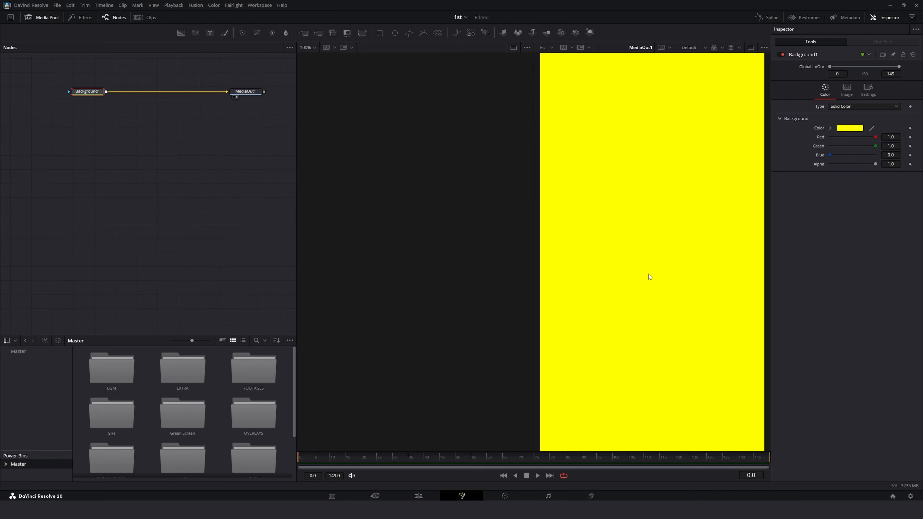
Step: Open the TEXTURES bin and merge the Brown Paper Bag - Crumpled clip over the yellow background in the node flow
scroll(235, 390, "down", 2)
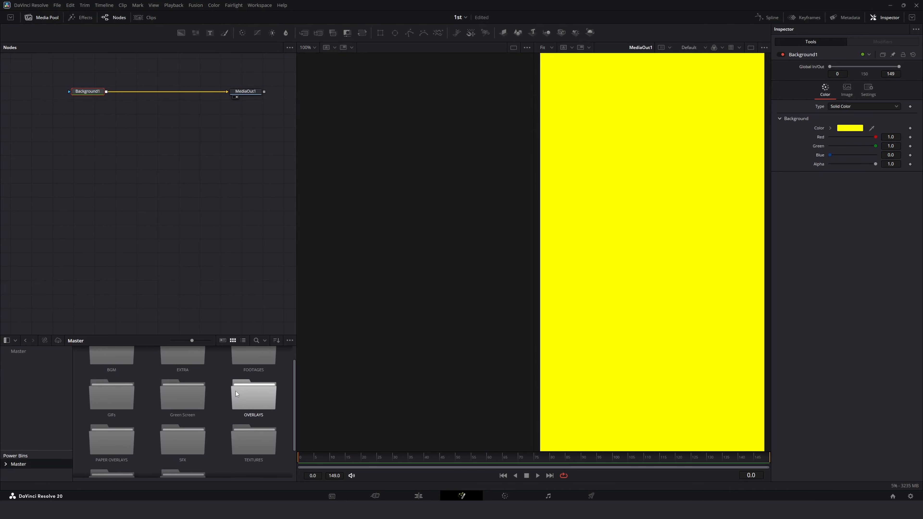
double_click(256, 435)
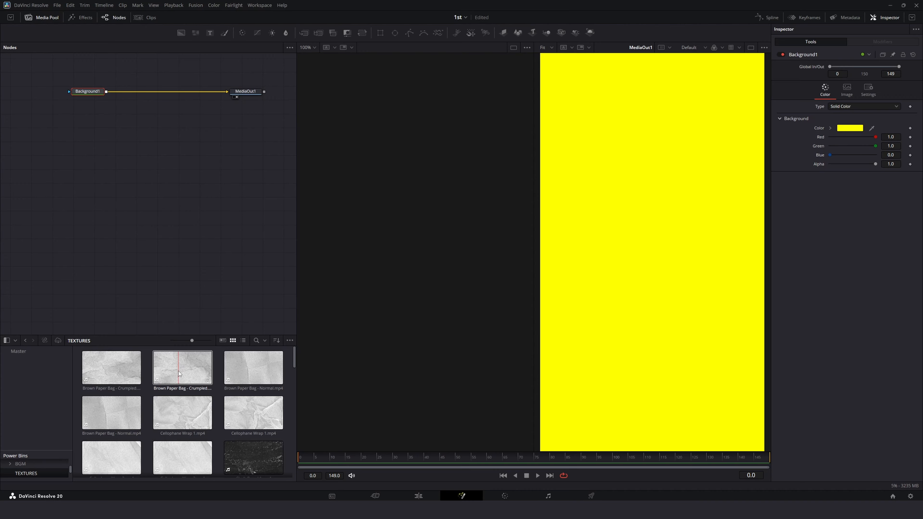
left_click_drag(109, 374, 105, 101)
left_click(50, 21)
left_click_drag(124, 69, 131, 69)
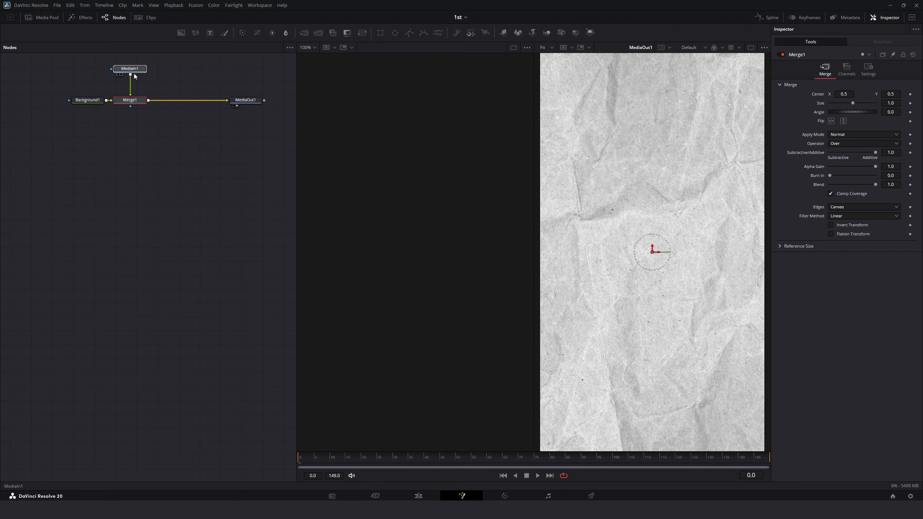
left_click(135, 103)
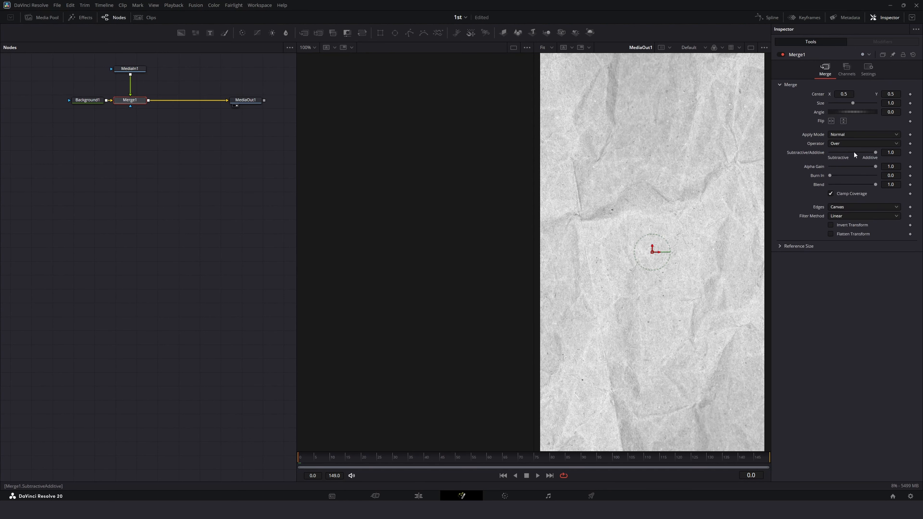
Step: Set the Merge node's apply mode to Screen and its Blend to about 0.52, then play the composition
left_click(841, 134)
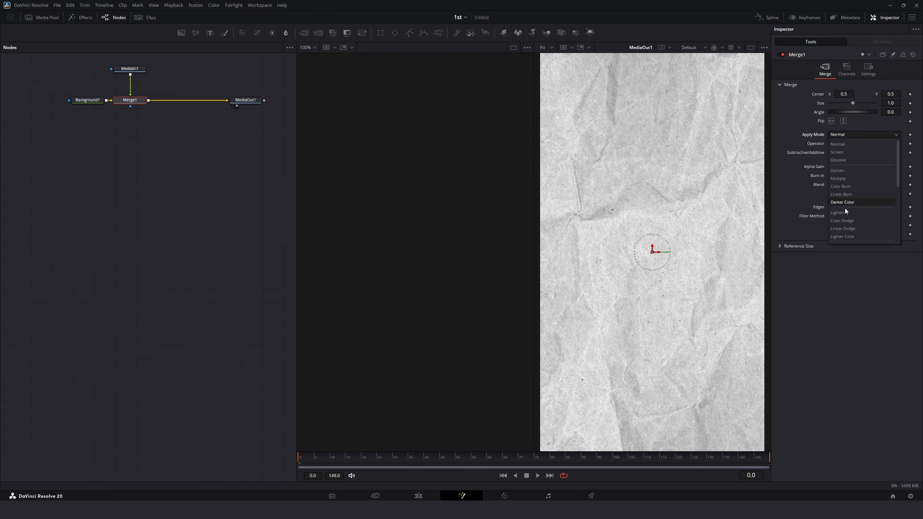
left_click(872, 153)
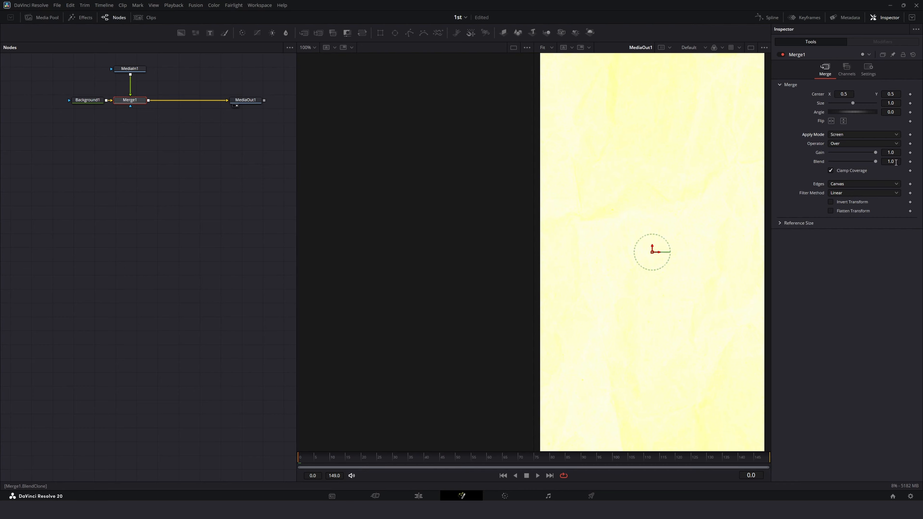
left_click_drag(895, 163, 577, 181)
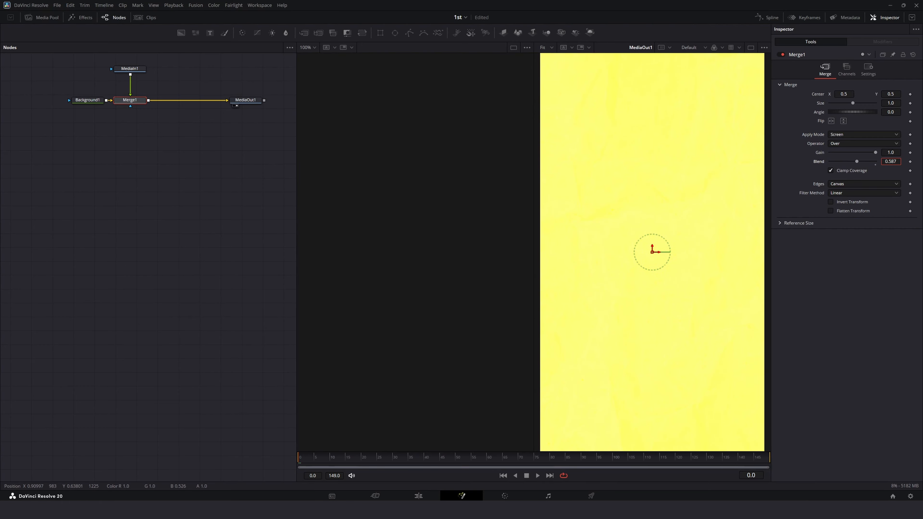
left_click_drag(890, 161, 597, 412)
key("space")
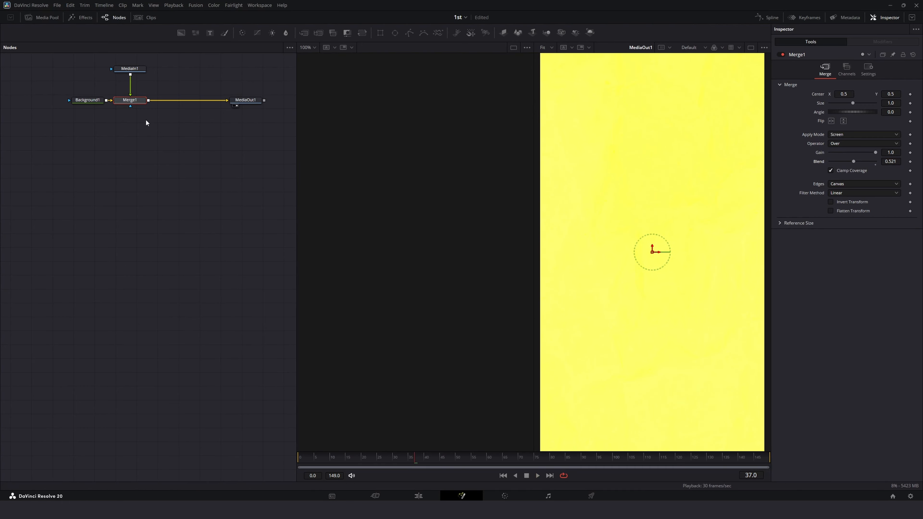
Step: Darken the Background node's color to red 208, green 208, blue 0 (#d0d000)
left_click(76, 105)
left_click(89, 100)
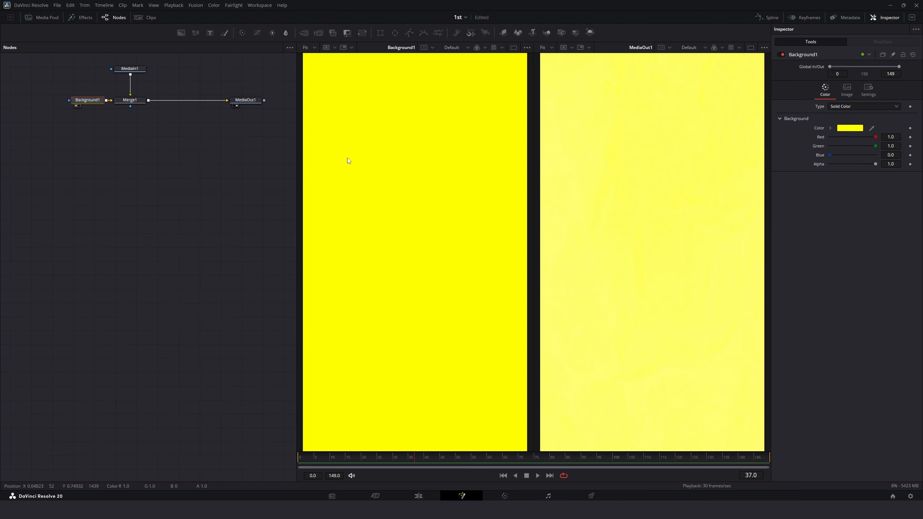
left_click(849, 128)
left_click_drag(463, 178, 217, 194)
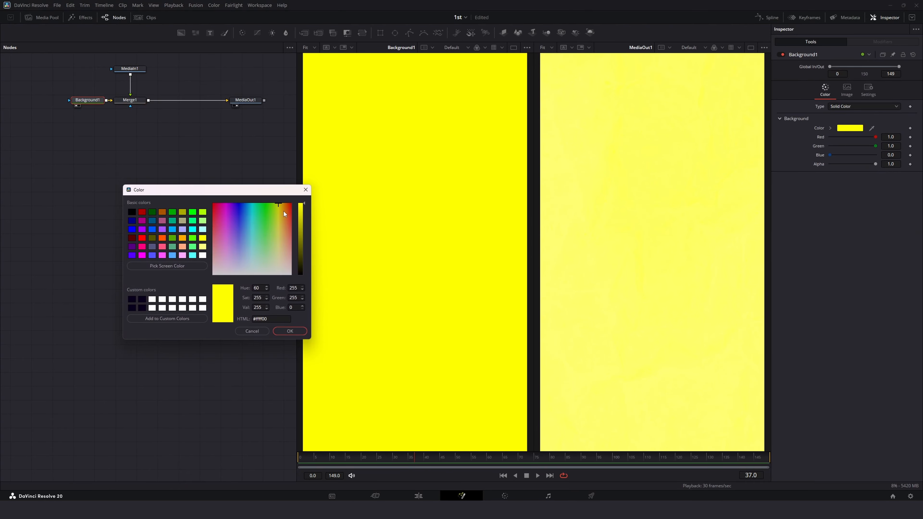
left_click_drag(302, 205, 303, 217)
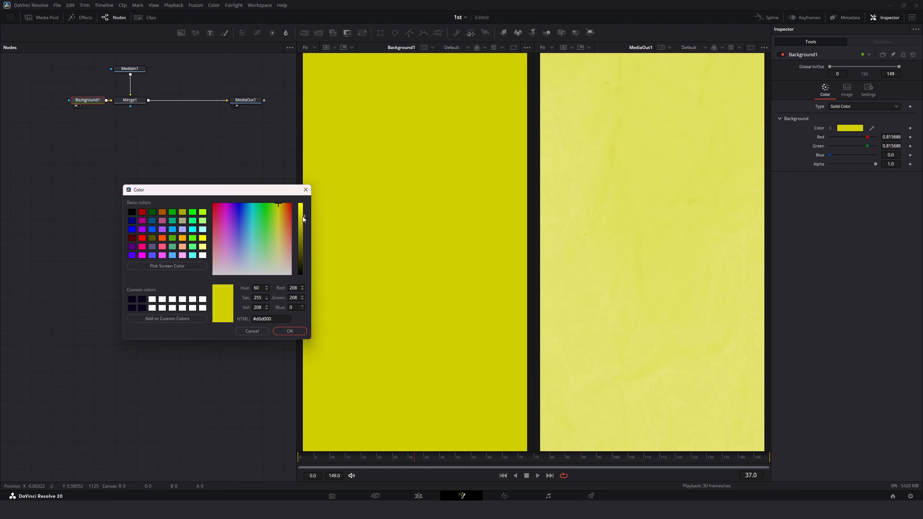
left_click(298, 331)
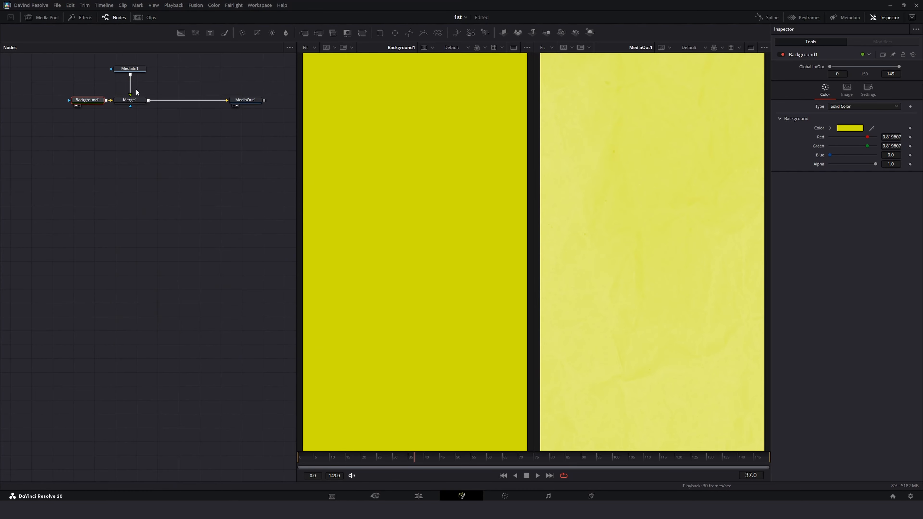
Step: Compare the Normal and Screen apply modes on the Merge node
left_click(131, 102)
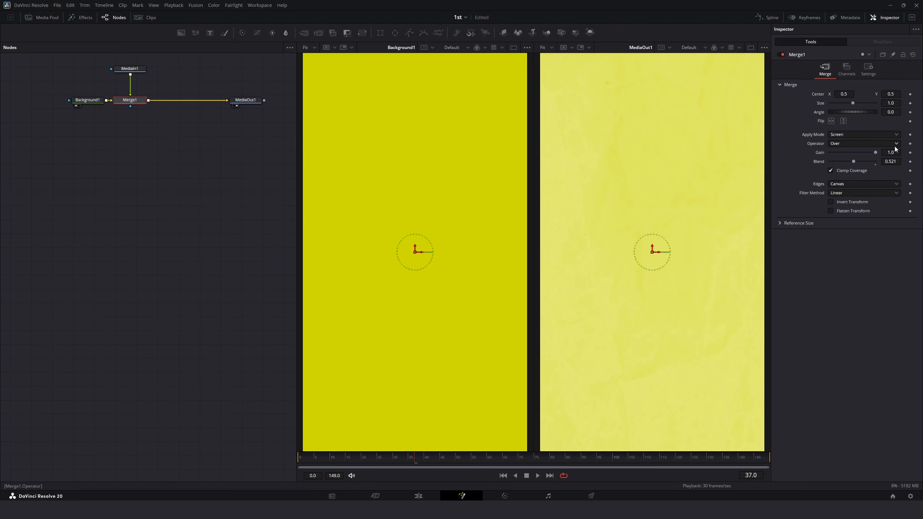
left_click(845, 135)
left_click(847, 143)
left_click(845, 134)
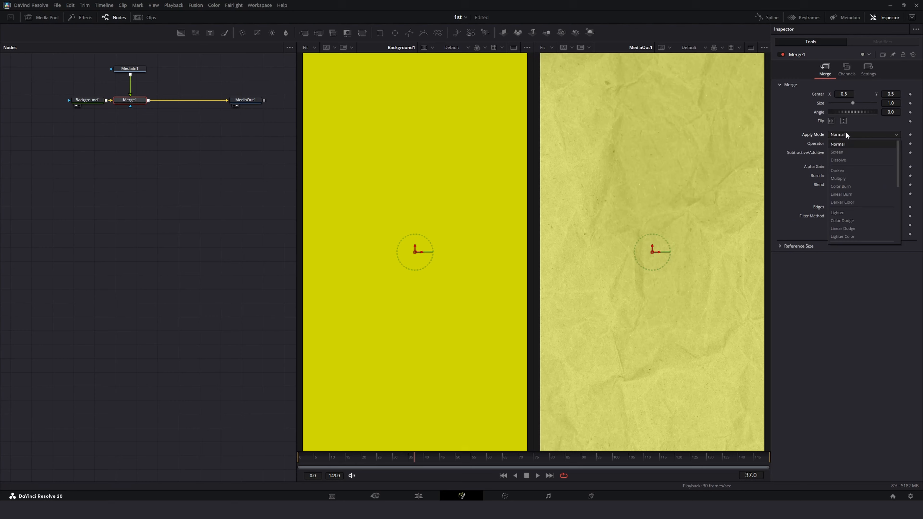
left_click(845, 152)
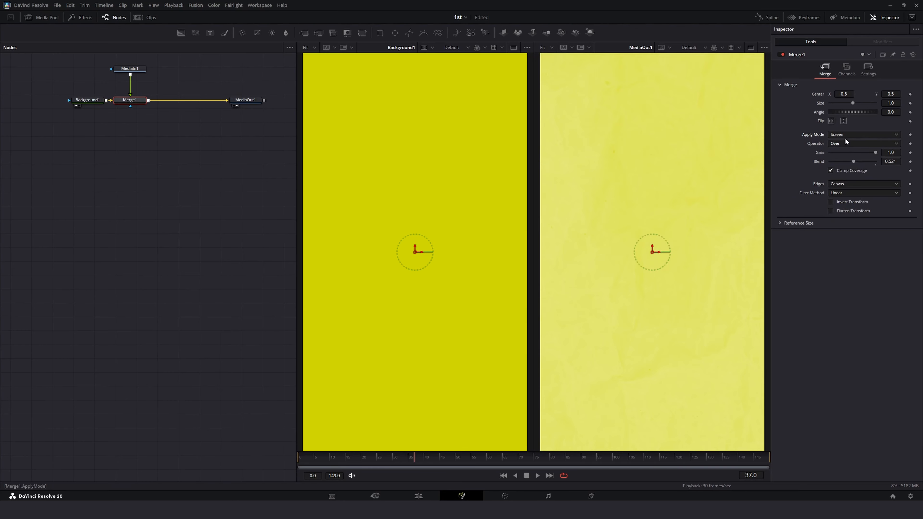
Step: Set the Merge node's apply mode to Dissolve and its Blend to 0.26
left_click(845, 135)
left_click(848, 160)
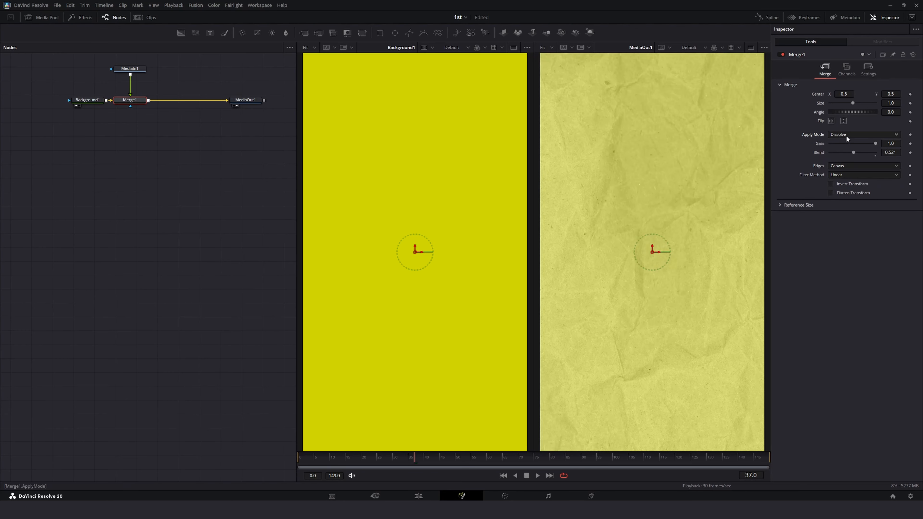
left_click(846, 135)
left_click(850, 161)
left_click_drag(888, 152, 768, 184)
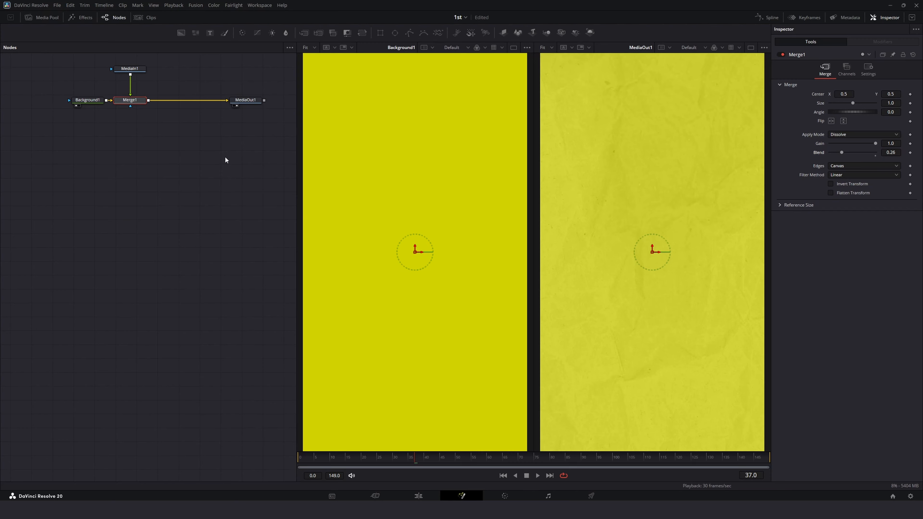
Step: Enable Loop on the texture's MediaIn node and scrub to the end of the composition
left_click_drag(225, 157, 189, 192)
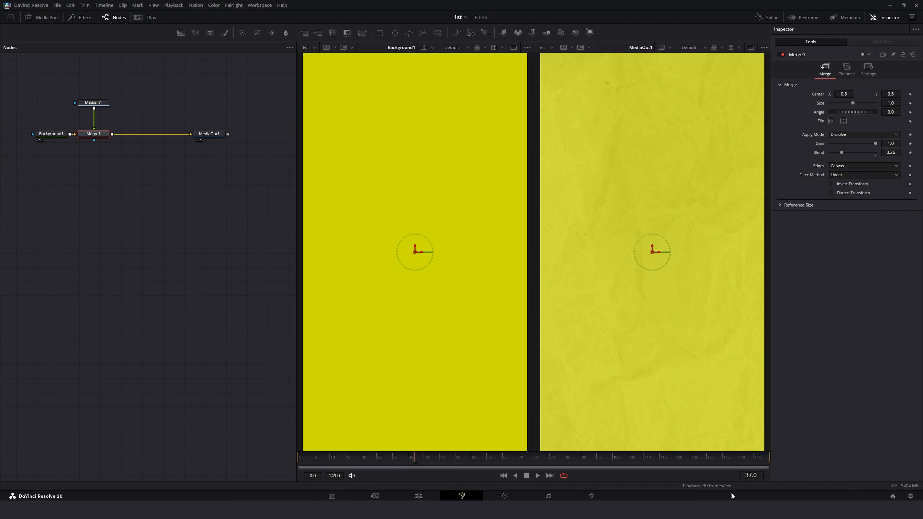
left_click(97, 101)
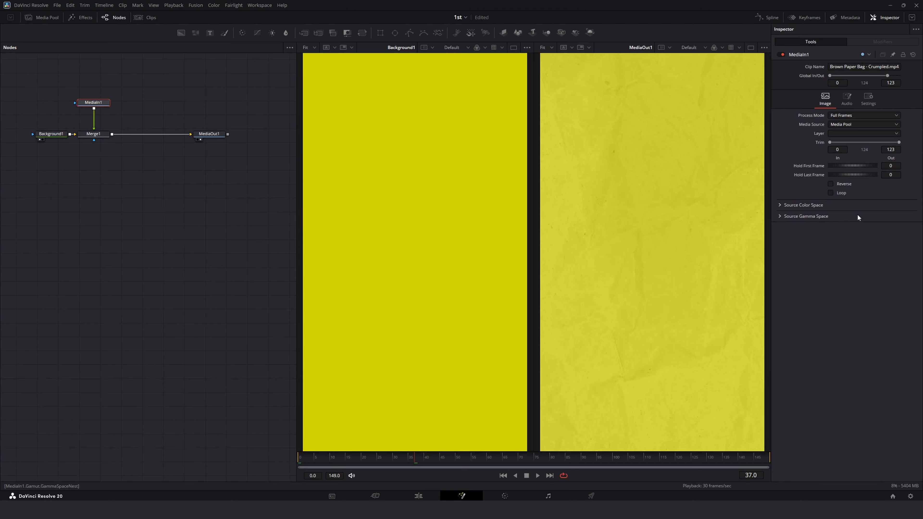
left_click(831, 192)
left_click_drag(551, 462, 853, 486)
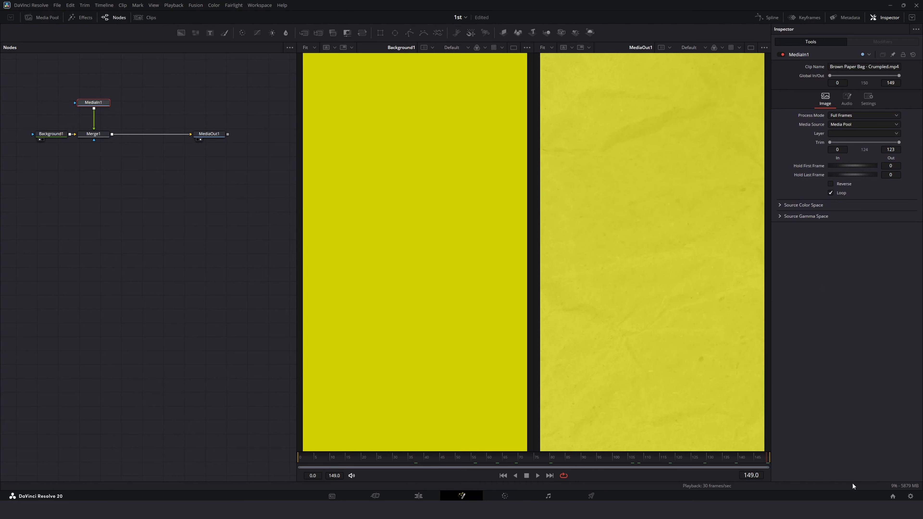
Step: Extend the Fusion Composition clip on the edit timeline to about 7 seconds and return to Fusion
left_click(431, 495)
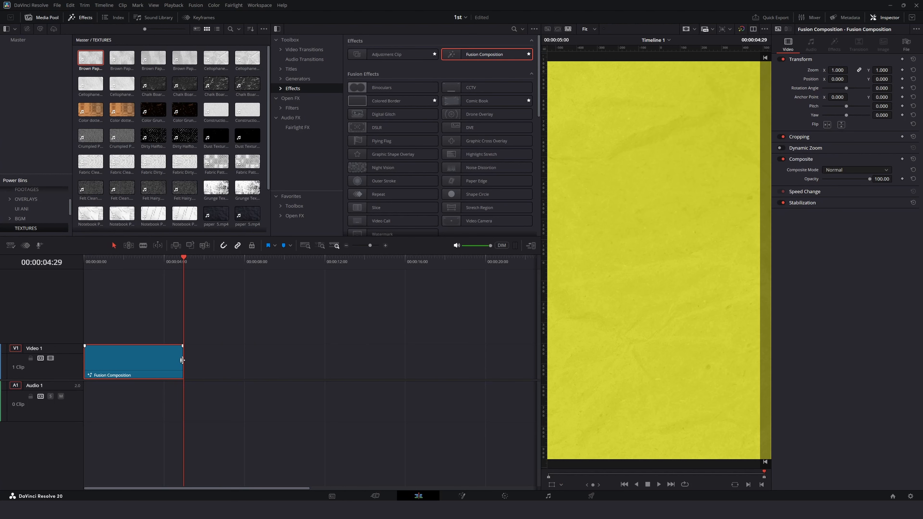
left_click(182, 359)
left_click_drag(182, 359, 226, 359)
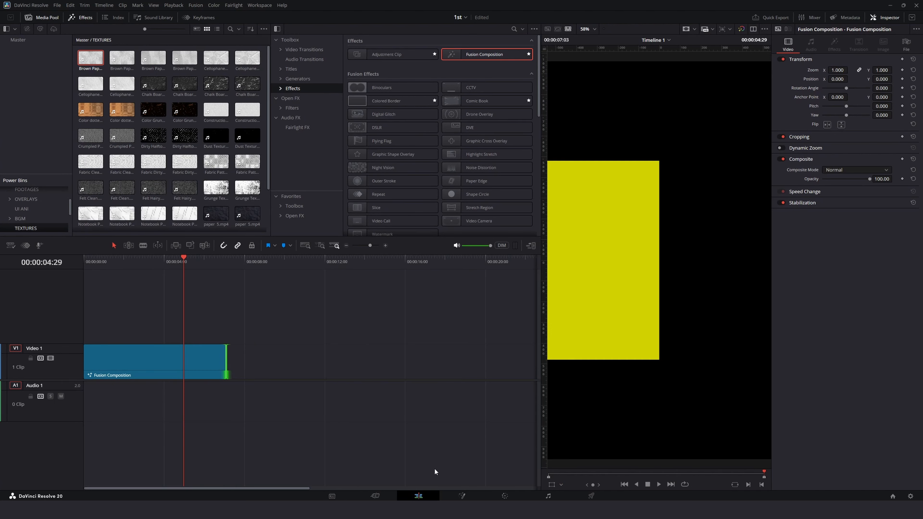
left_click(462, 496)
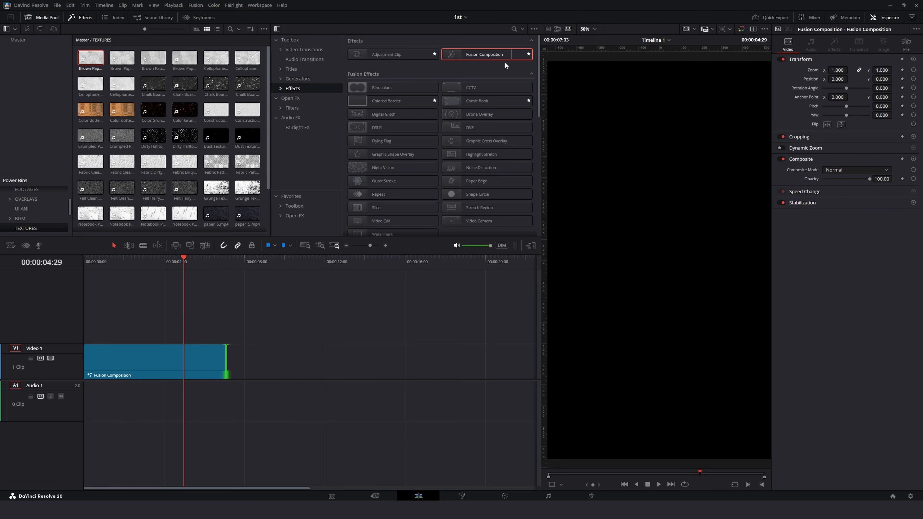
Step: Place a second Fusion Composition on Video 2 matching the first clip's length and open it in Fusion
left_click_drag(505, 58, 226, 322)
left_click(182, 322)
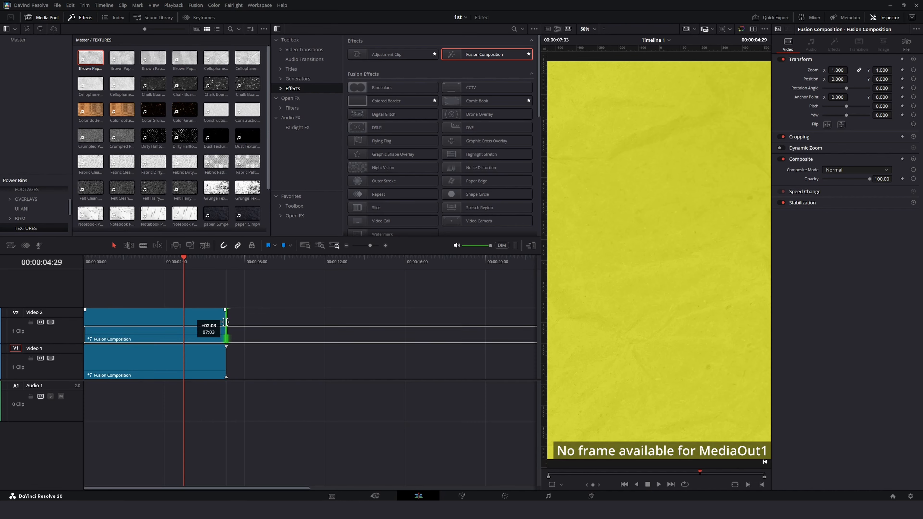
right_click(206, 322)
left_click(234, 419)
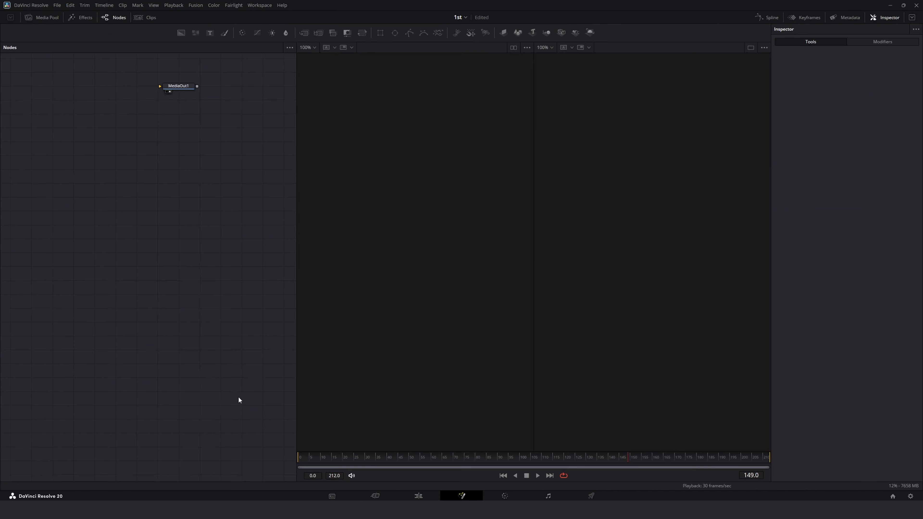
Step: Add the 1.mp4 clip and the pngwing.com(3).png image from the media pool as media input nodes
left_click(179, 86)
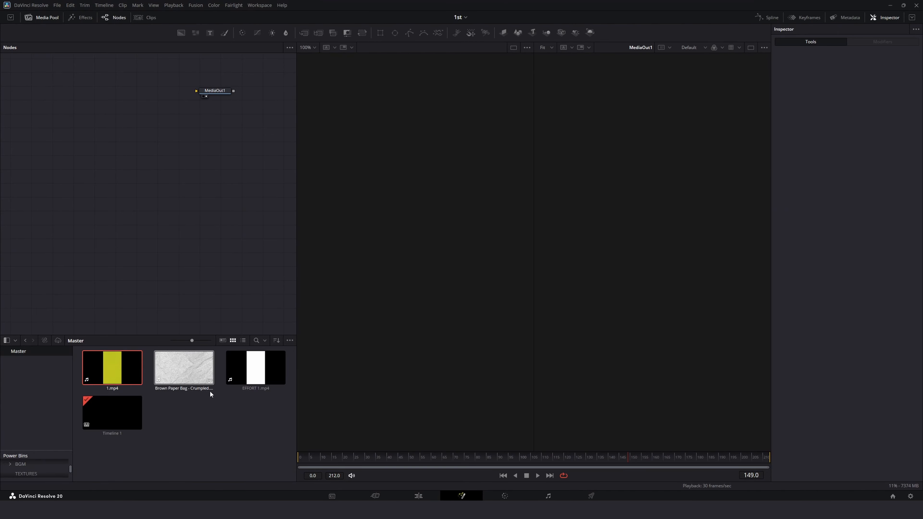
left_click_drag(254, 367, 86, 169)
left_click_drag(104, 368, 152, 183)
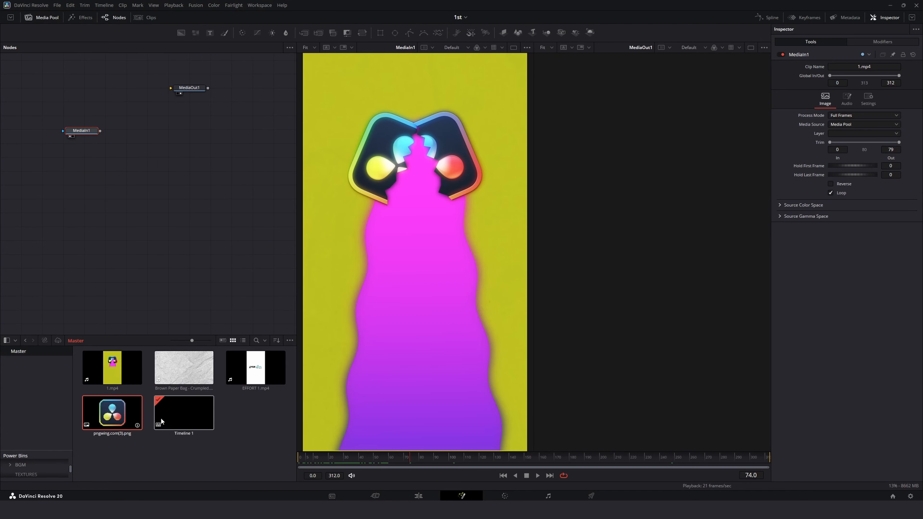
left_click_drag(112, 413, 141, 114)
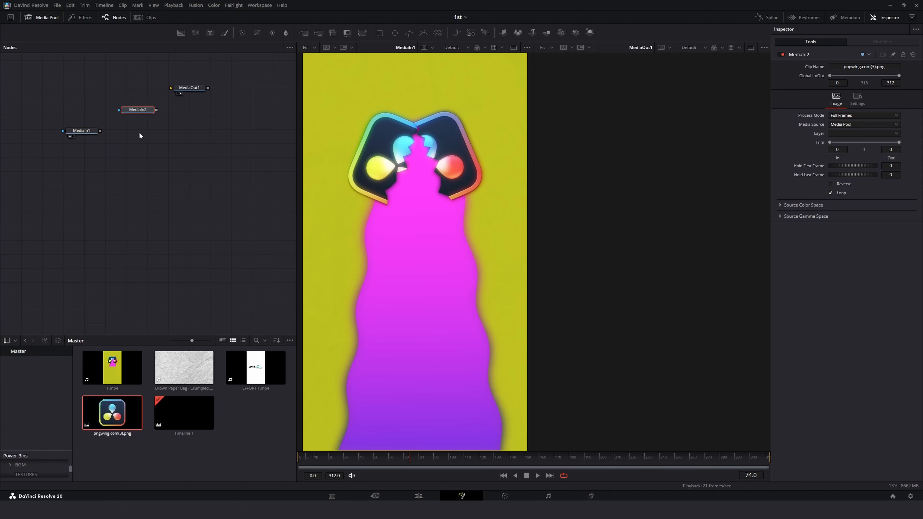
Step: Connect a Background node to MediaOut1 and set its Alpha to 0 for a transparent background
left_click_drag(81, 131, 194, 100)
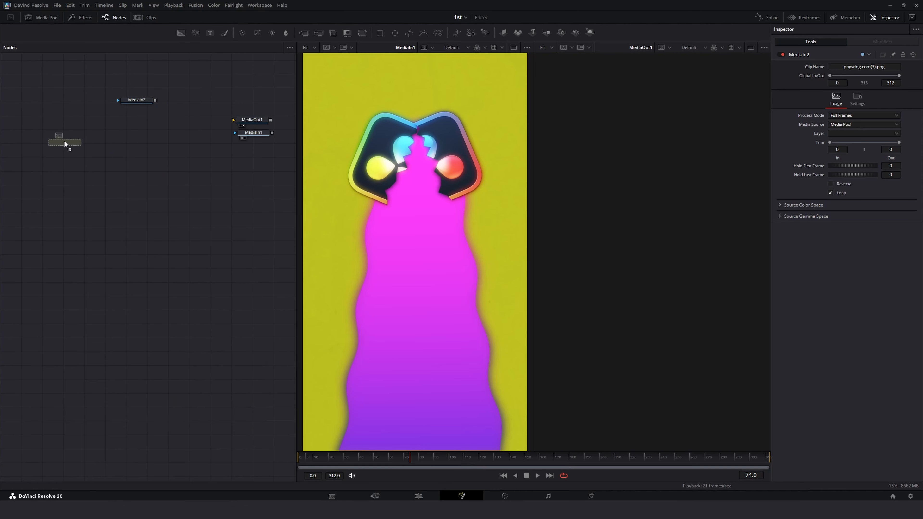
left_click_drag(65, 140, 240, 137)
left_click_drag(279, 111, 242, 128)
mouse_move(257, 140)
left_mouse_down()
mouse_move(257, 113)
mouse_move(260, 141)
mouse_move(261, 131)
left_mouse_up()
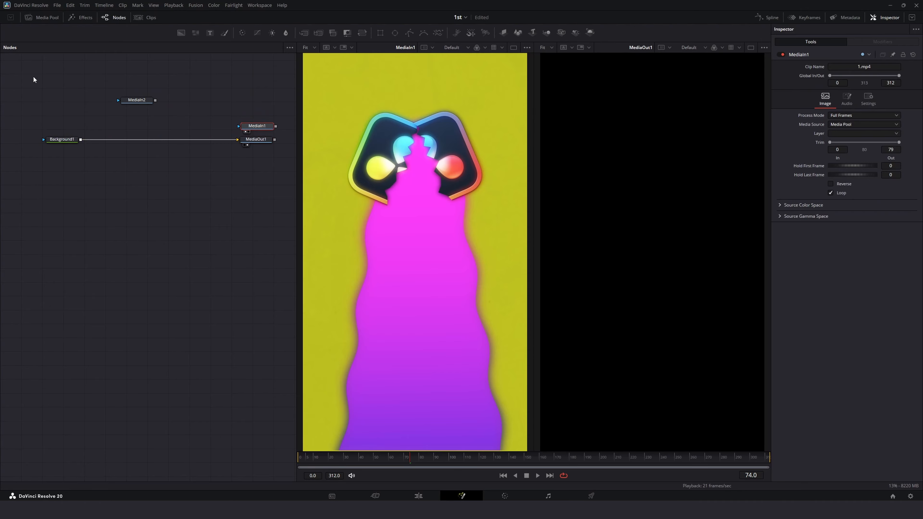
left_click(63, 139)
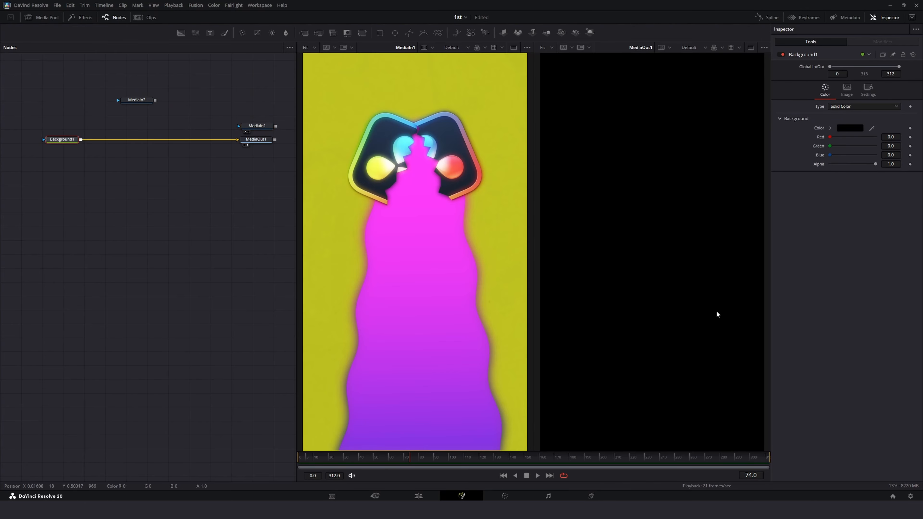
left_click_drag(874, 164, 829, 164)
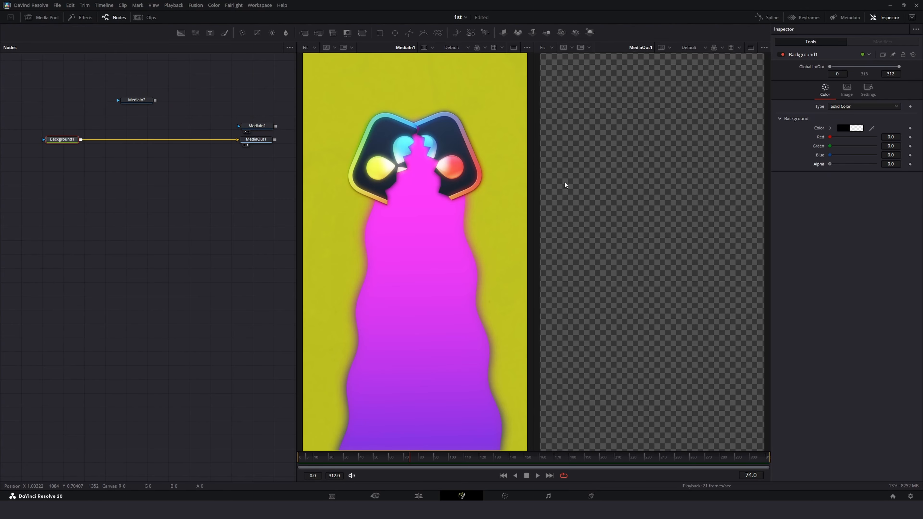
Step: Merge the pngwing.com(3).png image node over the transparent background
left_click(138, 102)
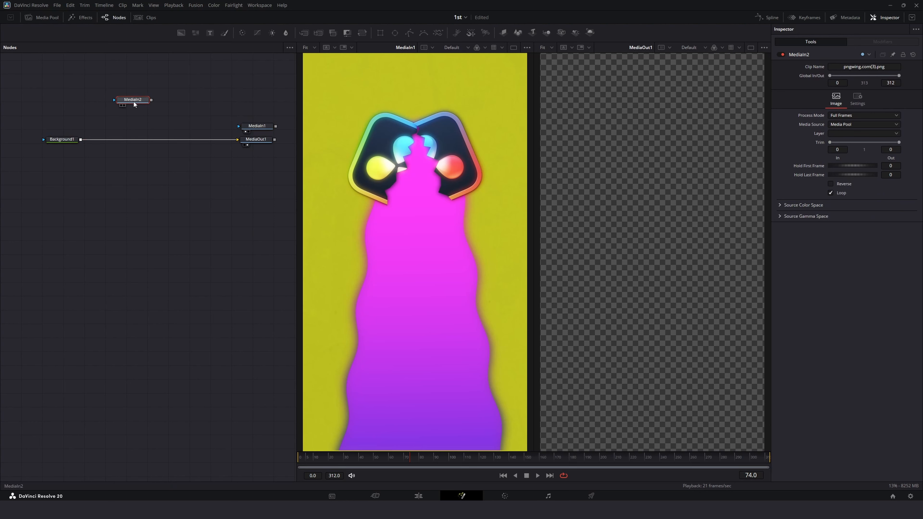
left_click_drag(141, 101, 82, 140)
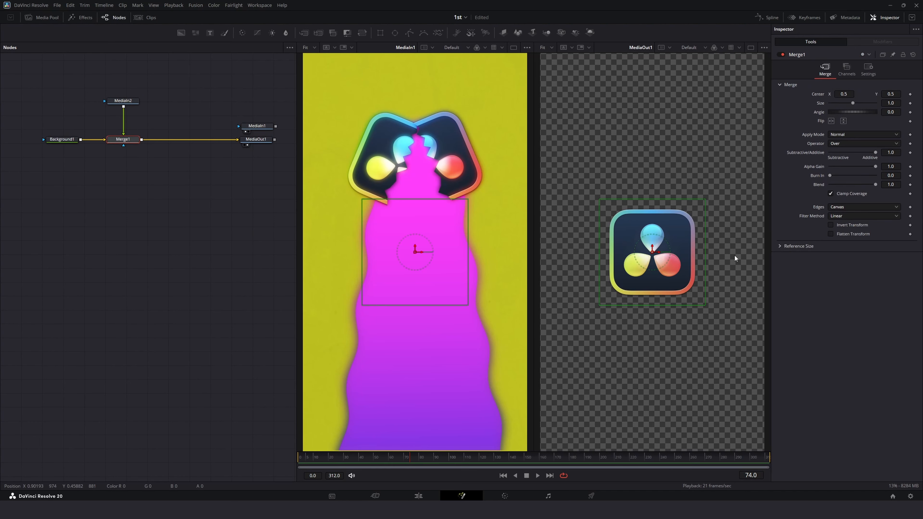
left_click(131, 101)
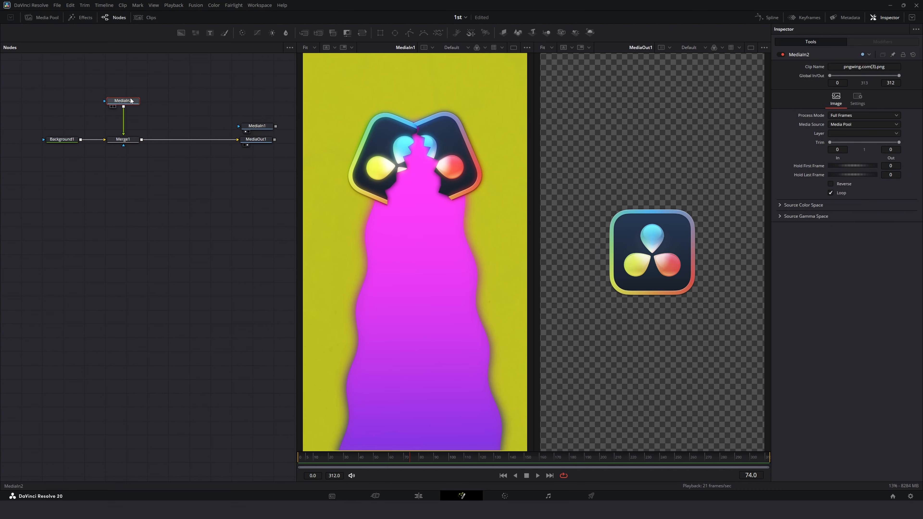
Step: Insert a Transform on the logo image, set its center Y to 1.478, and scrub the timeline to preview
left_click(362, 33)
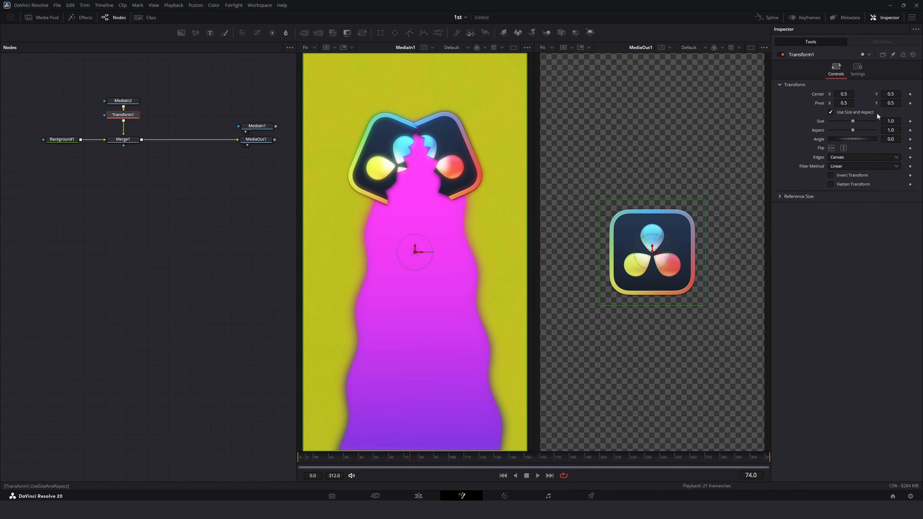
mouse_move(891, 94)
left_mouse_down()
mouse_move(912, 94)
mouse_move(899, 94)
left_mouse_up()
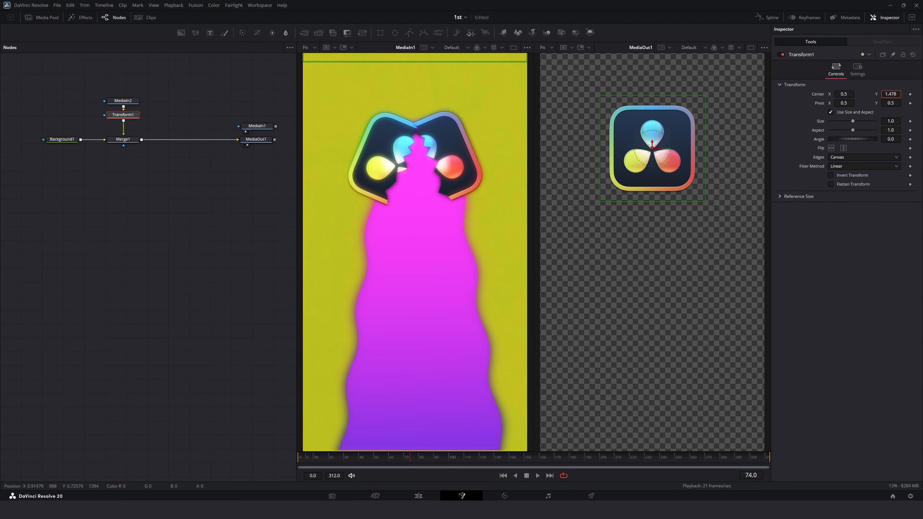
left_click(365, 462)
left_click_drag(364, 462, 341, 461)
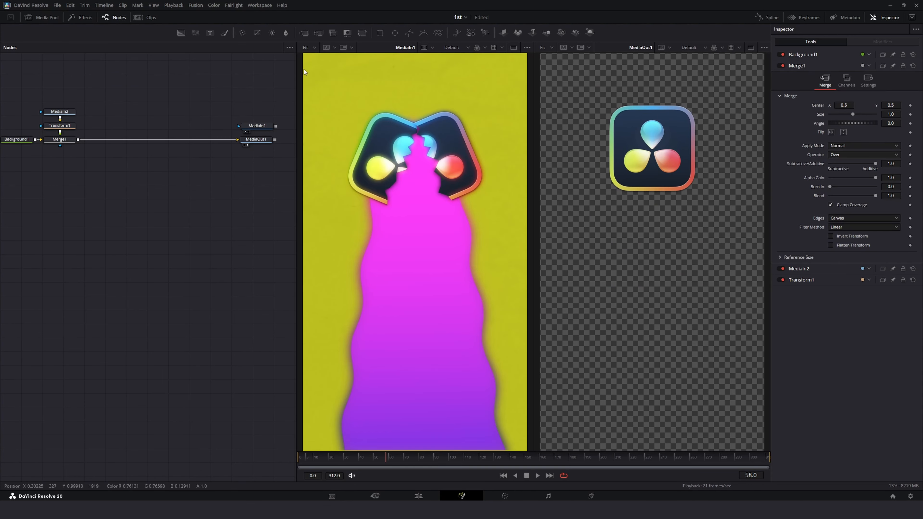
Step: Add a Polygon mask to the logo image and draw a jagged shape covering the logo's left half
left_click(59, 111)
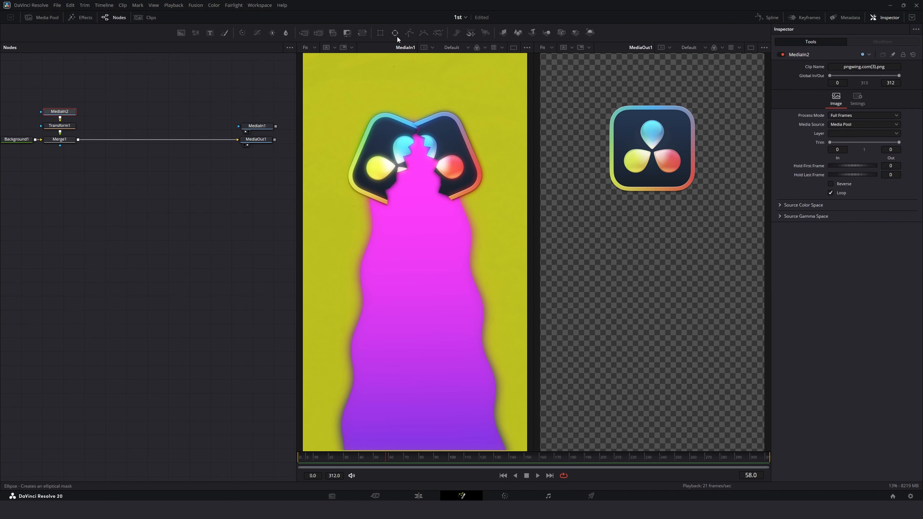
left_click(407, 33)
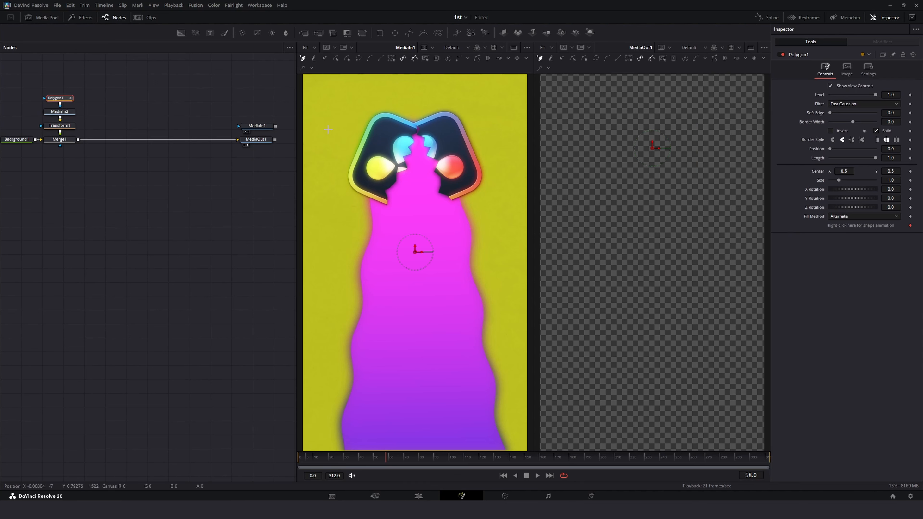
left_click(781, 55)
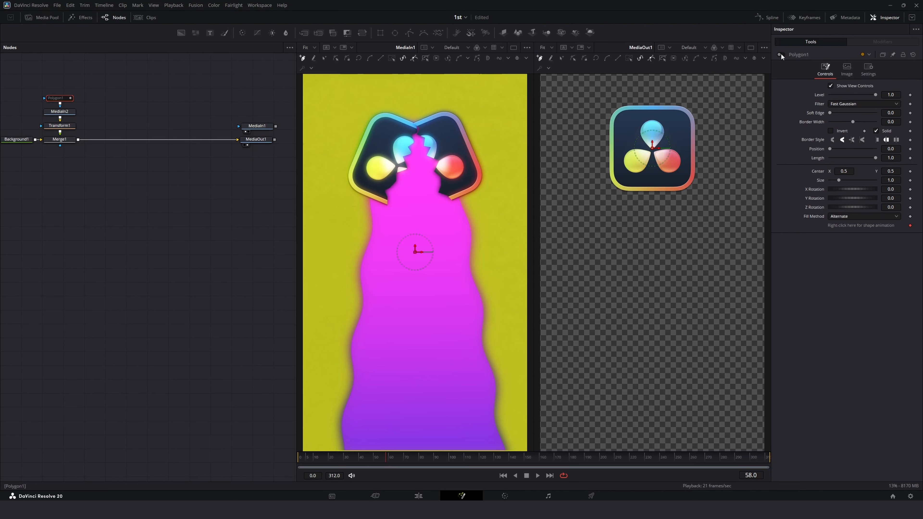
scroll(655, 132, "up", 3)
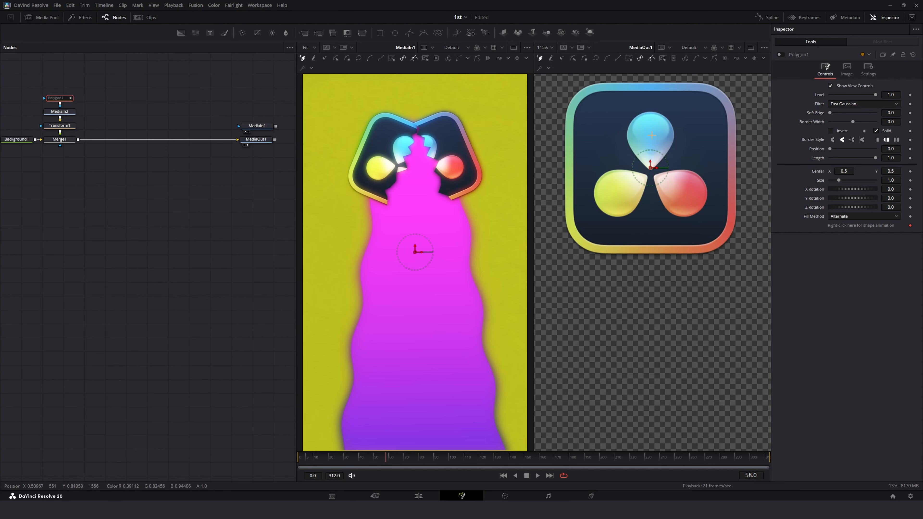
scroll(653, 138, "up", 3)
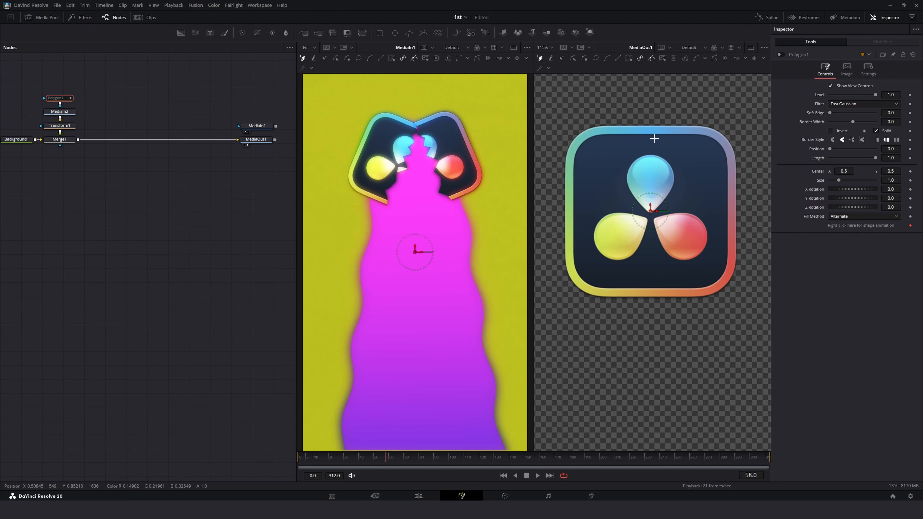
left_click(545, 47)
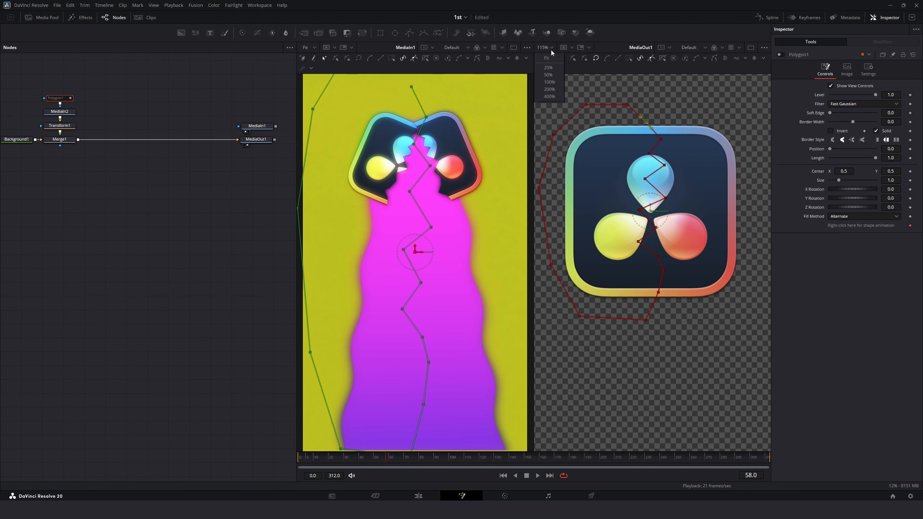
left_click(546, 55)
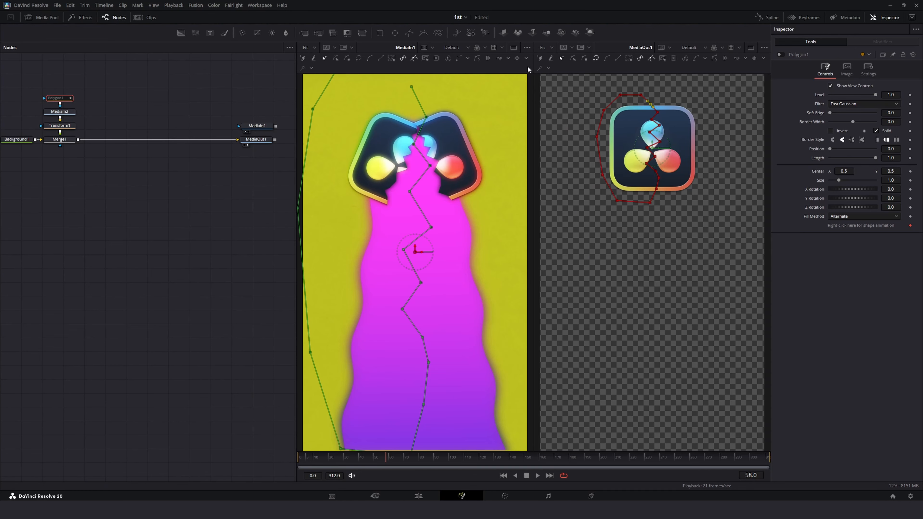
left_click(777, 54)
left_click(776, 55)
left_click(777, 55)
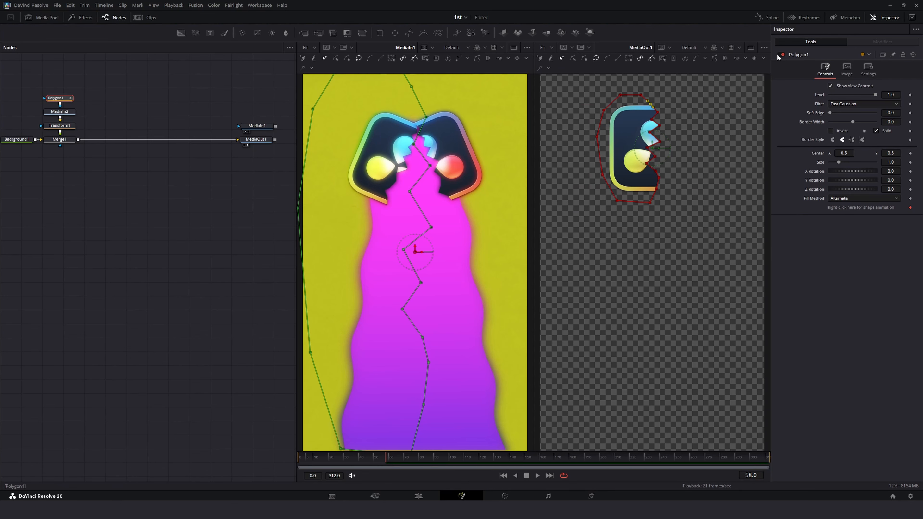
left_click(776, 54)
left_click(74, 186)
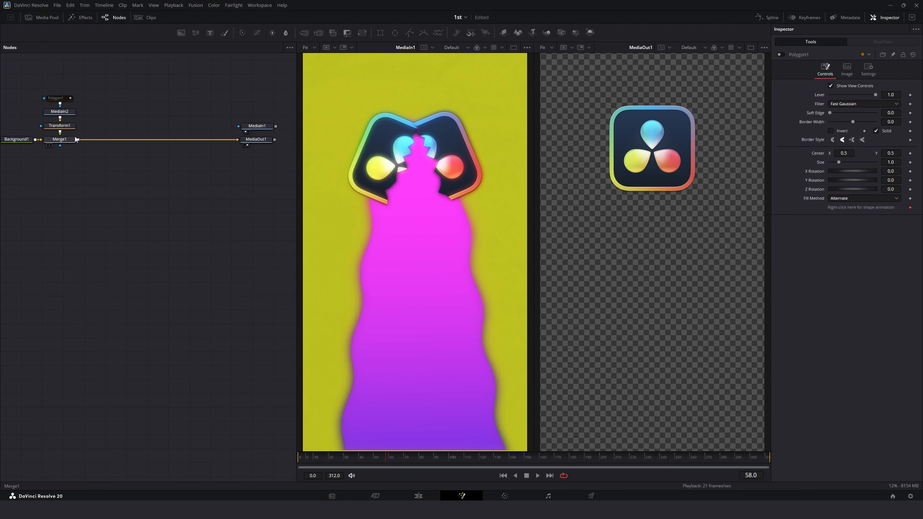
Step: Copy the polygon, logo, transform and merge nodes and paste a duplicate chain after Merge1
left_click(68, 100)
left_click(108, 98)
left_click_drag(122, 82, 103, 141)
key("ctrl+c")
key("ctrl+v")
left_click(144, 126)
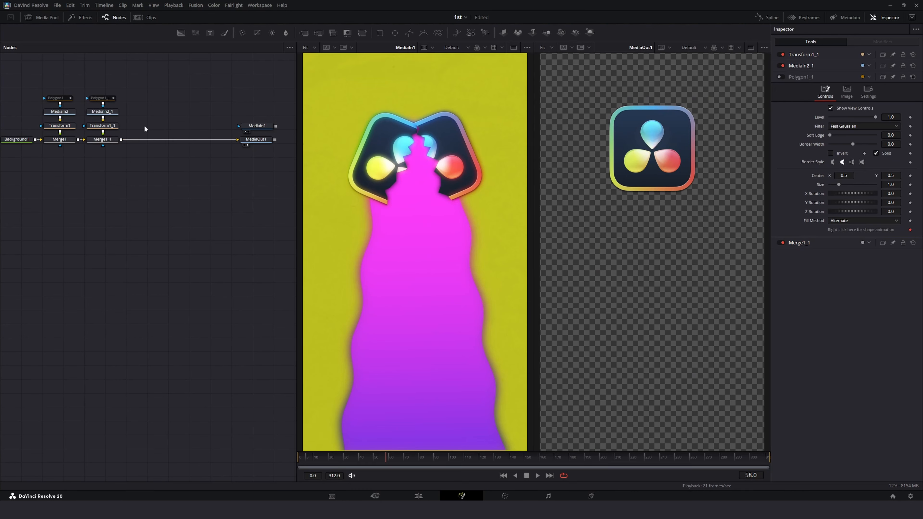
Step: Enable both the original and the duplicated polygon masks
left_click(61, 98)
left_click(92, 99, "ctrl")
left_click(780, 57)
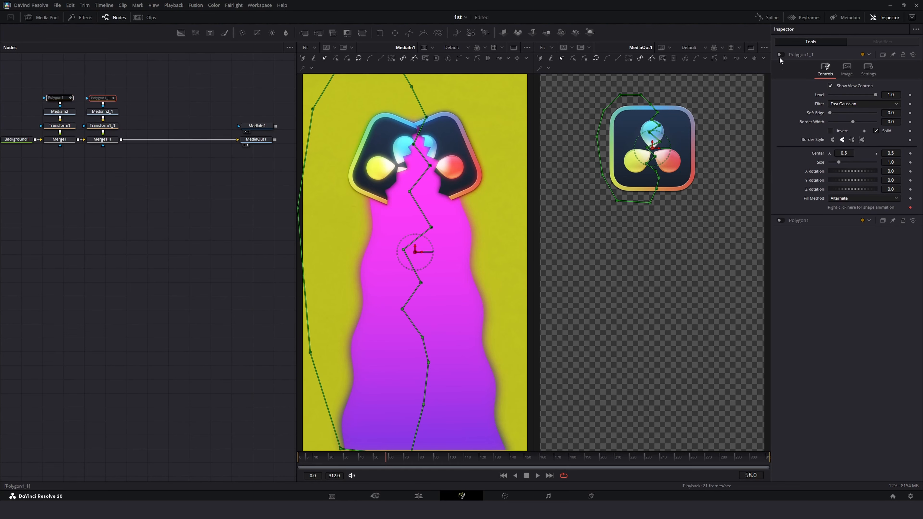
left_click(780, 55)
left_click(61, 98)
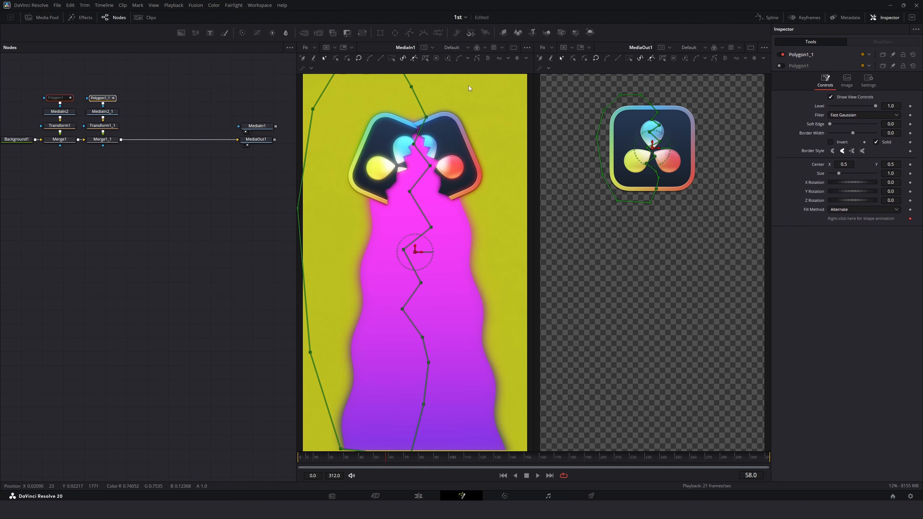
left_click(779, 66)
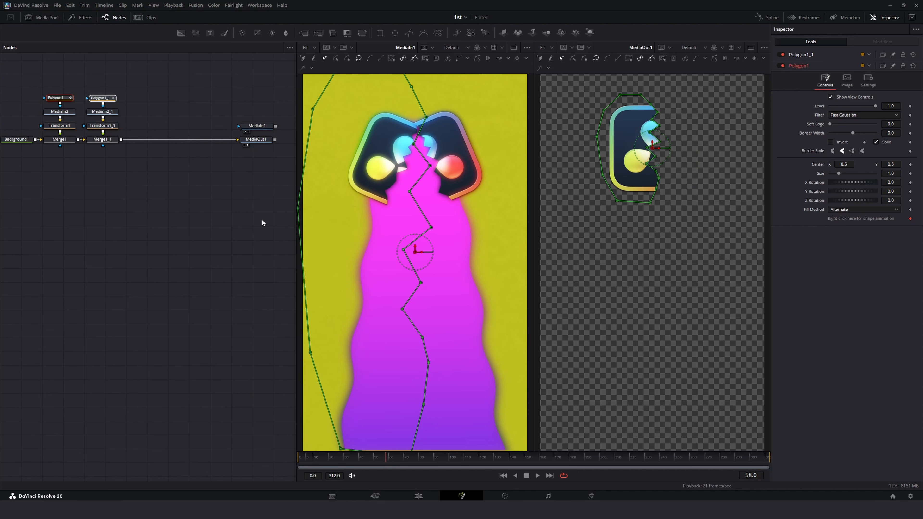
left_click(212, 222)
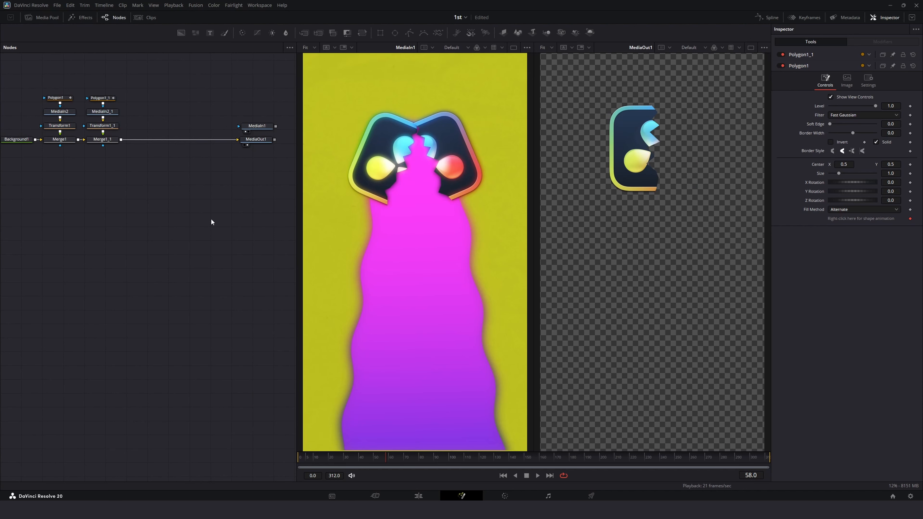
Step: Invert the duplicated polygon mask so it shows the logo's other half
left_click(101, 99)
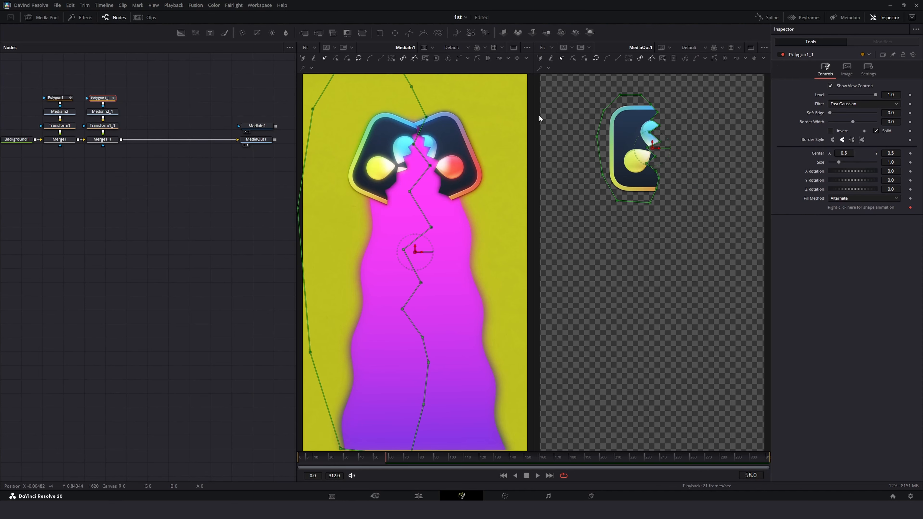
left_click(830, 130)
left_click(169, 247)
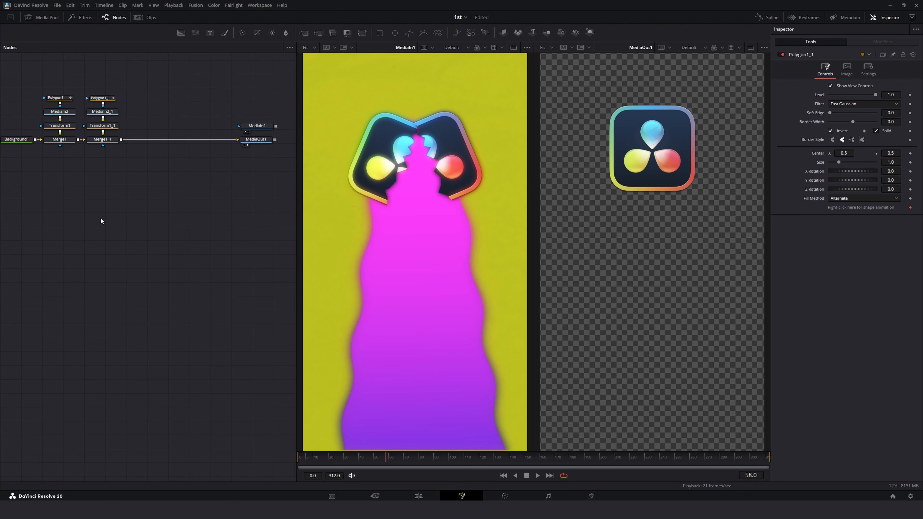
Step: Set the duplicated polygon's border width to -0.0068 to close the seam between halves
left_click(59, 126)
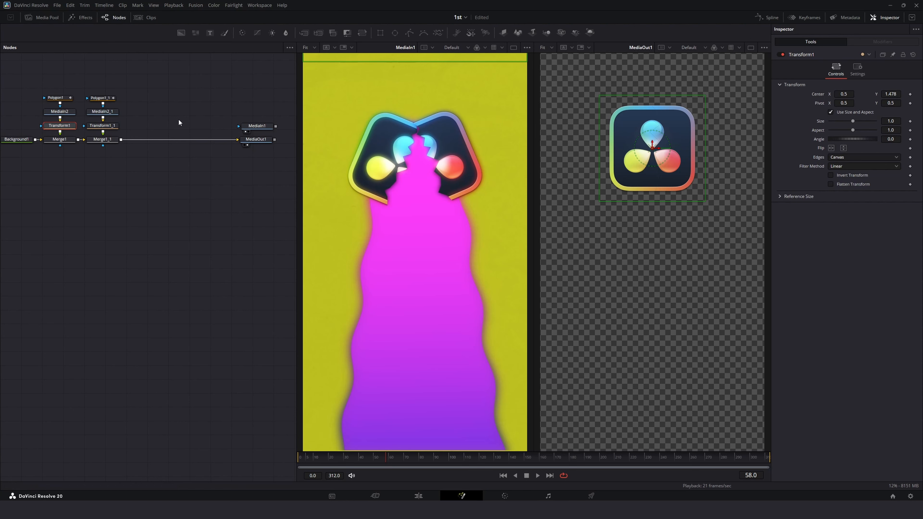
left_click(105, 99)
left_click(763, 49)
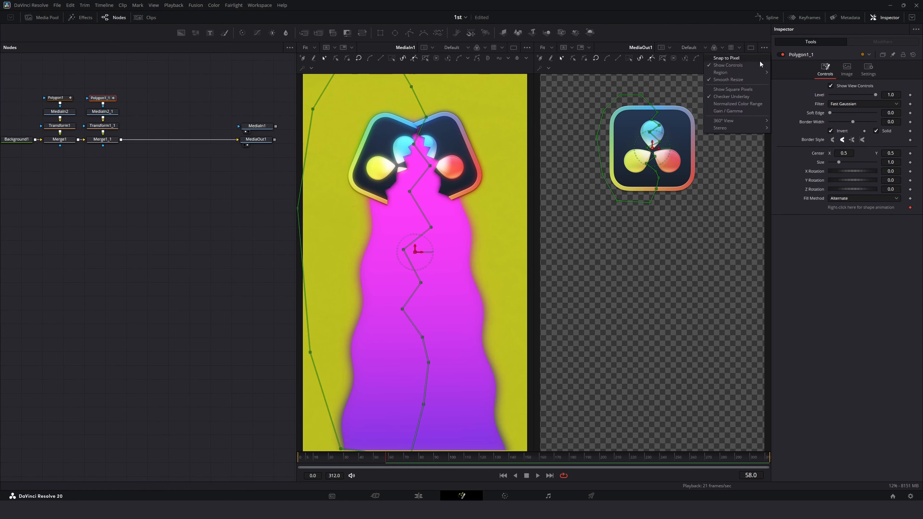
left_click(747, 65)
scroll(705, 115, "up", 5)
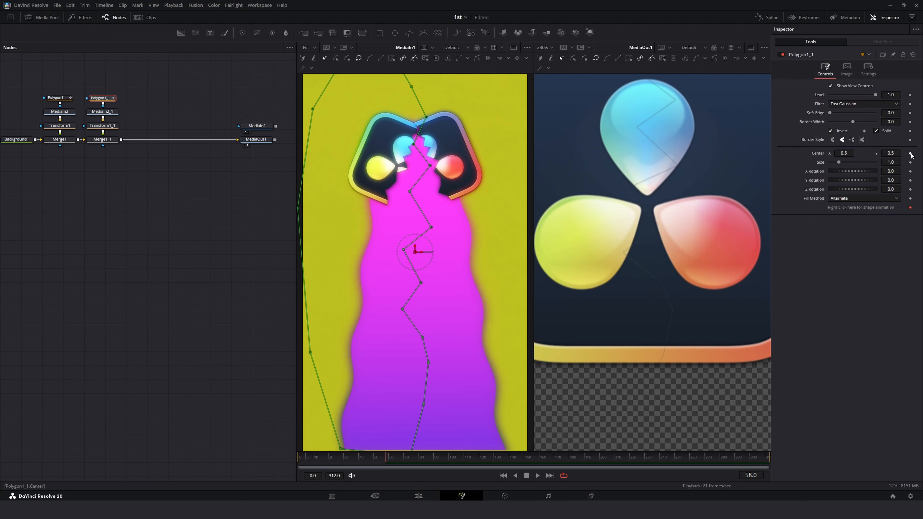
left_click_drag(890, 123, 877, 123)
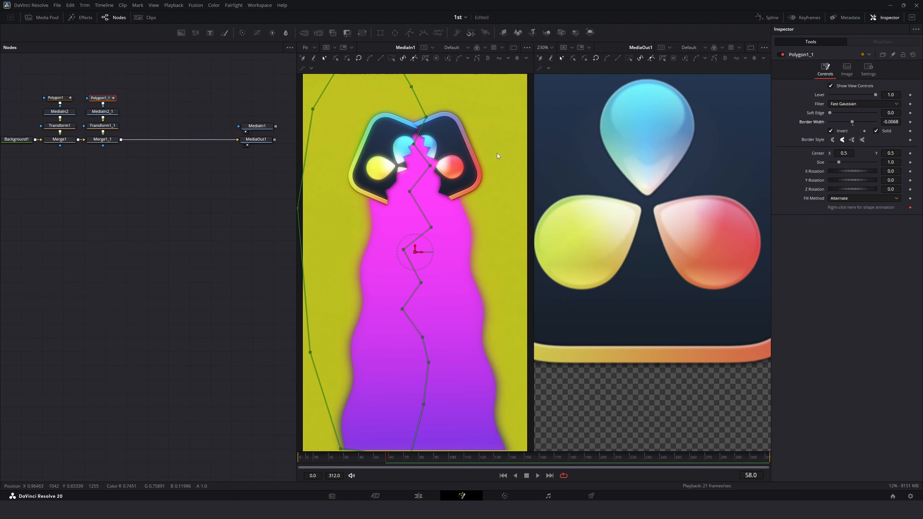
left_click(544, 47)
left_click(545, 60)
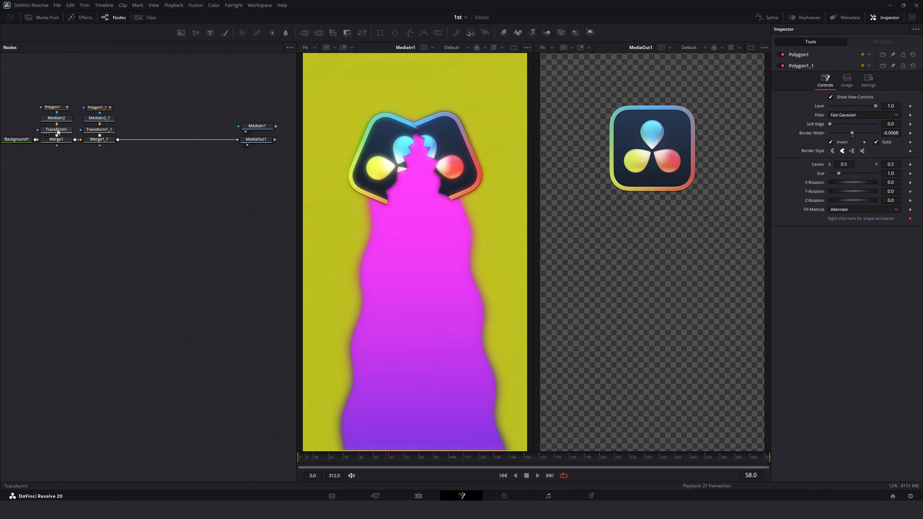
Step: Set the first Transform's pivot Y to 0.895
left_click(57, 130)
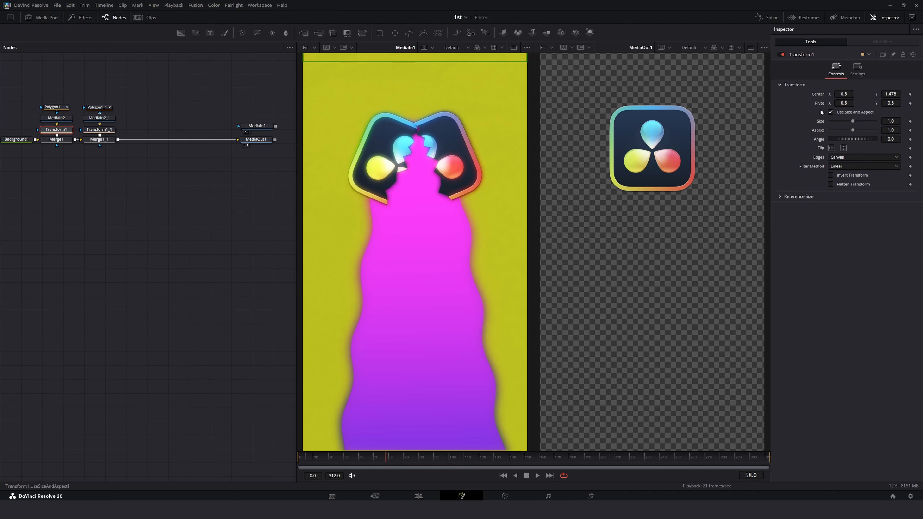
left_click(764, 48)
left_click(764, 64)
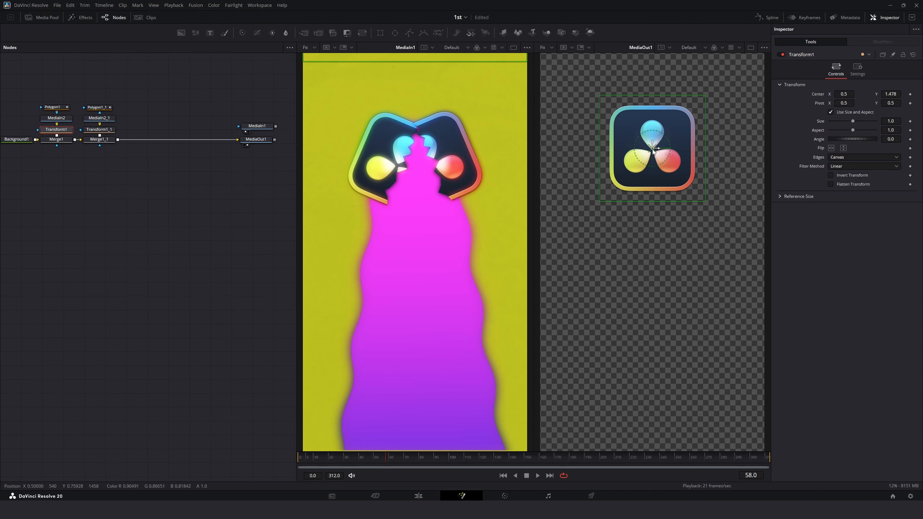
scroll(653, 149, "up", 4)
scroll(583, 229, "up", 2)
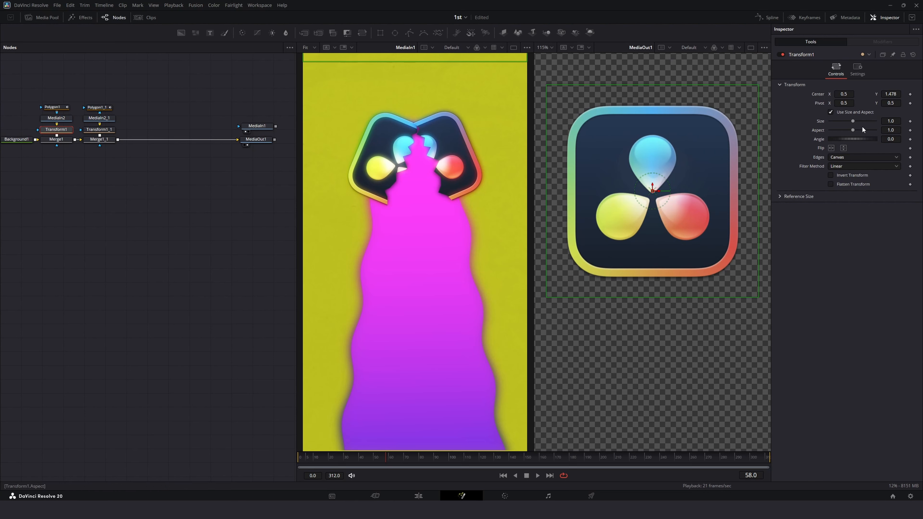
left_click_drag(889, 103, 922, 104)
Step: Enable the first polygon mask and put the duplicated branch's nodes into pass-through
left_click(58, 107)
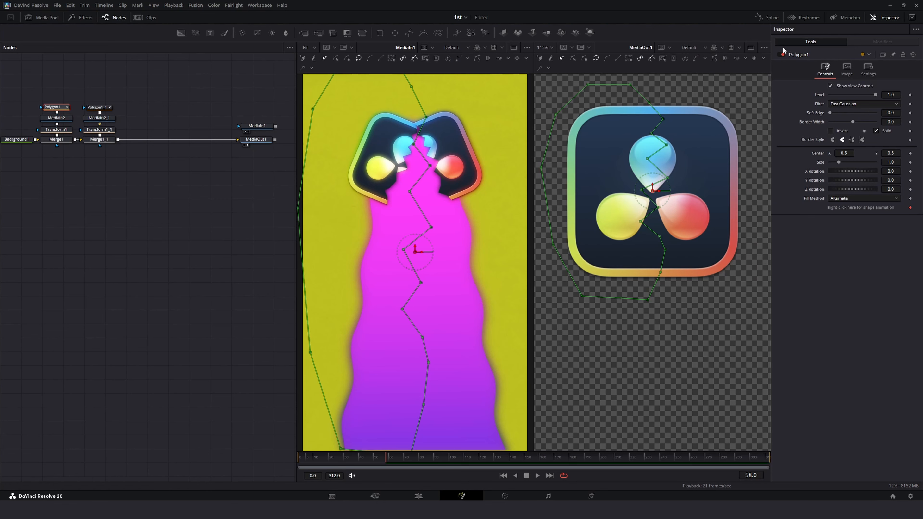
left_click(781, 56)
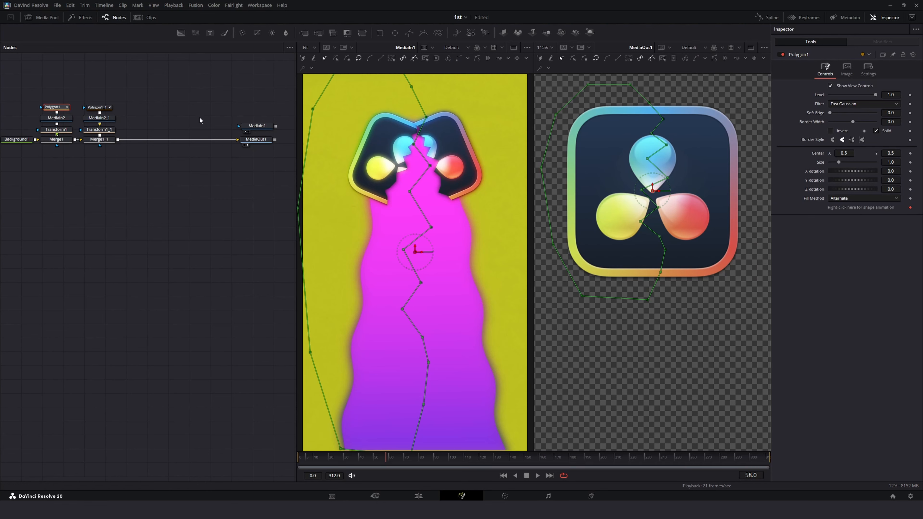
mouse_move(180, 85)
left_mouse_down()
mouse_move(116, 144)
mouse_move(86, 155)
left_mouse_up()
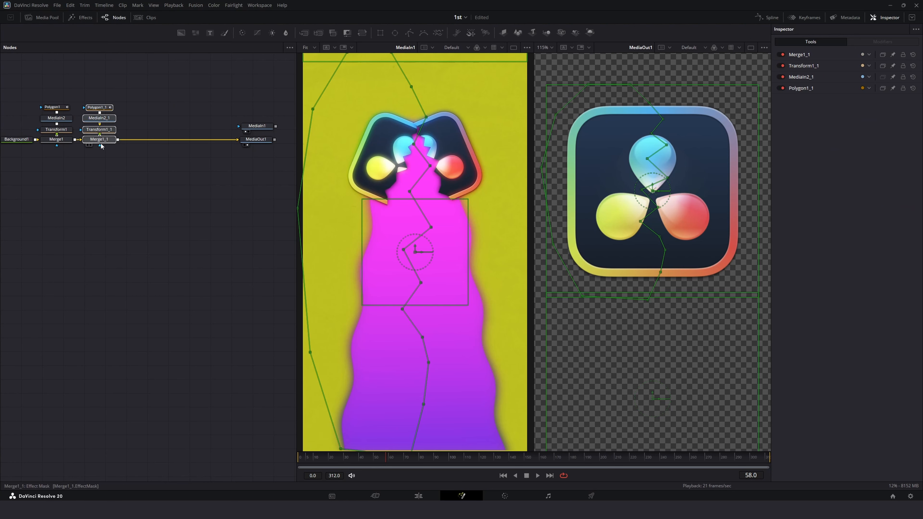
key("ctrl+p")
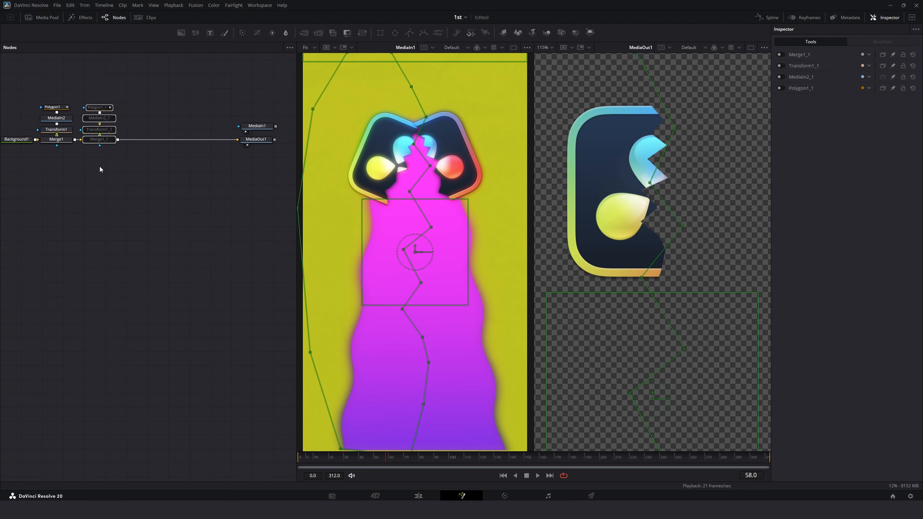
Step: Try changing the first Transform's size, then undo it
left_click(55, 108)
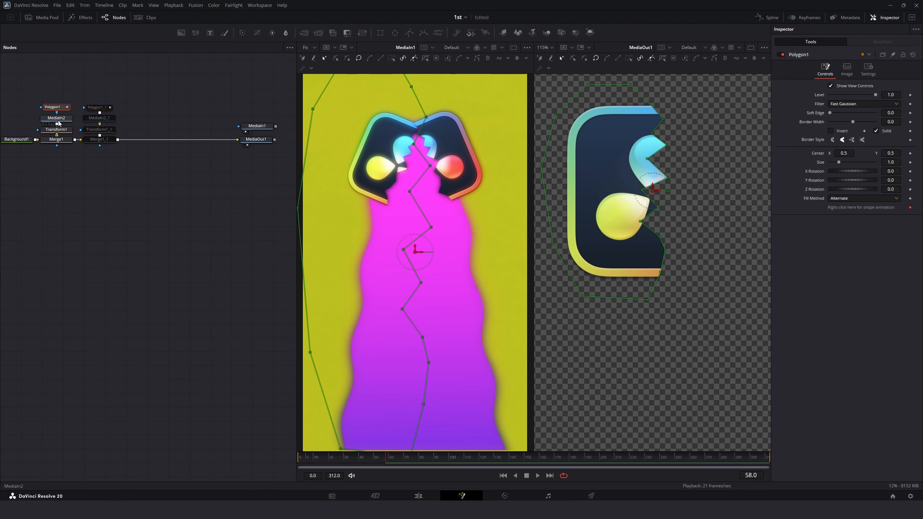
left_click(58, 130)
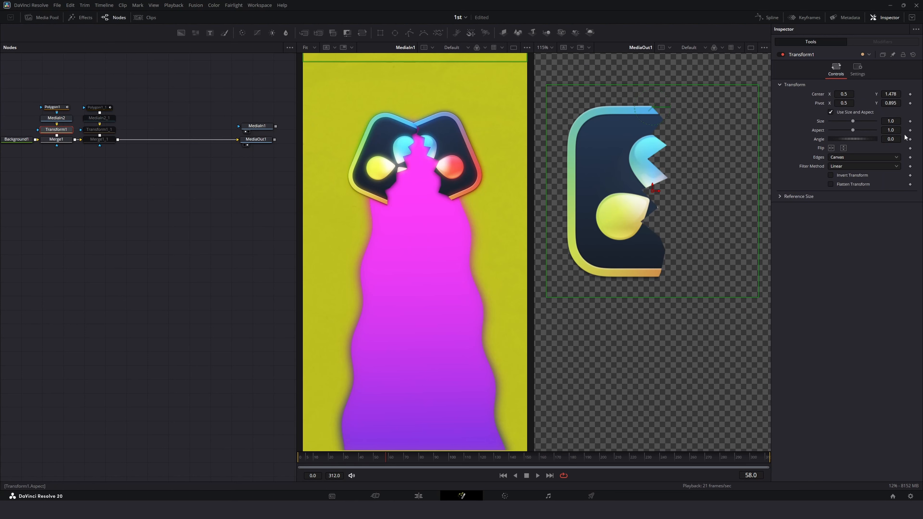
scroll(653, 109, "up", 8)
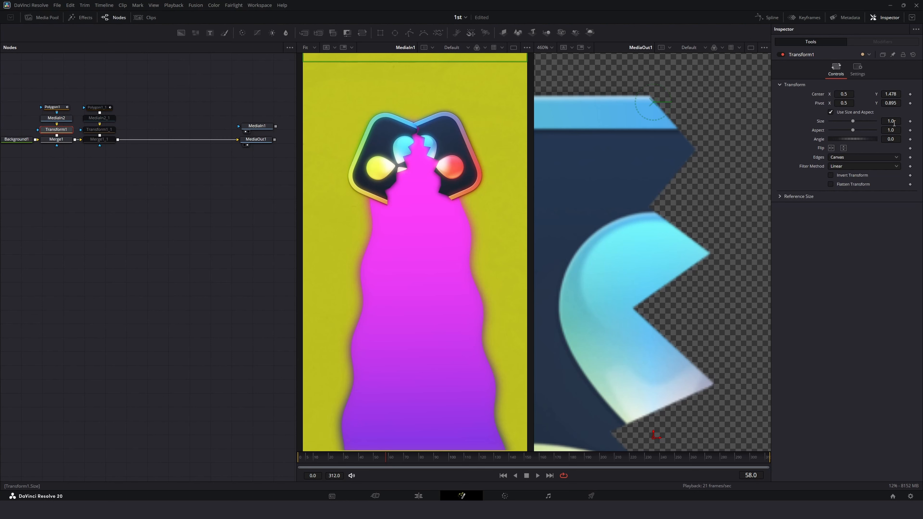
left_click_drag(888, 96, 887, 95)
key("ctrl+z")
Step: Take the duplicated branch's nodes out of pass-through again
left_click_drag(162, 98, 86, 147)
key("ctrl+p")
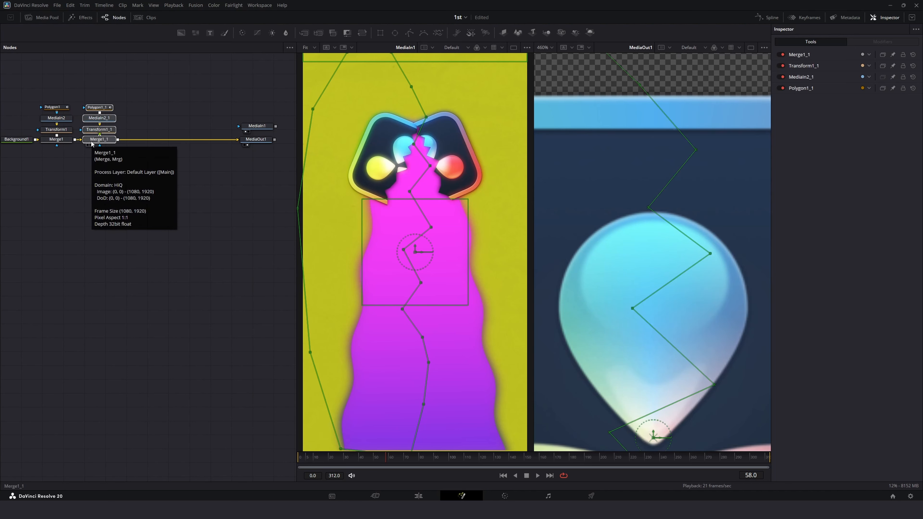
Step: Delete the Transform node from the duplicated branch
left_click(149, 158)
left_click(107, 130)
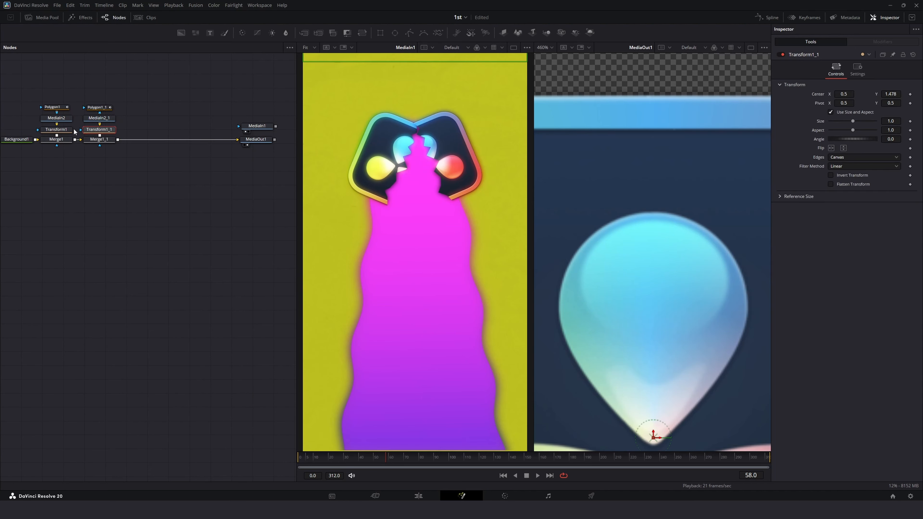
key("Delete")
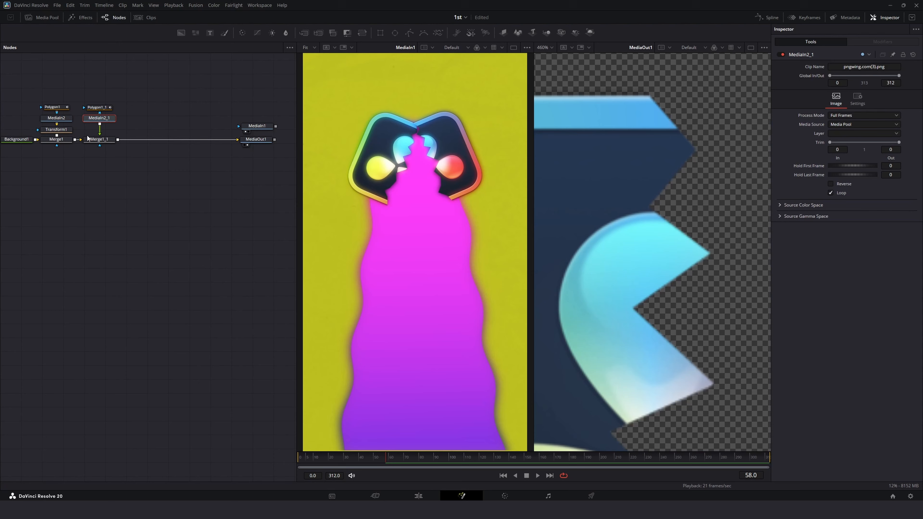
Step: Paste a copy of the first Transform into the duplicated branch, wiring it between its MediaIn and Merge
left_click(59, 131)
key("ctrl+c")
left_click(101, 119)
key("ctrl+v")
left_click_drag(140, 125, 100, 109)
left_click_drag(106, 119, 100, 130)
left_click_drag(135, 97, 108, 117)
left_click_drag(109, 112, 110, 122)
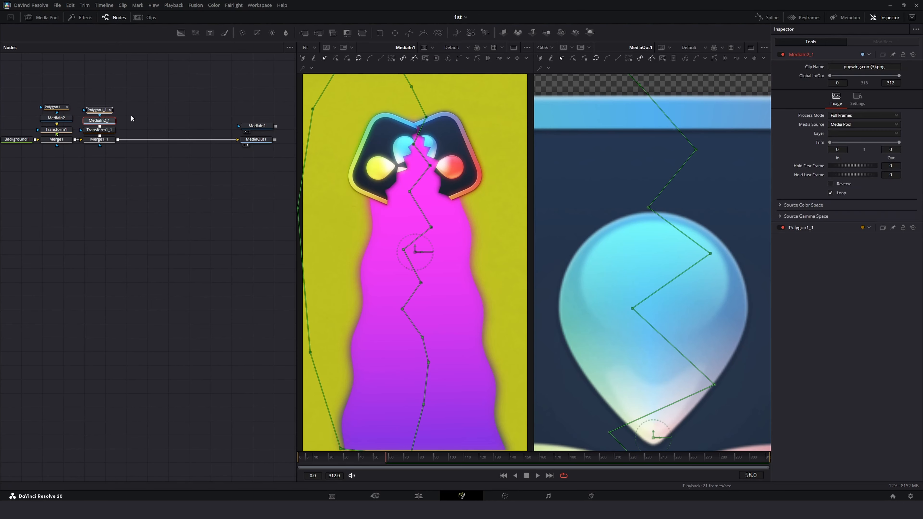
left_click(131, 114)
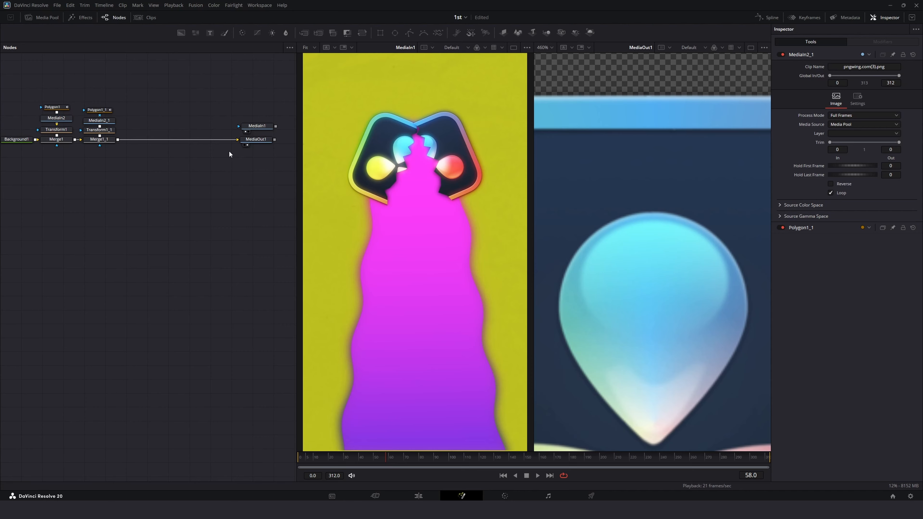
Step: Put the first branch's nodes into pass-through
left_click(109, 132)
left_click_drag(70, 96, 53, 152)
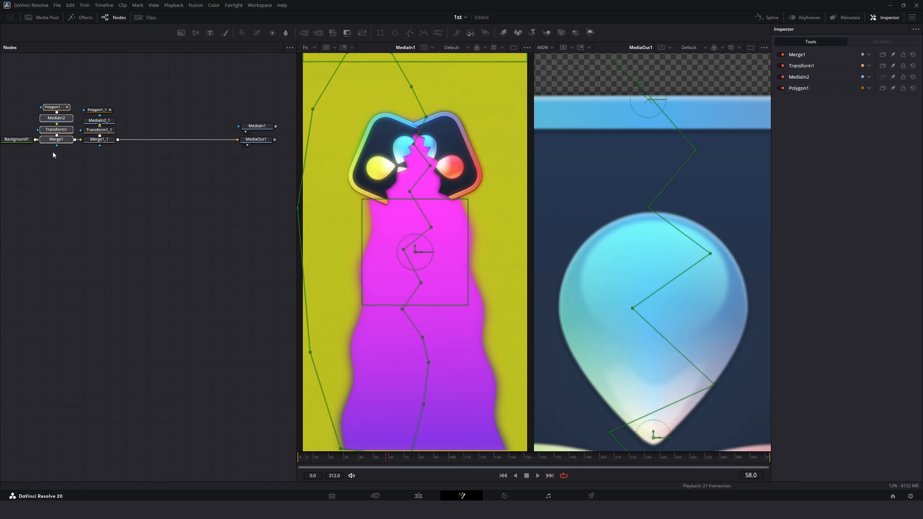
key("ctrl+p")
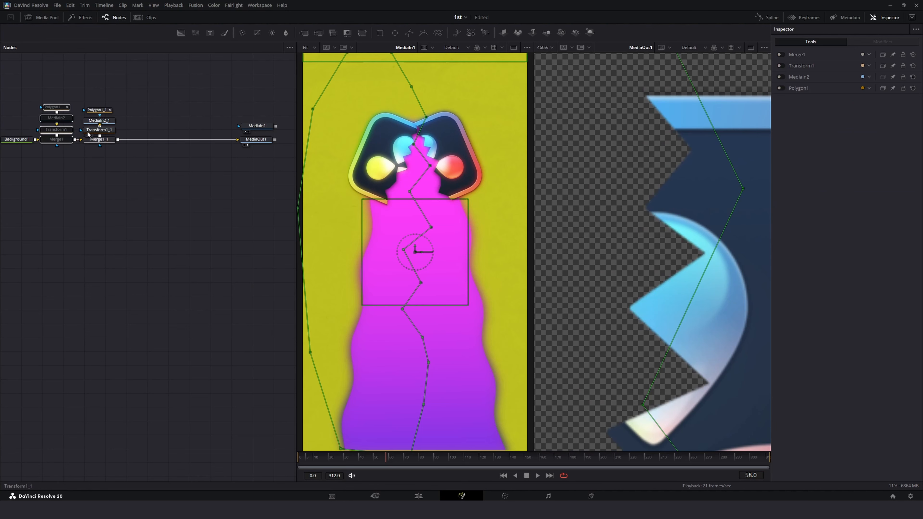
Step: Set the copied Transform's pivot Y to 0.899
left_click(98, 130)
scroll(641, 101, "up", 4)
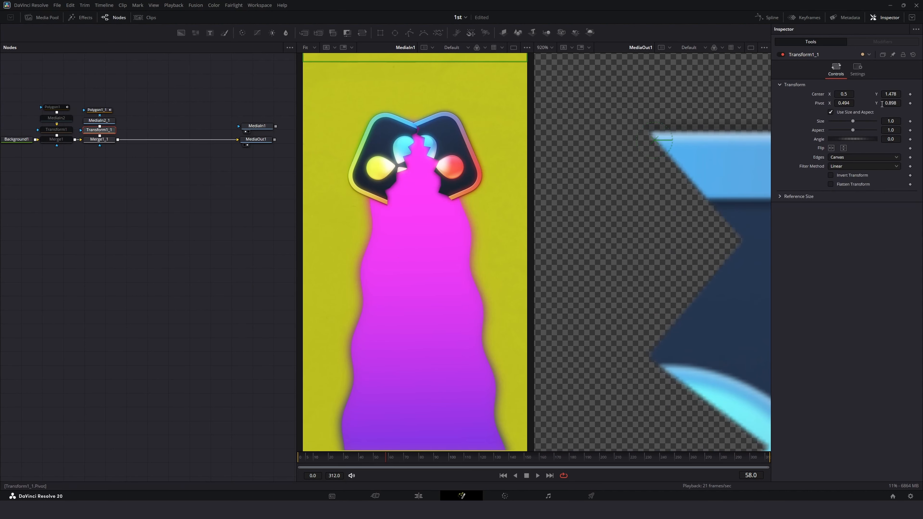
left_click_drag(894, 104, 895, 105)
left_click(543, 47)
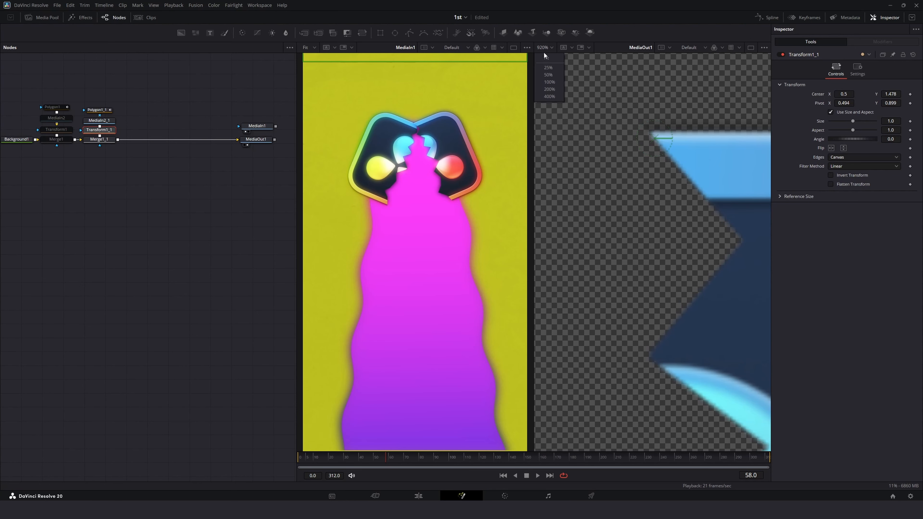
left_click(543, 56)
Step: Take the first branch's nodes out of pass-through again
left_click(149, 223)
left_click_drag(52, 81, 50, 168)
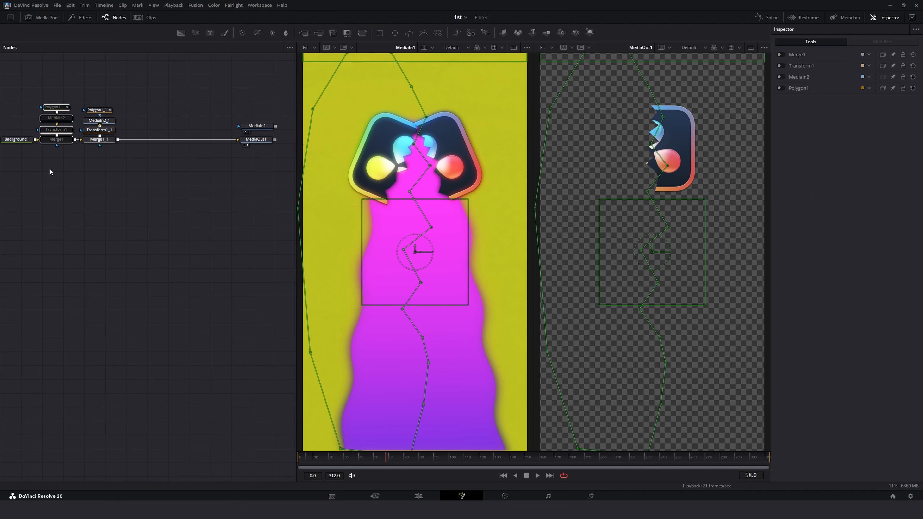
key("ctrl+p")
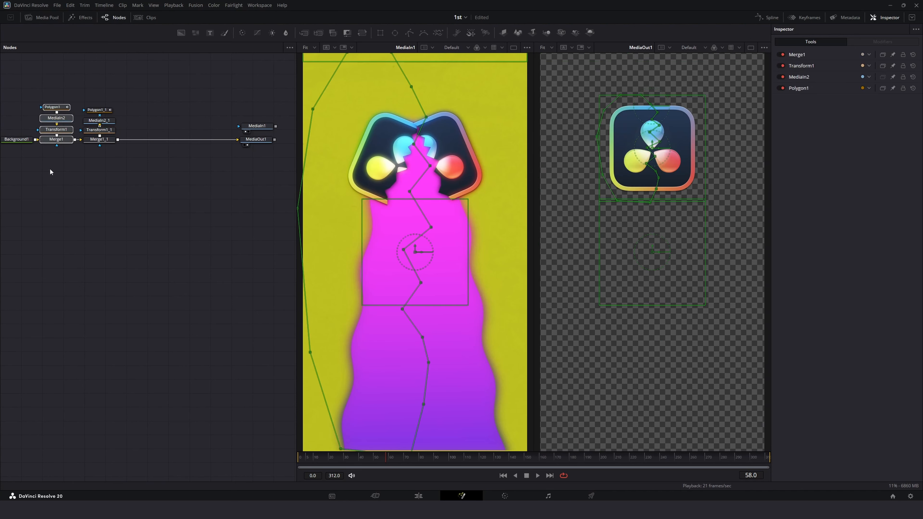
left_click(90, 265)
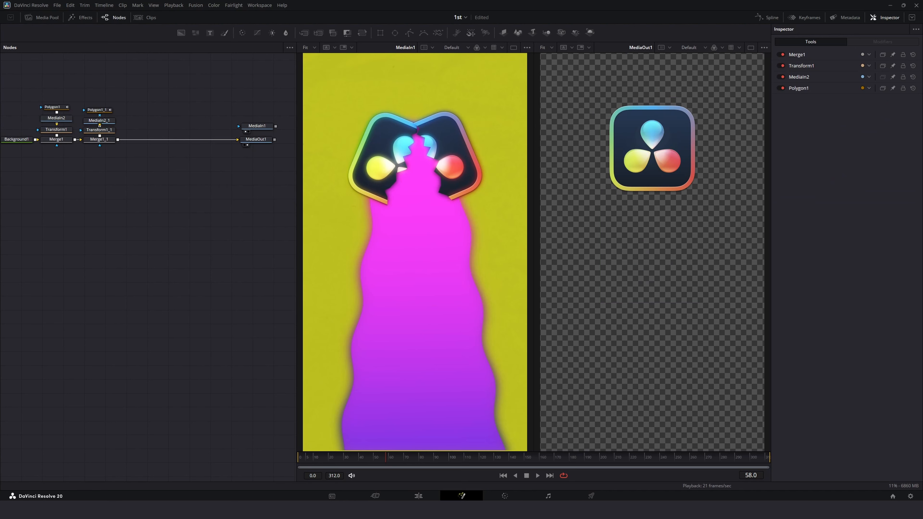
Step: Go to frame 30 and show the final MediaOut1 output in the viewers
left_click(61, 131)
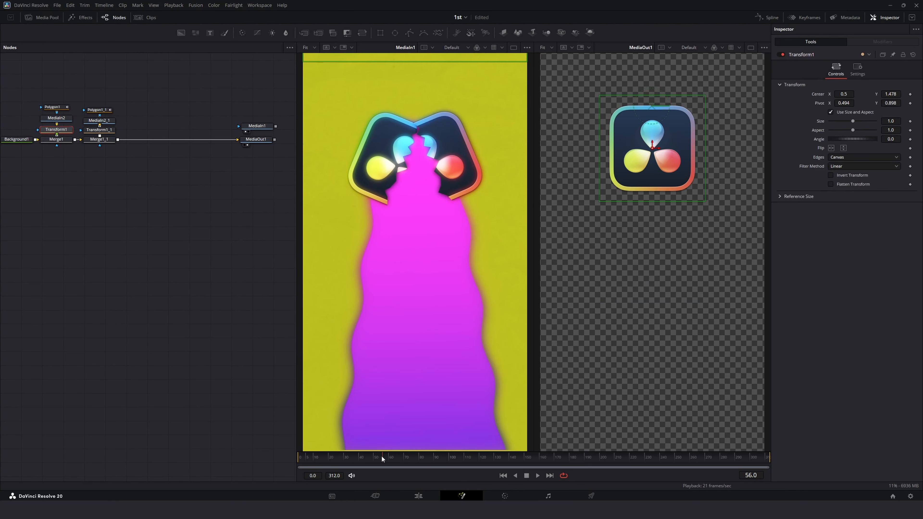
left_click_drag(381, 455, 345, 458)
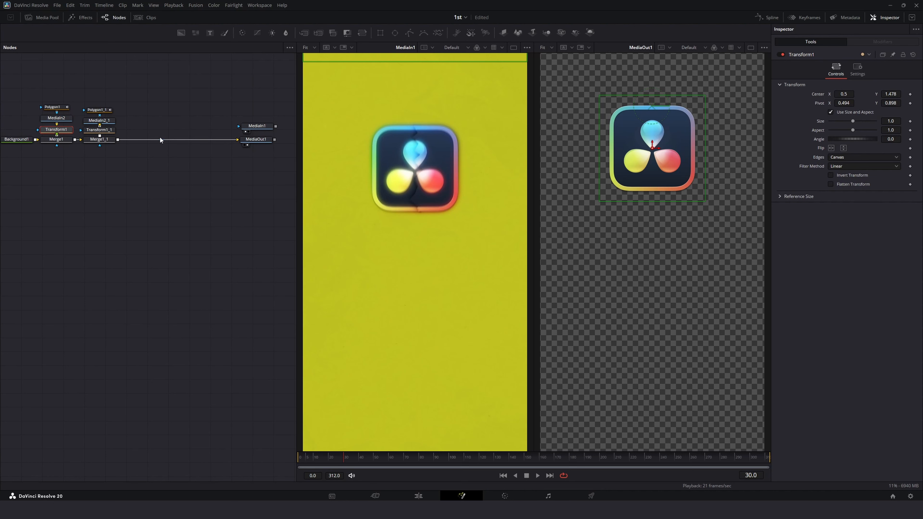
left_click(253, 128)
key("1")
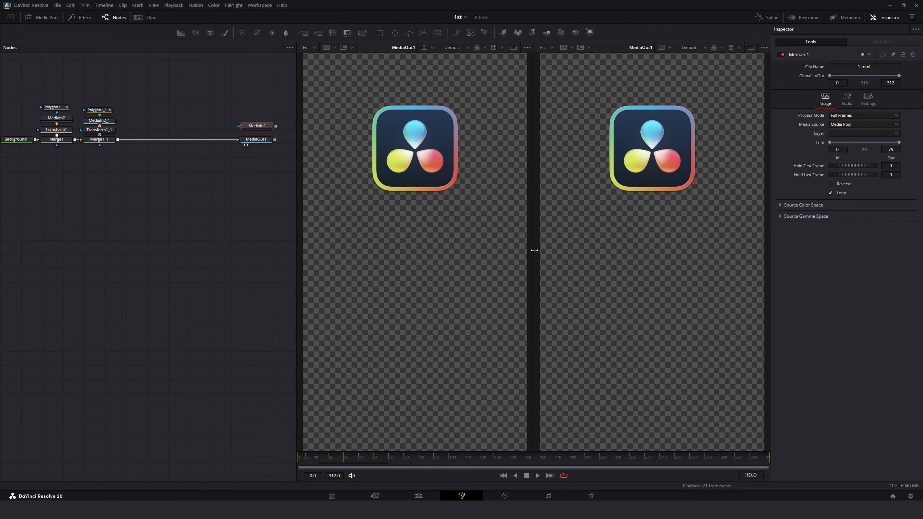
left_click_drag(534, 249, 434, 260)
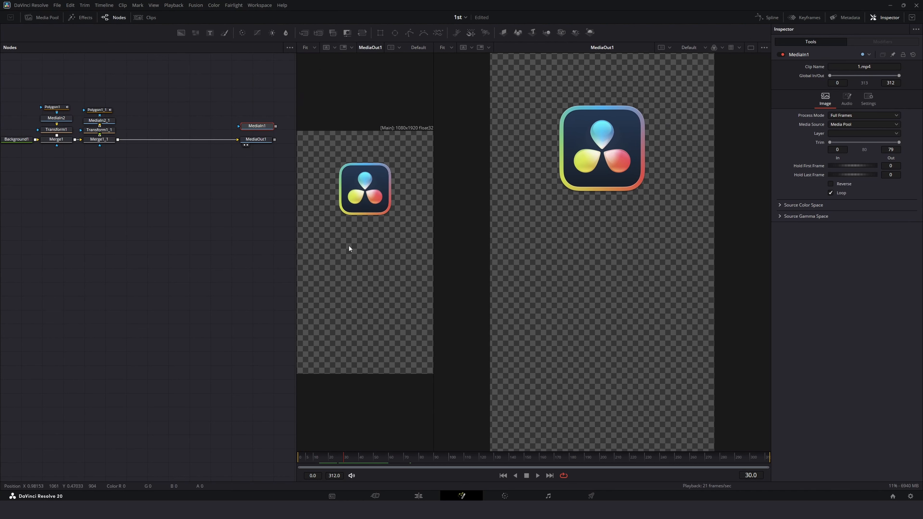
left_click(251, 140)
key("1")
left_click(67, 133)
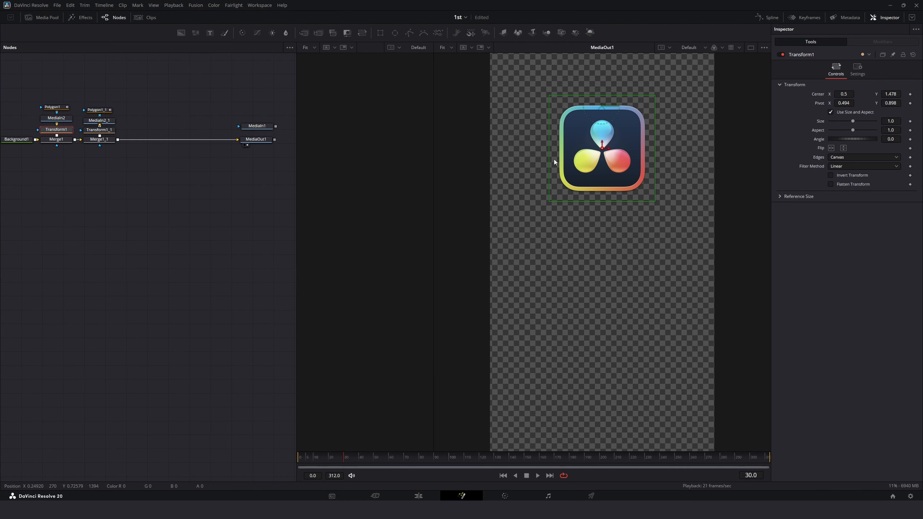
scroll(604, 125, "up", 2)
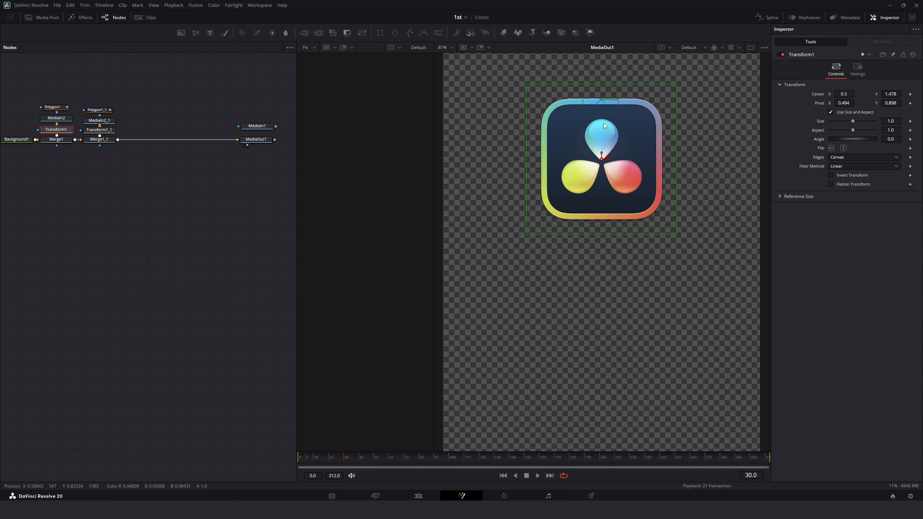
left_click(444, 47)
left_click(445, 59)
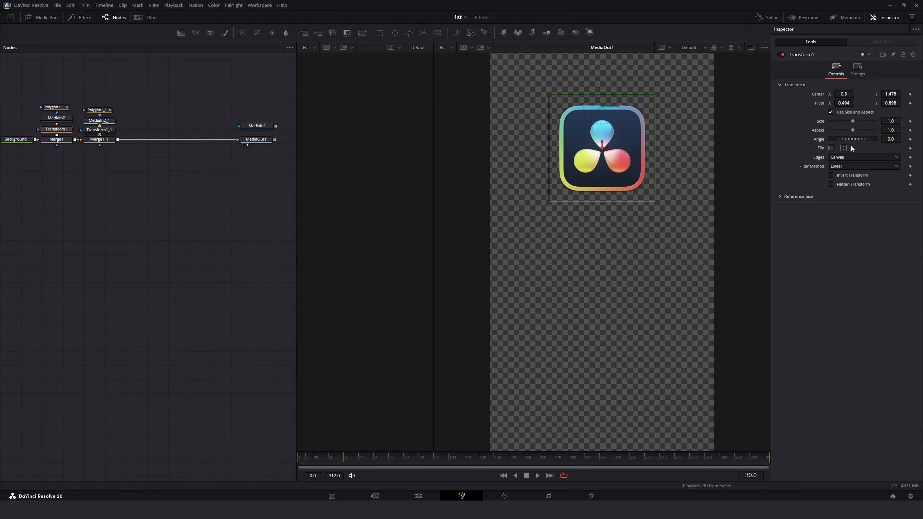
Step: Keyframe the first Transform's angle and set it to -21.4
left_click(910, 139)
left_click(890, 140)
type("-21.4")
key("Return")
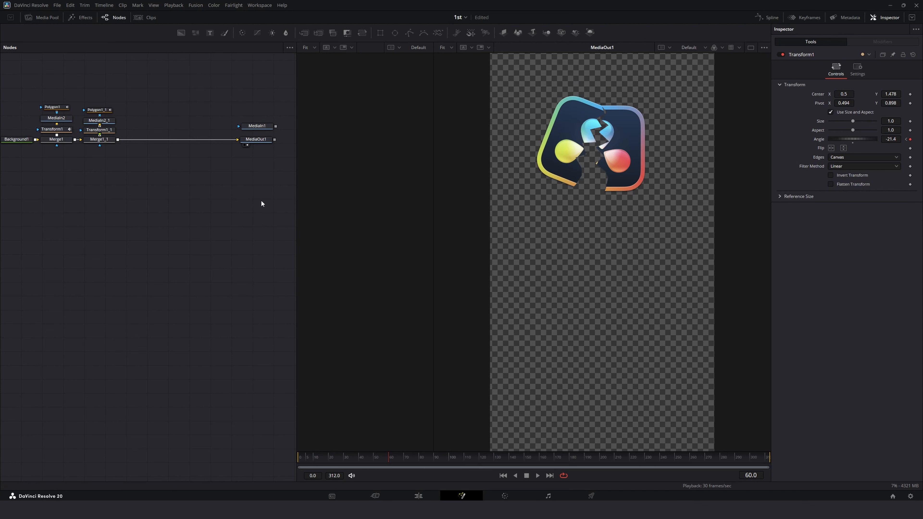
Step: Keyframe the copied Transform's angle and set it to 21.4
left_click(99, 130)
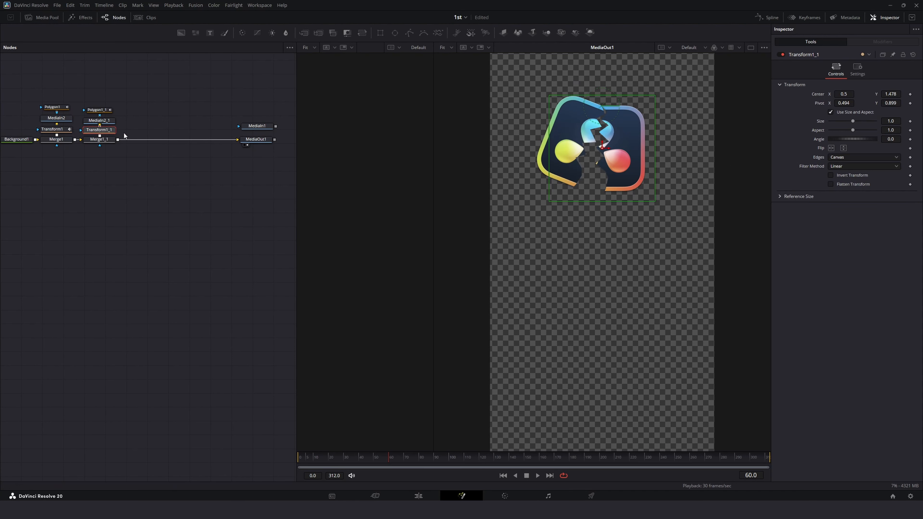
left_click(910, 139)
left_click(891, 139)
key("Tab")
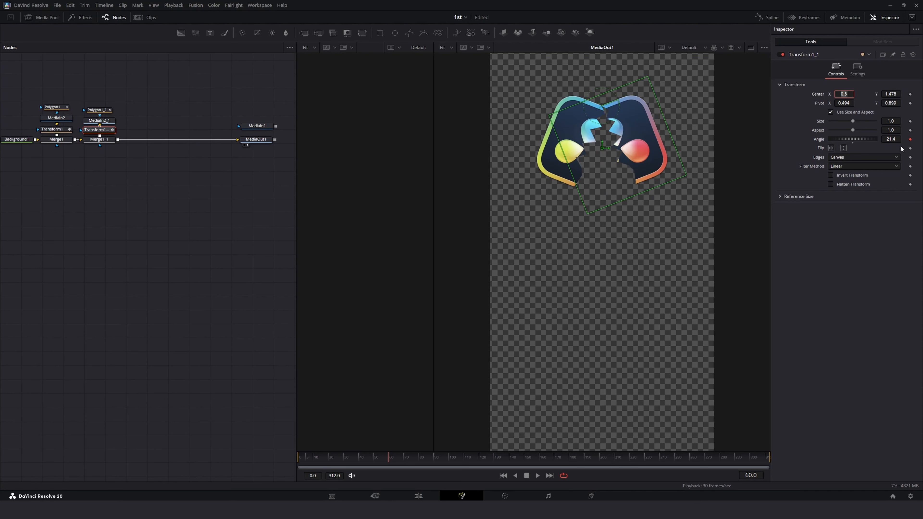
Step: At frame 30, reset the copied Transform's angle to 0
left_click_drag(386, 457, 343, 458)
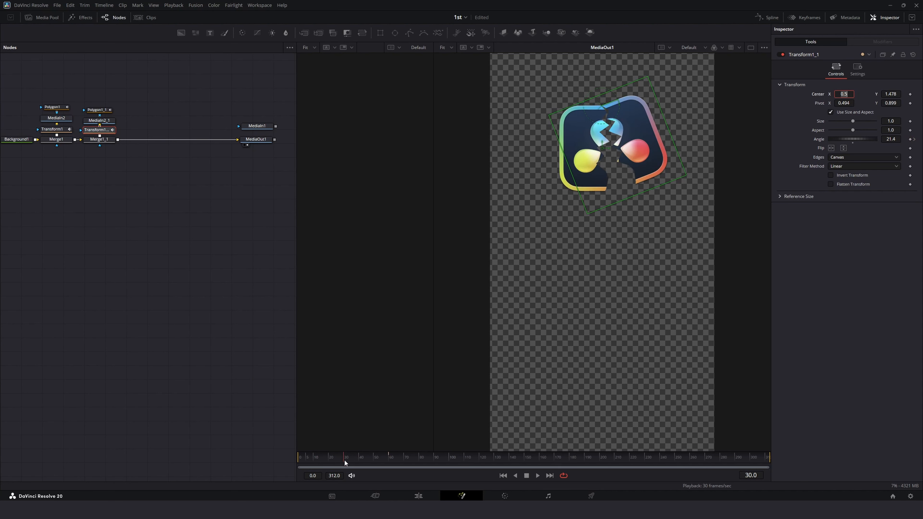
double_click(853, 141)
mouse_move(342, 459)
left_mouse_down()
mouse_move(368, 463)
mouse_move(321, 463)
mouse_move(344, 463)
left_mouse_up()
Step: In the Spline editor, select both Transforms' angle keyframes, flatten them and apply an ease
left_click(51, 129, "ctrl")
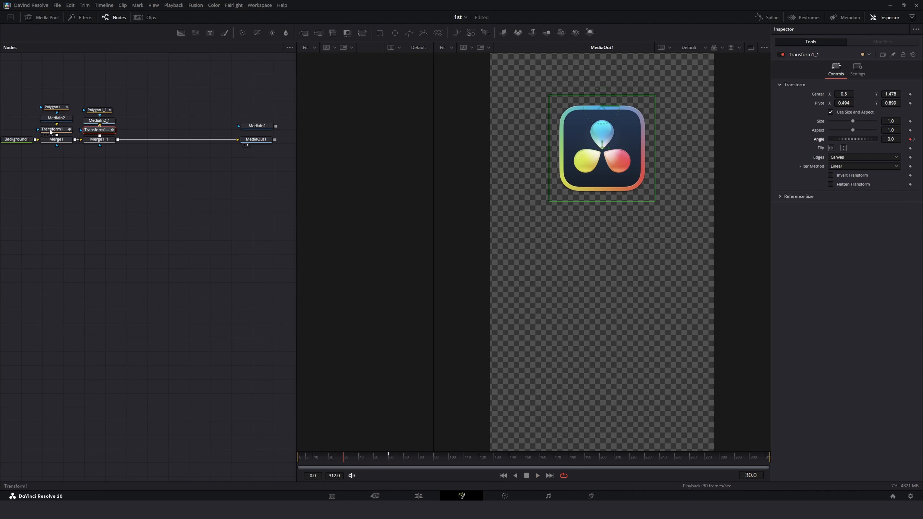
left_click(769, 18)
left_click(10, 401)
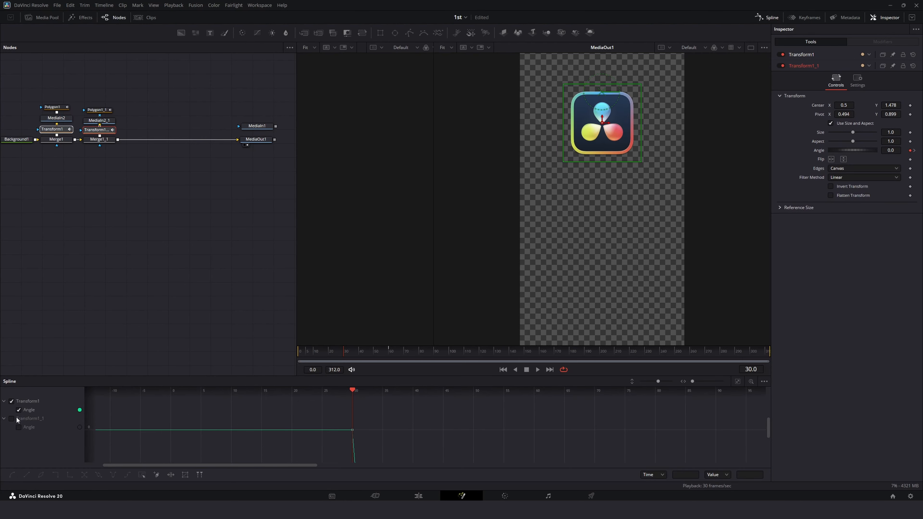
left_click(11, 419)
left_click(737, 381)
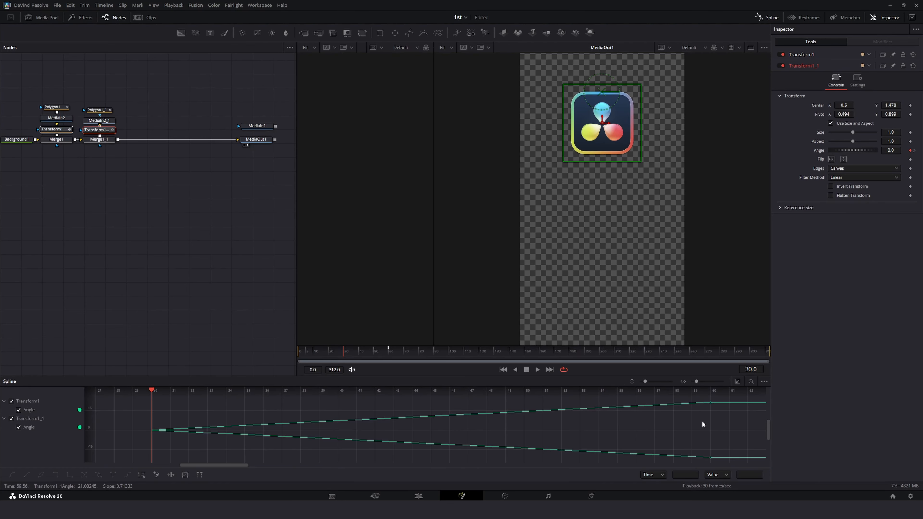
key("ctrl+a")
key("f")
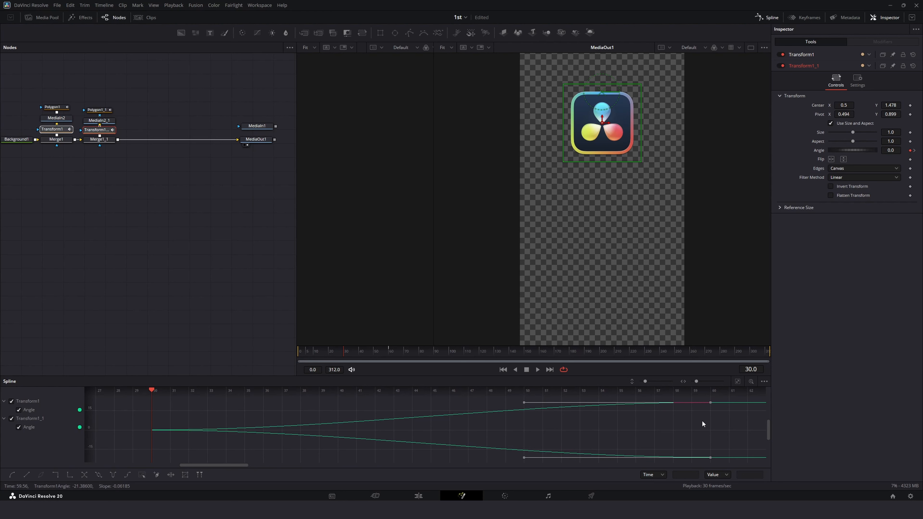
right_click(675, 407)
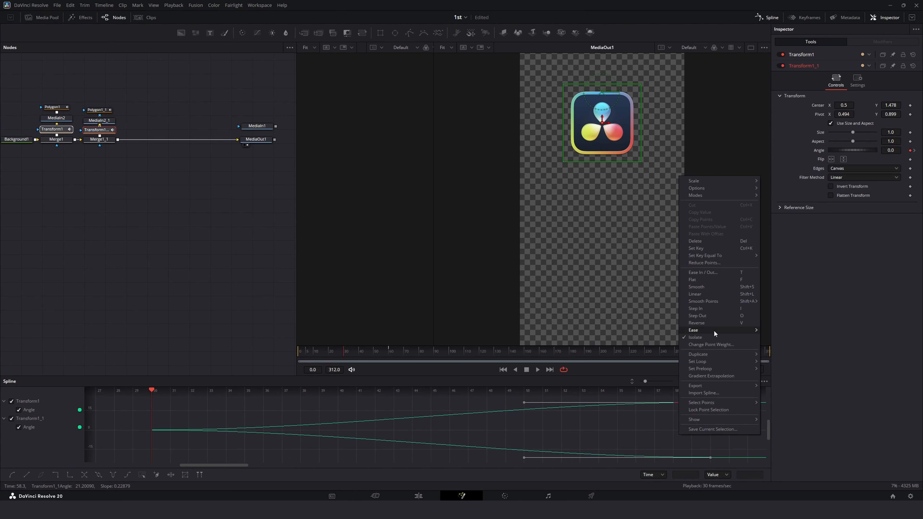
mouse_move(692, 331)
left_click(779, 351)
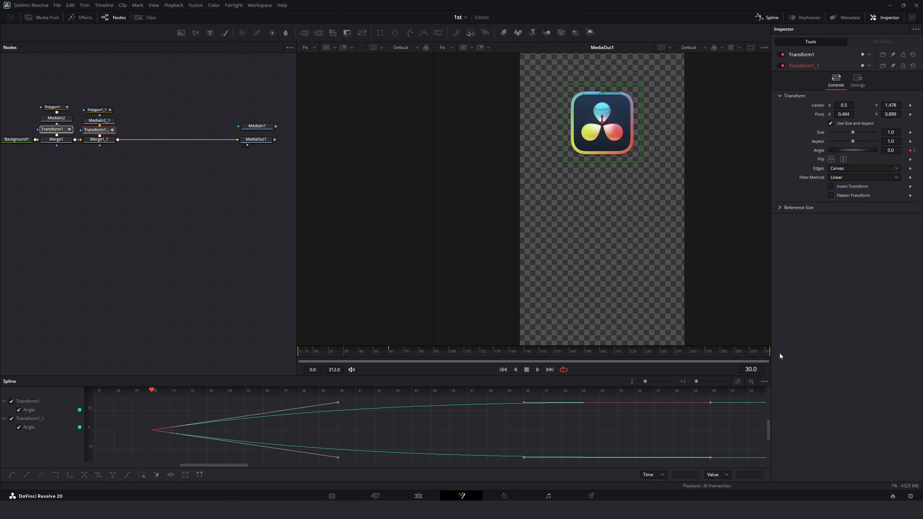
Step: Play back the rotation animation
left_click(761, 19)
left_click(208, 327)
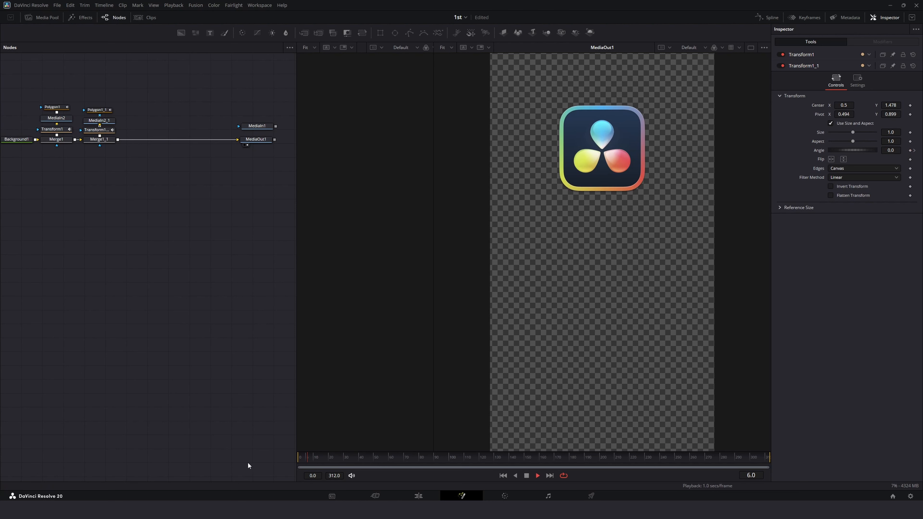
key("space")
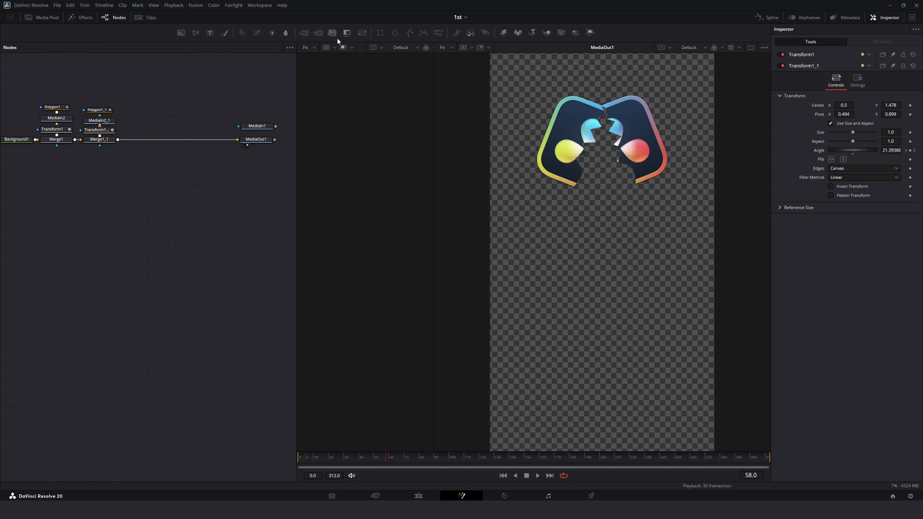
Step: Add Transform2 after the second Merge and keyframe its center Y from -0.38 at frame 0 to 0.5 at frame 30
left_click_drag(137, 139, 139, 138)
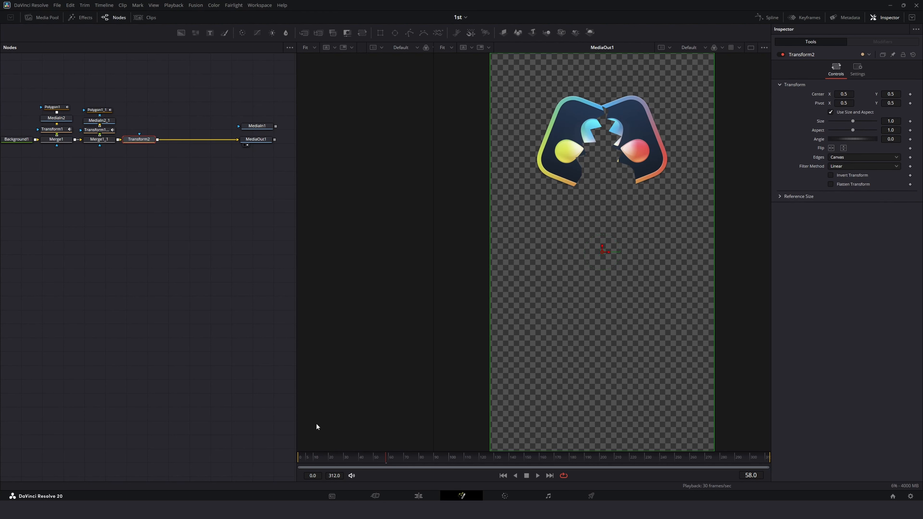
key("Home")
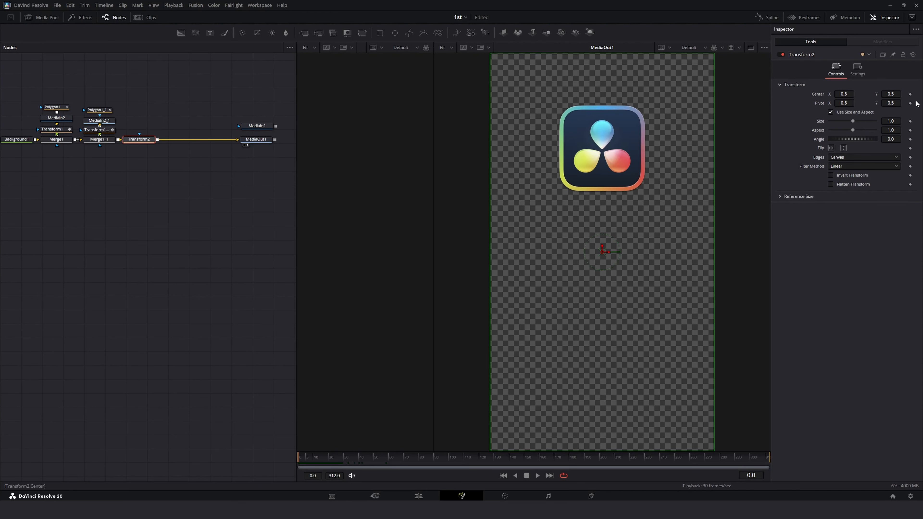
left_click(910, 94)
mouse_move(333, 458)
left_mouse_down()
mouse_move(361, 458)
mouse_move(345, 461)
left_mouse_up()
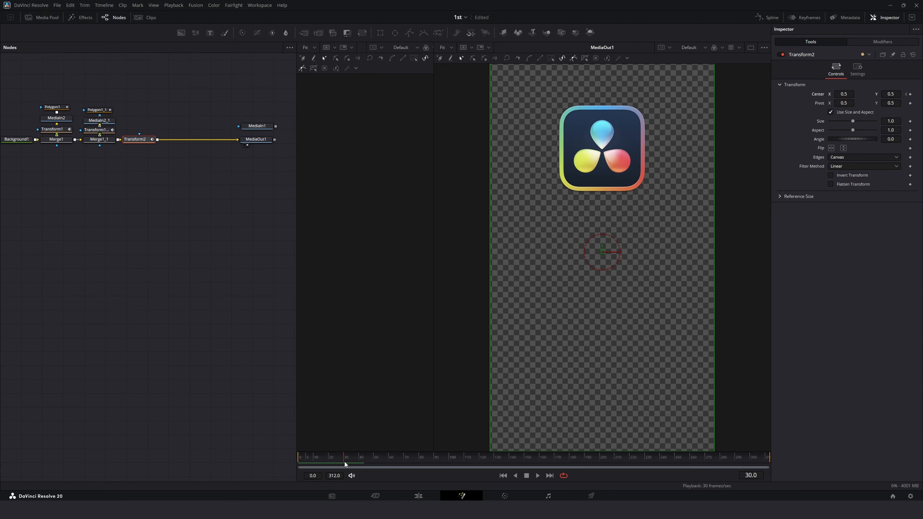
left_click(909, 94)
left_click(906, 94)
left_click_drag(891, 94, 284, 129)
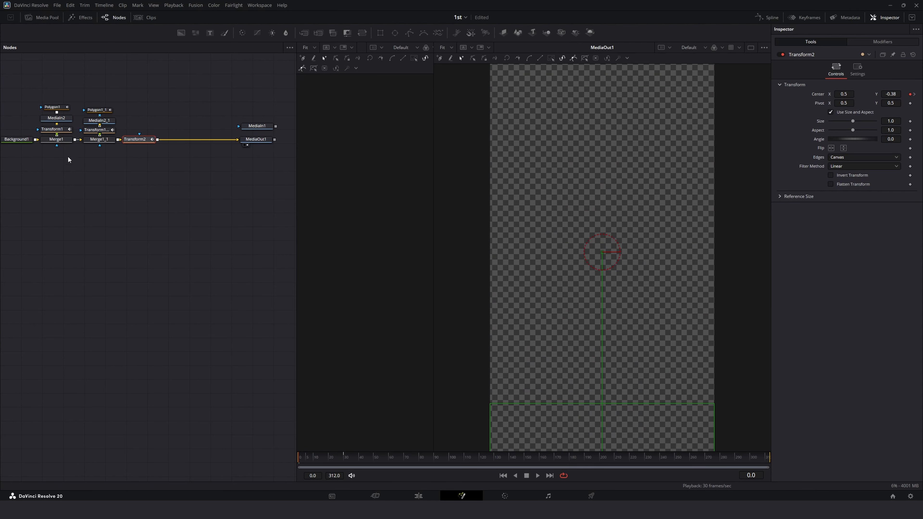
Step: In the Spline editor, apply an ease in/out to Transform2's center keyframes
left_click(766, 17)
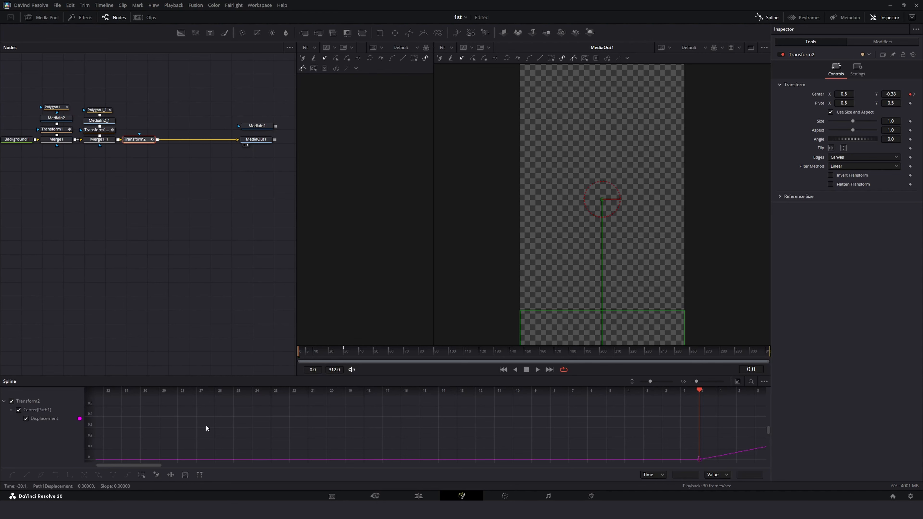
left_click(737, 381)
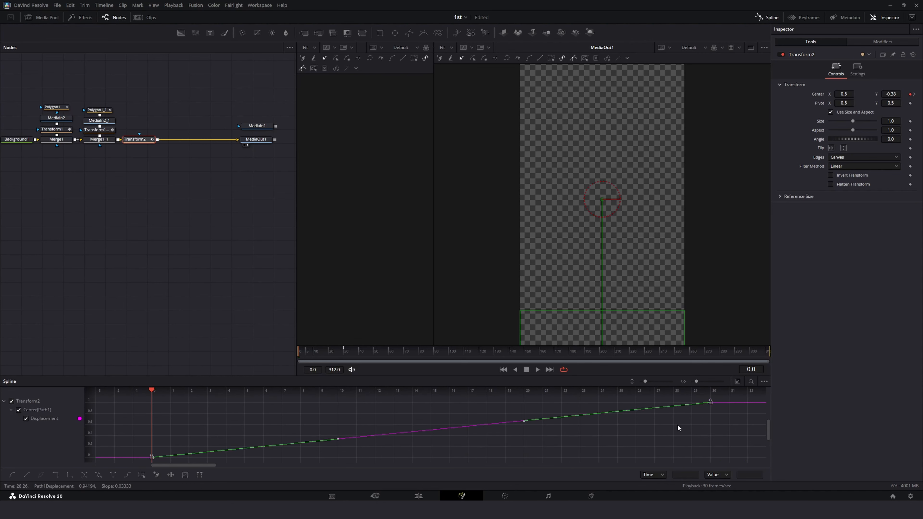
key("t")
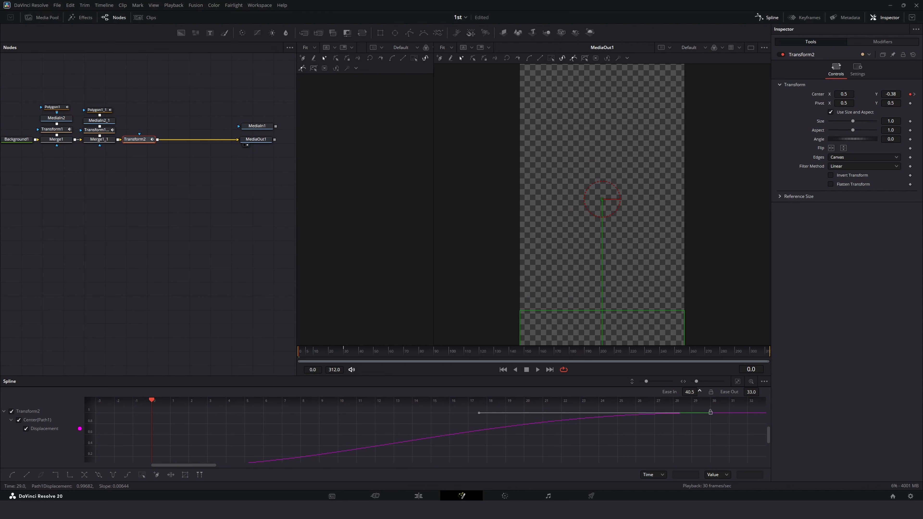
left_click(766, 17)
Step: Play back the sliding logo animation
left_click(138, 265)
key("space")
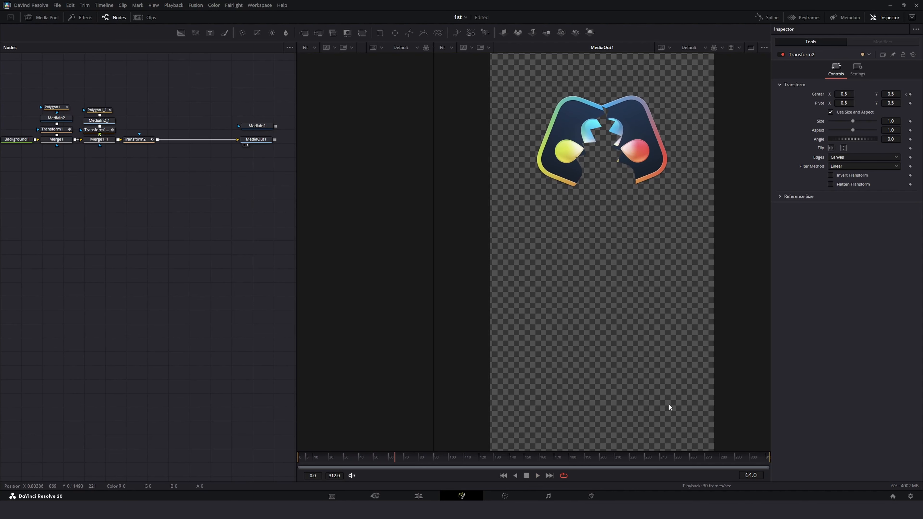
Step: Move the MediaIn1 and MediaOut1 nodes further right to make room in the node flow
left_click_drag(207, 115, 274, 145)
left_click_drag(253, 141, 270, 144)
left_click(233, 100)
Step: Add a Background node and merge it into the flow after Transform2 with a new Merge node
left_click_drag(181, 33, 192, 79)
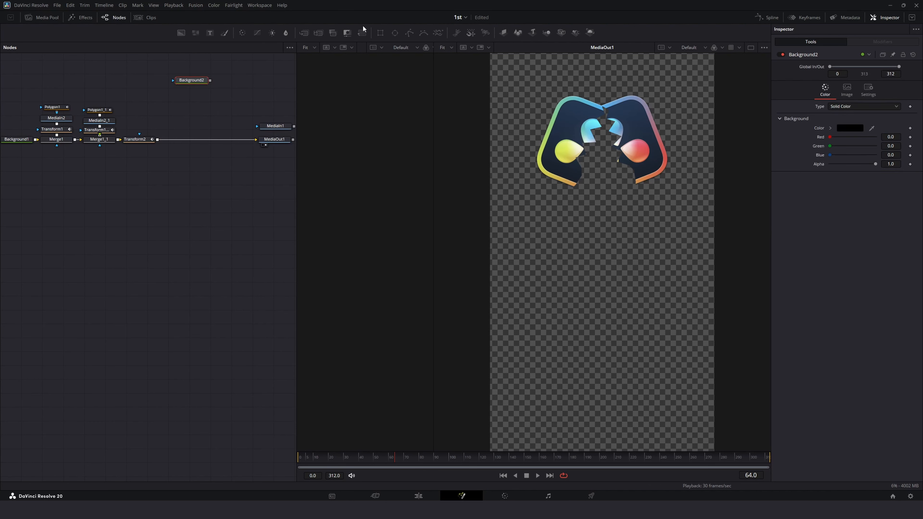
left_click_drag(303, 32, 191, 142)
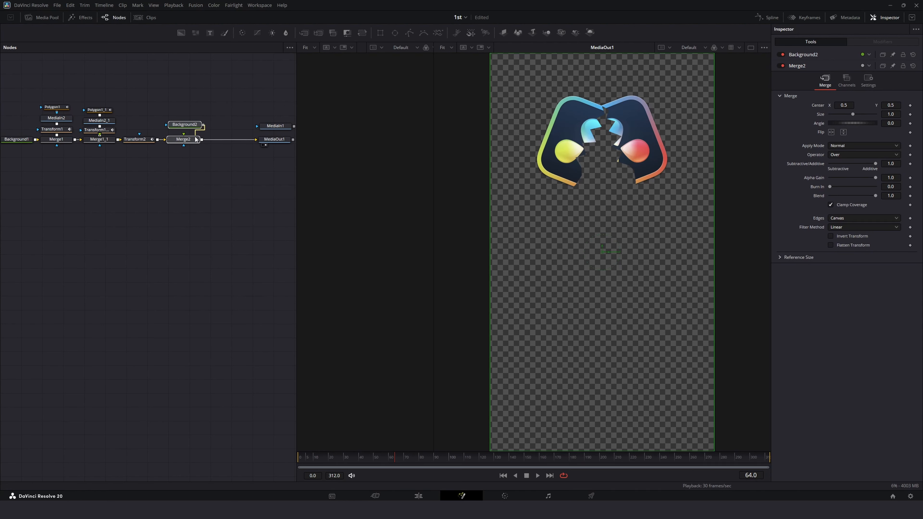
left_click(193, 127)
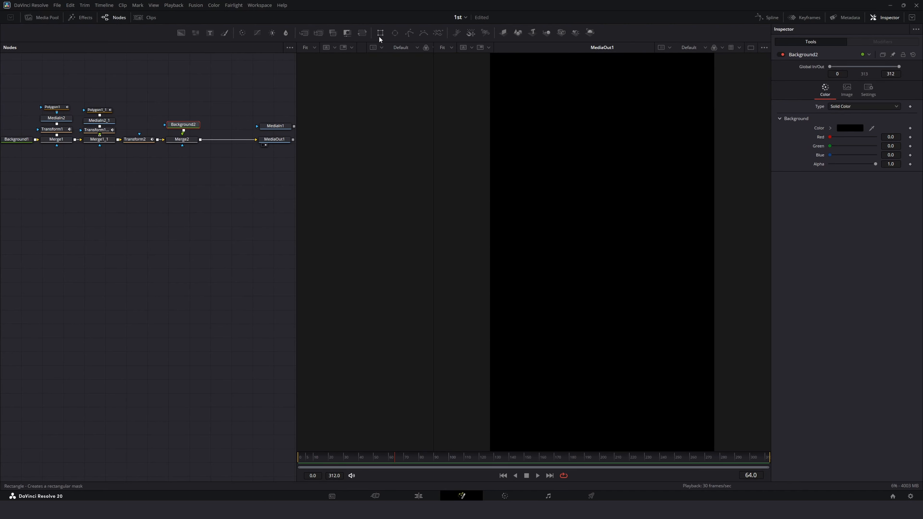
Step: Add a Polygon mask connected to Background2
left_click(410, 33)
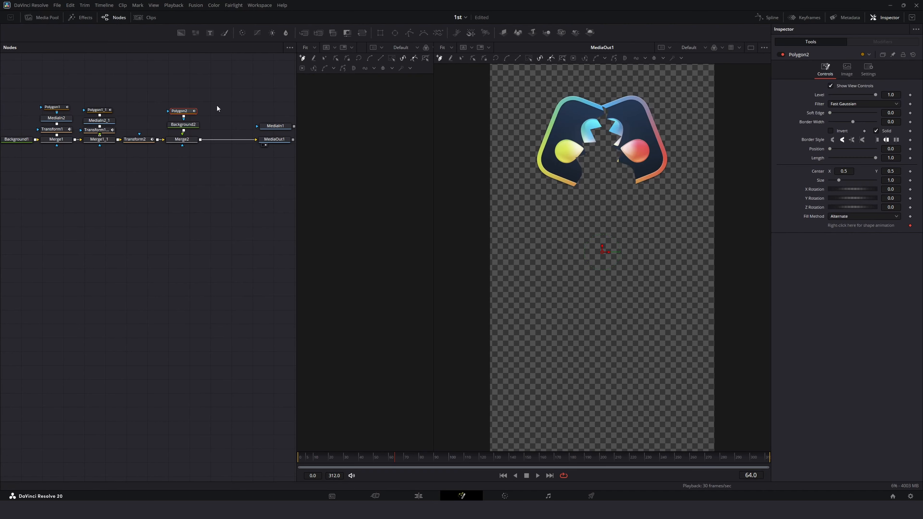
left_click_drag(187, 130, 187, 132)
left_click(205, 128)
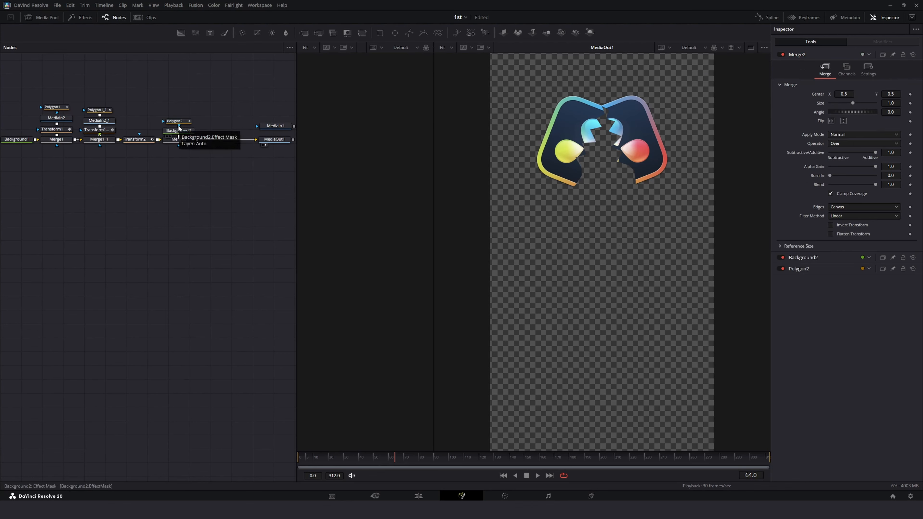
Step: Set Background2's type to Gradient
left_click(173, 132)
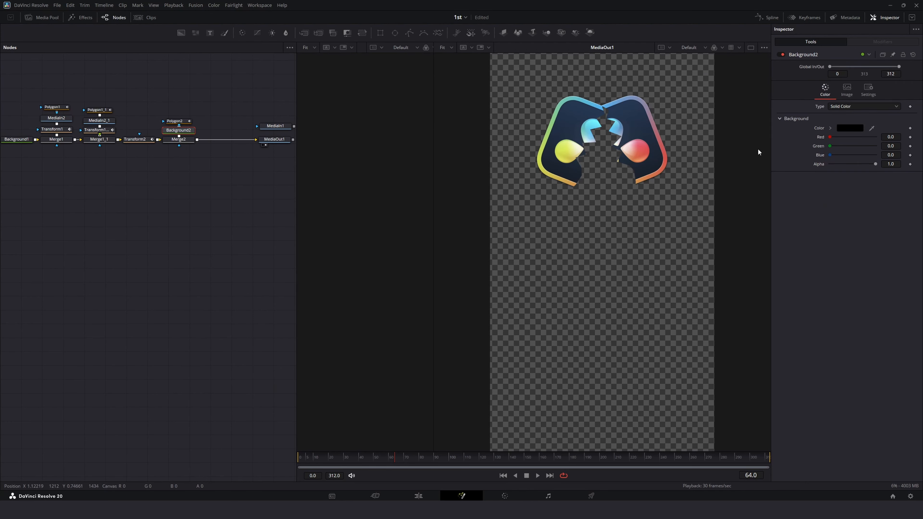
left_click(847, 106)
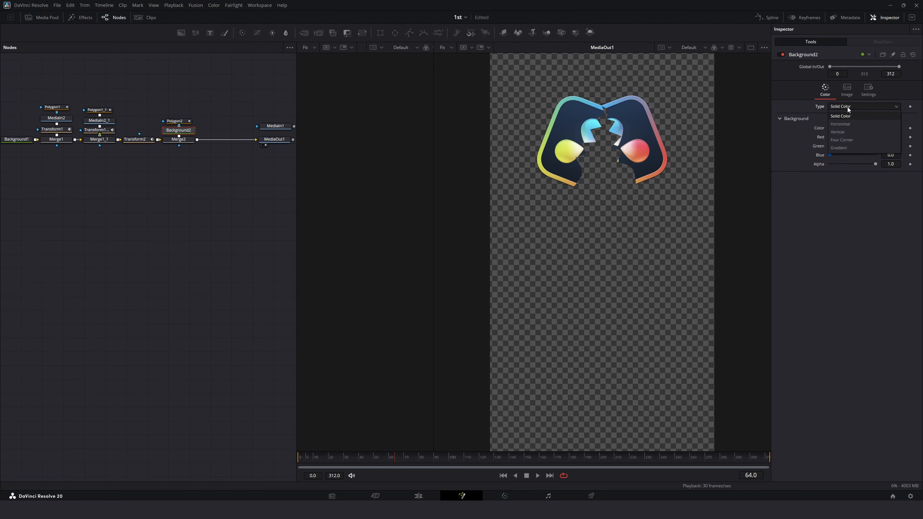
left_click(847, 149)
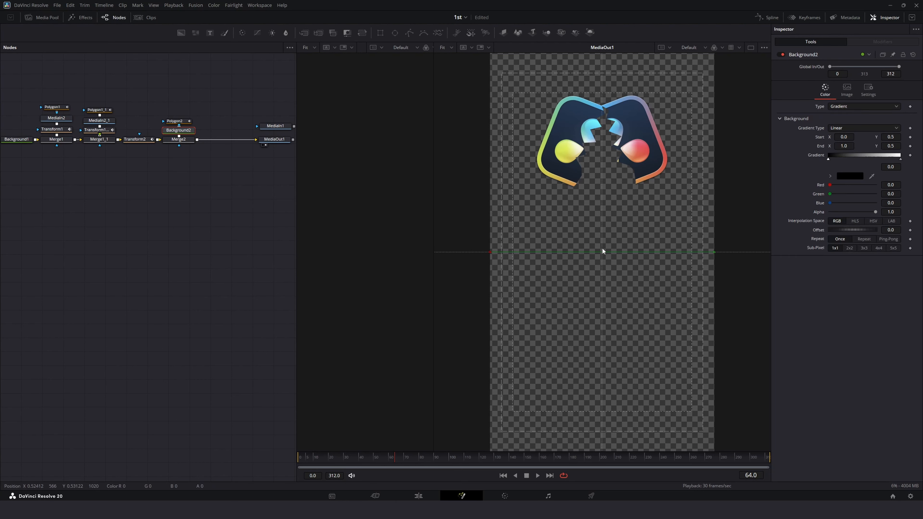
scroll(600, 251, "down", 1)
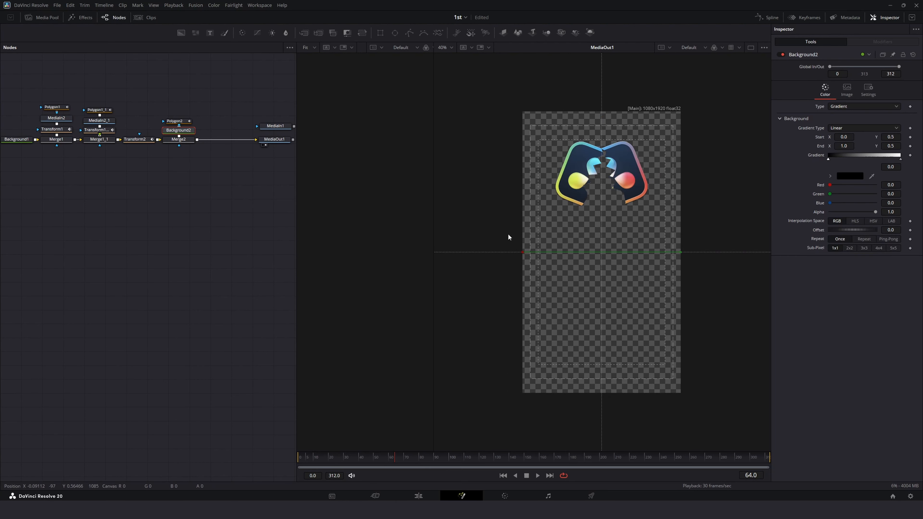
Step: Disable the Polygon2 mask node
left_click(178, 121)
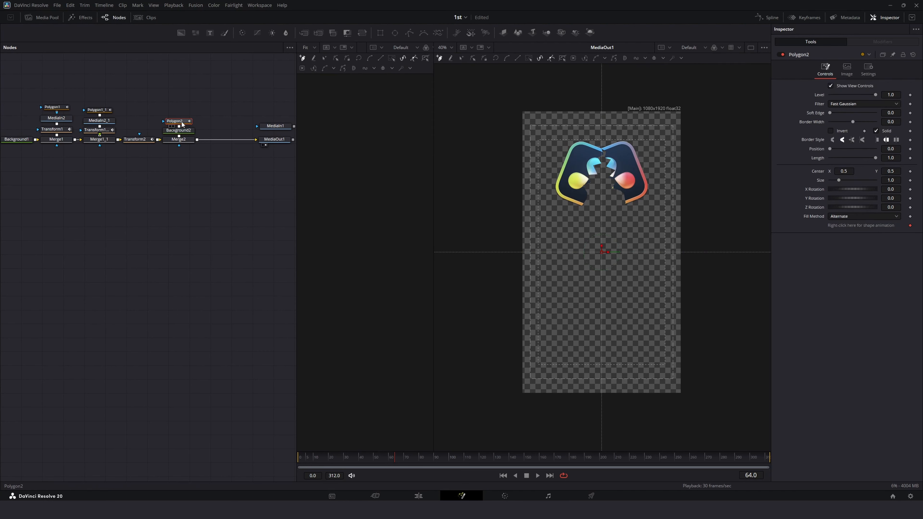
right_click(894, 226)
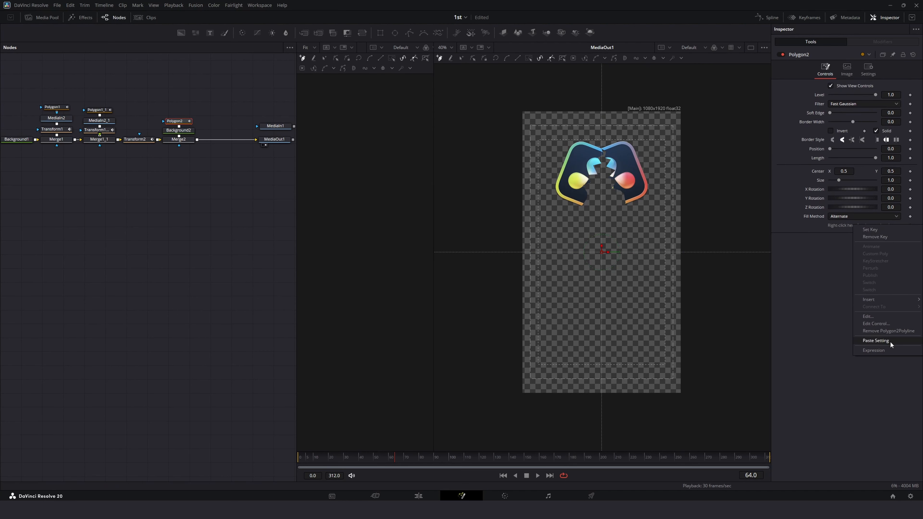
left_click(890, 332)
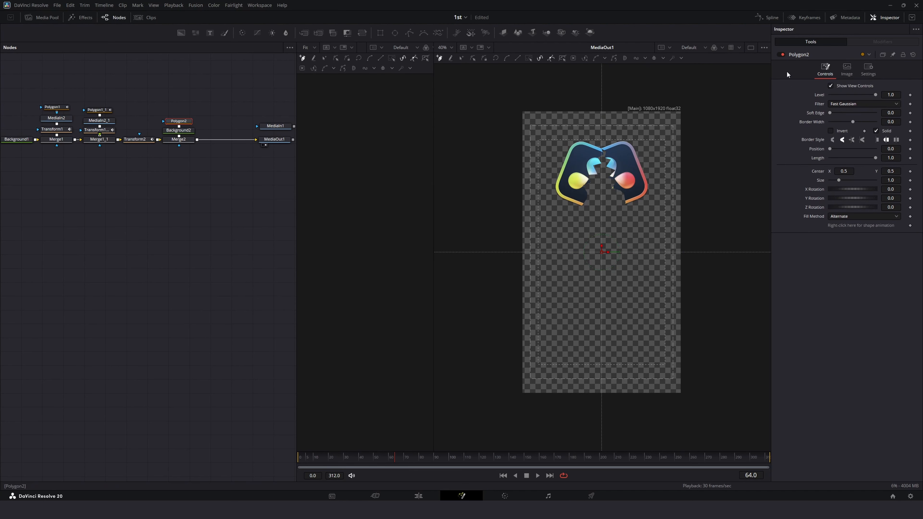
left_click(780, 54)
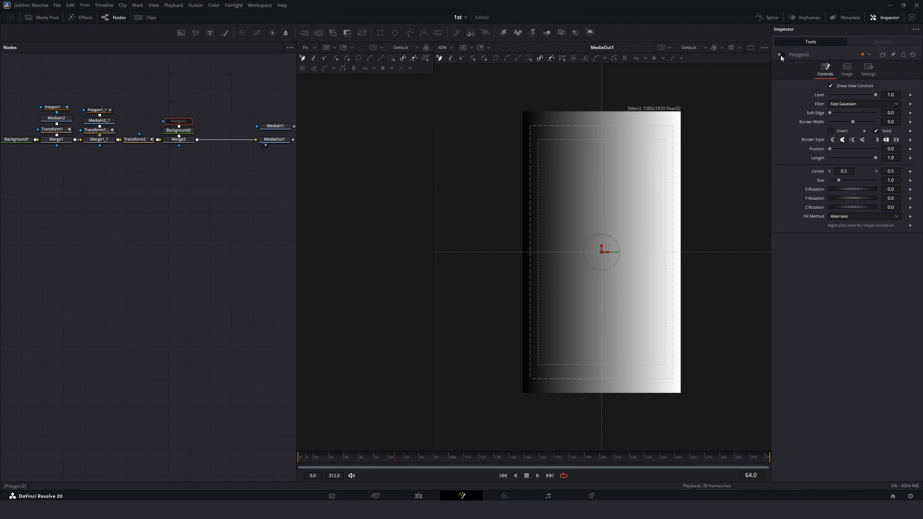
Step: Drag Background2's gradient handles so the gradient runs vertically from the frame's bottom to above its top
left_click(190, 132)
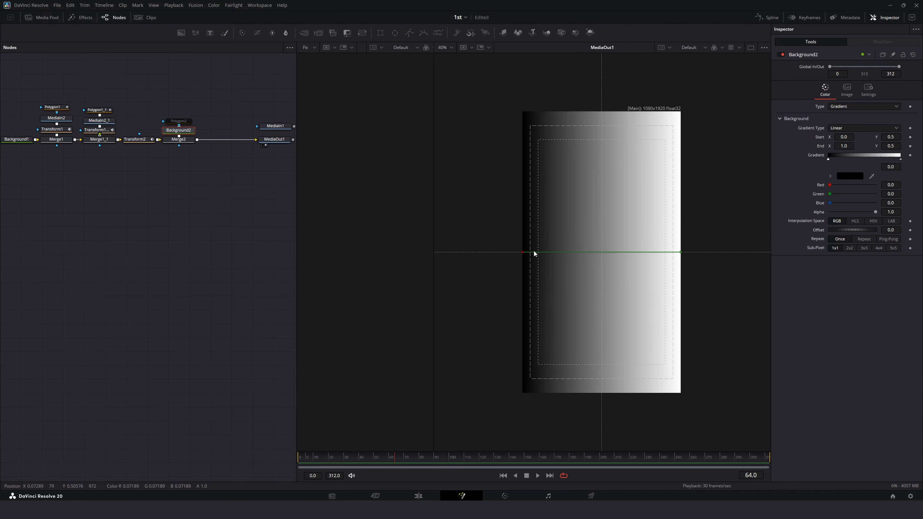
left_click_drag(523, 253, 602, 397)
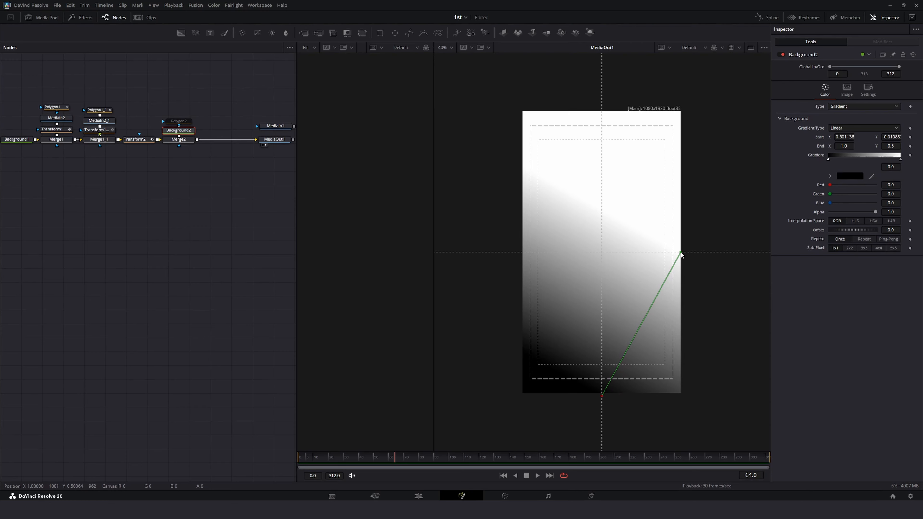
left_click_drag(680, 253, 601, 55)
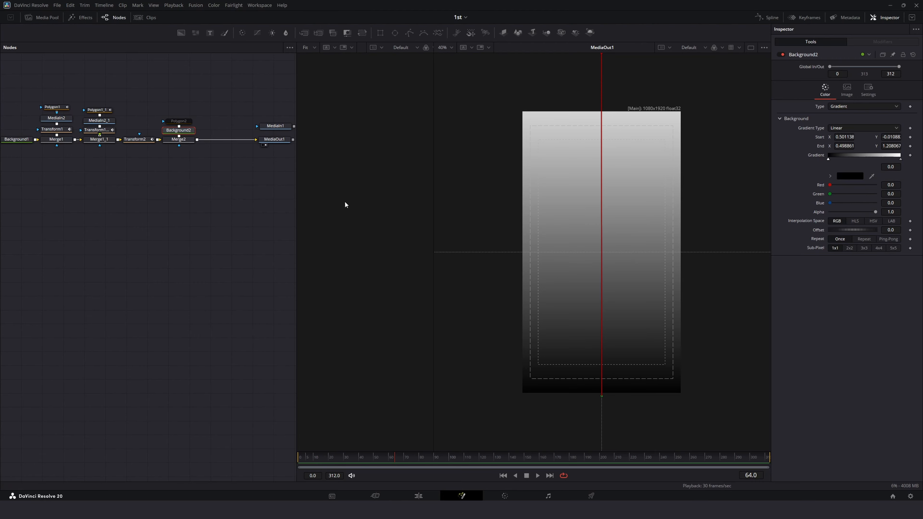
Step: Set the gradient's start colour to dark purple #692882
left_click(828, 160)
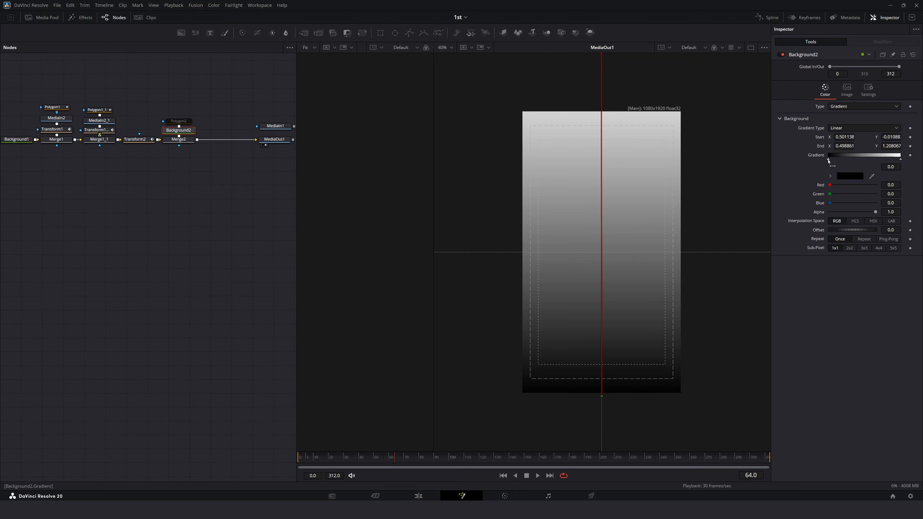
left_click(841, 178)
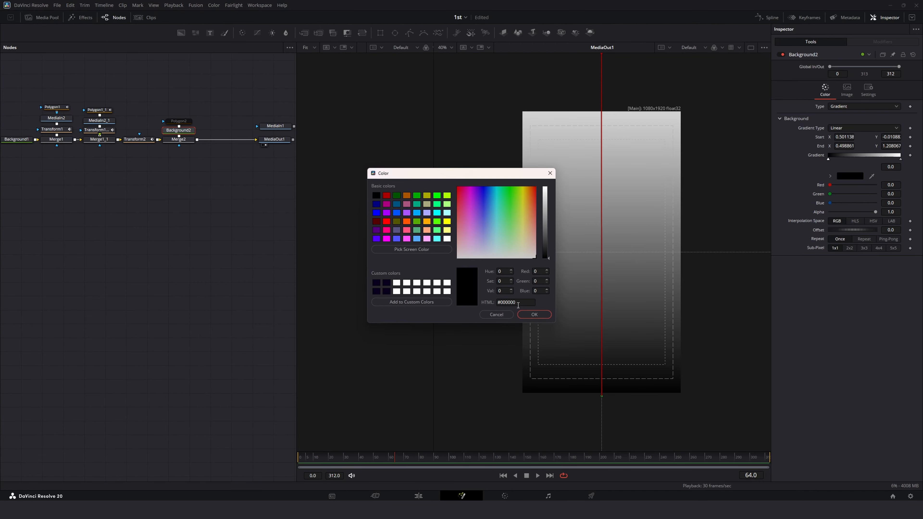
left_click_drag(489, 175, 333, 201)
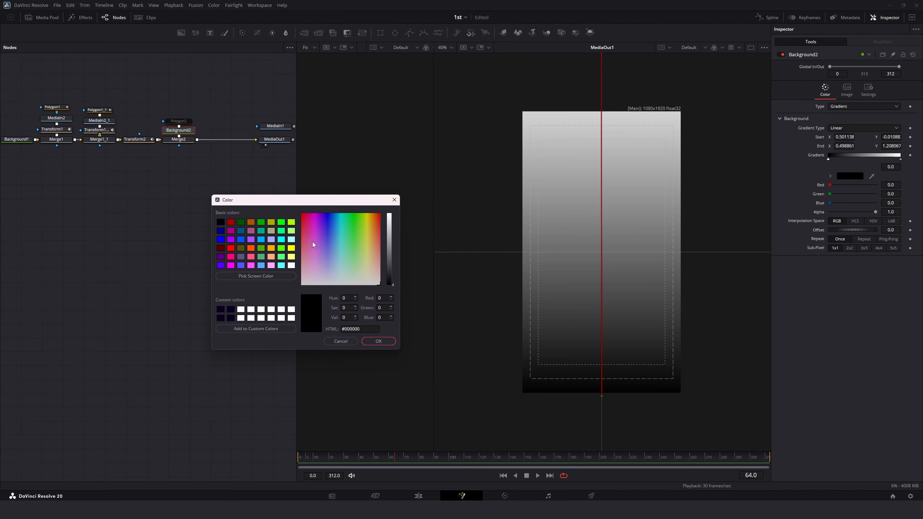
left_click(317, 235)
left_click(389, 236)
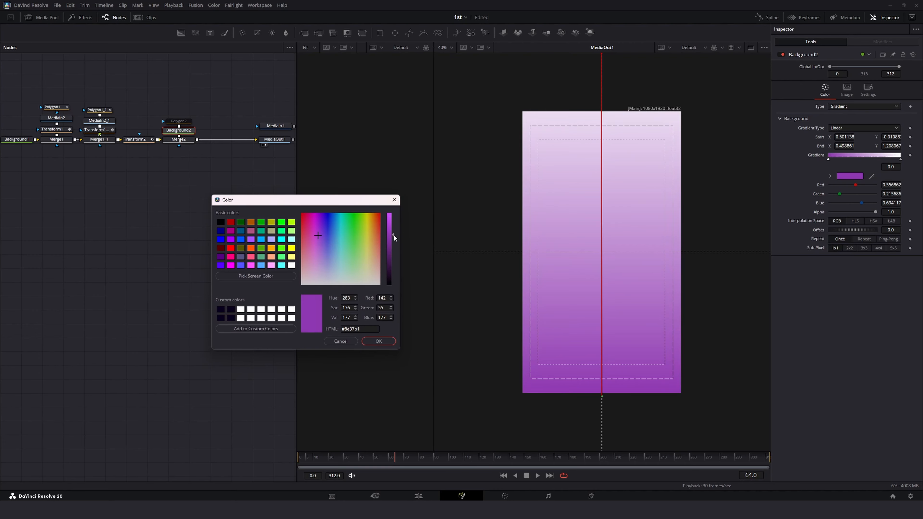
mouse_move(394, 235)
left_mouse_down()
mouse_move(392, 256)
mouse_move(393, 249)
left_mouse_up()
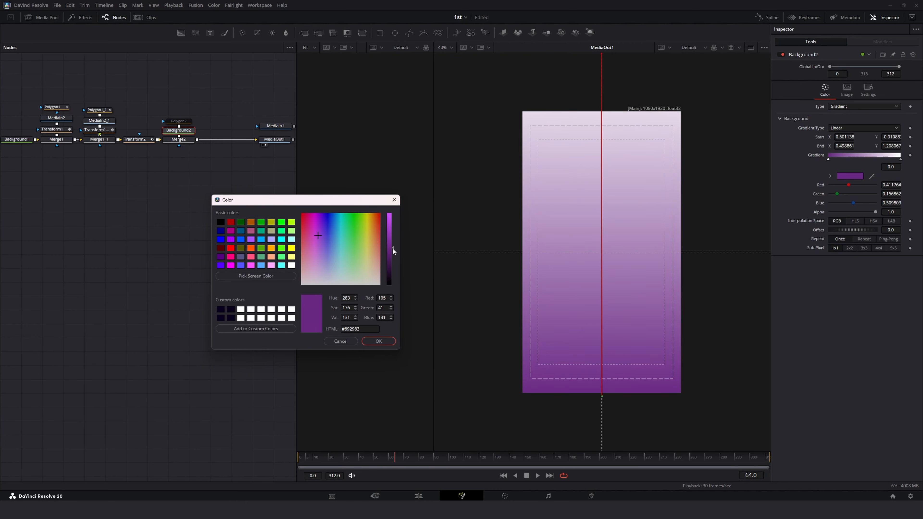
left_click(379, 342)
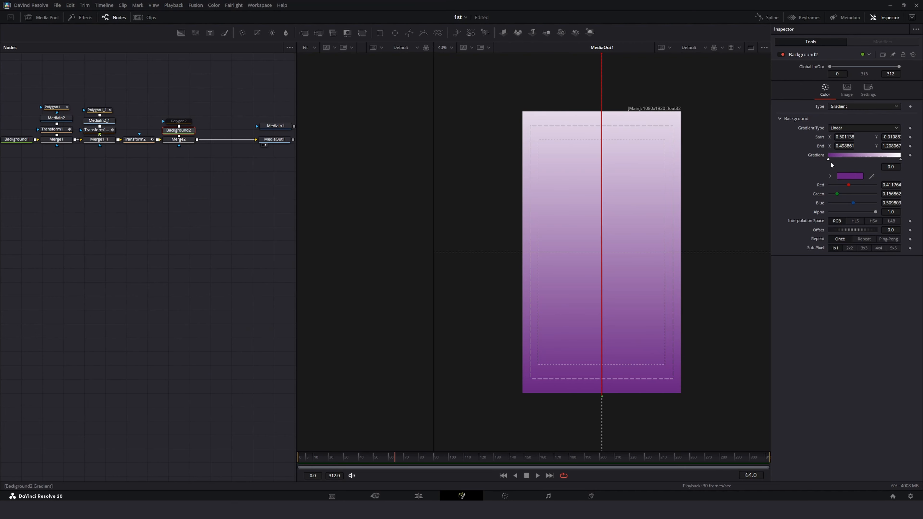
left_click(850, 176)
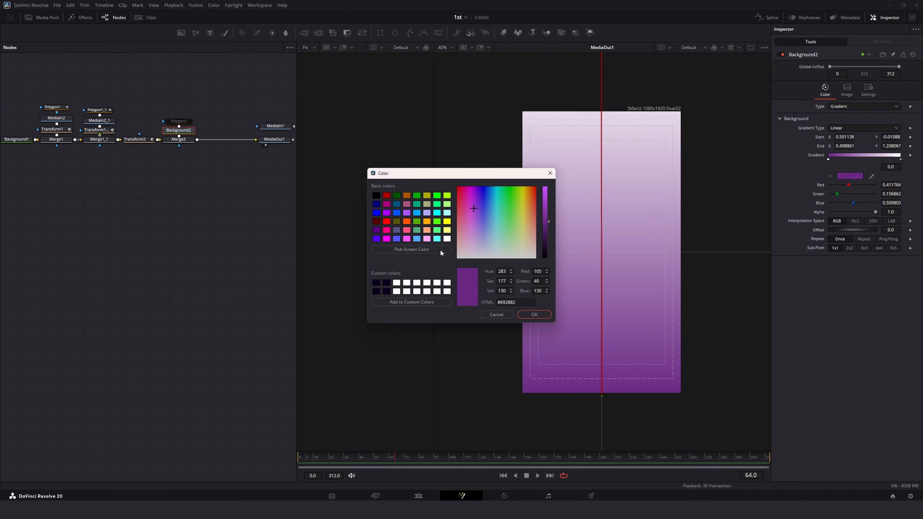
left_click(536, 316)
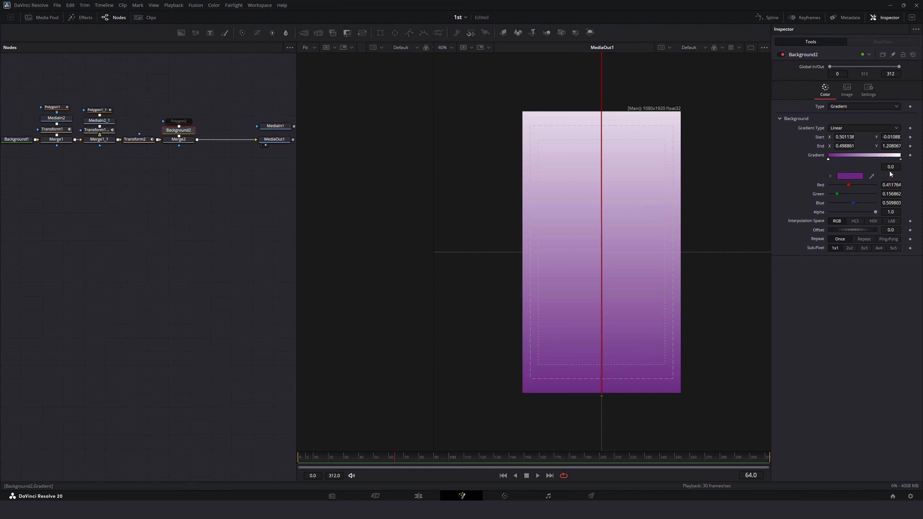
Step: Set the gradient's end colour to magenta #953193
left_click(900, 159)
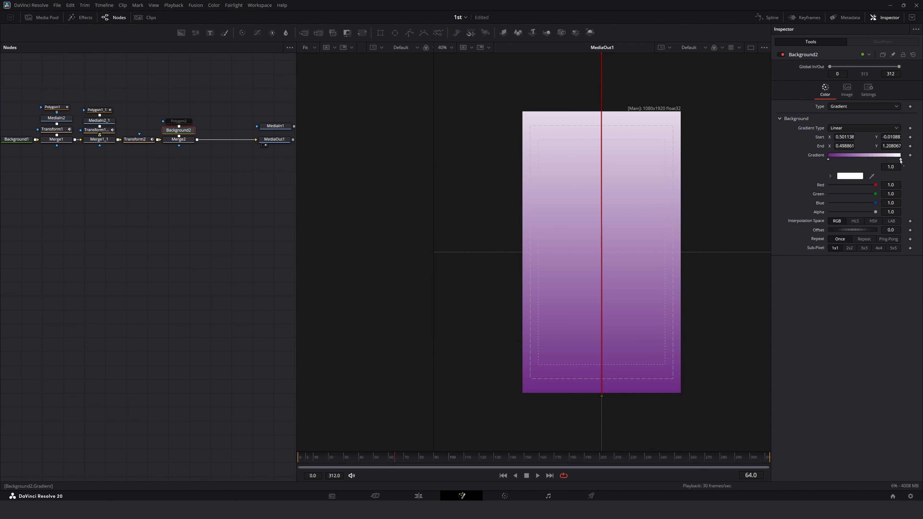
left_click(841, 177)
left_click_drag(513, 176, 252, 181)
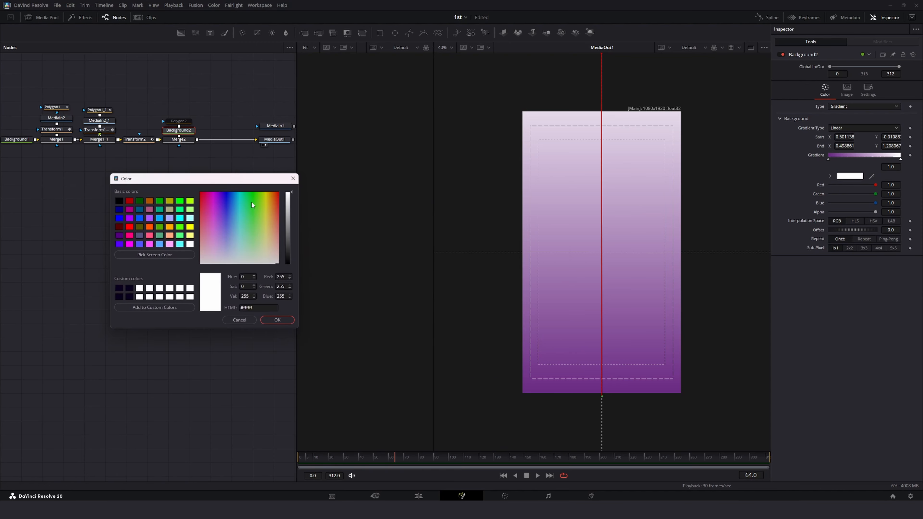
left_click(212, 216)
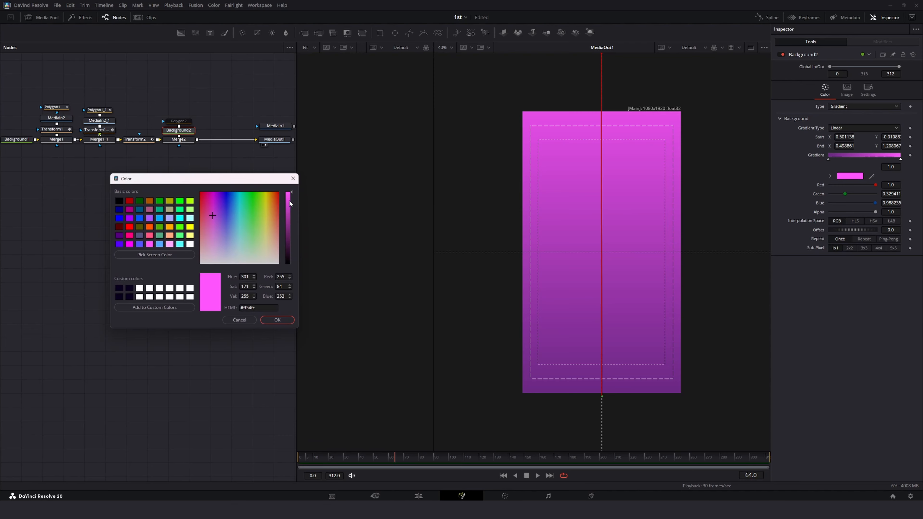
left_click_drag(288, 201, 288, 220)
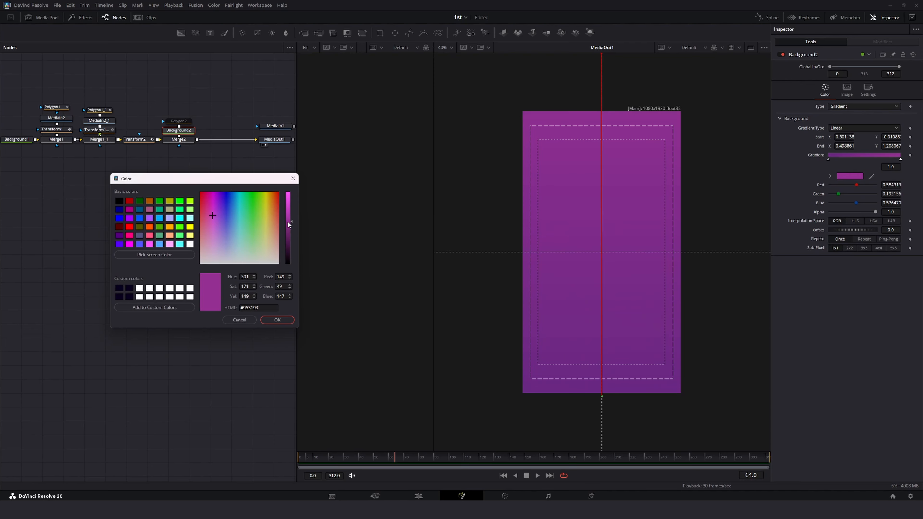
left_click(268, 321)
Step: Extend the gradient's start handle further below the frame and its end handle further above it
scroll(602, 250, "down", 2)
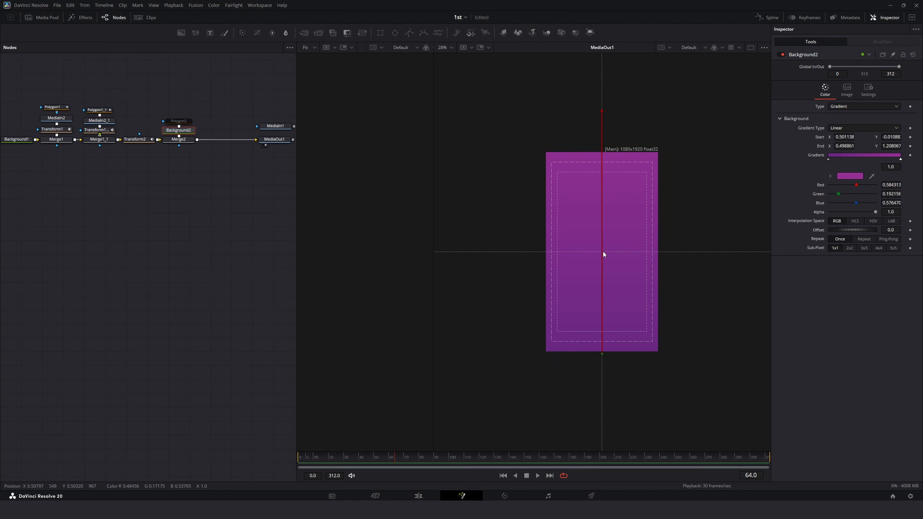
mouse_move(601, 110)
left_mouse_down()
mouse_move(601, 54)
mouse_move(601, 95)
left_mouse_up()
left_click_drag(602, 356, 601, 396)
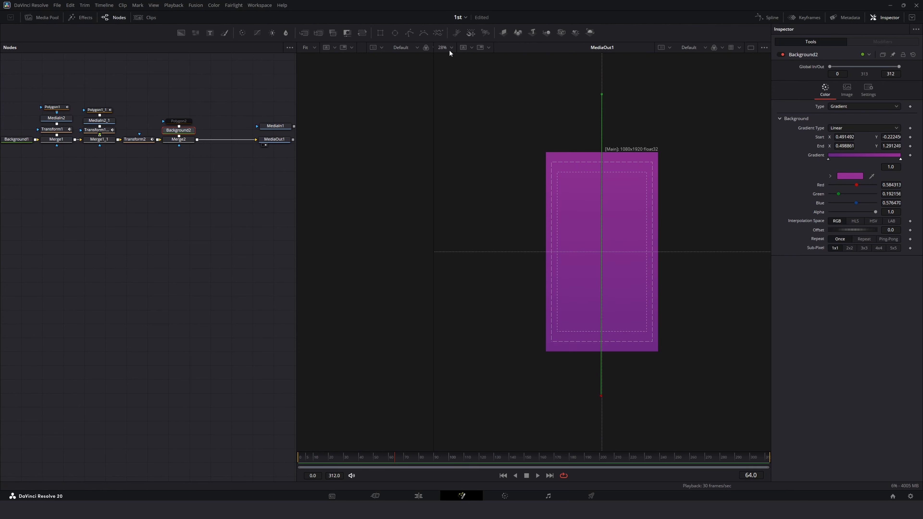
left_click(443, 48)
left_click(446, 59)
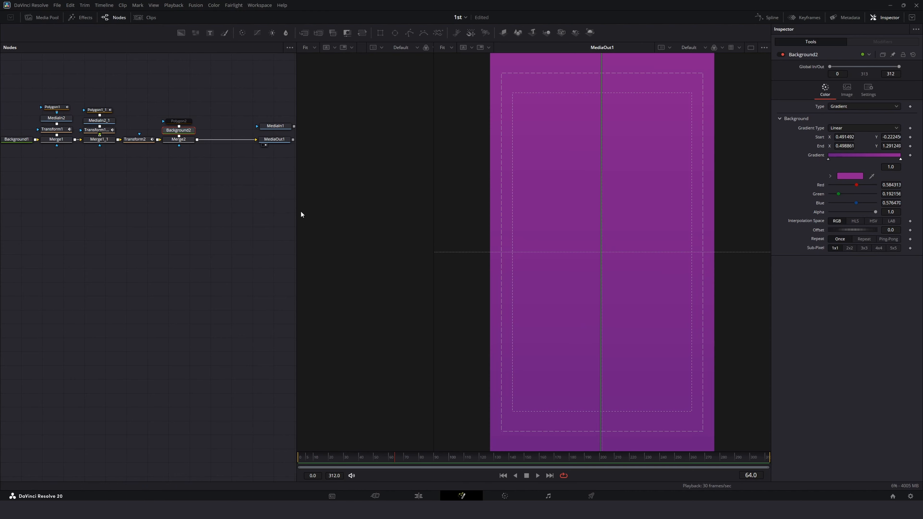
Step: Enable the Polygon2 mask on the purple gradient background
left_click(178, 121)
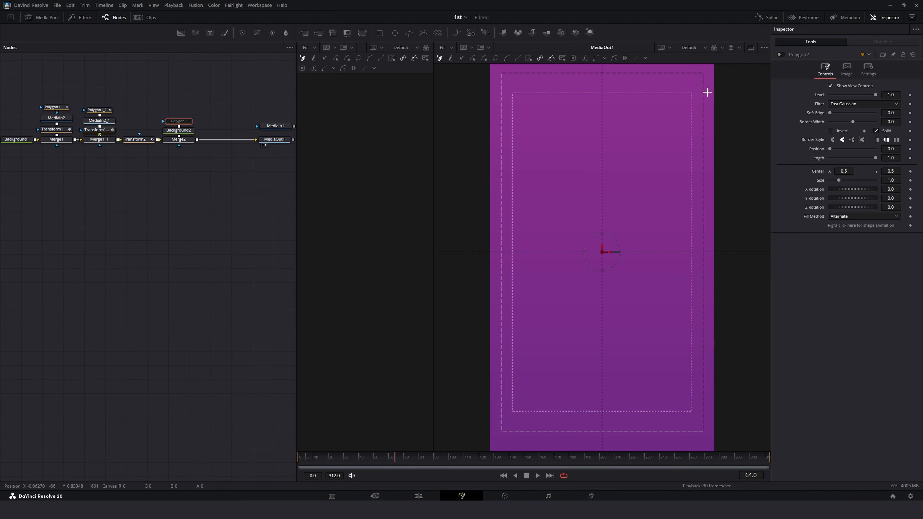
left_click(779, 54)
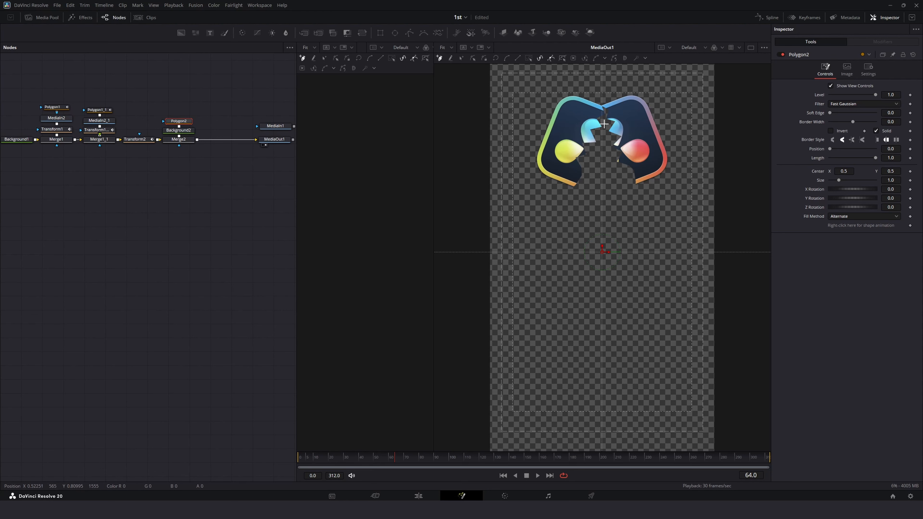
scroll(603, 105, "up", 8)
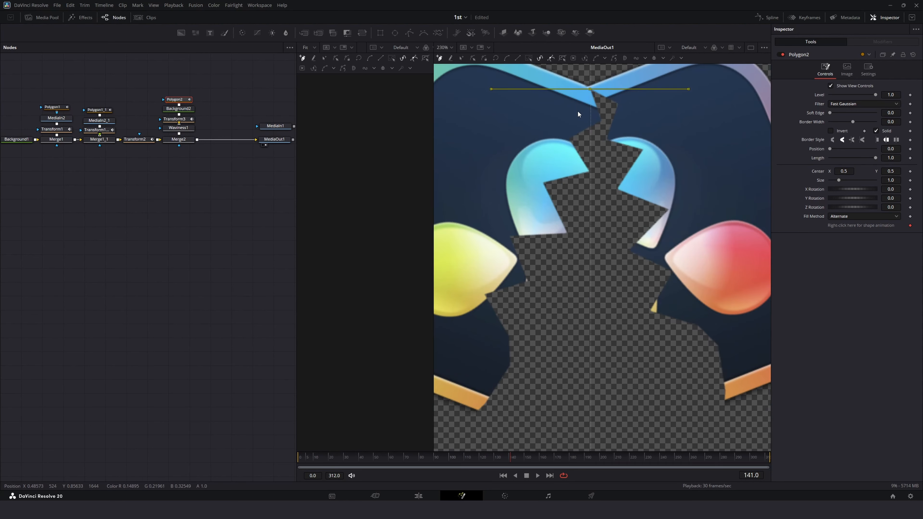
scroll(577, 115, "down", 6)
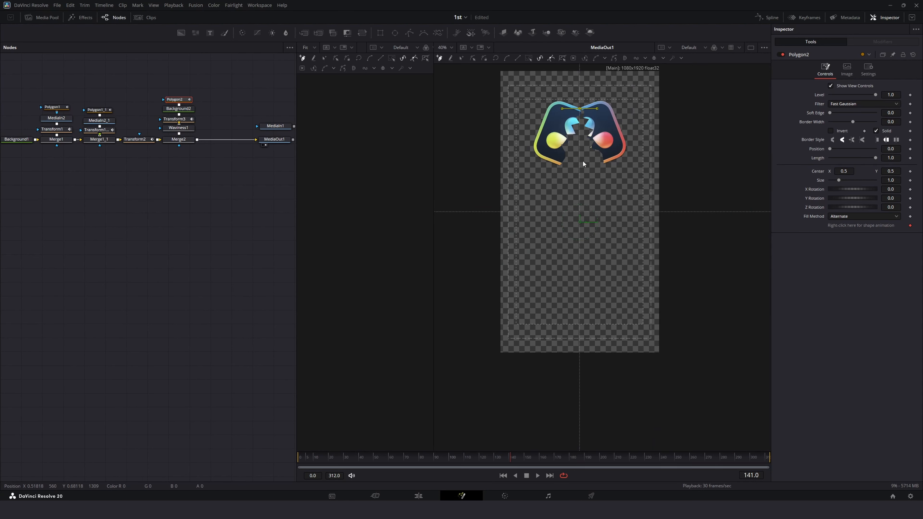
Step: Draw Polygon2 as a tapered shape from the logo's top centre down past the frame's bottom edge
left_click(562, 135)
left_click(542, 150)
scroll(574, 170, "down", 3)
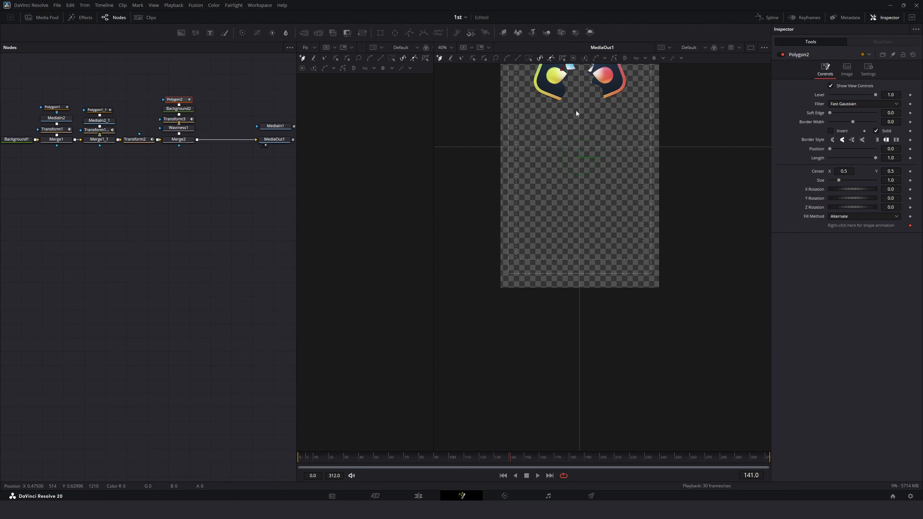
scroll(575, 110, "up", 2)
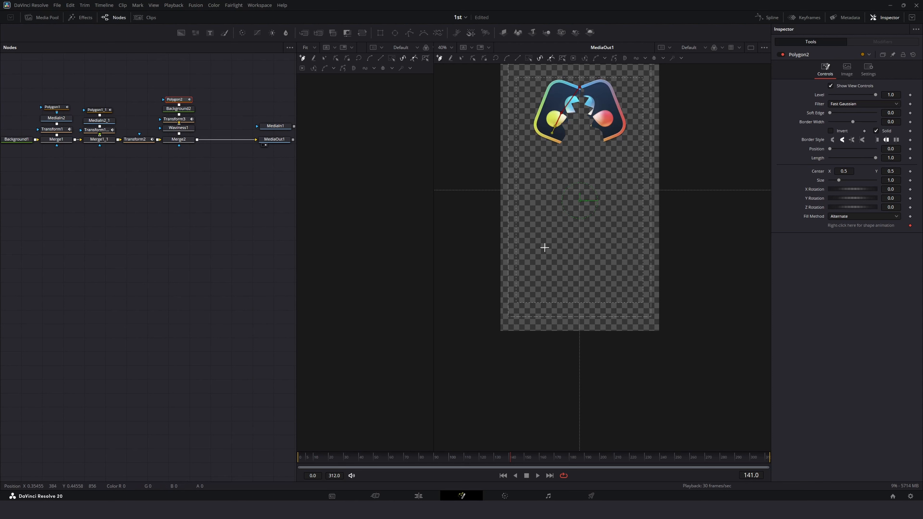
left_click(541, 342)
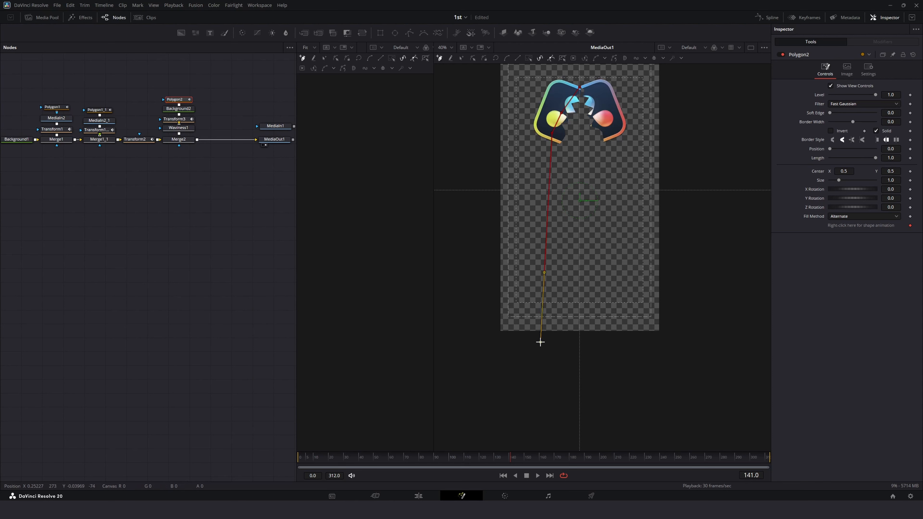
left_click(626, 344)
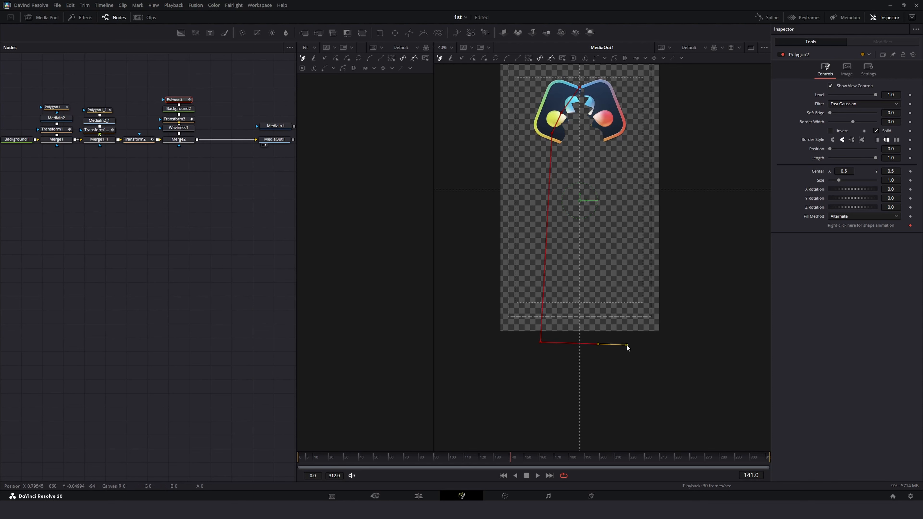
left_click(606, 128)
left_click(598, 115)
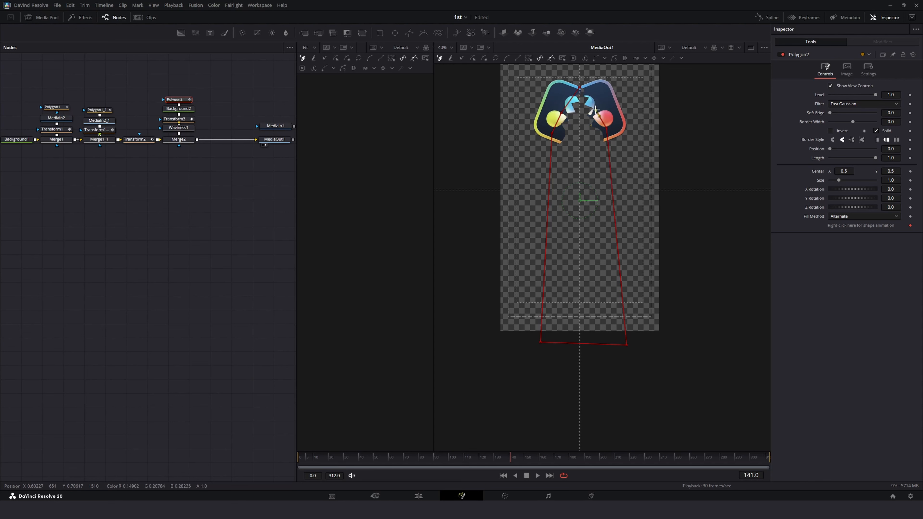
left_click(579, 87)
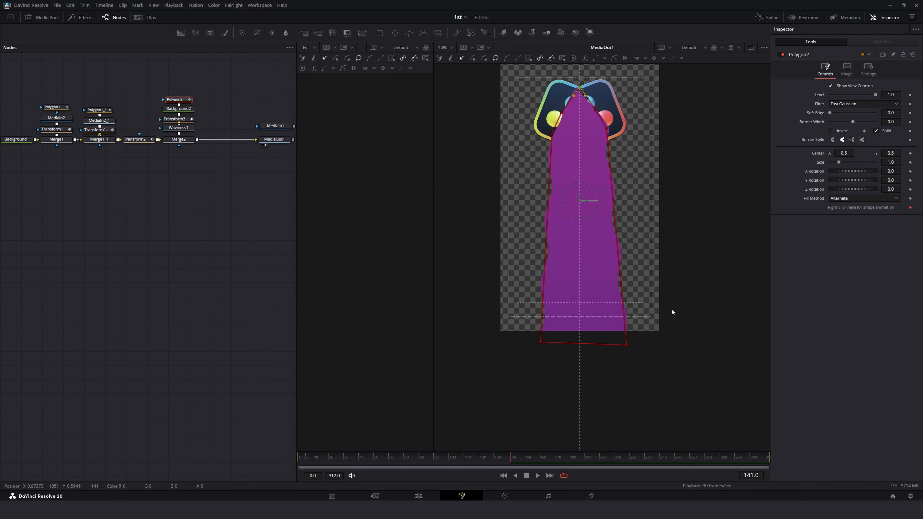
left_click(626, 345)
left_click_drag(627, 346, 627, 344)
Step: Temporarily disable the Waviness1 node
left_click(194, 127)
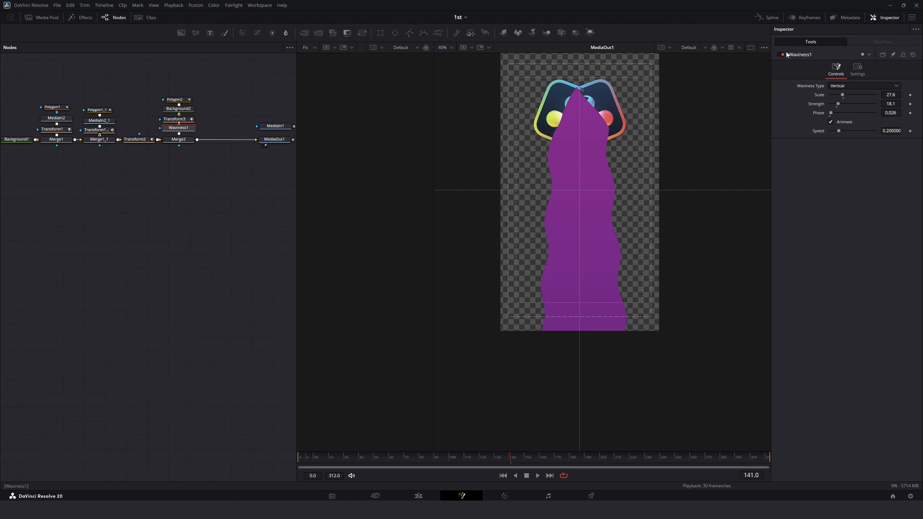
left_click(782, 54)
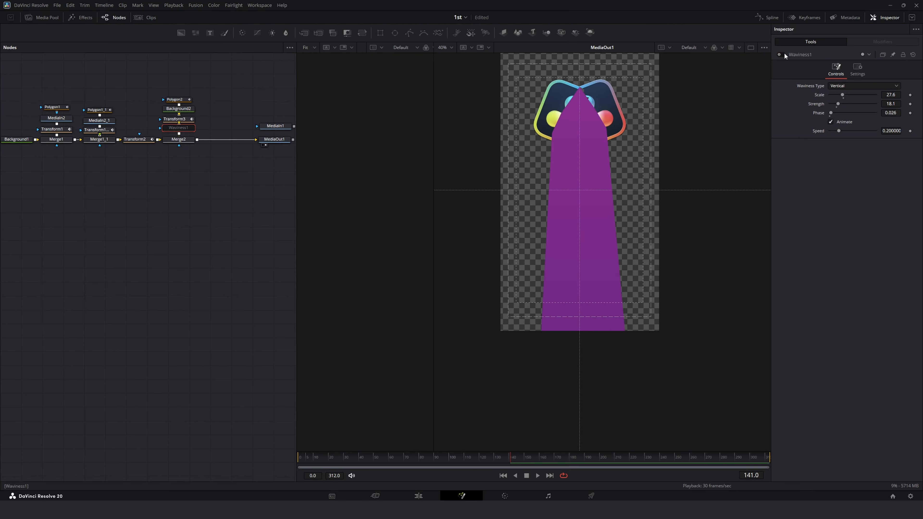
left_click(783, 54)
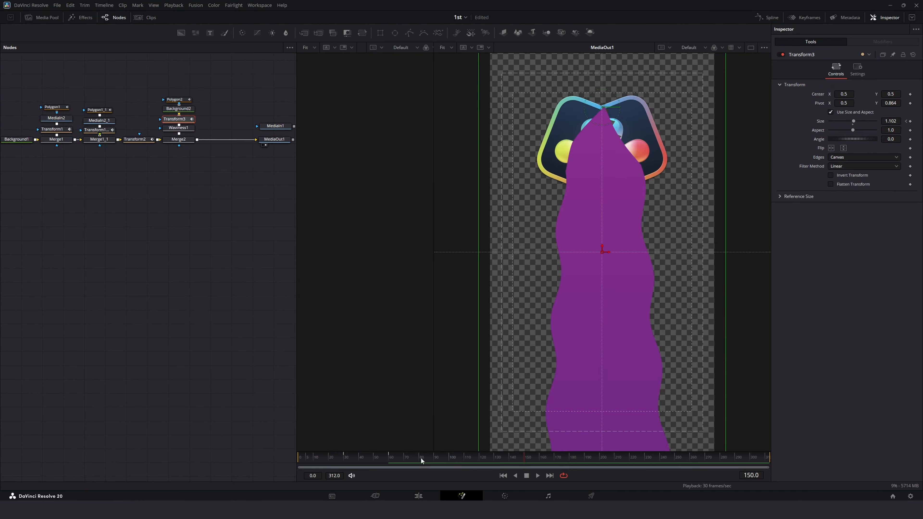
Step: Set size keyframes on Transform3 at frames 30 and 60
left_click_drag(420, 458, 344, 461)
key("space")
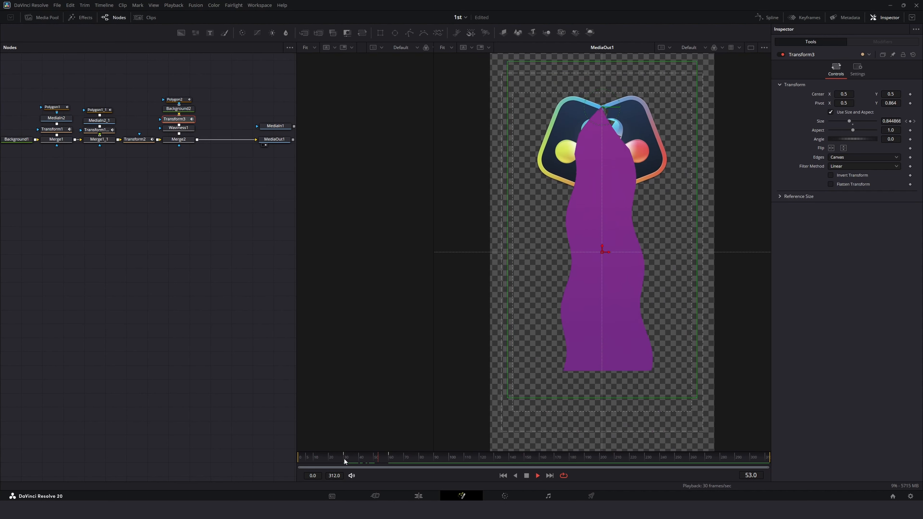
left_click(344, 458)
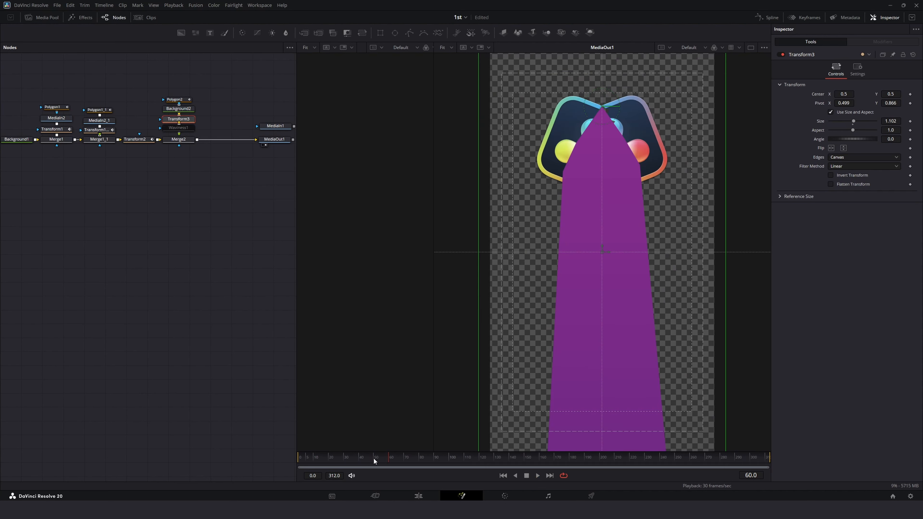
key("Home")
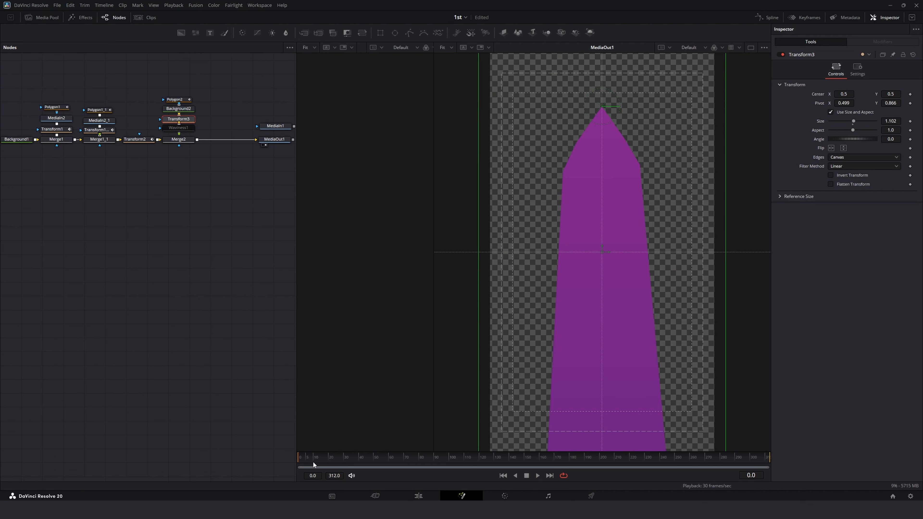
left_click_drag(313, 461, 344, 465)
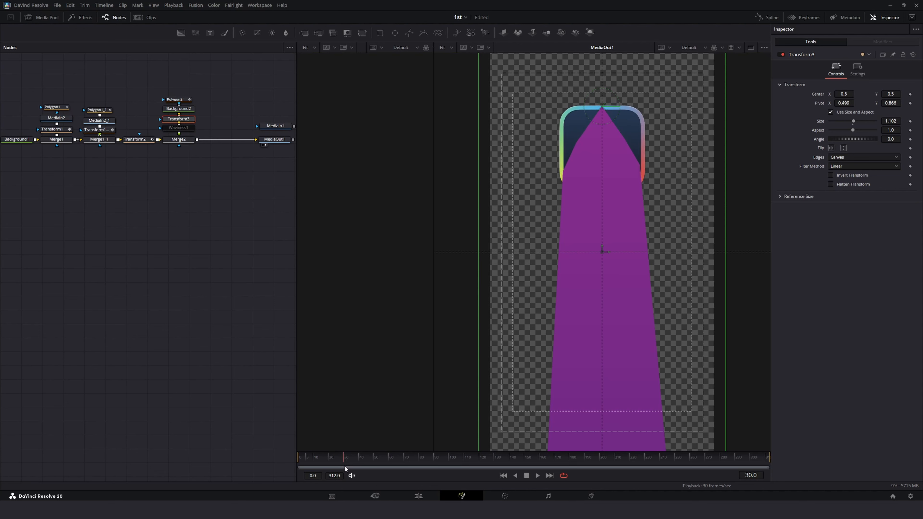
left_click(910, 121)
left_click(410, 458)
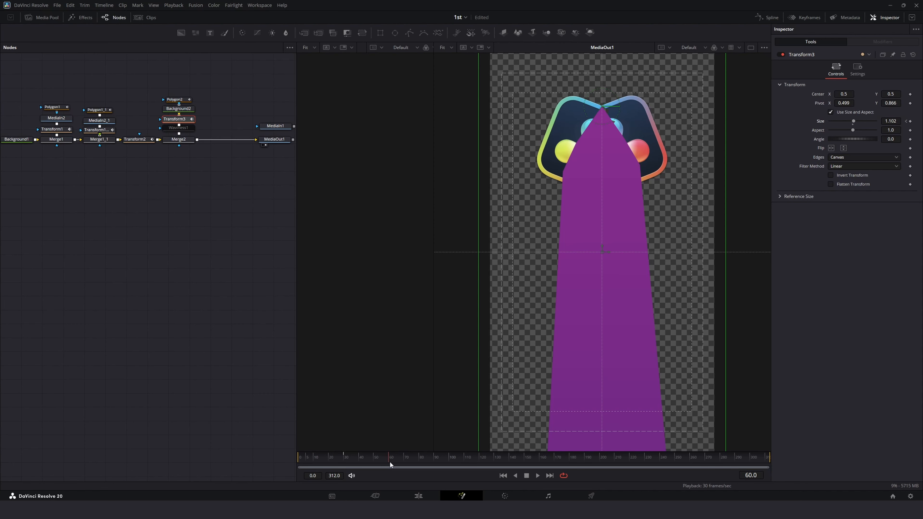
left_click(906, 122)
Step: Preview the size animation and re-enable the Waviness1 node
key("space")
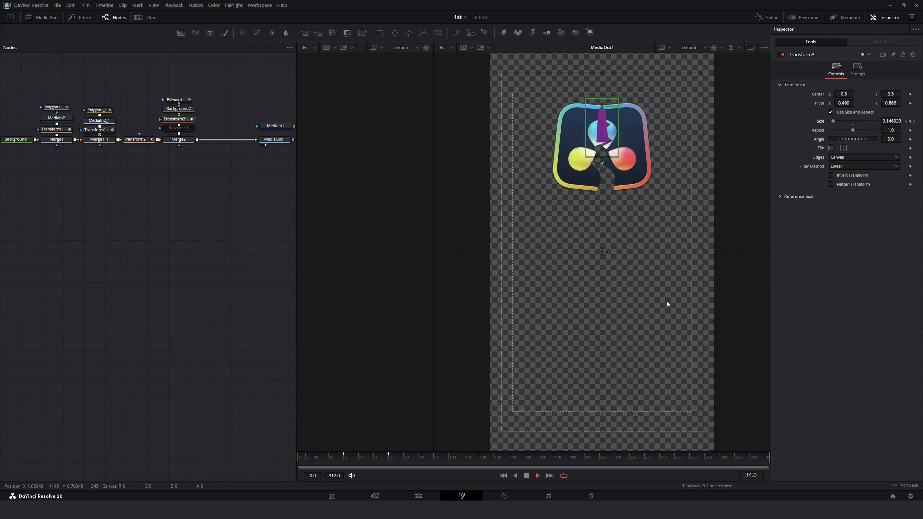
key("space")
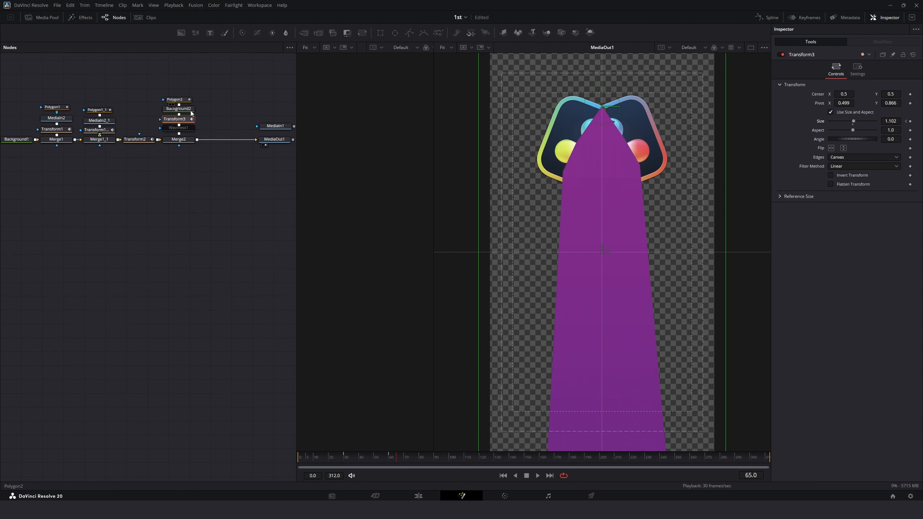
left_click(183, 128)
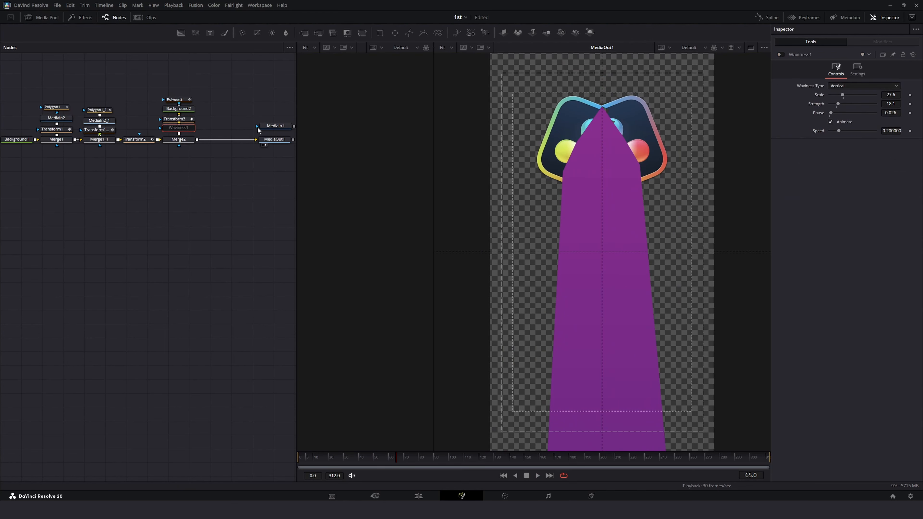
left_click(780, 54)
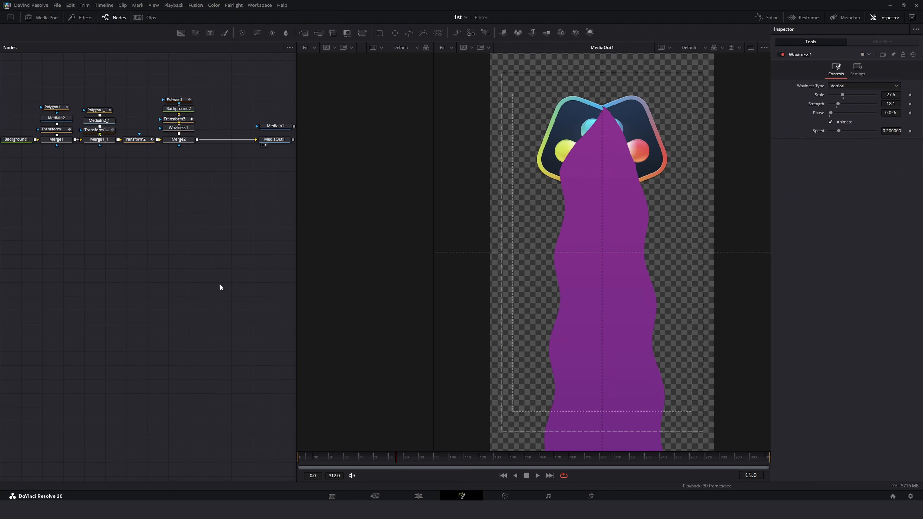
Step: Play back the animation from near the start
left_click(323, 455)
key("space")
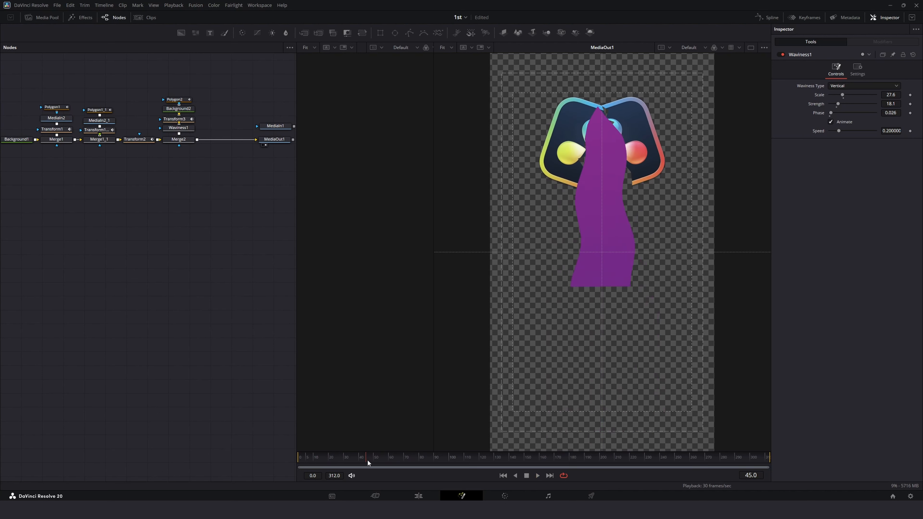
key("space")
Step: Remove the shape animation from Polygon2's polyline
left_click(175, 98)
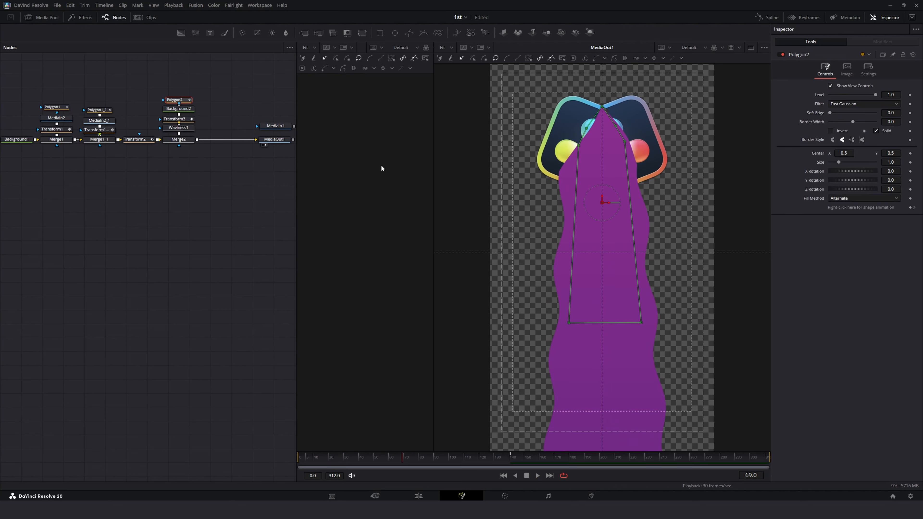
right_click(875, 206)
left_click(876, 312)
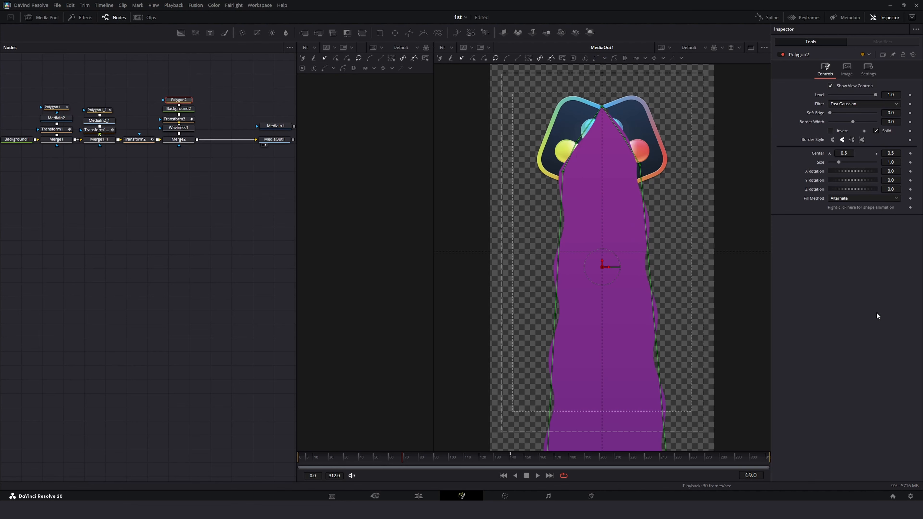
Step: Rearrange the node tree so Merge2 sits between Background1 and Merge1, behind the logo
left_click(310, 459)
key("space")
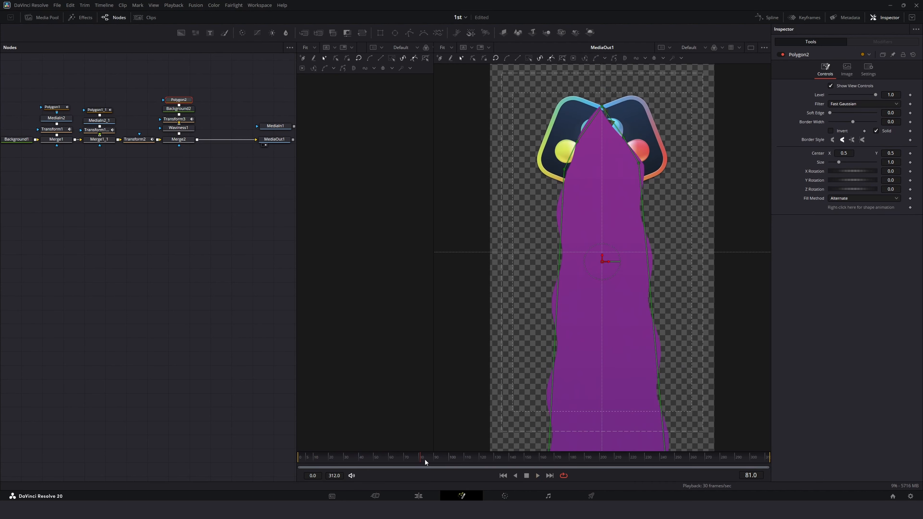
left_click_drag(222, 72, 83, 247)
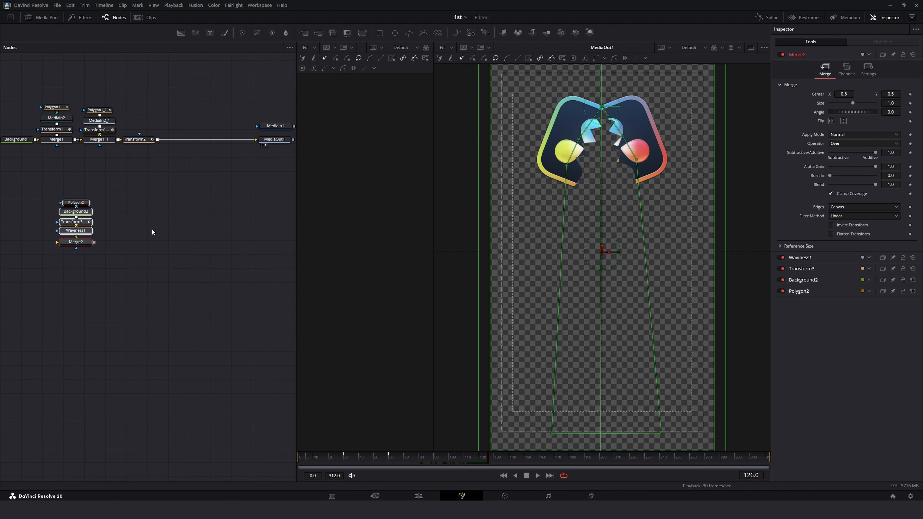
left_click(137, 148)
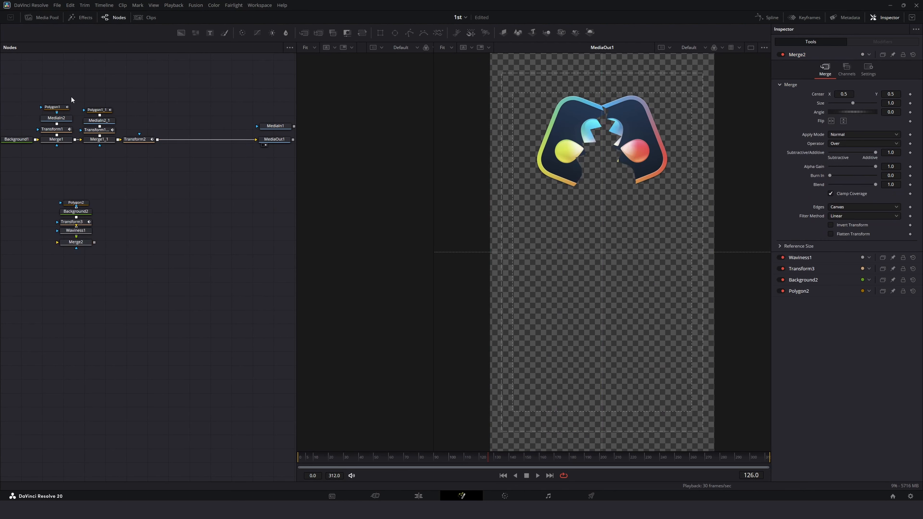
left_click_drag(58, 87, 178, 145)
left_click_drag(160, 183, 60, 121)
left_click(65, 143)
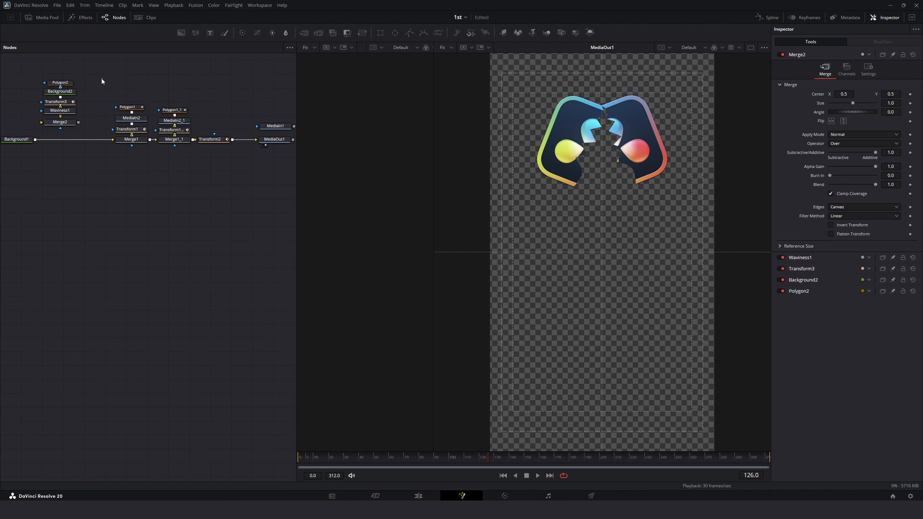
left_click_drag(102, 81, 68, 143)
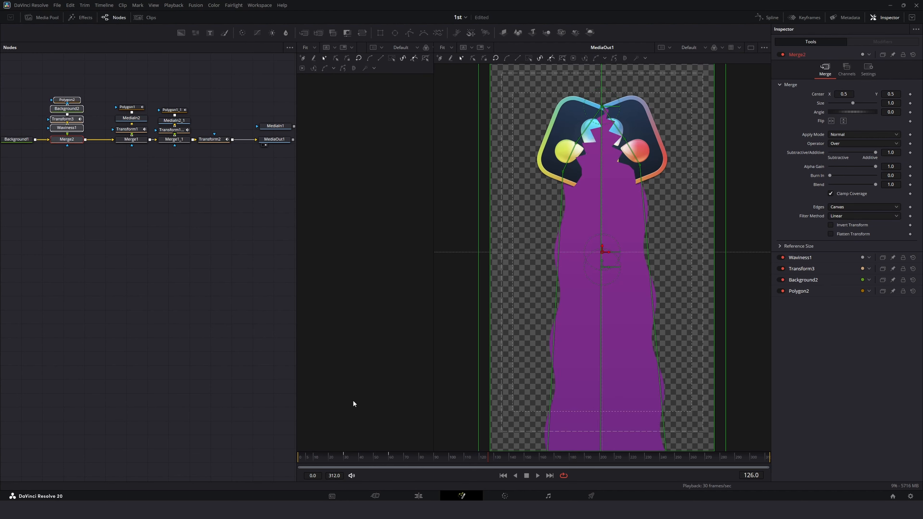
Step: Play back the composition in Fusion and on the Edit page, then return to Fusion
left_click(168, 327)
left_click_drag(369, 457, 281, 450)
key("space")
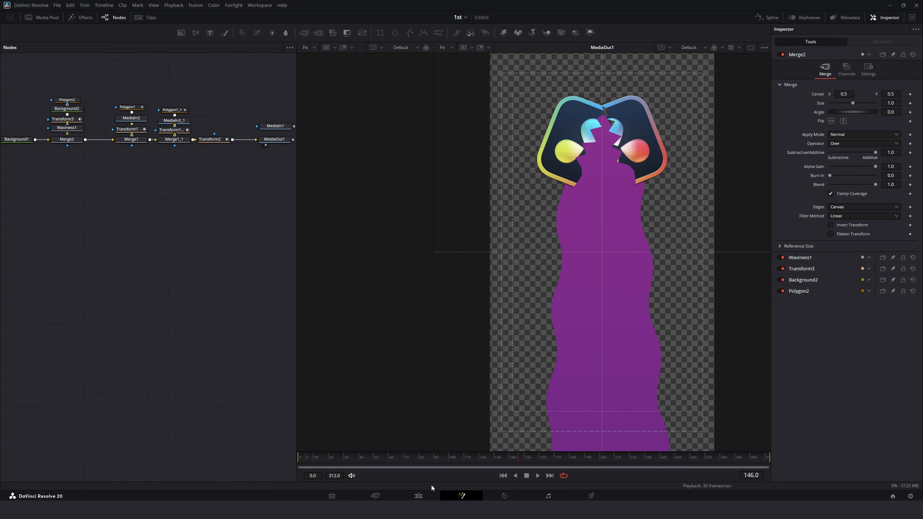
left_click(422, 494)
left_click_drag(109, 268, 105, 269)
key("space")
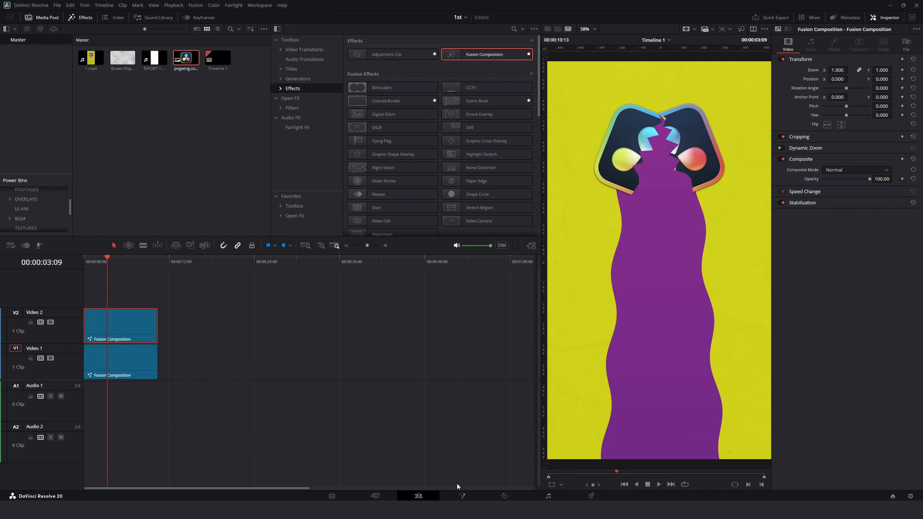
left_click(462, 495)
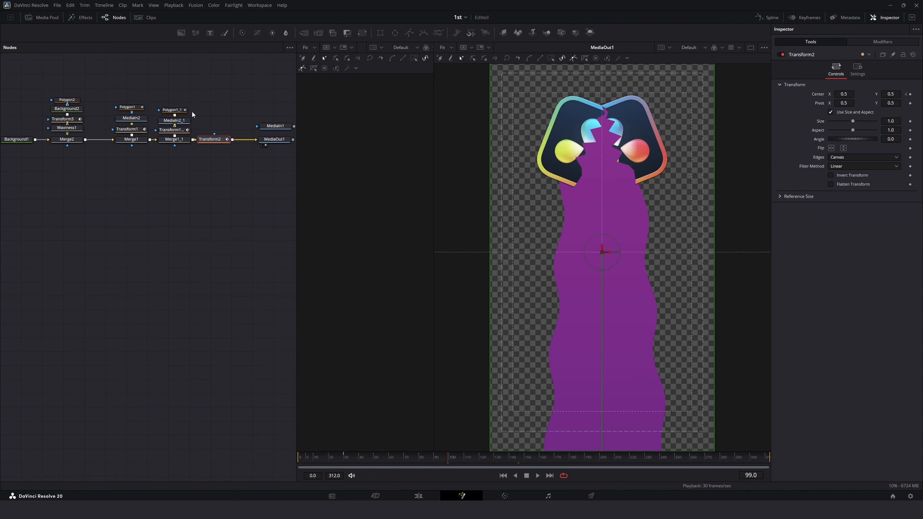
Step: Drag Polygon2's upper-right point near the logo top outward to the right
left_click(174, 110)
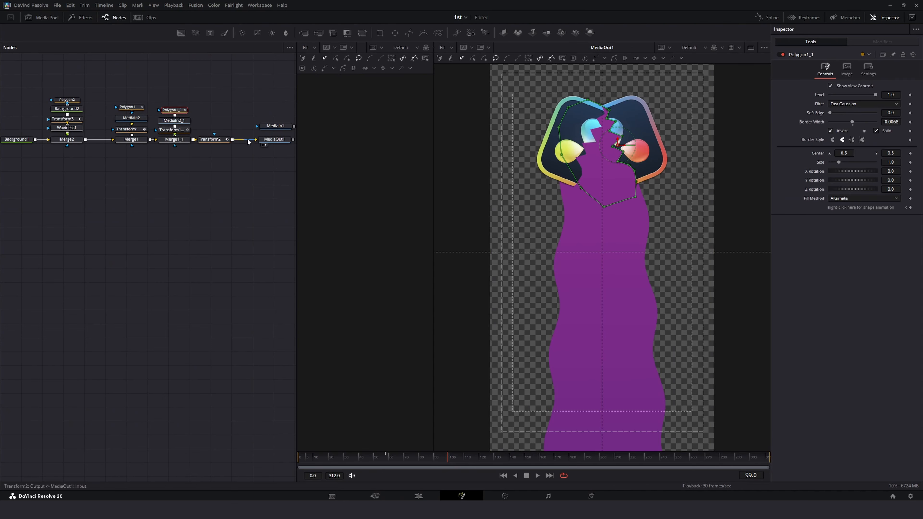
left_click(67, 100)
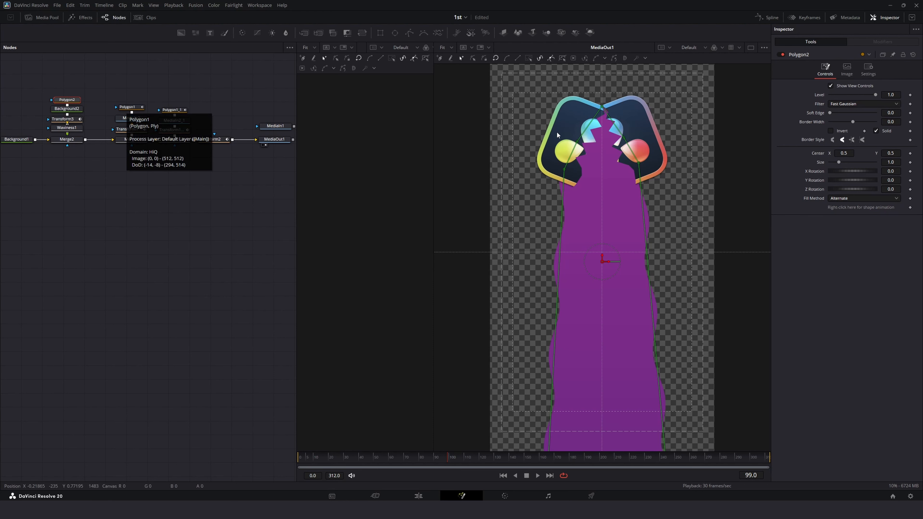
scroll(627, 130, "up", 2)
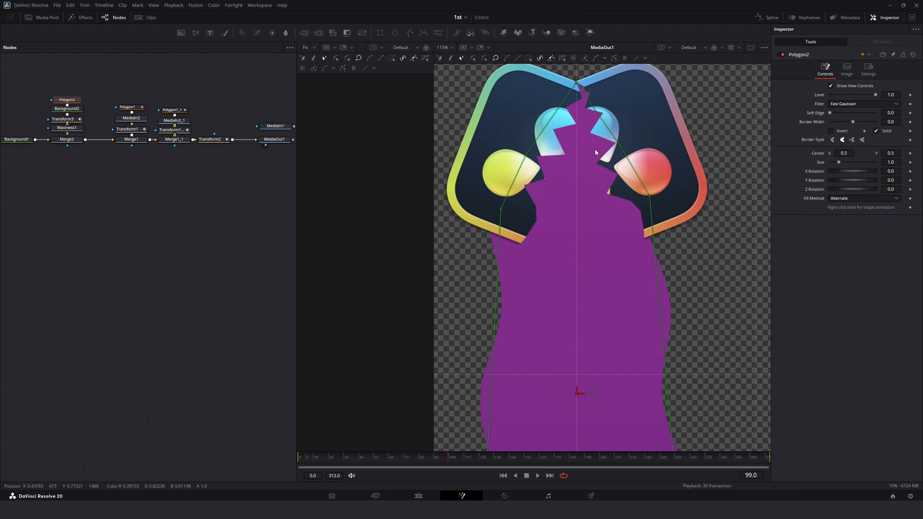
left_click(620, 145)
key("shift+l")
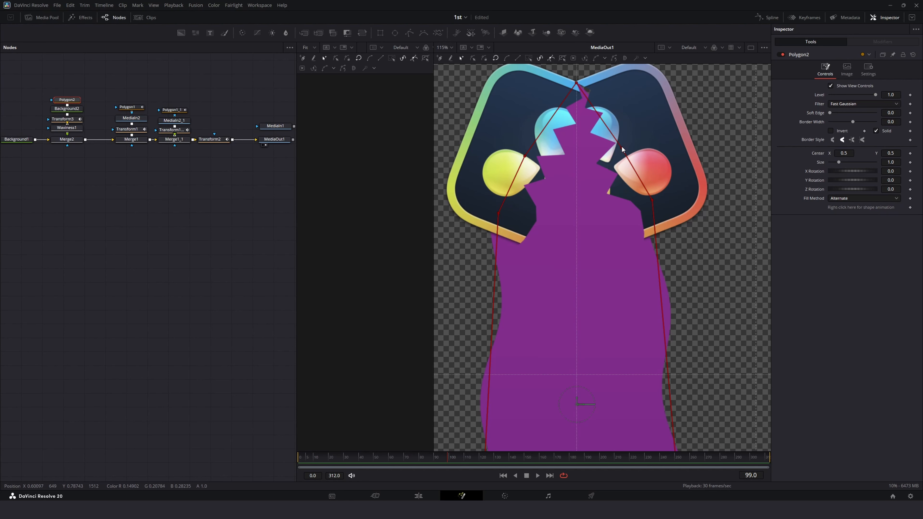
left_click_drag(621, 145, 651, 145)
left_click(447, 48)
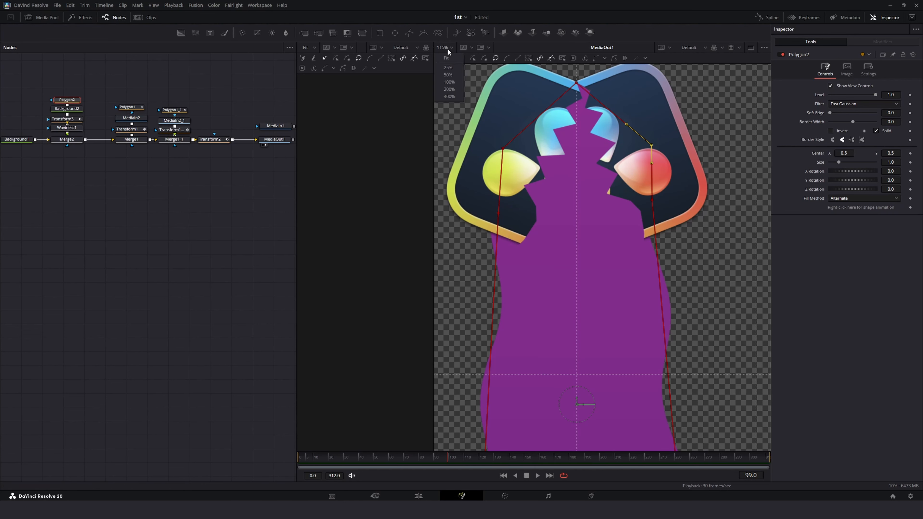
Step: Fit the viewer and play back the composition, scrubbing through the timeline to review the animation
left_click(448, 59)
key("space")
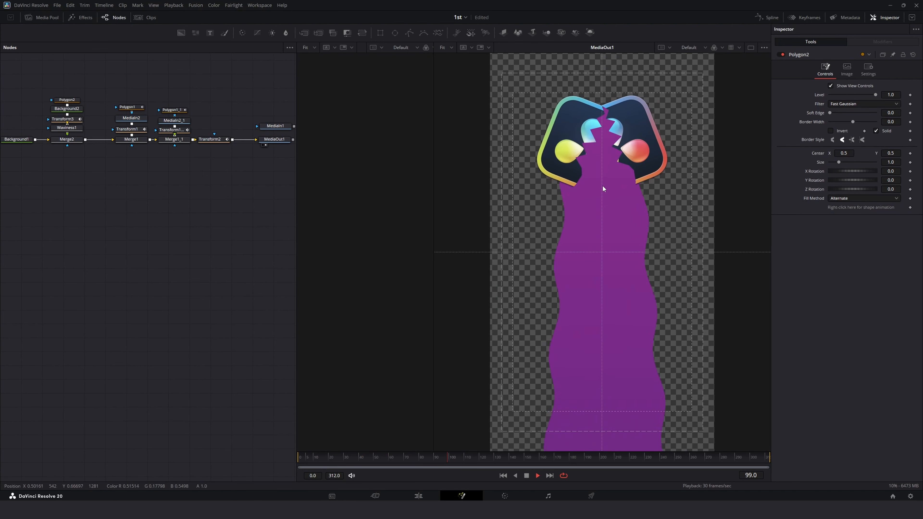
key("space")
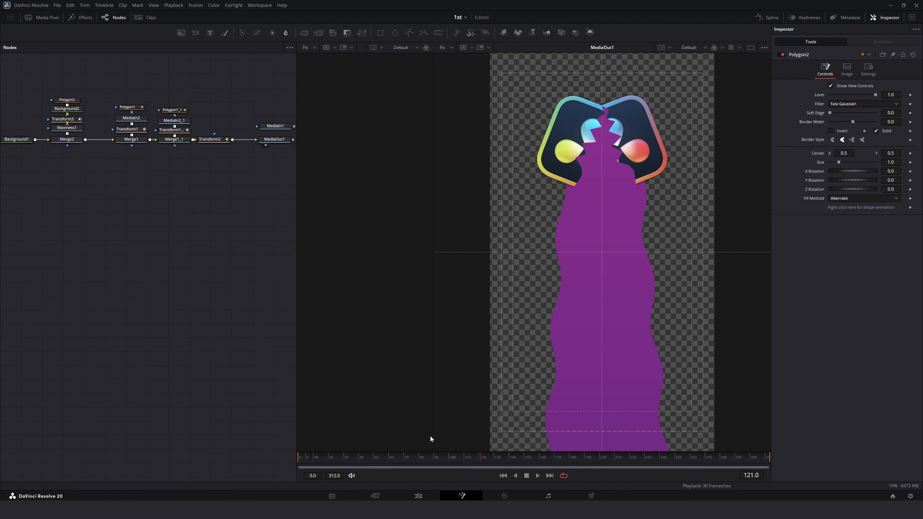
left_click_drag(424, 457, 185, 452)
key("space")
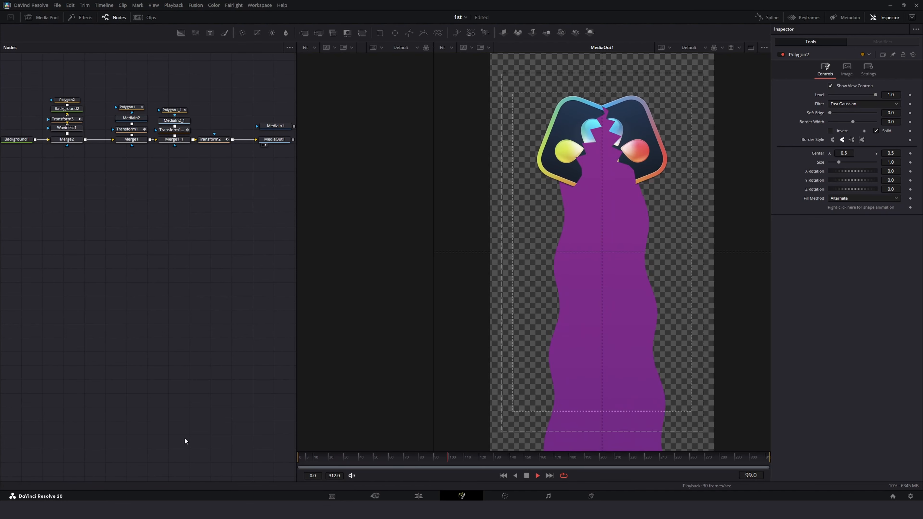
key("space")
left_click_drag(400, 458, 308, 446)
key("space")
key("space")
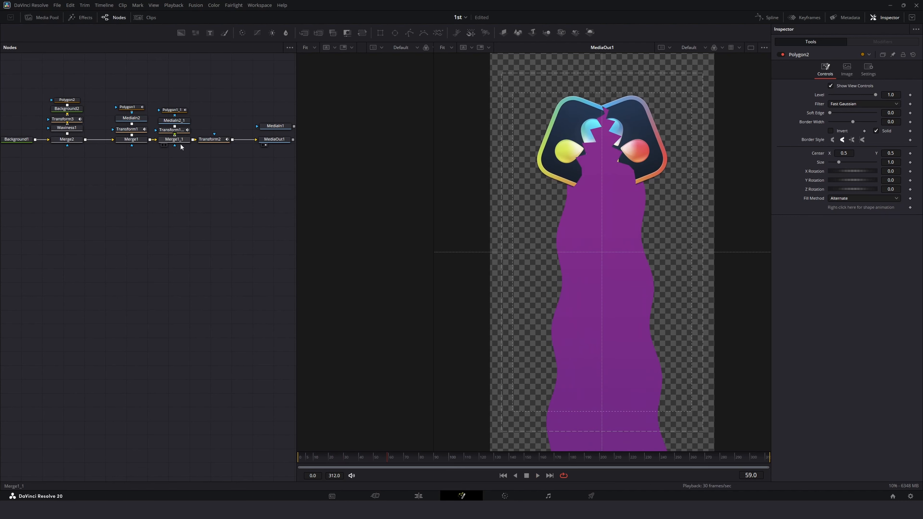
Step: Open Transform1_1's Angle curve in the spline editor and select all its keyframes
left_click(178, 132)
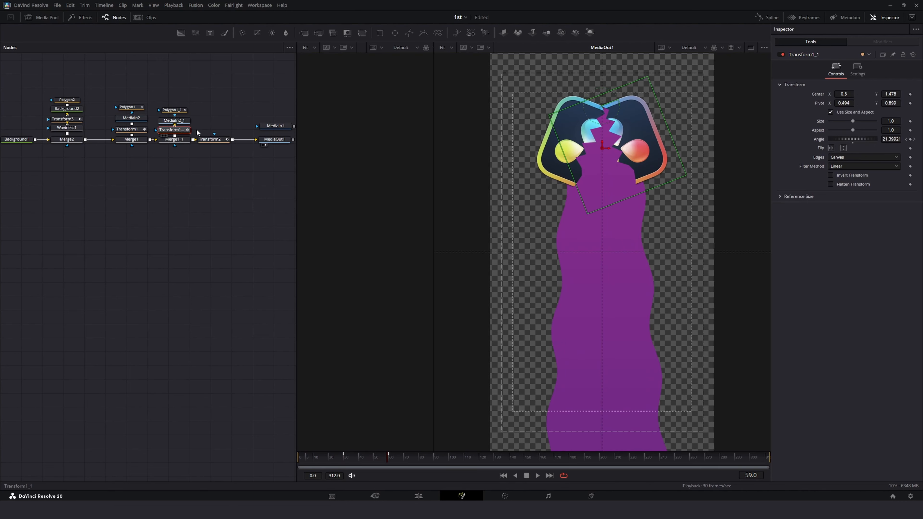
left_click(765, 18)
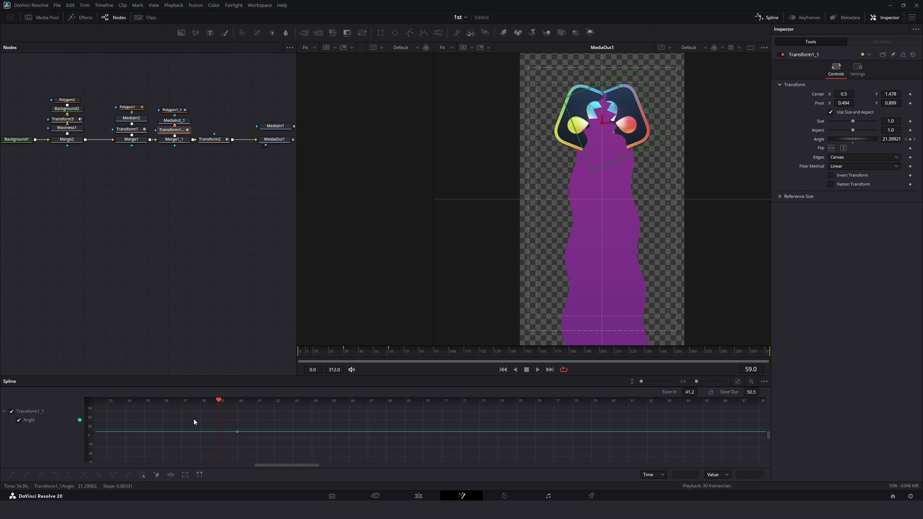
left_click(737, 381)
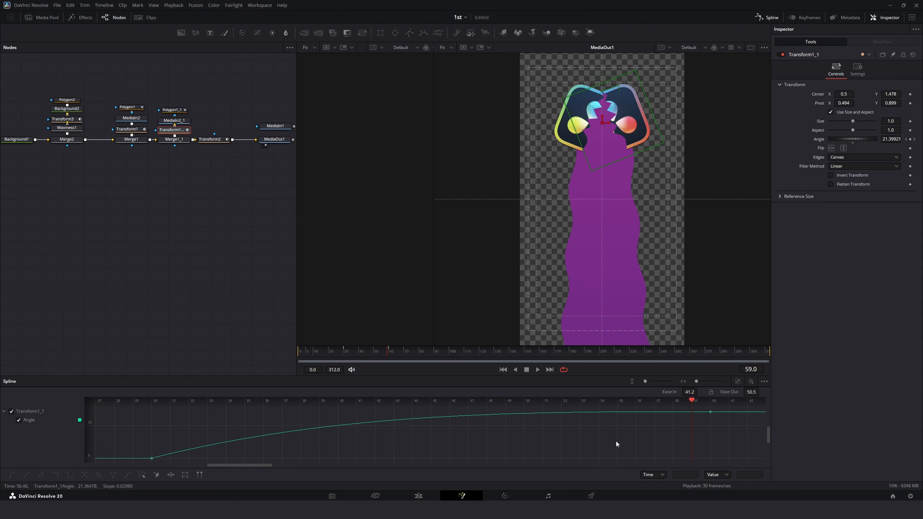
key("ctrl+a")
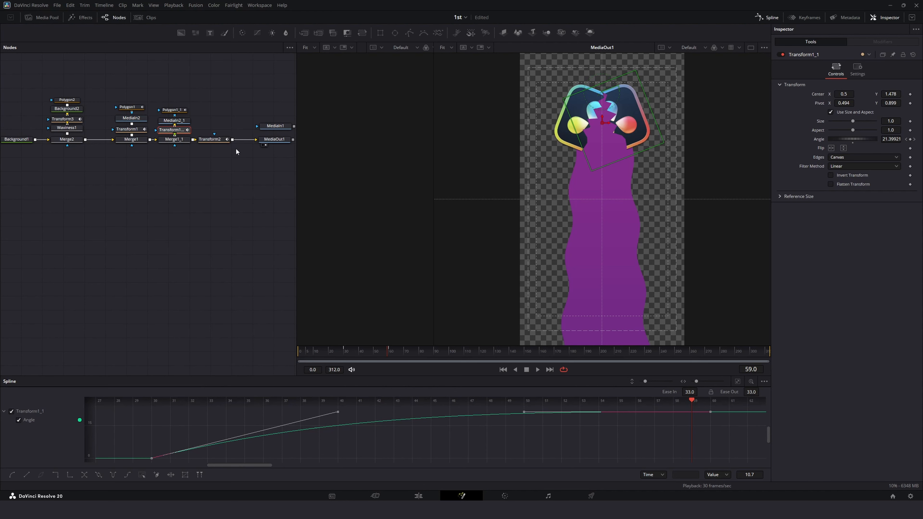
Step: Select all of Transform3's Size keyframes in the spline editor, flatten them and apply Out Cubic easing
left_click(73, 122)
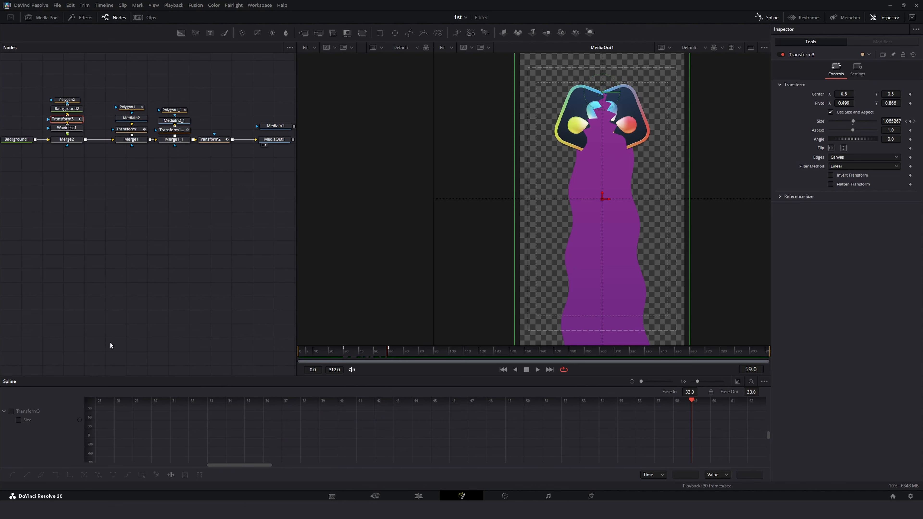
left_click(736, 380)
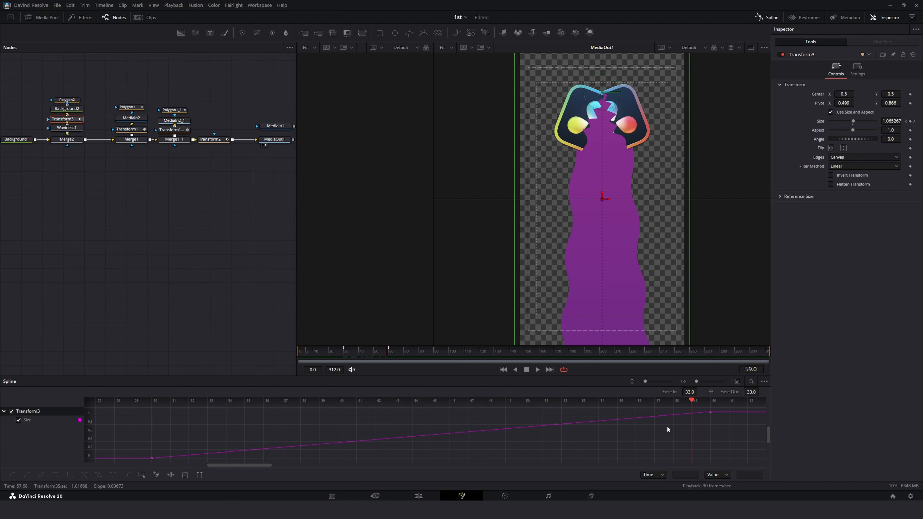
key("ctrl+a")
key("f")
right_click(667, 425)
mouse_move(699, 321)
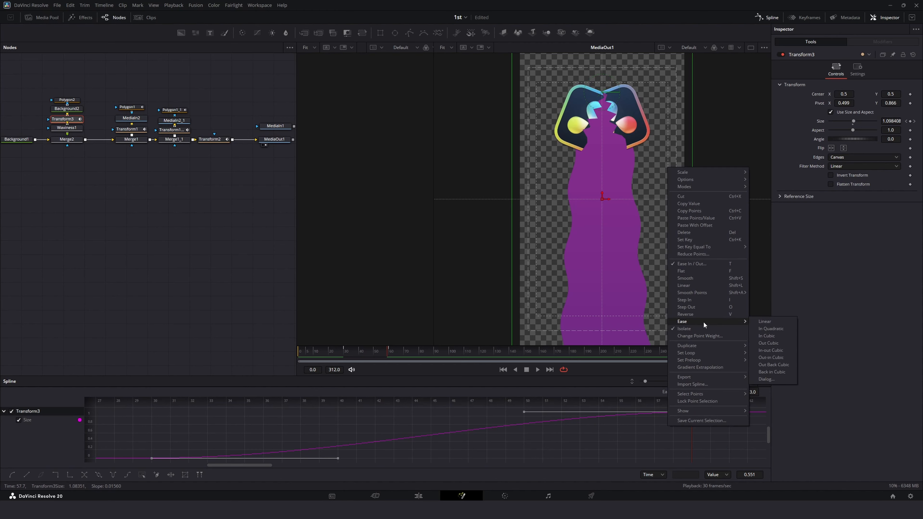
left_click(766, 341)
Step: Scrub and play back the animation, closing the spline editor
left_click_drag(349, 352, 290, 351)
key("space")
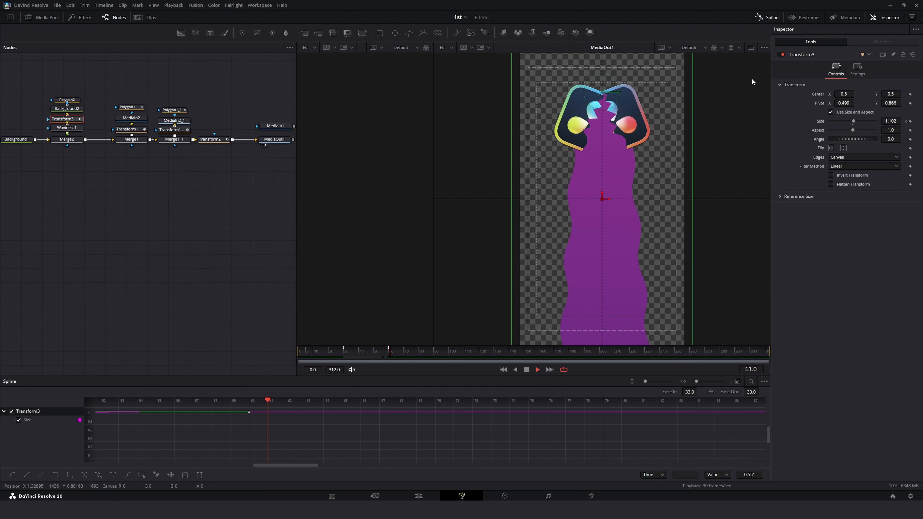
left_click(767, 17)
key("space")
key("space")
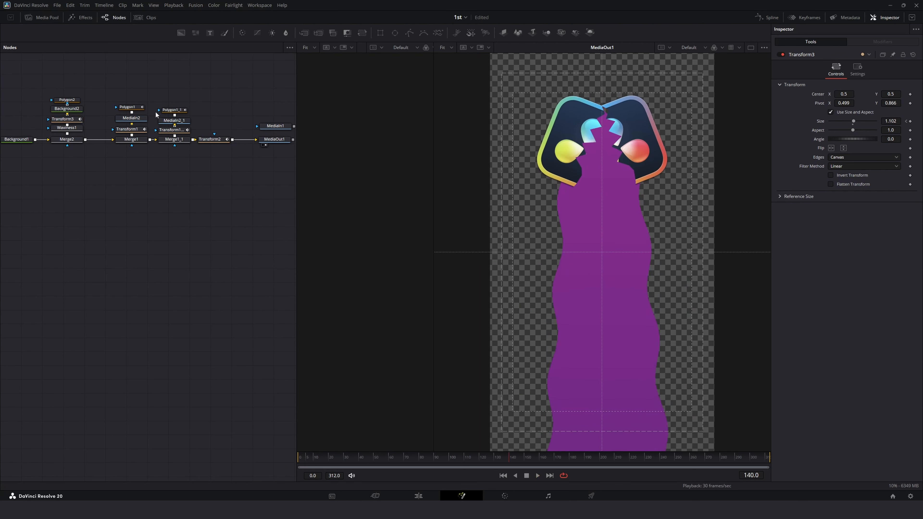
Step: Nudge the logo halves apart by setting Transform1's center X to 0.511 and Transform1_1's to 0.485
left_click(134, 130)
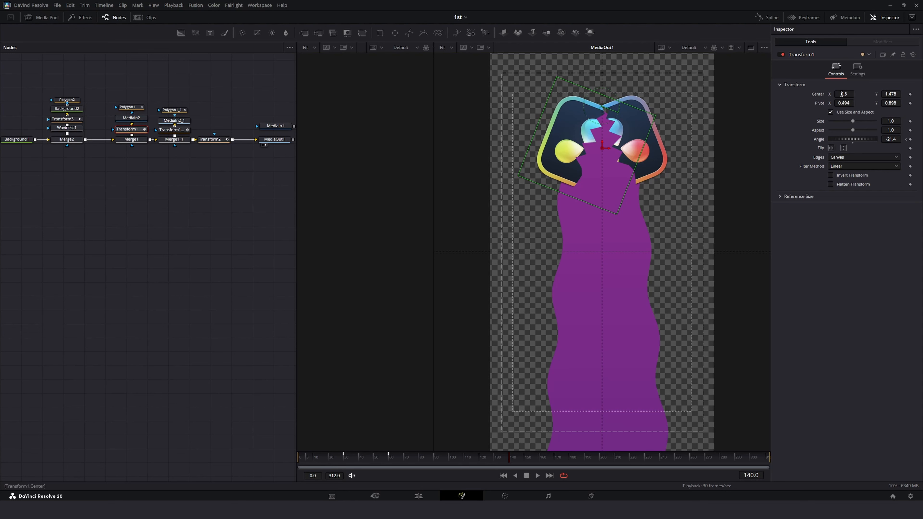
left_click_drag(841, 95, 846, 95)
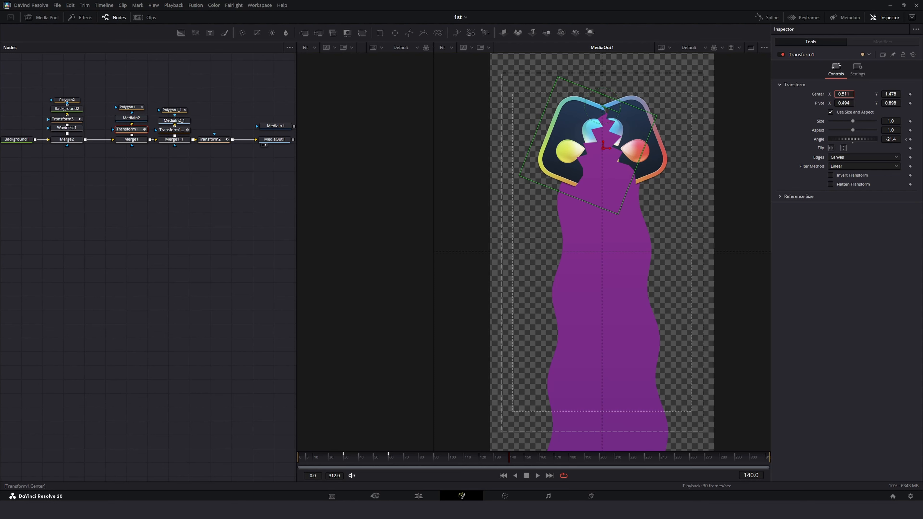
left_click(171, 130)
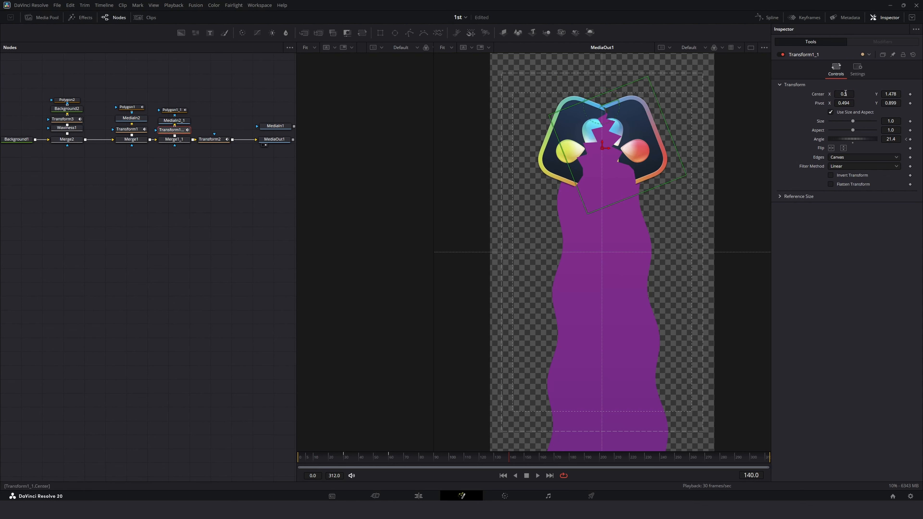
left_click_drag(843, 95, 839, 94)
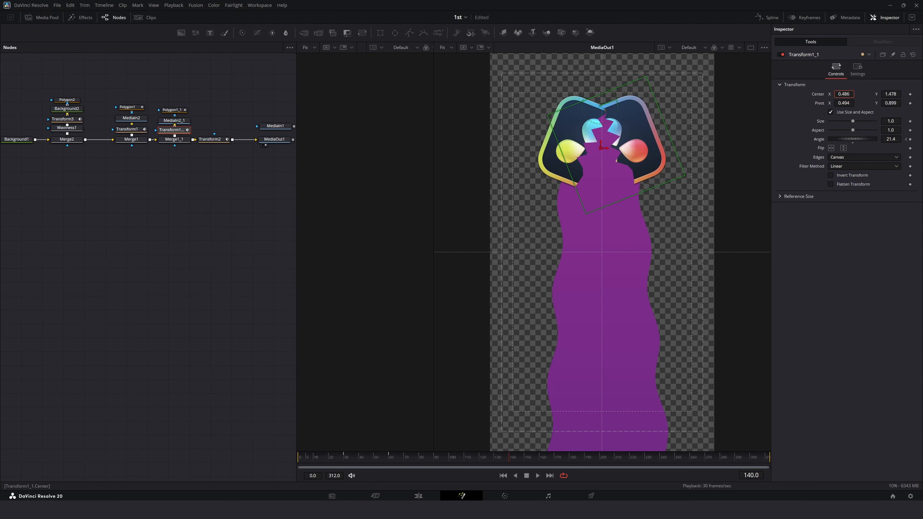
Step: Scrub and play back the composition to check the logo halves
left_click_drag(438, 453, 206, 438)
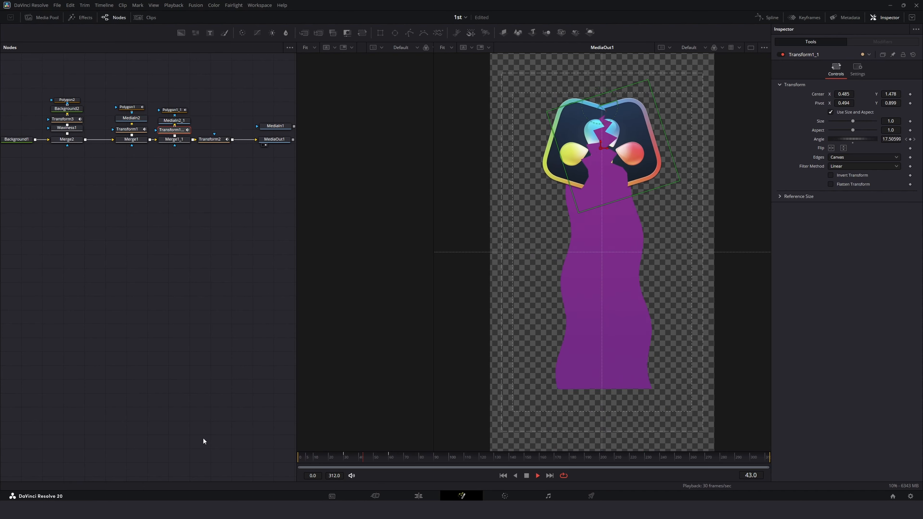
left_click(346, 457)
key("space")
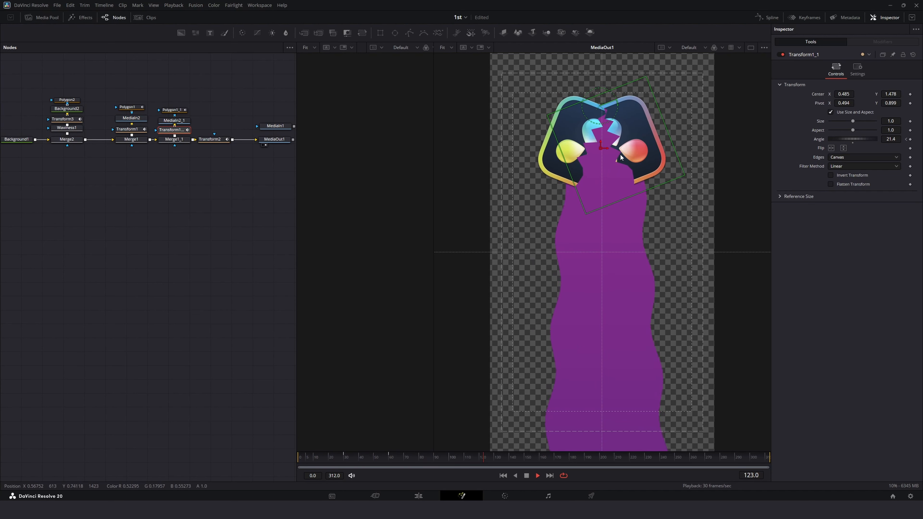
key("space")
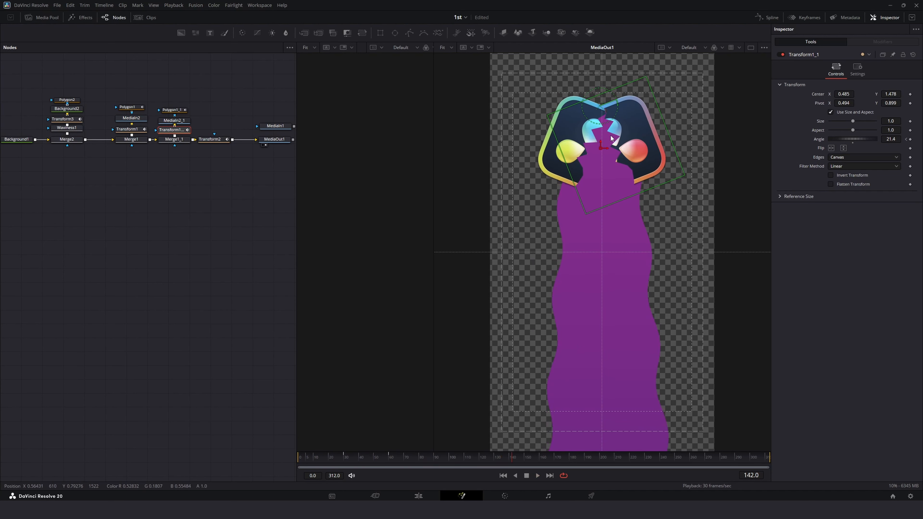
Step: Try to drag Polygon2's upper-right point up toward the logo's top notch, undo it, and fit the viewer
left_click(69, 100)
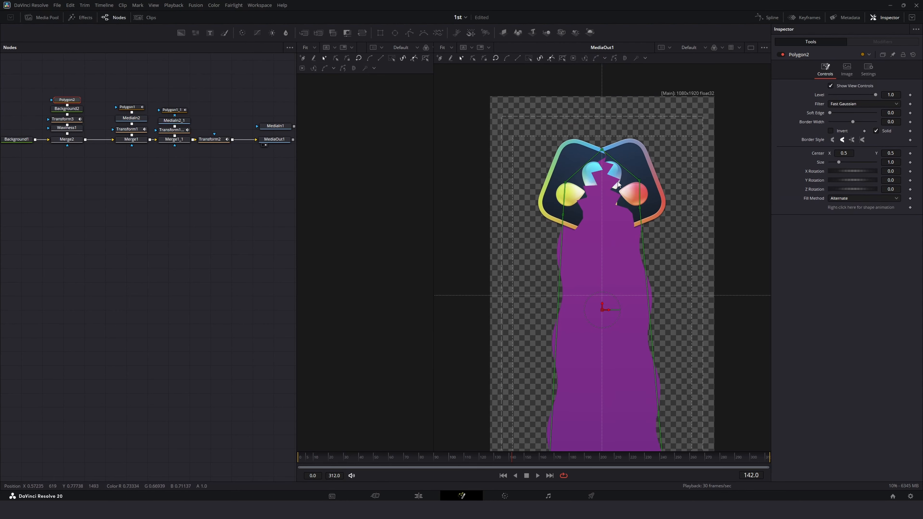
scroll(617, 183, "up", 5)
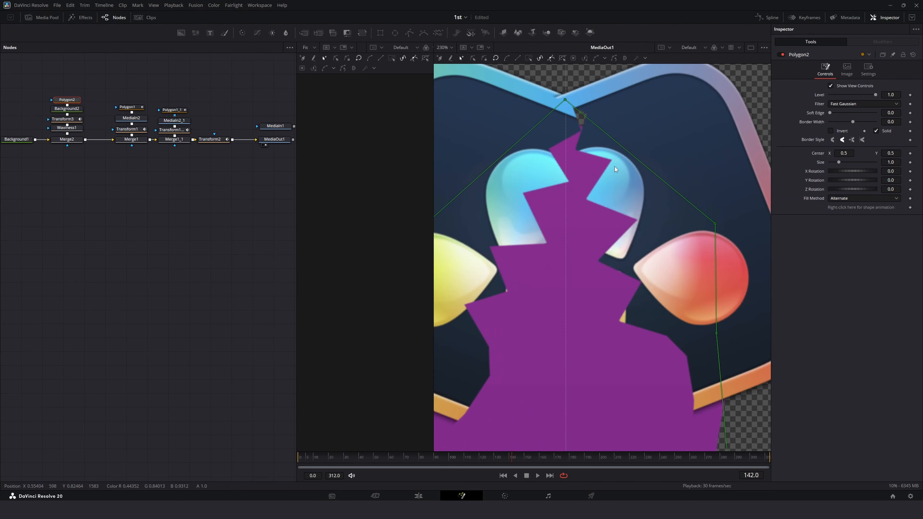
left_click(715, 224)
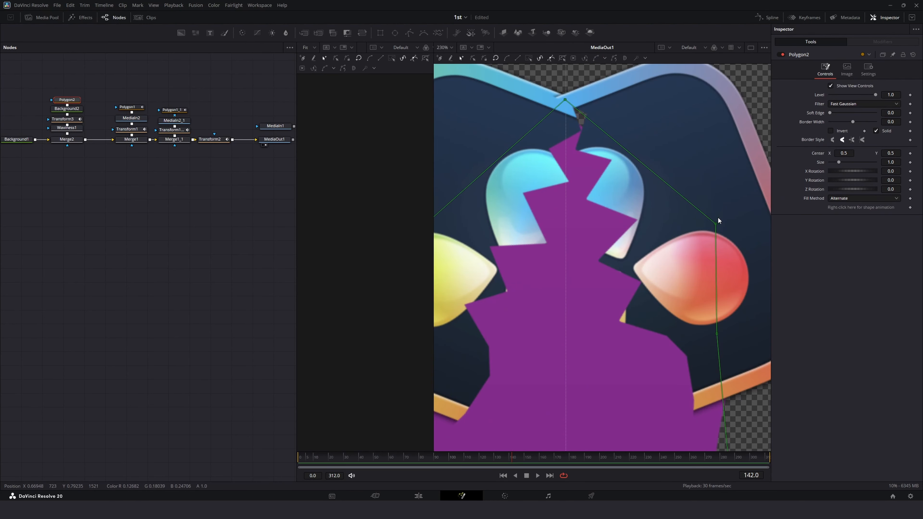
left_click(715, 225)
left_click_drag(716, 225, 586, 108)
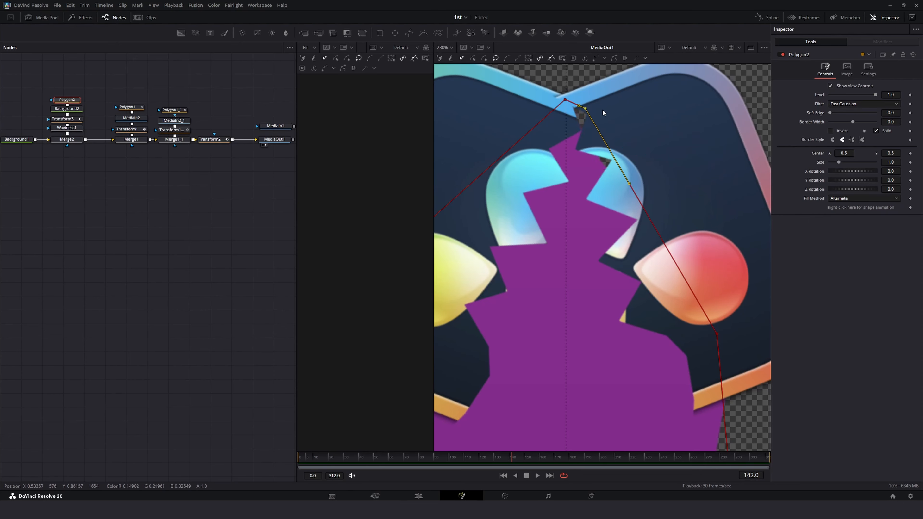
key("ctrl+z")
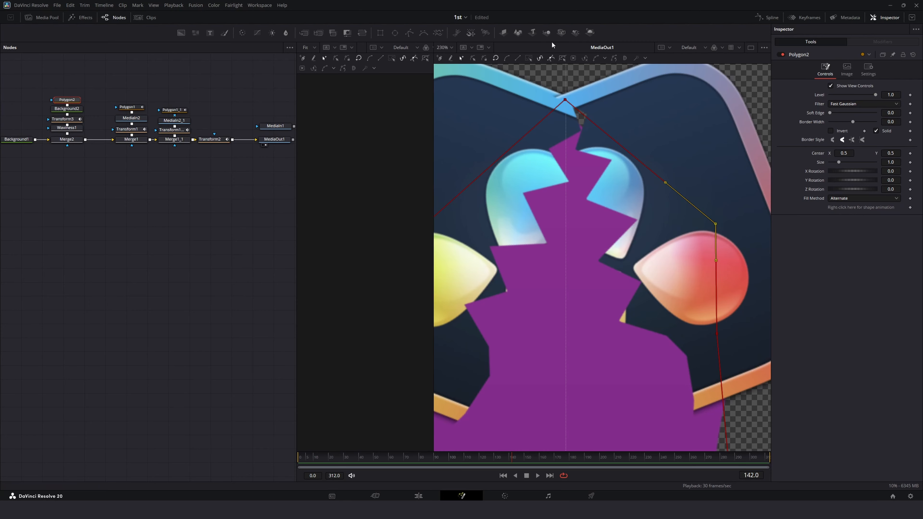
left_click(443, 47)
left_click(443, 55)
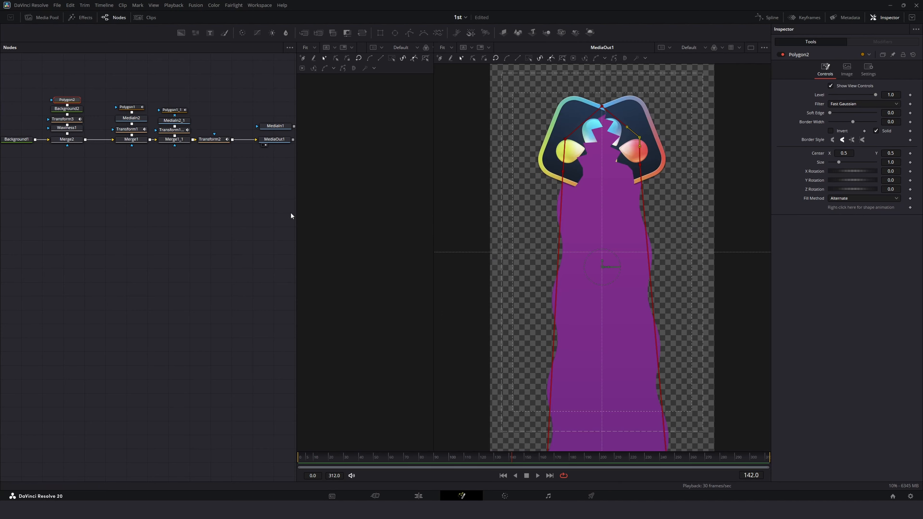
Step: Play the composition from the first frame
left_click(301, 457)
key("space")
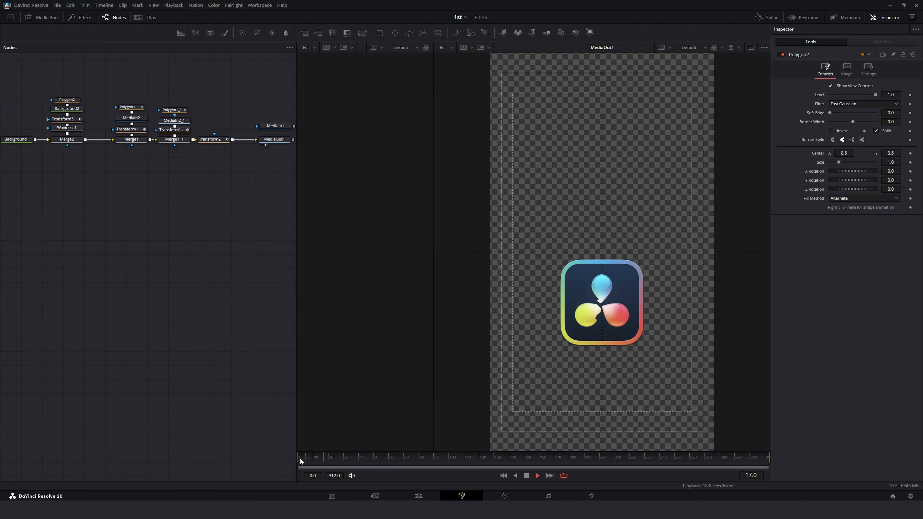
key("space")
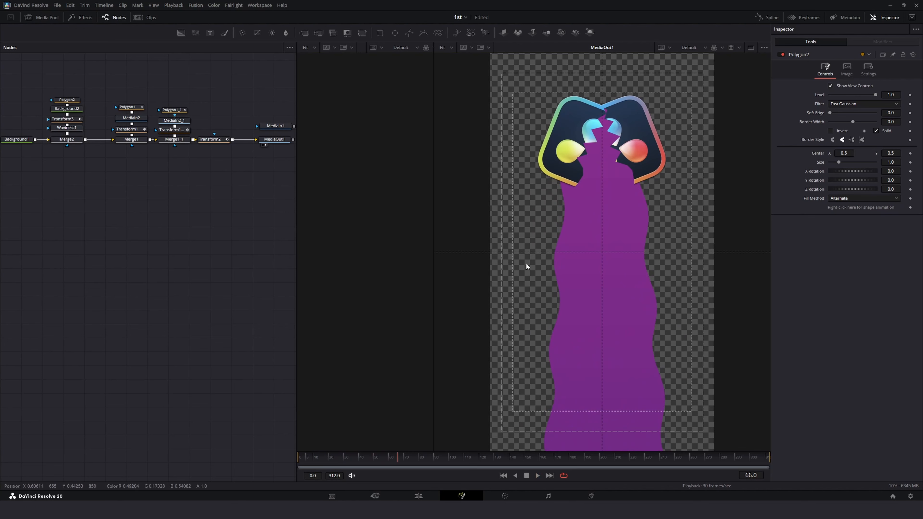
Step: Add a Soft Glow node to the node graph
left_click(150, 237)
key("shift+space")
type("wavi")
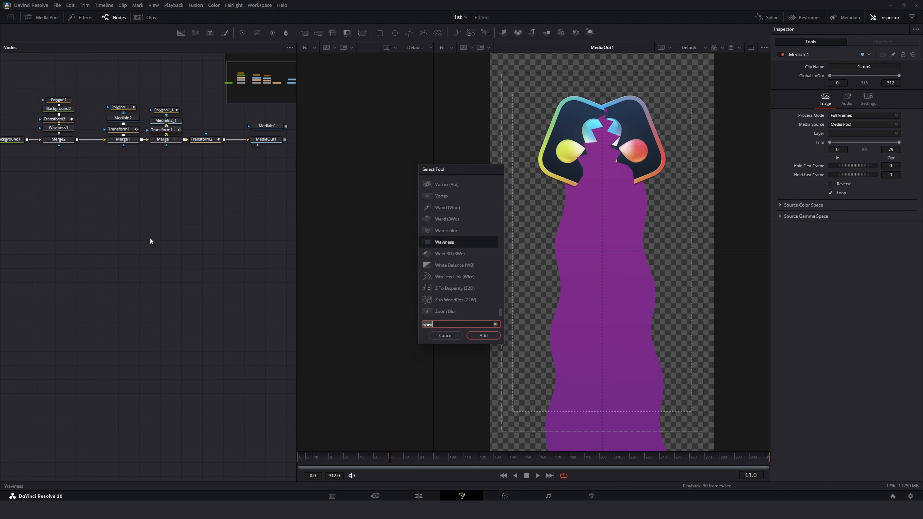
key("BackSpace")
key("BackSpace")
key("BackSpace")
key("BackSpace")
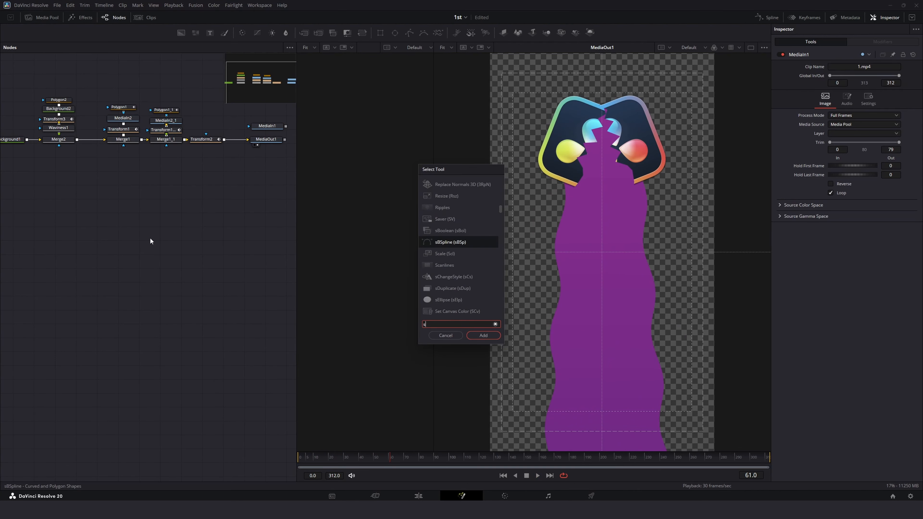
type("soft")
key("Return")
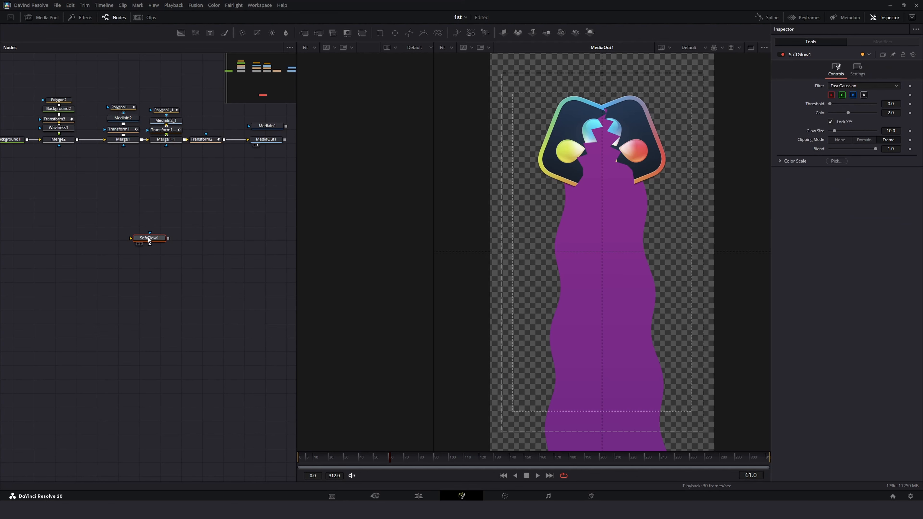
Step: Add a Drop Shadow node to the node graph
left_click(122, 215)
key("shift+space")
type("drop")
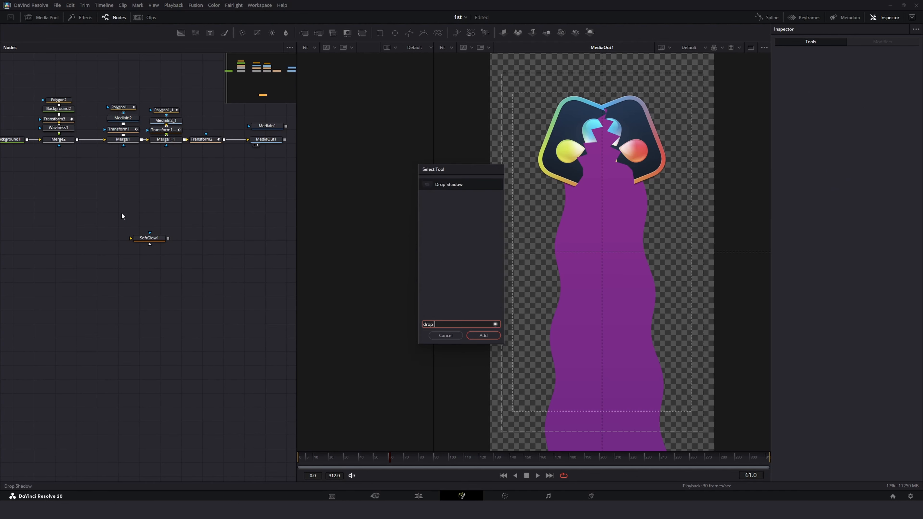
key("Return")
Step: Rearrange the node tree, moving Transform2, MediaIn1 and MediaOut1 to space out the graph
left_click_drag(204, 97, 106, 152)
left_click_drag(199, 142, 175, 142)
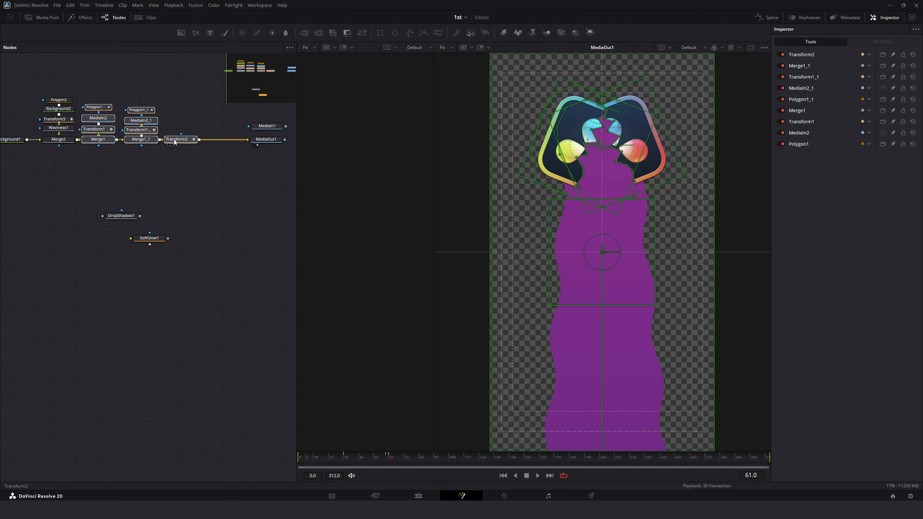
left_click(230, 131)
left_click_drag(234, 124, 221, 139)
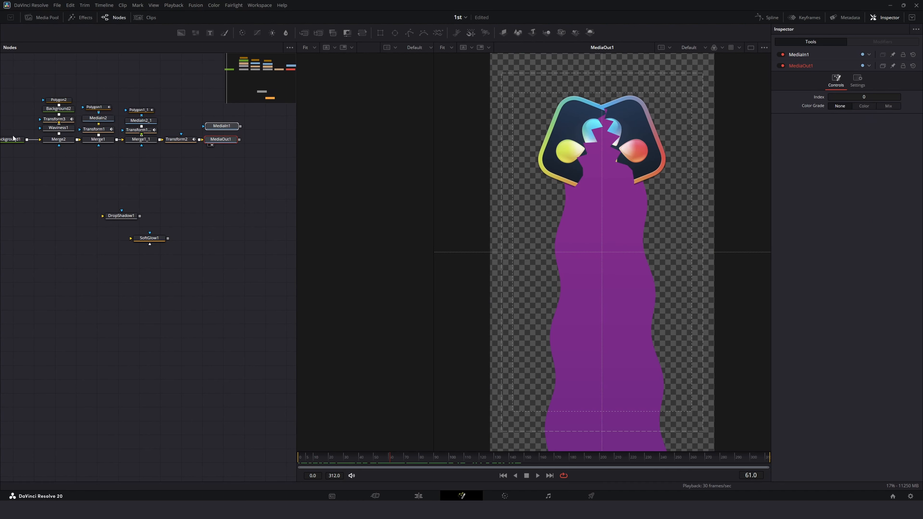
left_click_drag(129, 103, 110, 108)
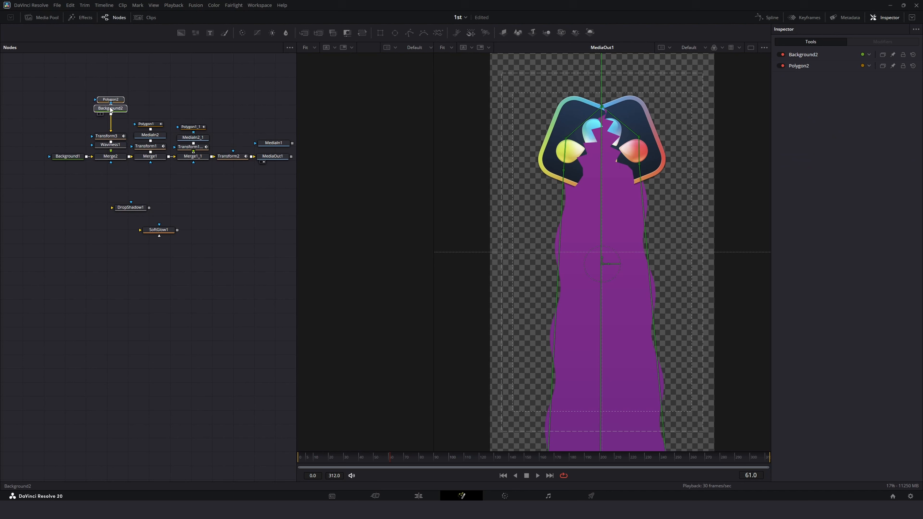
left_click(153, 186)
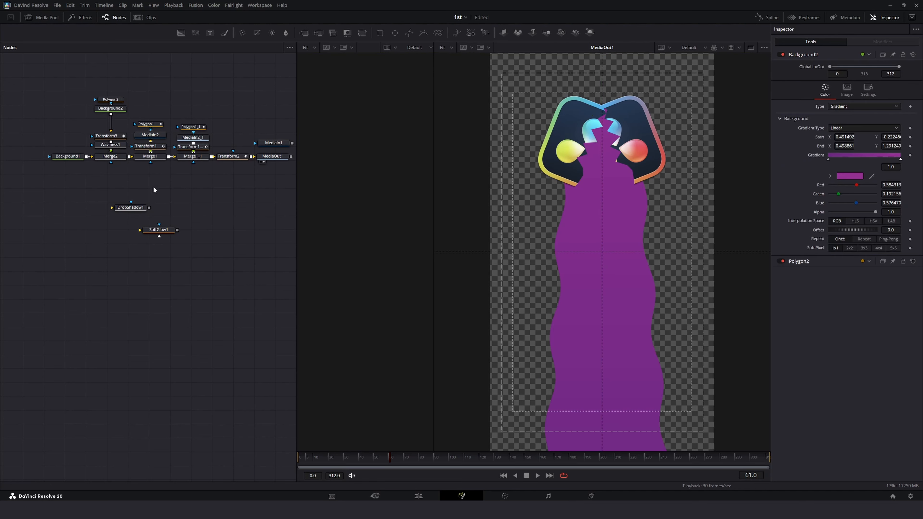
Step: Insert the Soft Glow node below Background2 in the wavy shape branch and select it
left_click_drag(155, 230, 111, 126)
left_click(108, 122)
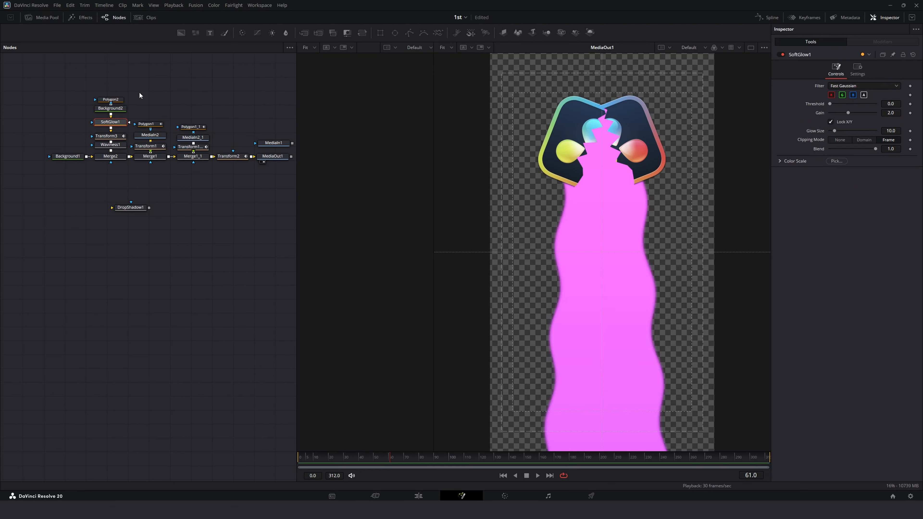
Step: Set the Soft Glow threshold to 0.157, gain to 1.181 and glow size to 55.9
left_click_drag(140, 93, 114, 114)
left_click(110, 122)
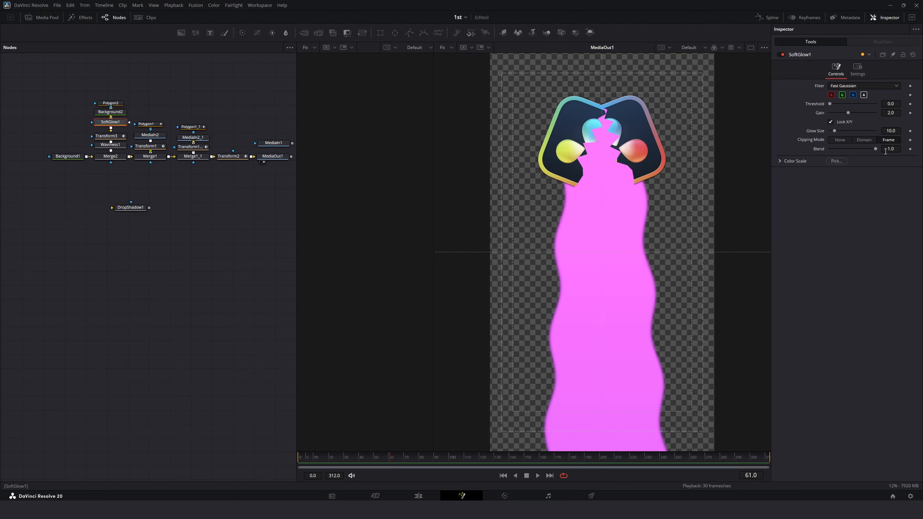
mouse_move(848, 112)
left_mouse_down()
mouse_move(833, 113)
mouse_move(854, 132)
mouse_move(836, 104)
left_mouse_up()
Step: Play the composition from the first frame to preview the glow
key("space")
left_click(312, 455)
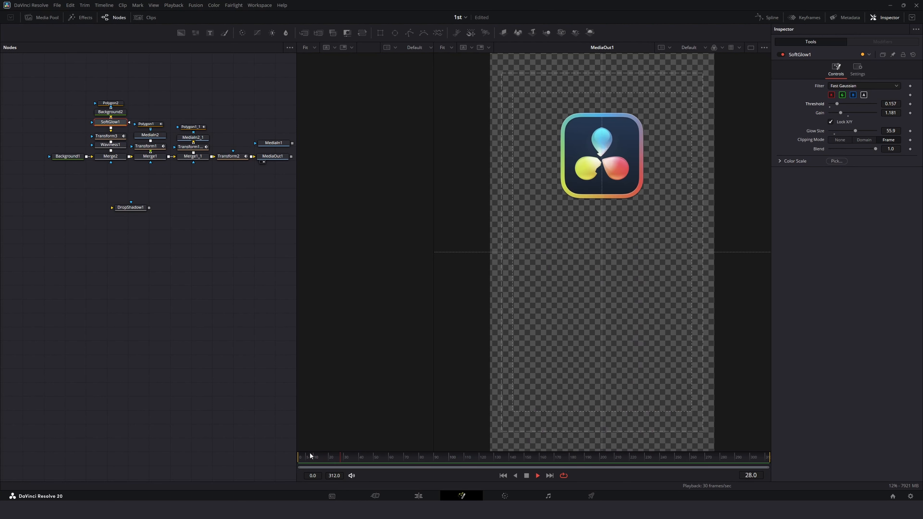
key("space")
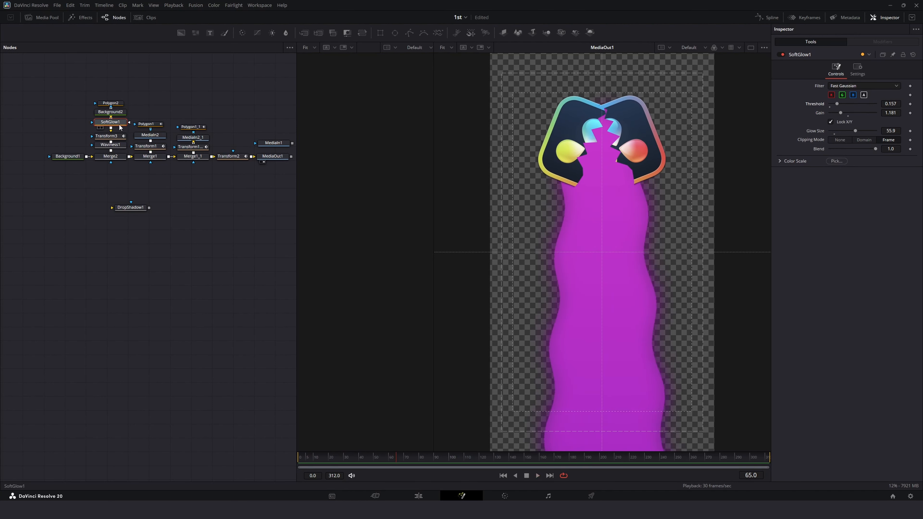
Step: Move the logo branch nodes up and paste Soft Glow copies below MediaIn2 and MediaIn2_1
left_click_drag(245, 108, 135, 143)
left_click_drag(194, 139, 195, 118)
left_click(152, 115)
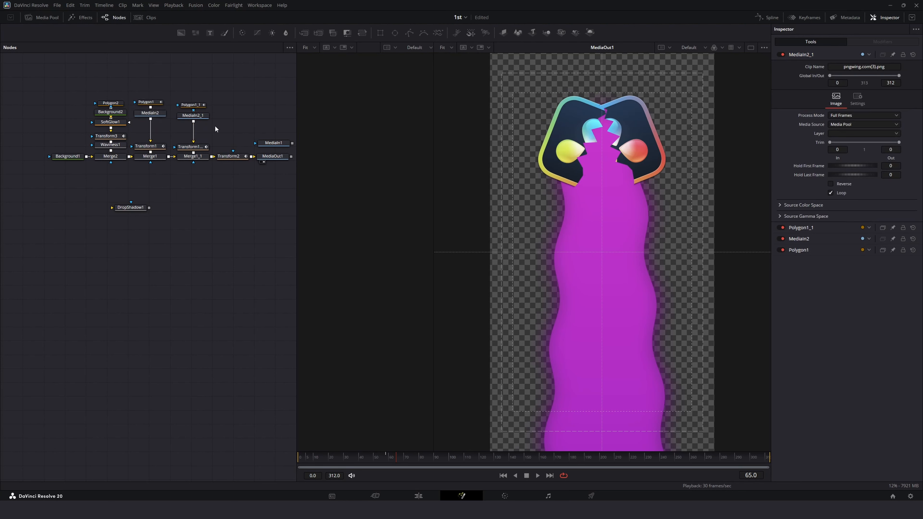
key("ctrl+v")
left_click(199, 116)
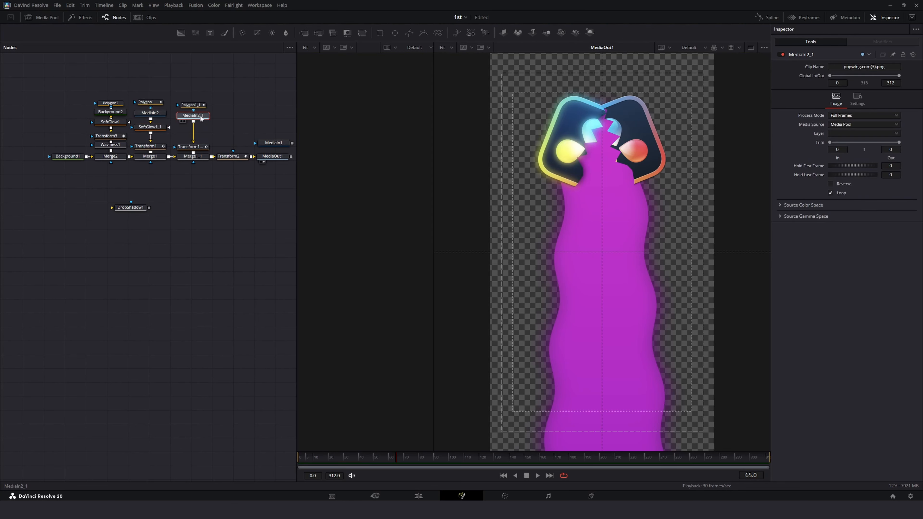
key("ctrl+v")
Step: Insert the Drop Shadow node below SoftGlow1_1 and set its shadow strength to 0.283 and drop distance to 0.0472
left_click_drag(133, 207, 163, 131)
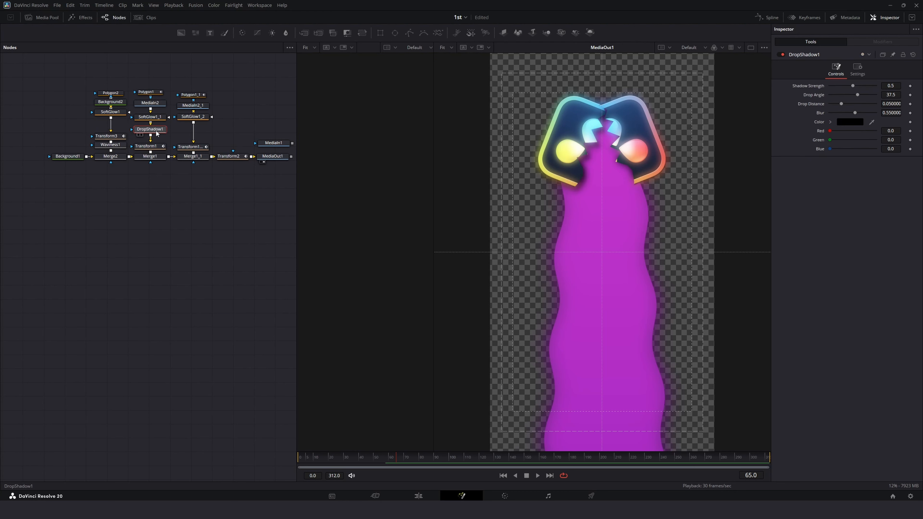
left_click_drag(127, 87, 111, 123)
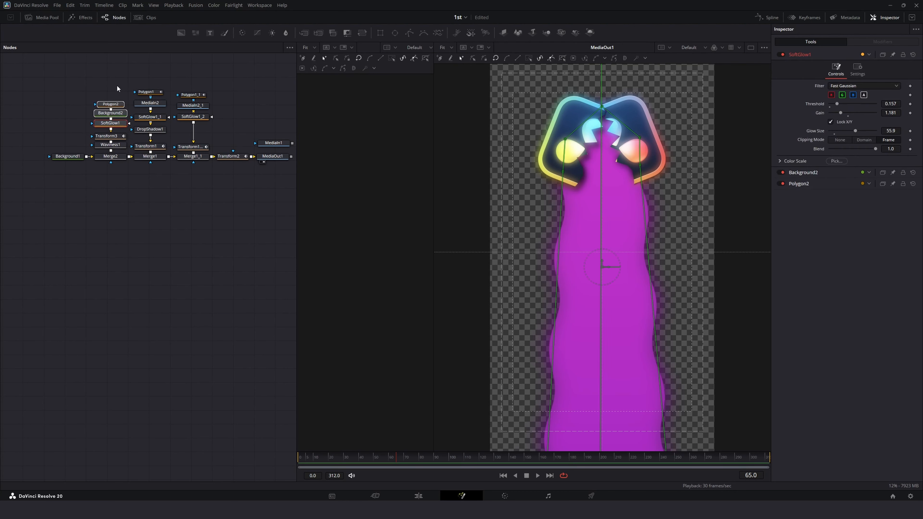
left_click(150, 129)
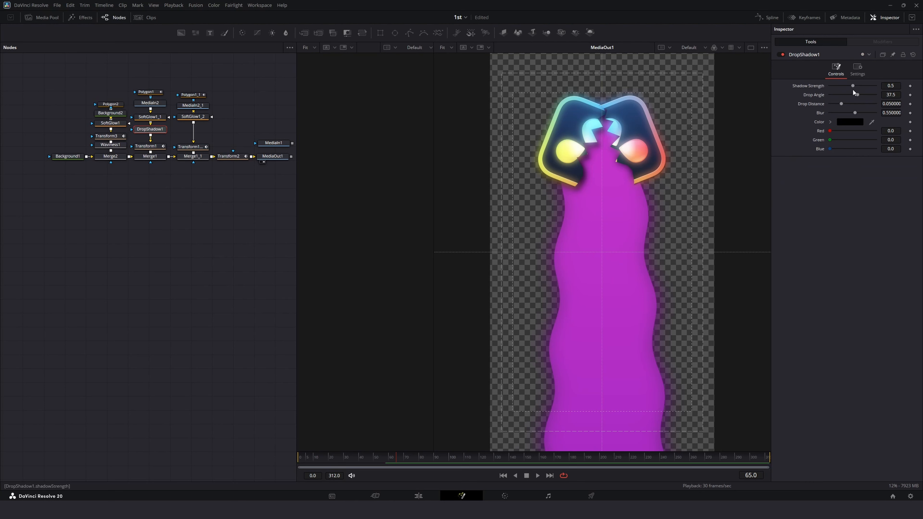
left_click_drag(854, 85, 842, 86)
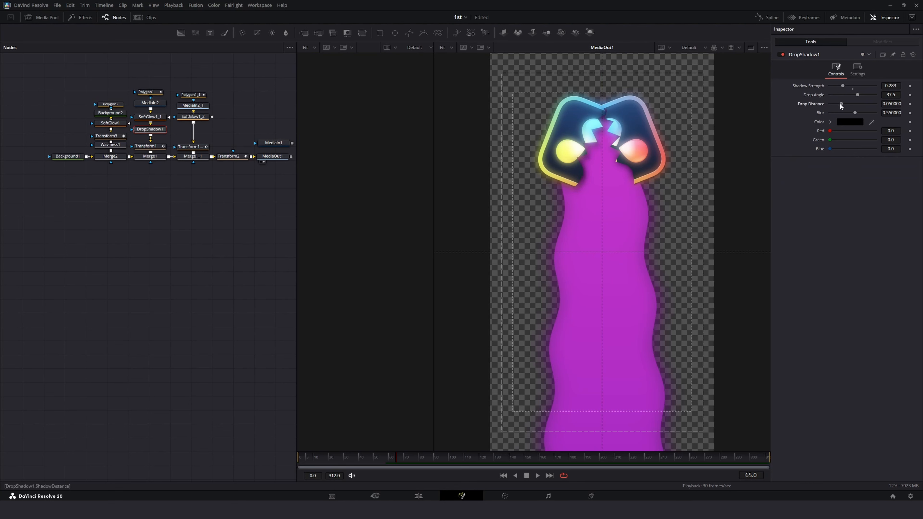
left_click_drag(839, 104, 837, 103)
Step: Paste a copy of the Drop Shadow below SoftGlow1_2 in the second logo branch
left_click(200, 117)
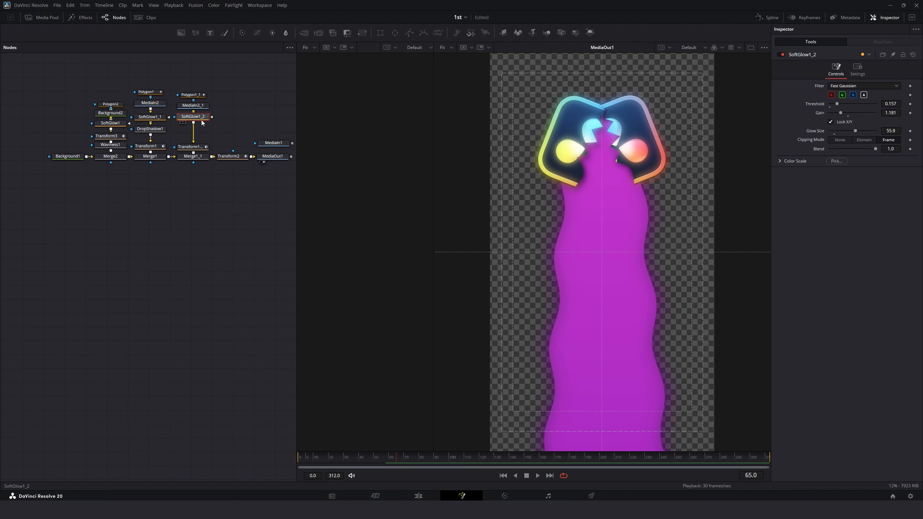
key("ctrl+v")
left_click_drag(261, 91, 183, 139)
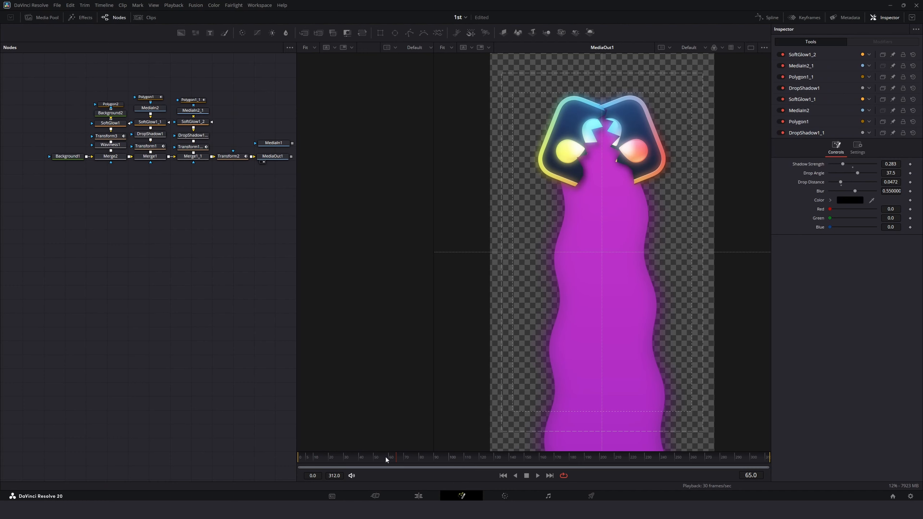
Step: Preview the composition, then switch to the Edit page and play the timeline
left_click_drag(385, 457, 235, 450)
key("space")
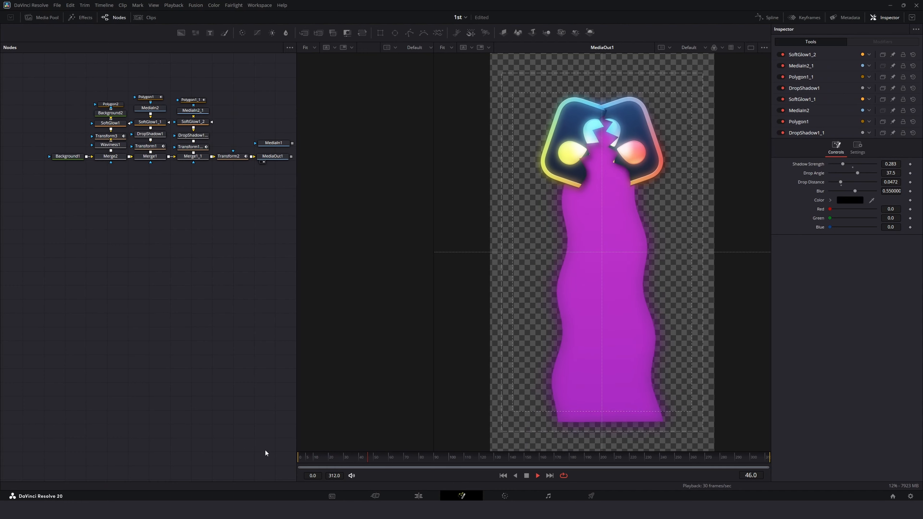
left_click(418, 495)
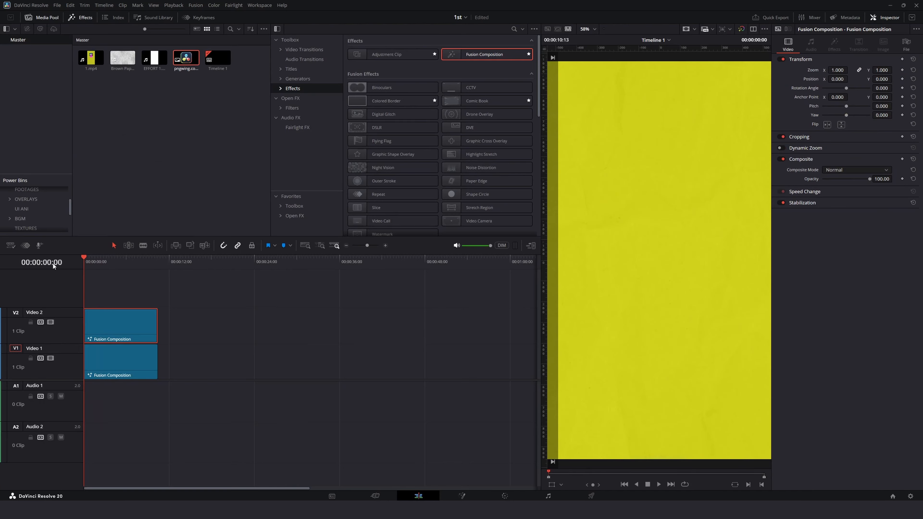
key("space")
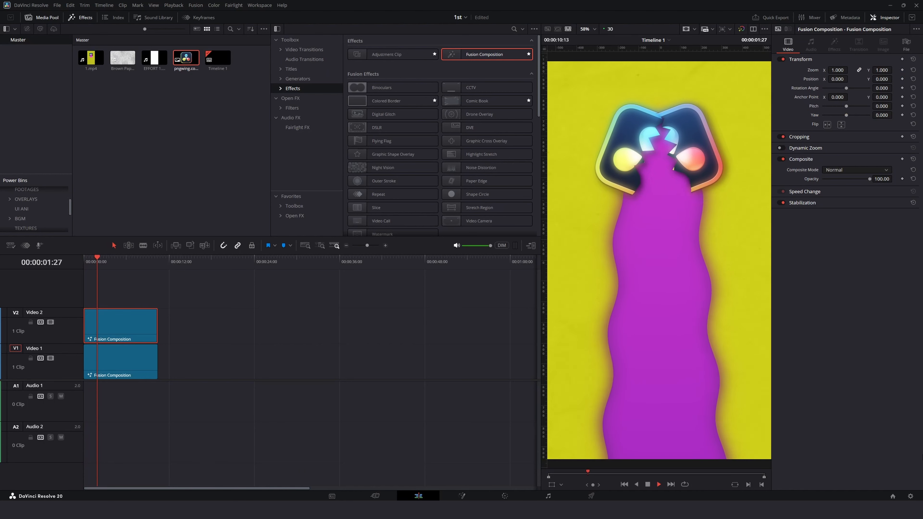
Step: Add a new Fusion Composition clip on Video 1 and move it closer, shortly after the first clips
left_click_drag(105, 258, 178, 261)
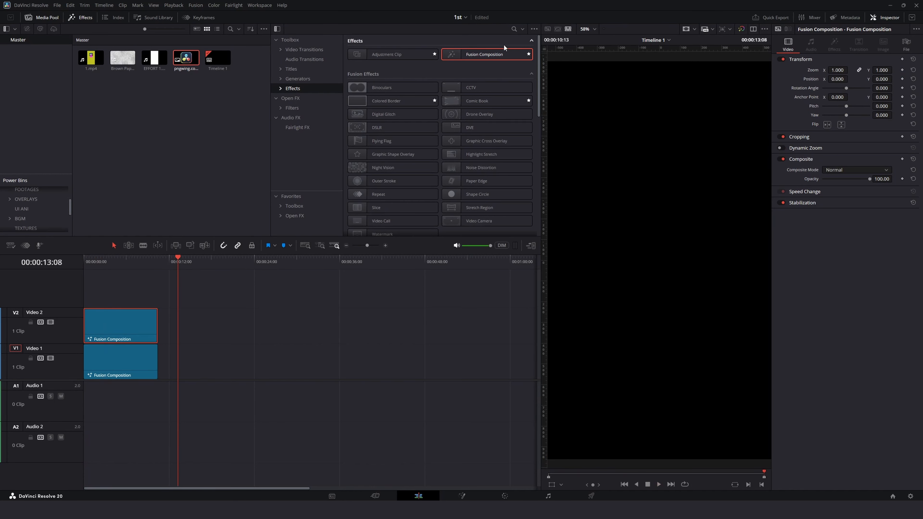
left_click_drag(504, 49, 223, 391)
key("ctrl+equal")
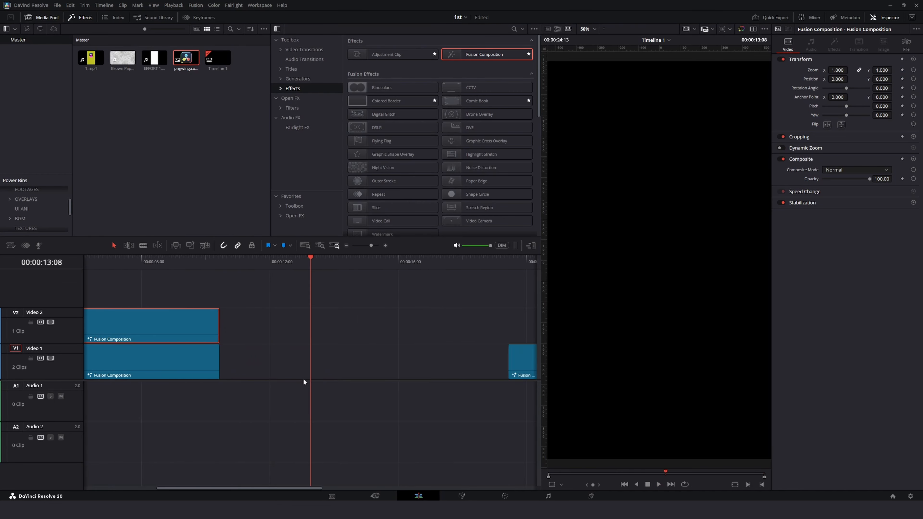
scroll(303, 379, "up", 4)
scroll(305, 379, "down", 3)
left_click_drag(316, 260, 368, 264)
scroll(366, 275, "down", 3)
left_click_drag(427, 362, 309, 362)
Step: Extend the end of the new Fusion Composition clip by about 6 seconds
key("Left")
key("Left")
key("Left")
key("Left")
key("Left")
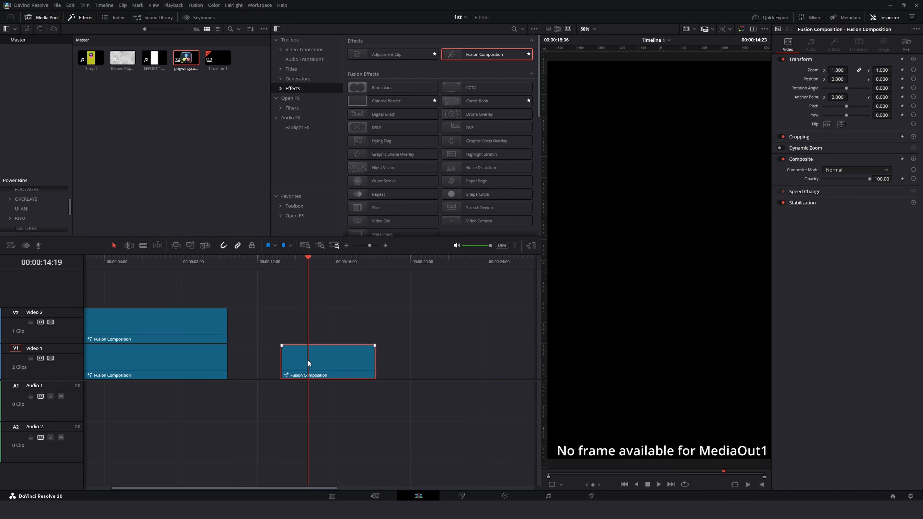
right_click(308, 362)
left_click(371, 351)
left_click_drag(375, 353, 496, 352)
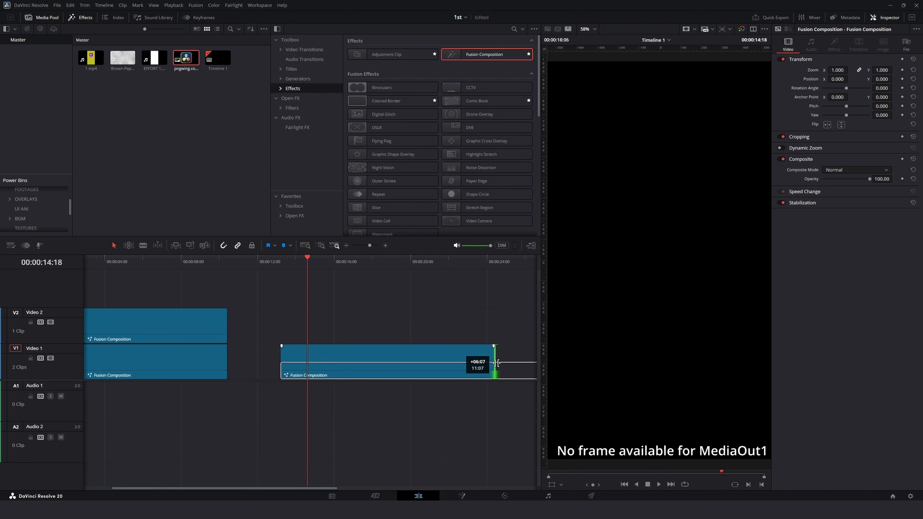
Step: Open the new Fusion Composition clip in the Fusion page and select its MediaOut1 node
right_click(396, 362)
left_click(434, 462)
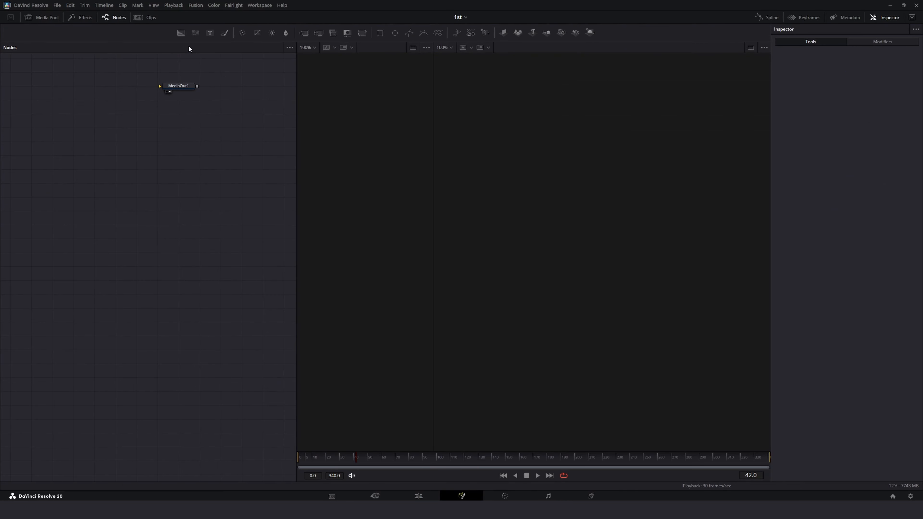
left_click(234, 95)
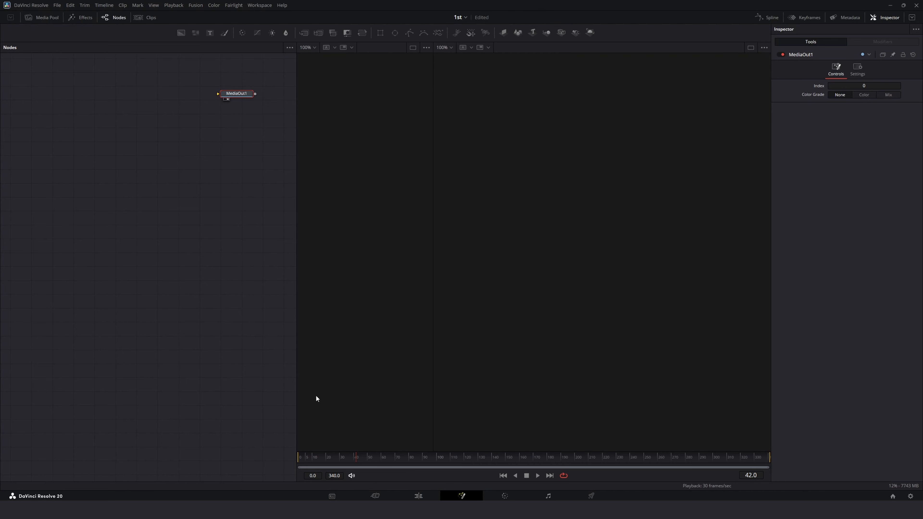
Step: Bring the EFFORT 1.mp4 clip from the media pool into the node graph as a MediaIn node and view it
left_click(30, 17)
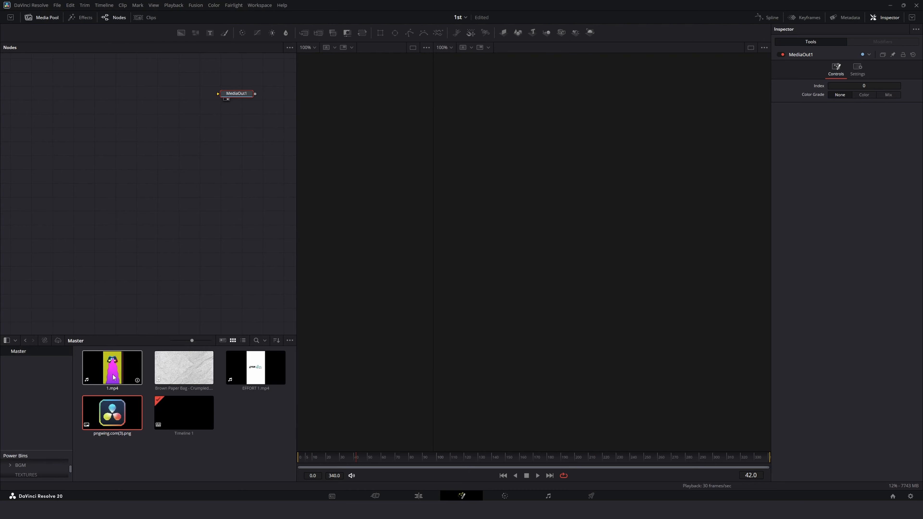
left_click_drag(255, 368, 161, 184)
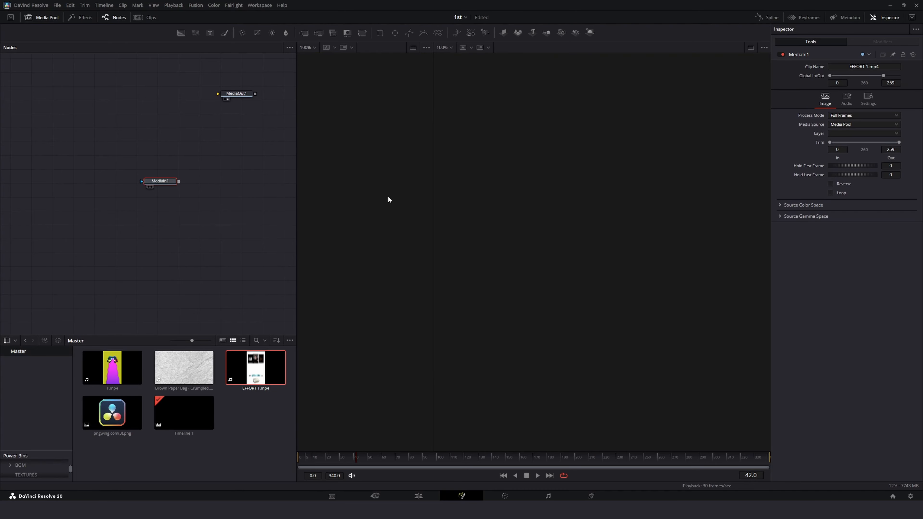
key("1")
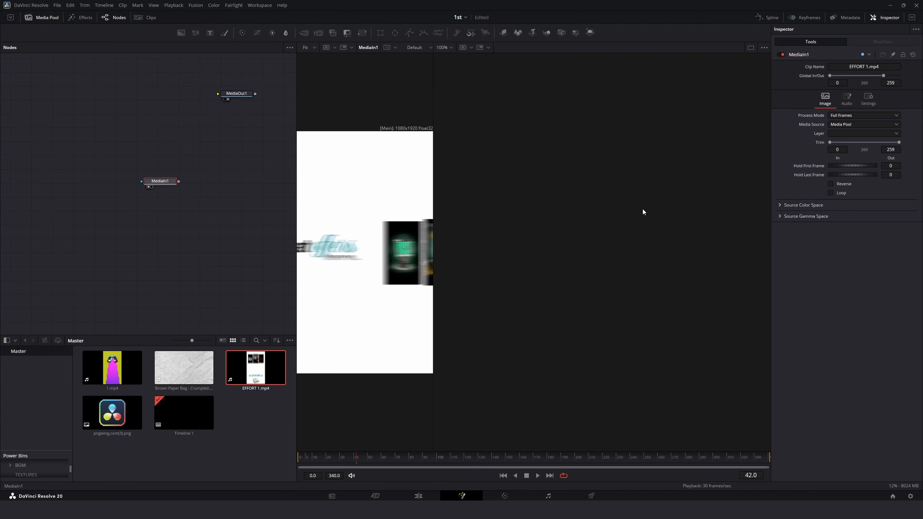
Step: Play through the reference clip from the start to study its text animation
key("2")
left_click(148, 187)
key("space")
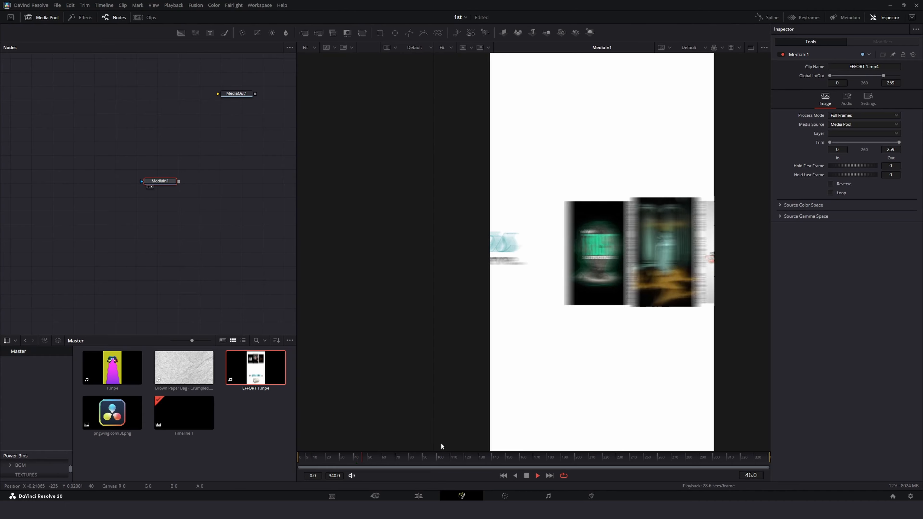
key("space")
key("Home")
key("space")
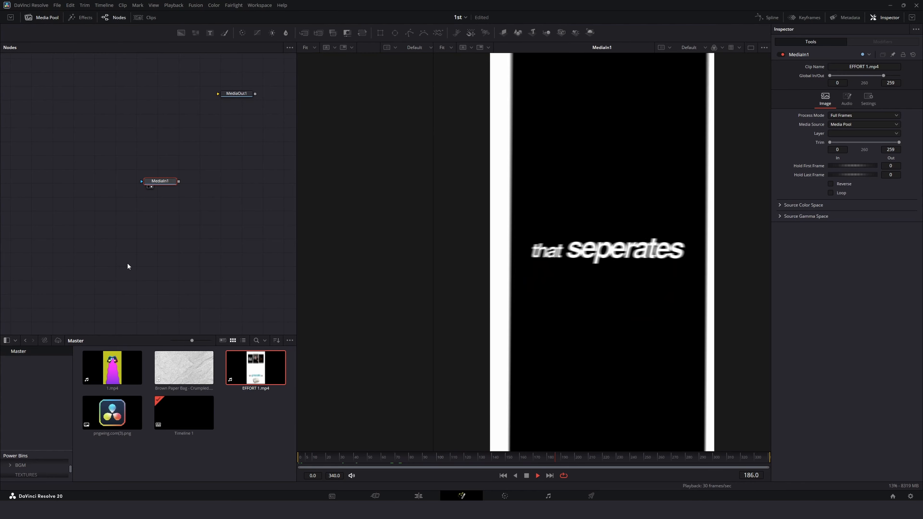
key("space")
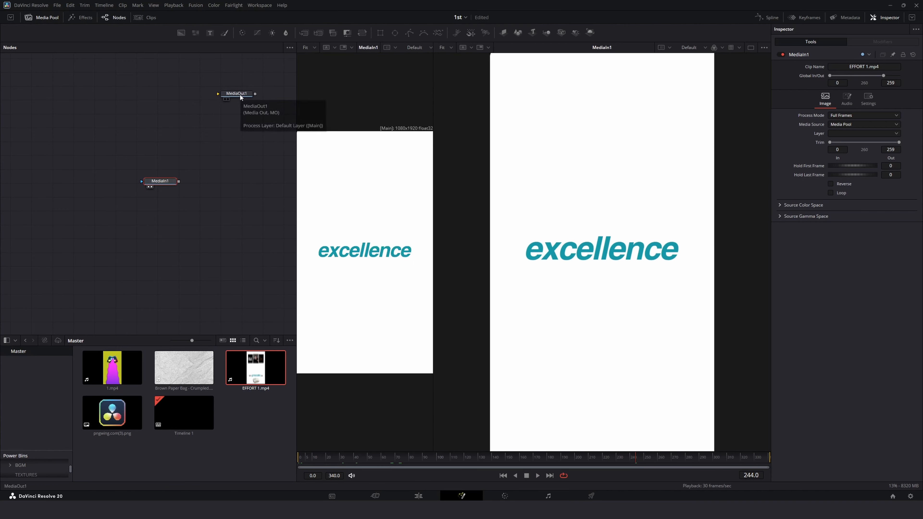
Step: Add a Text node and enter the text "great"
left_click_drag(138, 106, 130, 89)
key("2")
left_click(814, 141)
type("great")
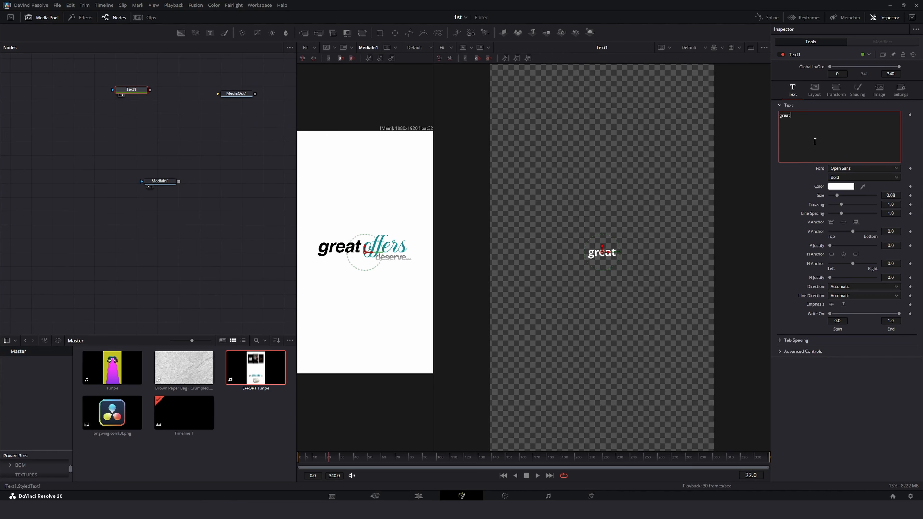
Step: Set the text's font to Helvetica in Bold Italic style
left_click(867, 168)
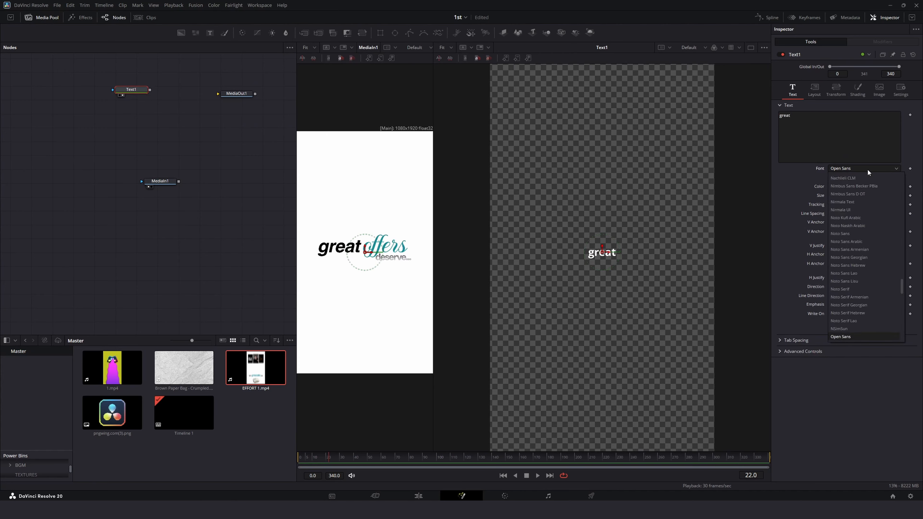
key("Return")
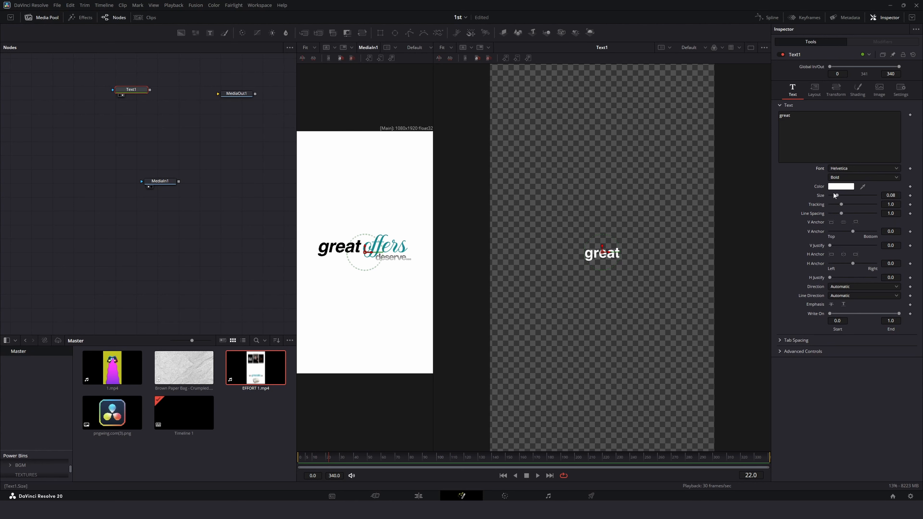
left_click(837, 170)
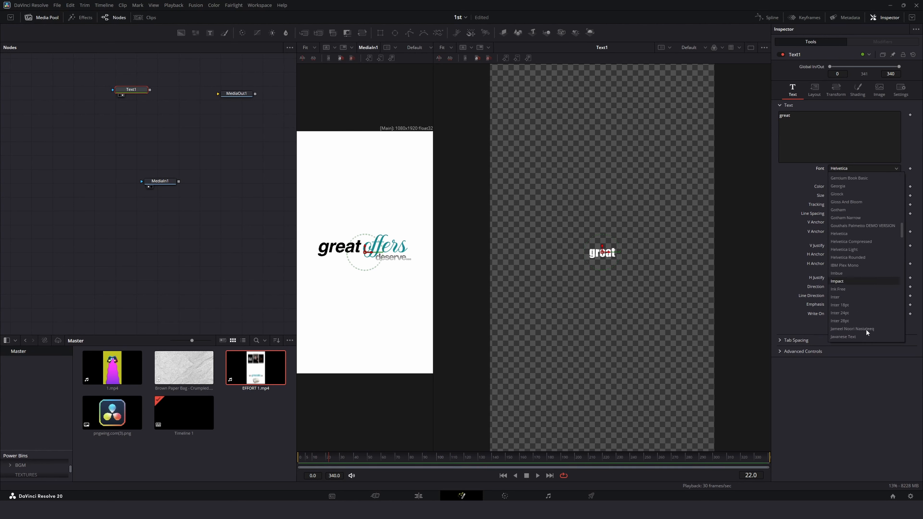
key("Escape")
left_click(843, 177)
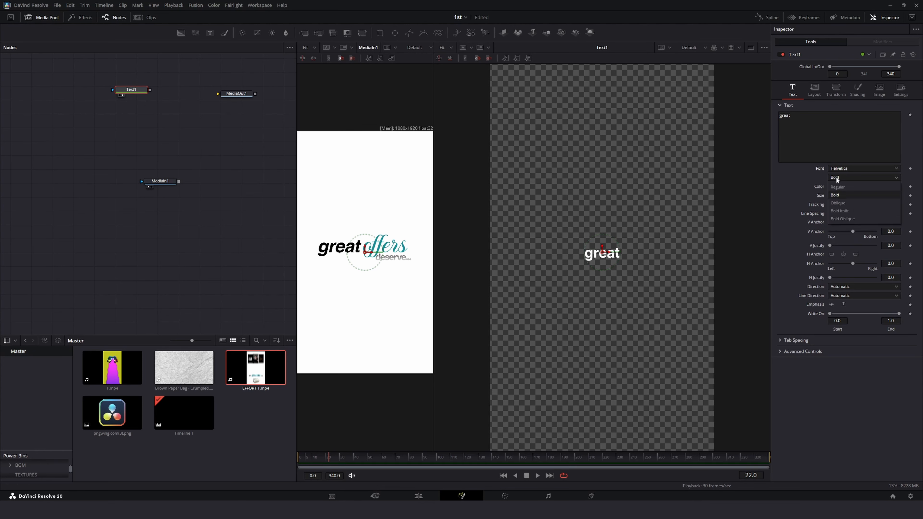
left_click(840, 211)
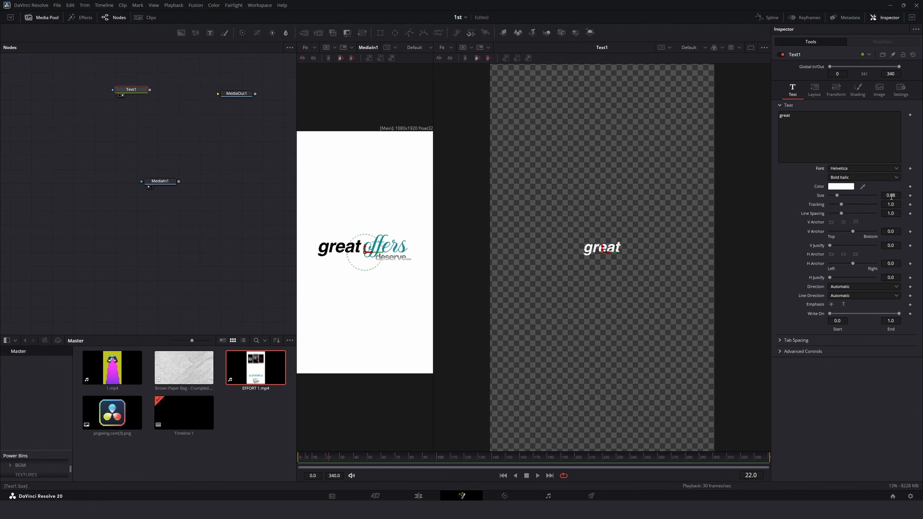
Step: Set the text size to about 0.1412 and change its color to black
left_click_drag(890, 197, 897, 197)
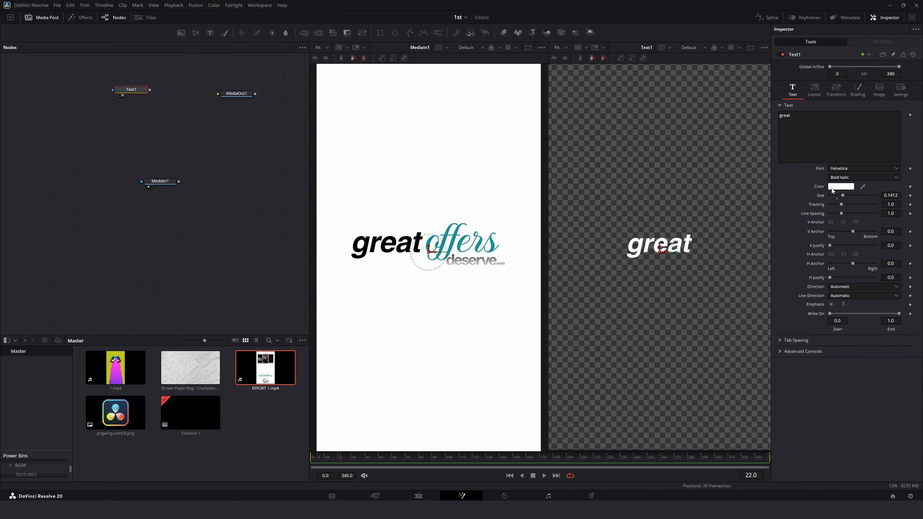
left_click(833, 188)
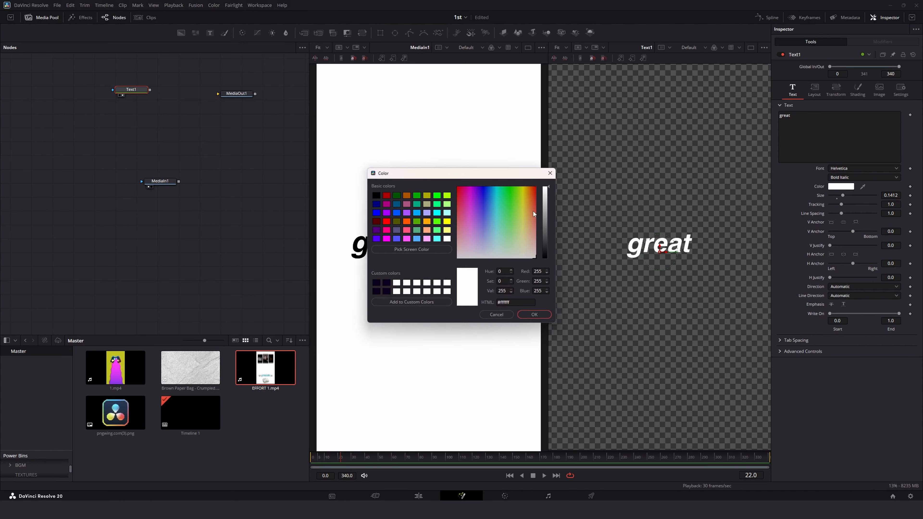
left_click_drag(544, 214, 544, 258)
left_click(534, 314)
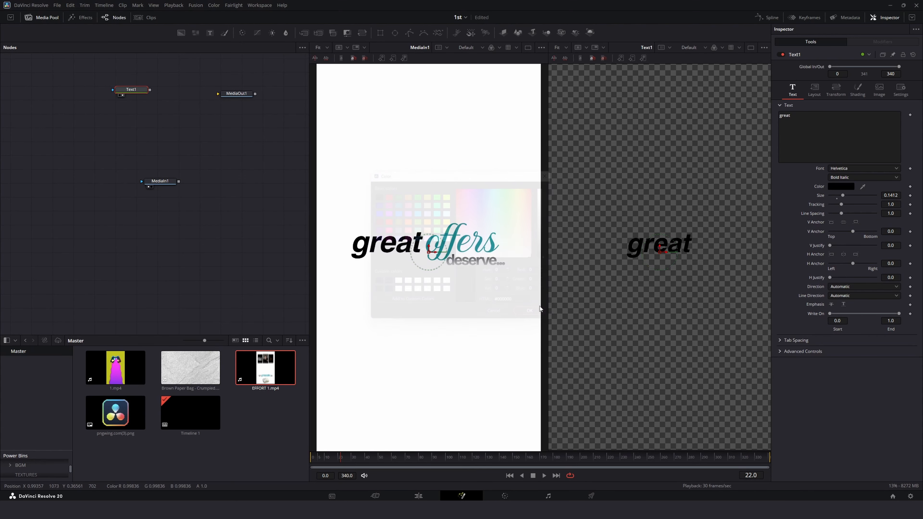
Step: Shift the text's layout center X to about 0.311
left_click(814, 89)
left_click_drag(841, 122, 798, 123)
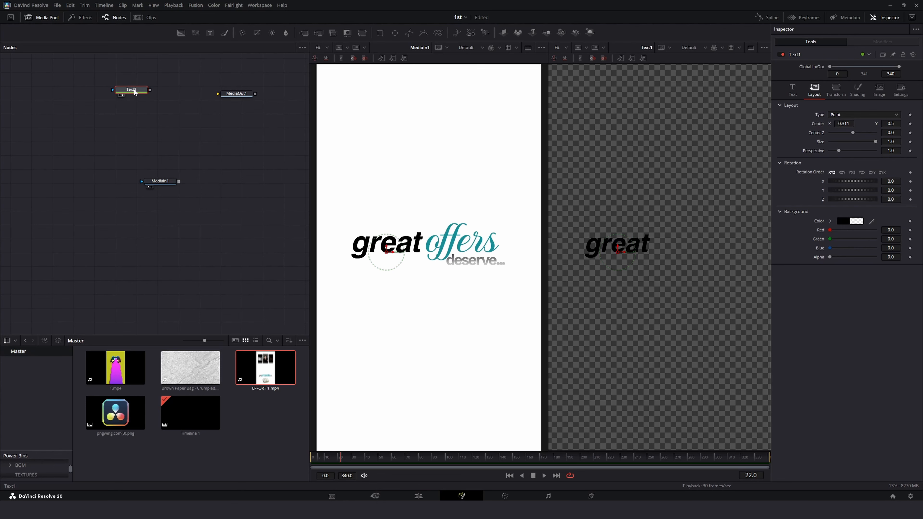
Step: Paste two copies of the text node, the first merged over the original
key("ctrl+v")
left_click(138, 106)
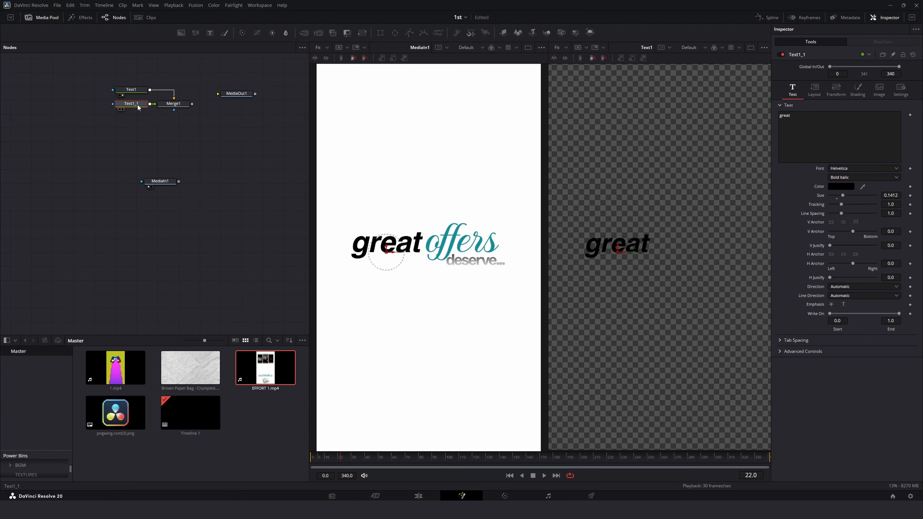
left_click(170, 104)
left_click(143, 145)
key("ctrl+v")
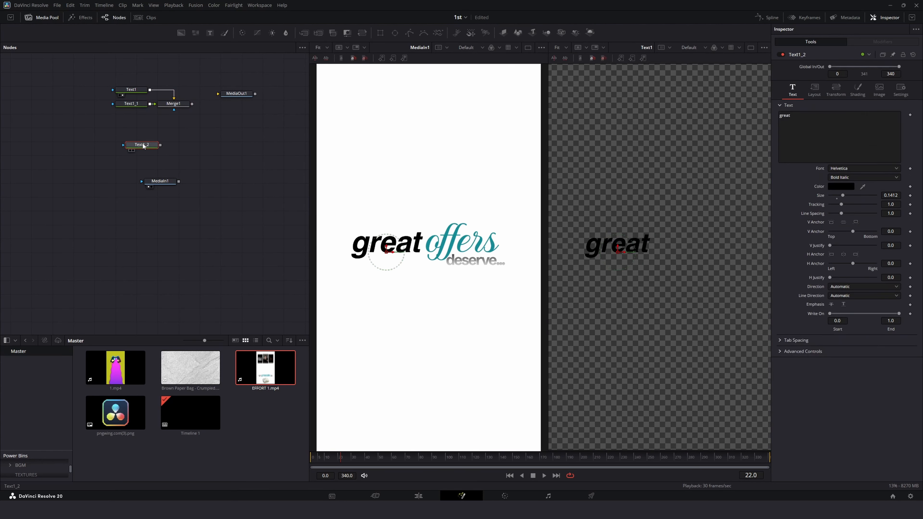
Step: Merge the third text copy into the chain with a second Merge and tidy the node layout
left_click_drag(142, 147, 125, 118)
left_click_drag(192, 104, 153, 117)
left_click_drag(167, 181, 244, 106)
left_click_drag(196, 83, 115, 96)
scroll(156, 186, "up", 3)
left_click(48, 18)
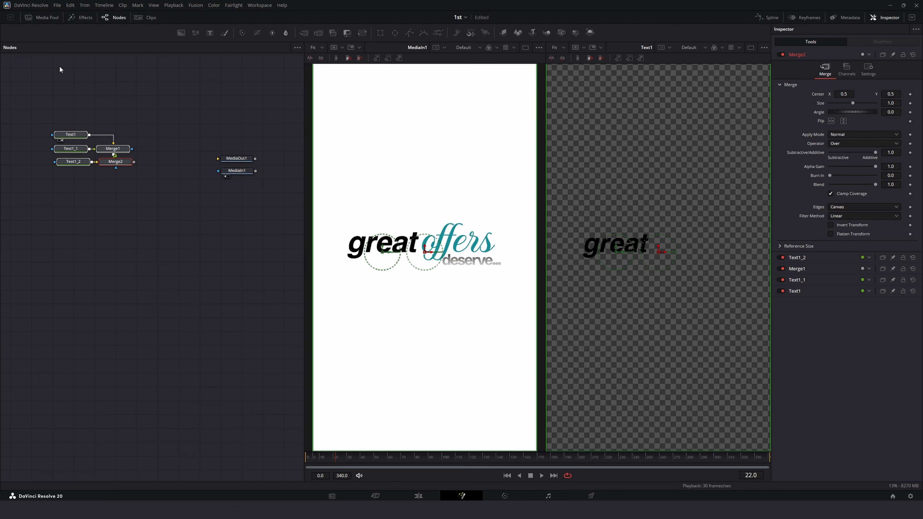
Step: Rearrange the text nodes and connect the Merge2 output to MediaOut1
left_click(93, 153)
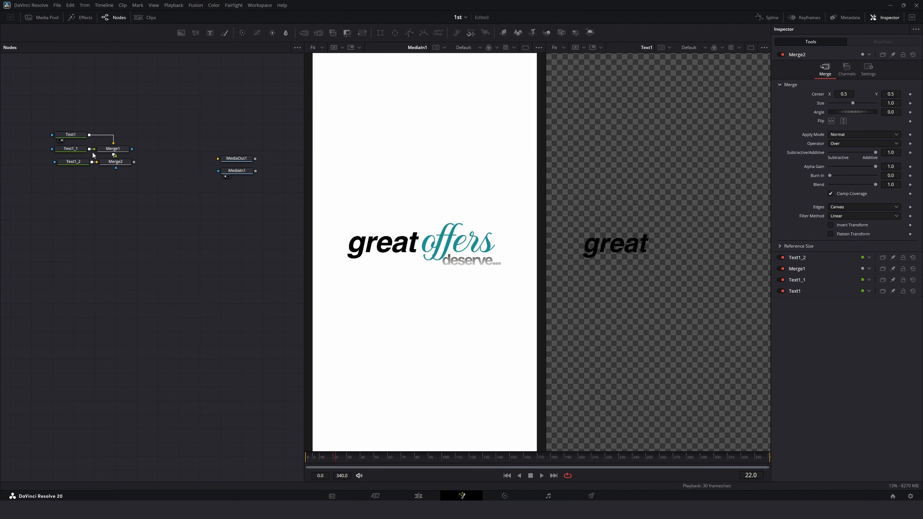
left_click_drag(79, 135, 71, 149)
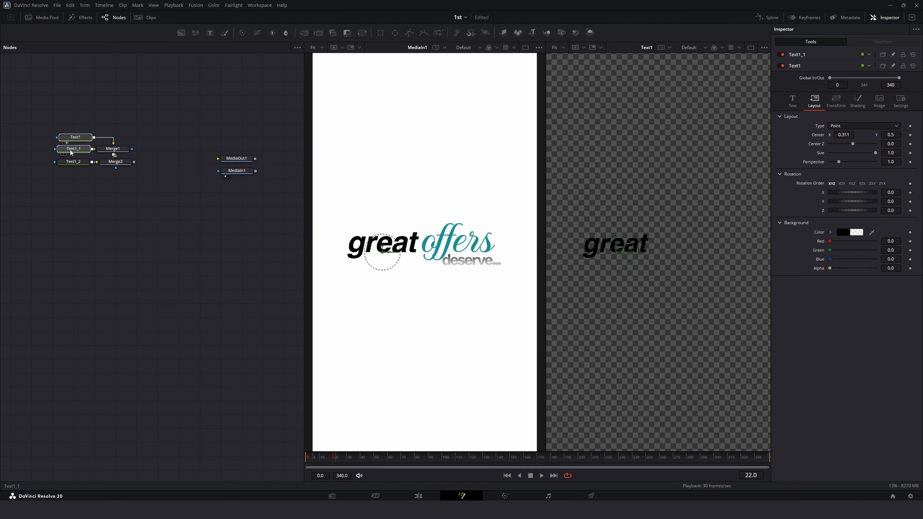
left_click(74, 156)
left_click(78, 164)
left_click_drag(161, 105, 83, 147)
left_click_drag(192, 143, 253, 128)
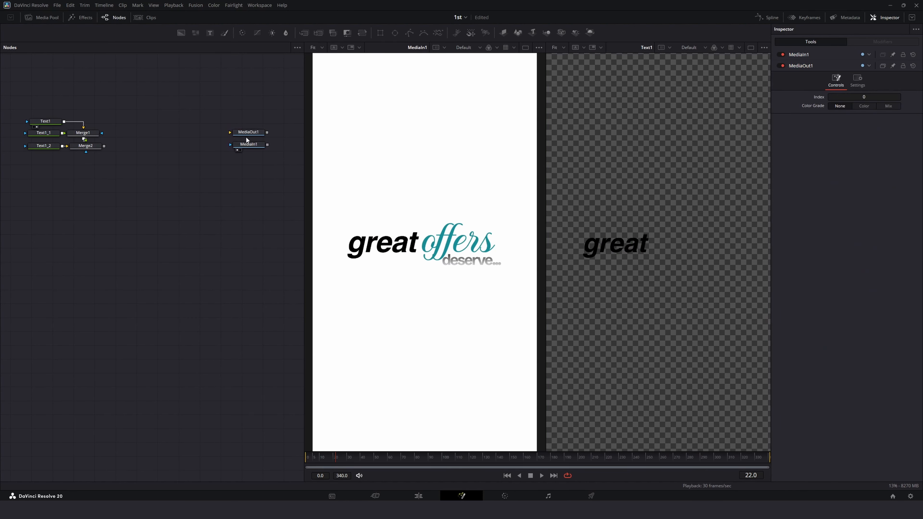
left_click(250, 153)
left_click_drag(79, 189, 53, 215)
left_click_drag(97, 173, 248, 187)
left_click_drag(247, 185, 247, 178)
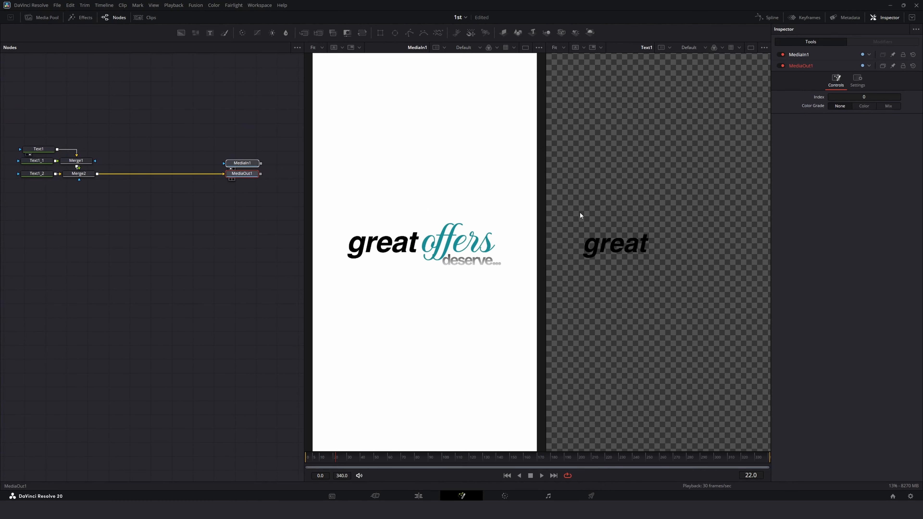
Step: Change the second text node's text to "offers"
left_click_drag(580, 212, 645, 292)
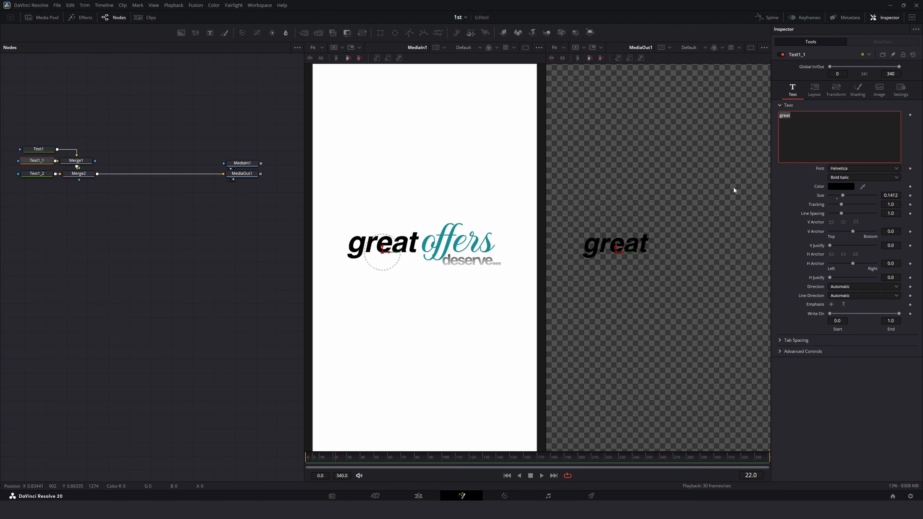
type("offe")
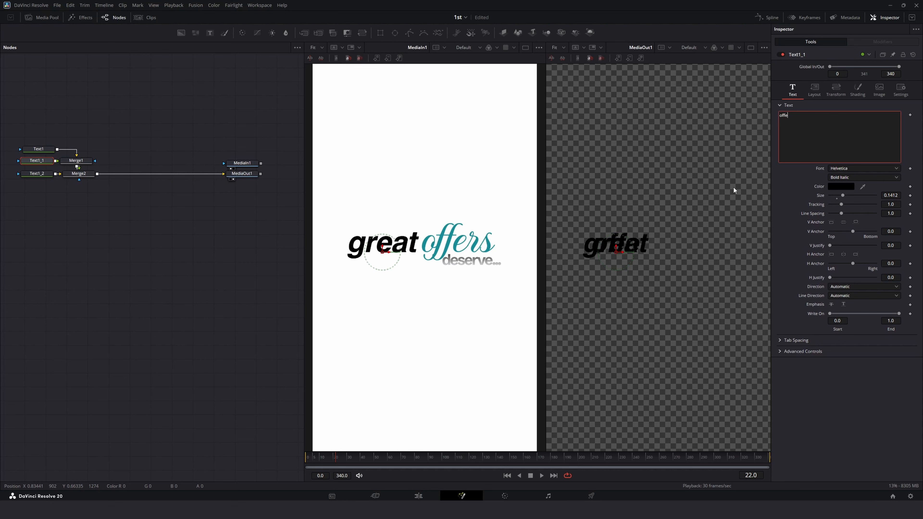
type("rws")
key("BackSpace")
key("BackSpace")
type("s")
left_click(138, 237)
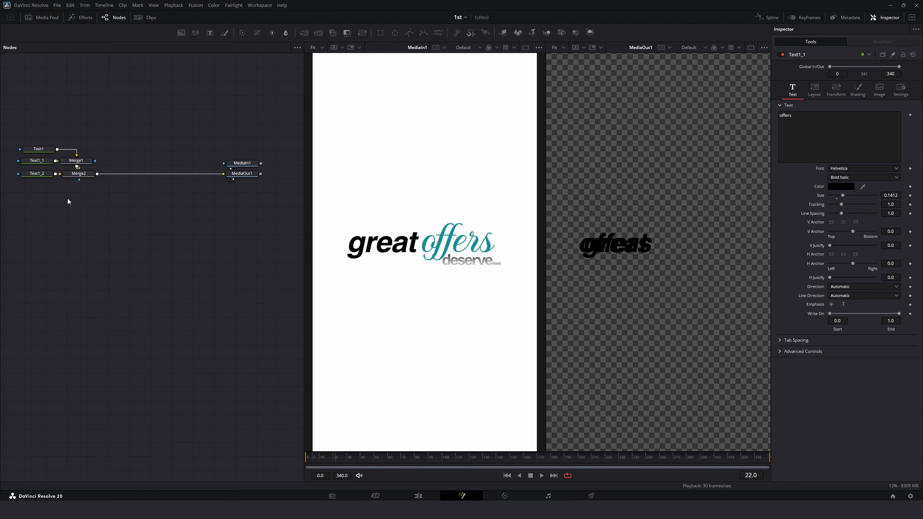
Step: Add a Background node and set its color to white
left_click(822, 98)
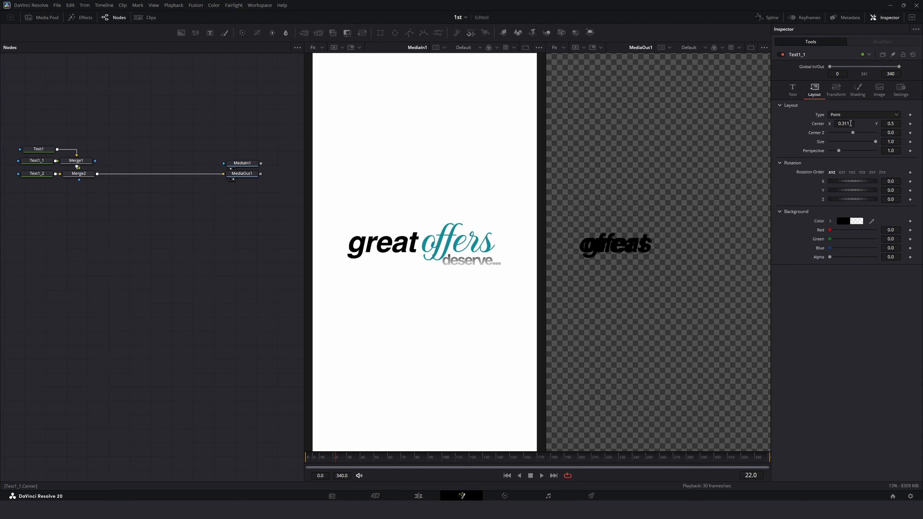
left_click_drag(179, 35, 151, 154)
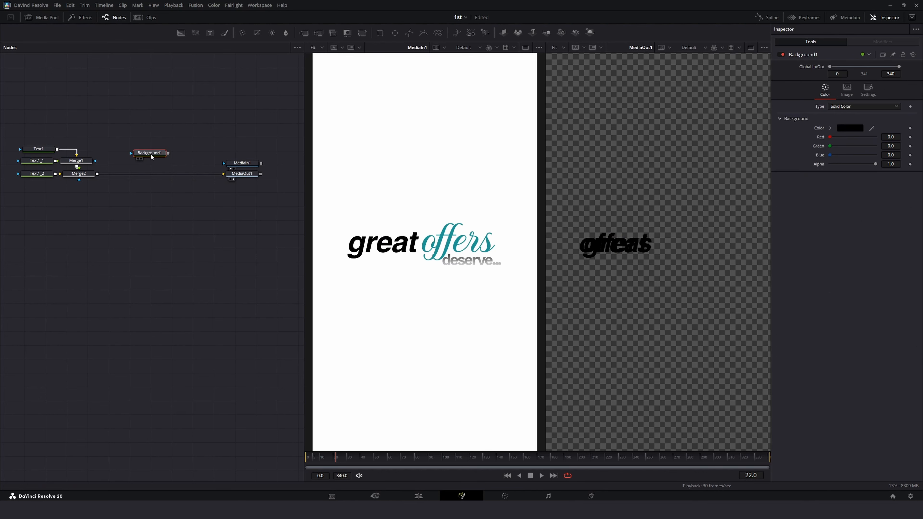
left_click(859, 128)
left_click_drag(545, 194, 560, 162)
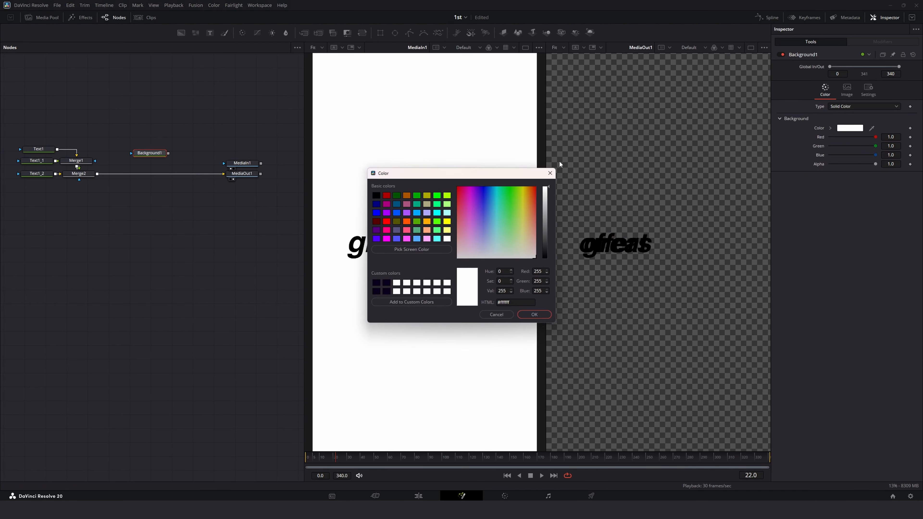
left_click(526, 314)
Step: Merge the white background behind the text chain before the output
left_click_drag(305, 30, 205, 150)
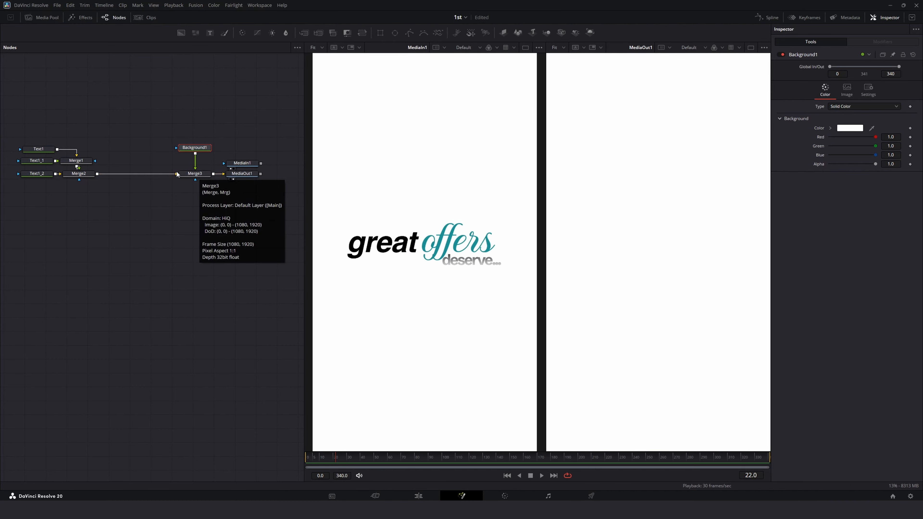
left_click(196, 175)
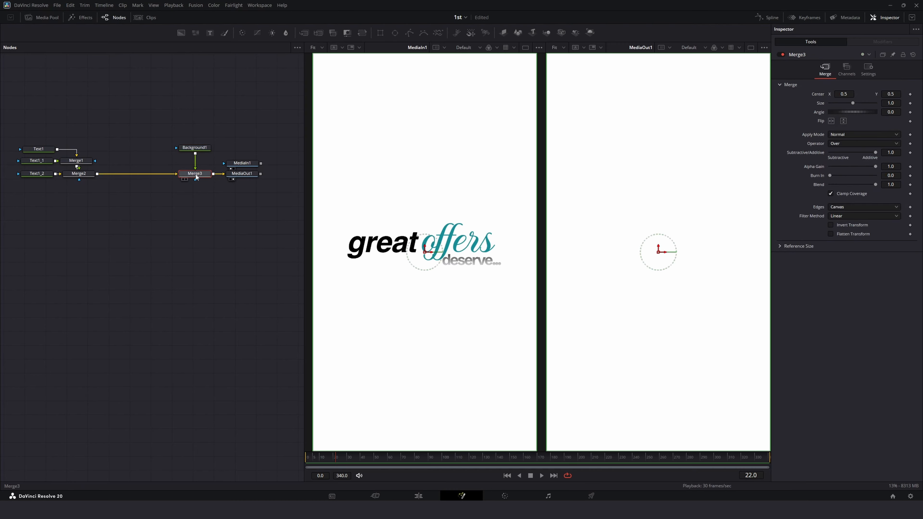
left_click(138, 175)
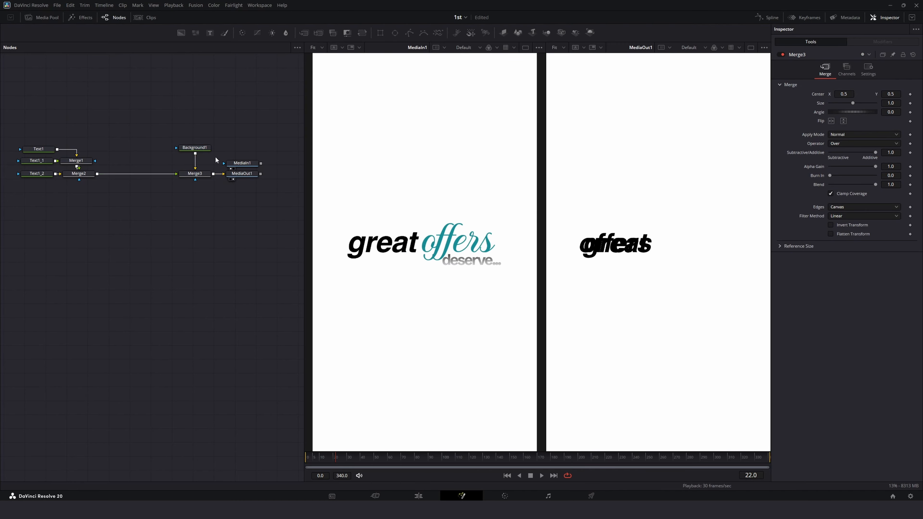
left_click_drag(203, 154, 202, 165)
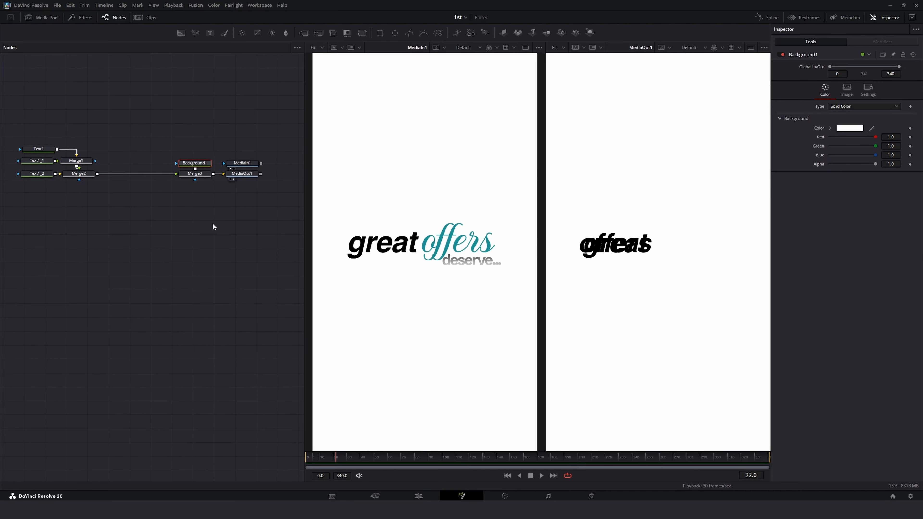
Step: Move the "offers" text right of "great", set its font to Solisteria Script and size to about 0.3668
left_click(36, 161)
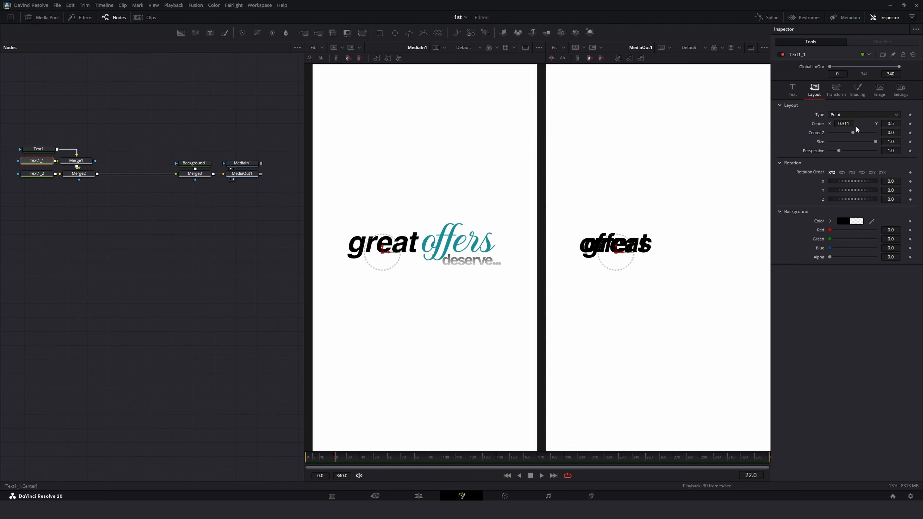
left_click_drag(386, 256, 468, 256)
left_click(797, 91)
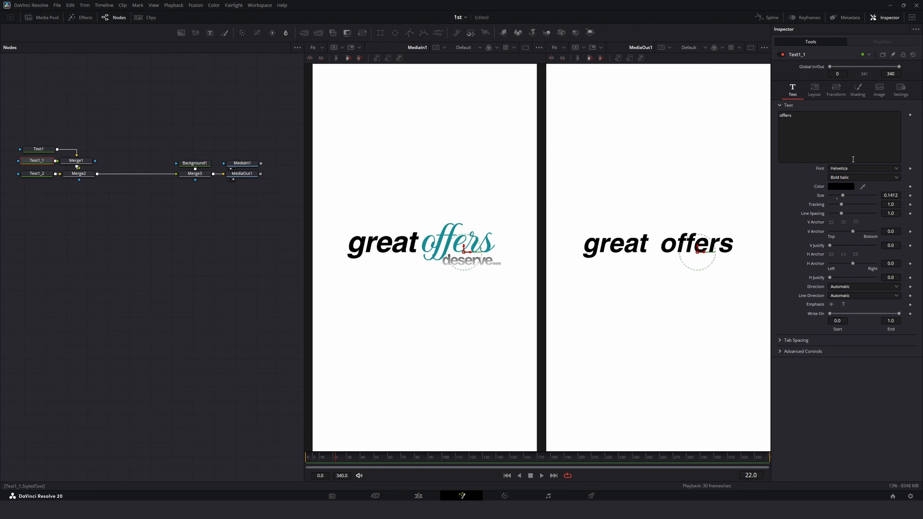
left_click(852, 168)
scroll(849, 261, "down", 10)
left_click(849, 288)
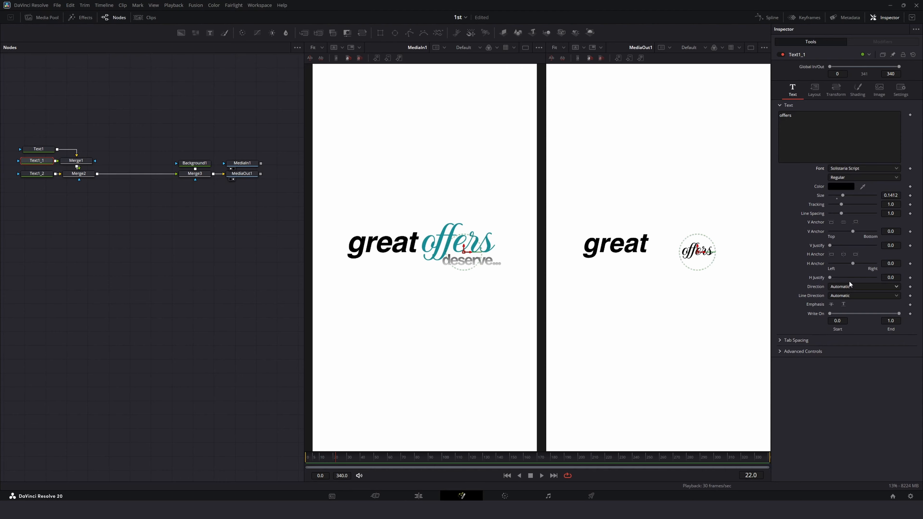
left_click_drag(887, 195, 919, 195)
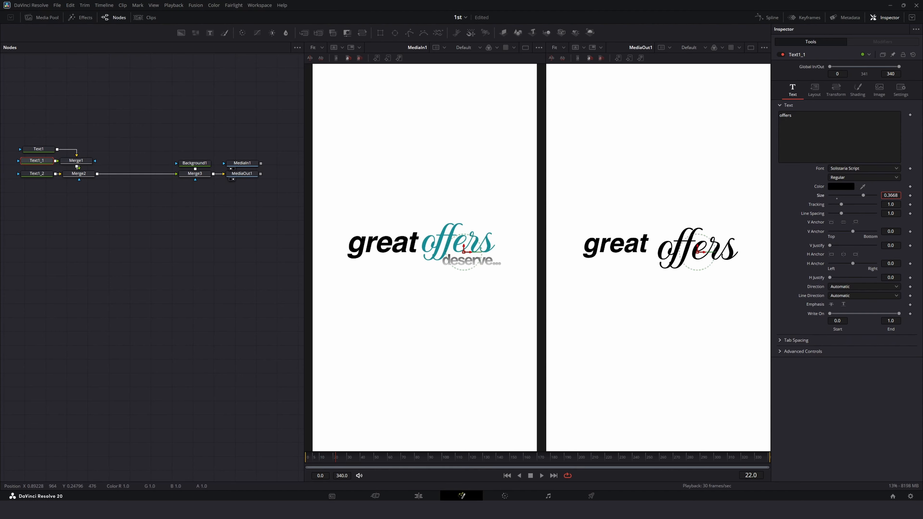
Step: Shift the "offers" text horizontally to a center X of about 0.664
left_click(813, 89)
left_click_drag(848, 124, 893, 124)
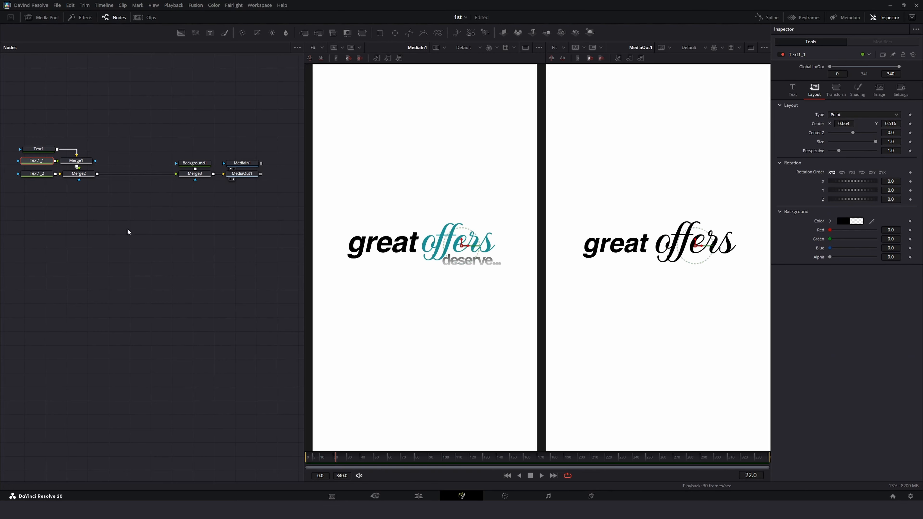
Step: Set the "offers" text color to teal #42909c
left_click(793, 88)
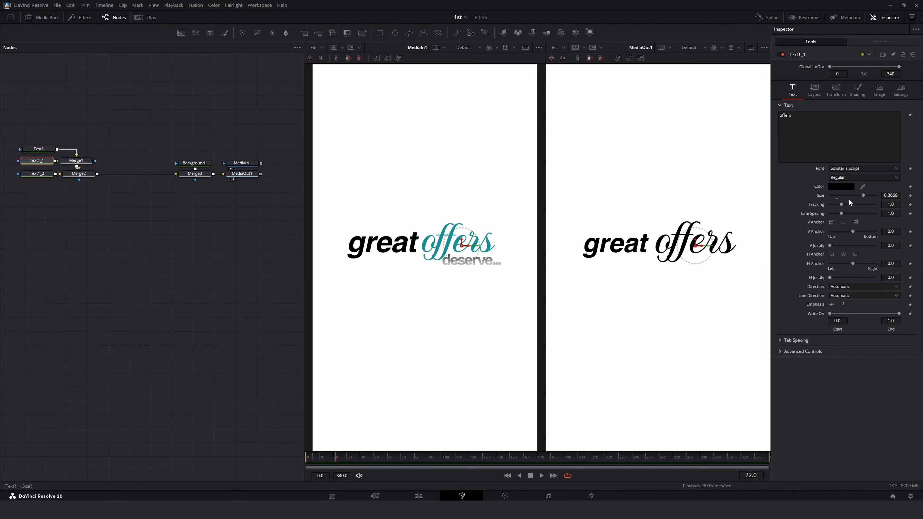
left_click(840, 186)
left_click_drag(501, 176, 182, 199)
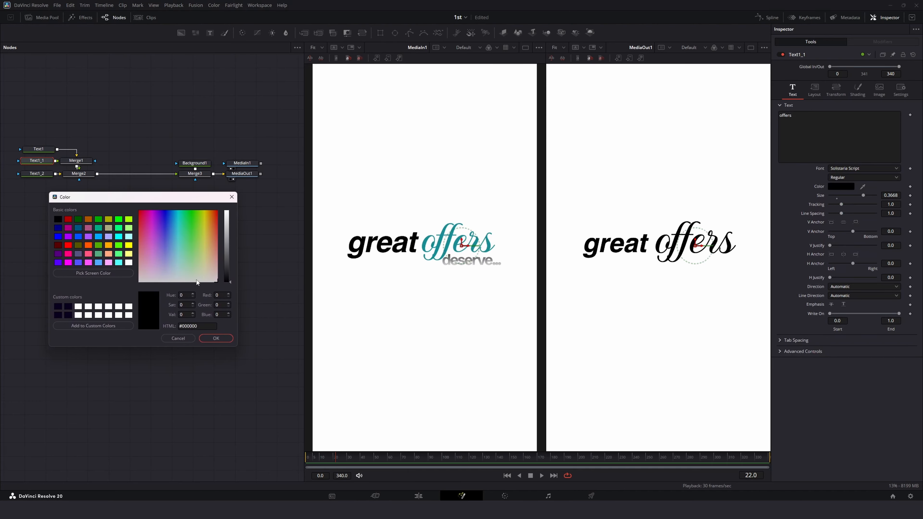
left_click(176, 241)
left_click_drag(229, 236, 229, 237)
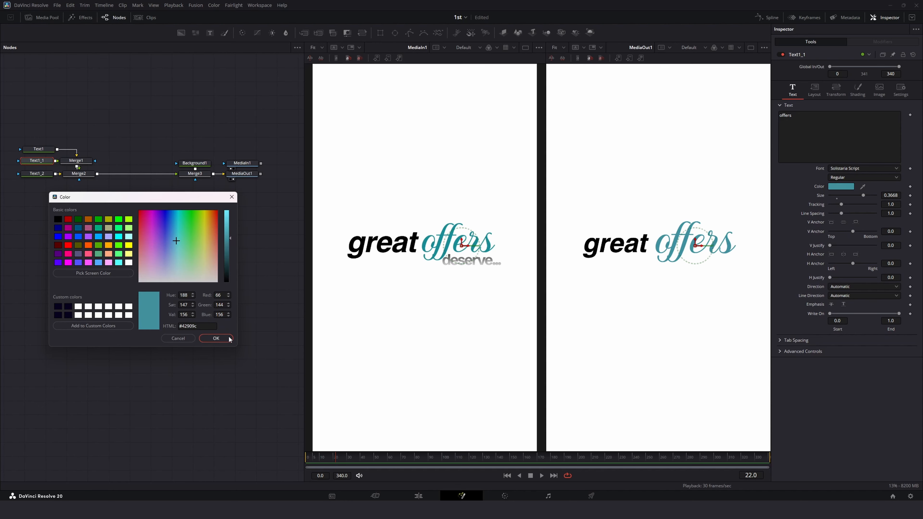
left_click(216, 338)
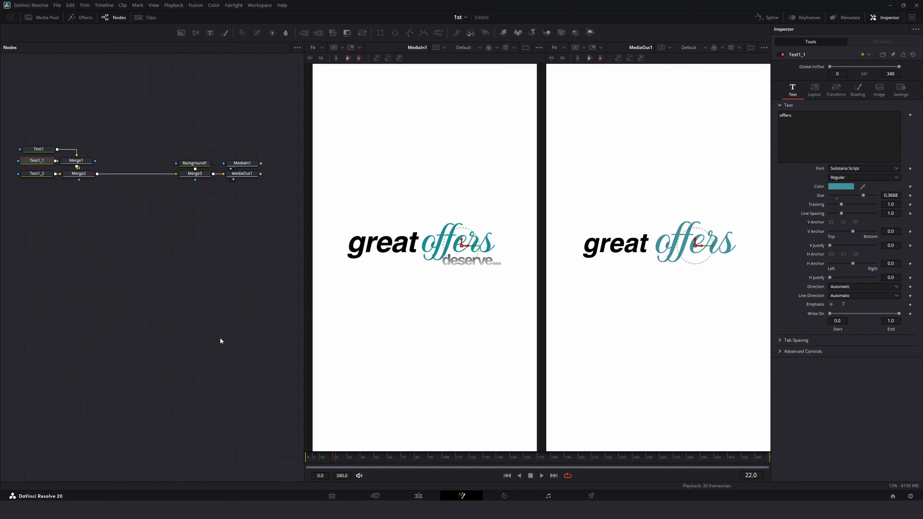
Step: Nudge the "offers" text slightly left to a center X of about 0.659
left_click(817, 97)
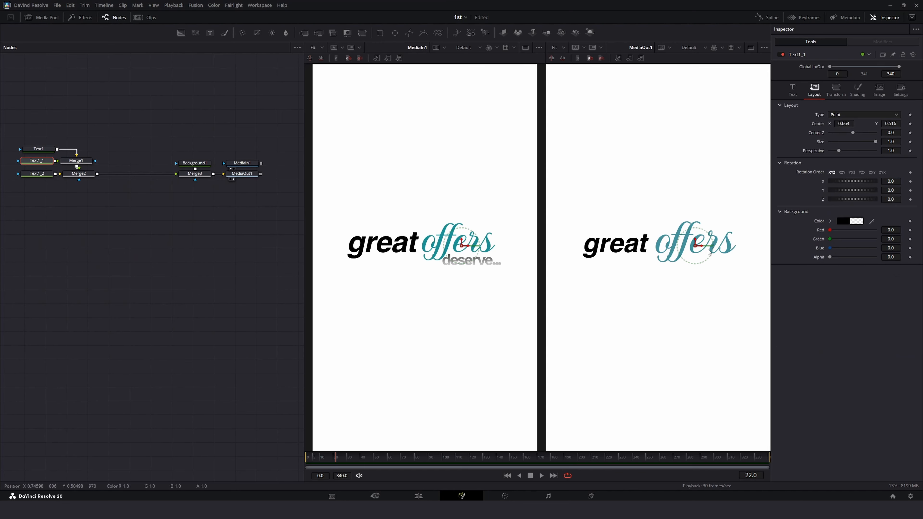
left_click_drag(702, 248, 700, 248)
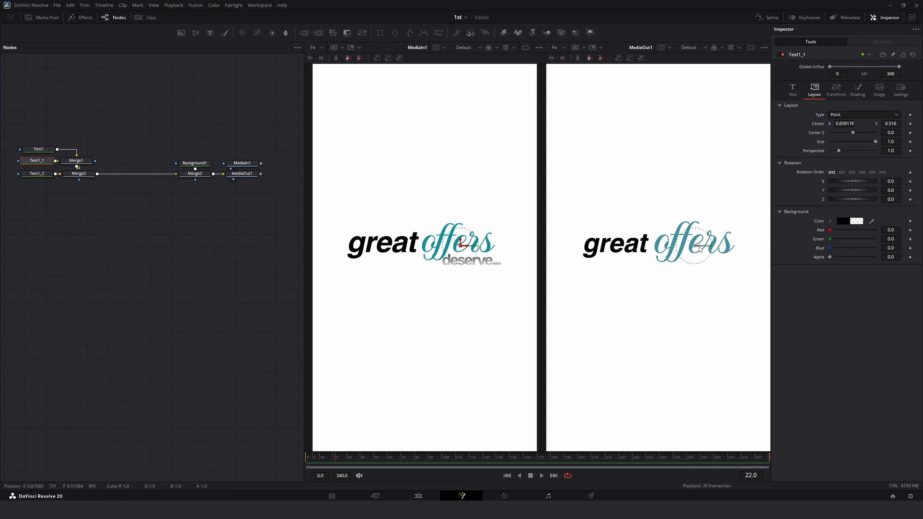
left_click(764, 47)
left_click(188, 260)
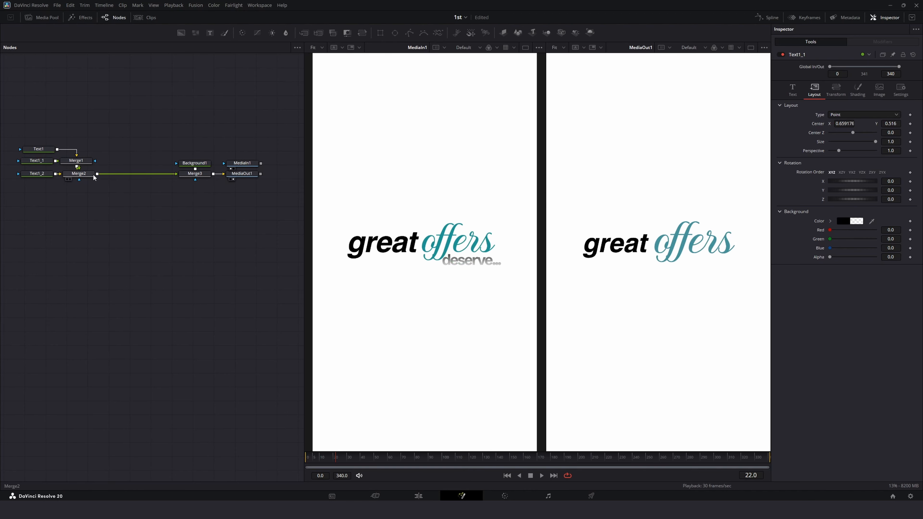
Step: Change the third text node's text to "deserves"
left_click(38, 173)
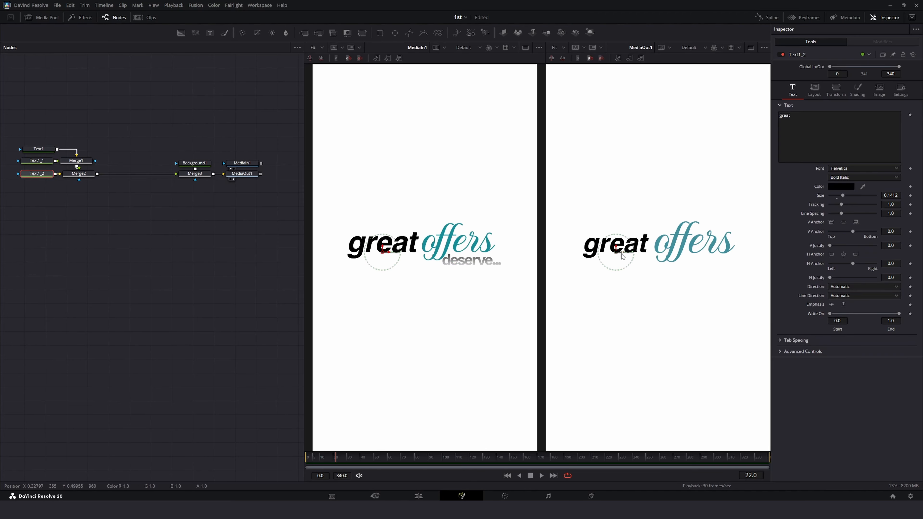
left_click_drag(622, 256, 710, 276)
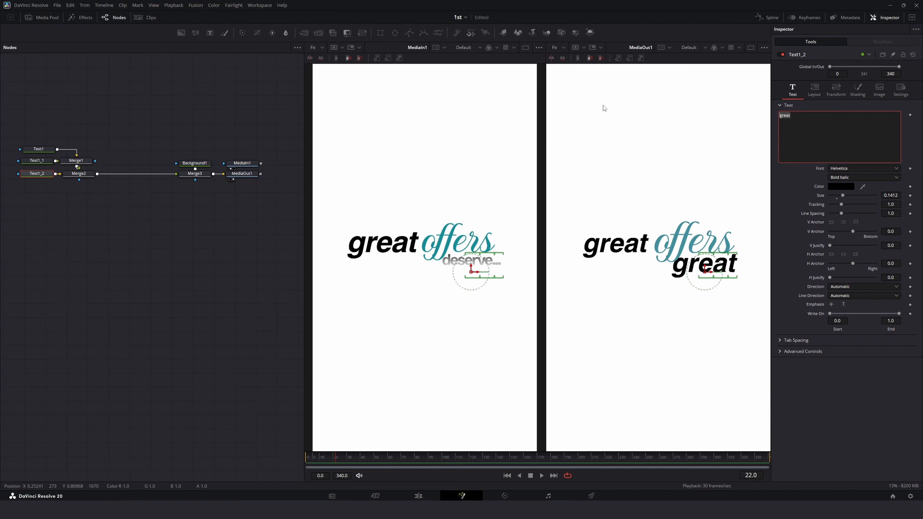
type("deserve")
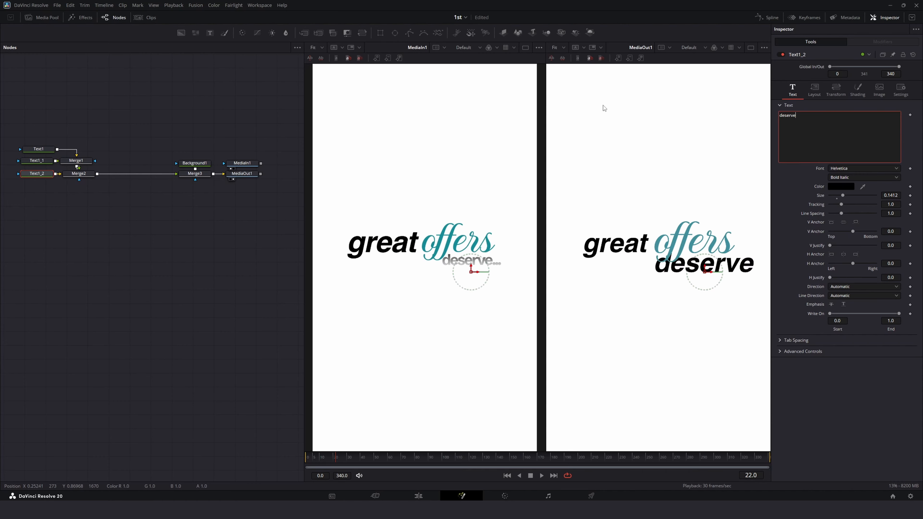
type("s")
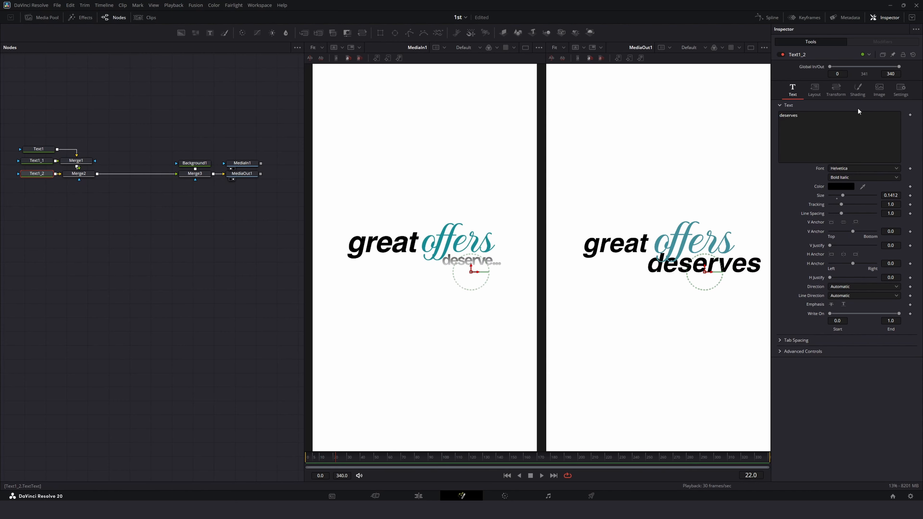
Step: Switch the "deserves" fill shading to a gradient and move its gradient stop to the opposite end
left_click(857, 91)
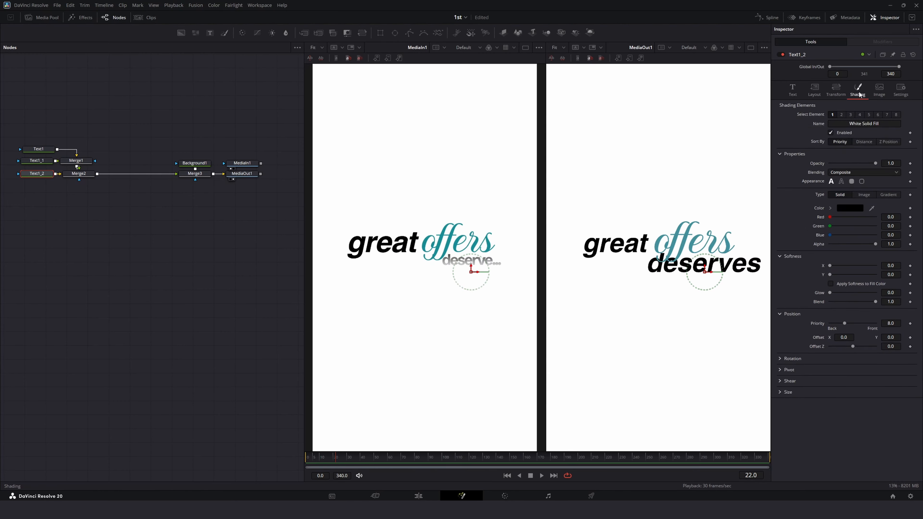
left_click(891, 194)
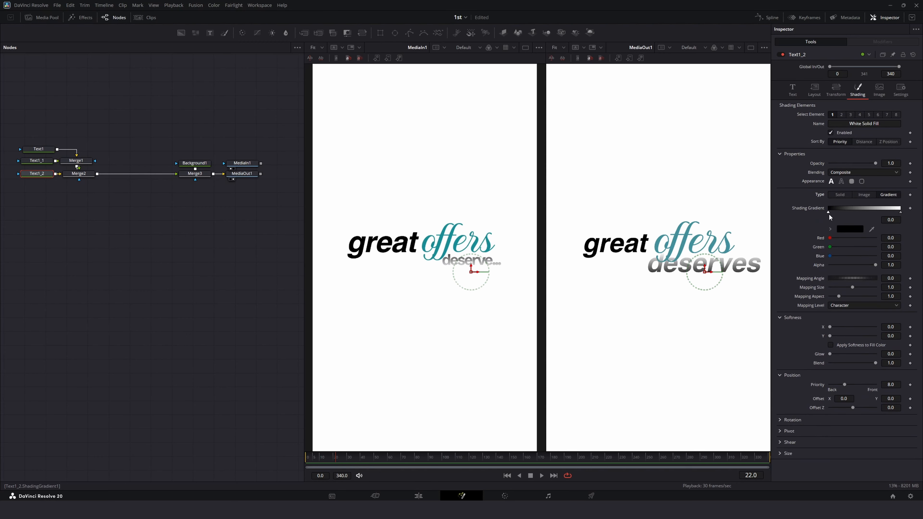
left_click_drag(828, 212, 900, 212)
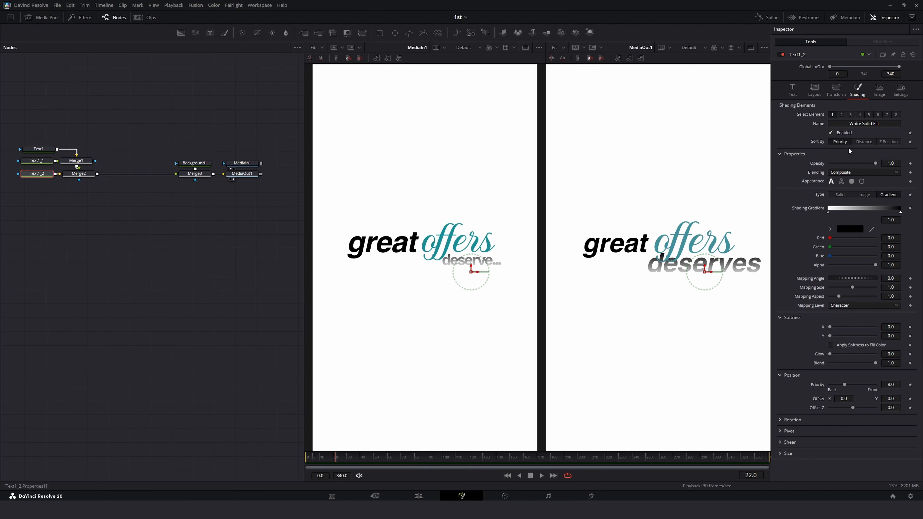
Step: Set the "deserves" text size to 0.0811, font style to Bold, and tracking to 0.943
left_click(793, 90)
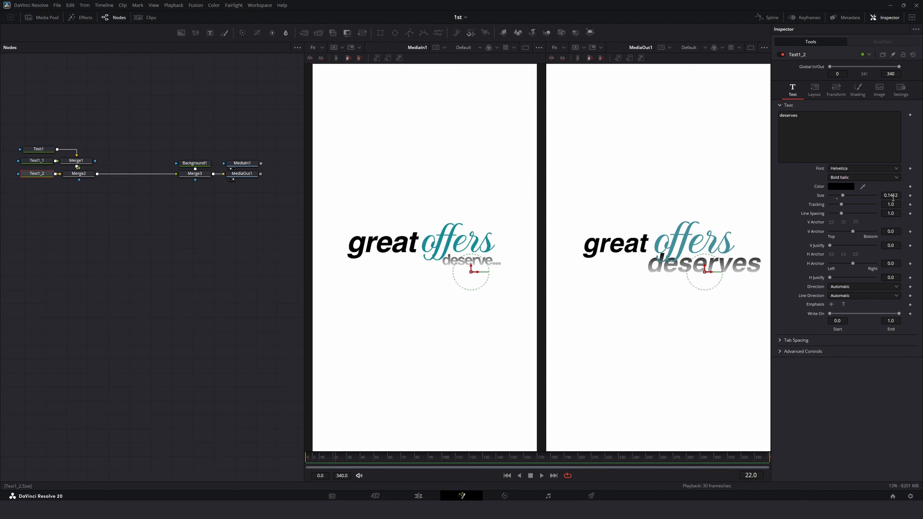
left_click_drag(890, 195, 867, 195)
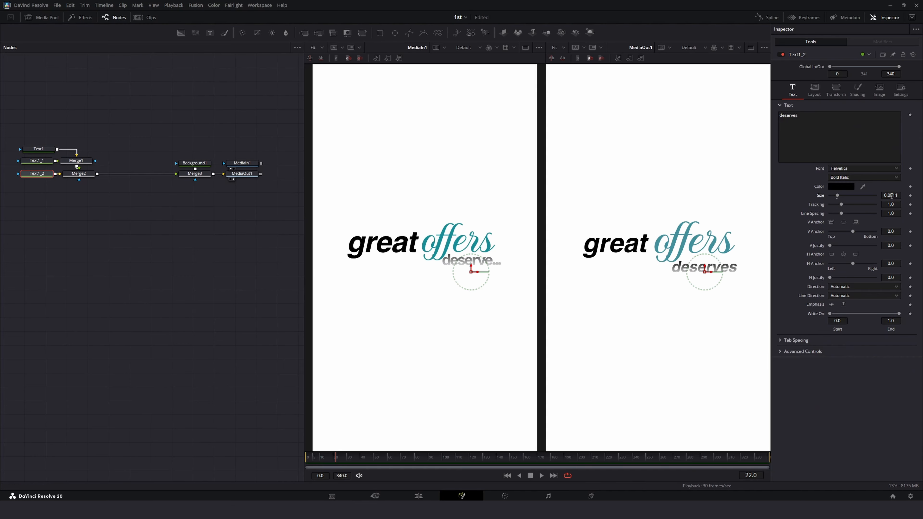
left_click(843, 178)
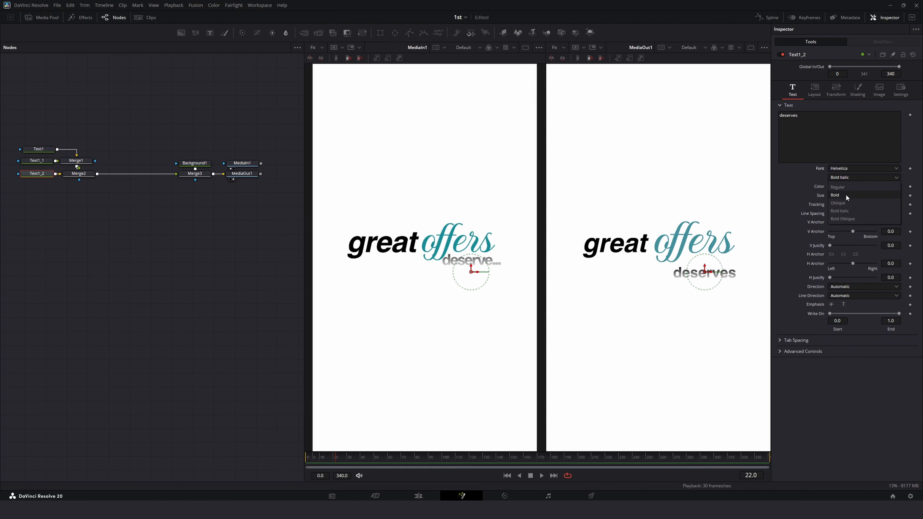
left_click(845, 196)
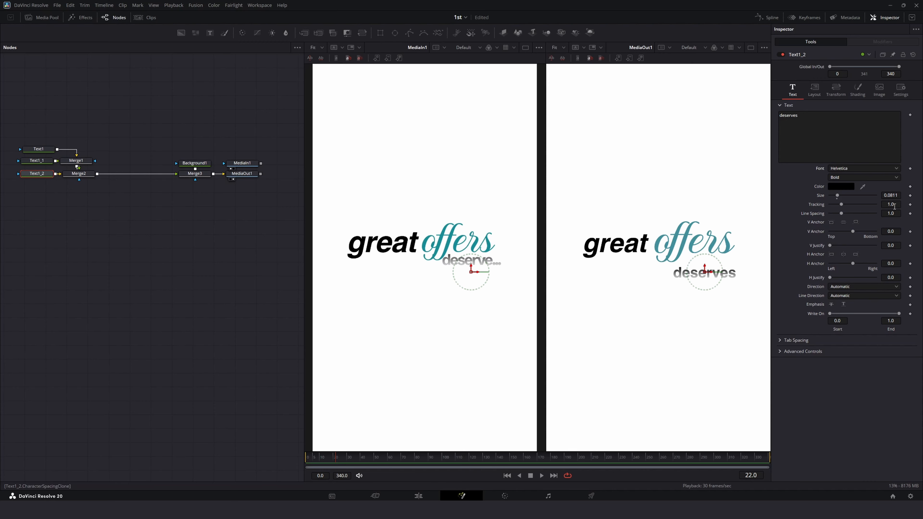
left_click_drag(891, 204, 887, 204)
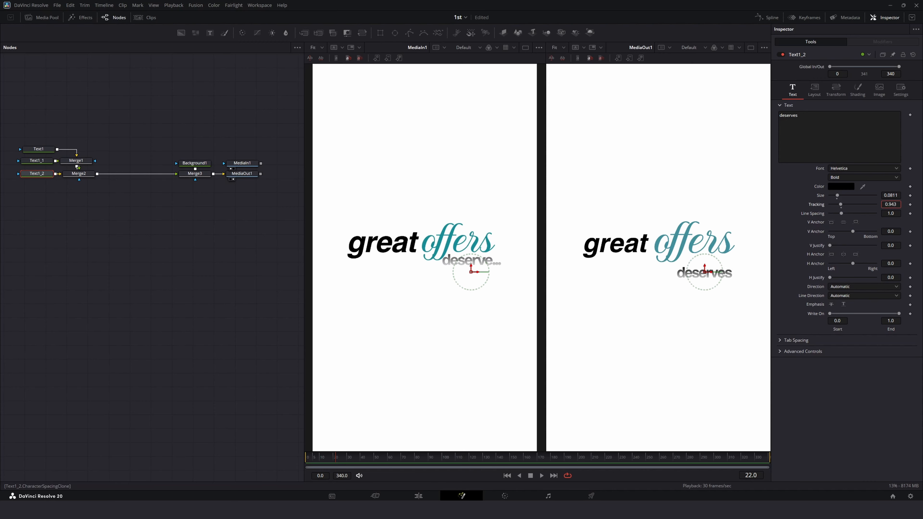
Step: Position the "deserves" text under "offers" at a center of about 0.719, 0.476
left_click(814, 90)
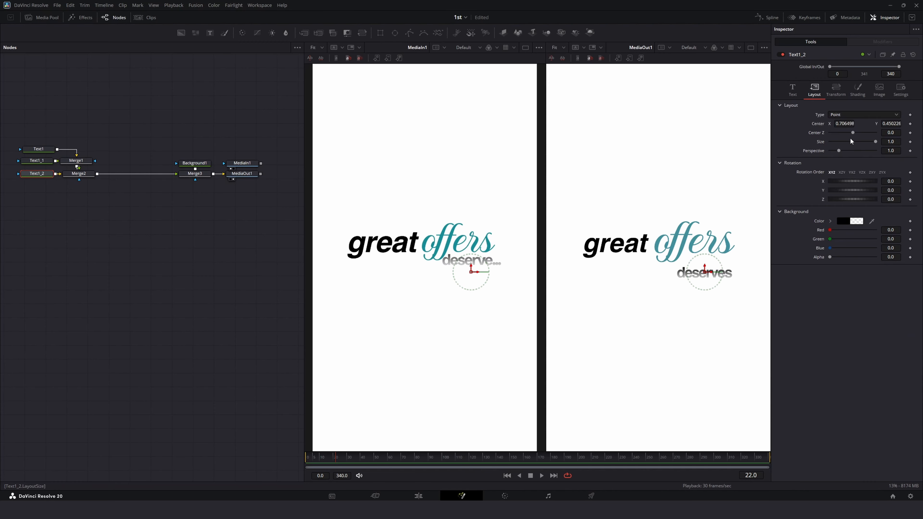
left_click_drag(848, 122, 872, 126)
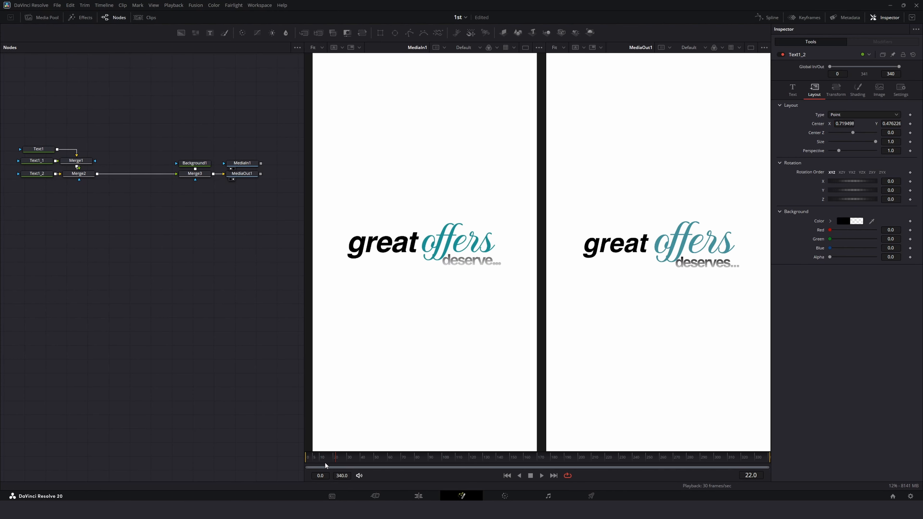
Step: Animate the "great" text's opacity from 0 at frame 0 to 1.0 at frame 8
left_click(42, 149)
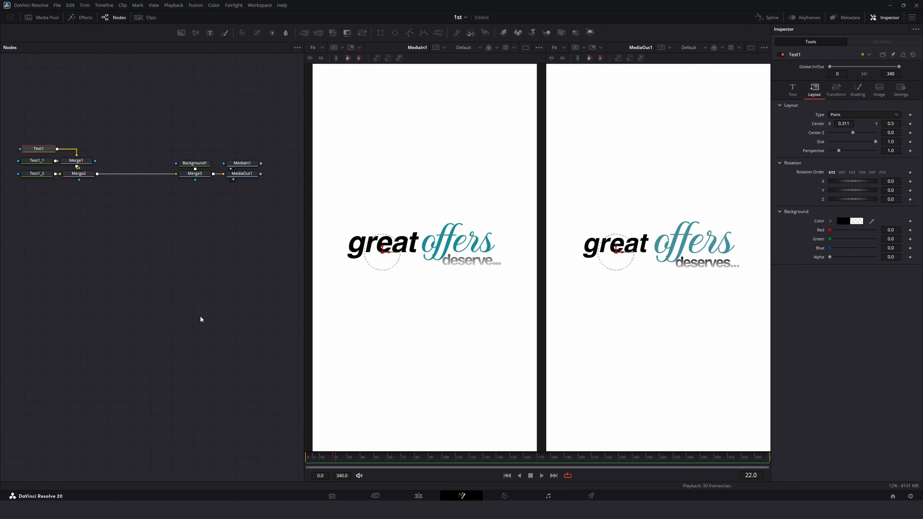
left_click_drag(348, 457, 63, 469)
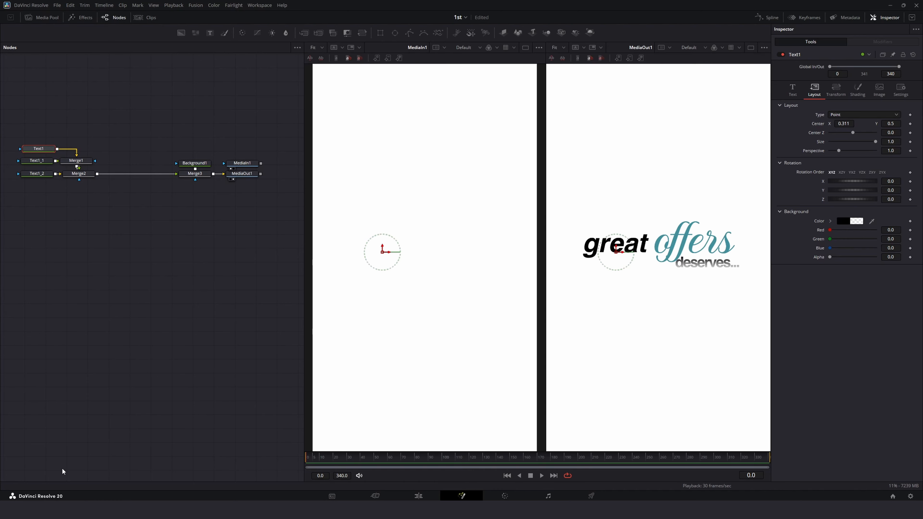
left_click(792, 89)
left_click(858, 89)
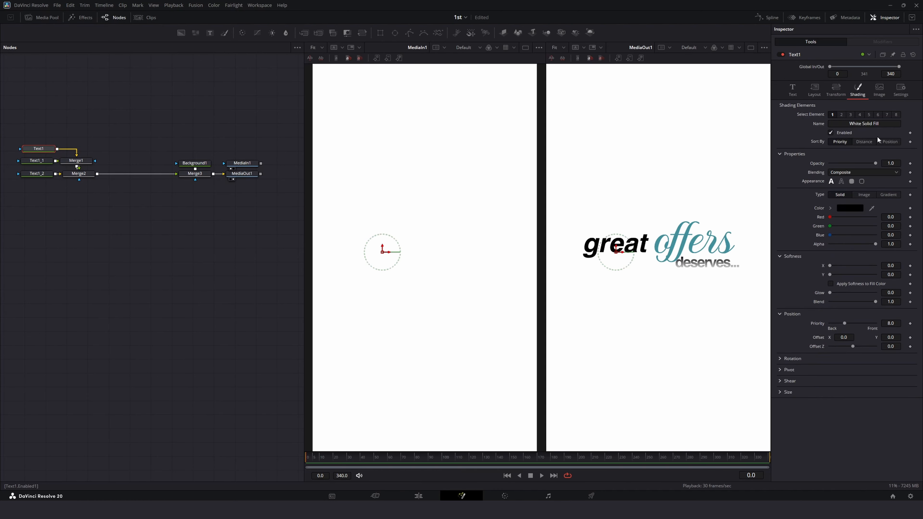
left_click(910, 163)
left_click_drag(318, 464, 317, 464)
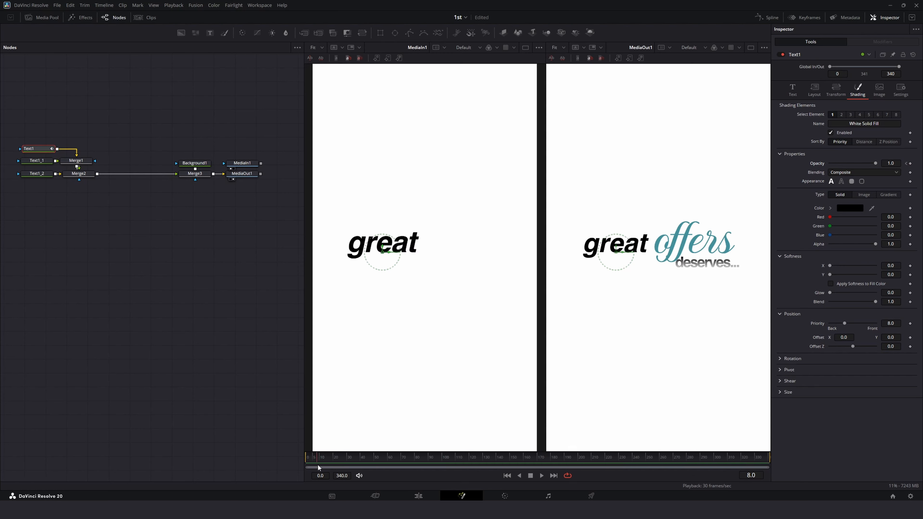
left_click(910, 163)
left_click(906, 164)
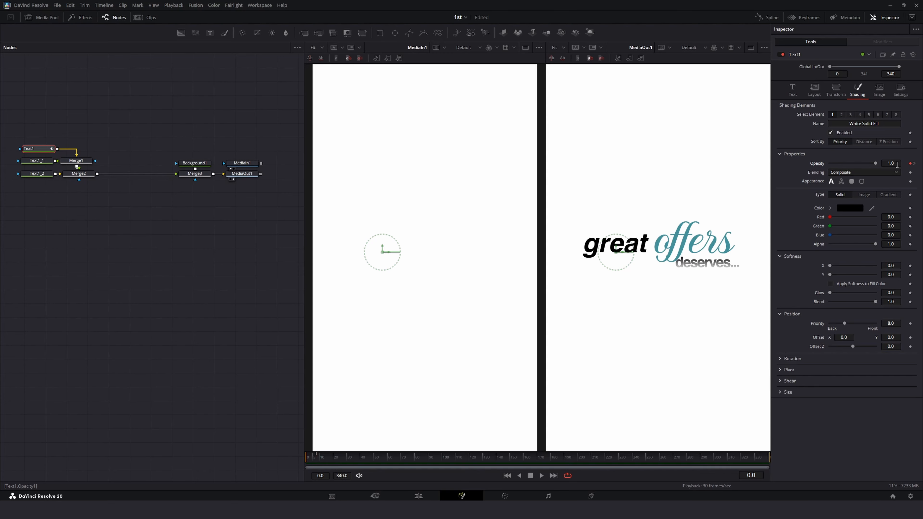
left_click_drag(876, 165, 829, 163)
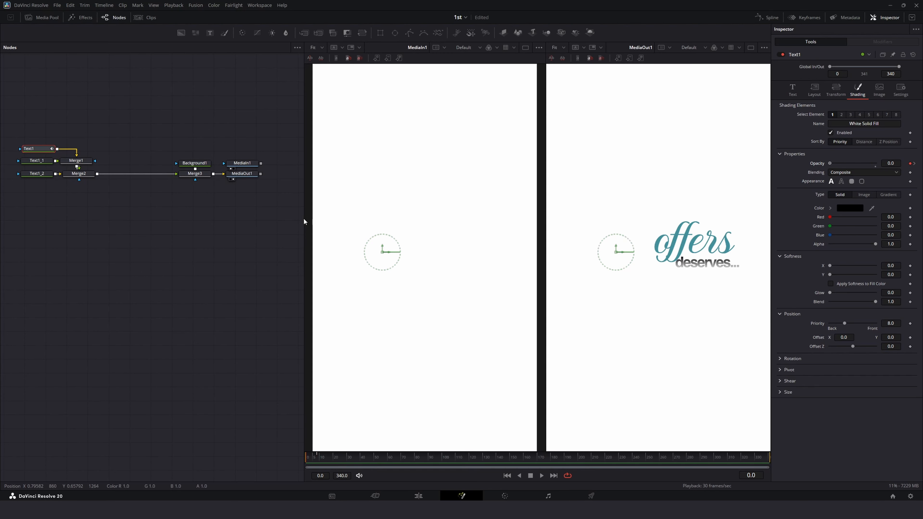
Step: Animate the "offers" text's opacity from 0 at frame 8 to 1.0 at frame 16
left_click(318, 460)
left_click(28, 163)
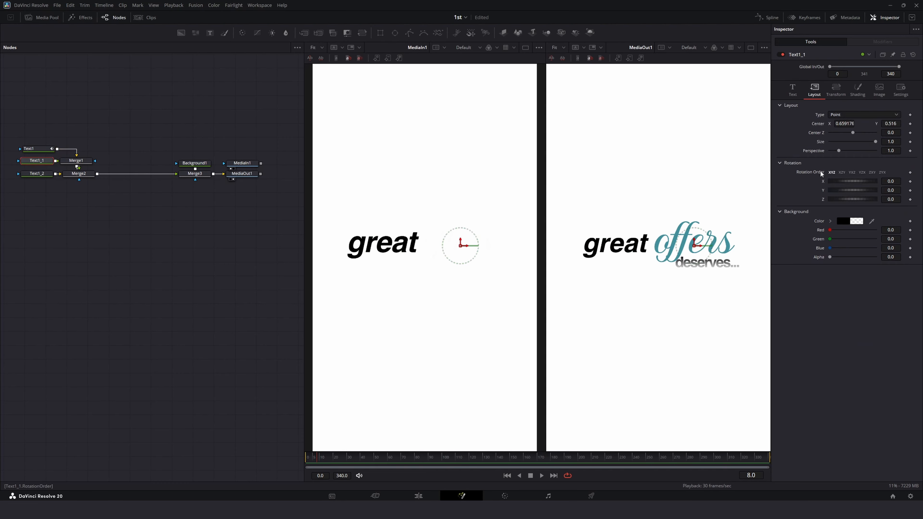
left_click(856, 90)
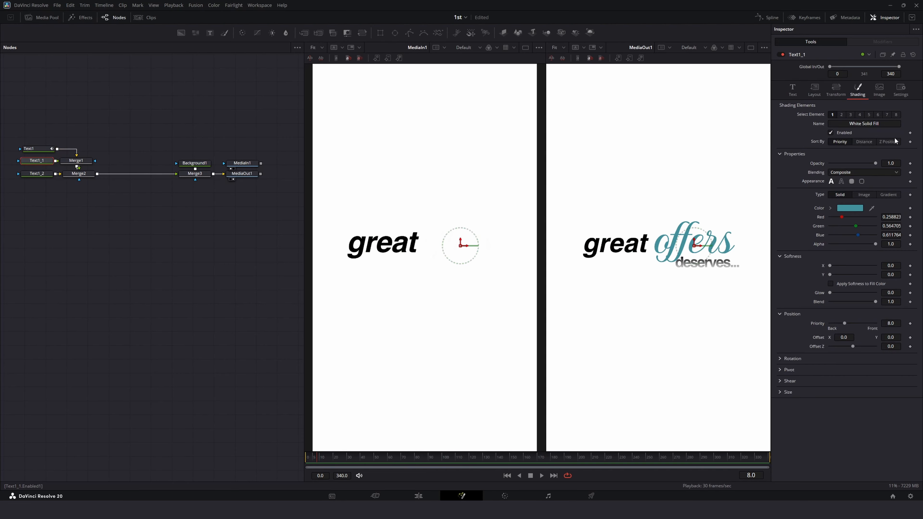
left_click(909, 163)
left_click(328, 462)
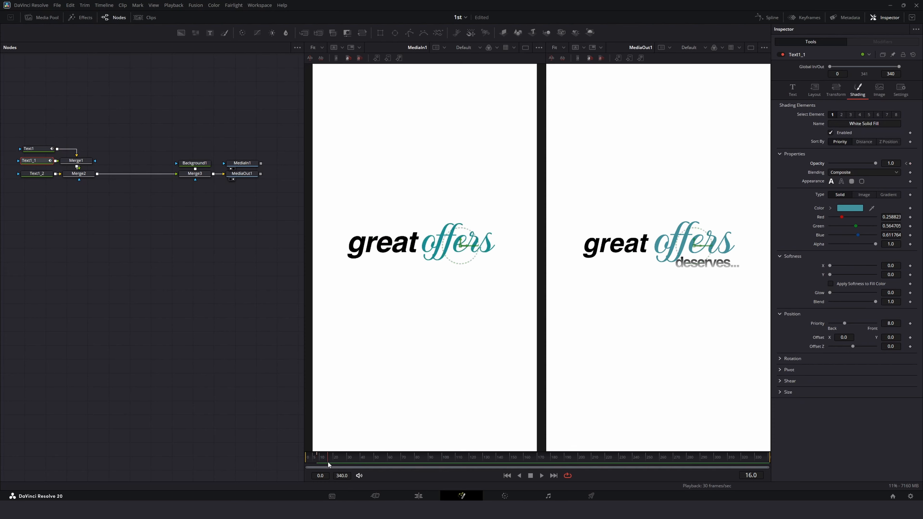
left_click(905, 163)
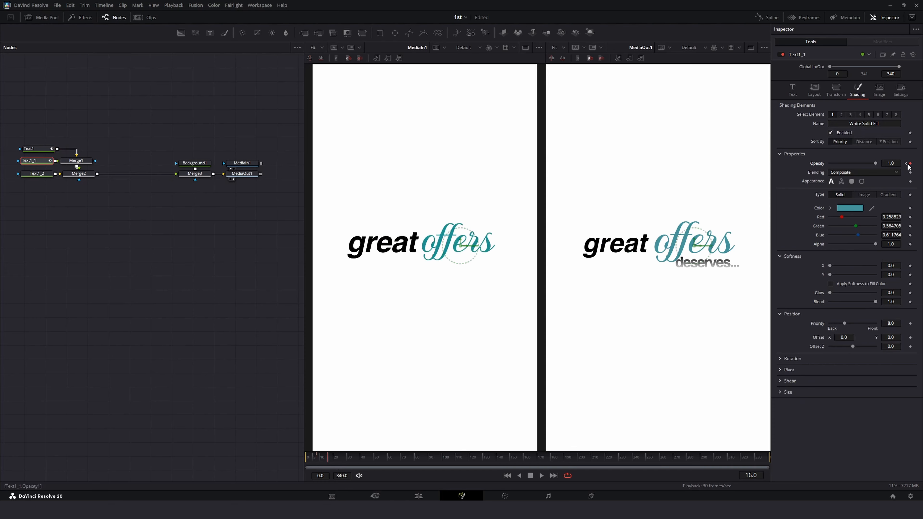
left_click_drag(874, 163, 199, 205)
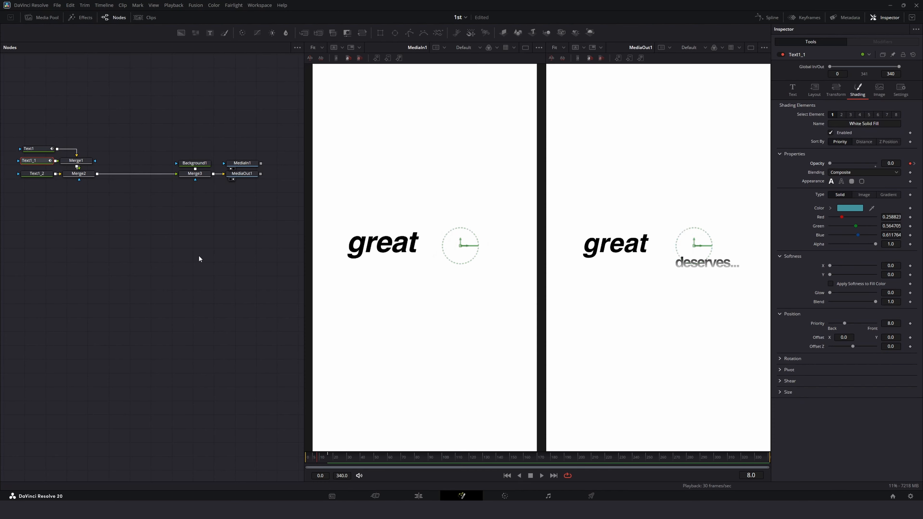
Step: Keyframe the "deserves" text's opacity so it fades in between frame 16 and 1.0 at frame 24
left_click(26, 174)
left_click(328, 461)
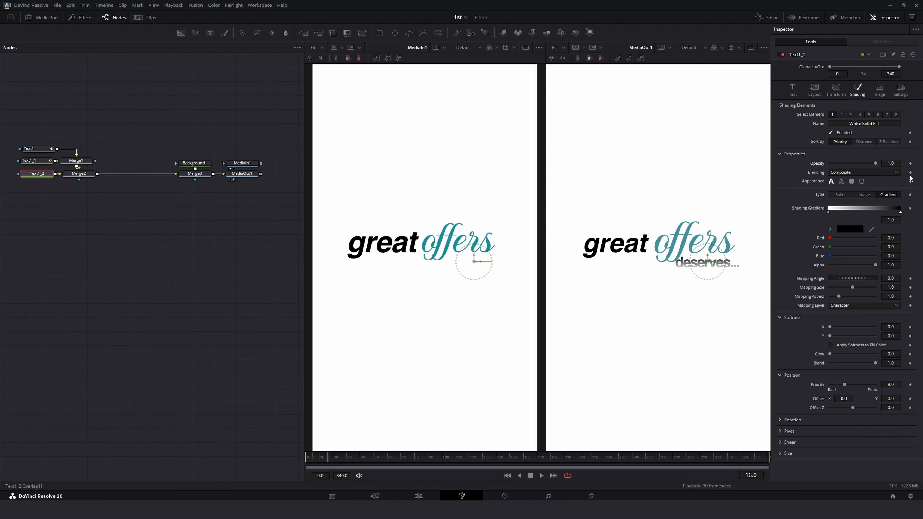
left_click(909, 164)
left_click(344, 459)
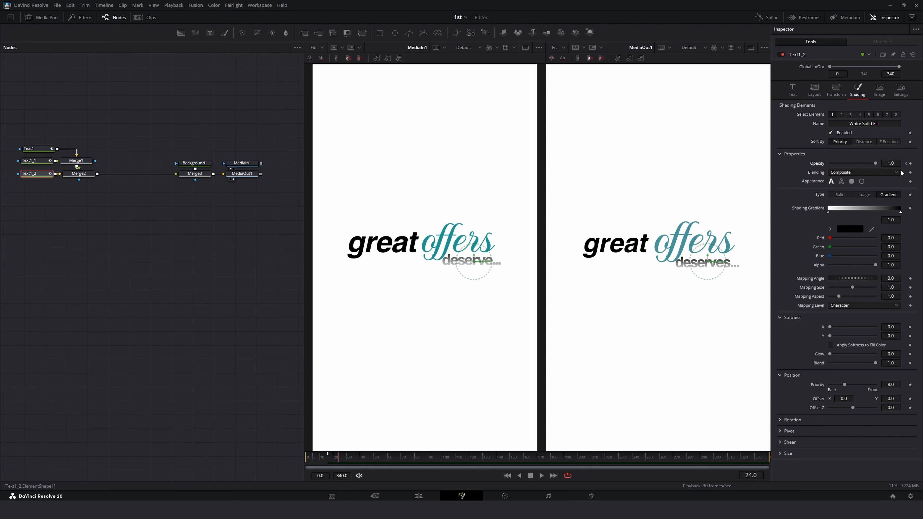
left_click(906, 163)
left_click_drag(875, 163, 803, 177)
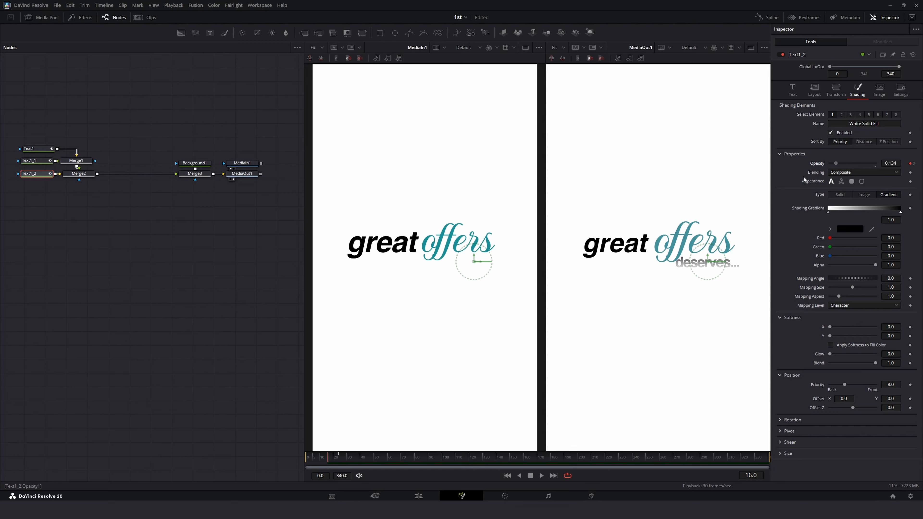
Step: Play back the composition from the start to review the staggered text fade-ins
left_click(249, 393)
left_click_drag(329, 461, 213, 450)
key("space")
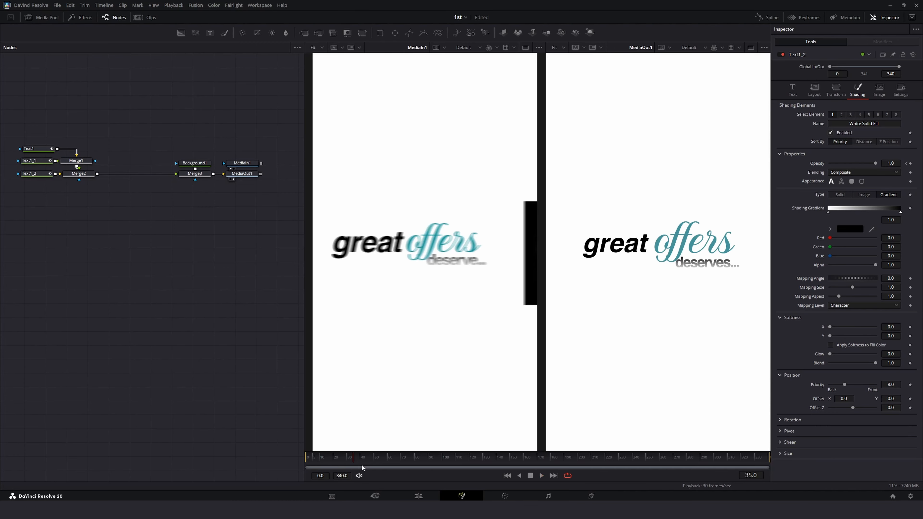
left_click_drag(326, 462, 237, 455)
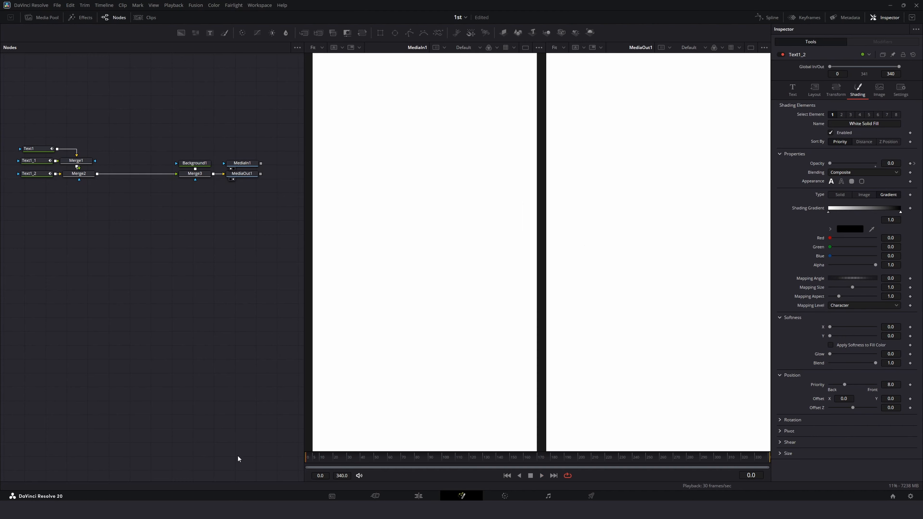
key("space")
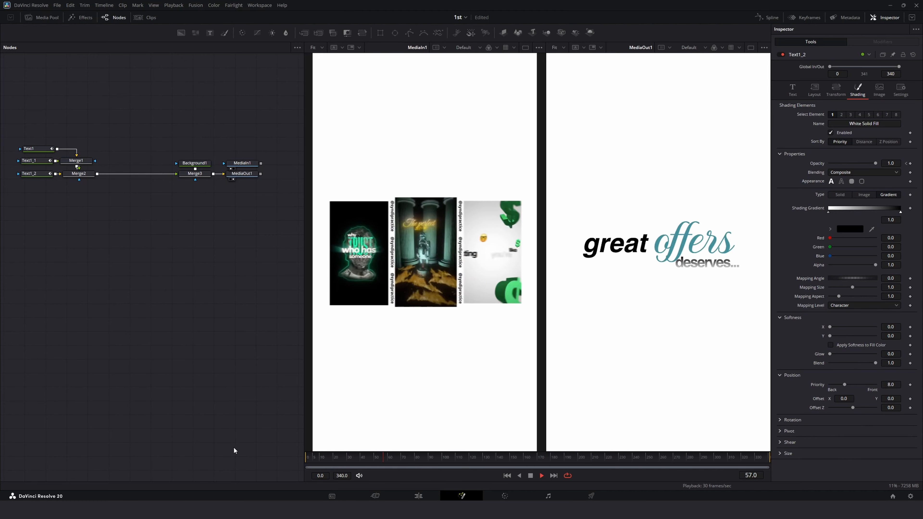
key("space")
Step: Select the three text nodes and their two merges and wrap them in an Underlay
mouse_move(193, 241)
left_mouse_down()
mouse_move(104, 226)
mouse_move(144, 242)
left_mouse_up()
left_click_drag(65, 153, 187, 194)
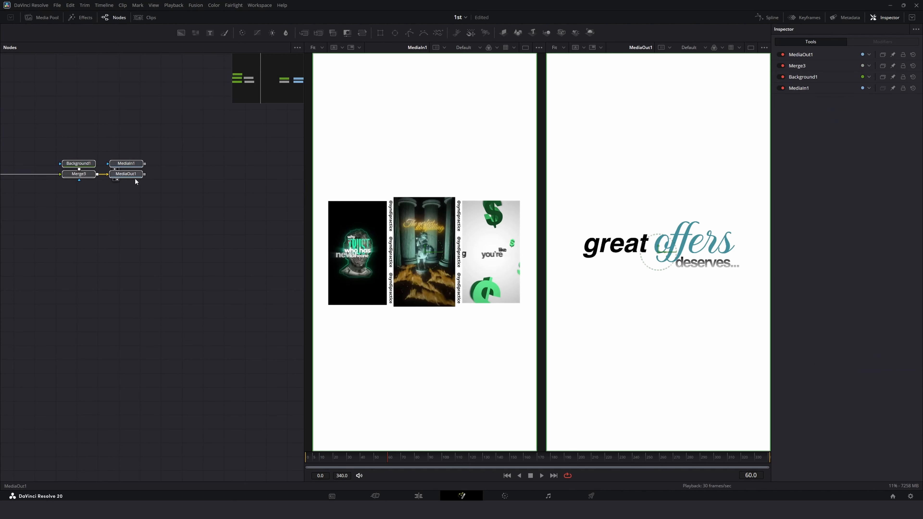
left_click_drag(128, 174, 288, 174)
left_click_drag(129, 229, 258, 259)
left_click_drag(100, 242, 143, 248)
left_click_drag(50, 151, 200, 250)
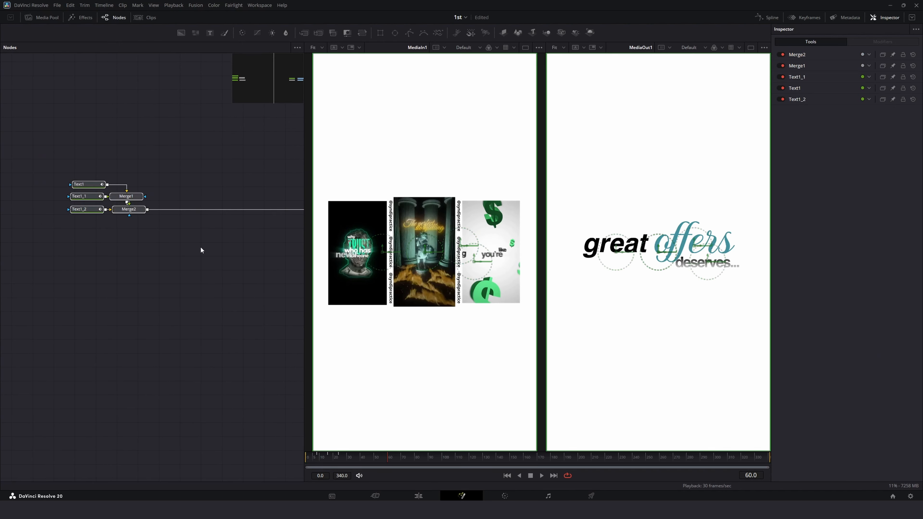
key("shift+space")
type("undert")
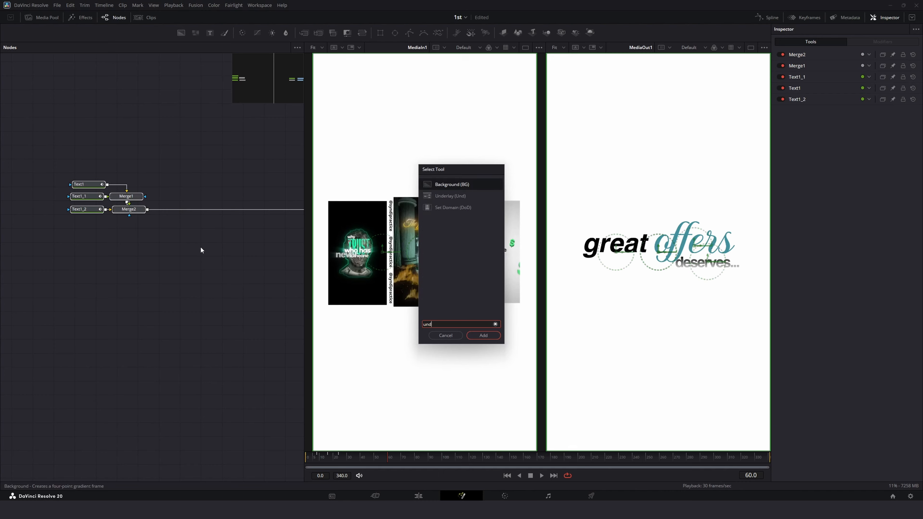
key("Return")
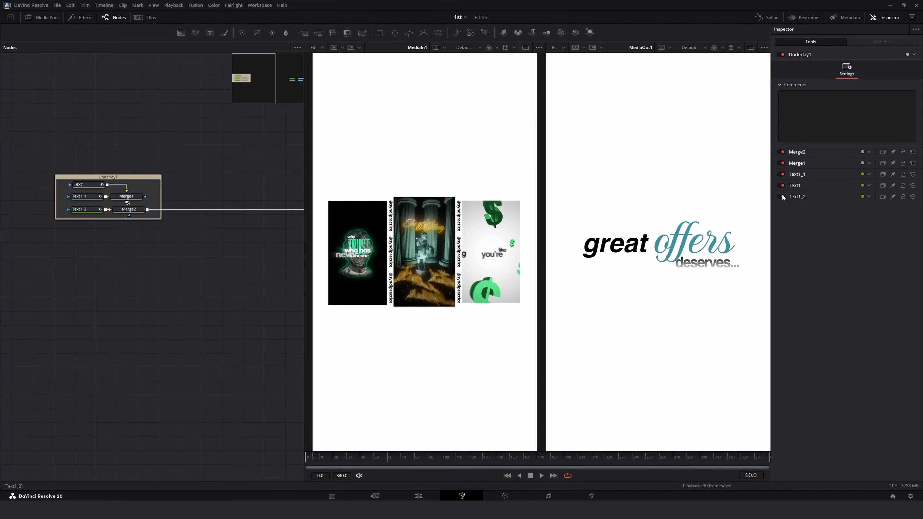
Step: Rename the underlay as texts
left_click(800, 59)
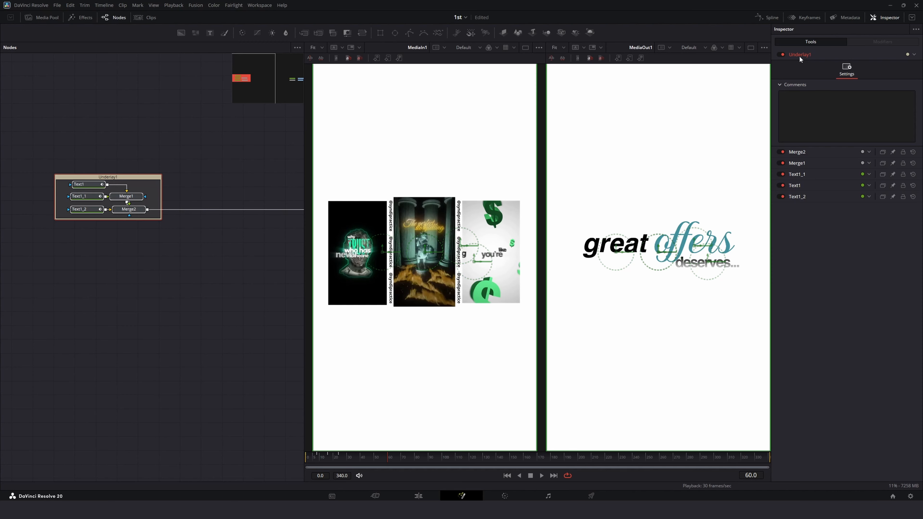
key("F2")
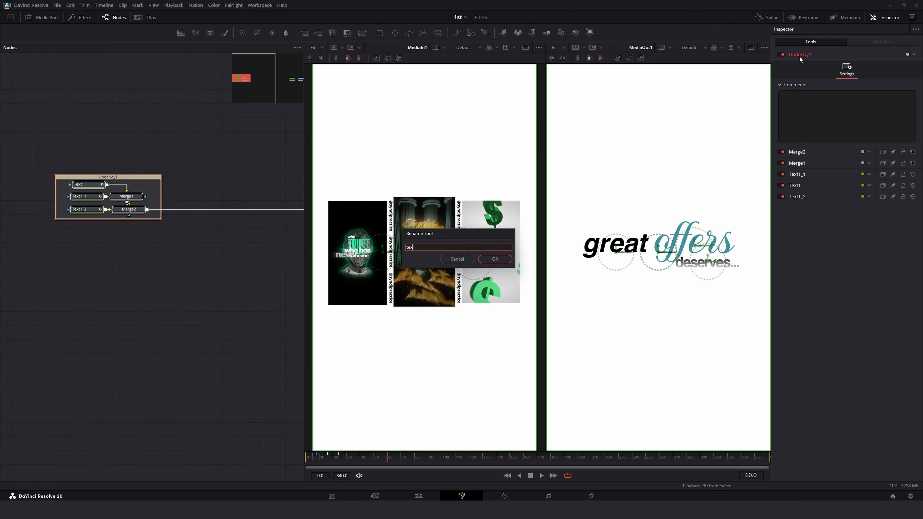
key("Return")
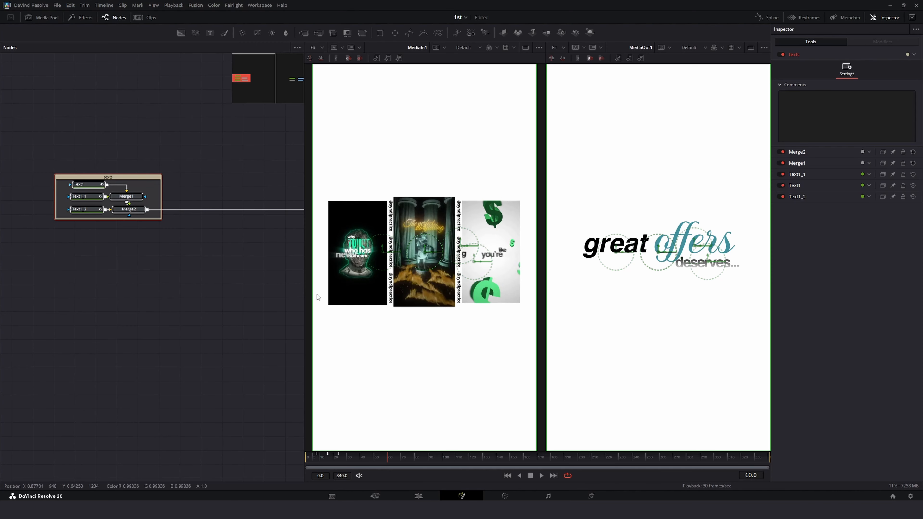
Step: Play back the animation from the first frame to review it
left_click_drag(170, 337, 100, 336)
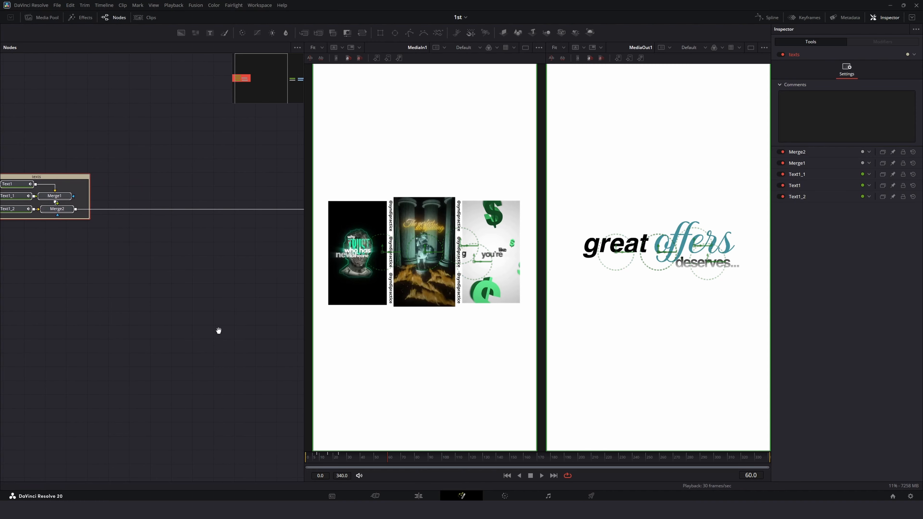
left_click_drag(218, 331, 207, 333)
scroll(207, 333, "up", 1)
scroll(206, 337, "down", 1)
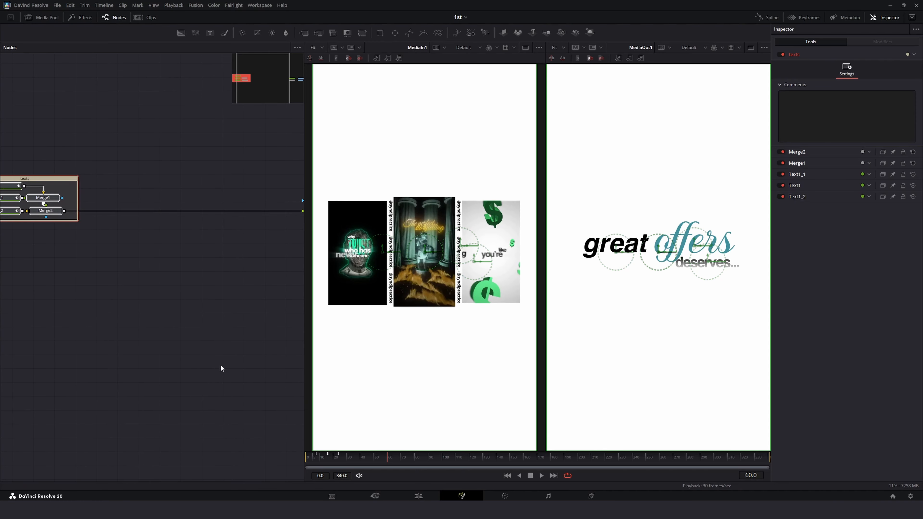
left_click_drag(338, 459, 398, 460)
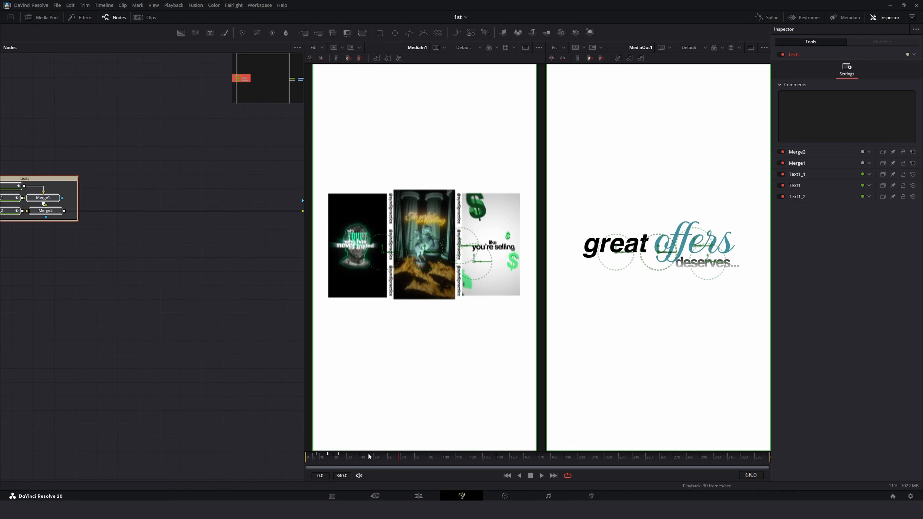
left_click_drag(336, 458, 309, 459)
key("space")
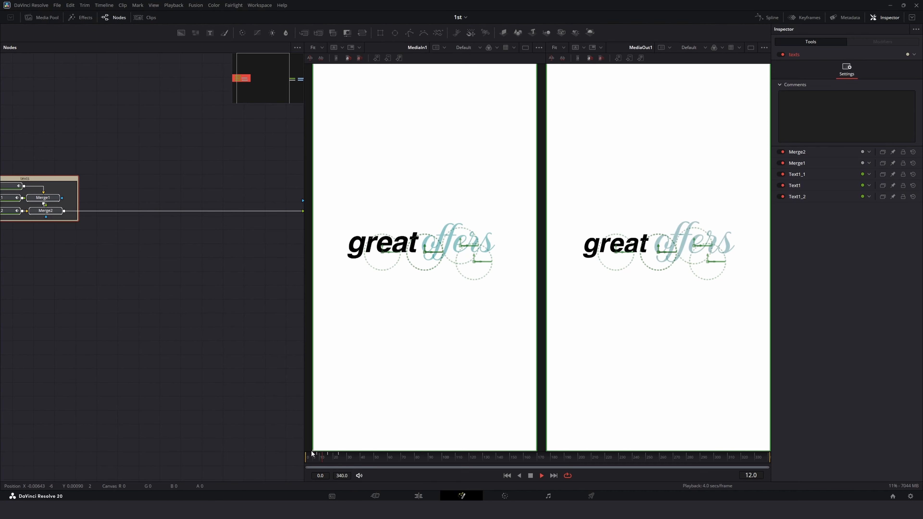
left_click(312, 451)
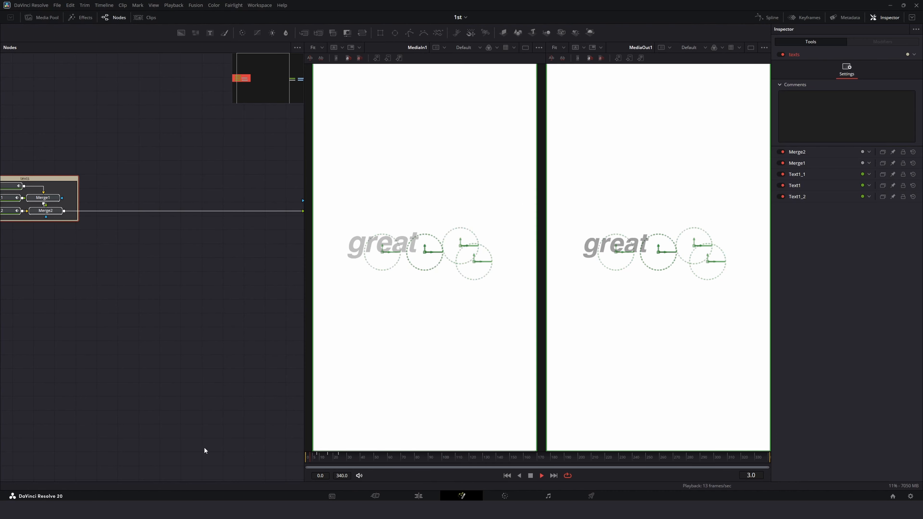
key("space")
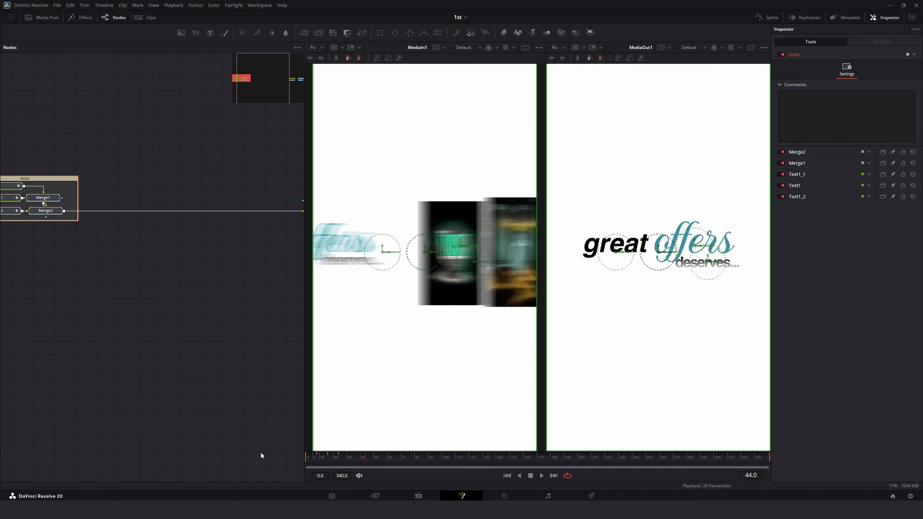
Step: Insert a Transform node after the text merge and keyframe its center X at 0.5 on frame 27 and -0.504 on frame 60
left_click_drag(362, 33, 102, 210)
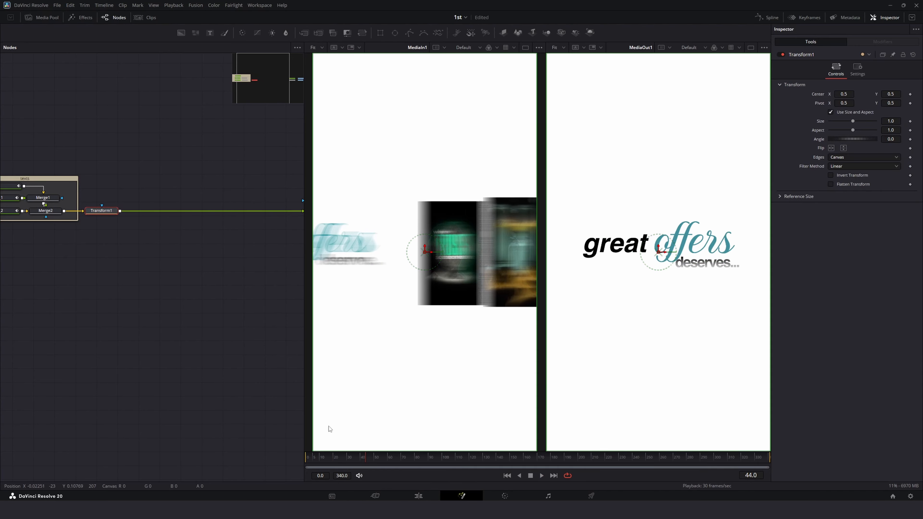
left_click(346, 457)
left_click_drag(345, 457, 342, 458)
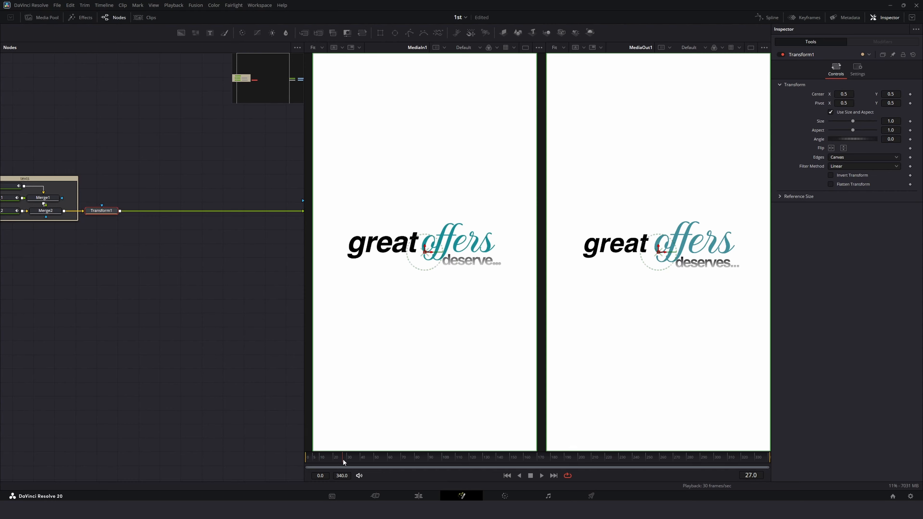
left_click(909, 95)
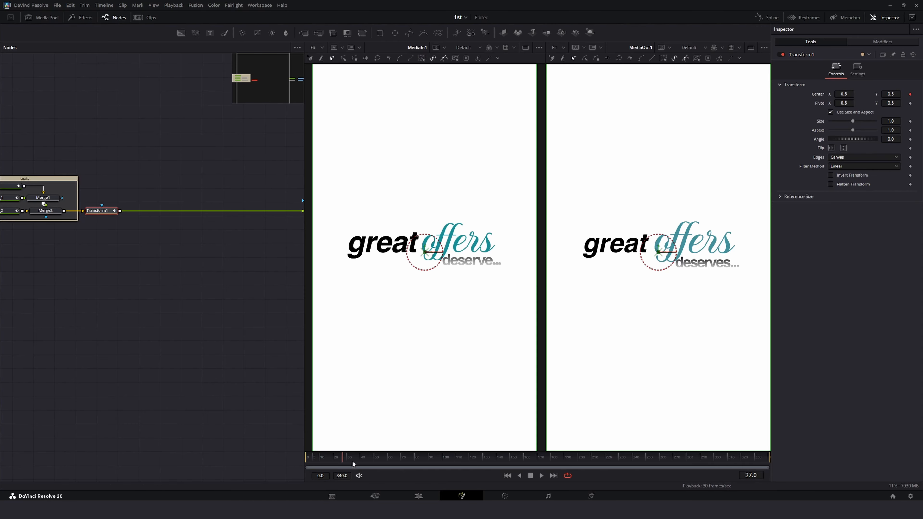
left_click_drag(351, 463, 387, 467)
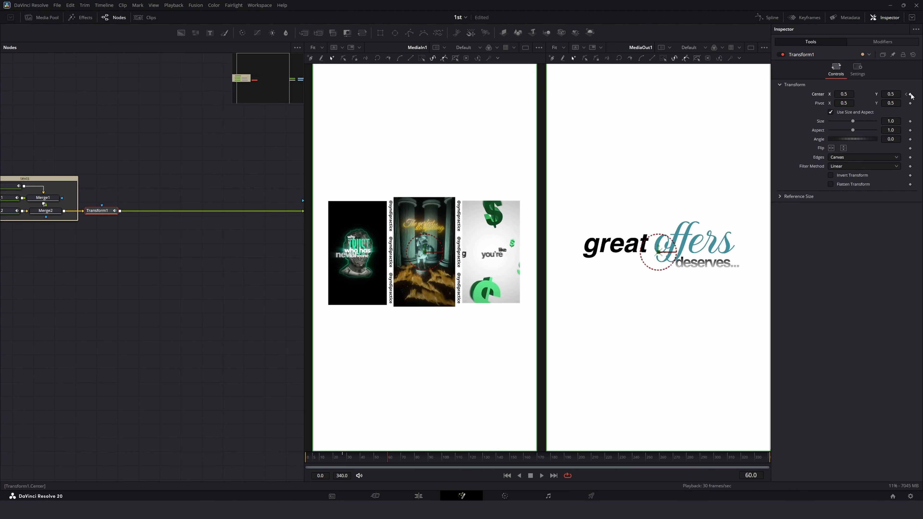
left_click_drag(854, 98, 812, 98)
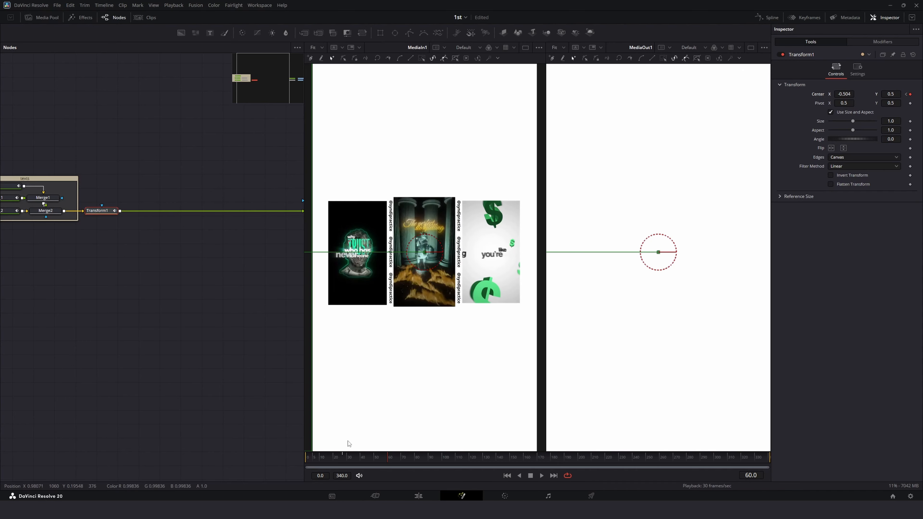
Step: Open the Transform center curve in the spline editor, flatten its keyframes and set the ease in to 61.6
left_click(333, 459)
key("space")
key("space")
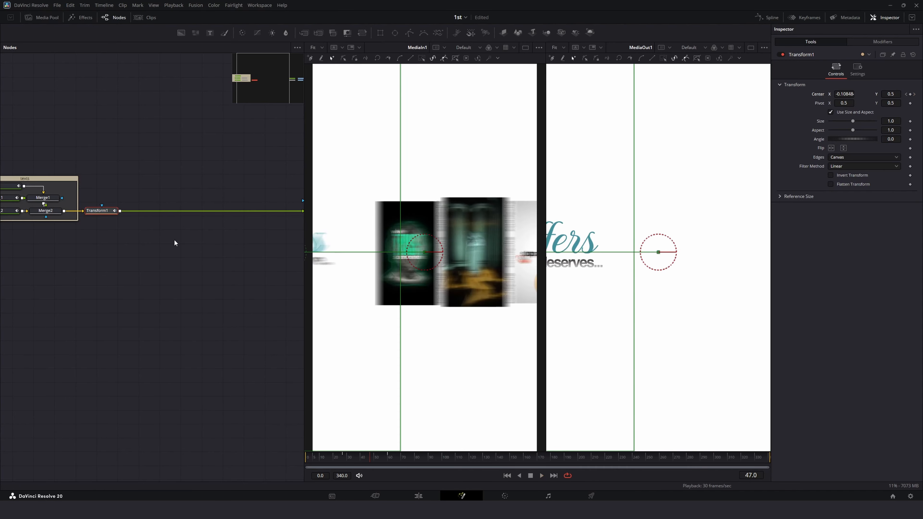
left_click(767, 17)
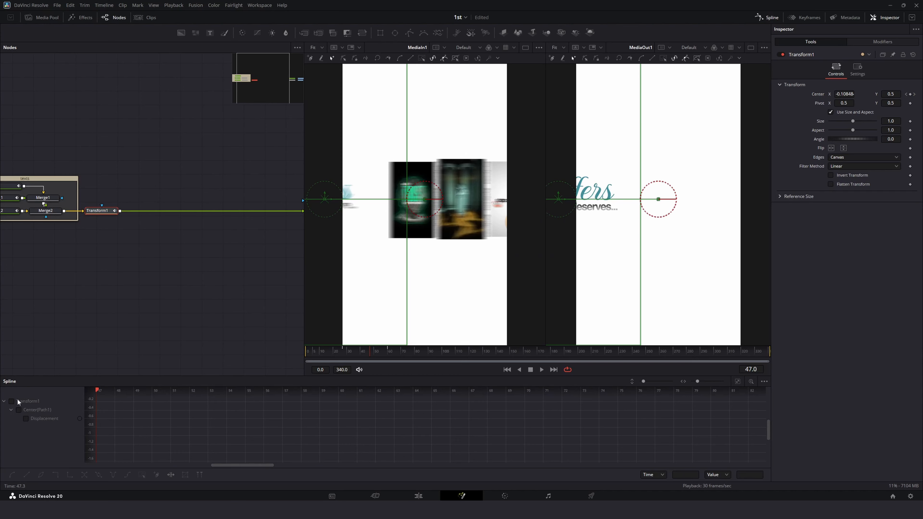
left_click(11, 401)
left_click(737, 381)
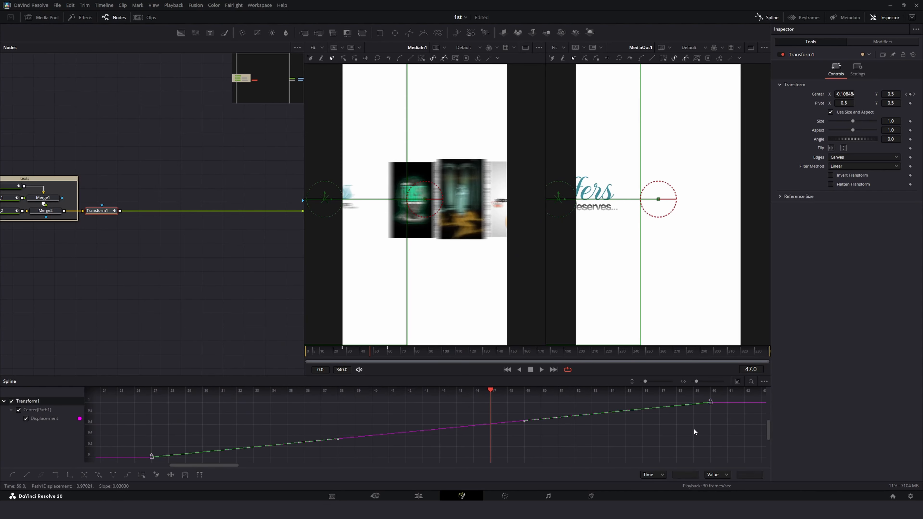
key("t")
key("f")
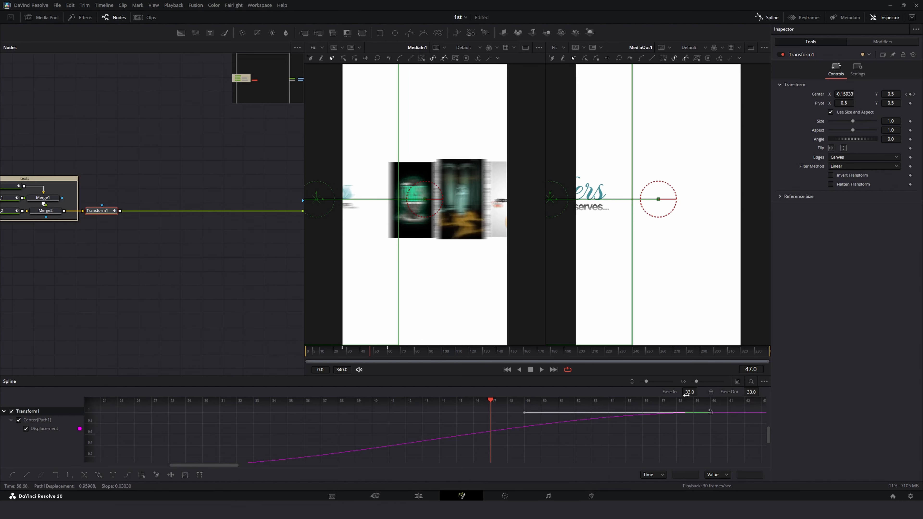
left_click_drag(689, 392, 704, 391)
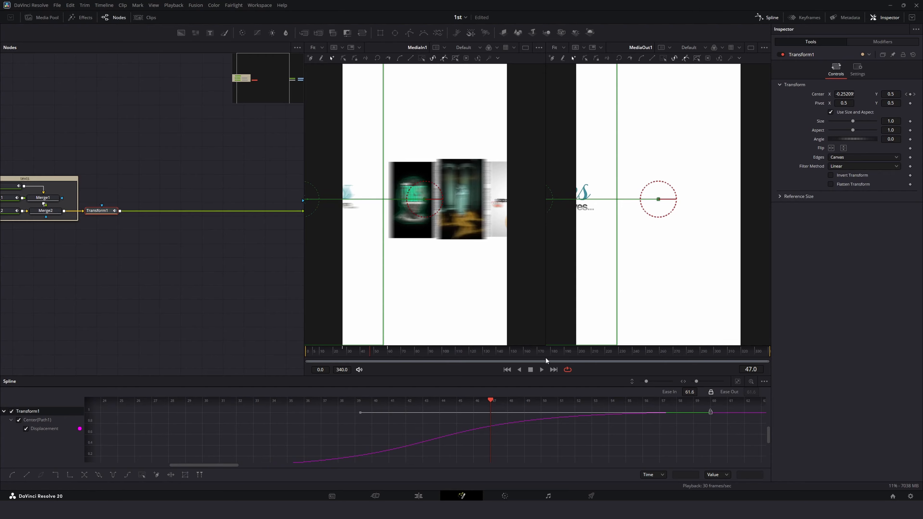
Step: Preview the slide-out and raise the center keyframes' ease in to 64.4
left_click_drag(542, 354, 285, 357)
key("space")
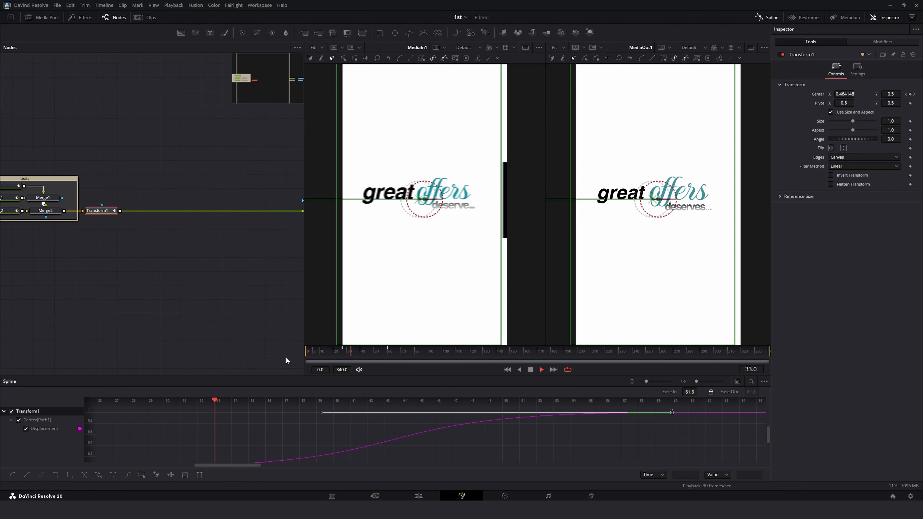
left_click(332, 356)
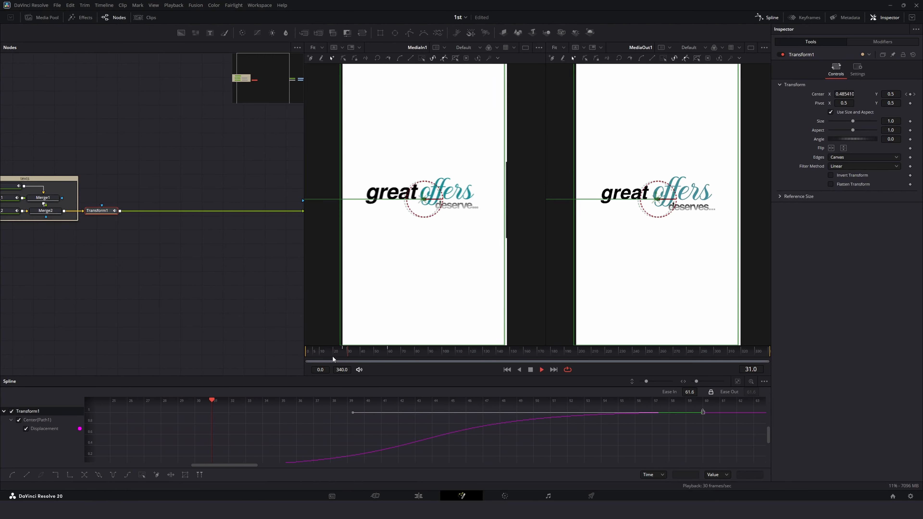
left_click_drag(347, 356, 392, 356)
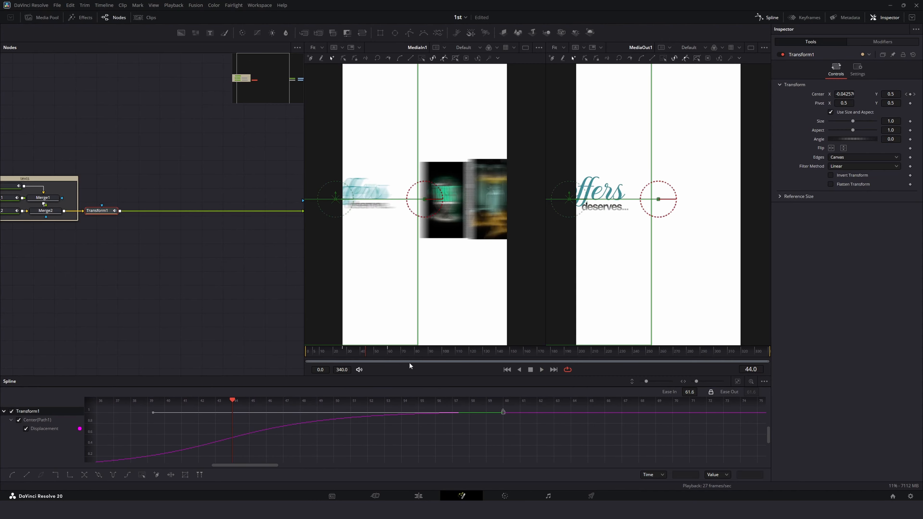
left_click_drag(689, 391, 695, 391)
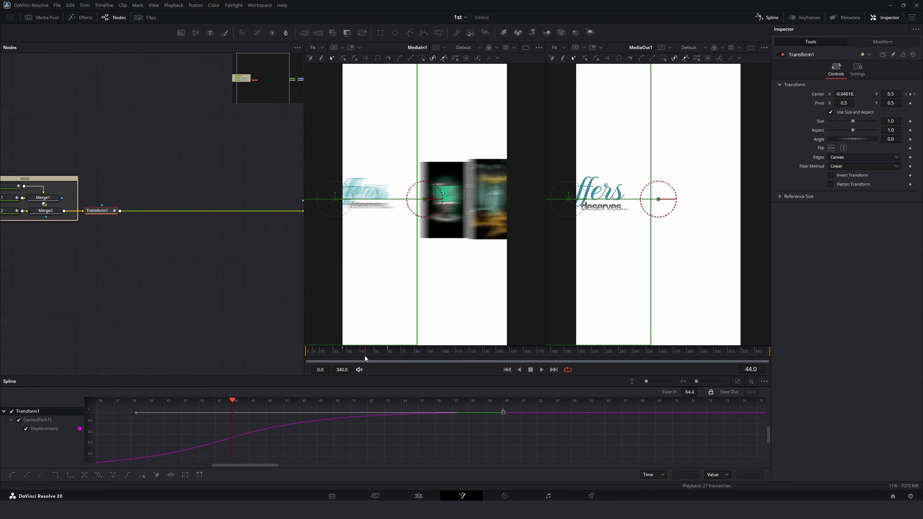
Step: Close the spline editor and play back the full animation from the start
left_click(342, 353)
key("space")
left_click_drag(342, 354, 383, 354)
left_click(766, 17)
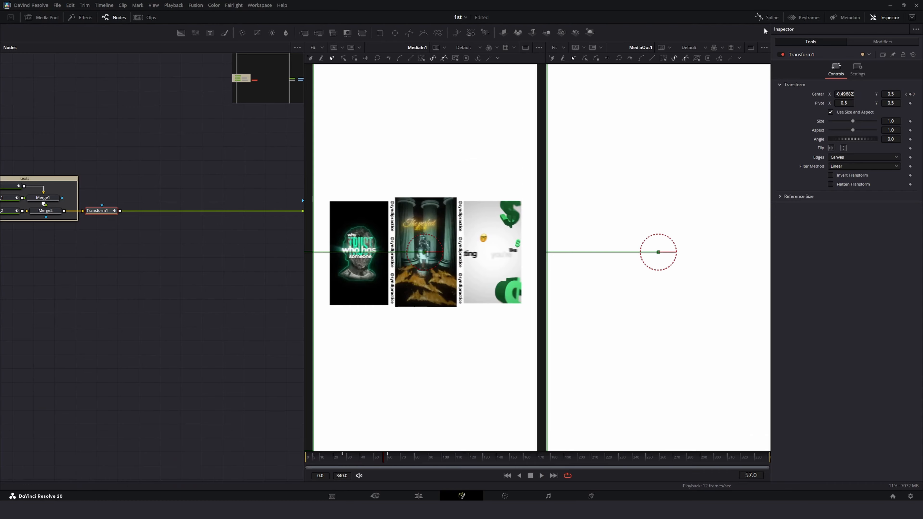
left_click(128, 272)
left_click_drag(355, 458, 142, 463)
key("space")
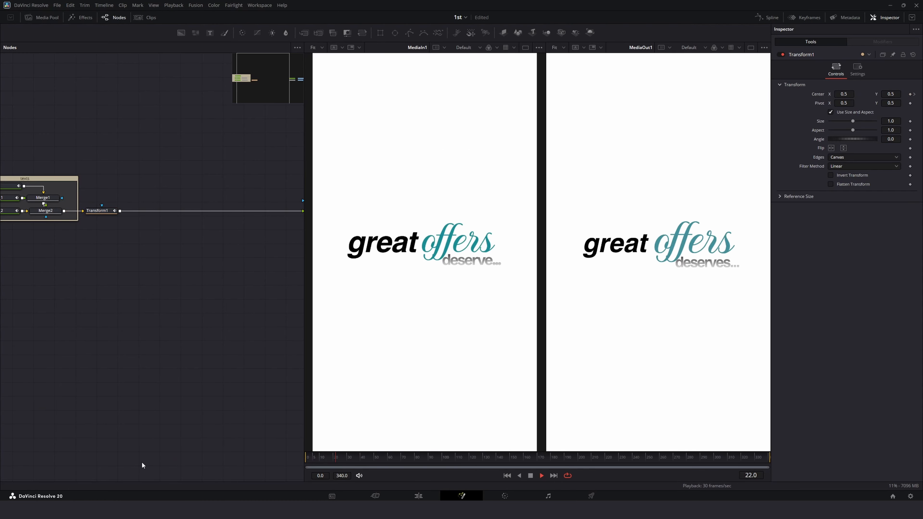
Step: Play and scrub through the animation to review the text slide-out
key("space")
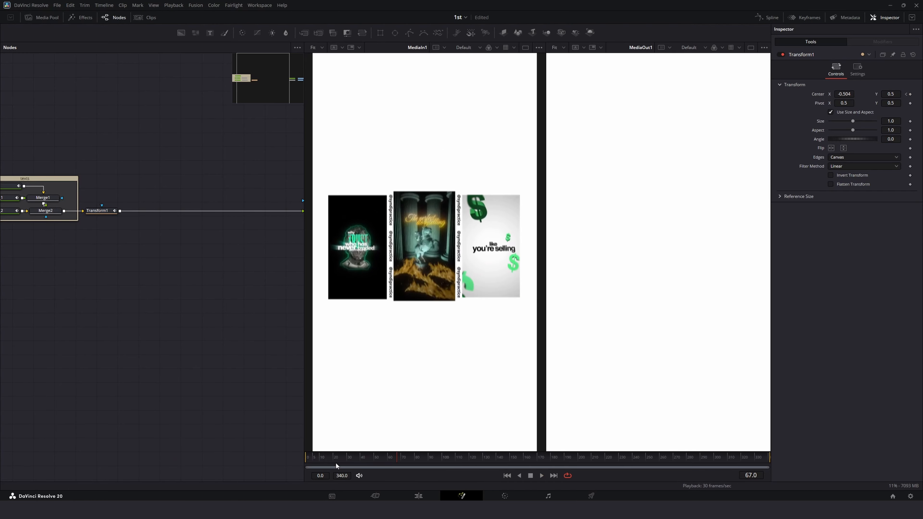
left_click_drag(335, 461, 293, 460)
key("space")
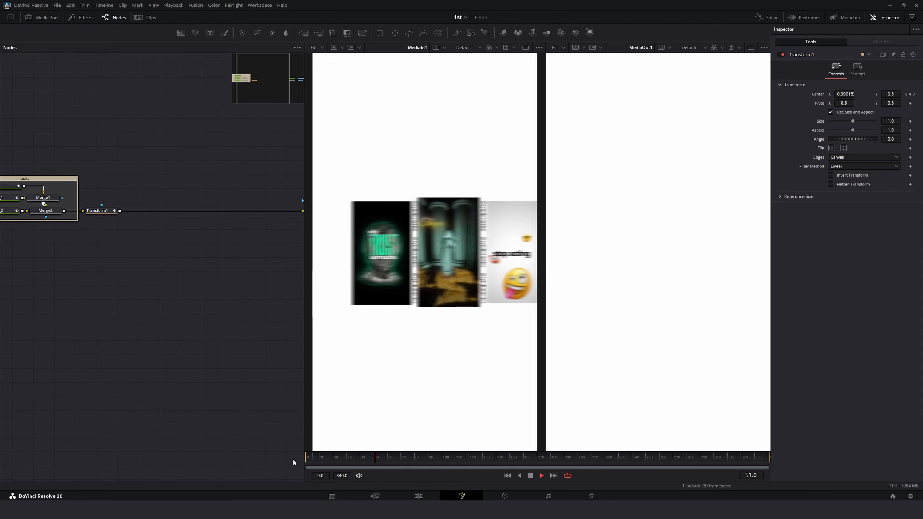
key("space")
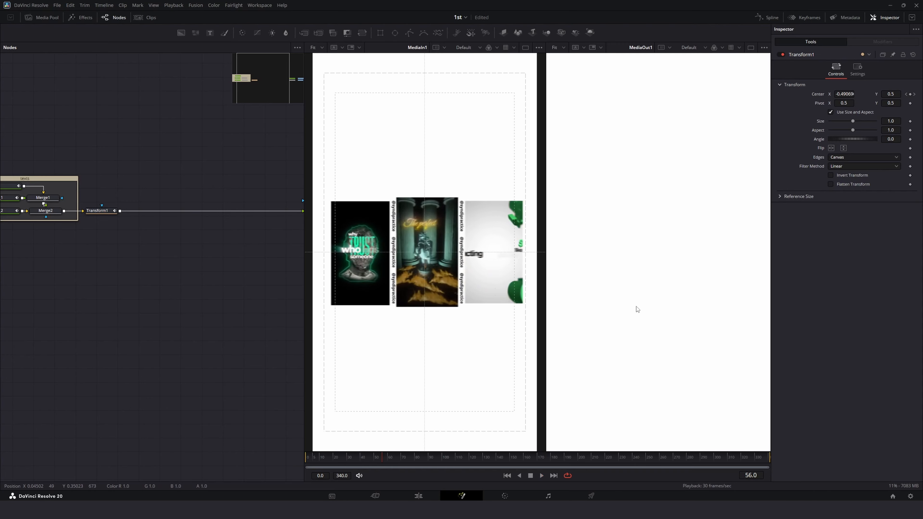
Step: Add a Background node with a Rectangle mask attached to it
key("ctrl+g")
left_click_drag(179, 33, 137, 164)
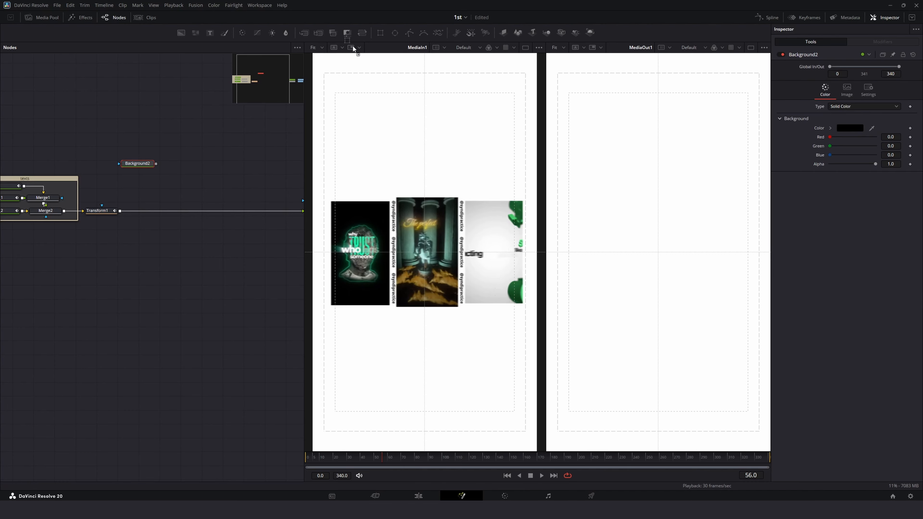
left_click_drag(367, 34, 137, 165)
left_click(152, 153)
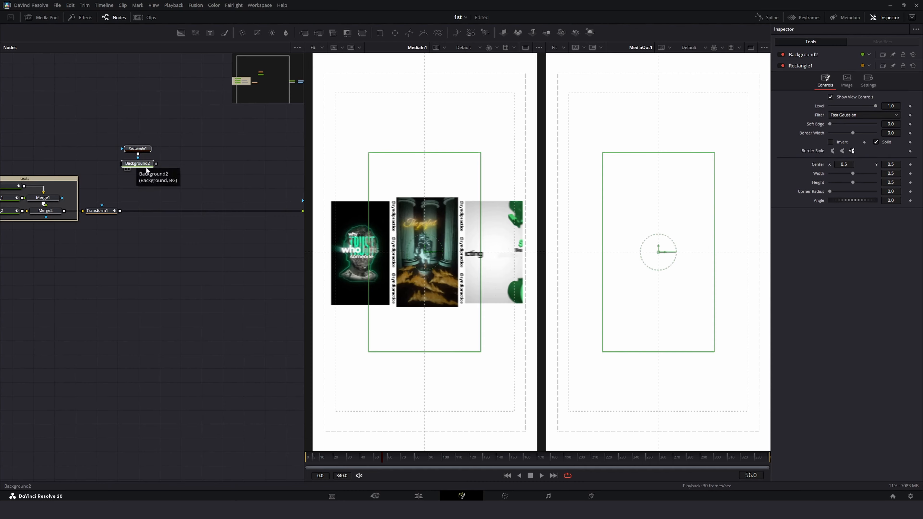
Step: Resize the rectangle mask into a tall panel about 0.28 wide and 0.27 high, centred near X 0.51
left_click_drag(481, 265, 456, 266)
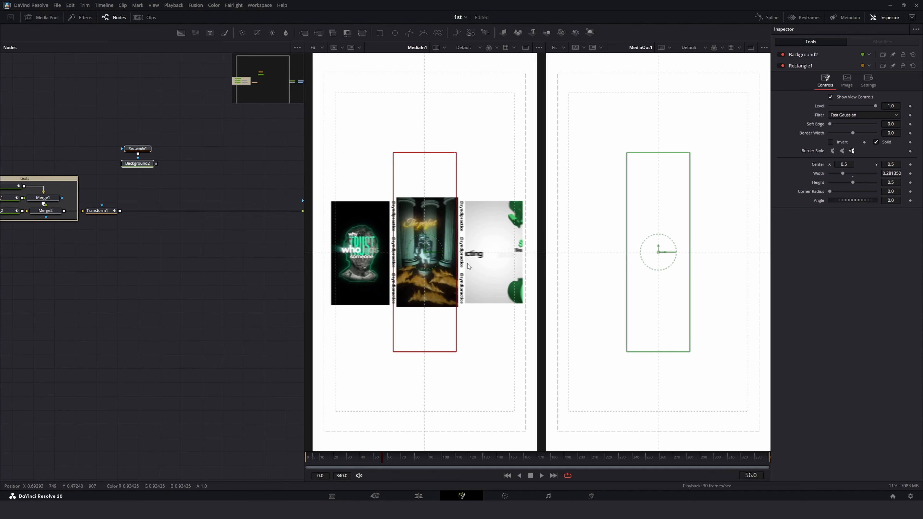
scroll(428, 250, "up", 5)
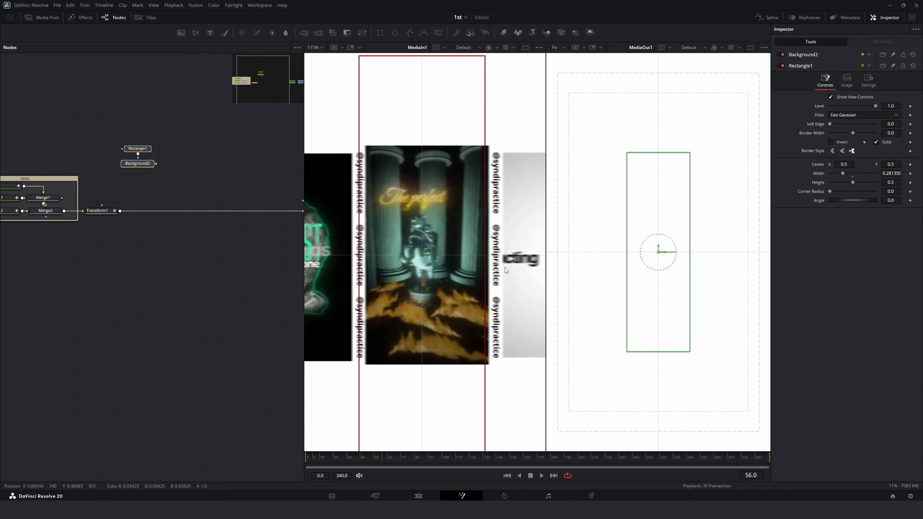
left_click_drag(428, 256, 433, 256)
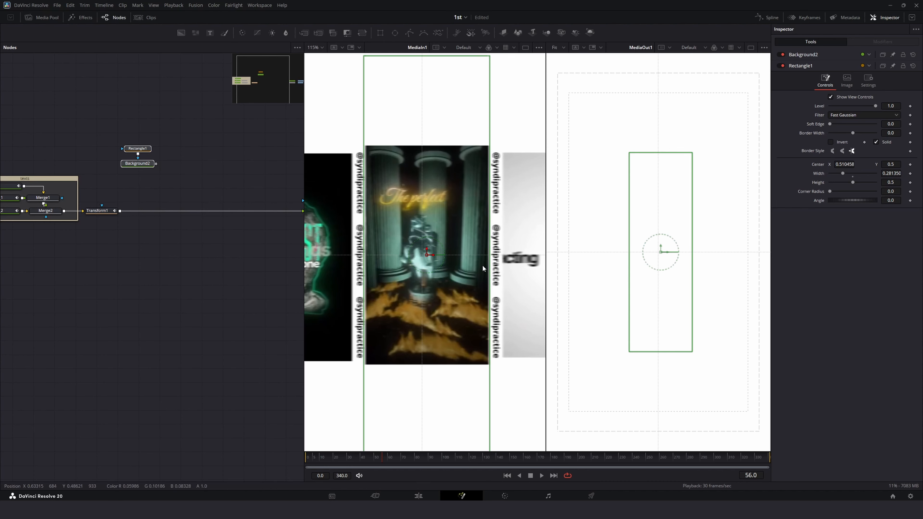
left_click_drag(490, 266, 489, 265)
left_click_drag(442, 56, 440, 147)
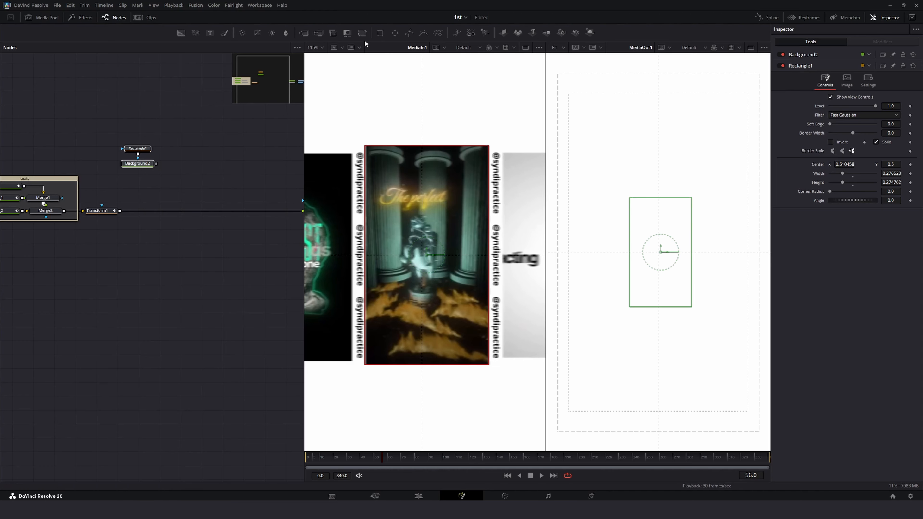
key("ctrl+f")
Step: Set the background's color to dark gray #181818
left_click(150, 165)
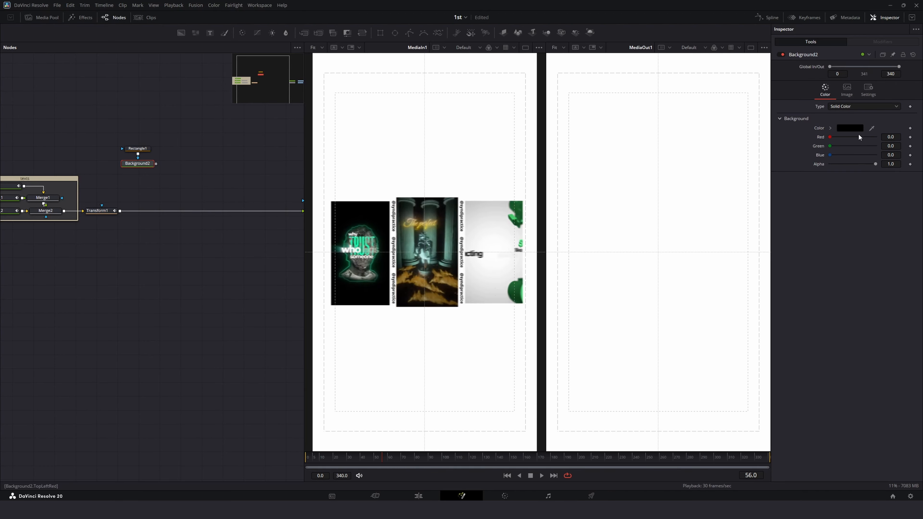
left_click(848, 127)
left_click_drag(548, 255, 548, 251)
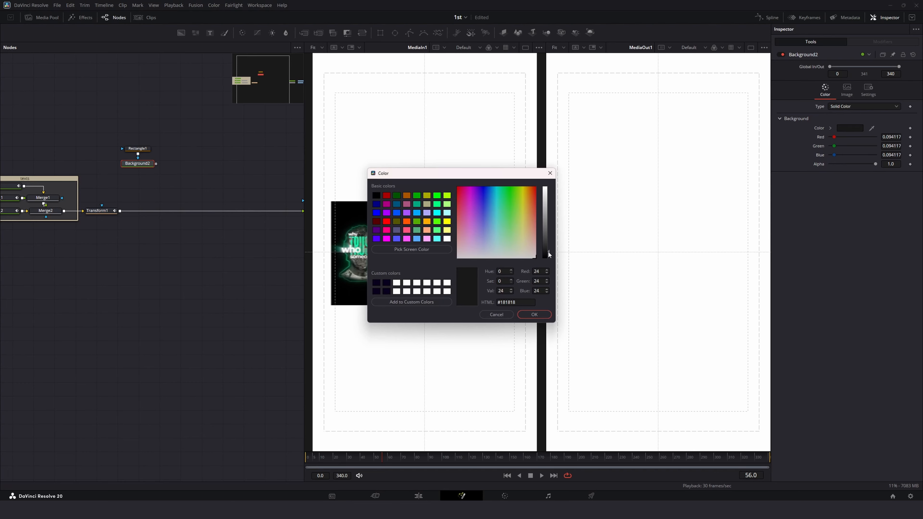
left_click(535, 314)
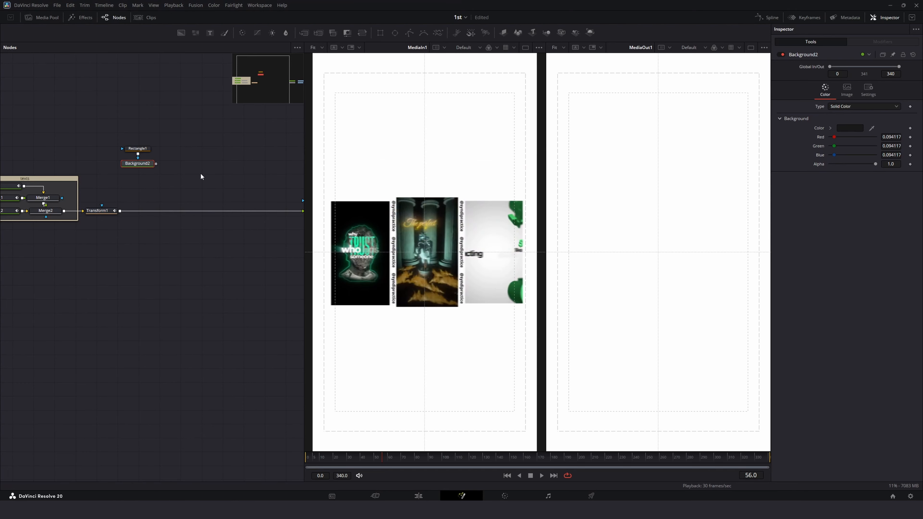
Step: Duplicate the masked background and rectangle node pair twice
left_click_drag(177, 132, 125, 167)
left_click_drag(130, 164, 126, 126)
left_click(150, 128)
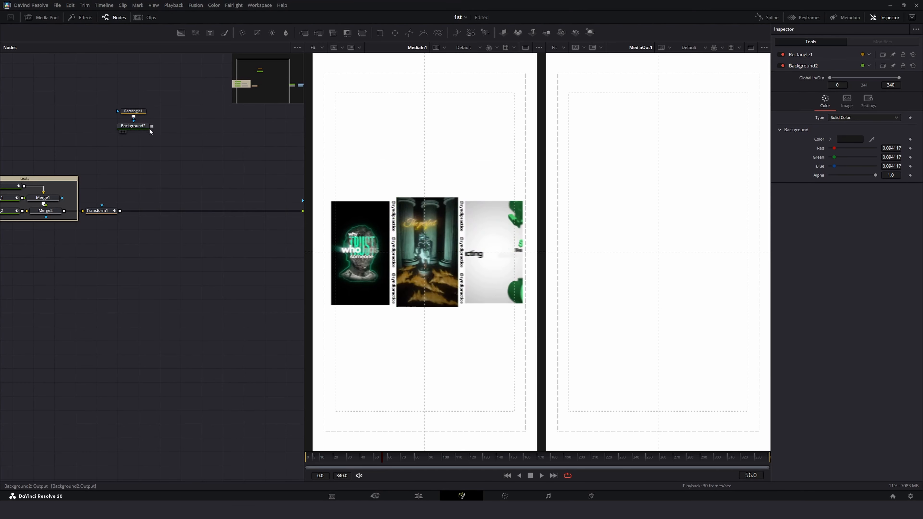
left_click_drag(189, 101, 118, 142)
key("ctrl+c")
key("ctrl+v")
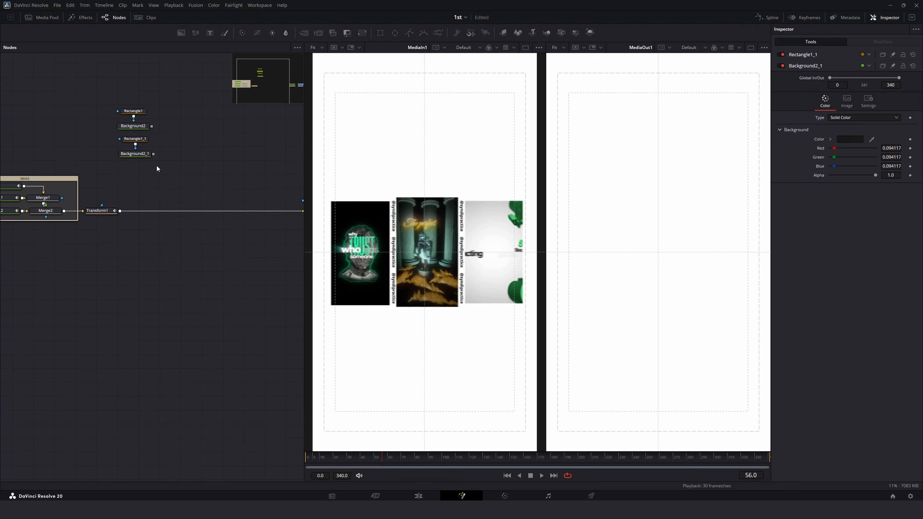
key("ctrl+v")
left_click_drag(148, 182, 144, 184)
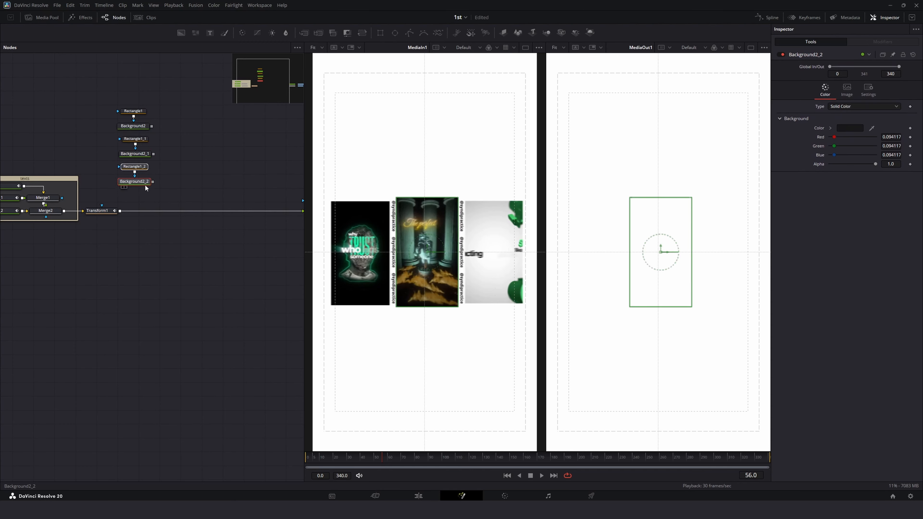
Step: Scrub and play the timeline to check the panel against the text animation
left_click(269, 256)
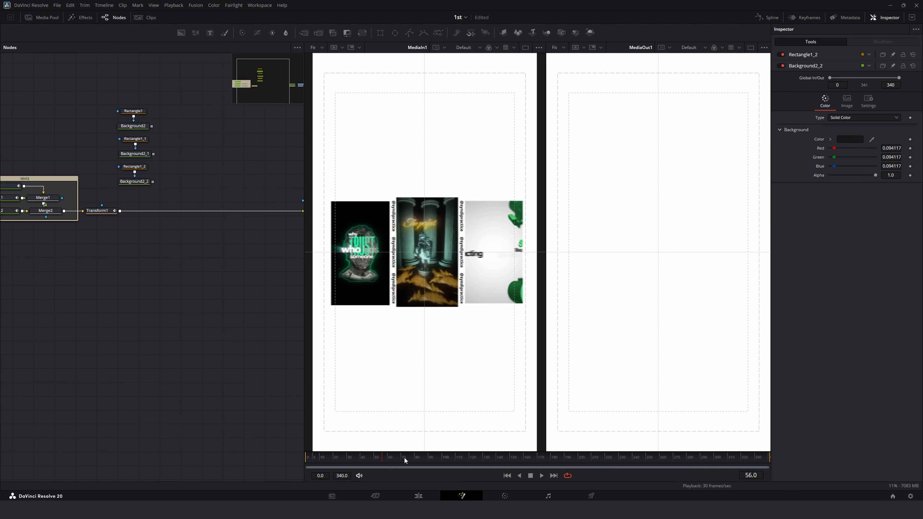
left_click(338, 457)
key("space")
key("space")
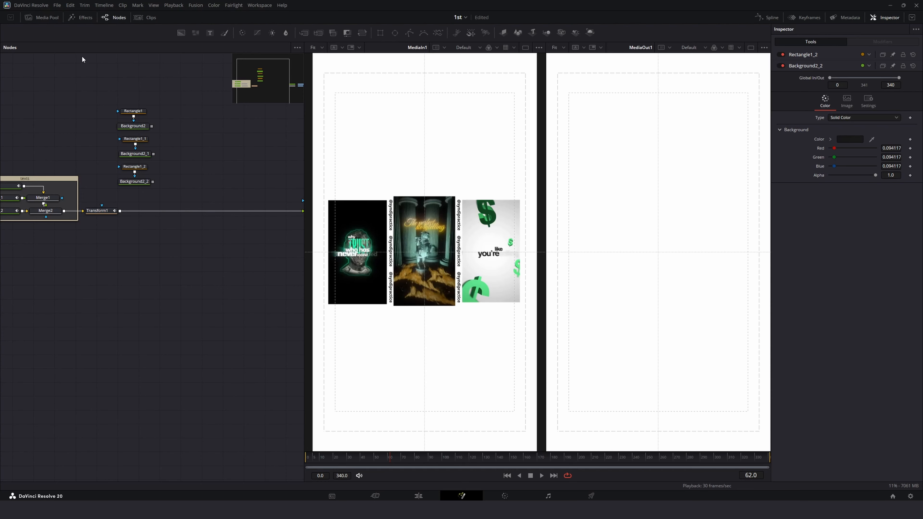
left_click(42, 20)
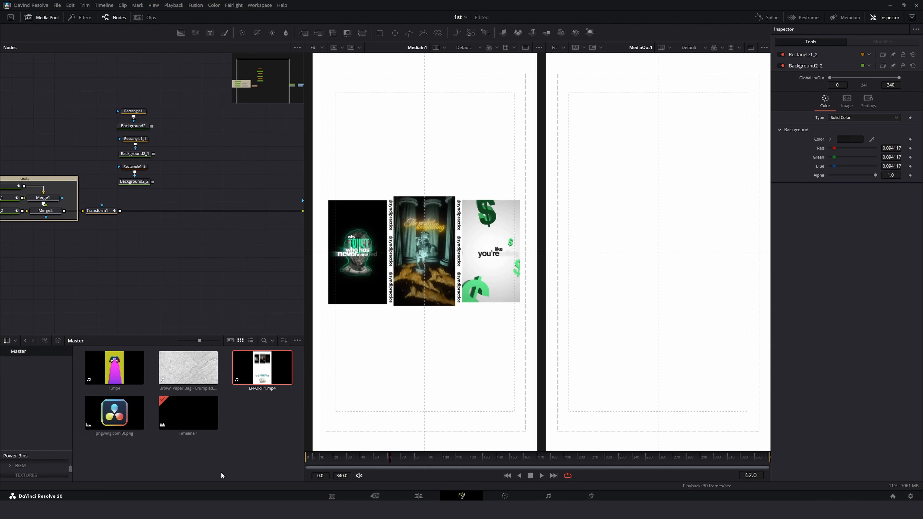
left_click(43, 17)
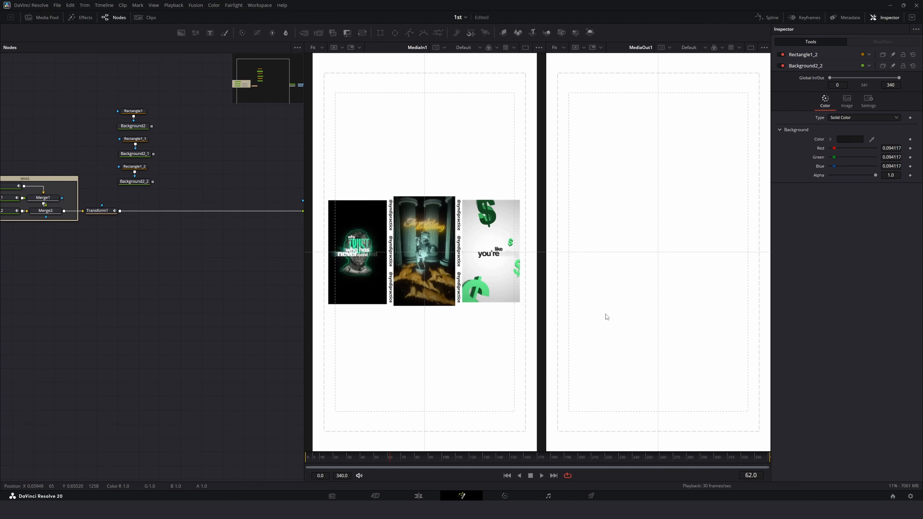
left_click(355, 458)
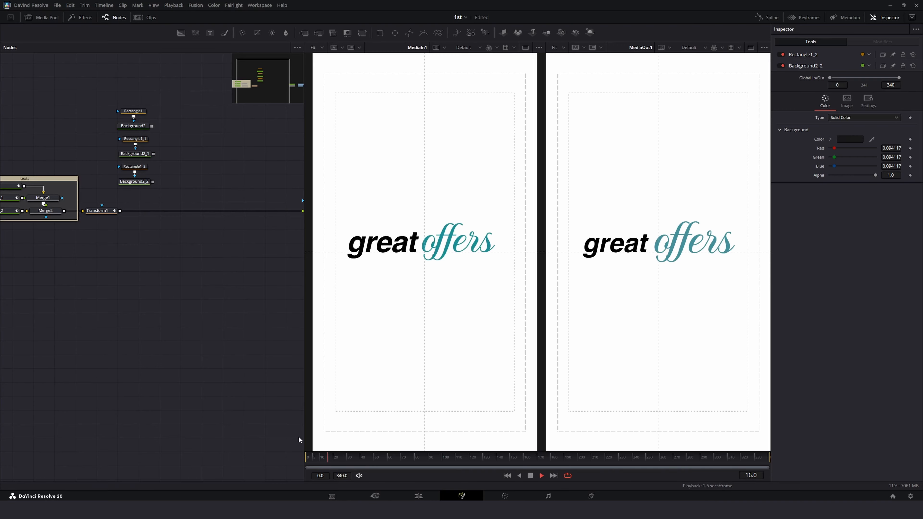
Step: Rearrange the three background and rectangle pairs into a stacked column in the node graph
left_click(133, 110)
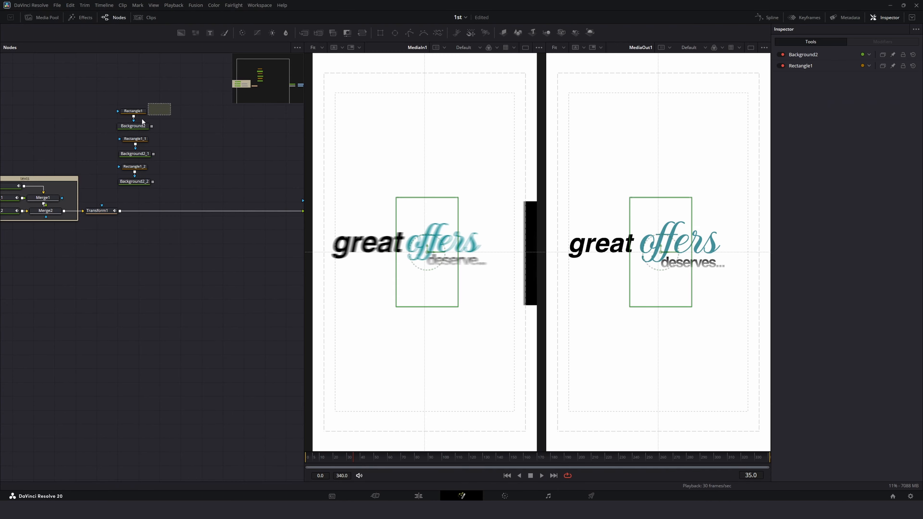
left_click_drag(130, 123, 113, 106)
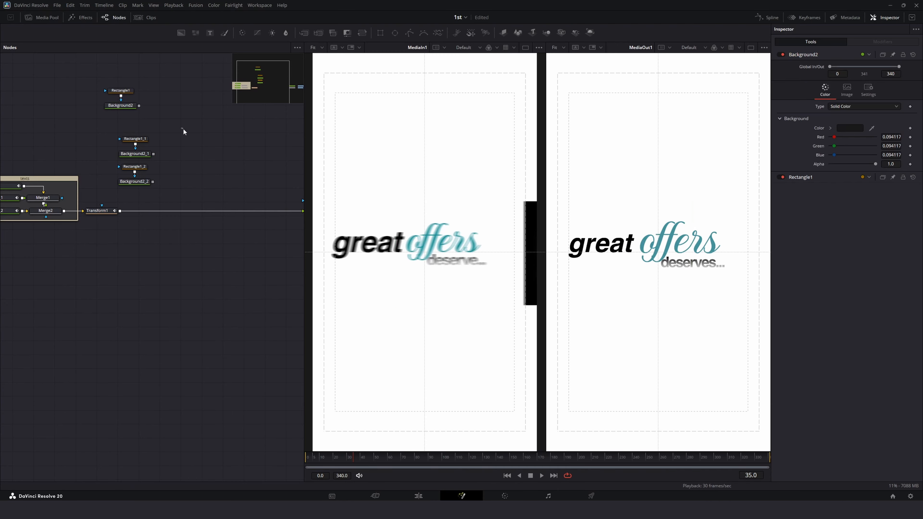
left_click_drag(183, 128, 128, 155)
mouse_move(128, 154)
left_mouse_down()
mouse_move(152, 181)
mouse_move(129, 161)
left_mouse_up()
left_click(172, 149)
left_click(165, 160)
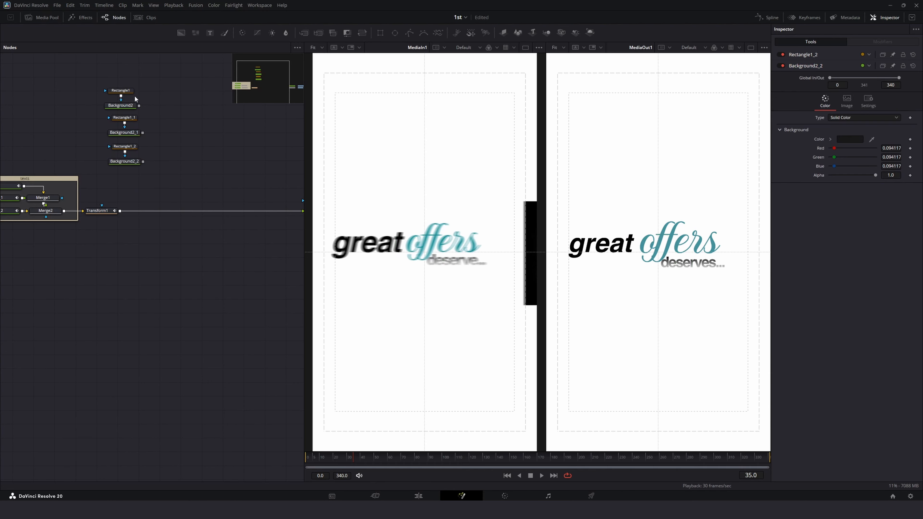
left_click_drag(131, 90, 125, 112)
left_click_drag(127, 106, 162, 103)
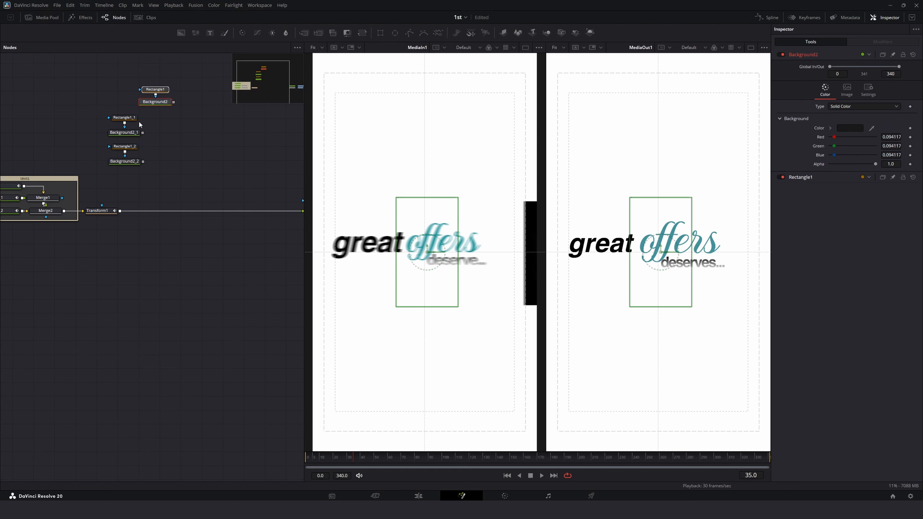
left_click(130, 124)
left_click(123, 132, "ctrl")
left_click_drag(131, 132, 132, 139)
left_click_drag(178, 89, 152, 108)
left_click_drag(157, 102, 126, 117)
left_click(151, 125)
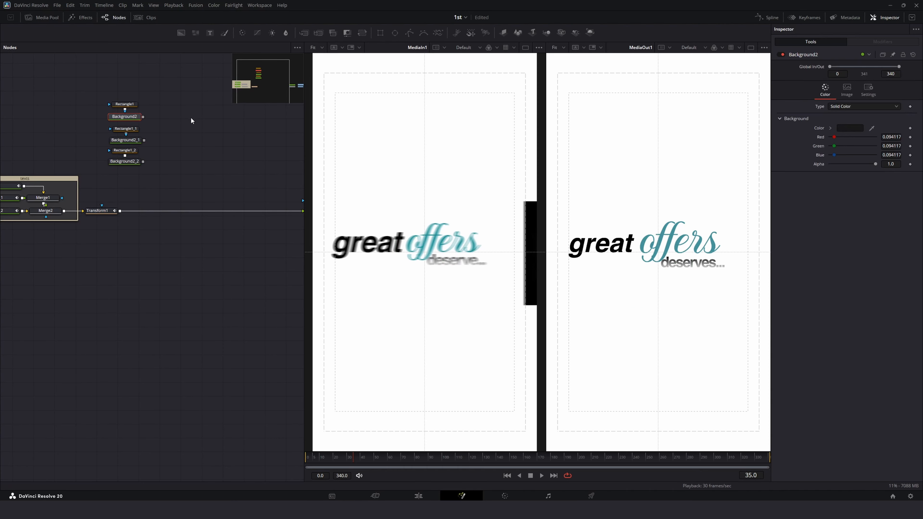
Step: Merge the three backgrounds together and combine them with the text through a new Merge after Transform1
left_click_drag(141, 117, 143, 163)
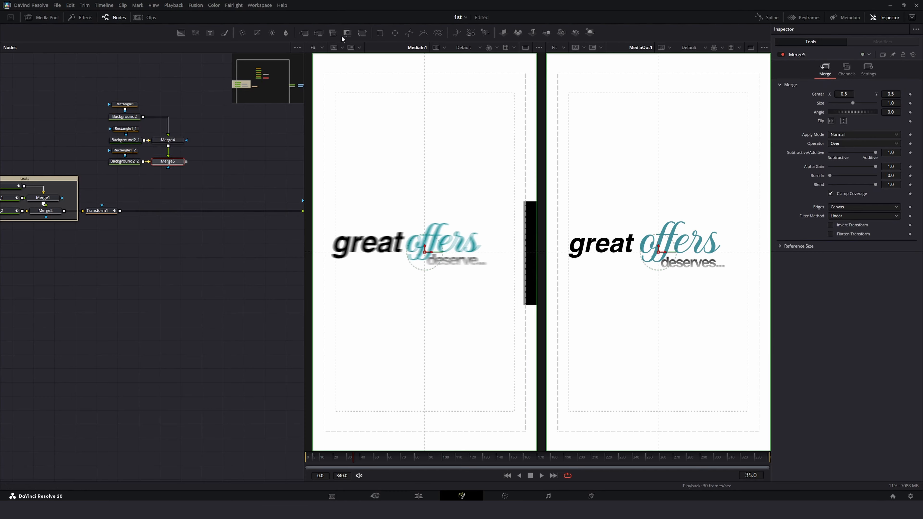
left_click_drag(332, 33, 166, 210)
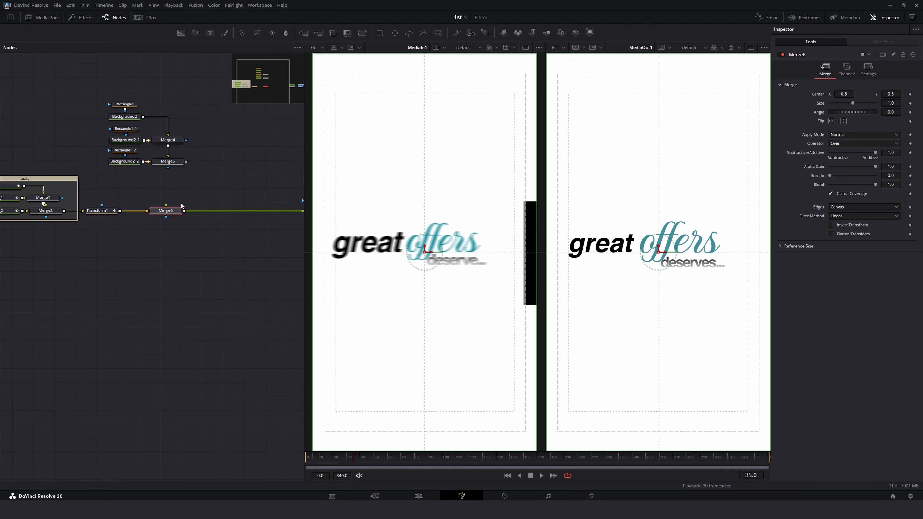
left_click_drag(187, 161, 170, 213)
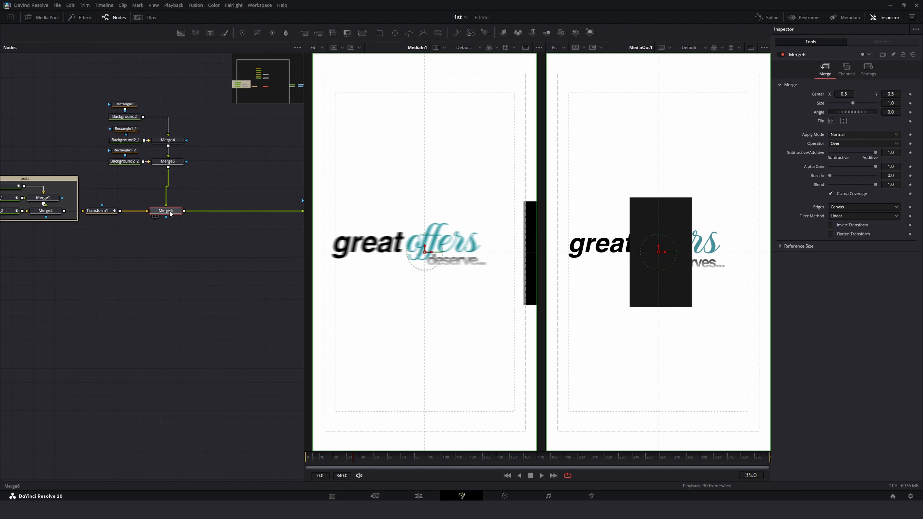
Step: Insert a Transform node between the merged backgrounds and the final Merge
left_click_drag(189, 101, 126, 166)
left_click(165, 162)
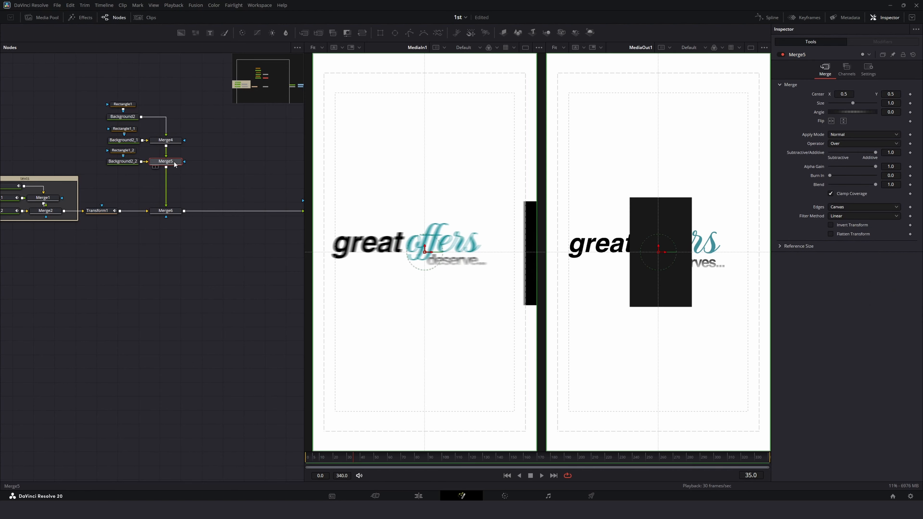
left_click(362, 33)
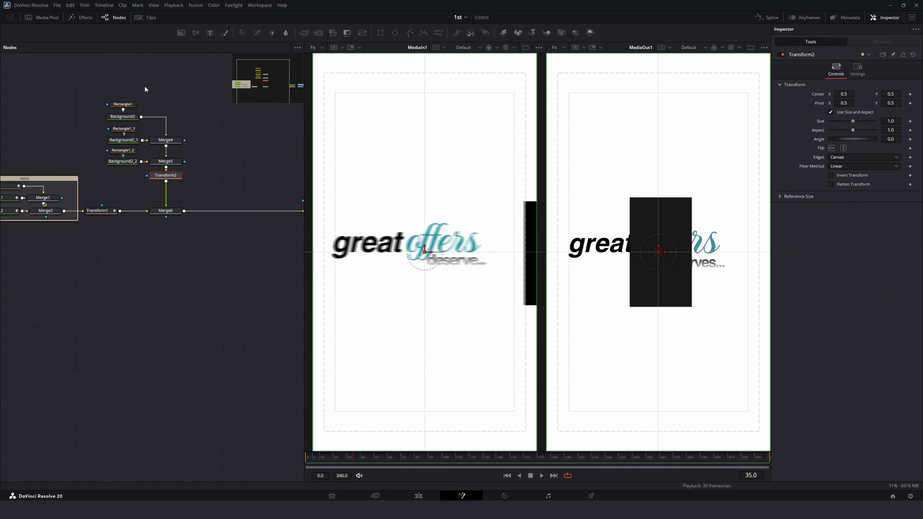
Step: Reposition the background node stack to make room in the node graph
left_click_drag(145, 87, 82, 164)
left_click(123, 99)
left_click_drag(55, 84, 195, 181)
left_click_drag(178, 215, 195, 215)
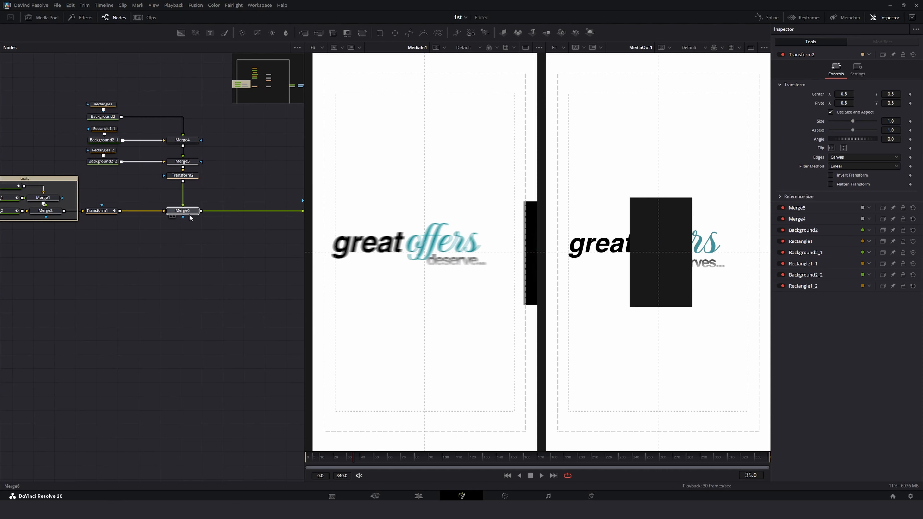
Step: Add a Transform node after each of the three dark background panels
left_click(111, 118)
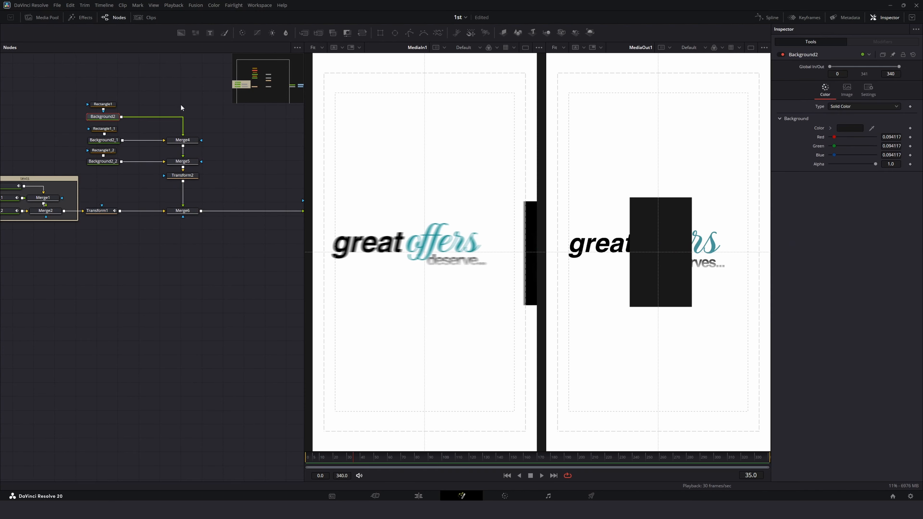
left_click(360, 32)
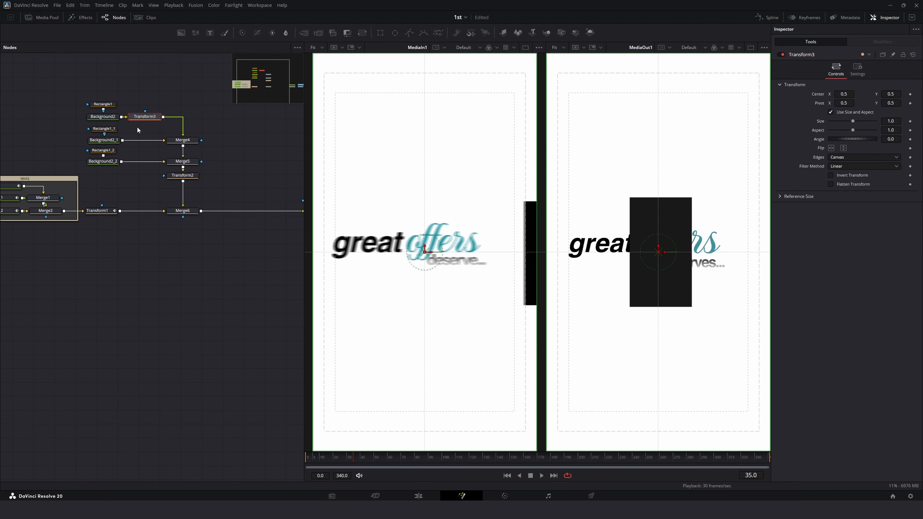
left_click(112, 141)
left_click(362, 32)
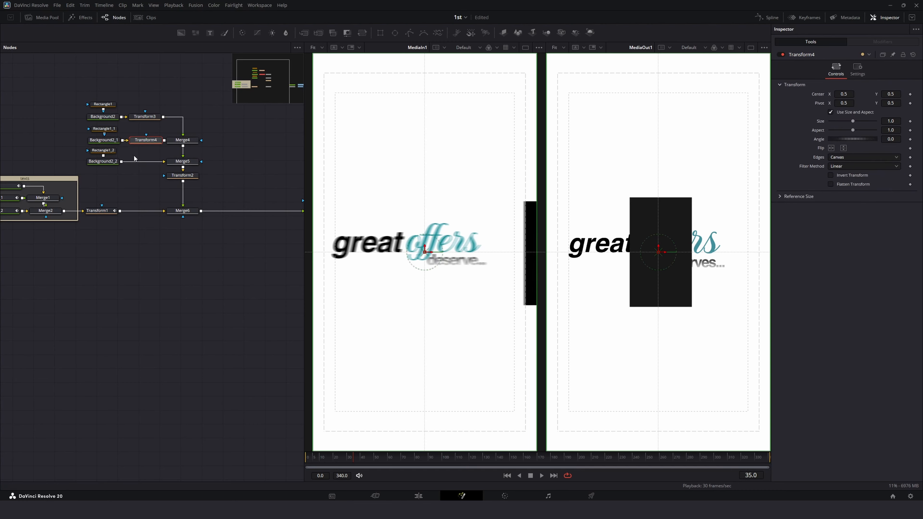
left_click(103, 161)
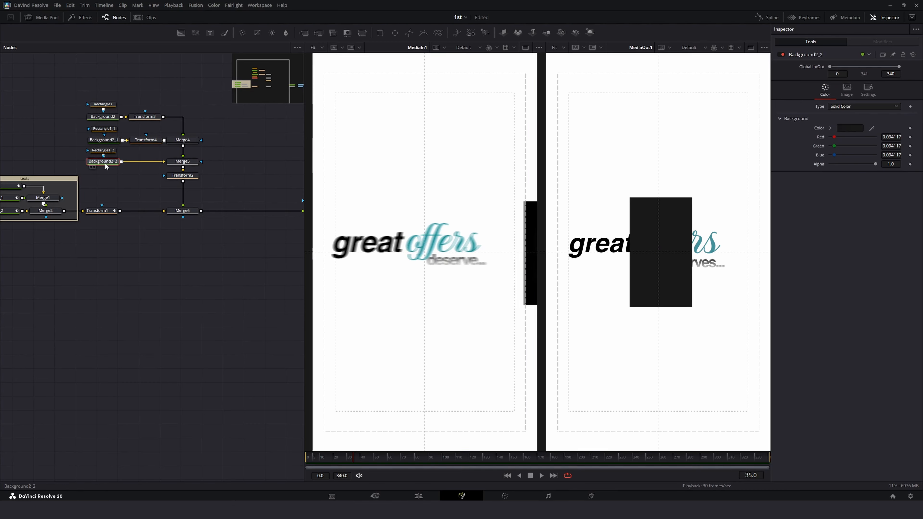
left_click(363, 33)
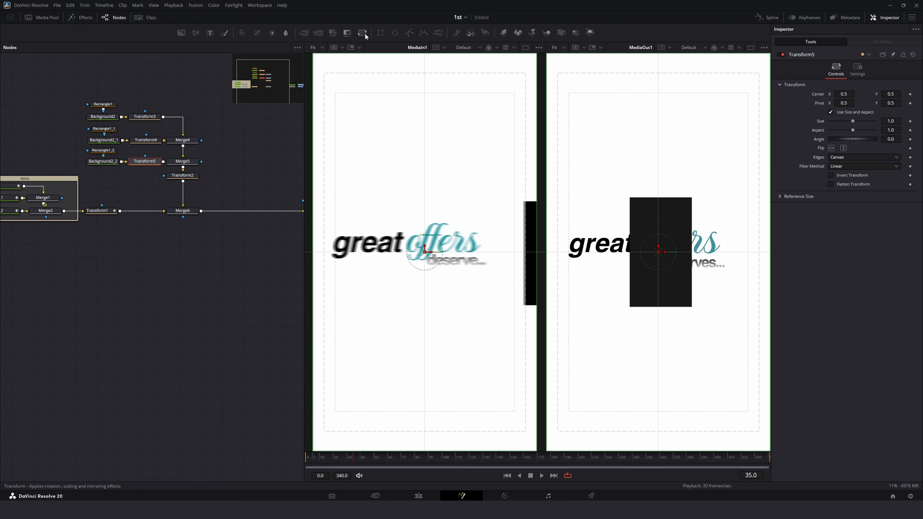
Step: Move the second panel's transform to the left of centre and scale it to 0.93
left_click(151, 119)
left_click(149, 142)
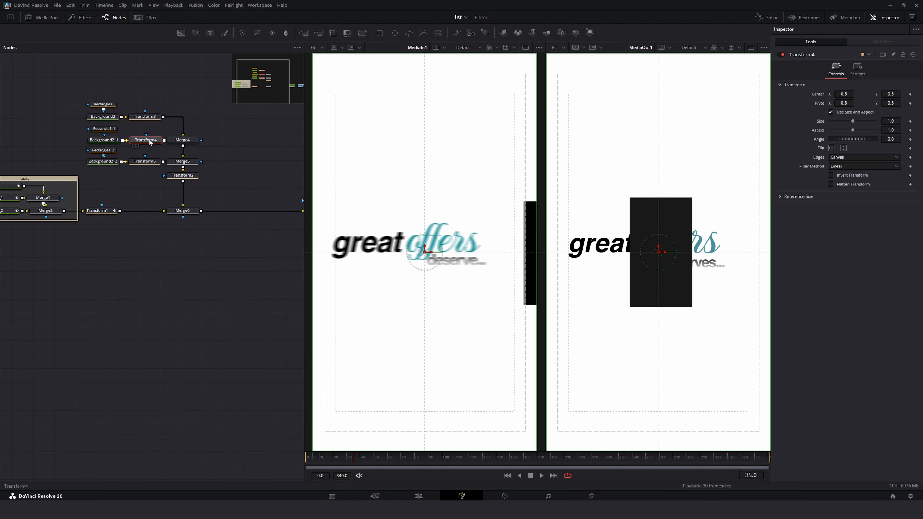
left_click_drag(664, 253, 596, 252)
left_click_drag(342, 464, 387, 467)
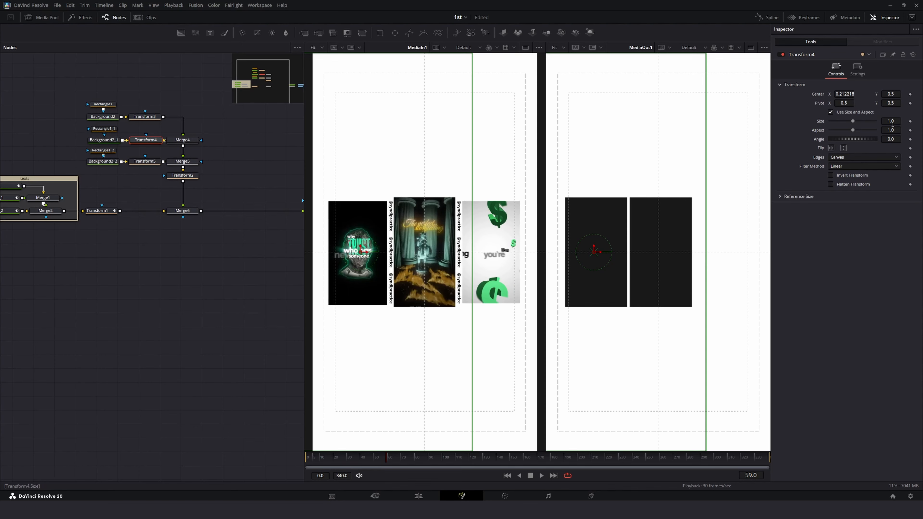
left_click_drag(890, 121, 885, 122)
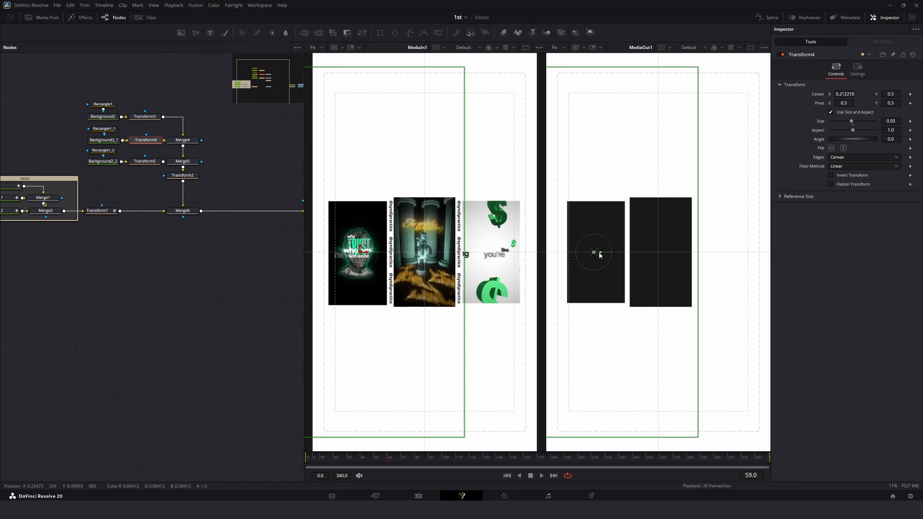
left_click_drag(599, 252, 594, 252)
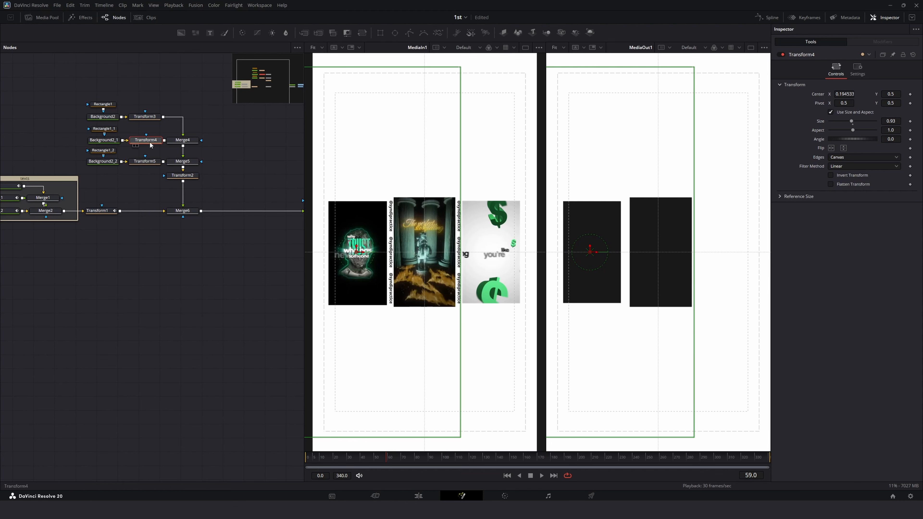
Step: Replace the third panel's transform with a pasted copy of the second one and move that panel to the right
left_click(151, 161)
key("Delete")
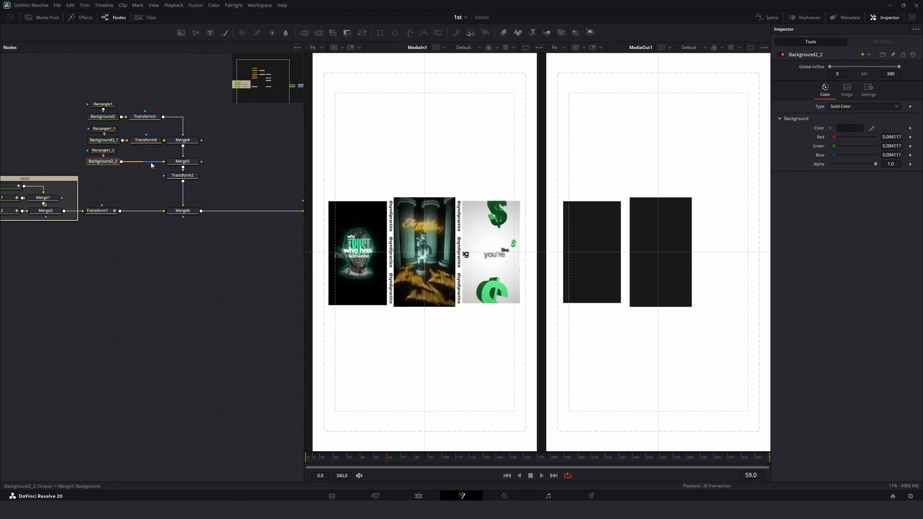
key("ctrl+v")
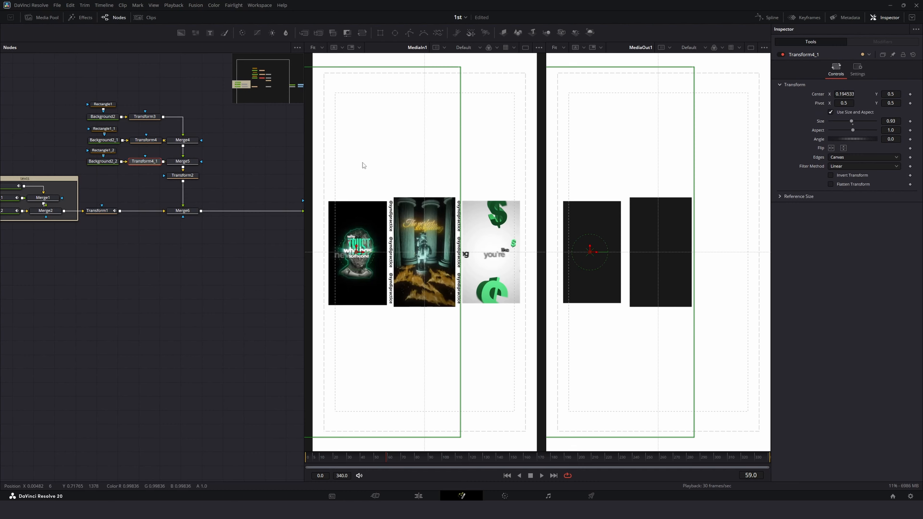
left_click_drag(594, 253, 728, 265)
Step: Nudge the centre panel's transform slightly left and fit the viewer zoom
left_click(147, 140)
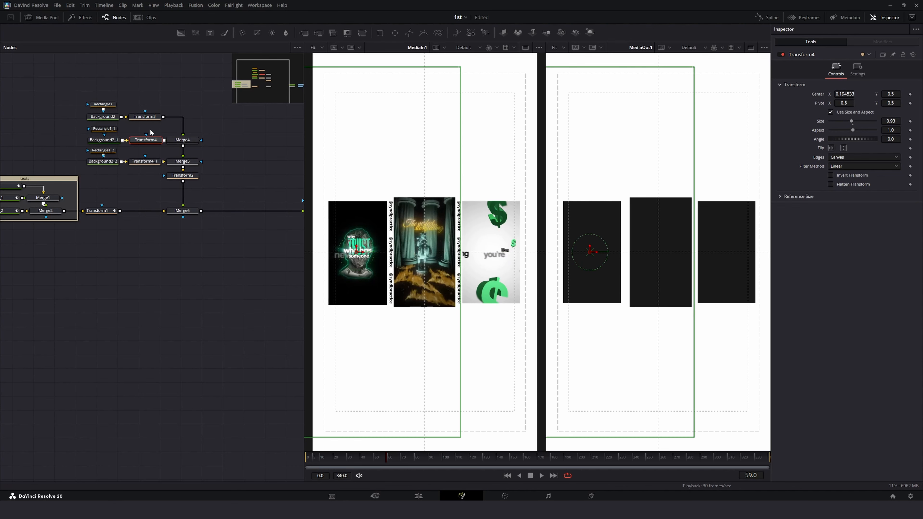
left_click(147, 117)
left_click_drag(665, 253, 664, 253)
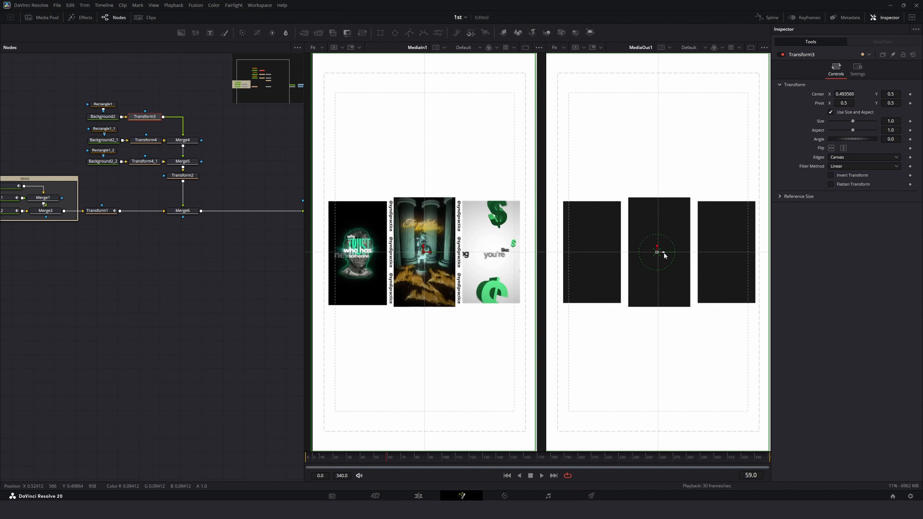
scroll(449, 230, "up", 4)
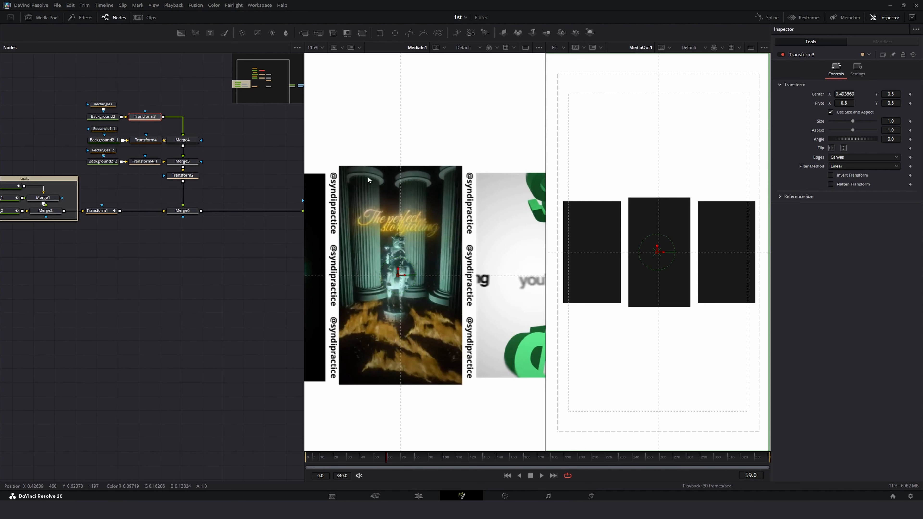
left_click(313, 47)
left_click(316, 59)
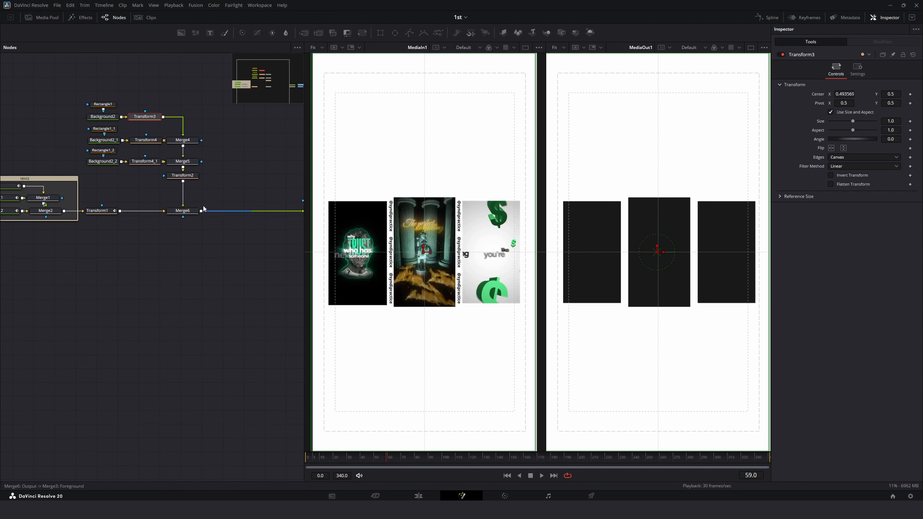
Step: Add a new Text node and rearrange the node graph to make room for it beside the panel stack
left_click_drag(209, 70, 110, 181)
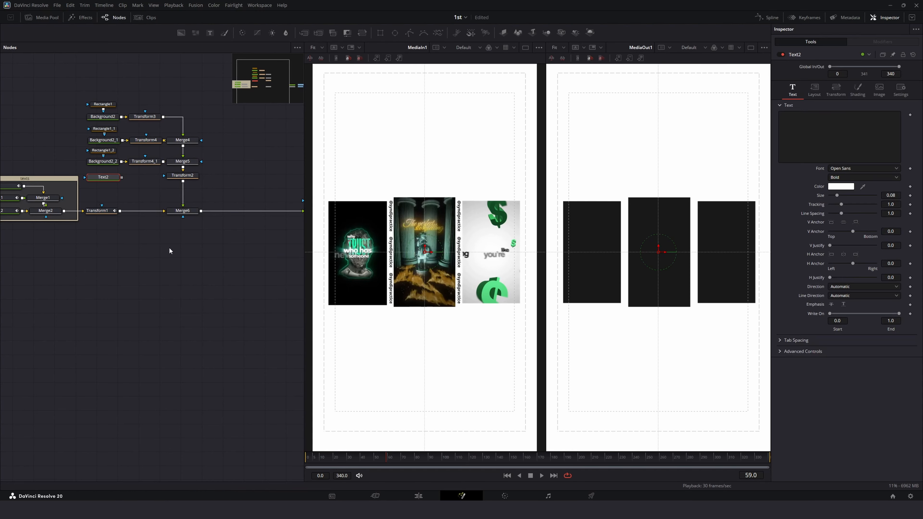
left_click_drag(77, 71, 227, 177)
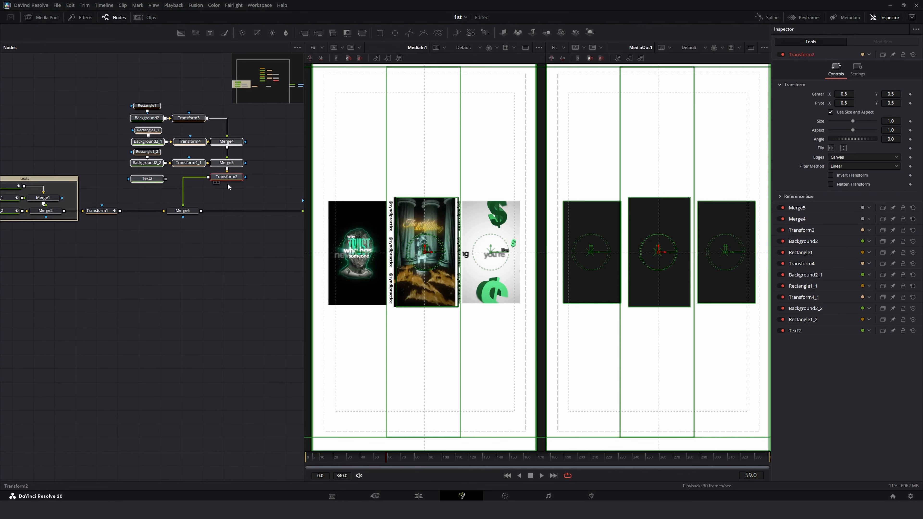
left_click_drag(193, 214, 111, 228)
left_click_drag(106, 226, 150, 229)
left_click_drag(183, 255, 160, 205)
left_click_drag(146, 230, 286, 231)
left_click_drag(35, 274, 228, 274)
left_click_drag(107, 113, 199, 190)
left_click(199, 193)
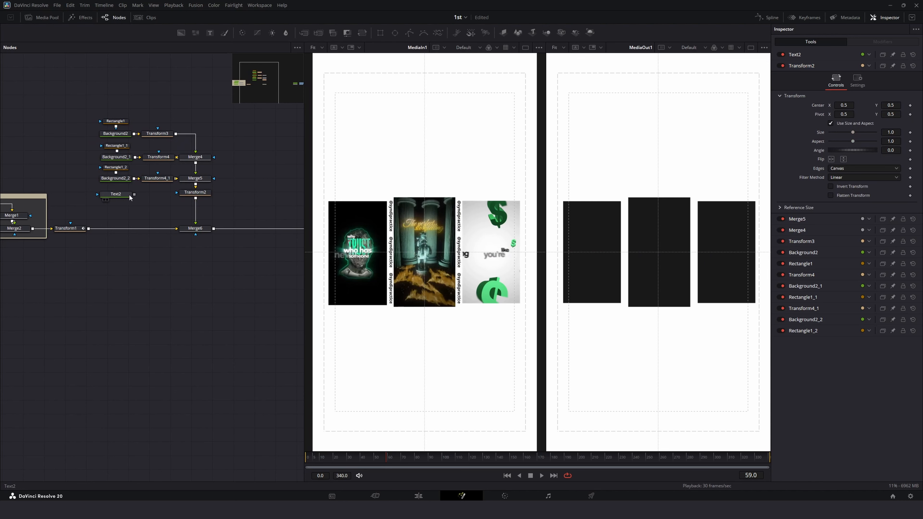
Step: Add a Duplicate node after the new Text node
left_click(118, 196)
key("shift+space")
type("dupl")
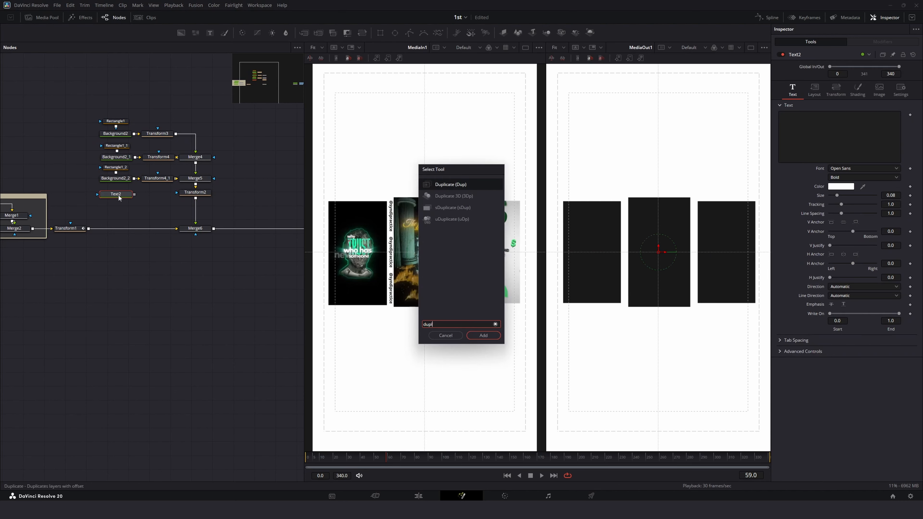
key("Return")
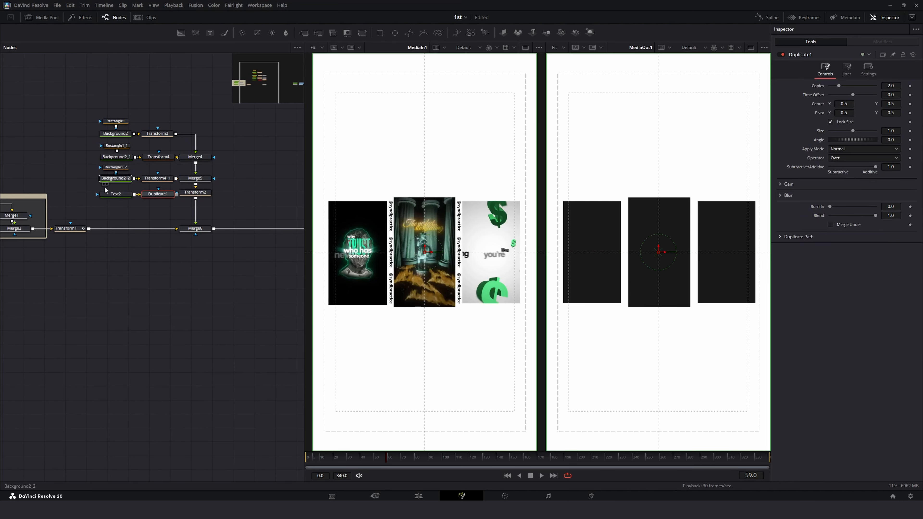
Step: Merge the duplicated text into the panel stack with a new Merge placed before Transform2
left_click(108, 178)
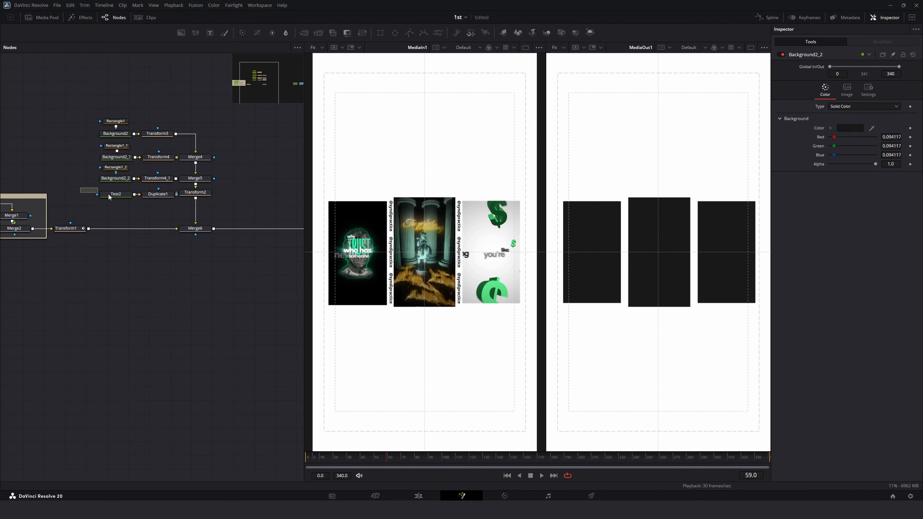
left_click_drag(109, 194, 159, 199)
left_click_drag(152, 195, 196, 201)
left_click(146, 204)
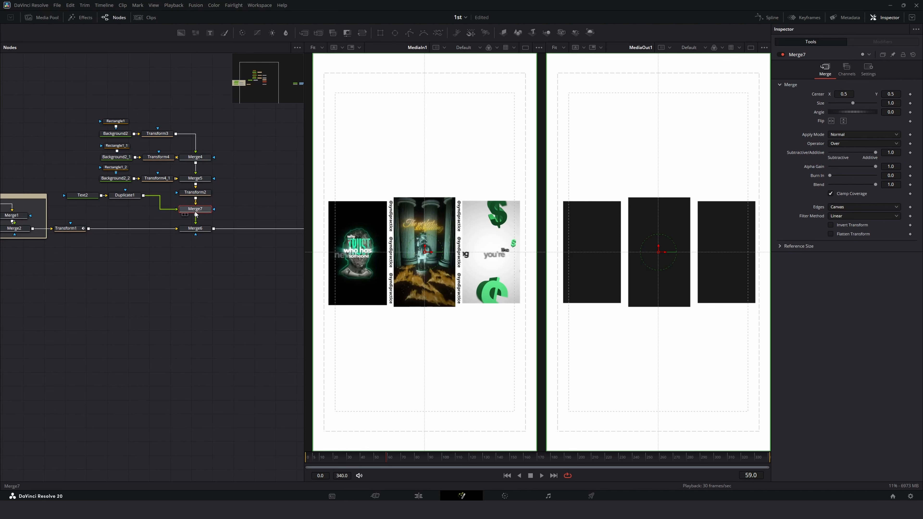
left_click_drag(195, 213, 261, 202)
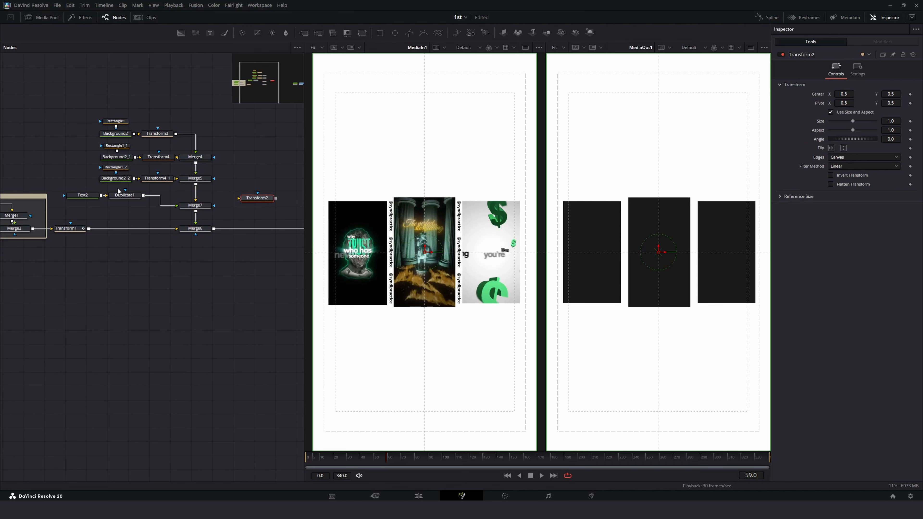
mouse_move(195, 207)
left_mouse_down()
mouse_move(195, 197)
mouse_move(227, 212)
mouse_move(195, 214)
left_mouse_up()
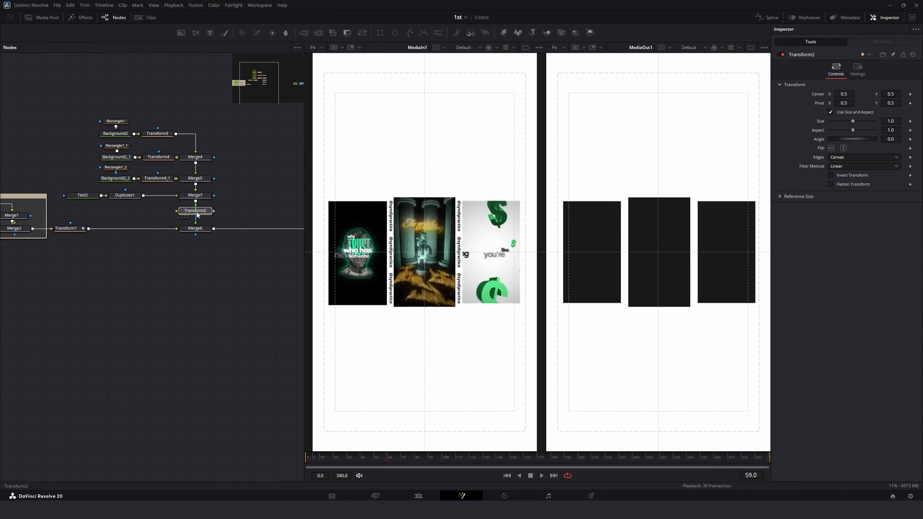
Step: Align the Text, Duplicate and new Merge nodes neatly with the rest of the stack
left_click(82, 195)
left_click(118, 196, "ctrl")
left_click_drag(118, 197, 147, 198)
left_click_drag(87, 104, 214, 190)
left_click_drag(201, 178, 202, 185)
left_click_drag(230, 117, 95, 200)
left_click_drag(200, 198, 200, 200)
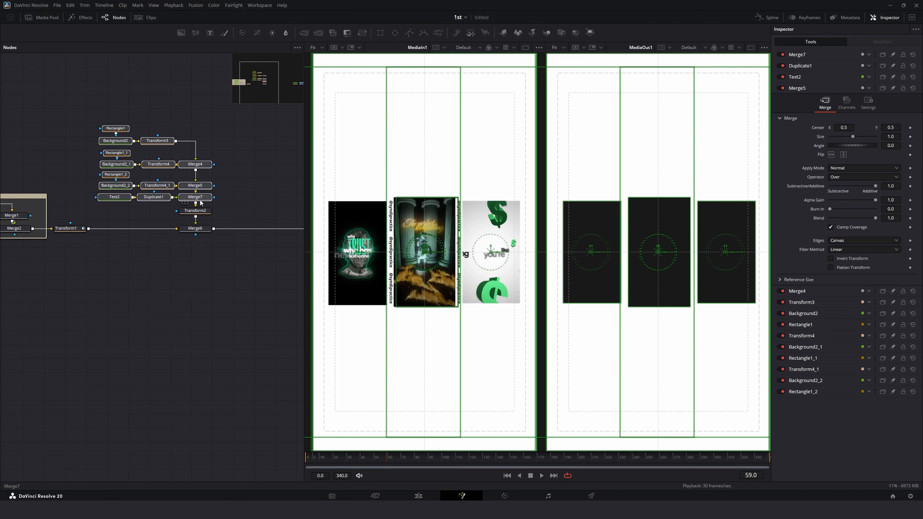
left_click(232, 201)
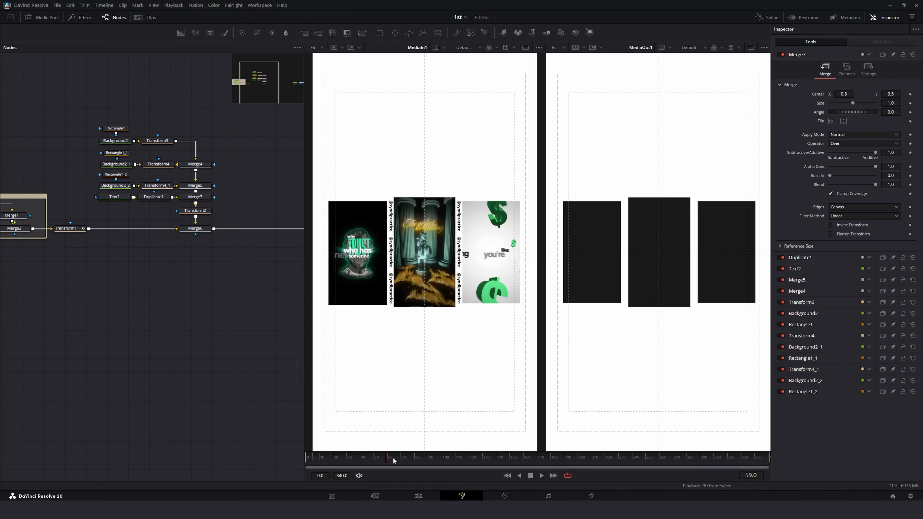
Step: Scrub and play the timeline to preview the panels
left_click_drag(393, 457, 341, 457)
key("space")
key("space")
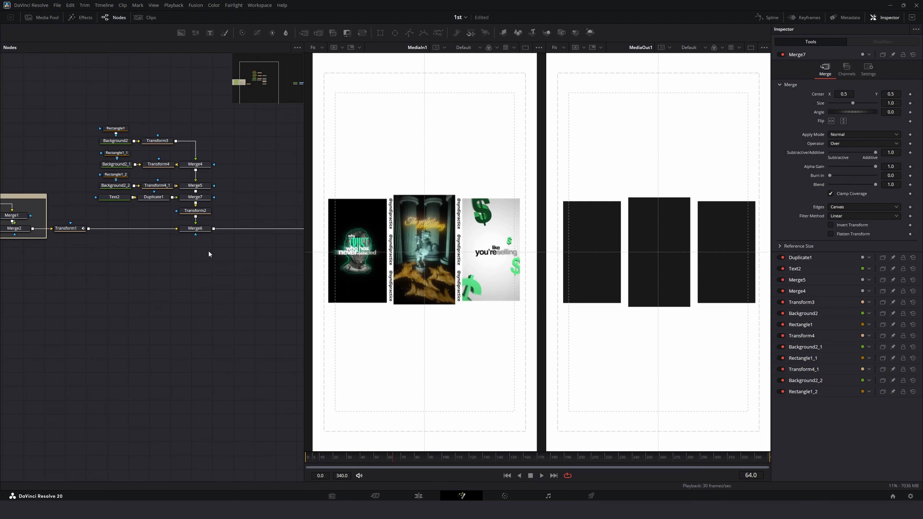
left_click(114, 196)
left_click(824, 123)
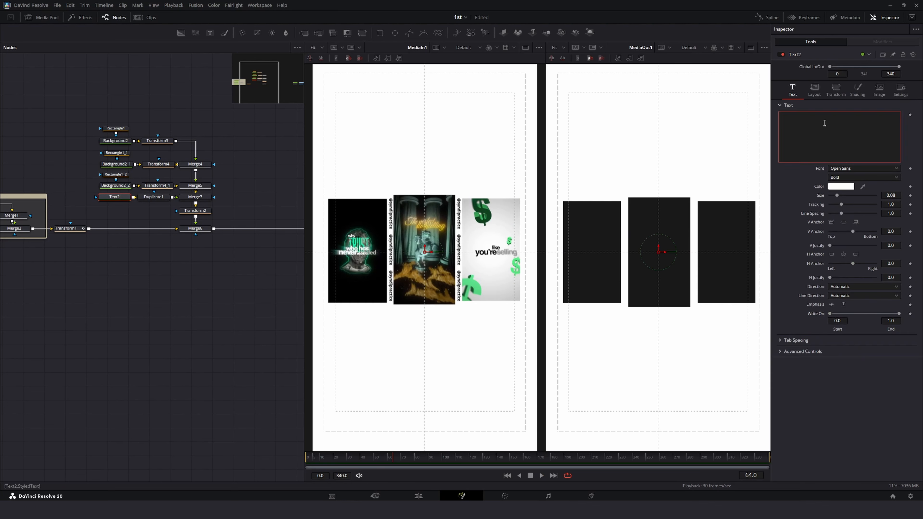
type("@synd")
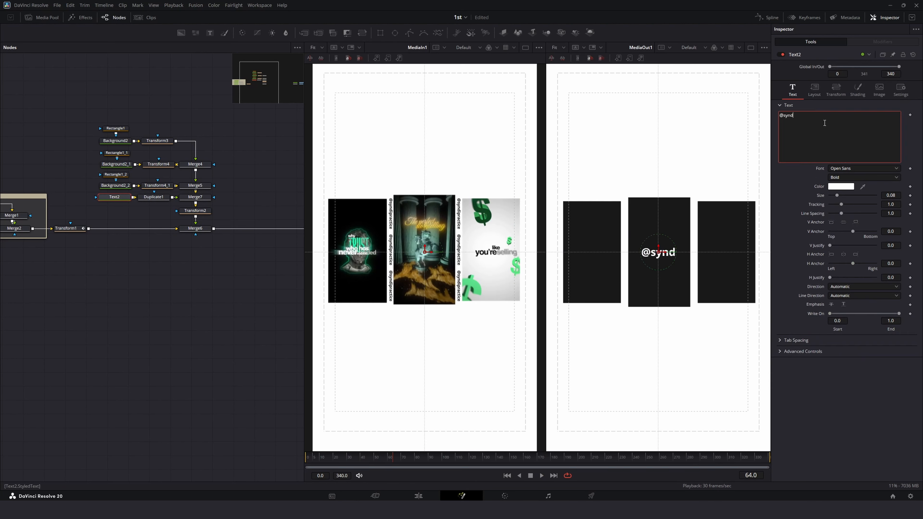
type("ipractice")
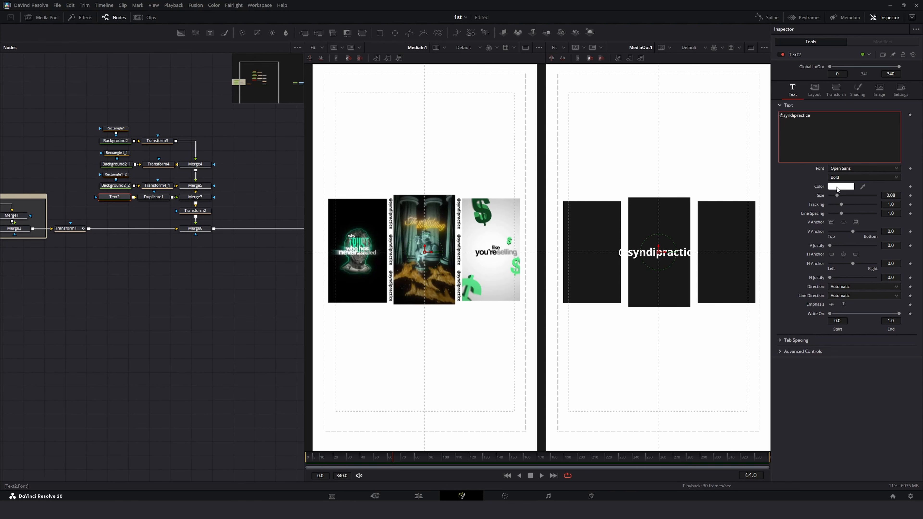
Step: Set the text colour to black
left_click(842, 177)
left_click(843, 177)
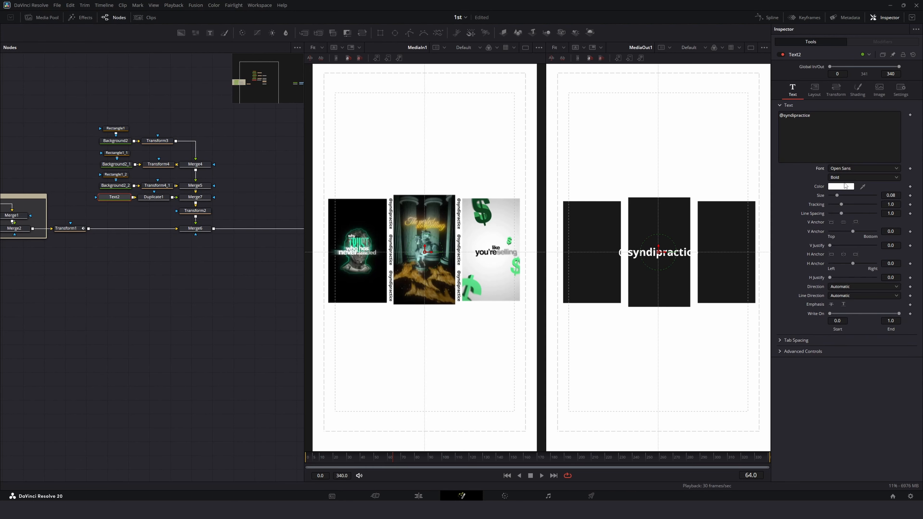
left_click(840, 186)
left_click_drag(546, 242, 545, 259)
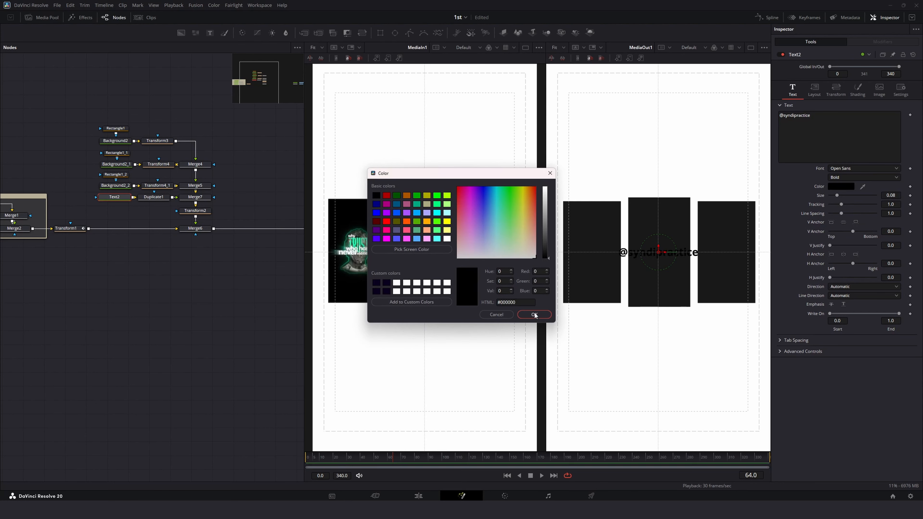
left_click(534, 314)
Step: Rotate the text -90 degrees on Z and move it to the left edge of the centre panel
left_click(825, 89)
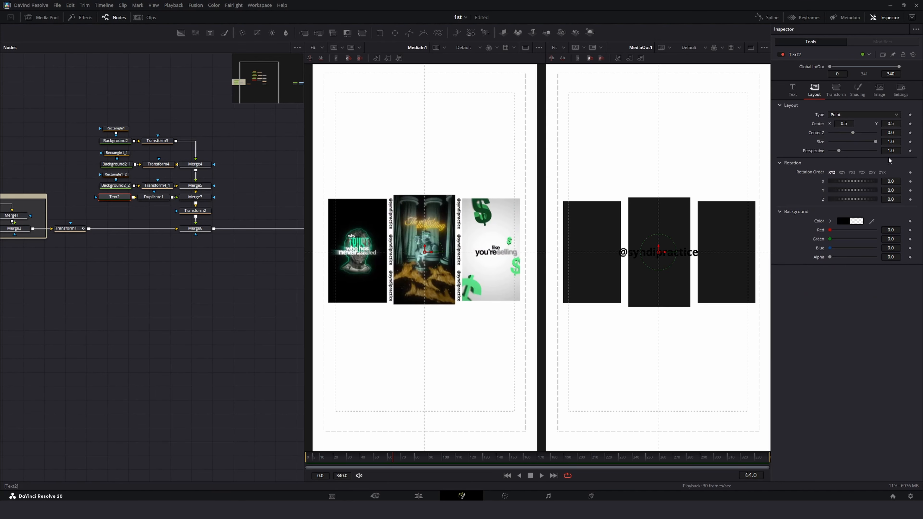
left_click(892, 200)
type("-90")
key("Tab")
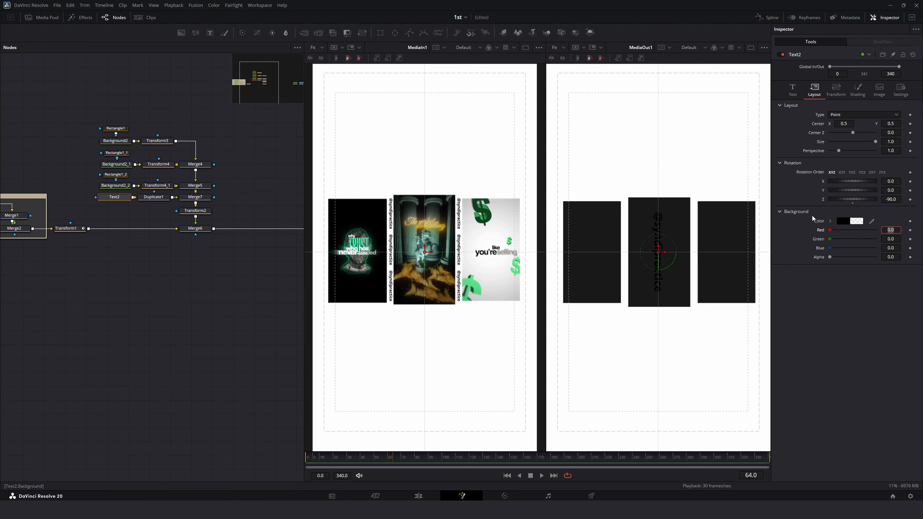
left_click_drag(667, 254, 633, 257)
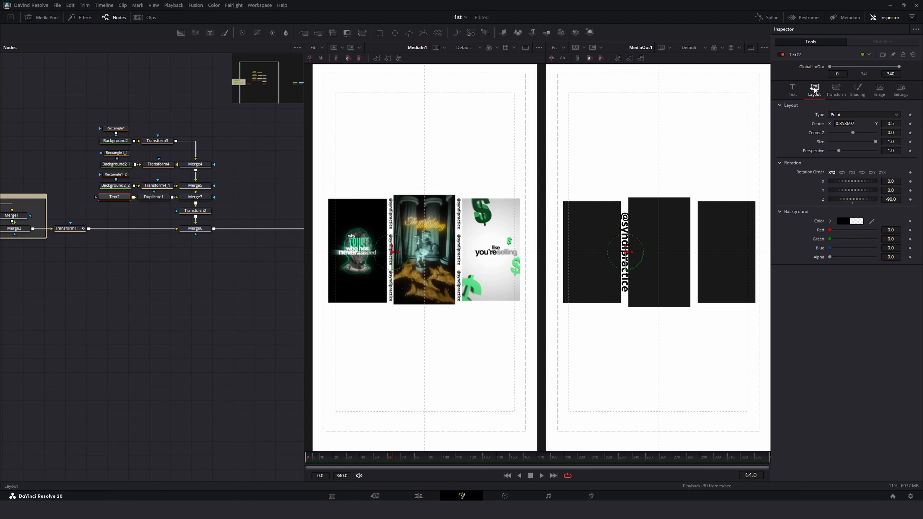
Step: Reduce the watermark text size to 0.0329 and move it up to the top of the centre panel's left edge
left_click(792, 89)
left_click_drag(893, 195, 879, 195)
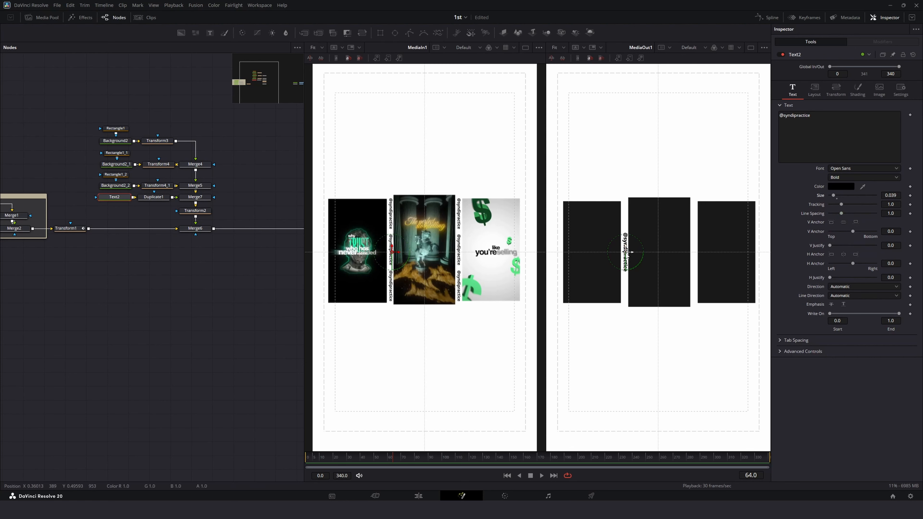
scroll(614, 251, "up", 4)
scroll(392, 252, "up", 6)
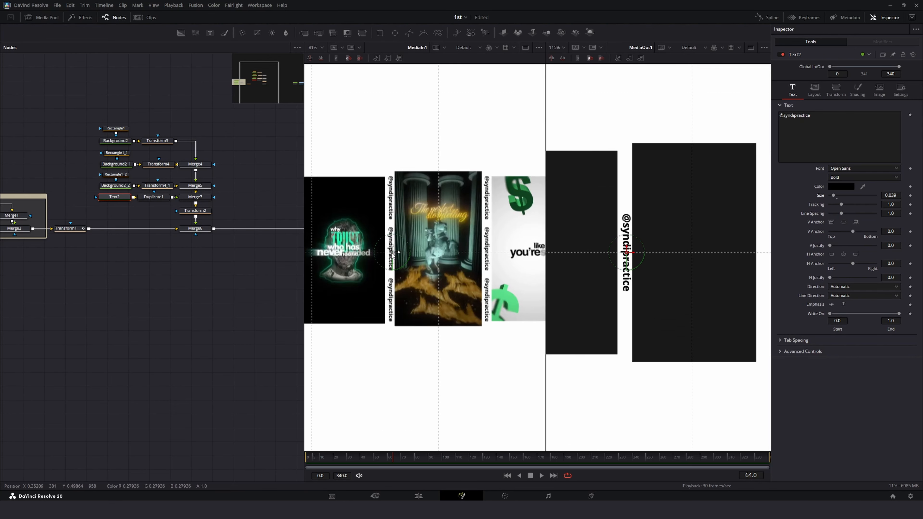
scroll(627, 251, "up", 2)
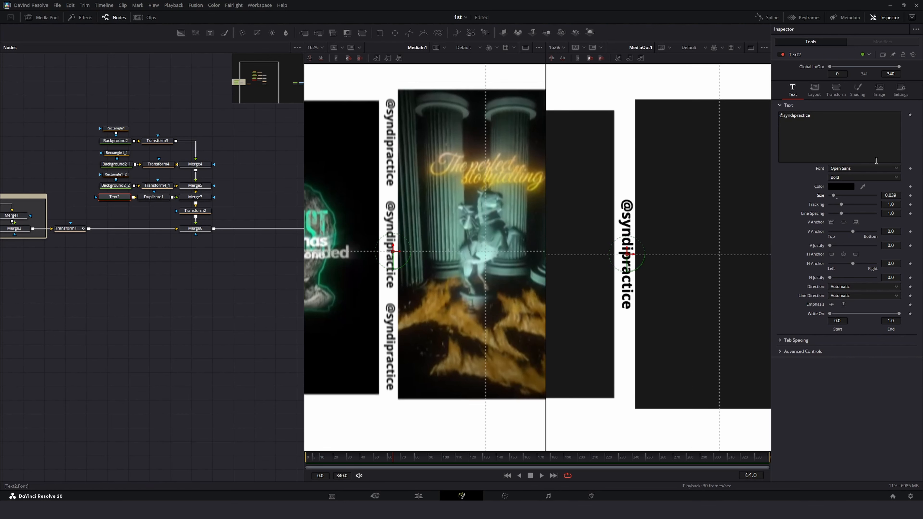
left_click(816, 91)
left_click(796, 90)
left_click_drag(626, 248, 645, 159)
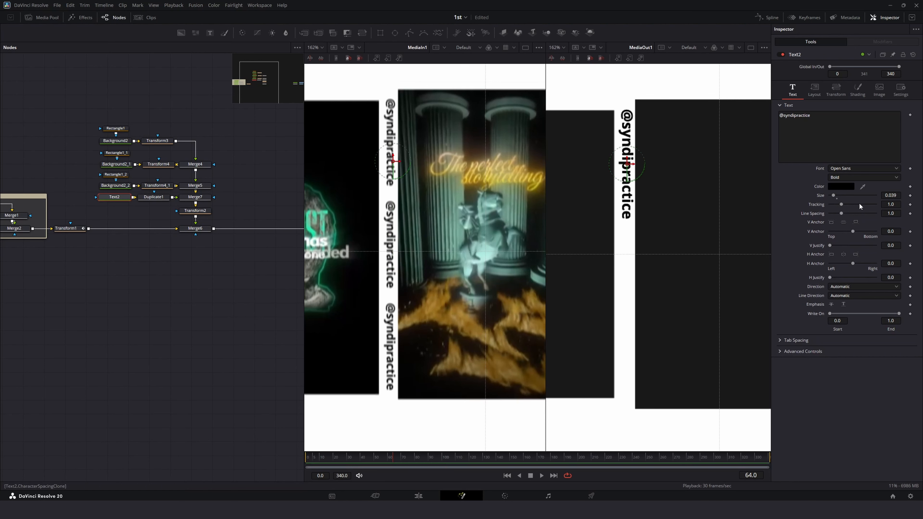
left_click_drag(890, 194, 674, 192)
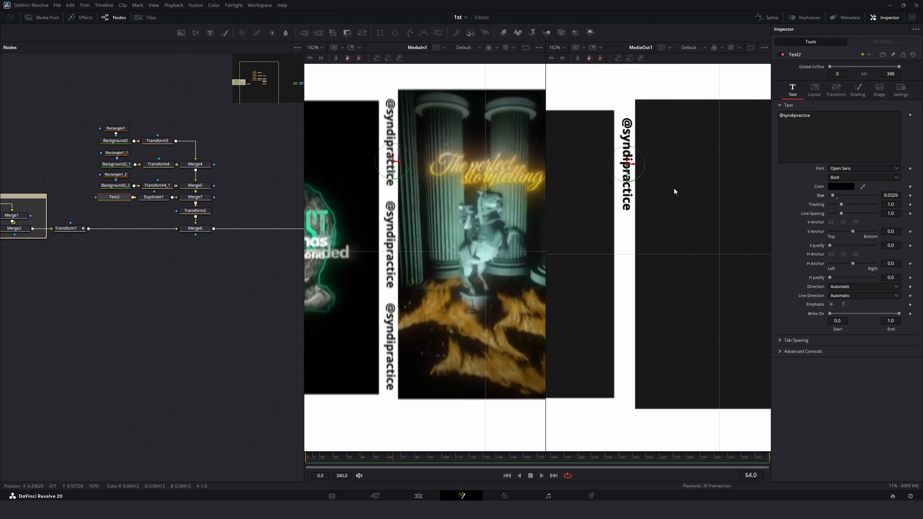
left_click_drag(633, 168, 624, 154)
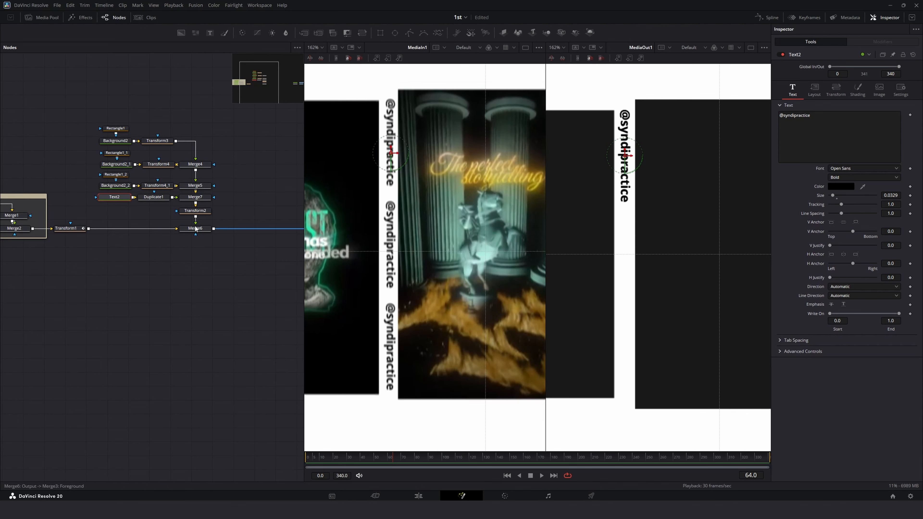
Step: Set the Duplicate node to 3 copies with a Center Y of 0.411 to repeat the watermark down the panel edge
left_click(153, 197)
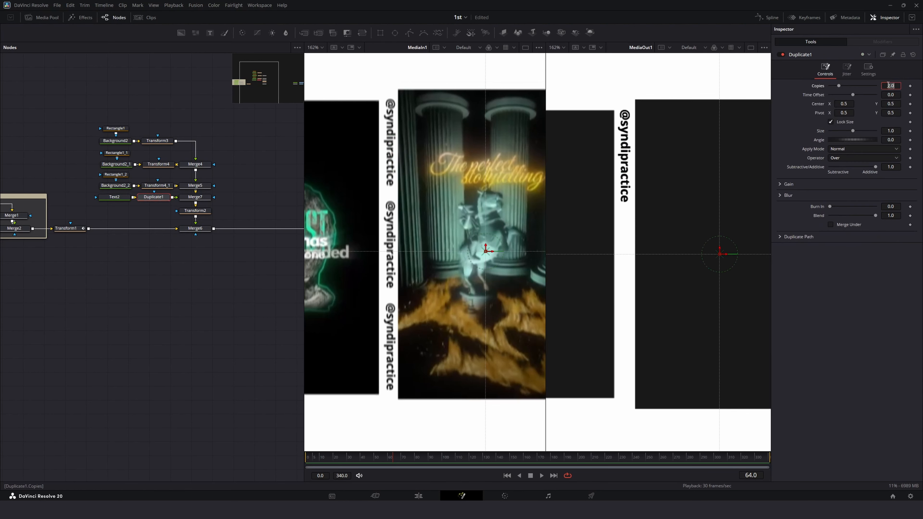
left_click(888, 85)
type("3")
key("Tab")
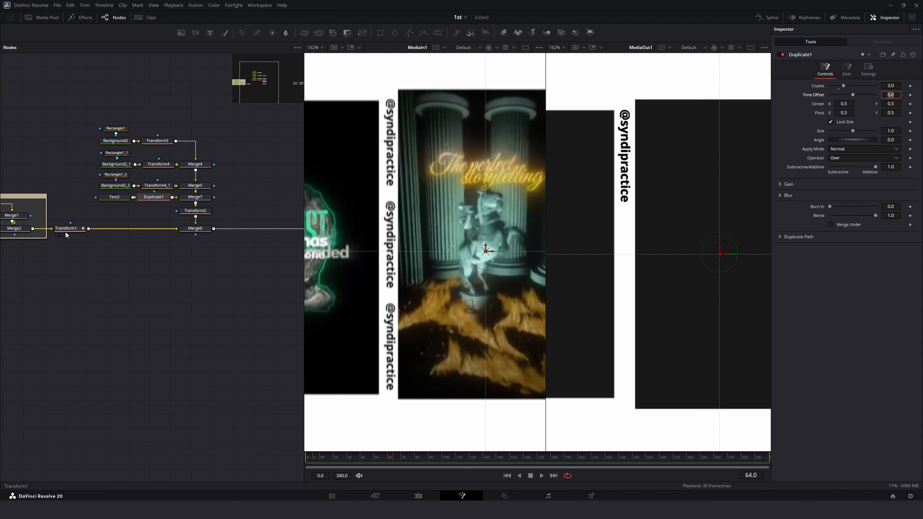
left_click(892, 104)
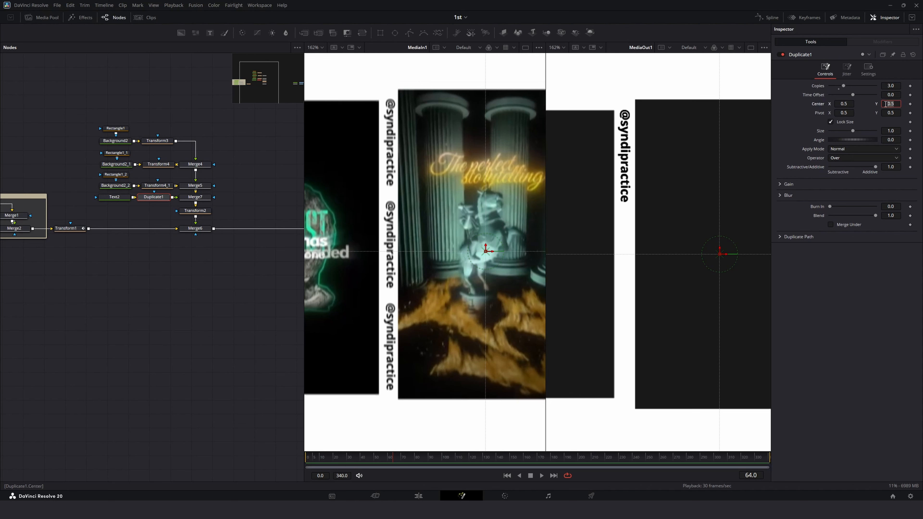
left_click(922, 118)
left_click_drag(892, 104, 860, 104)
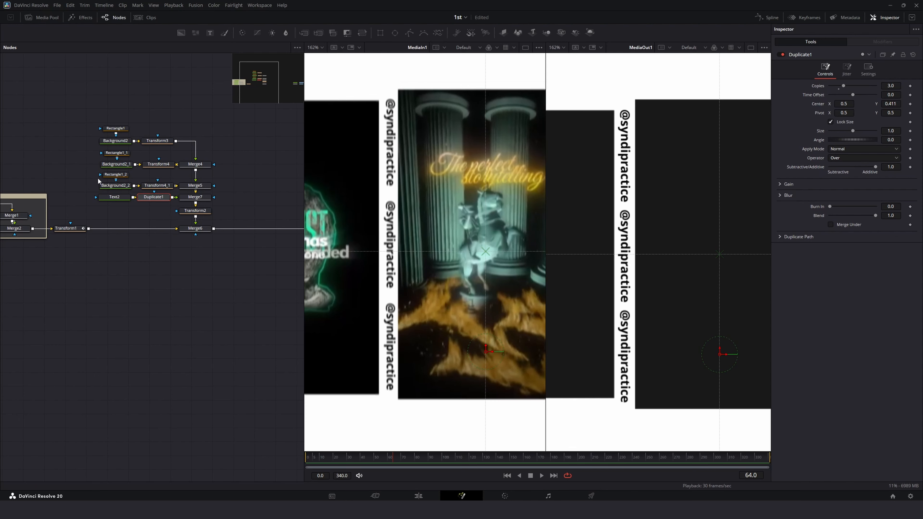
Step: Add another Merge node fed by the duplicated watermark text and rearrange the node tree above Transform2
left_click_drag(96, 117, 138, 198)
left_click(221, 198)
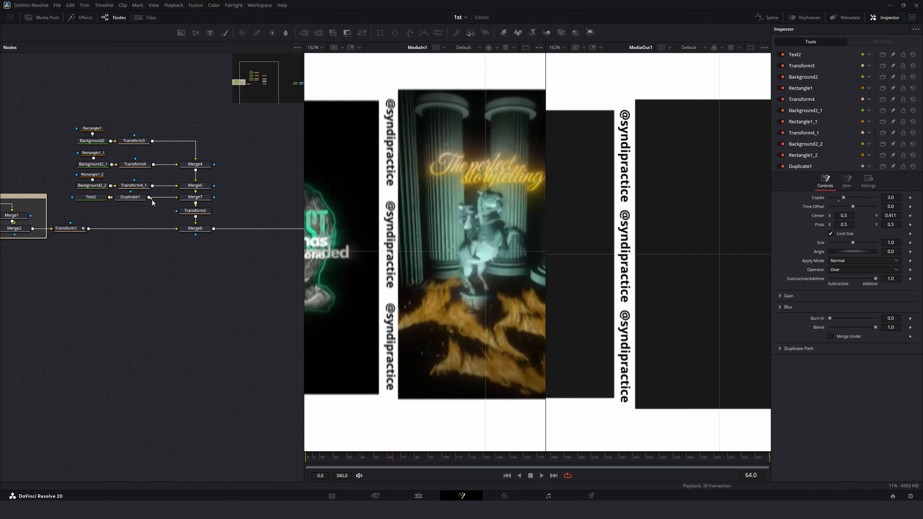
left_click_drag(193, 203, 196, 205)
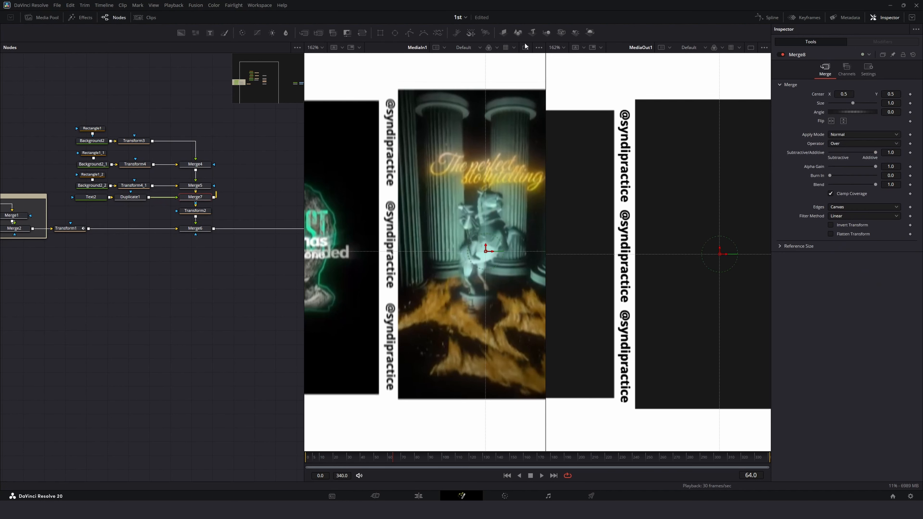
left_click_drag(205, 200, 244, 188)
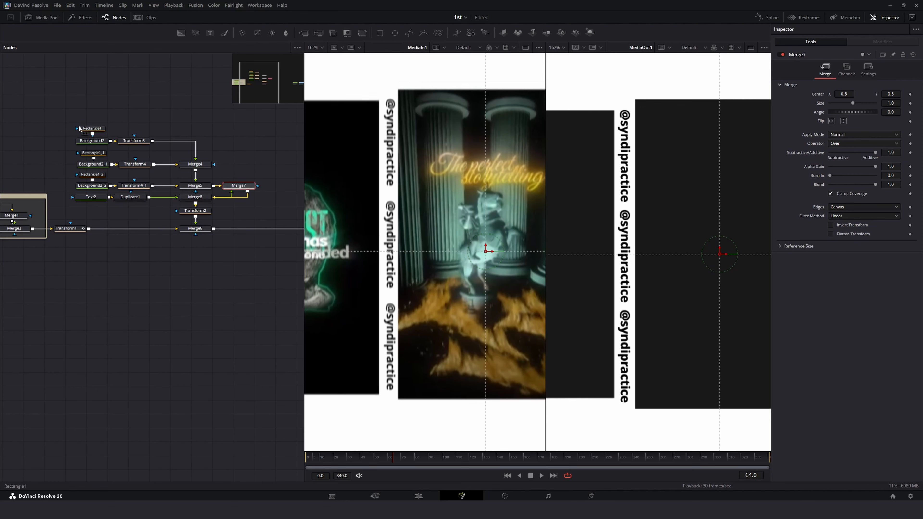
left_click_drag(68, 116, 204, 168)
left_click_drag(242, 187, 220, 198)
left_click_drag(203, 168, 203, 191)
left_click_drag(222, 198, 200, 173)
left_click_drag(71, 90, 209, 180)
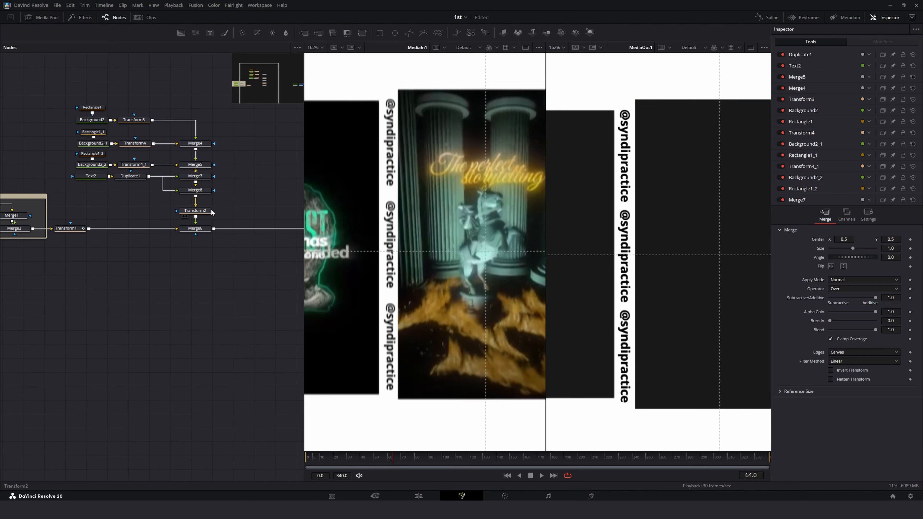
left_click(195, 210)
left_click(195, 189)
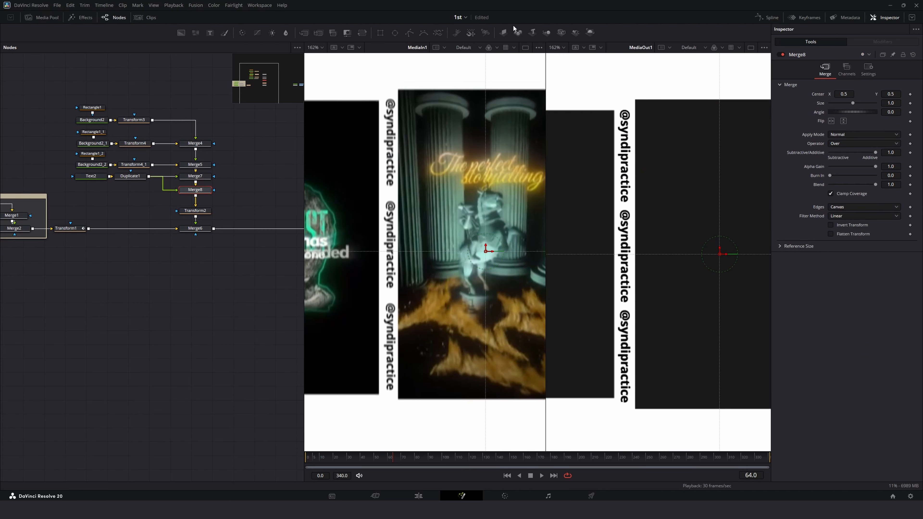
Step: Move the second watermark copy to the left edge of the right panel, about Center X 0.81
left_click(556, 48)
left_click(555, 59)
left_click(315, 48)
left_click(313, 59)
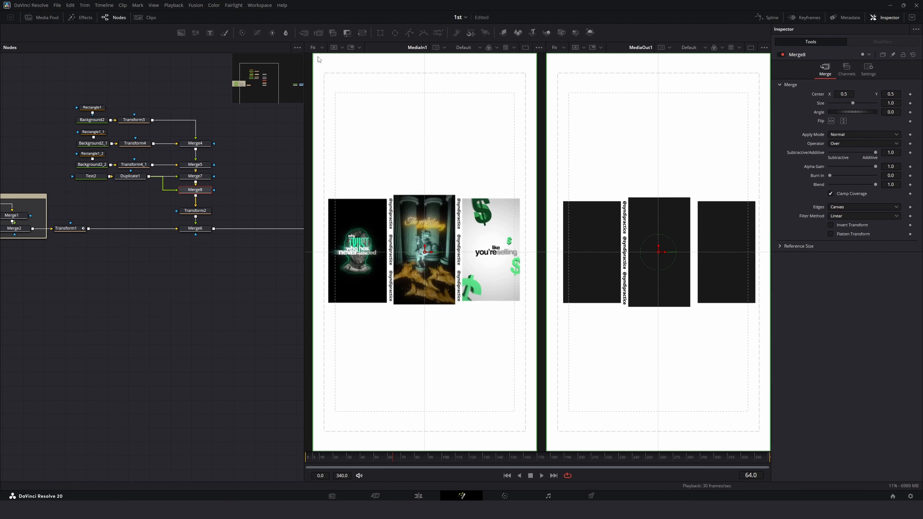
left_click_drag(664, 252, 732, 266)
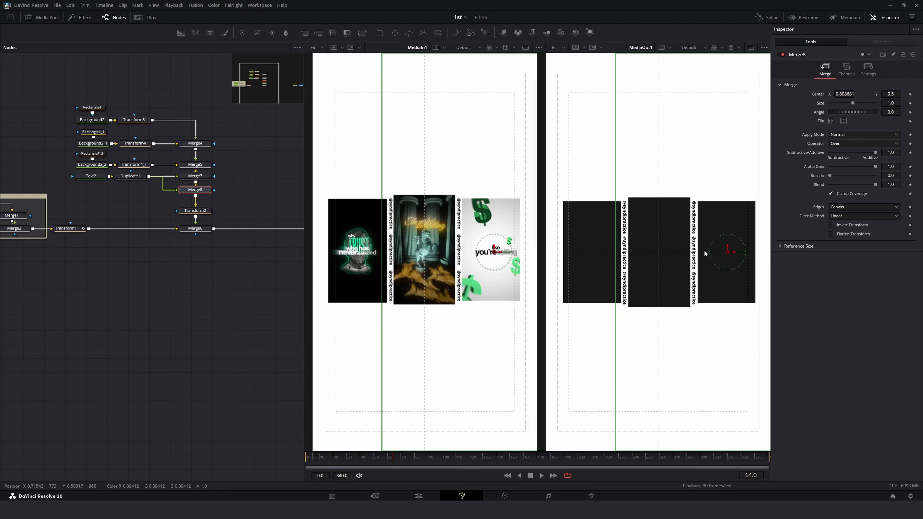
scroll(703, 249, "up", 5)
left_click_drag(572, 253, 548, 254)
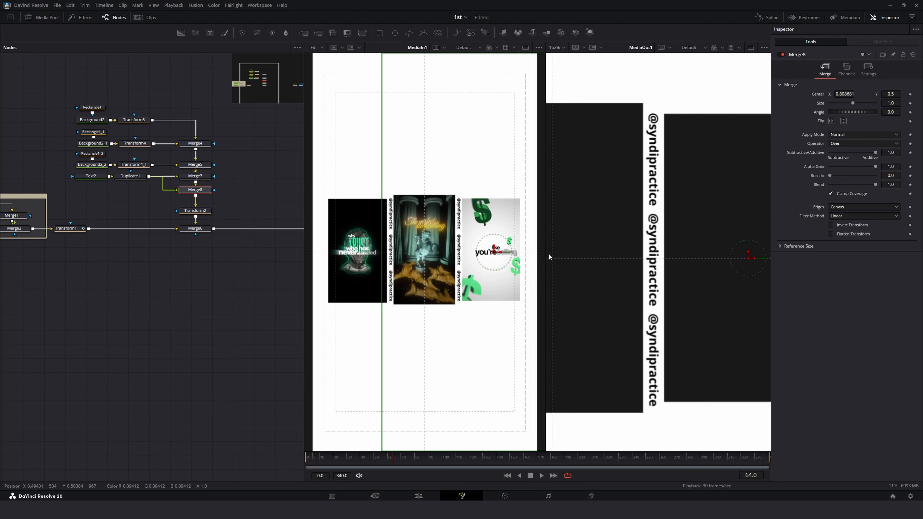
left_click(556, 48)
left_click(556, 55)
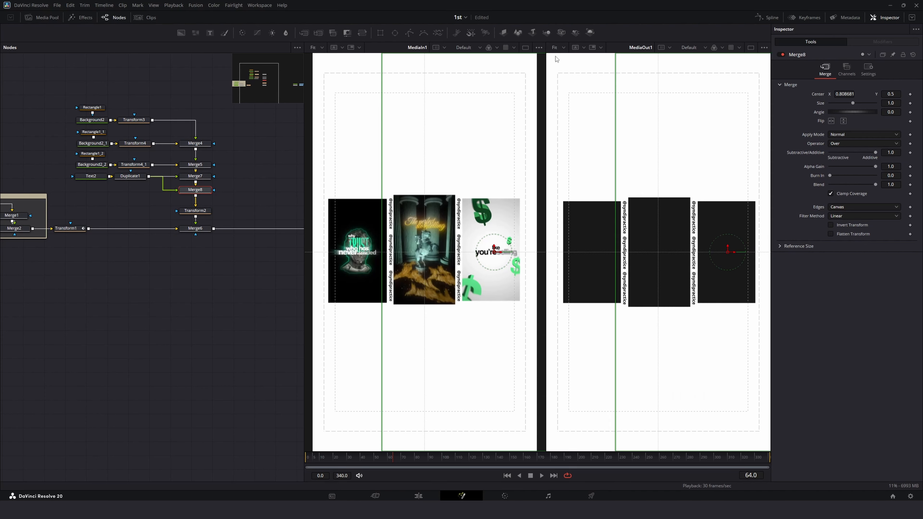
left_click(217, 348)
Step: Set Transform2's Center X to 1.499 at frame 0 so the panels slide in from the right
left_click(205, 214)
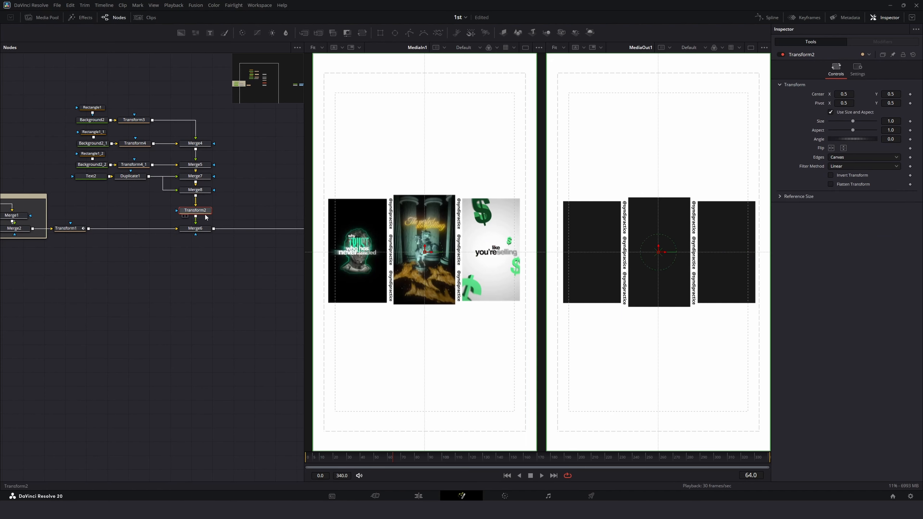
left_click_drag(379, 457, 306, 457)
key("space")
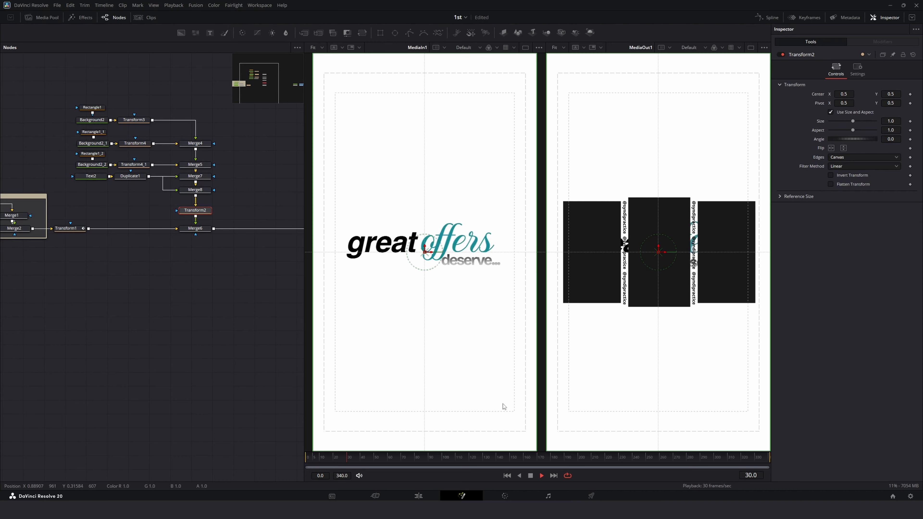
left_click_drag(428, 452, 308, 459)
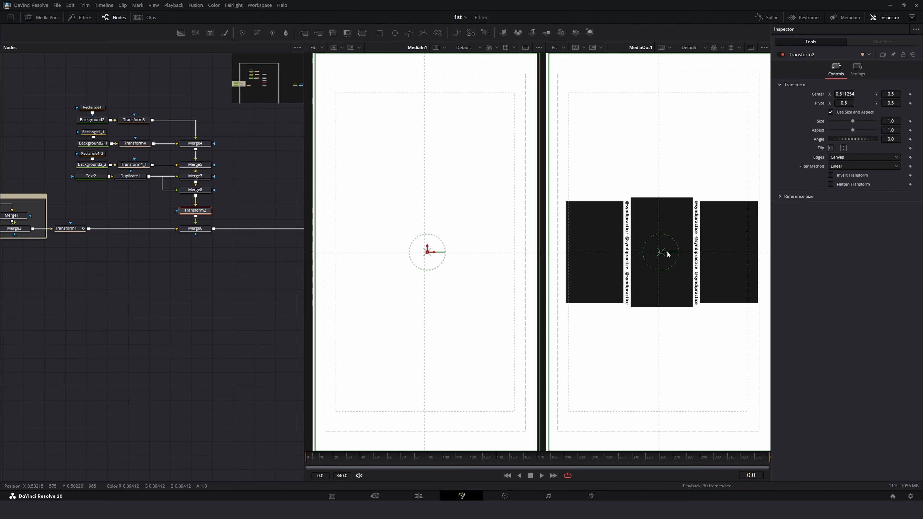
left_click_drag(664, 255, 789, 271)
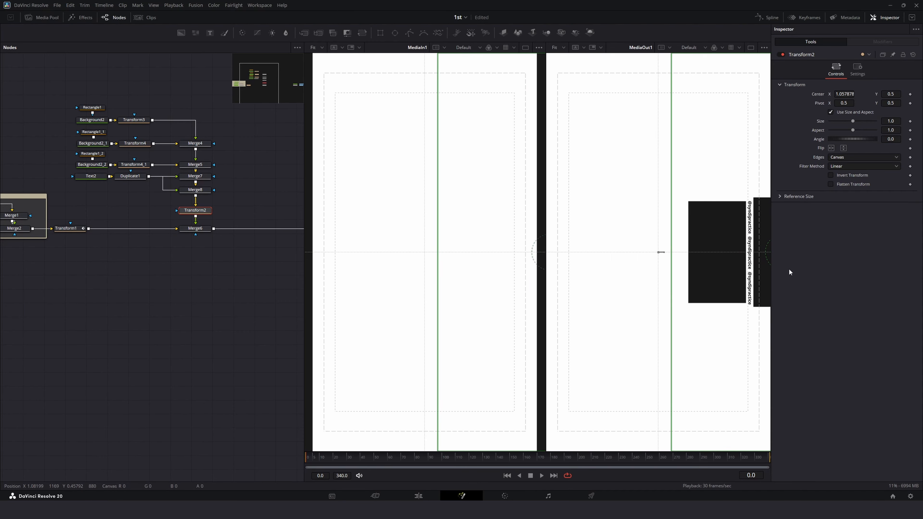
key("space")
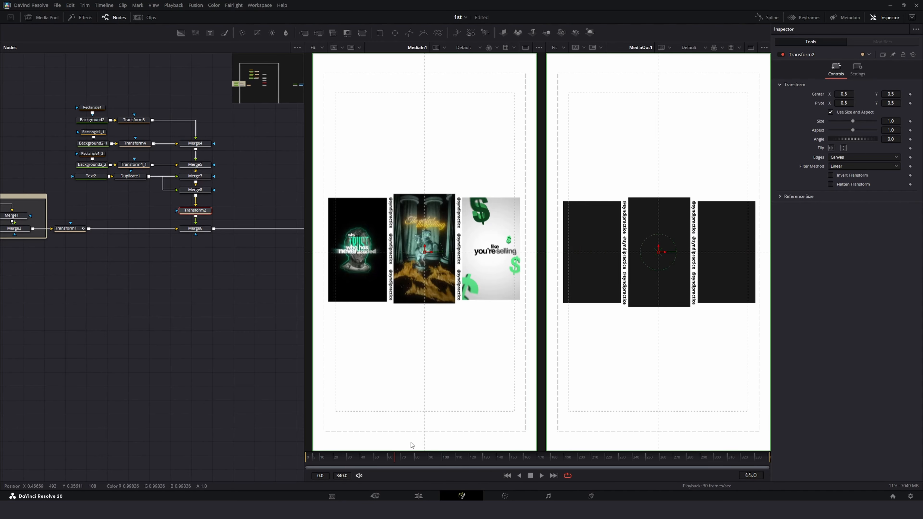
left_click_drag(395, 460, 308, 459)
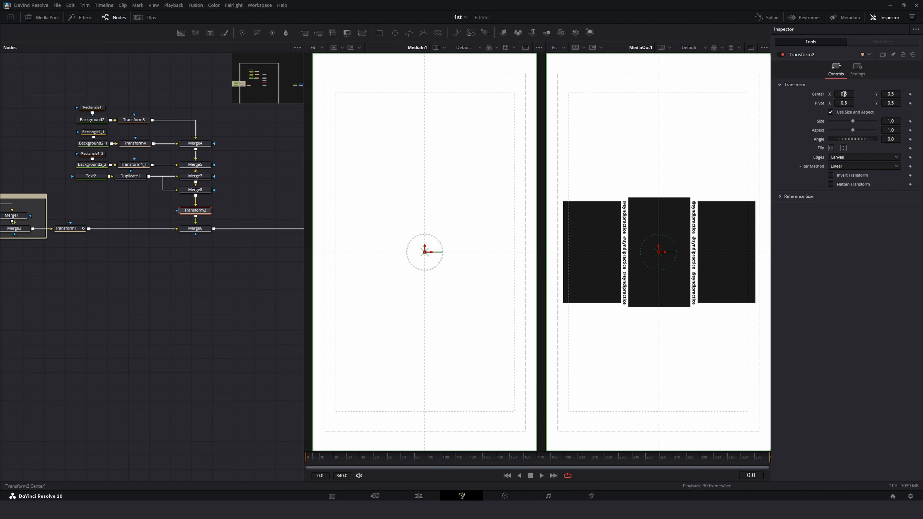
left_click_drag(844, 94, 919, 94)
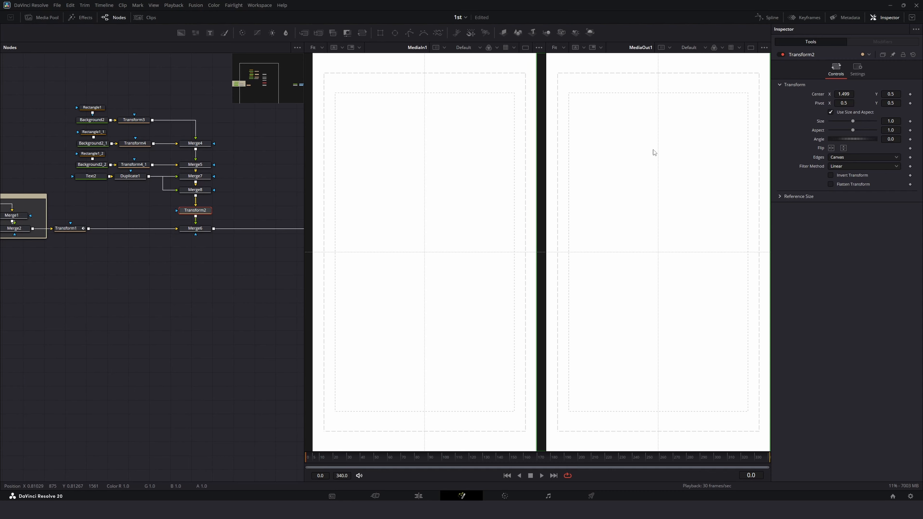
Step: Rename the Transform1 node to left
left_click(66, 229)
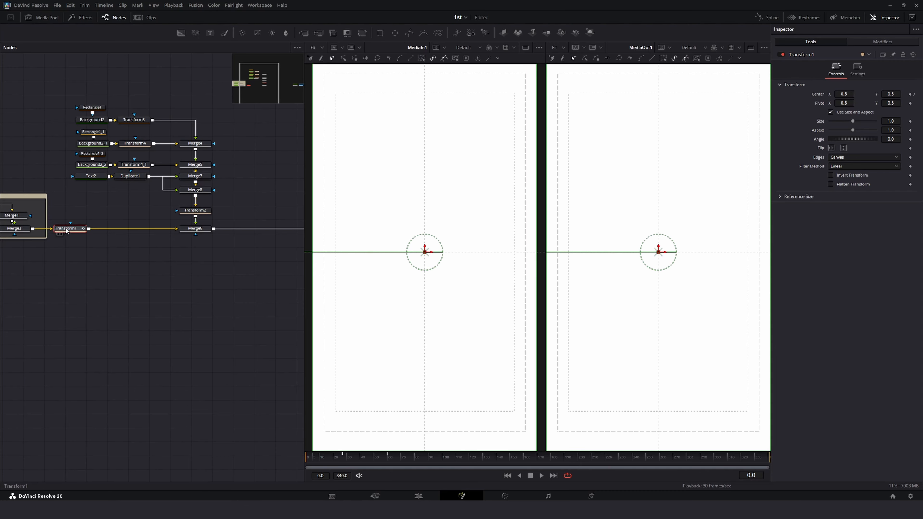
key("F2")
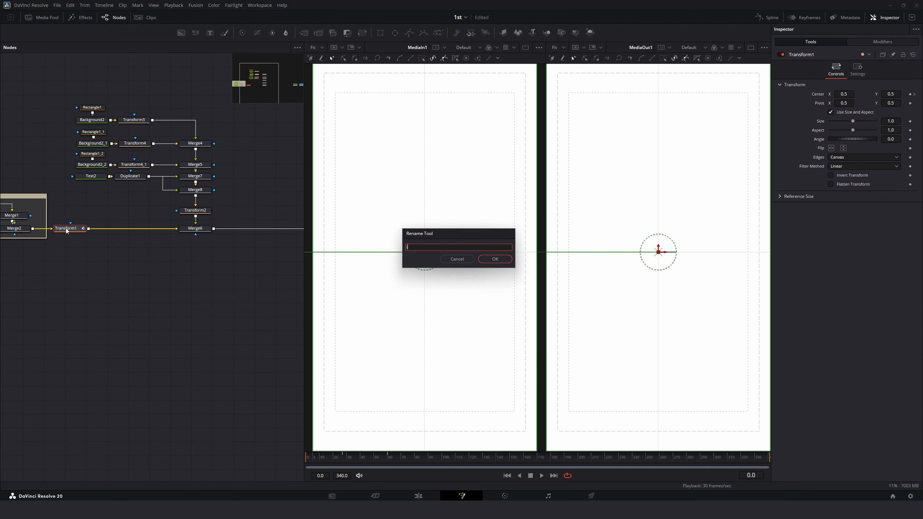
key("Return")
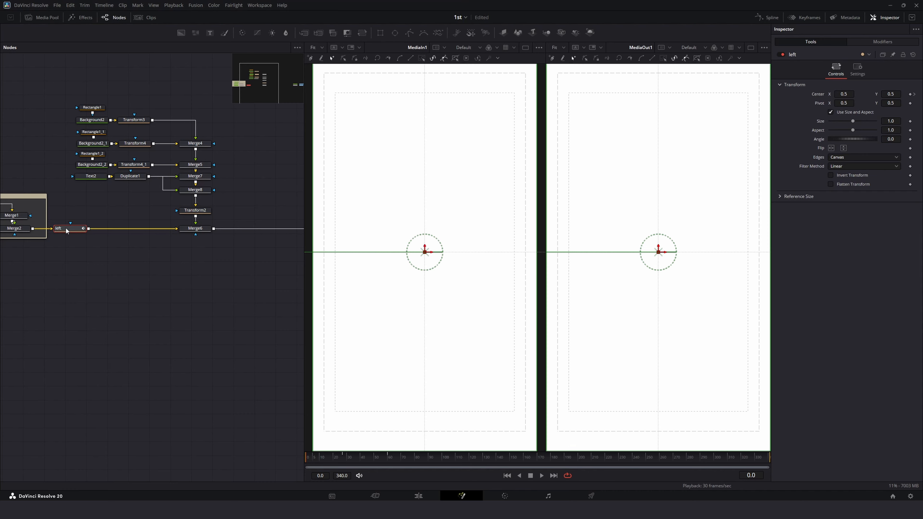
Step: Move the left transform node after the final Merge so it affects the whole composition, and preview playback
left_click_drag(61, 231, 243, 233)
key("space")
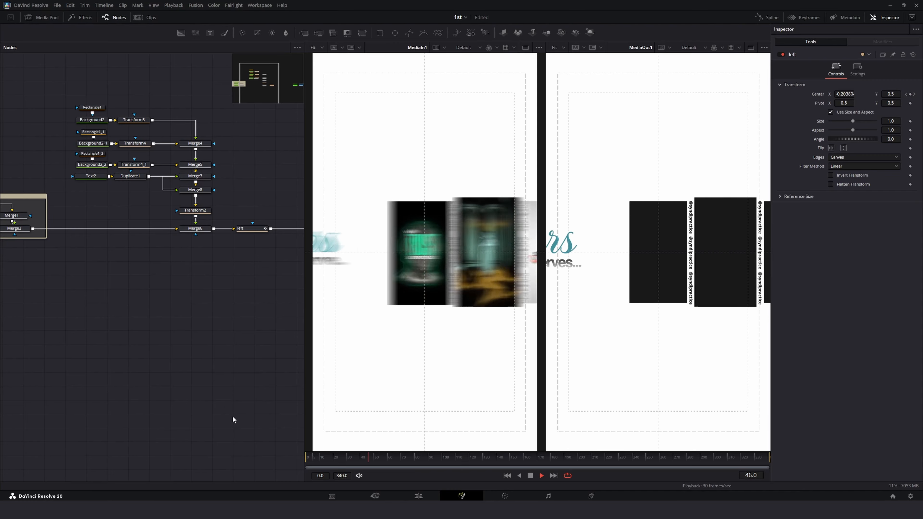
key("space")
Step: Shift the merge and transform nodes leftward to tidy the layout and preview the animation
left_click_drag(76, 80, 218, 191)
left_click(195, 210, "ctrl")
left_click_drag(195, 190, 174, 210)
left_click_drag(195, 229, 174, 228)
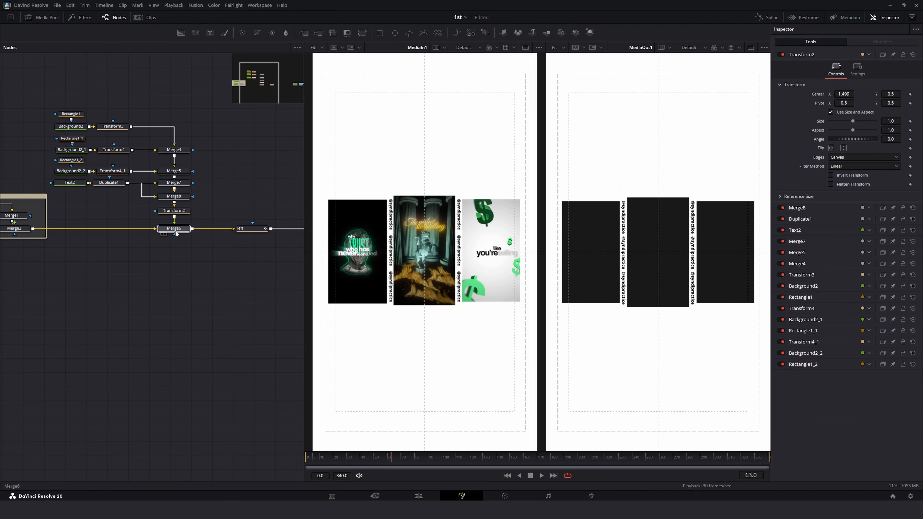
left_click_drag(252, 228, 219, 228)
key("space")
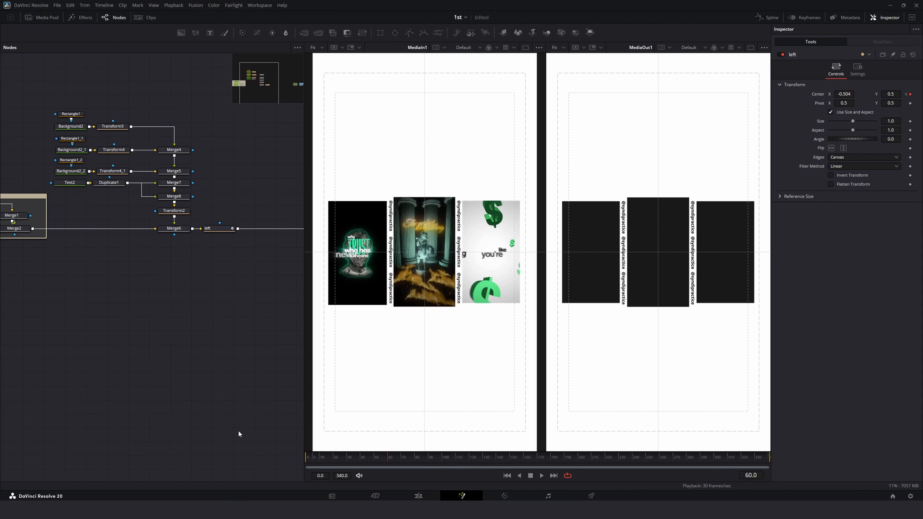
key("space")
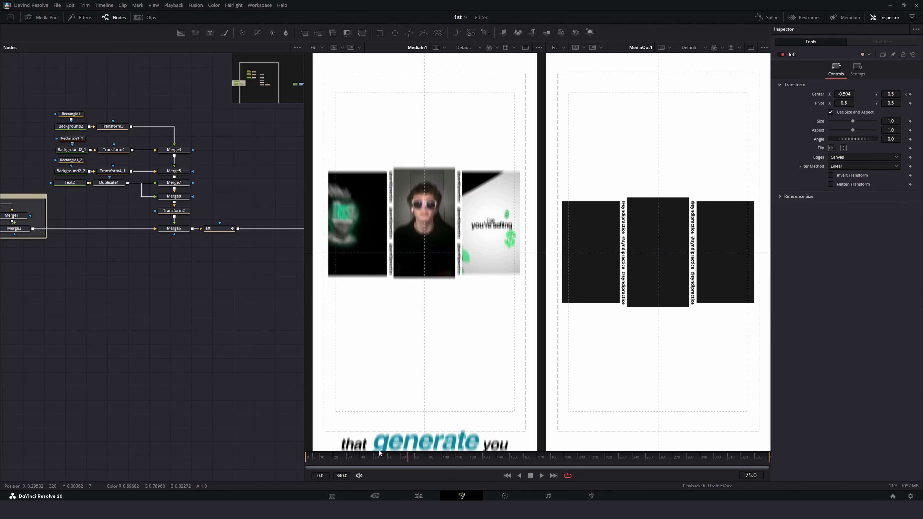
Step: Insert a Transform node after the left node and rename it up
left_click_drag(237, 271, 116, 237)
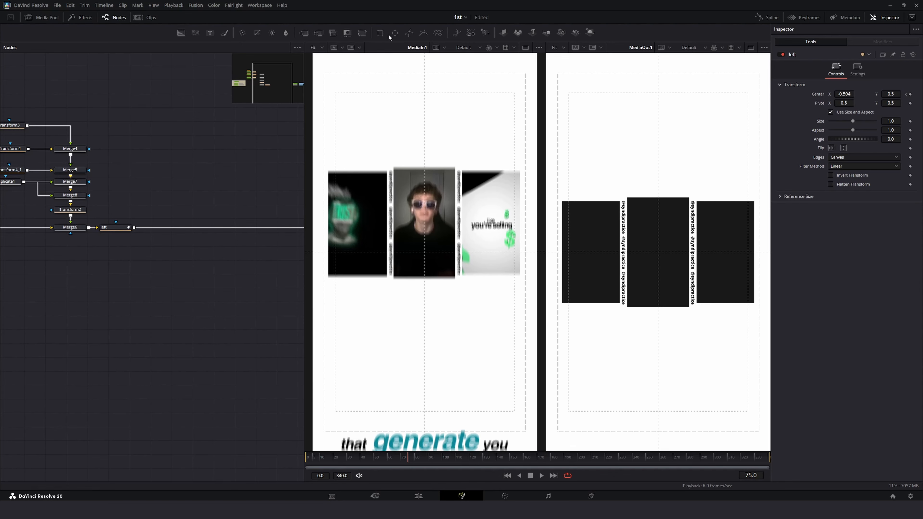
left_click_drag(376, 32, 277, 126)
left_click_drag(170, 225, 166, 229)
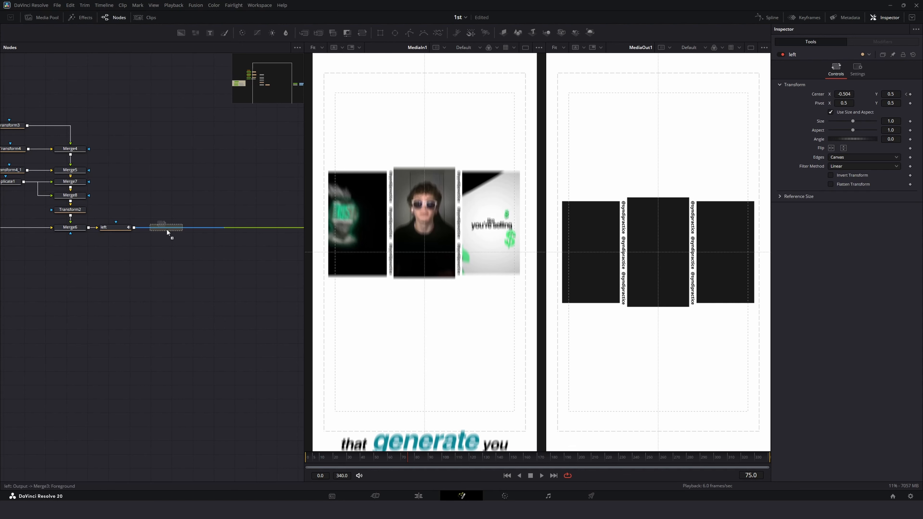
key("F2")
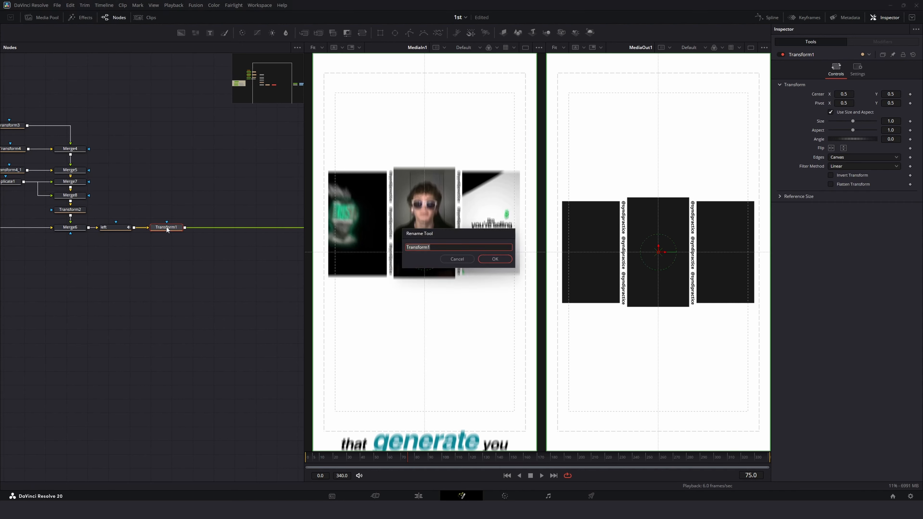
type("up")
key("Return")
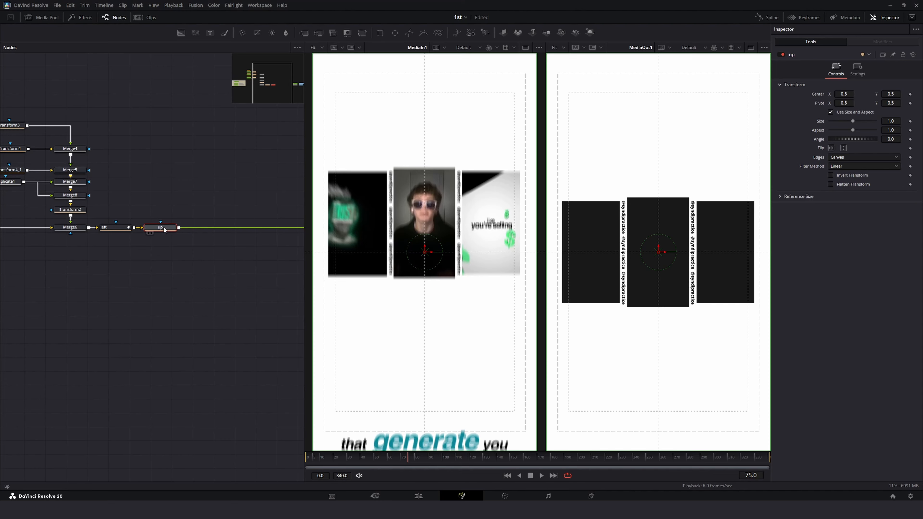
Step: Keyframe the up node's Center at frame 60 and raise its Center Y to about 1.14 at frame 110, previewing the slide
left_click_drag(405, 460, 388, 463)
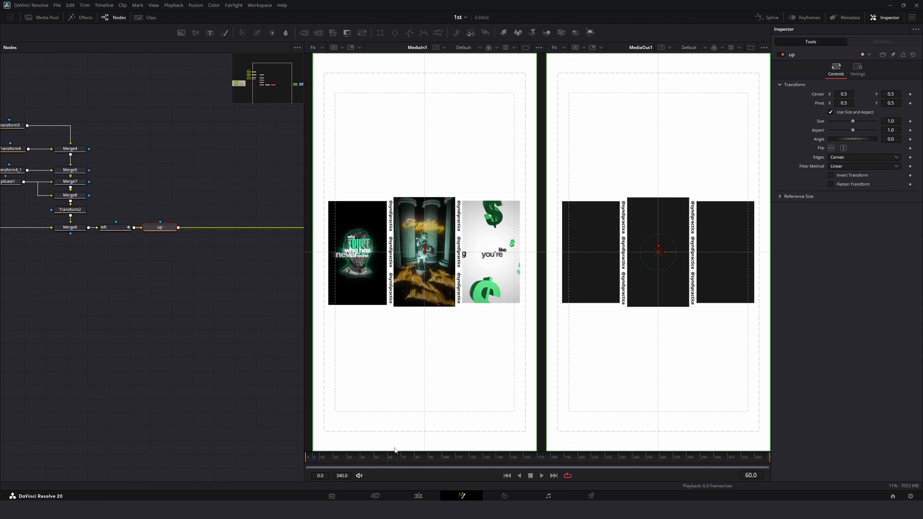
left_click(909, 94)
left_click_drag(394, 459, 453, 460)
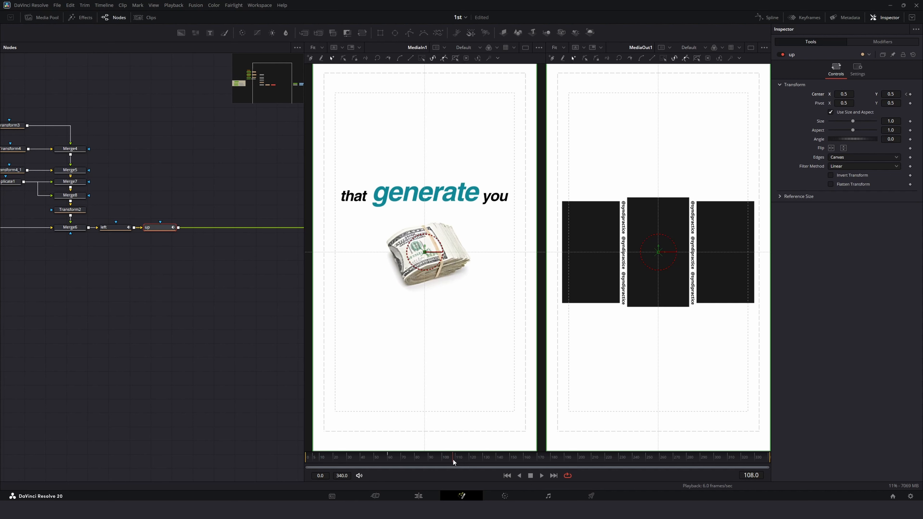
left_click_drag(454, 458, 455, 459)
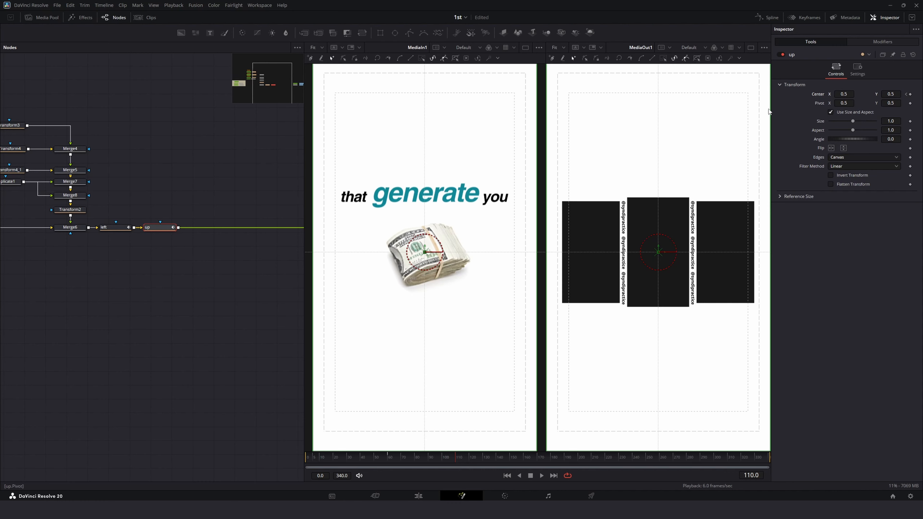
scroll(655, 174, "up", 1)
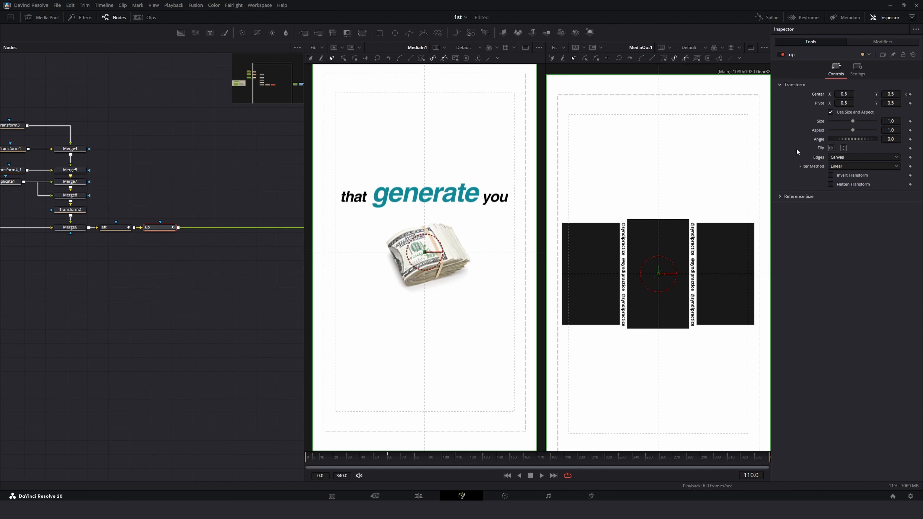
left_click_drag(887, 94, 906, 93)
left_click(372, 456)
key("space")
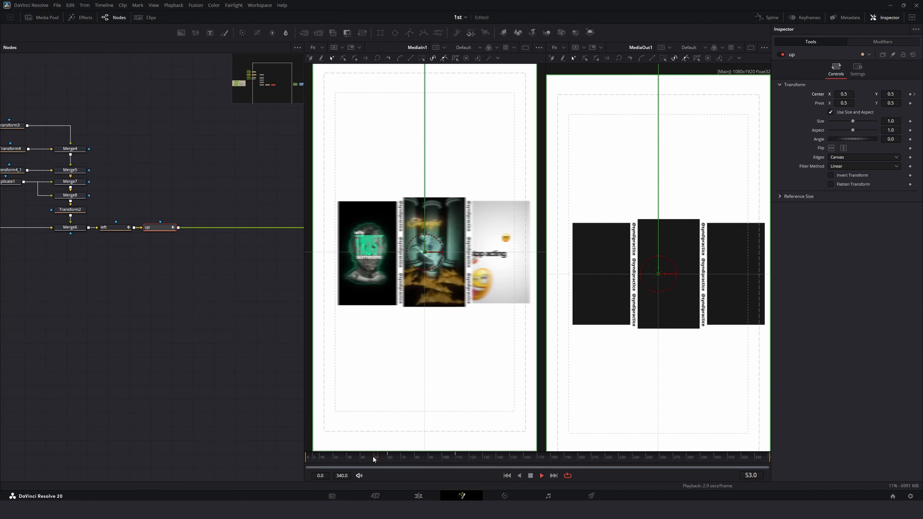
key("space")
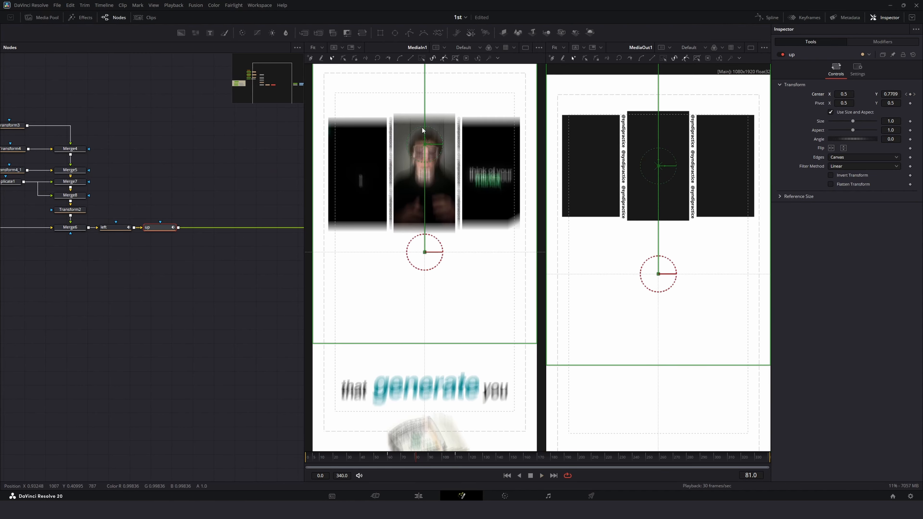
Step: Smooth the up node's Center keyframes in the Spline editor and increase their ease-in to about 66, previewing the motion
left_click(767, 17)
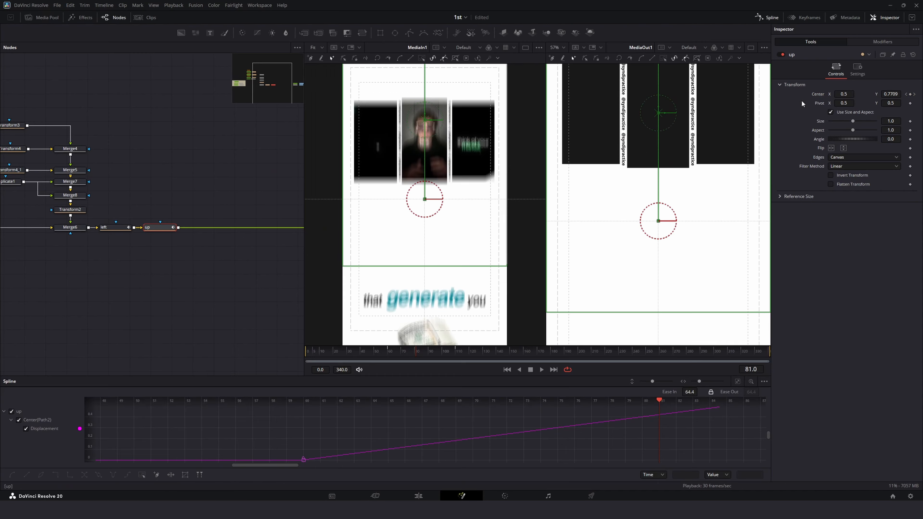
key("shift+s")
right_click(406, 439)
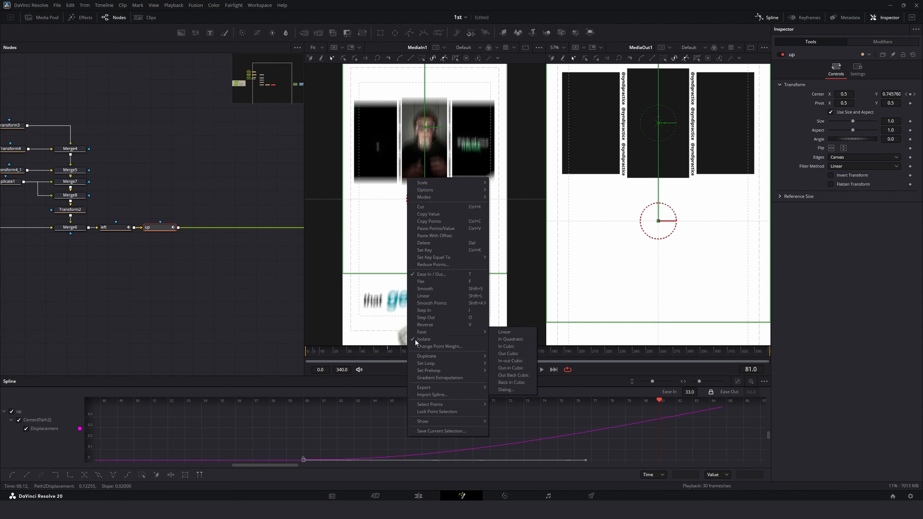
left_click(738, 380)
left_click(738, 380)
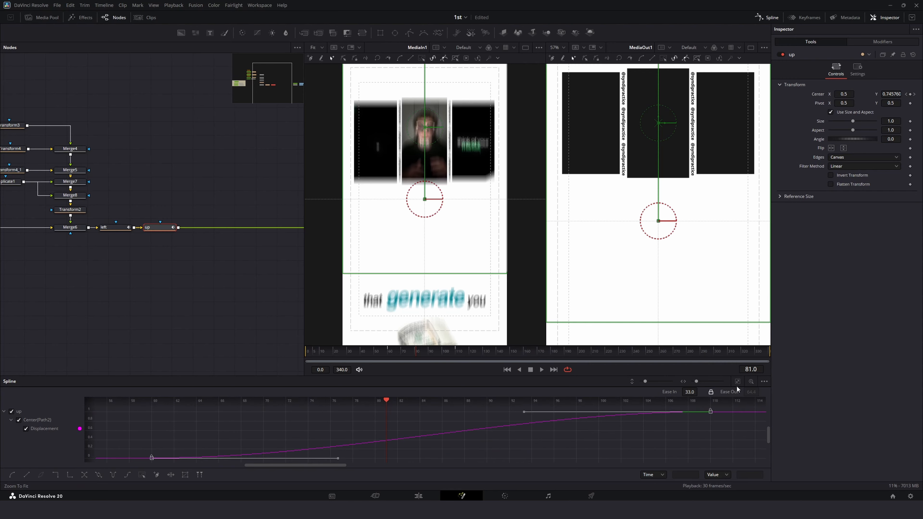
left_click_drag(693, 393, 700, 391)
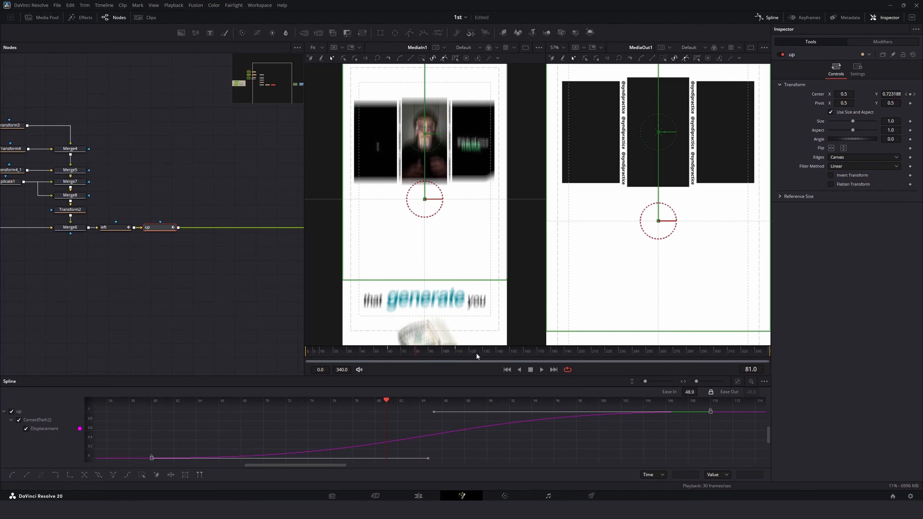
left_click_drag(475, 353, 383, 356)
key("space")
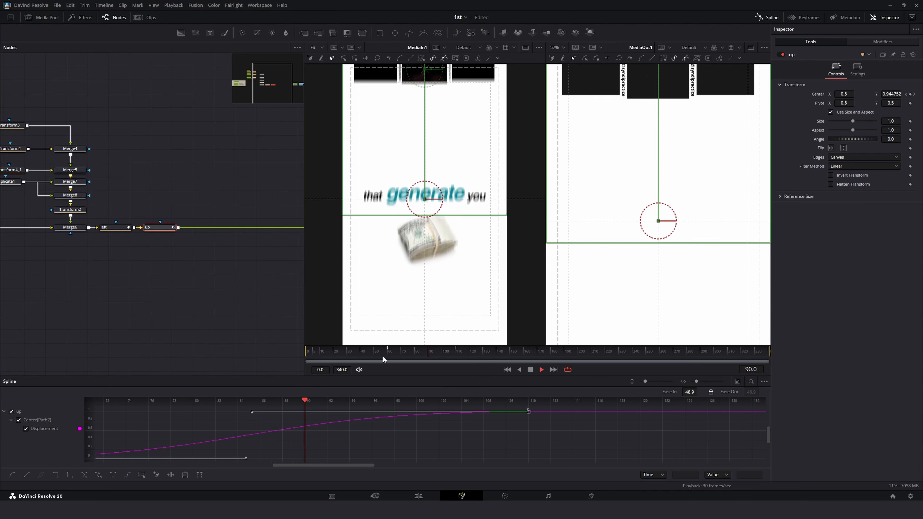
key("space")
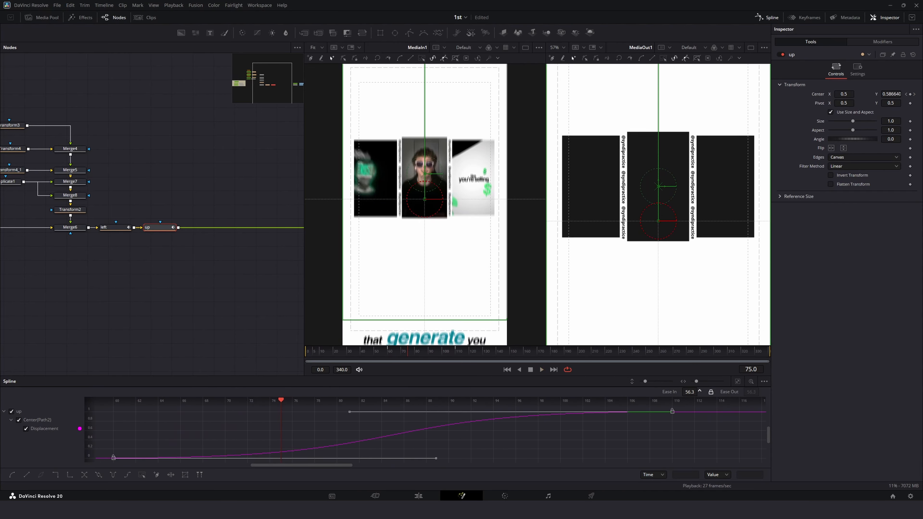
left_click(364, 353)
key("space")
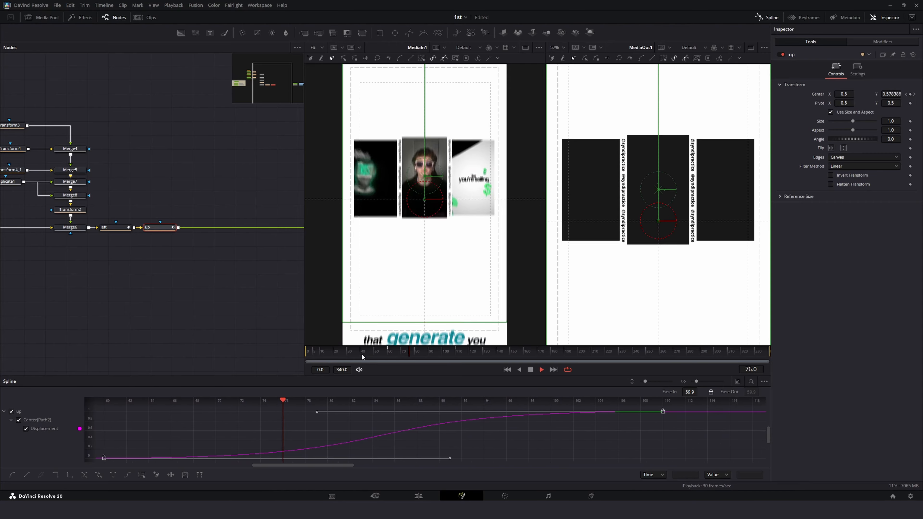
key("space")
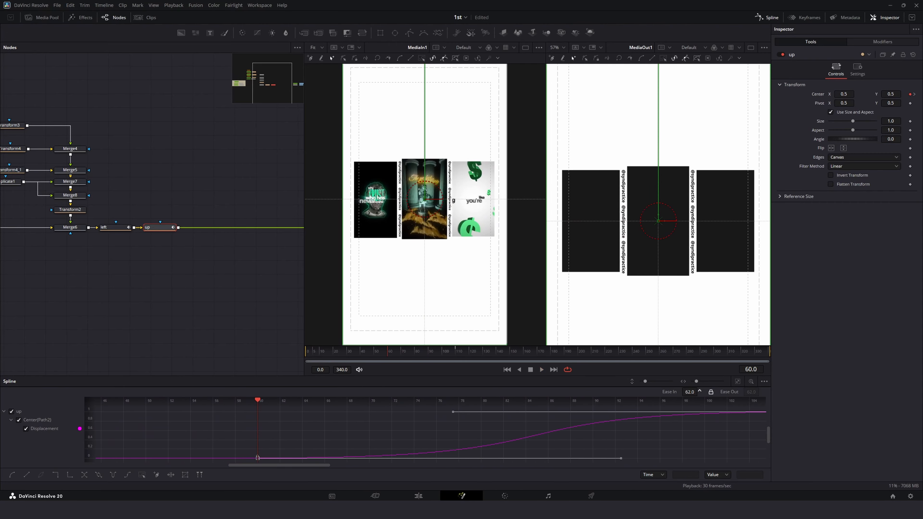
left_click(335, 351)
key("space")
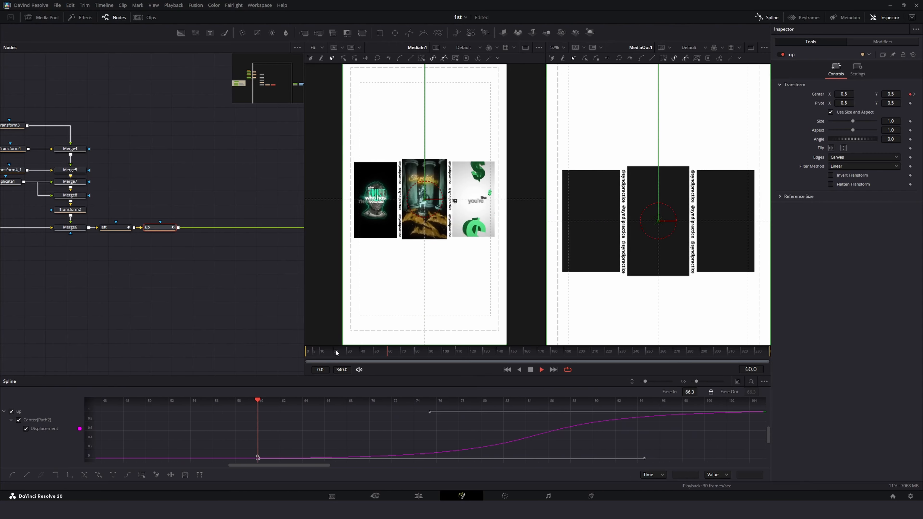
key("space")
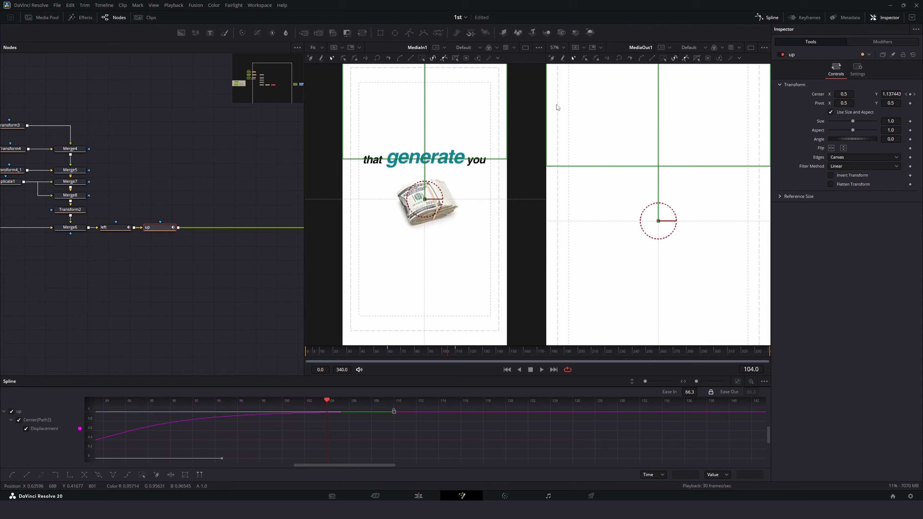
Step: Fit the output viewer, close the Spline editor and preview the upward slide
left_click(555, 47)
left_click(558, 58)
left_click(368, 349)
key("space")
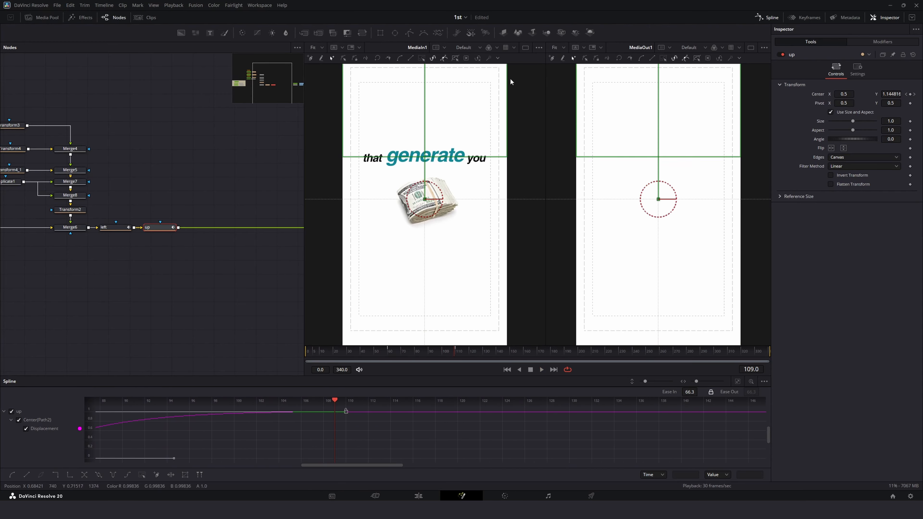
key("space")
left_click(760, 17)
left_click(333, 391)
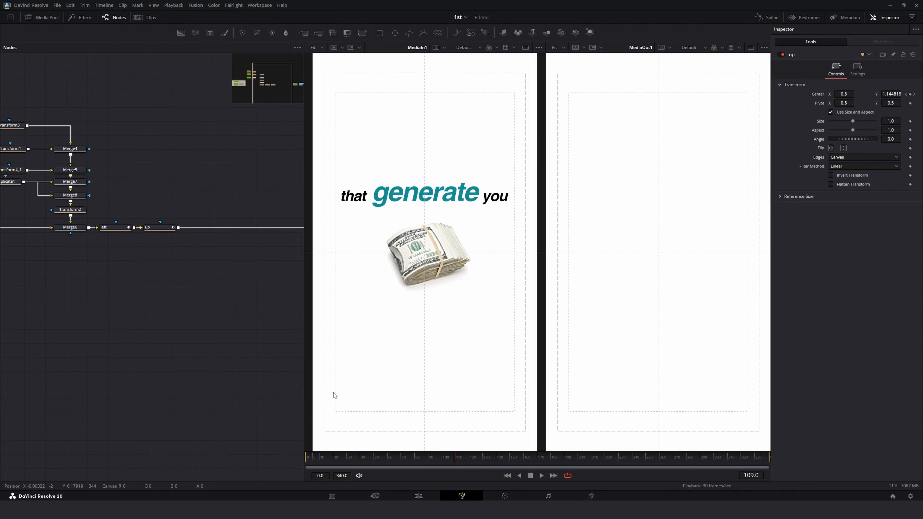
left_click_drag(415, 452, 280, 438)
key("space")
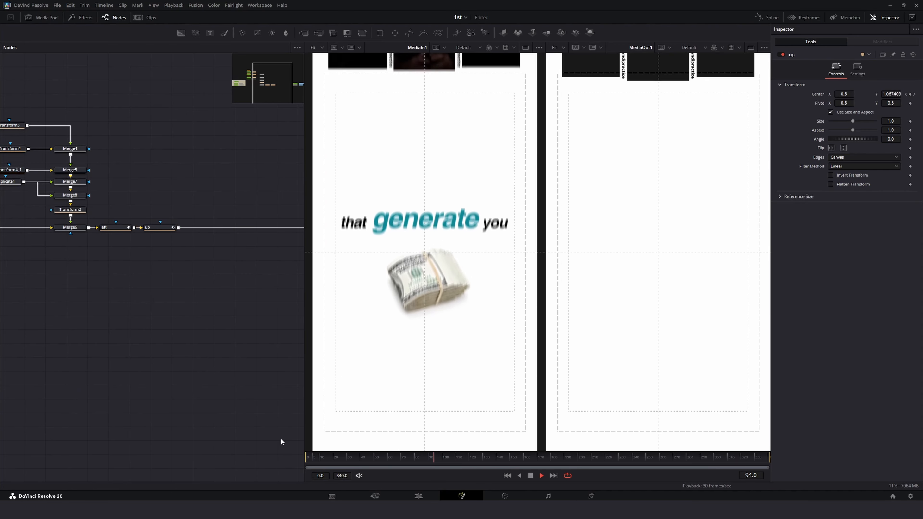
key("space")
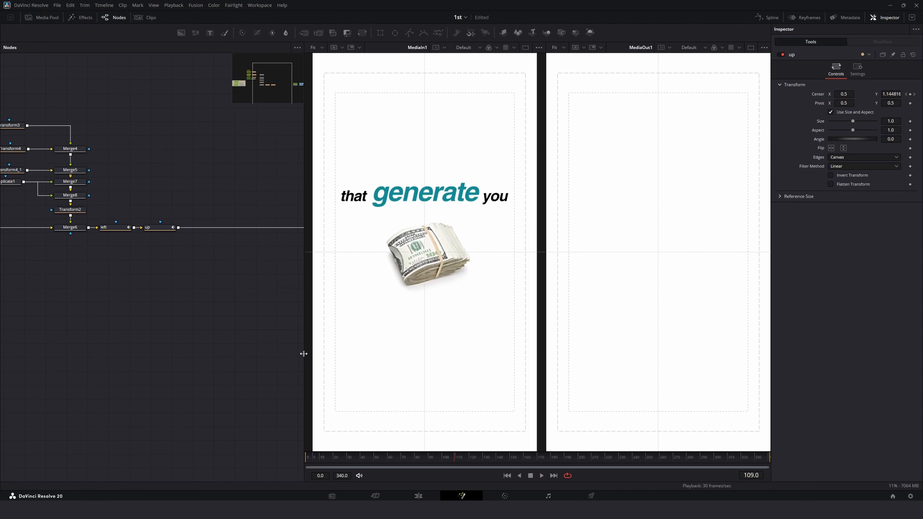
Step: Import money.jpg into the media pool and add it to the node graph as a MediaIn node
left_click(39, 20)
right_click(248, 428)
left_click(238, 429)
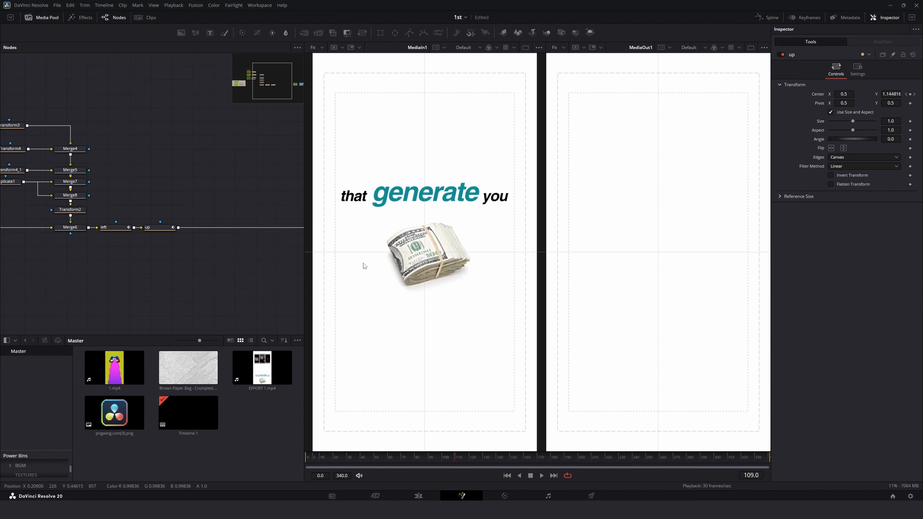
right_click(248, 427)
left_click(267, 378)
left_click(272, 119)
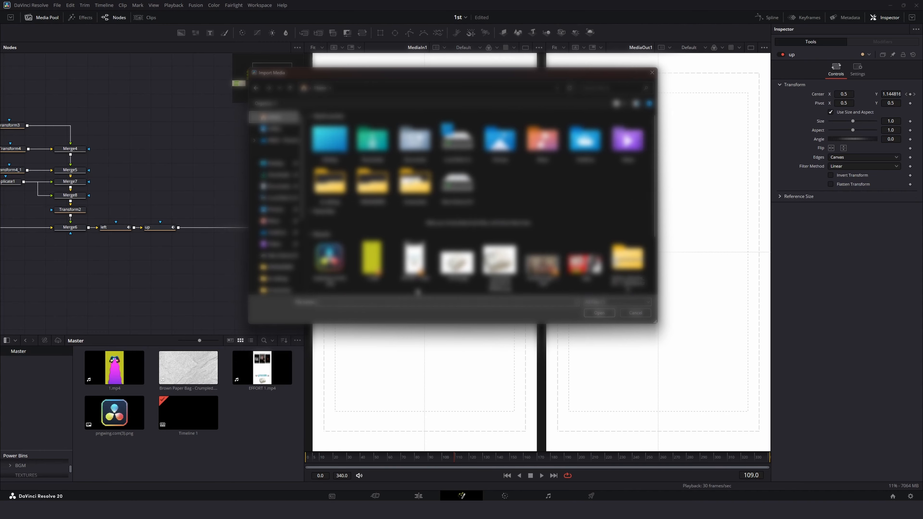
double_click(458, 261)
left_click_drag(121, 423, 144, 150)
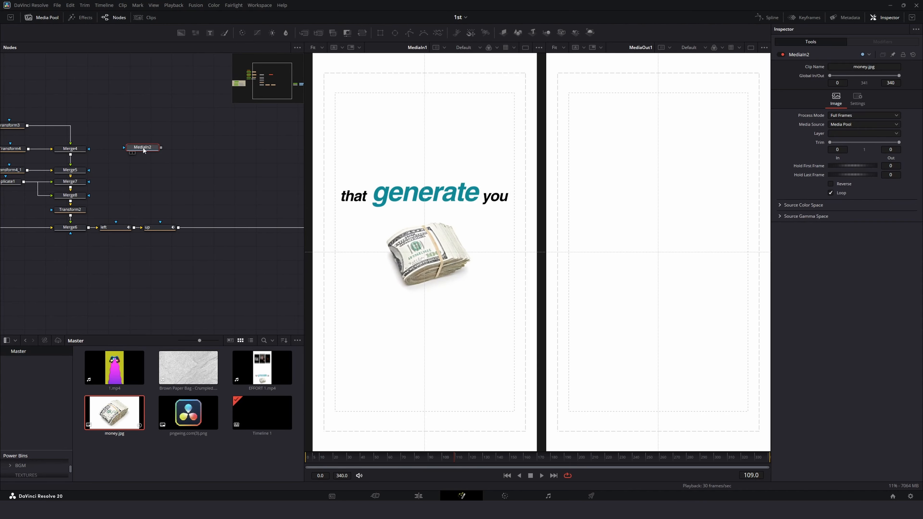
left_click(44, 18)
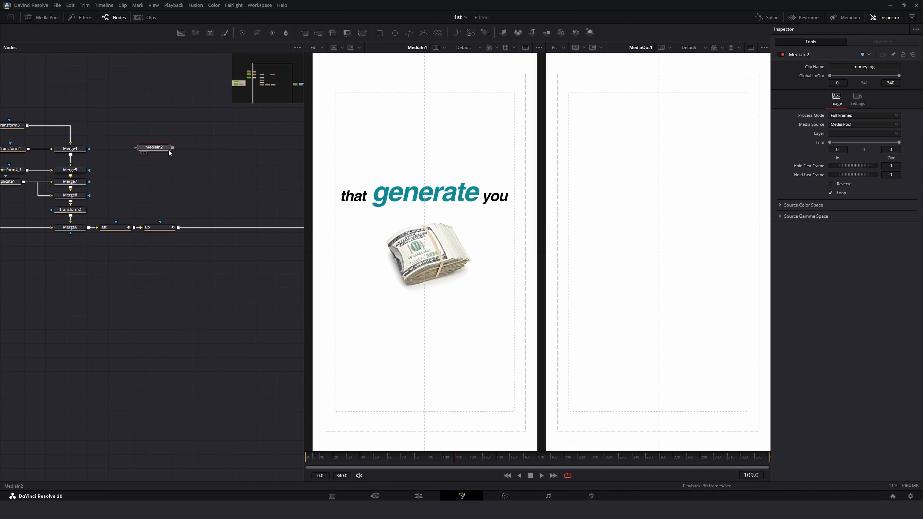
Step: Merge the money image over the composition after the up node
mouse_move(165, 229)
left_mouse_down()
mouse_move(265, 227)
mouse_move(160, 230)
left_mouse_up()
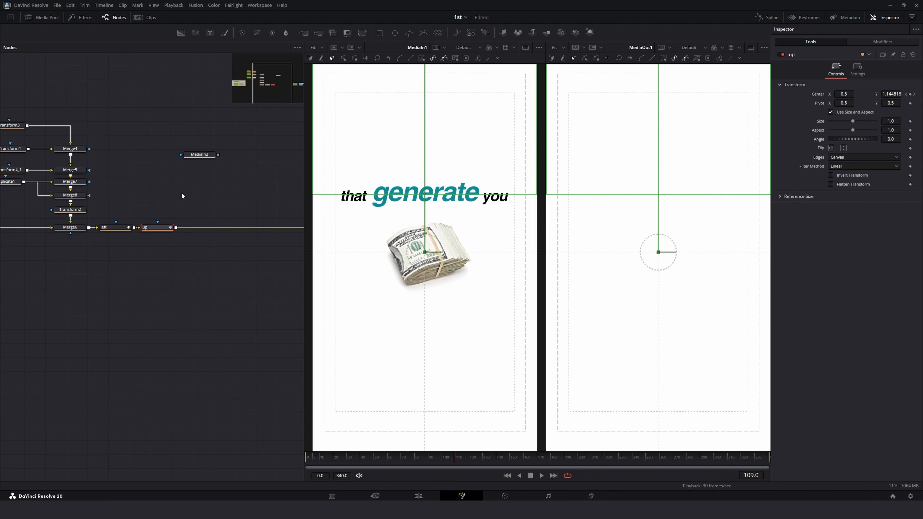
left_click_drag(209, 157, 207, 160)
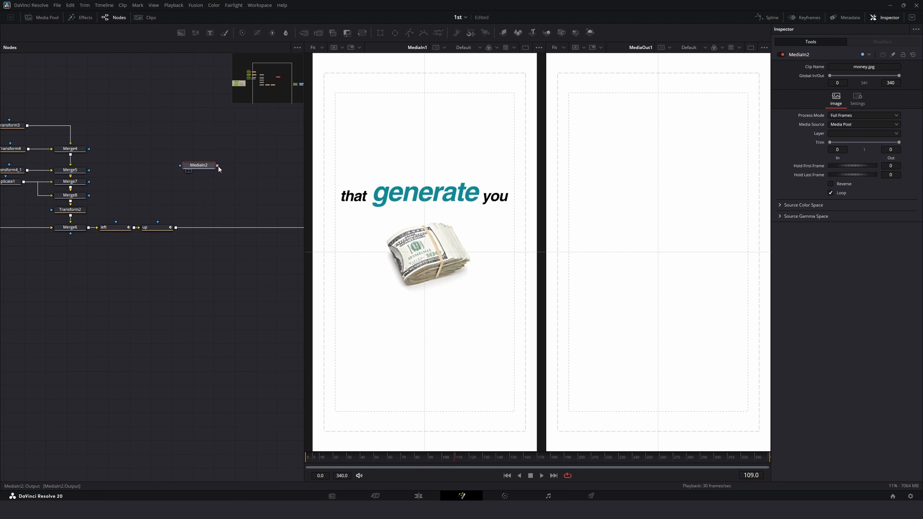
left_click_drag(217, 166, 175, 228)
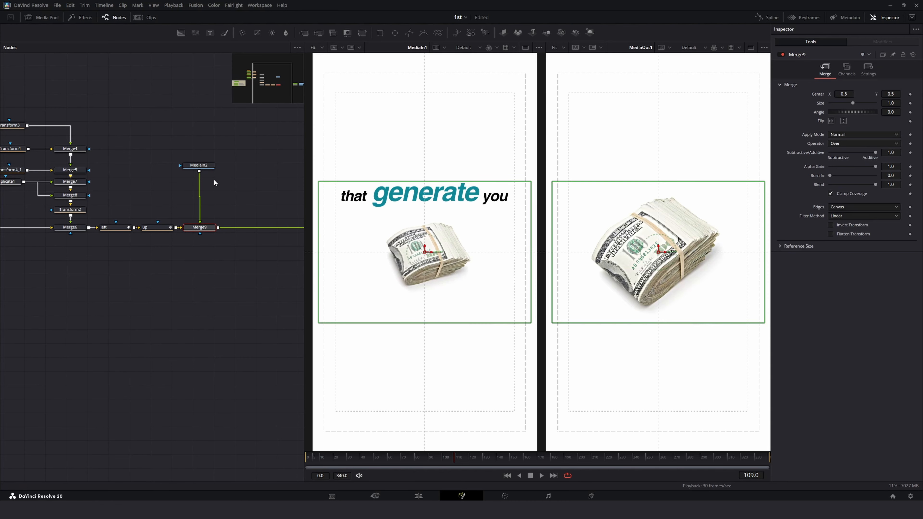
Step: Insert a Transform on the money image with Size 0.651 and Angle -22.1, and move both nodes closer to the merge
left_click(207, 166)
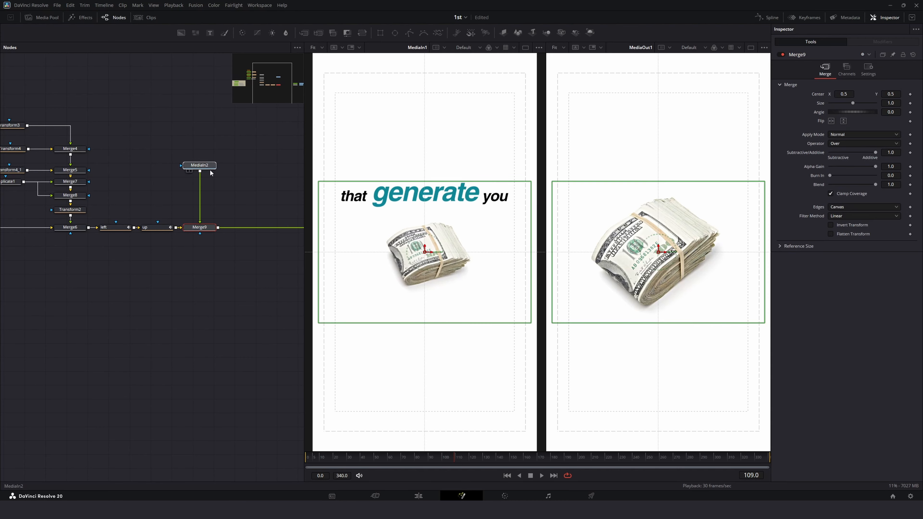
left_click(554, 49)
left_click(557, 57)
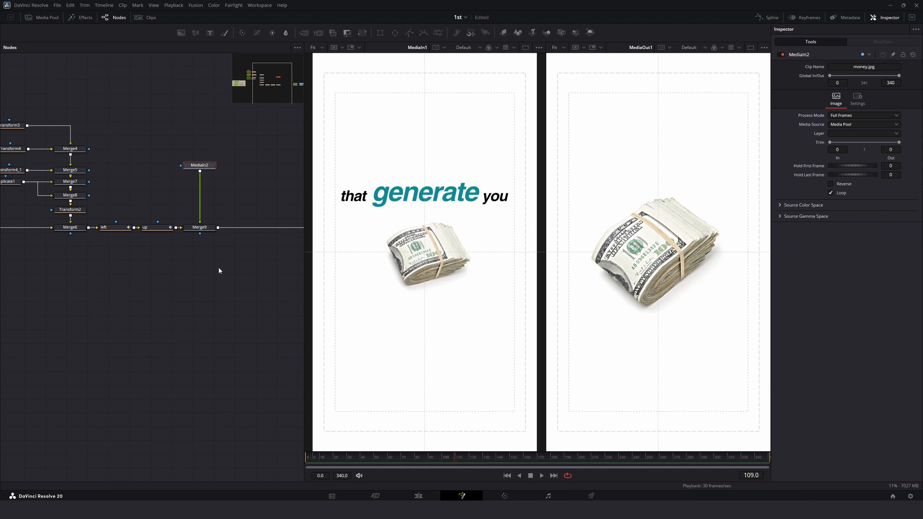
left_click(362, 32)
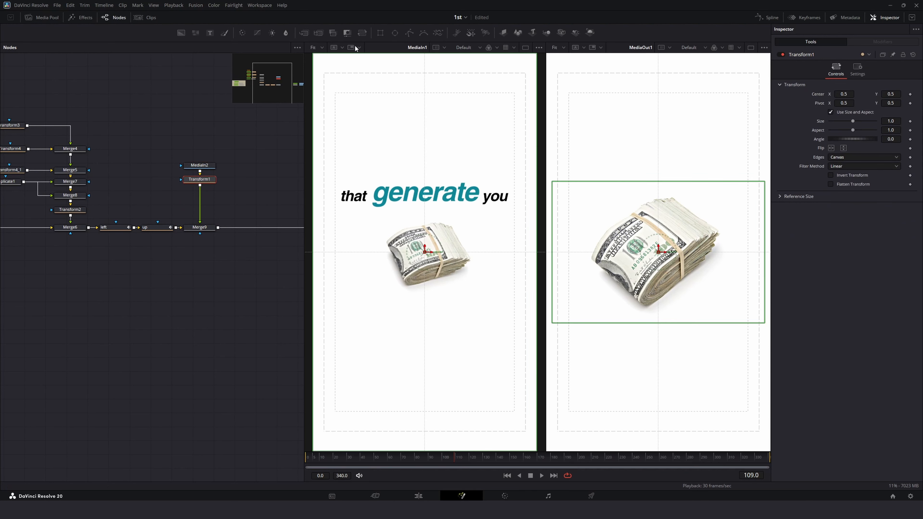
mouse_move(892, 123)
left_mouse_down()
mouse_move(868, 123)
mouse_move(895, 140)
mouse_move(884, 140)
mouse_move(884, 124)
left_mouse_up()
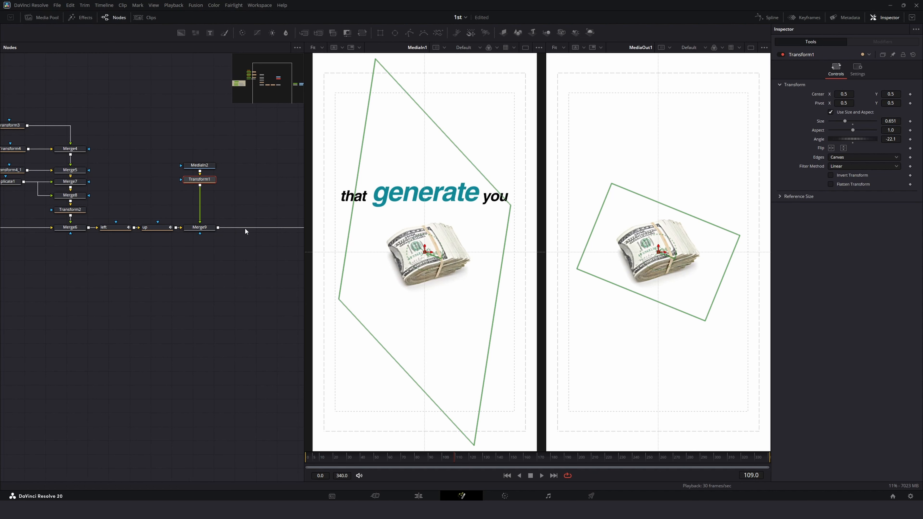
left_click(239, 188)
left_click_drag(221, 166, 204, 215)
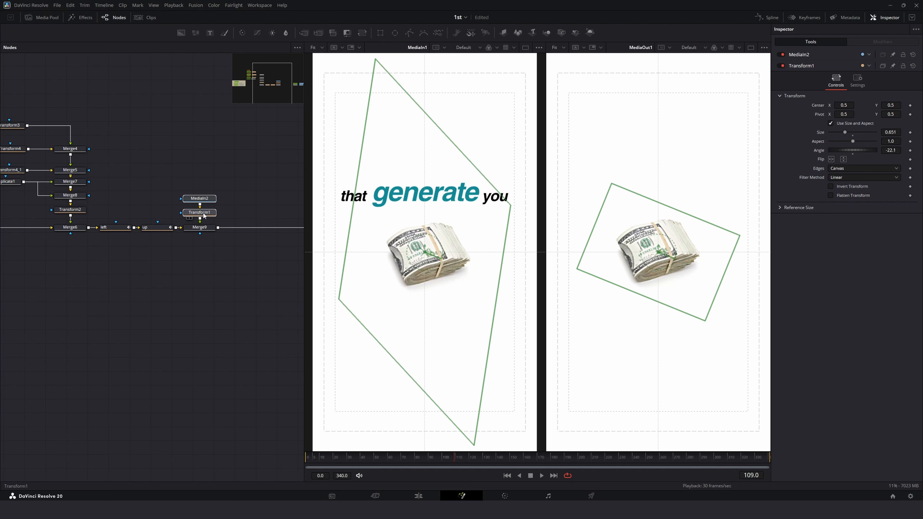
Step: Add a new Text node and merge it into the money image branch, moving the money nodes up to make room
left_click(206, 186)
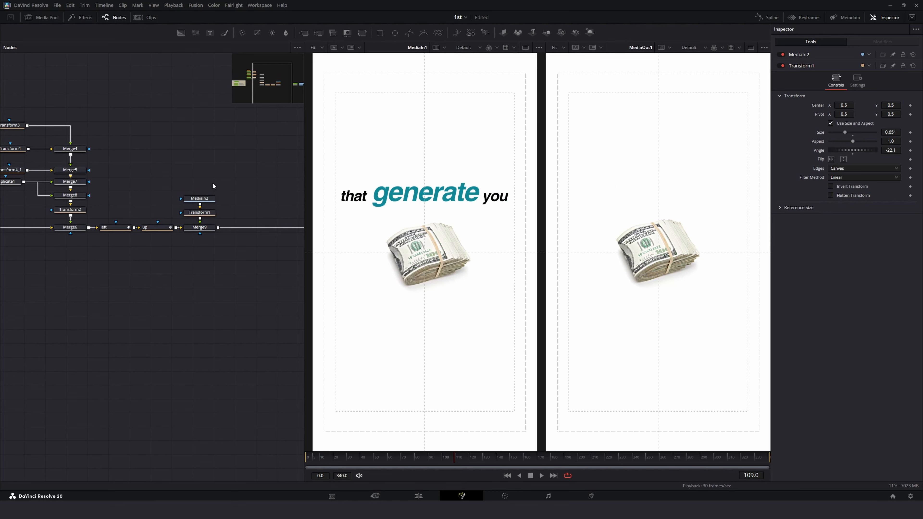
left_click(209, 34)
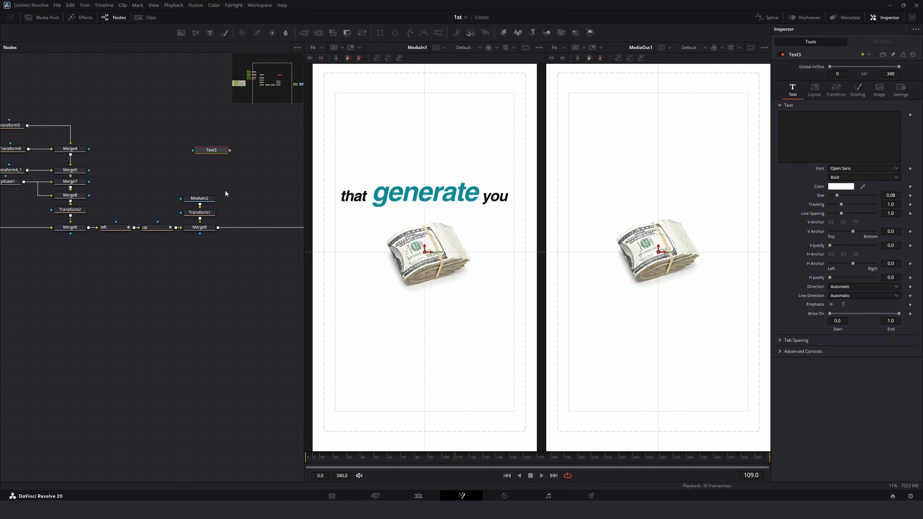
left_click_drag(225, 190, 208, 215)
left_click_drag(206, 214, 207, 183)
left_click_drag(207, 180, 207, 165)
left_click(226, 169)
left_click_drag(213, 124, 199, 181)
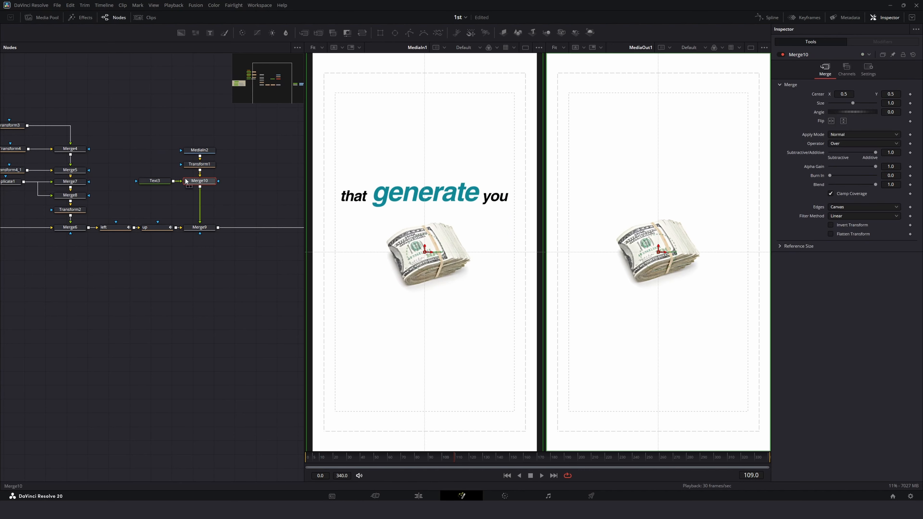
Step: Enter the text "that generate you" in the new Text node
left_click(162, 185)
left_click(830, 132)
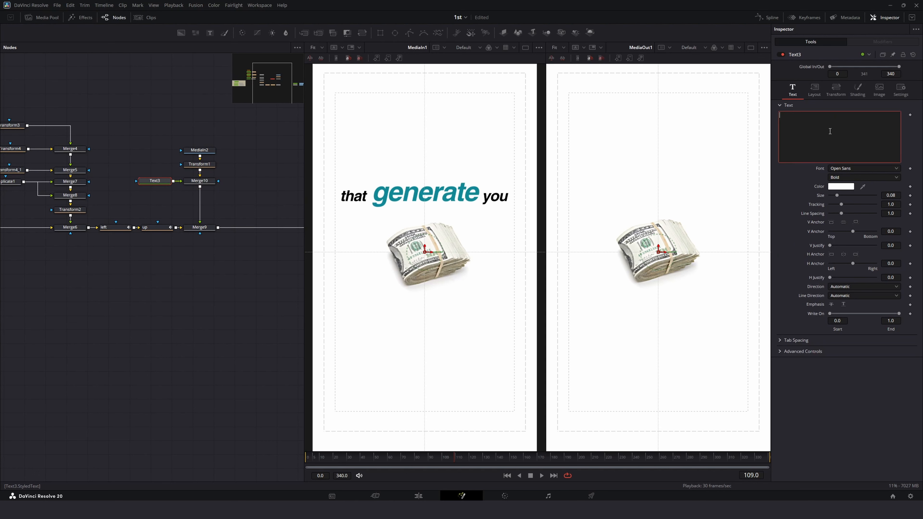
type("that generate you")
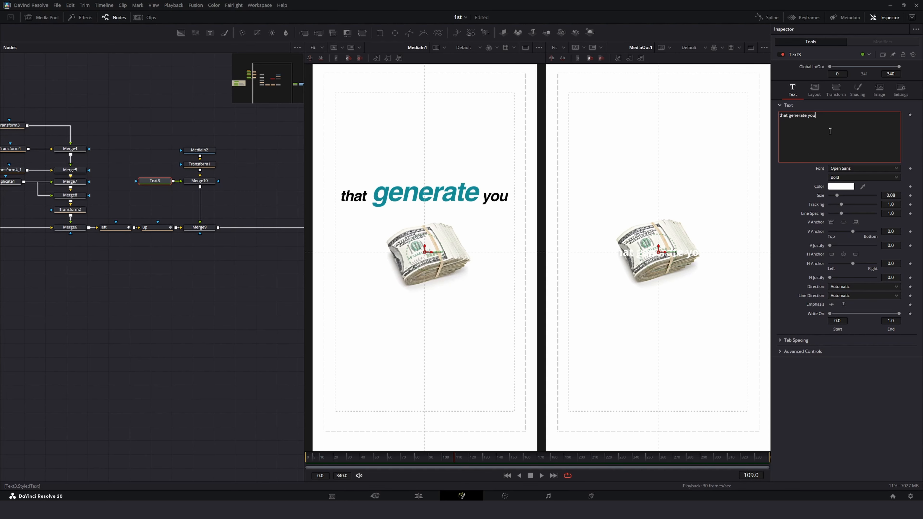
Step: Set the text font to Helvetica Bold Italic and sample a black text colour from the viewer
left_click(840, 168)
key("h")
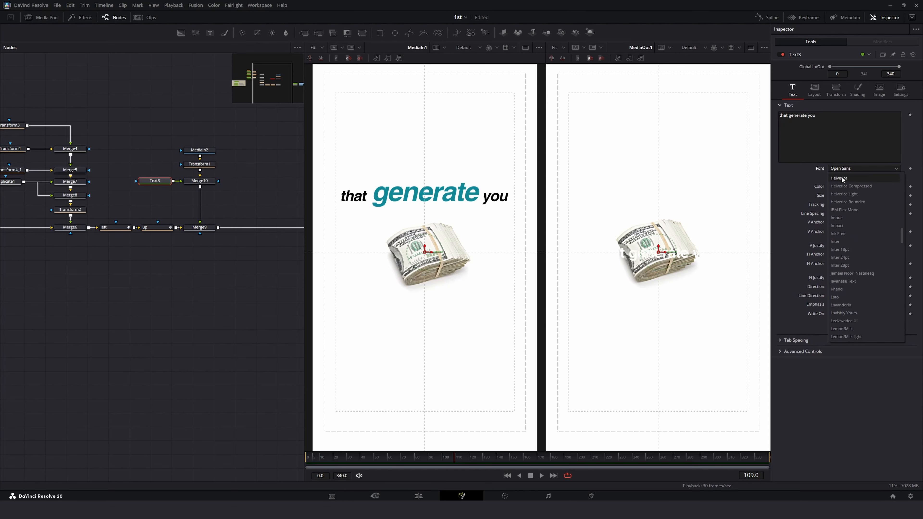
left_click(842, 177)
left_click(840, 186)
left_click_drag(322, 232, 321, 244)
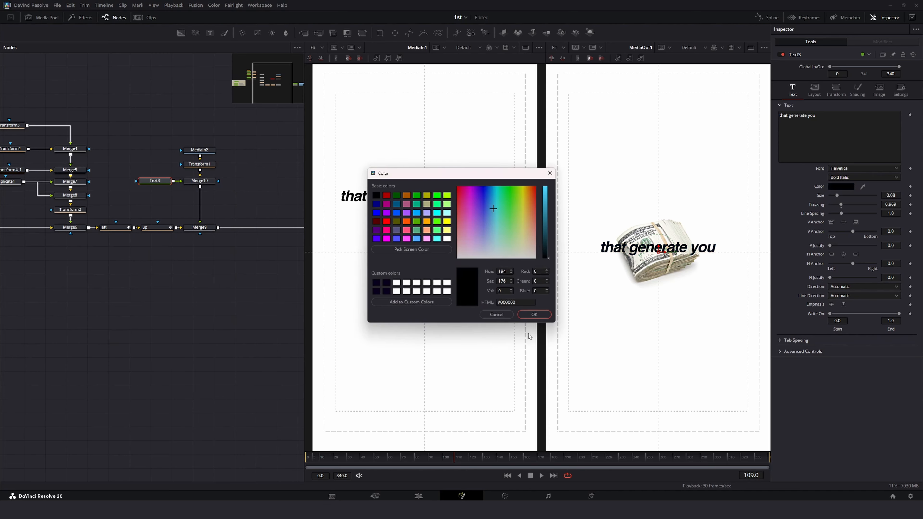
left_click(534, 314)
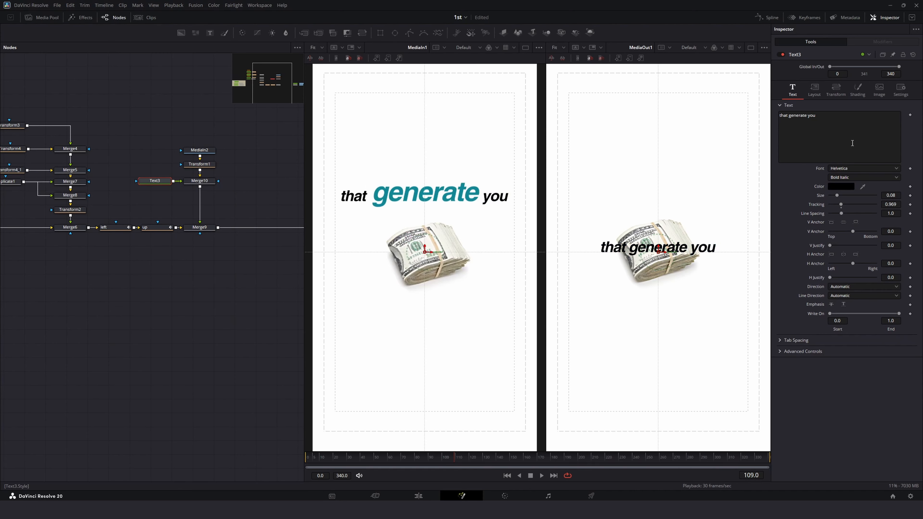
Step: Enlarge the text size to about 0.117 and move its center Y to 0.63
mouse_move(894, 194)
left_mouse_down()
mouse_move(921, 193)
mouse_move(906, 193)
left_mouse_up()
left_click(813, 90)
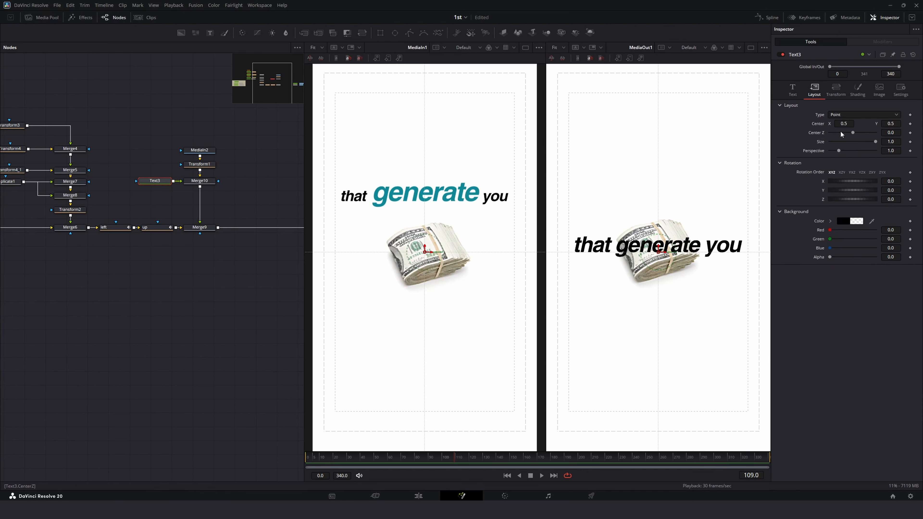
left_click_drag(888, 125, 911, 125)
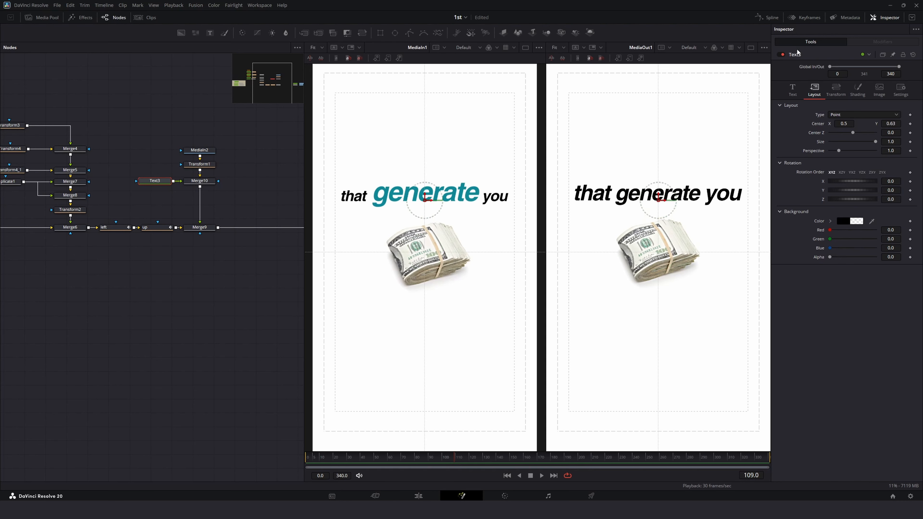
Step: Add Character Level Styling to the text and shrink the word "that" to about 0.085
left_click(792, 90)
right_click(828, 130)
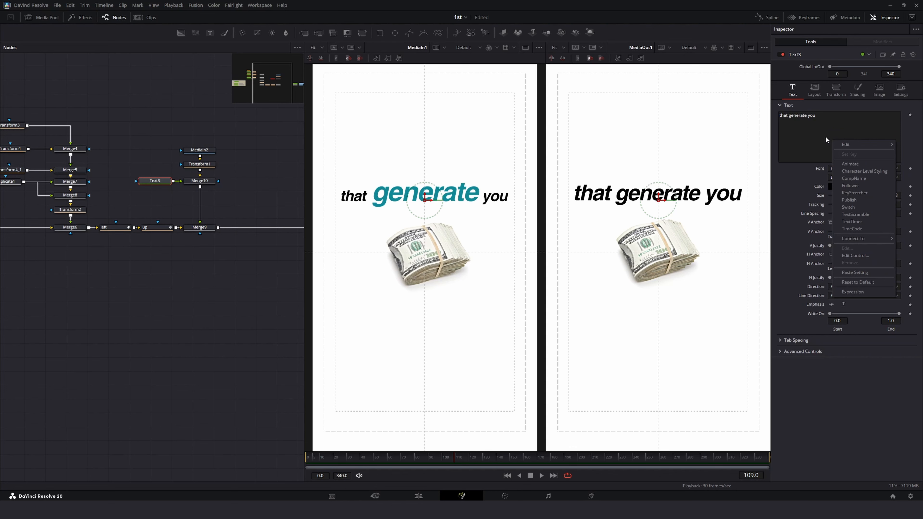
left_click(843, 170)
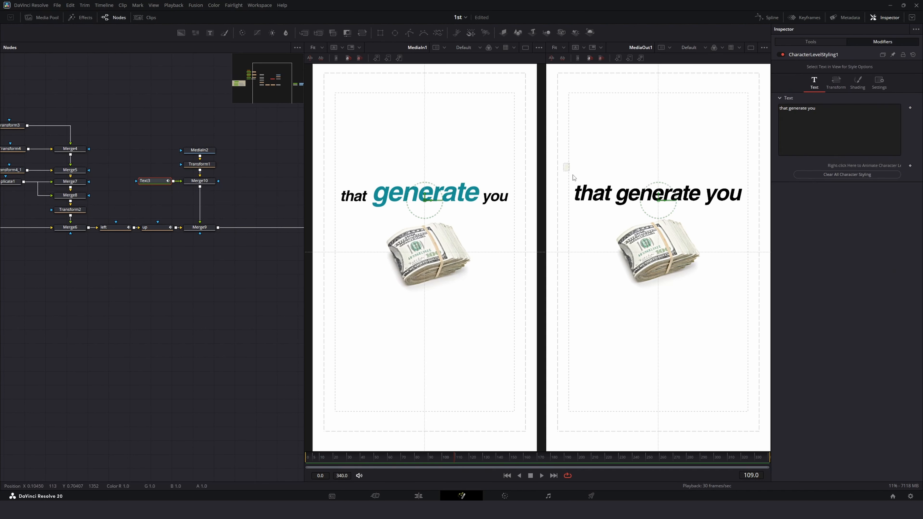
left_click_drag(574, 177, 611, 212)
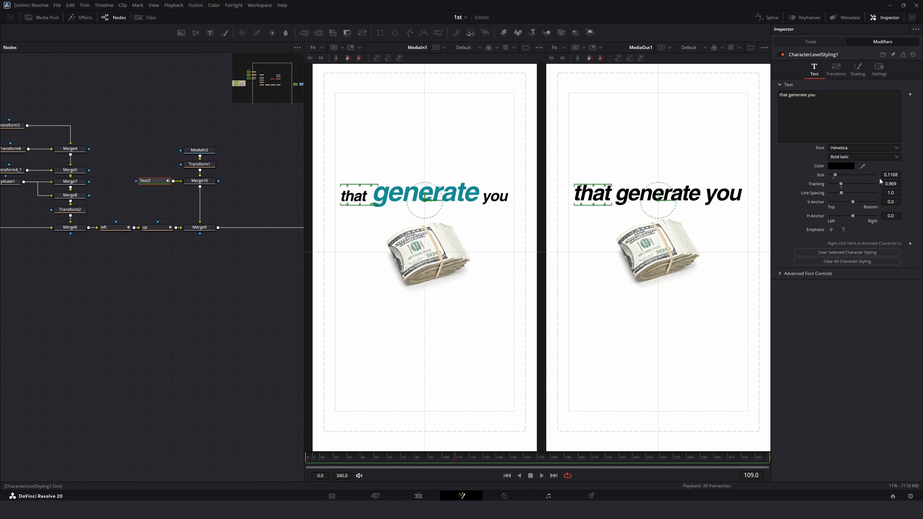
left_click_drag(890, 175, 875, 175)
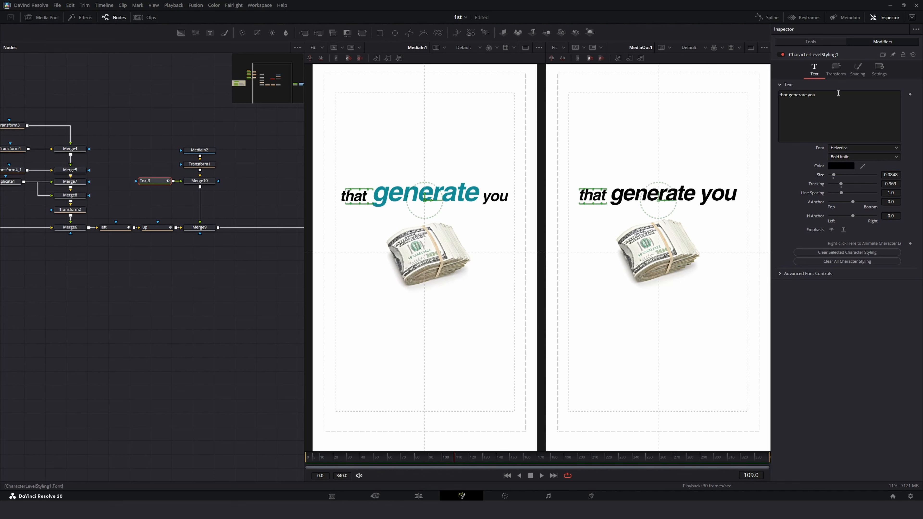
Step: Set the character offset X of "that" to -0.006
left_click(835, 69)
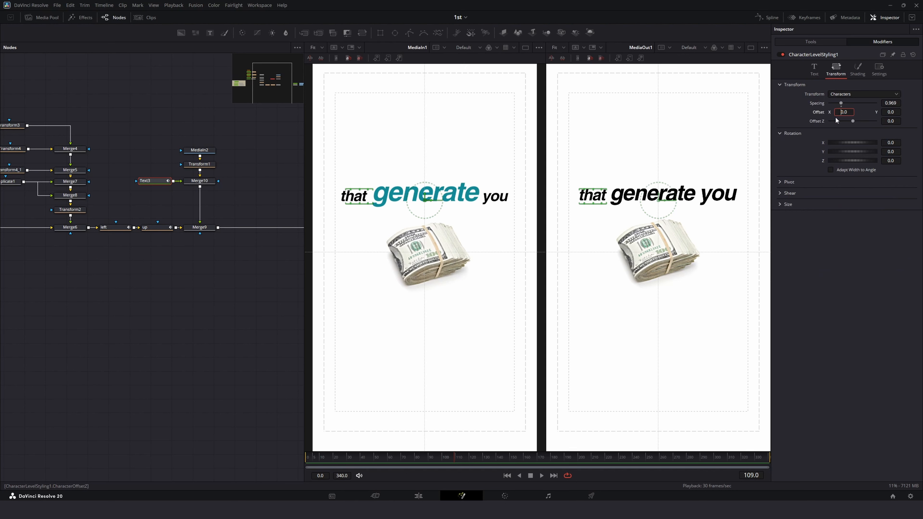
left_click(837, 119)
key("ctrl+z")
left_click_drag(842, 111, 841, 111)
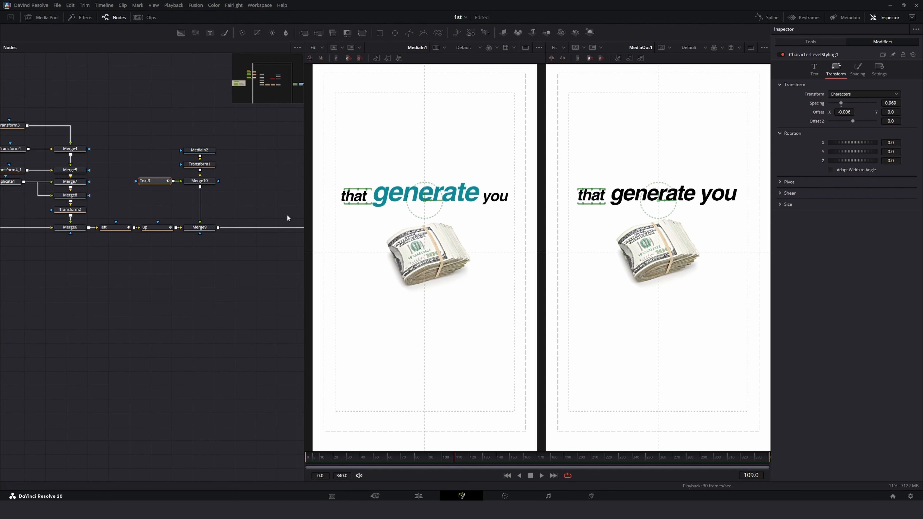
Step: Select the word "you", shrink its size slightly and nudge its character offset X
left_click(706, 180)
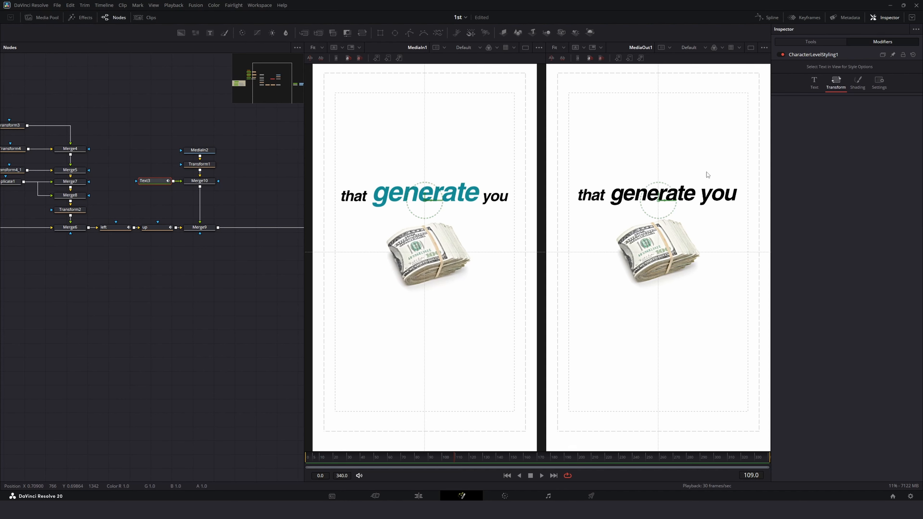
left_click_drag(716, 188, 737, 189)
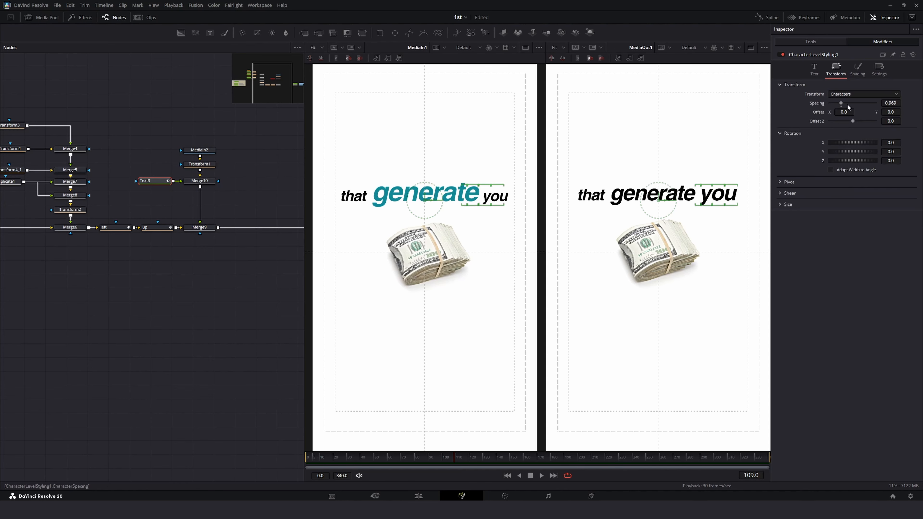
left_click(813, 69)
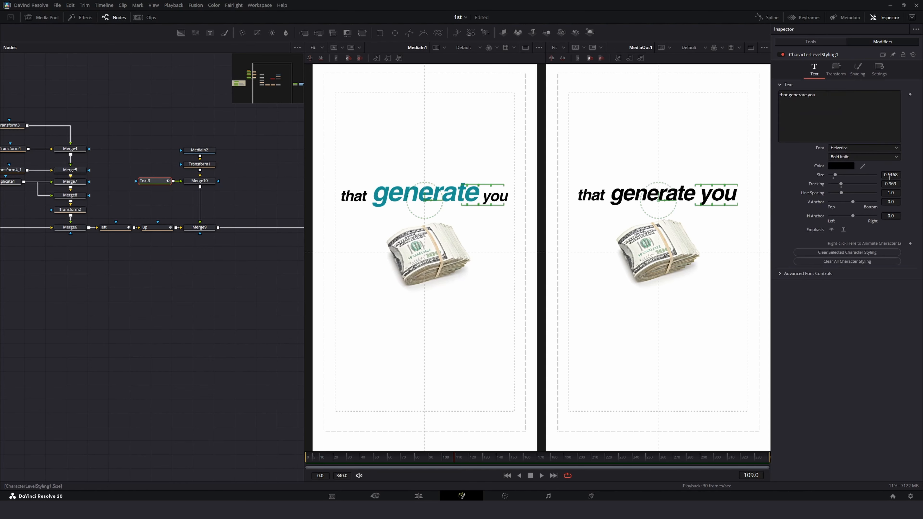
left_click_drag(889, 177, 879, 177)
left_click(836, 69)
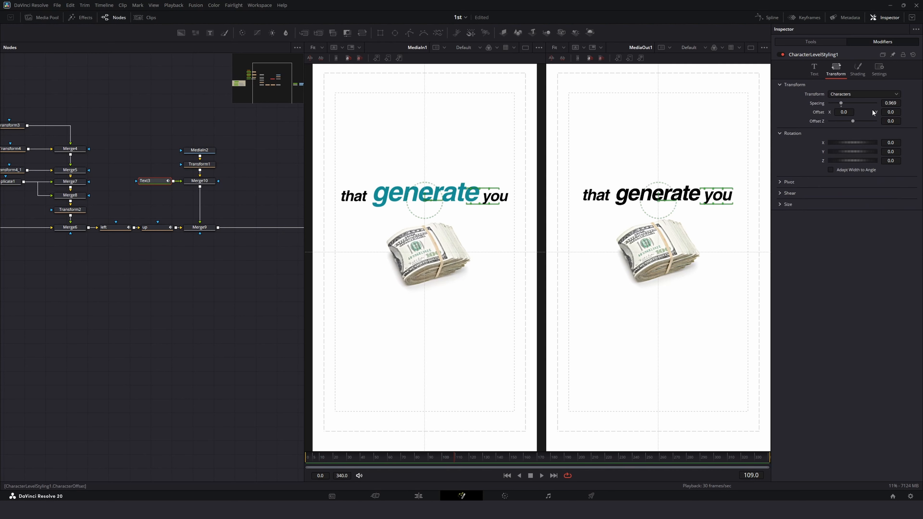
left_click_drag(843, 112, 839, 112)
Step: Enlarge the word "generate" to about 0.152 and set its character offset X to -0.008
left_click_drag(643, 194, 700, 195)
left_click(814, 68)
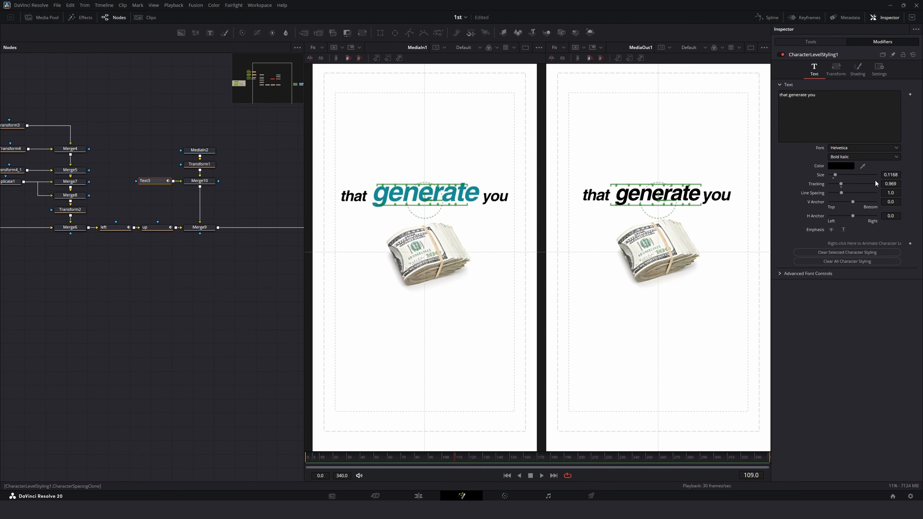
left_click_drag(888, 176, 891, 175)
left_click(836, 70)
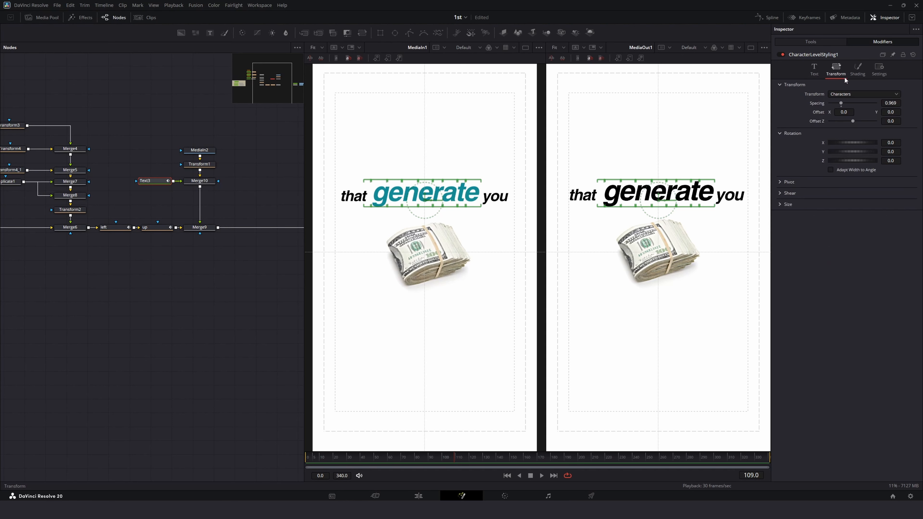
left_click_drag(845, 112, 841, 112)
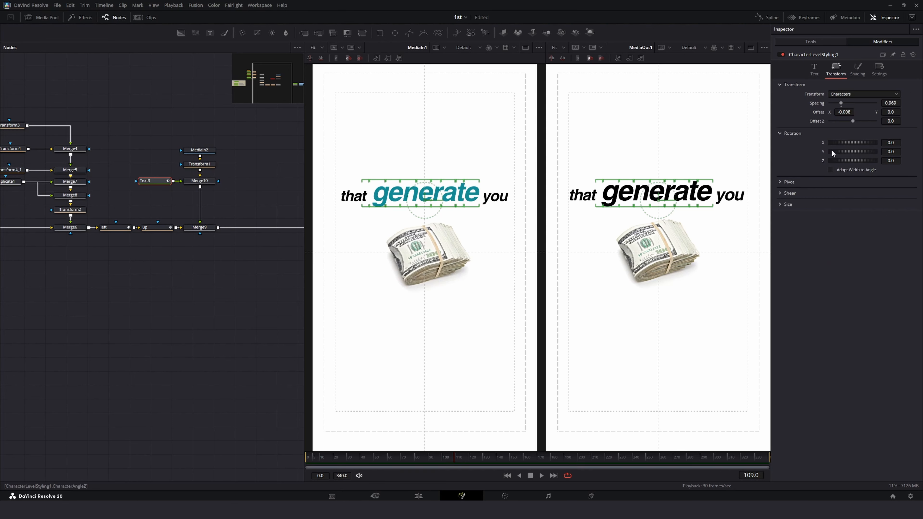
Step: Set the colour of "generate" to teal #378696
left_click(814, 69)
left_click(840, 166)
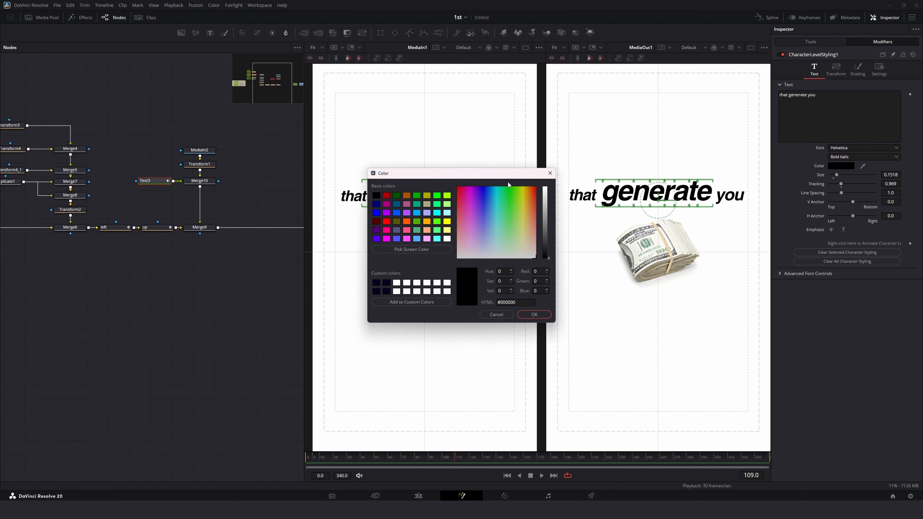
left_click(225, 197)
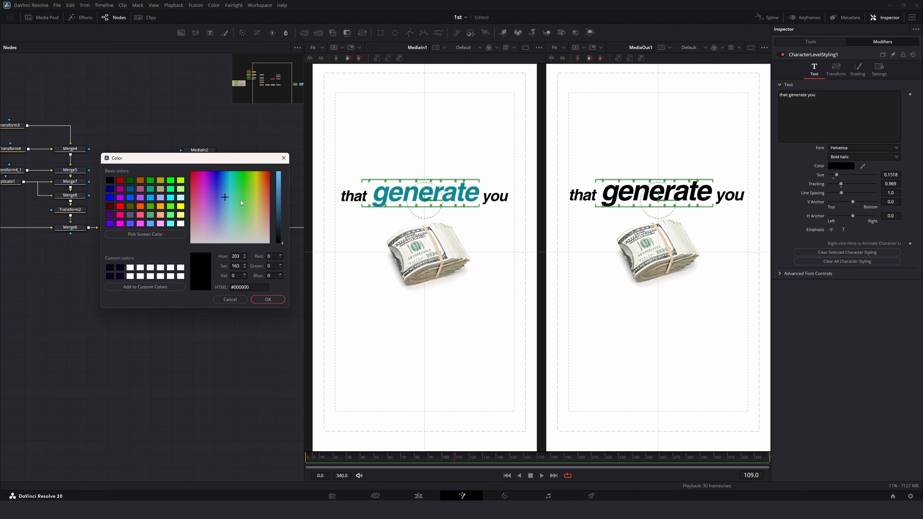
left_click(228, 198)
left_click_drag(281, 191, 279, 201)
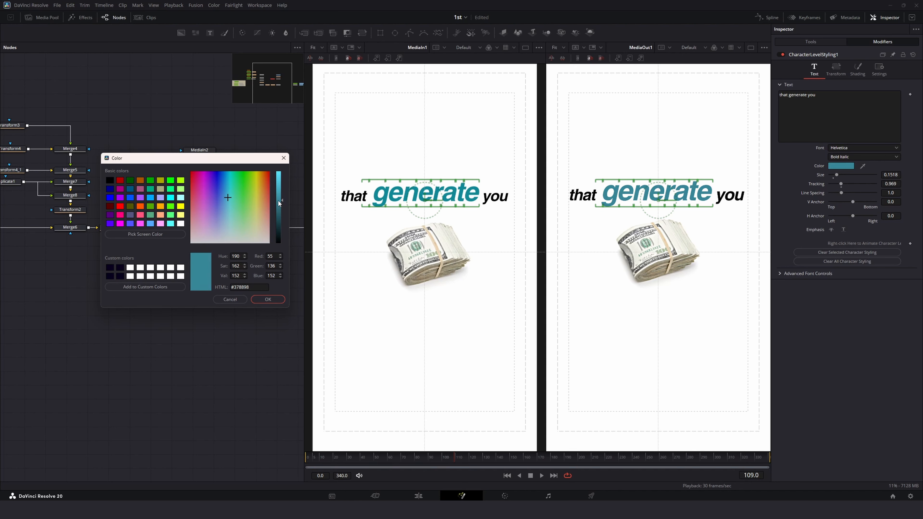
left_click(279, 300)
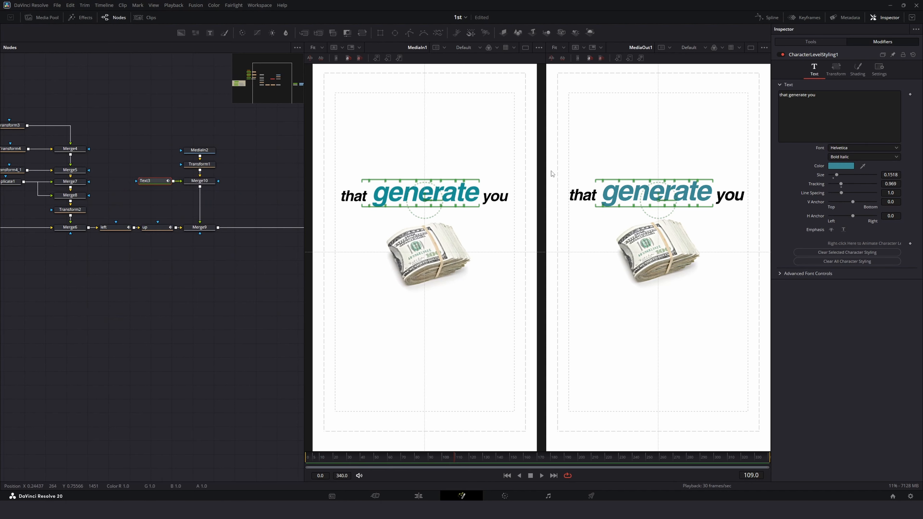
Step: Insert a Transform after the text merge and move its center down to Y -1.413 at frame 0
left_click(164, 297)
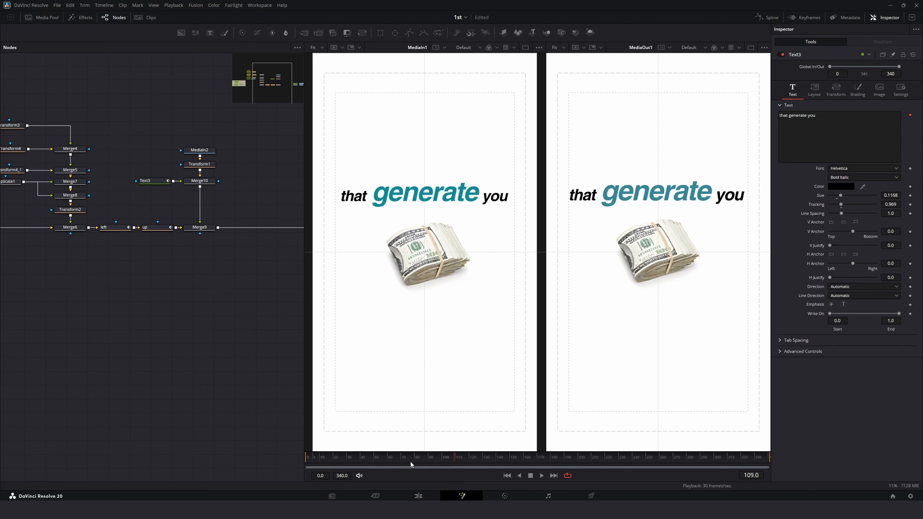
left_click_drag(410, 461, 455, 459)
left_click(204, 184)
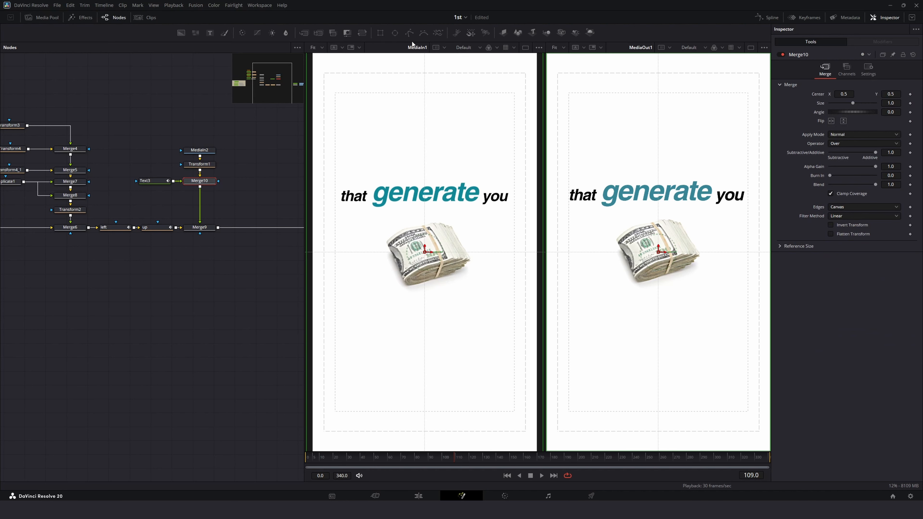
left_click(361, 33)
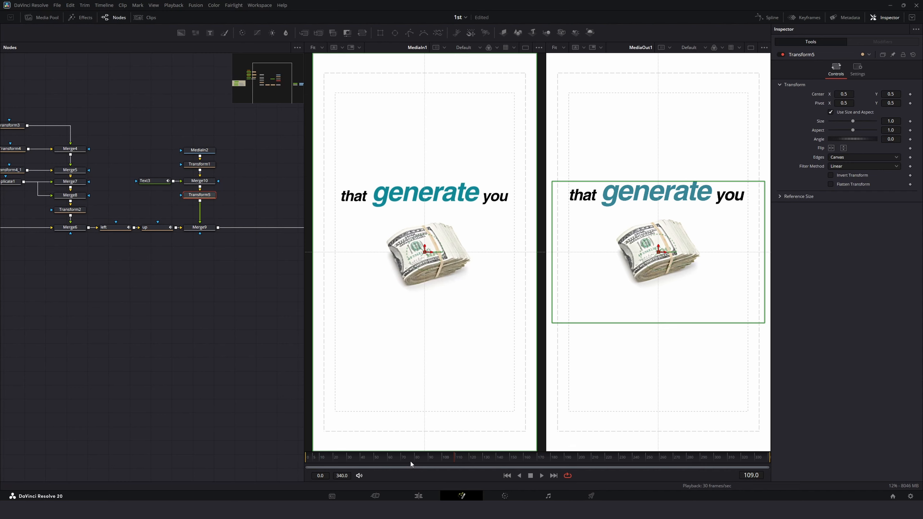
left_click_drag(410, 460, 298, 456)
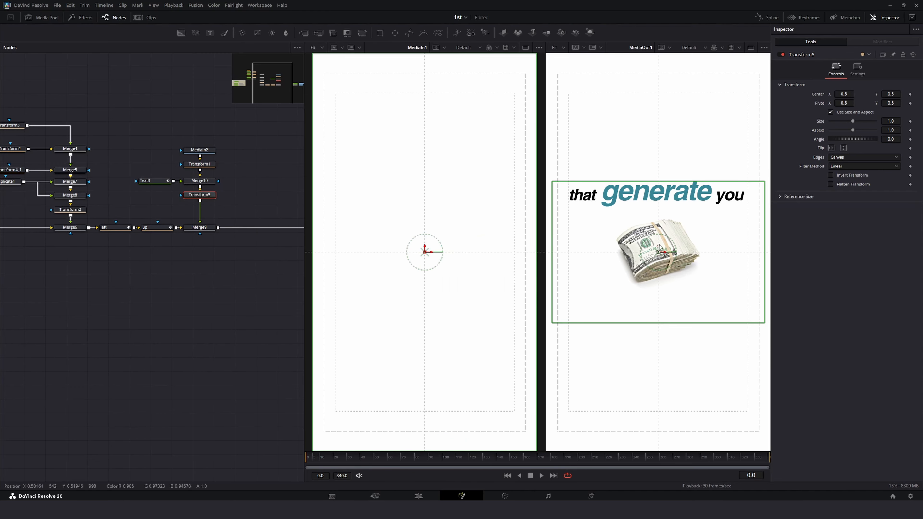
left_click_drag(658, 249, 659, 515)
Step: Move the up transform after Merge9, rearrange the money and text nodes, and preview the animation
key("space")
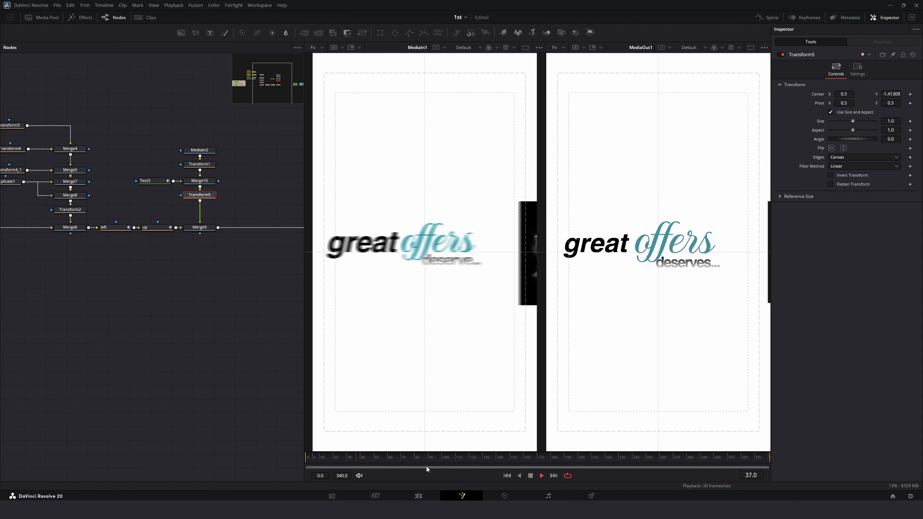
key("space")
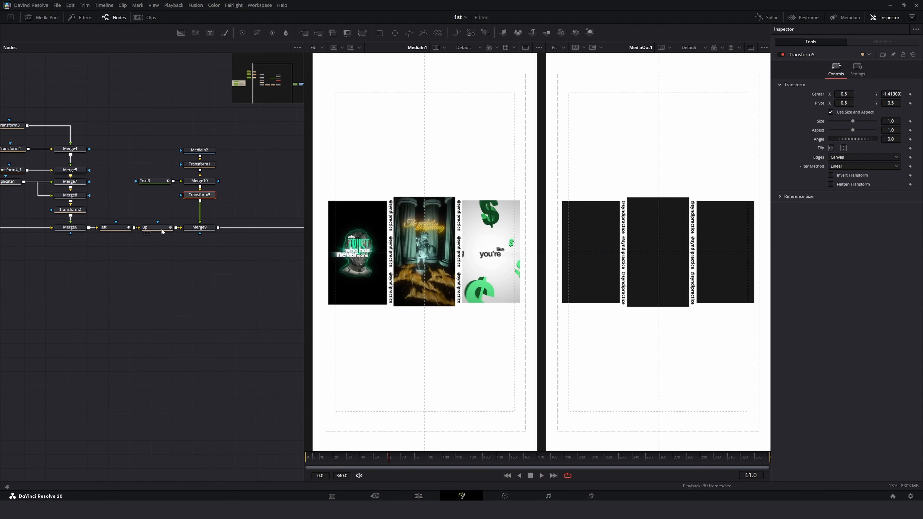
left_click_drag(159, 231, 254, 229)
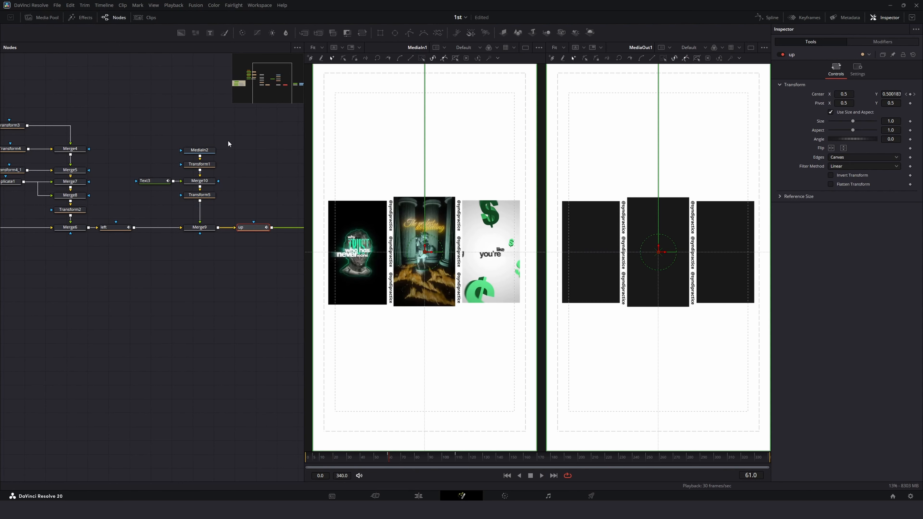
left_click_drag(228, 143, 202, 217)
key("space")
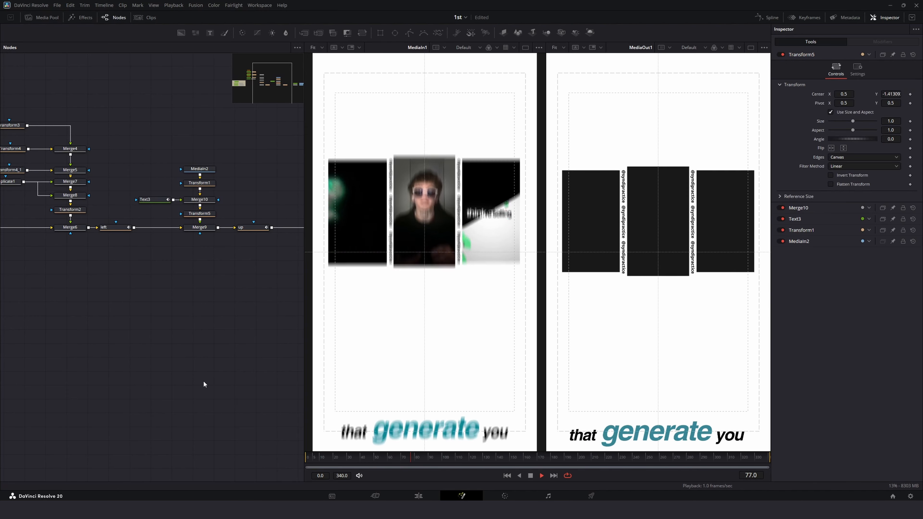
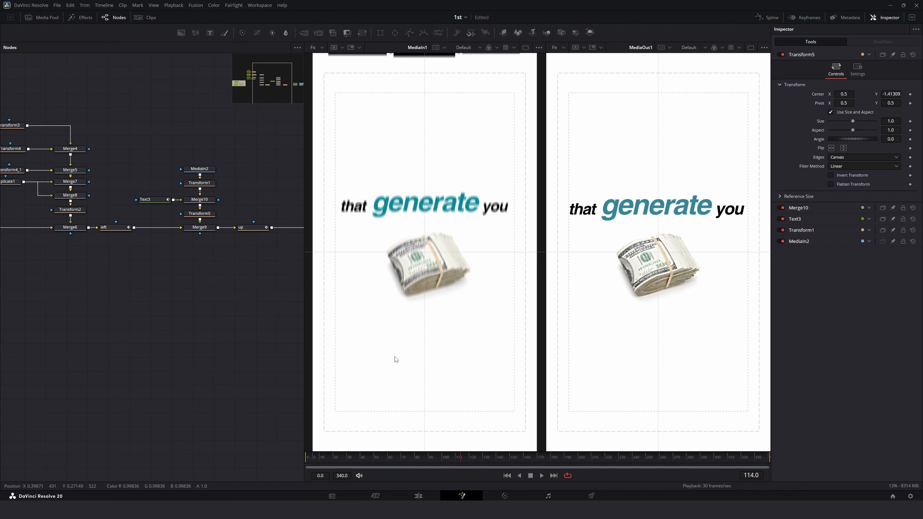
Step: Play the animation from the start to review it
left_click_drag(425, 454, 312, 456)
key("space")
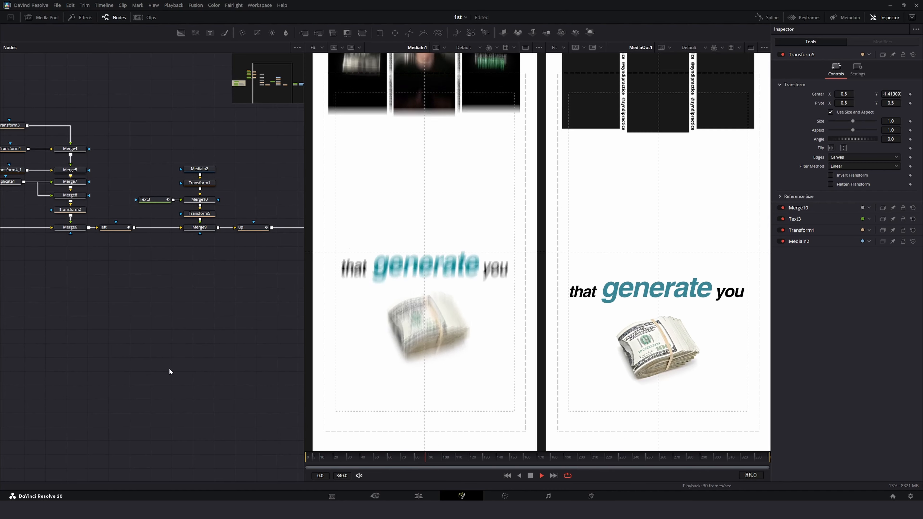
key("space")
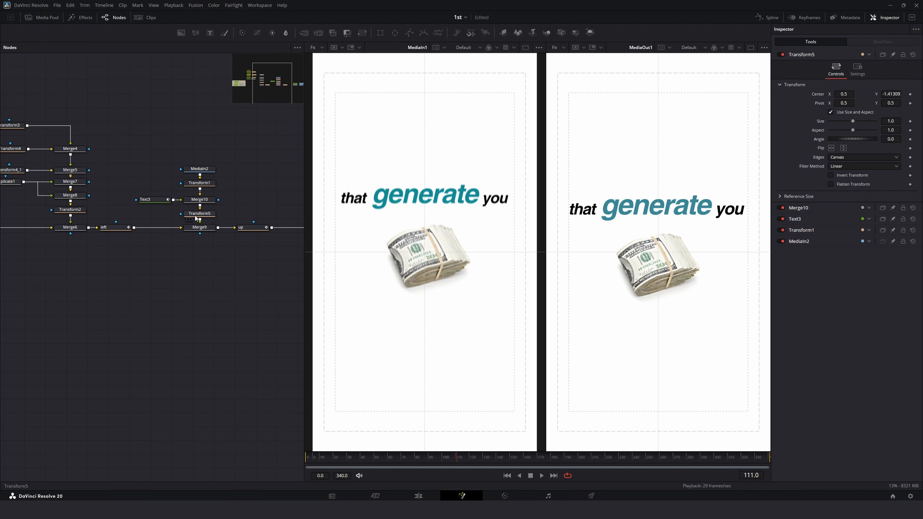
Step: Raise the "that generate you" text by setting its layout center Y to 0.655
left_click(152, 200)
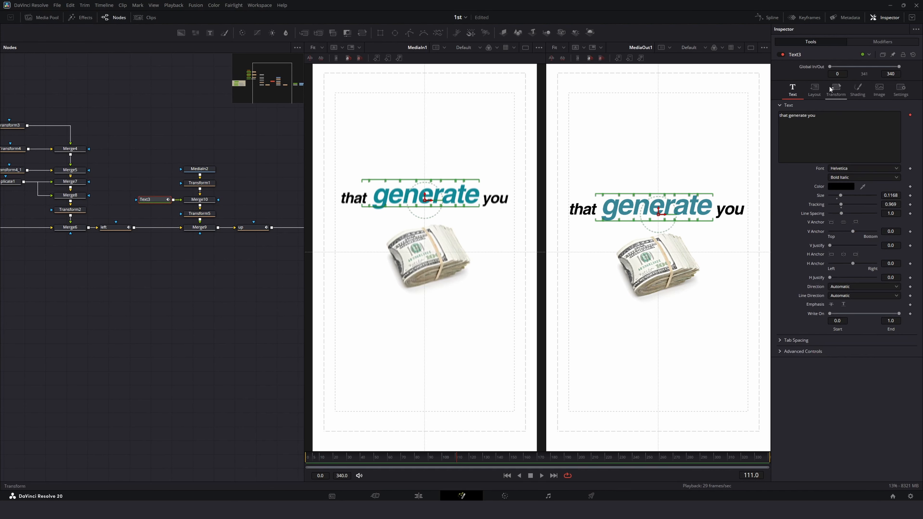
left_click(814, 90)
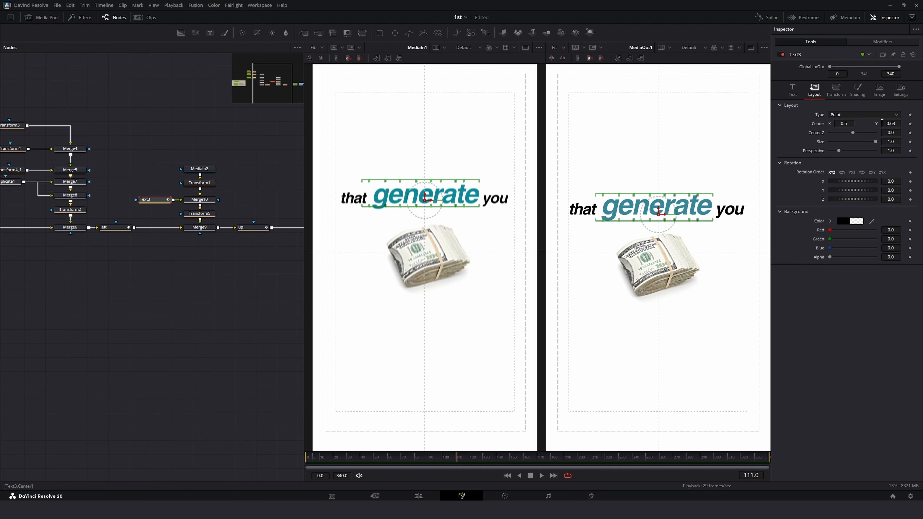
left_click_drag(881, 122, 891, 122)
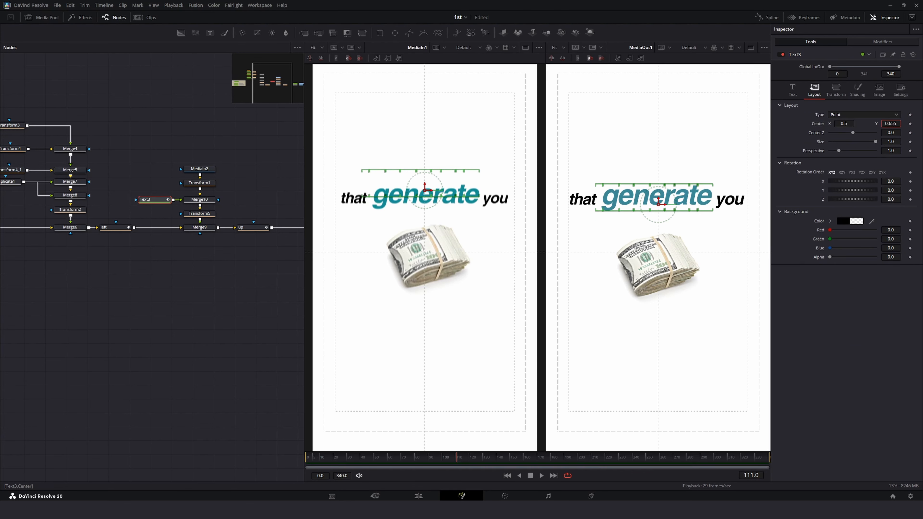
Step: Move the money image up by setting Transform1's center Y to 0.578
left_click(207, 184)
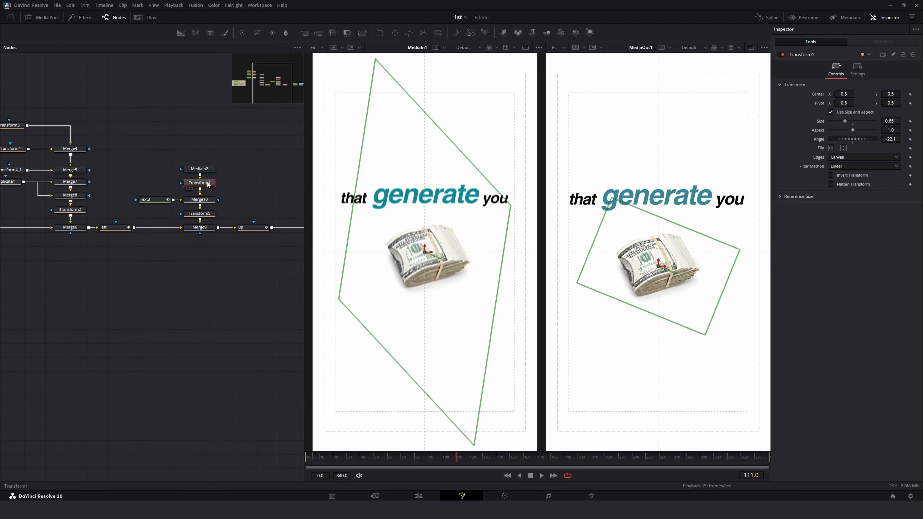
left_click_drag(880, 101, 890, 101)
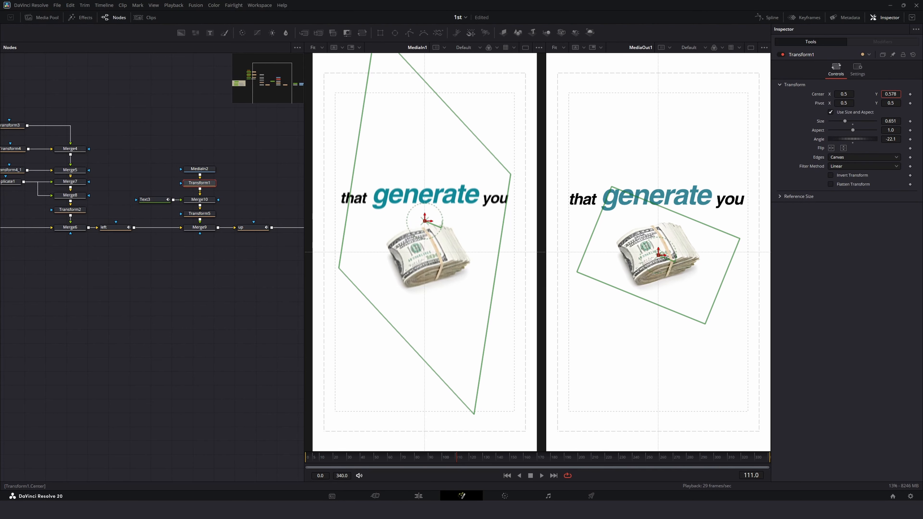
Step: Replay the animation from the start and scrub back to check the new positions
left_click_drag(429, 458, 238, 461)
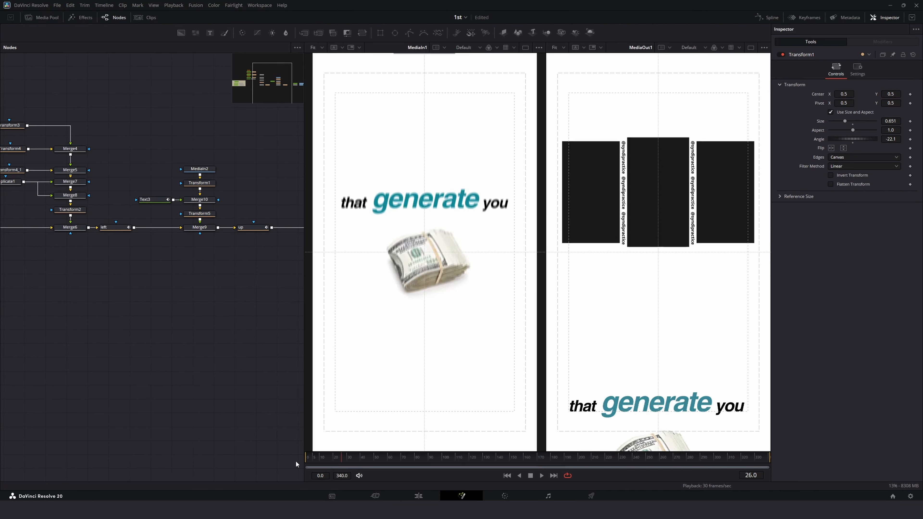
key("space")
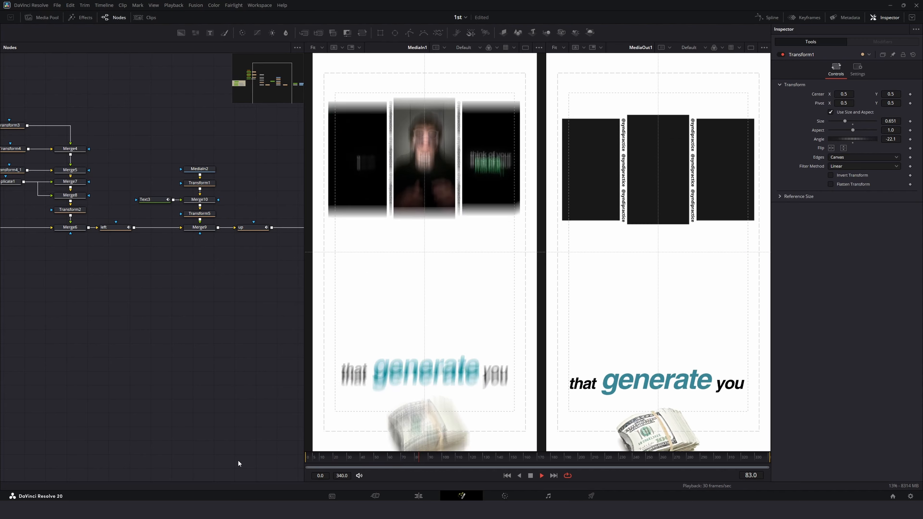
key("space")
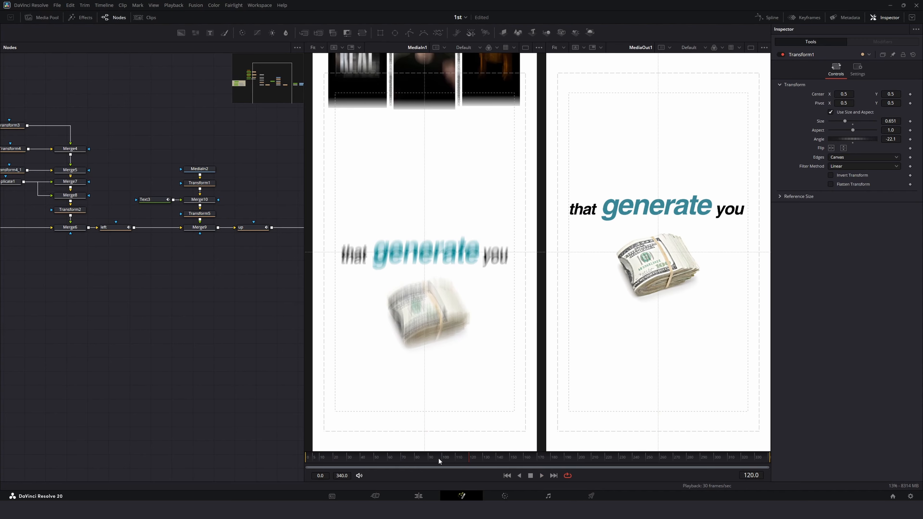
mouse_move(438, 457)
left_mouse_down()
mouse_move(393, 456)
mouse_move(481, 461)
mouse_move(453, 457)
left_mouse_up()
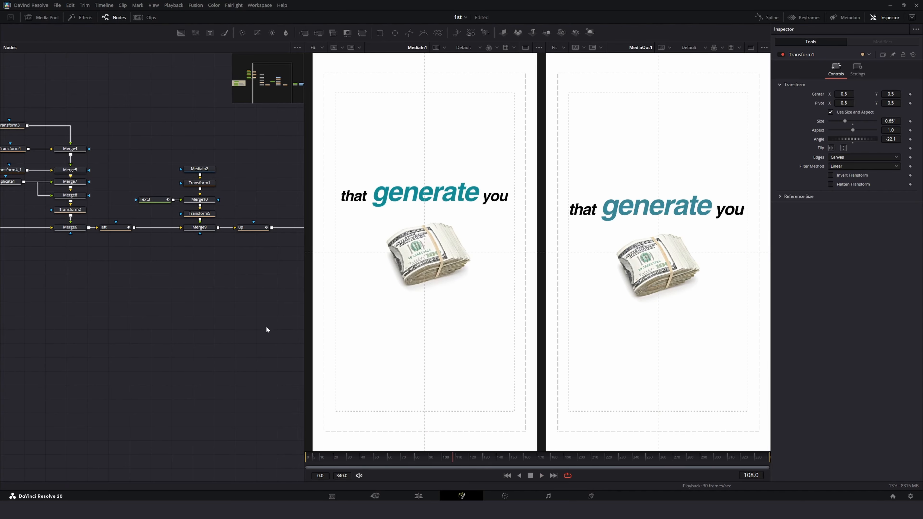
Step: Select the background panel nodes and wrap them in an Underlay
mouse_move(198, 175)
left_mouse_down()
mouse_move(213, 174)
mouse_move(205, 191)
left_mouse_up()
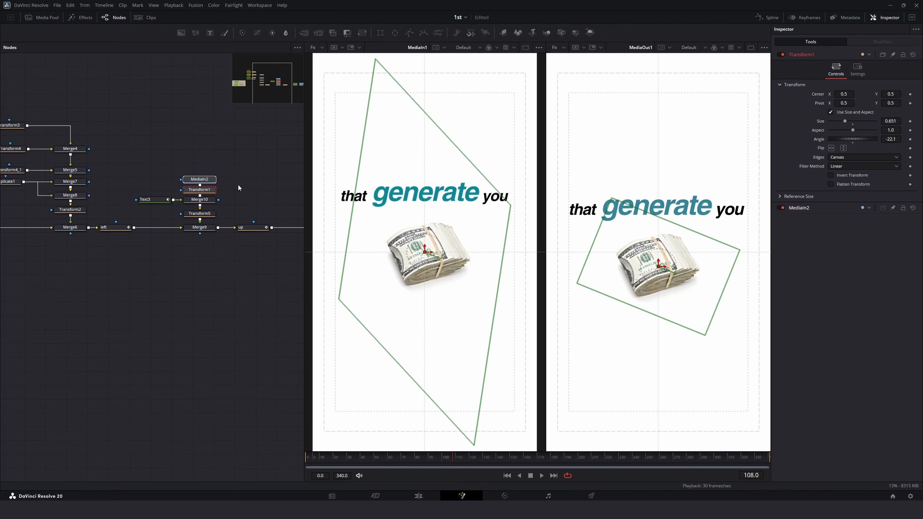
left_click_drag(140, 164, 213, 207)
left_click_drag(208, 201, 209, 206)
left_click_drag(48, 93, 184, 201)
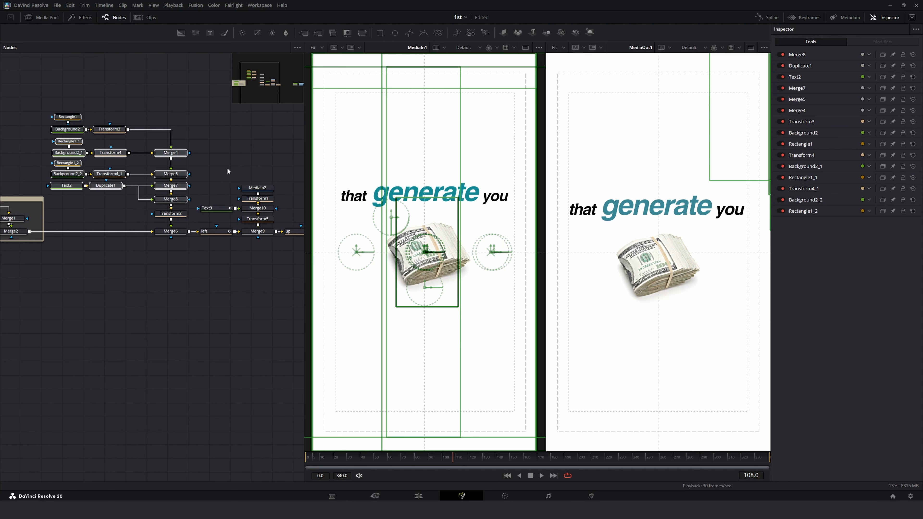
key("shift+space")
type("dupl")
key("BackSpace")
key("BackSpace")
key("BackSpace")
key("BackSpace")
type("unde")
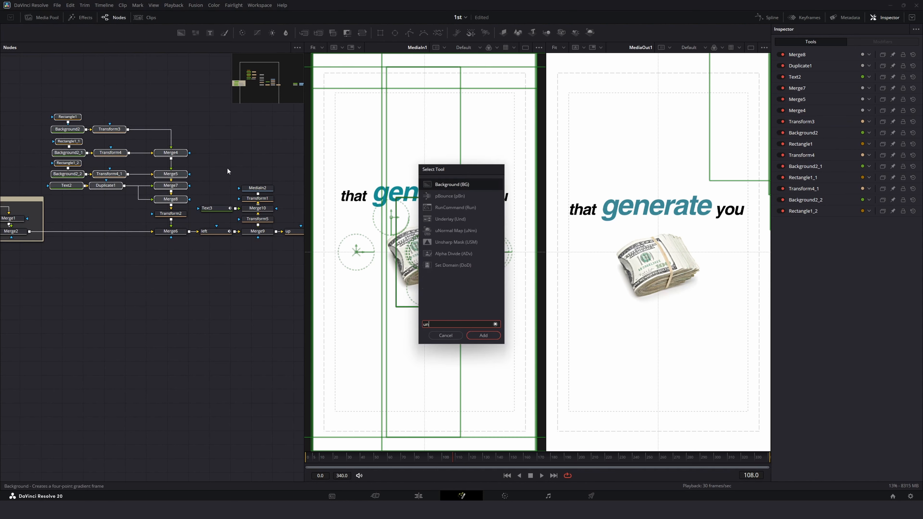
key("Return")
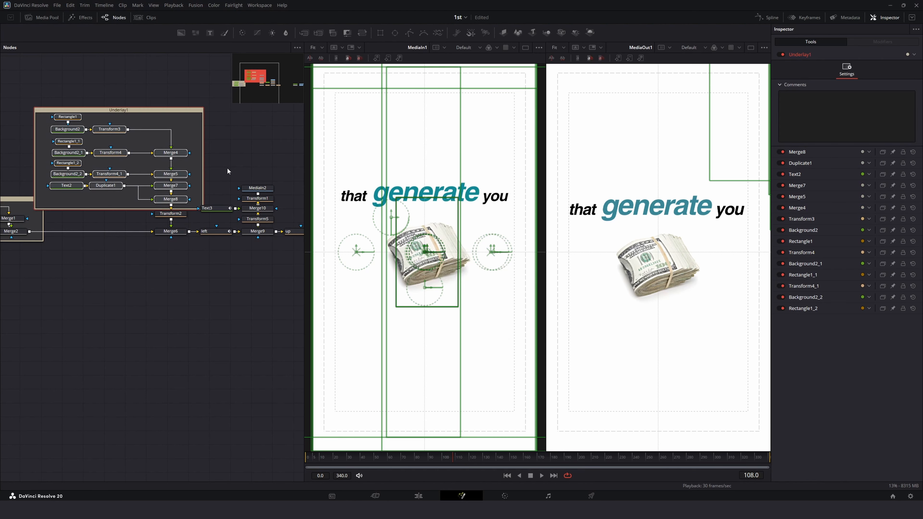
Step: Colour the new underlay orange and rename it bg
left_click(161, 390)
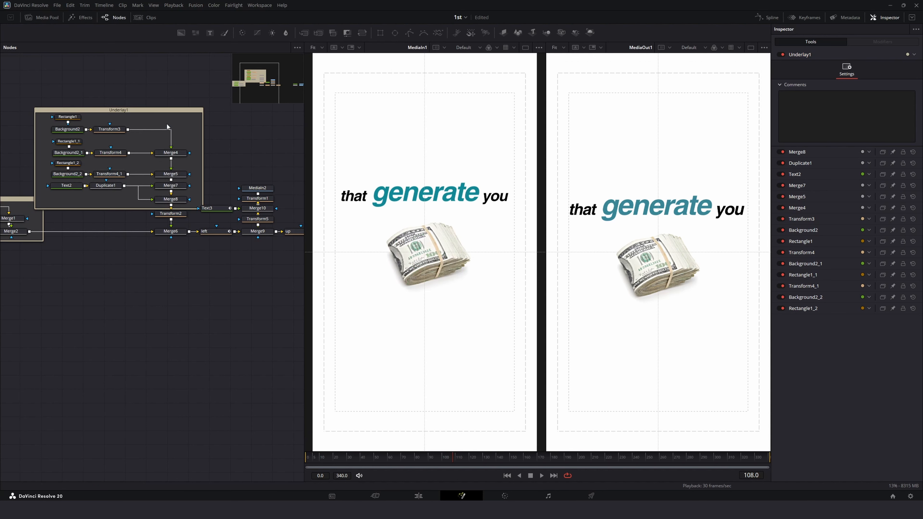
left_click(916, 55)
left_click(906, 71)
left_click(835, 54)
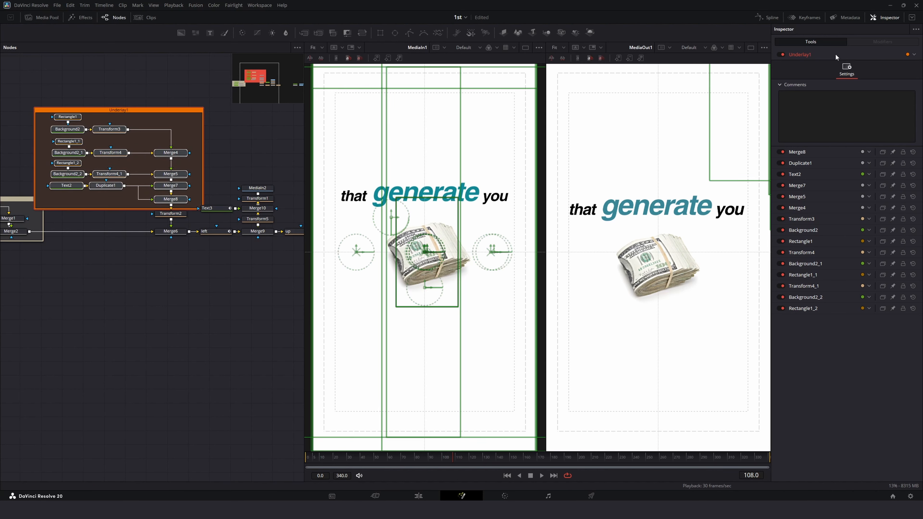
key("F2")
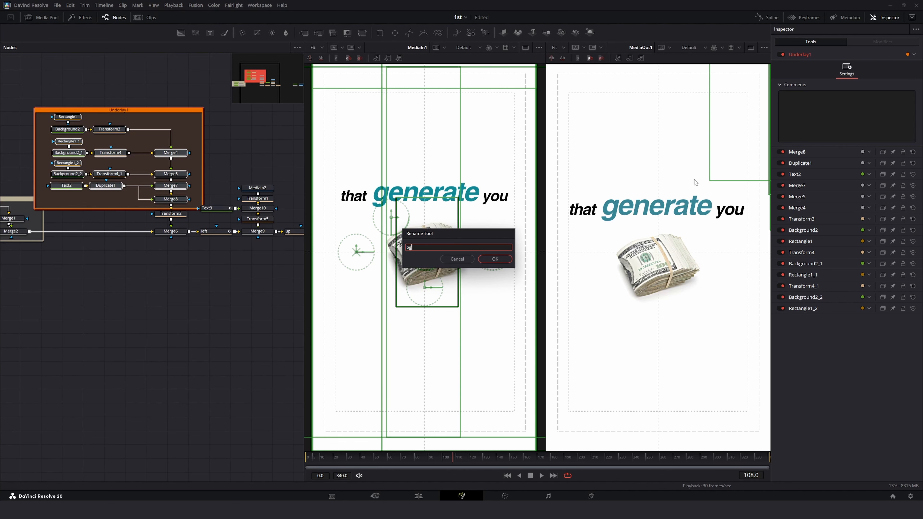
key("Return")
Step: Reposition the bg underlay and the nodes around it in the node graph
left_click_drag(154, 151, 154, 132)
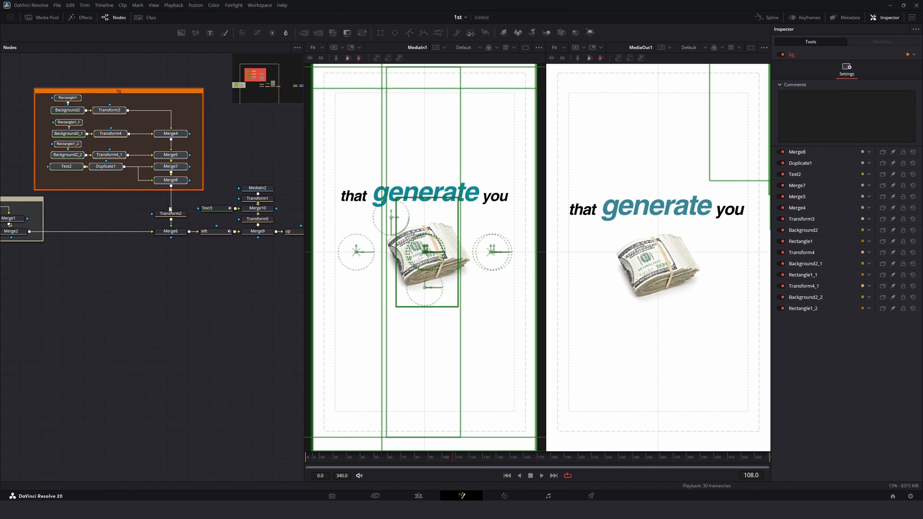
left_click_drag(170, 213, 169, 203)
left_click_drag(191, 287, 92, 302)
left_click_drag(105, 190, 190, 207)
left_click_drag(142, 235, 221, 248)
left_click(180, 246)
left_click_drag(139, 154, 198, 216)
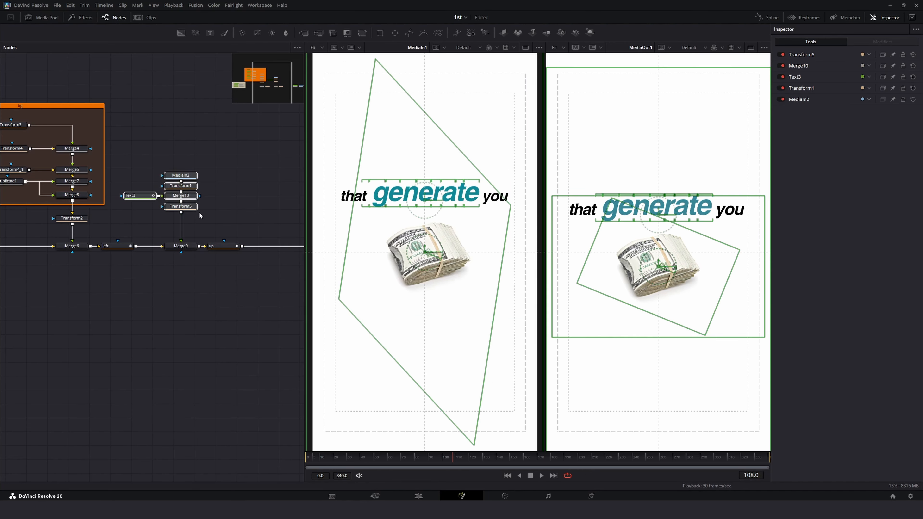
key("shift+space")
type("underl")
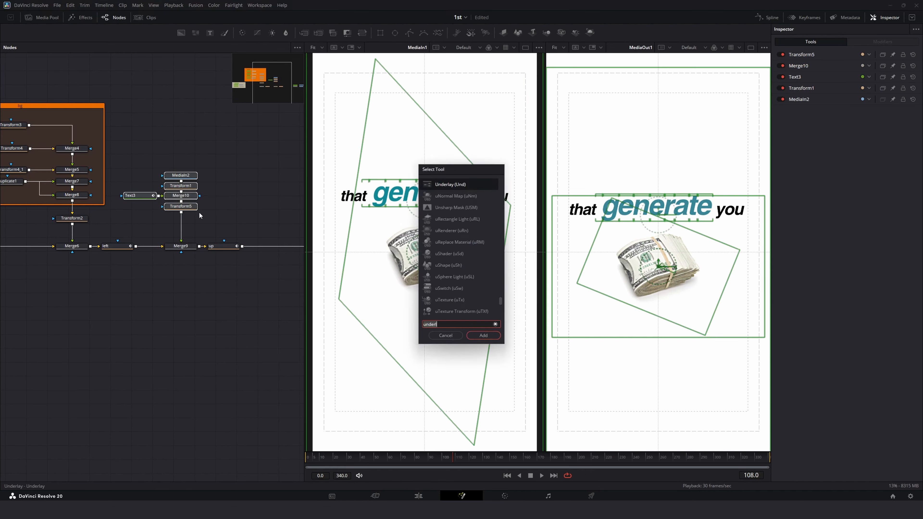
type("back")
key("Return")
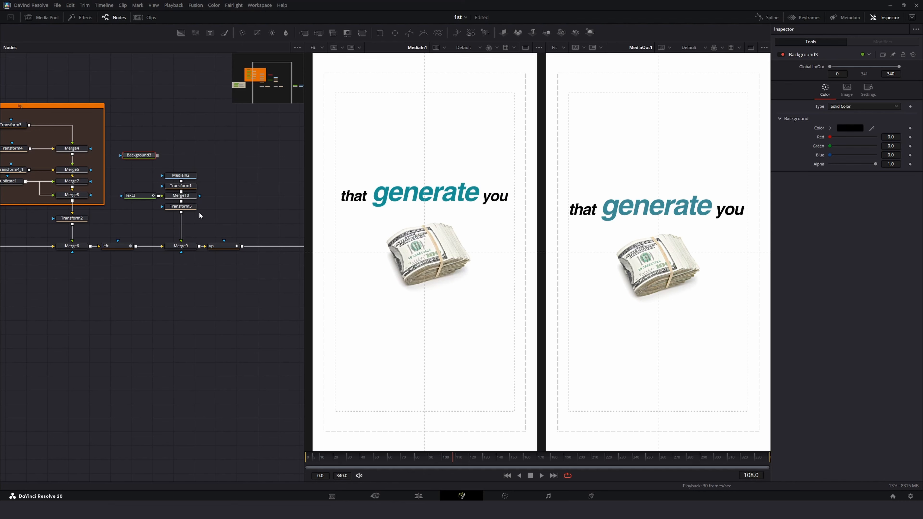
key("Delete")
key("shift+space")
type("un")
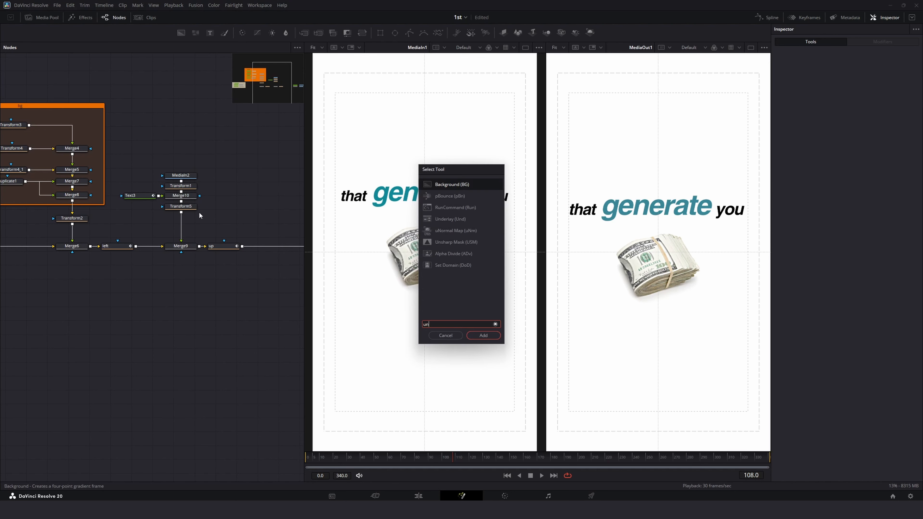
type("der")
key("Return")
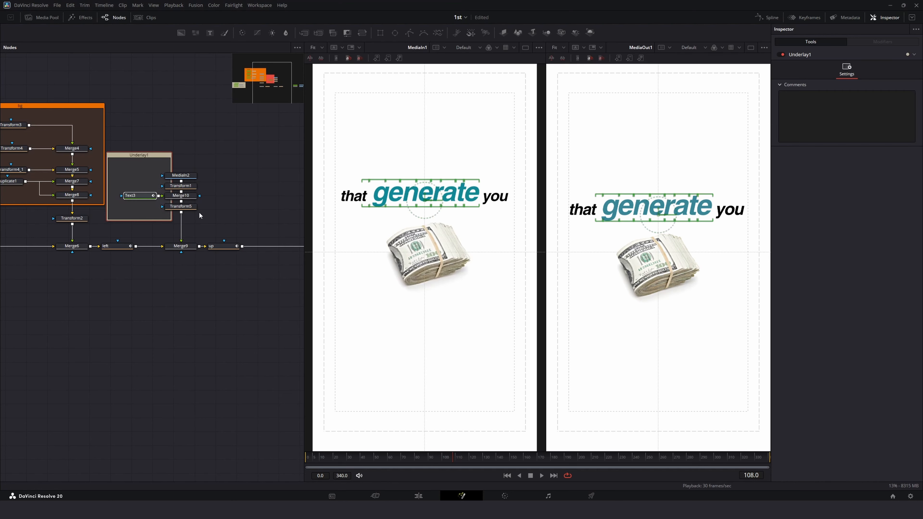
left_click_drag(144, 157, 216, 208)
key("ctrl+z")
key("ctrl+z")
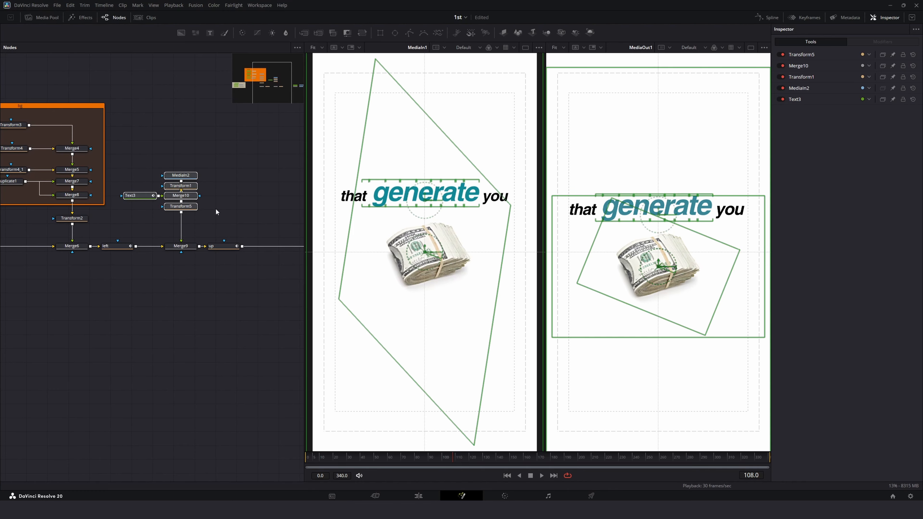
Step: Wrap the money image, text and their transform and merge nodes in an Underlay
key("space")
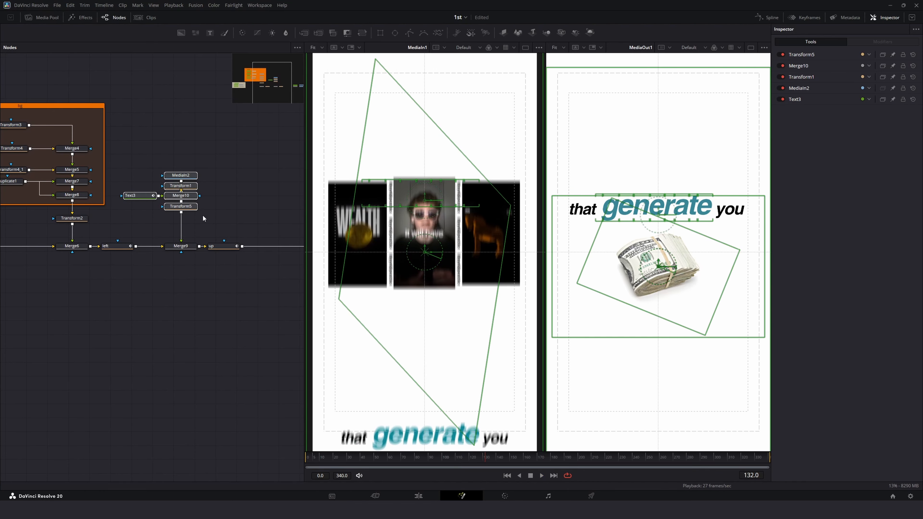
key("shift+space")
type("U")
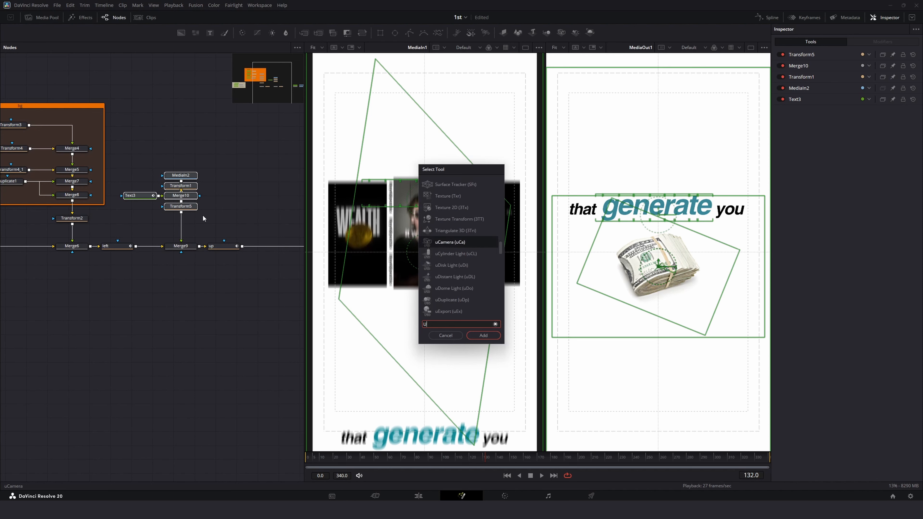
type("NDER")
key("Return")
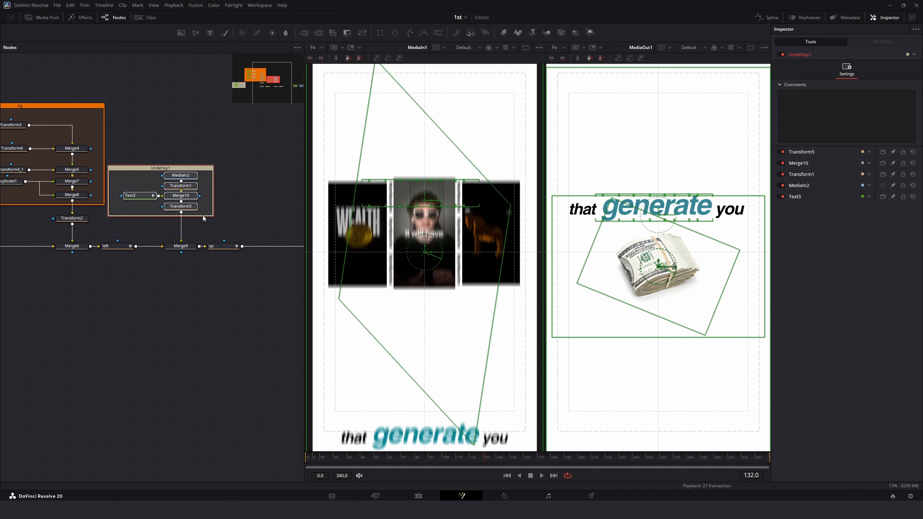
left_click_drag(108, 204, 118, 204)
Step: Colour the money underlay orange and rename it MONEY
left_click(913, 54)
left_click(891, 71)
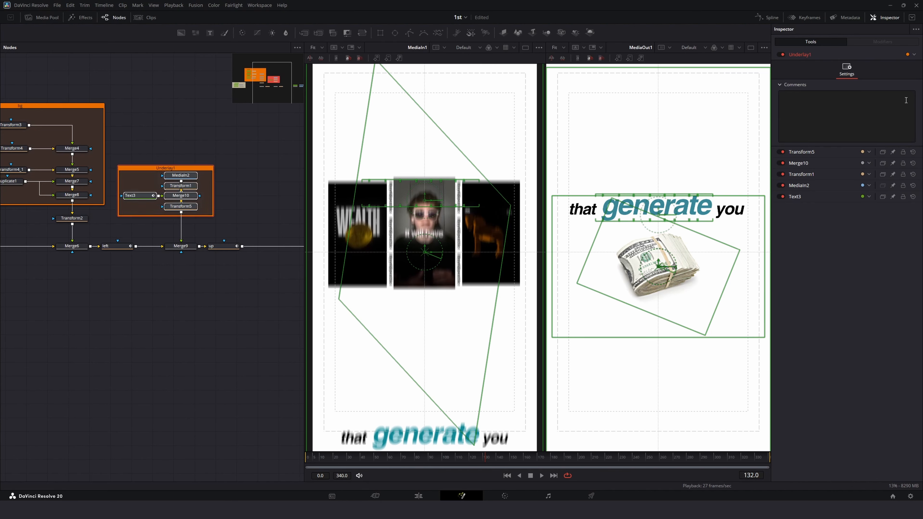
left_click(912, 54)
left_click(890, 87)
key("F2")
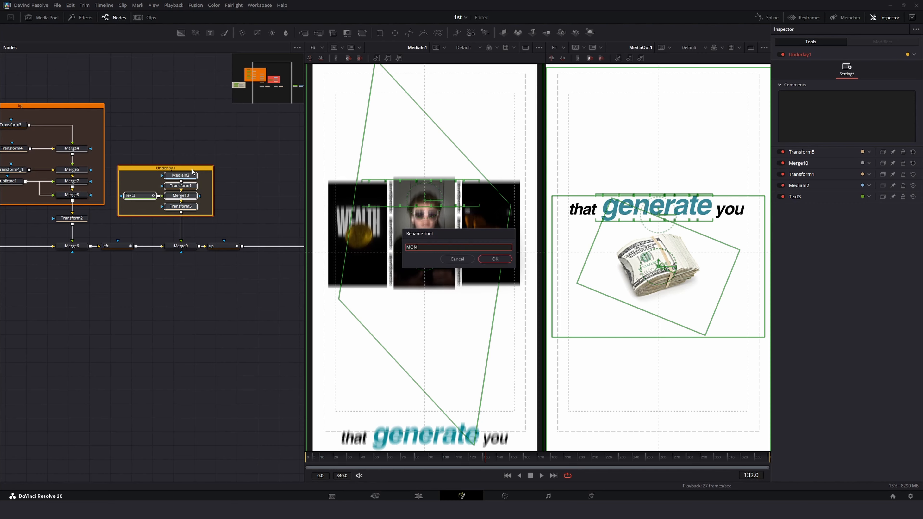
key("Return")
key("Escape")
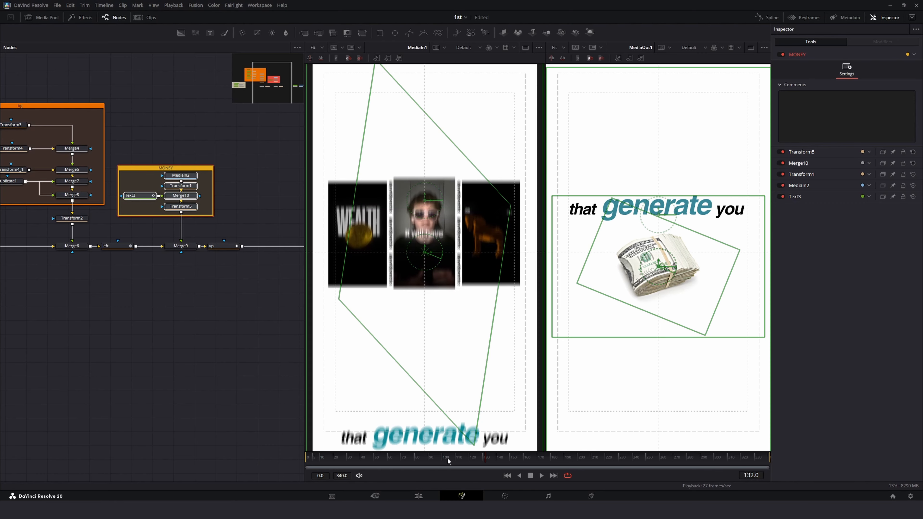
Step: Play the animation from the middle of the timeline to review it
left_click(434, 458)
key("space")
left_click(133, 342)
key("space")
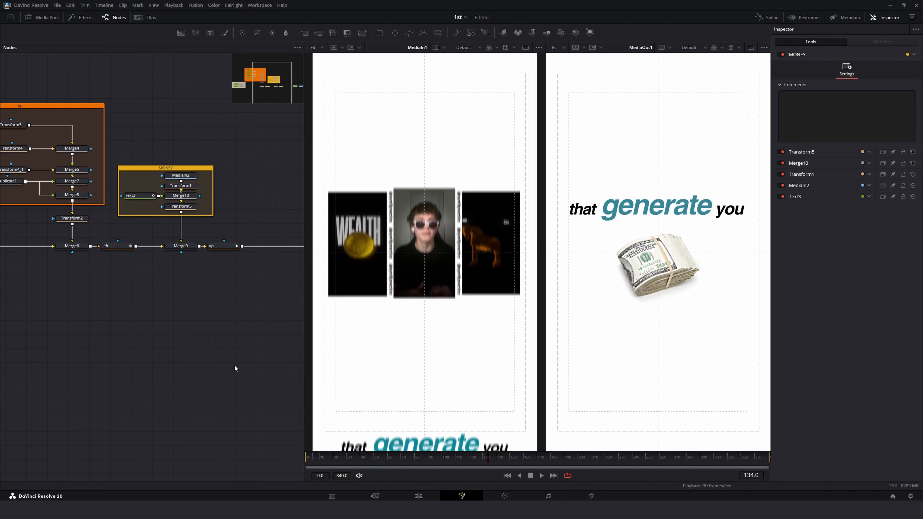
Step: Move Background1, Merge3, MediaIn1 and MediaOut1 closer to the rest of the node graph
scroll(233, 314, "right", 5)
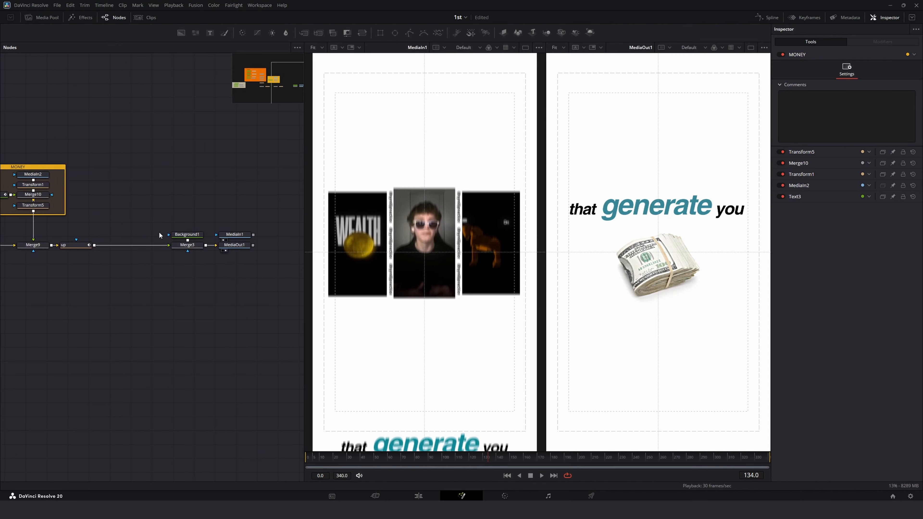
left_click_drag(171, 239, 171, 239)
scroll(205, 323, "right", 5)
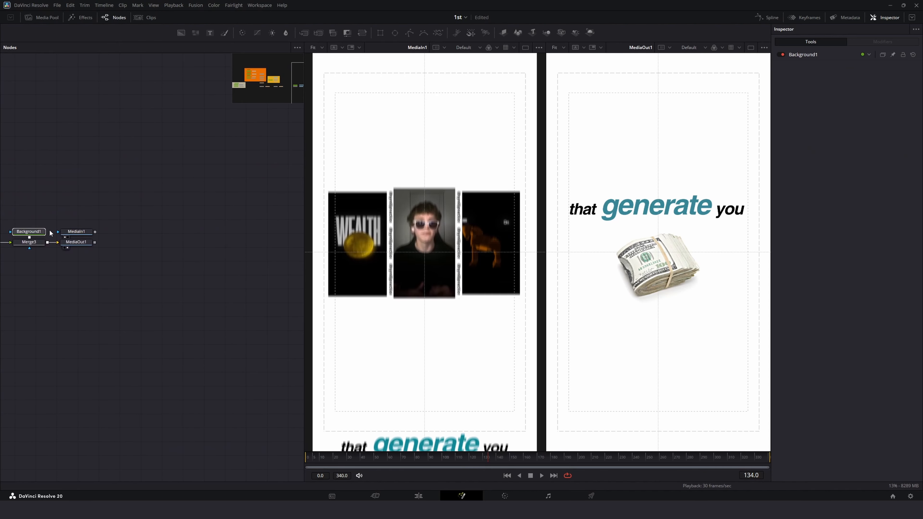
left_click_drag(20, 212, 97, 249)
scroll(156, 253, "left", 2)
left_click_drag(264, 249, 282, 247)
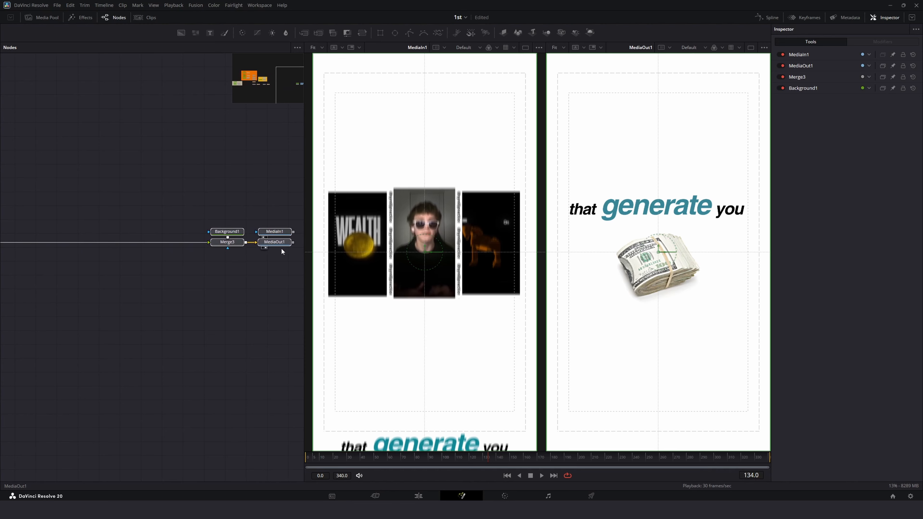
left_click_drag(23, 316, 162, 321)
left_click_drag(102, 318, 126, 323)
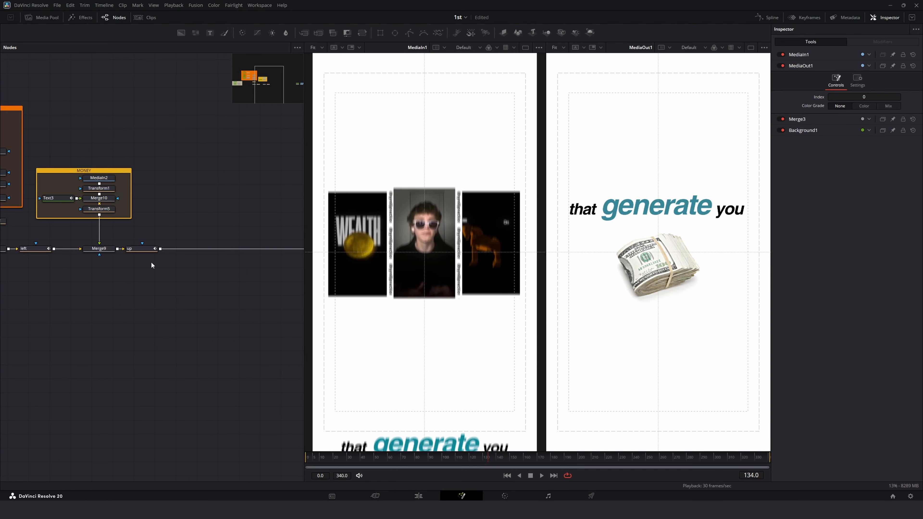
Step: Insert a new Transform node into the flow directly after the up node
left_click(141, 249)
left_click_drag(489, 459, 441, 462)
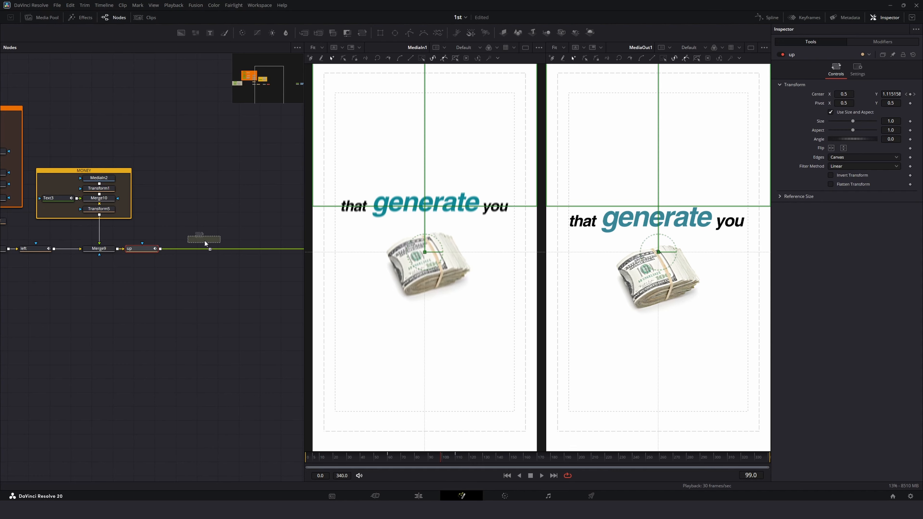
left_click_drag(205, 241, 202, 248)
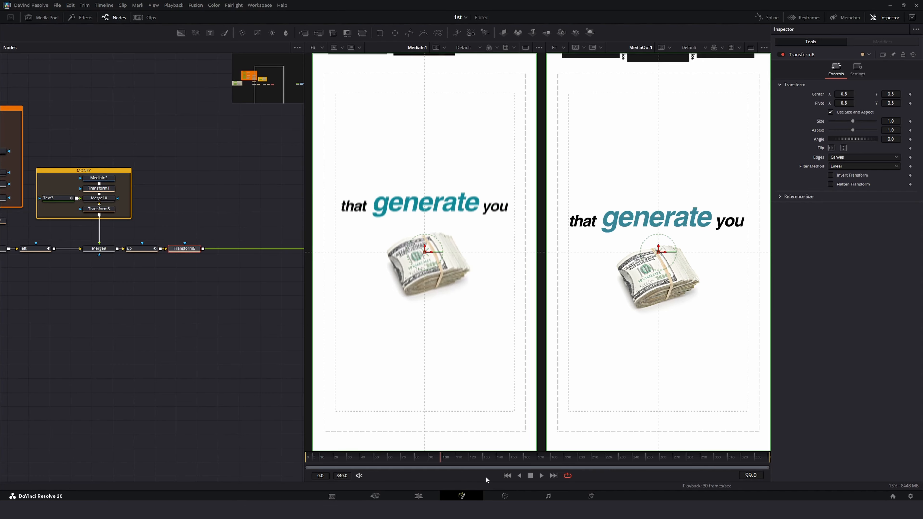
Step: Turn off the on-screen controls in the left viewer
left_click_drag(417, 459, 489, 470)
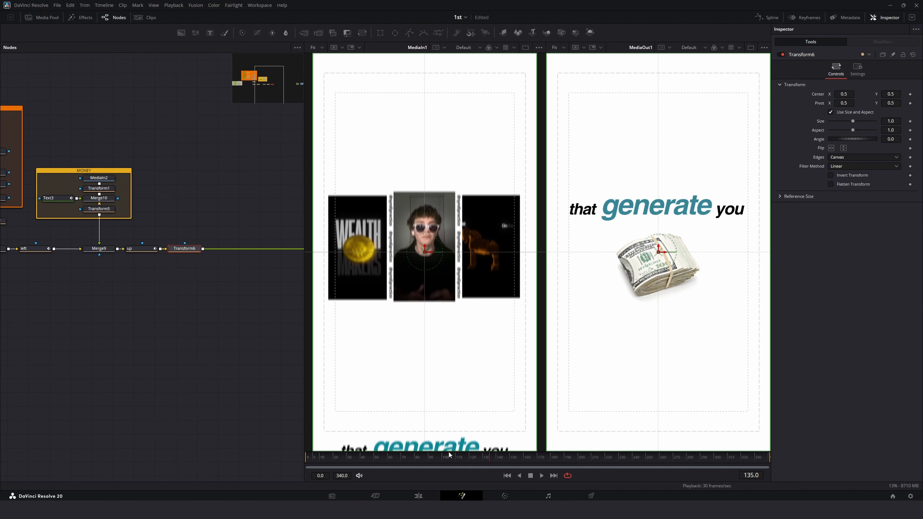
left_click(539, 47)
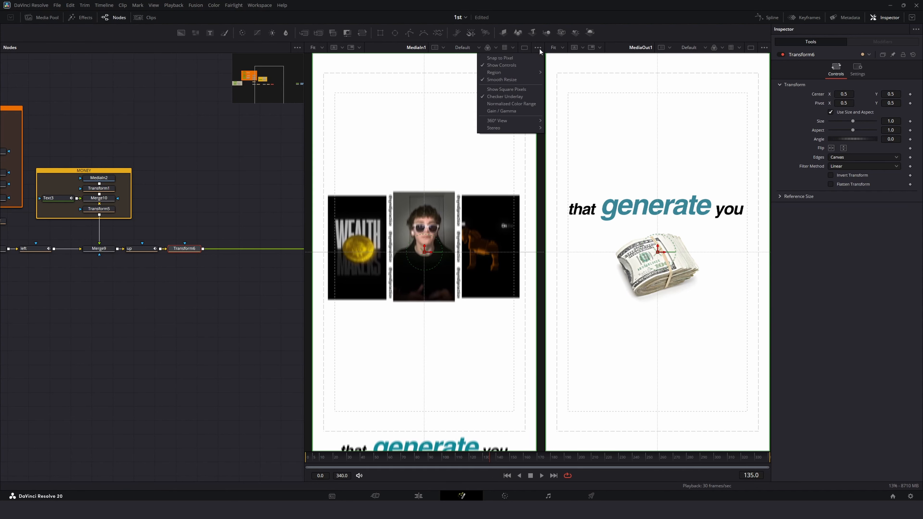
left_click(534, 65)
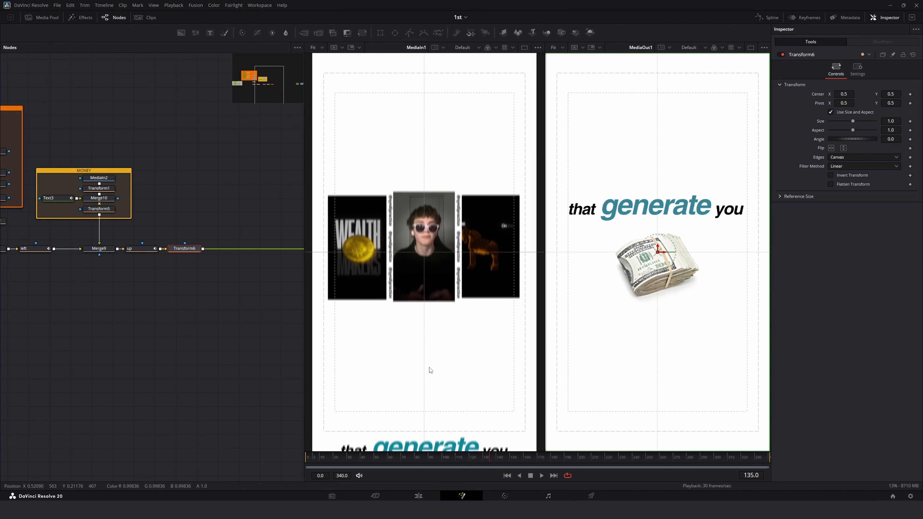
Step: Keyframe the new Transform's center Y at 0.5 on frame 110 and at -0.143 on frame 138
left_click_drag(484, 460, 493, 466)
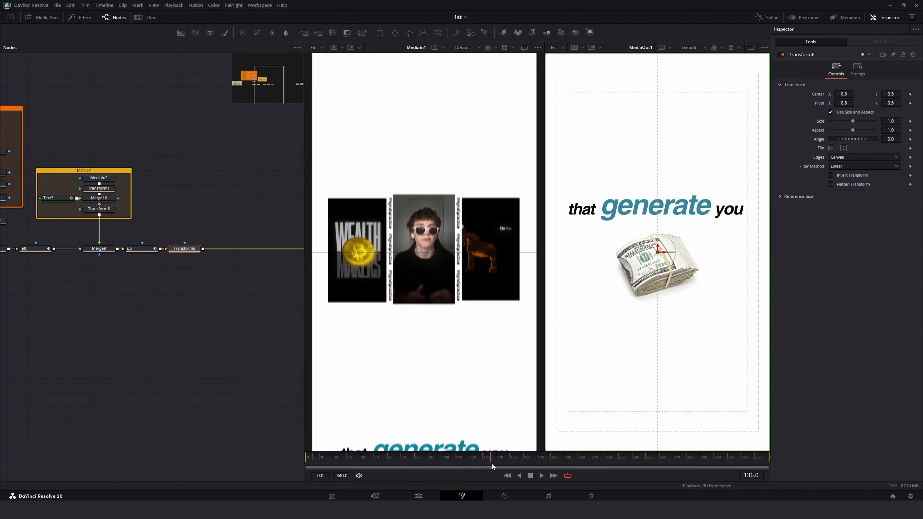
left_click_drag(493, 465, 494, 465)
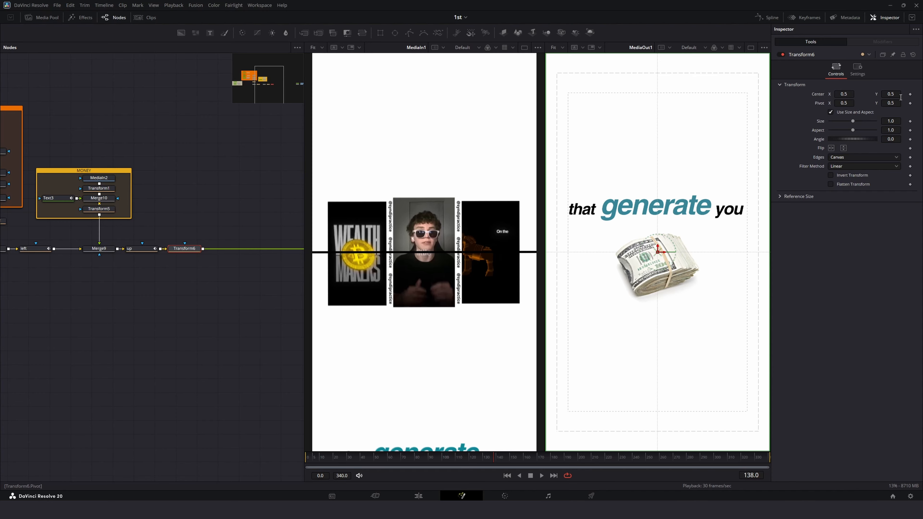
left_click(910, 94)
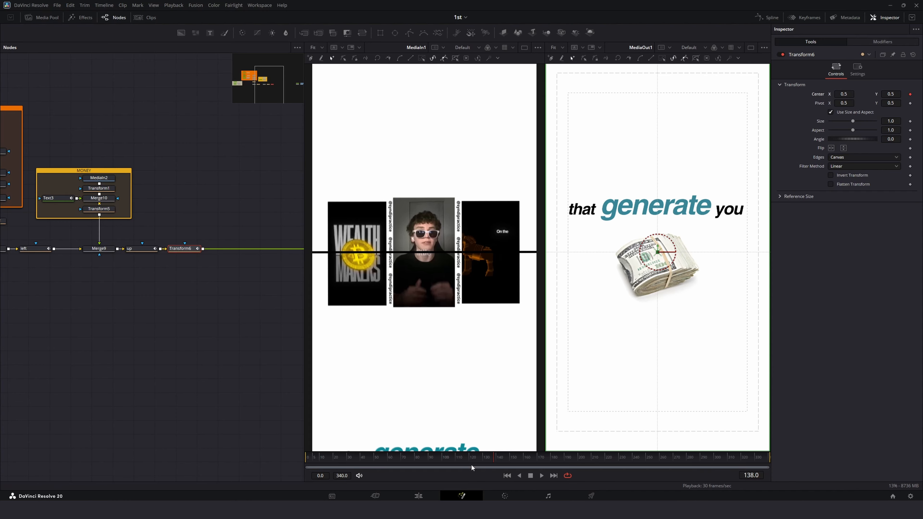
mouse_move(467, 459)
left_mouse_down()
mouse_move(434, 456)
mouse_move(456, 458)
left_mouse_up()
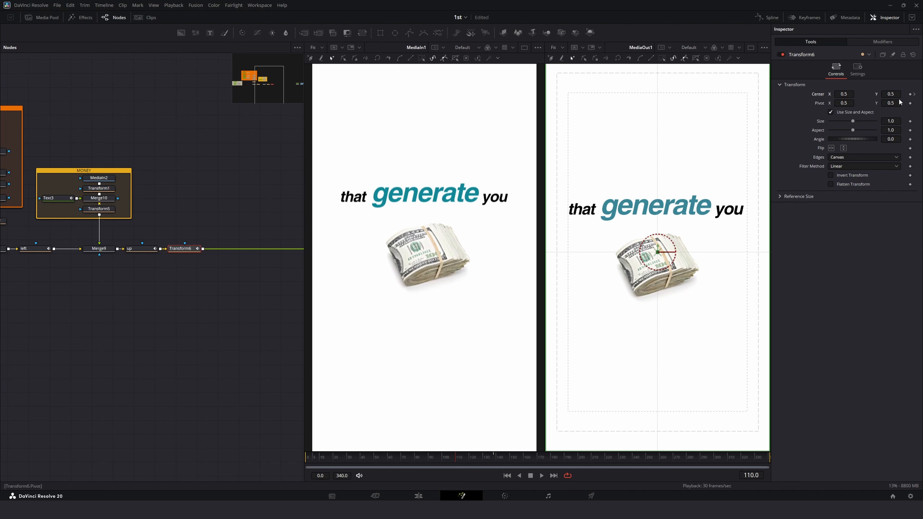
left_click(914, 94)
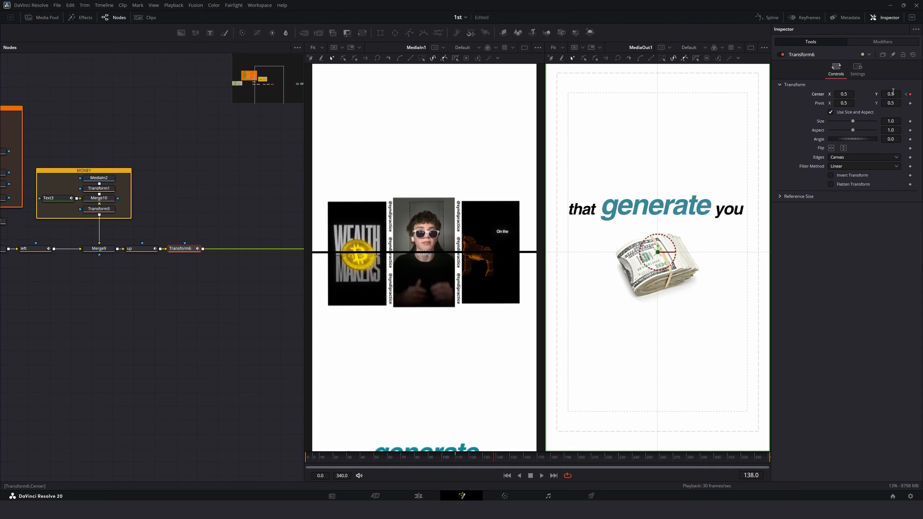
left_click_drag(893, 94, 860, 93)
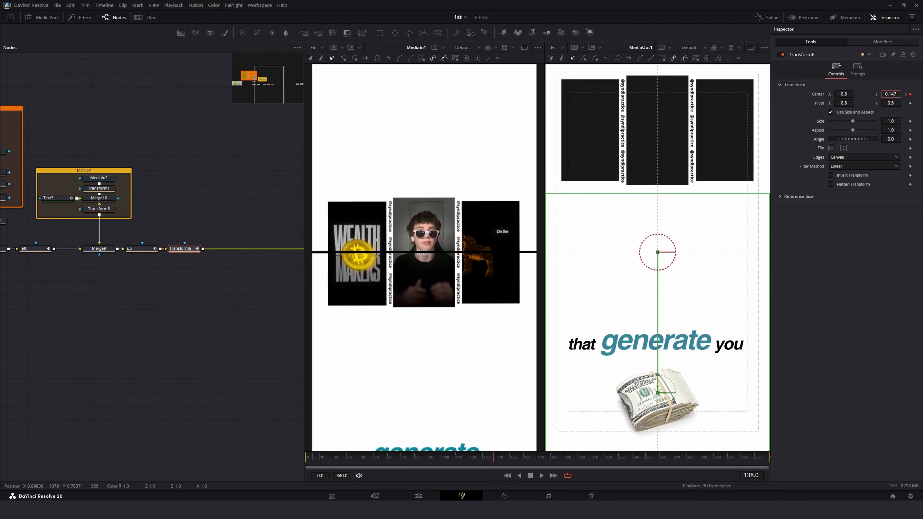
left_click_drag(769, 139, 656, 189)
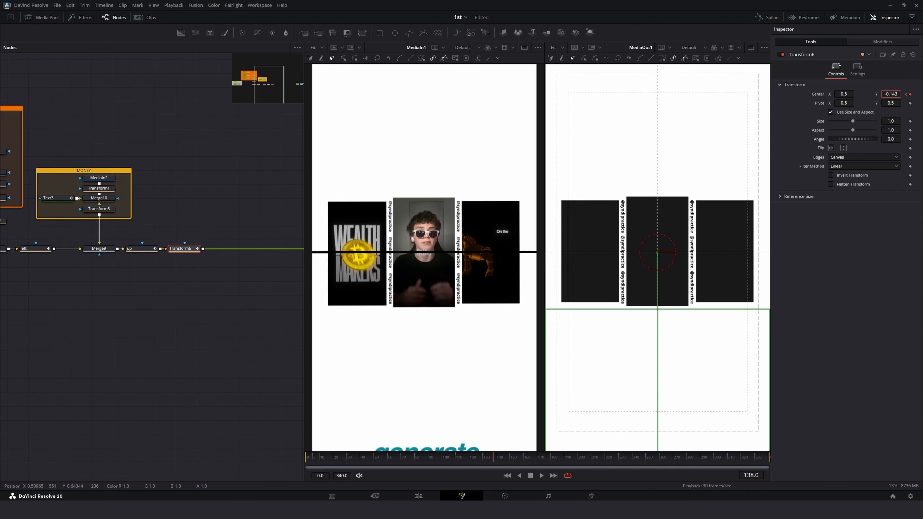
Step: Open the Spline editor, fit the curve, and smooth all of the Transform's center keyframes
left_click_drag(411, 460, 432, 459)
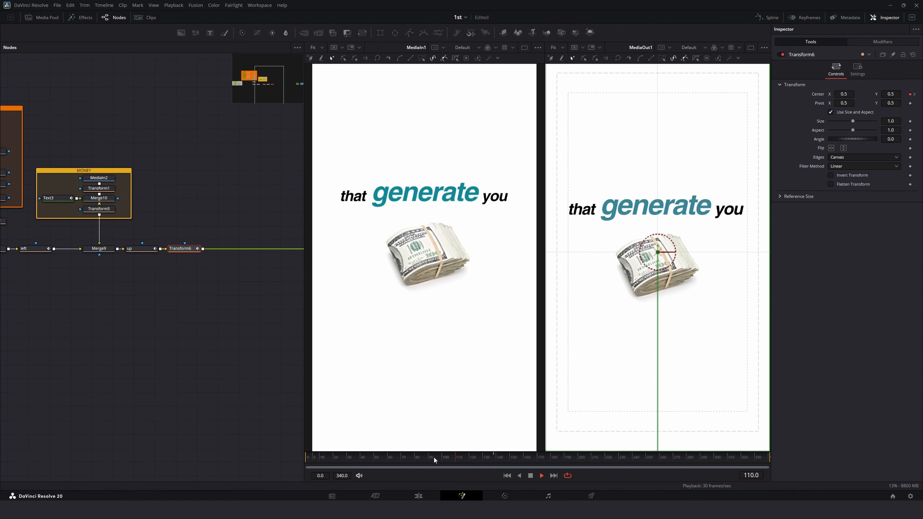
key("space")
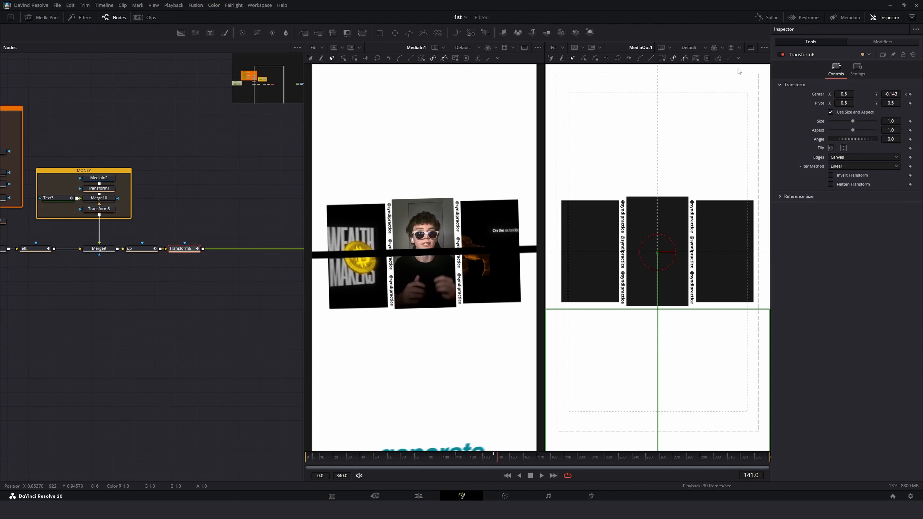
left_click(765, 17)
left_click(738, 382)
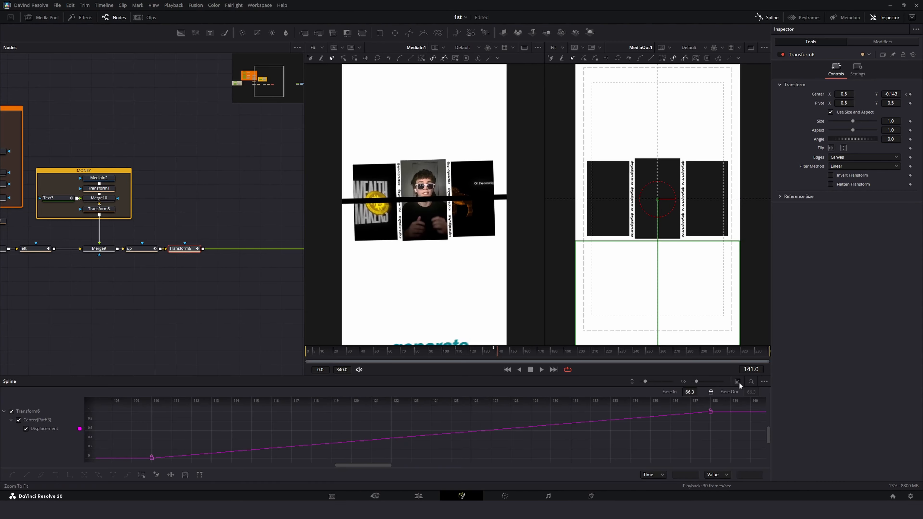
key("ctrl+a")
key("f")
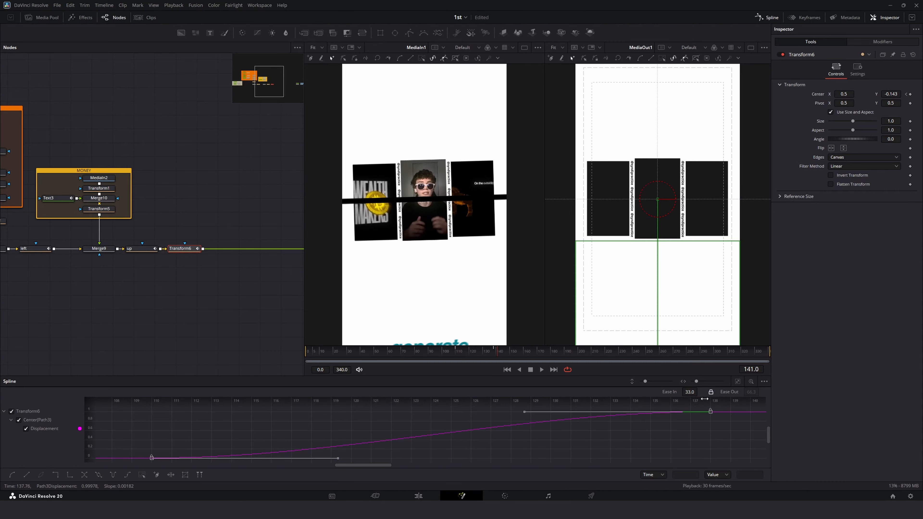
Step: Set the keyframes' Ease In to 45.5 while replaying the downward slide to judge the motion
left_click_drag(689, 392, 699, 392)
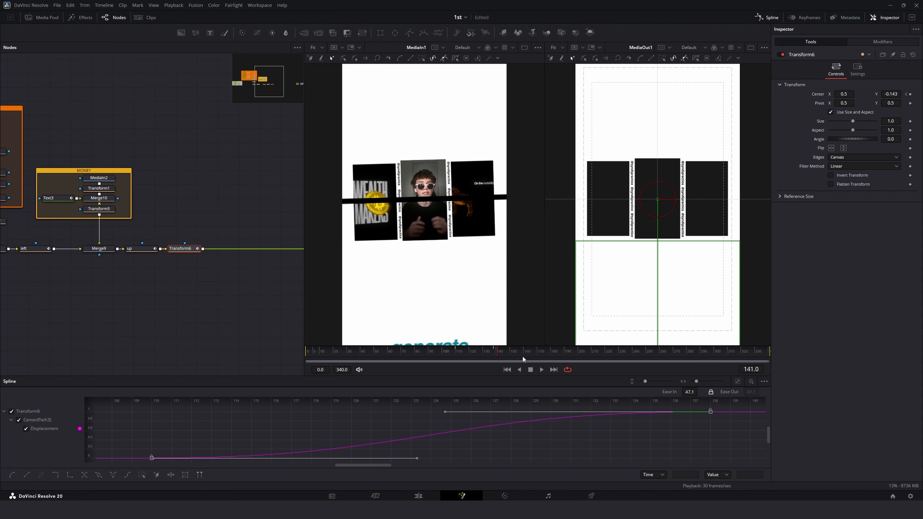
left_click_drag(501, 353, 440, 364)
key("space")
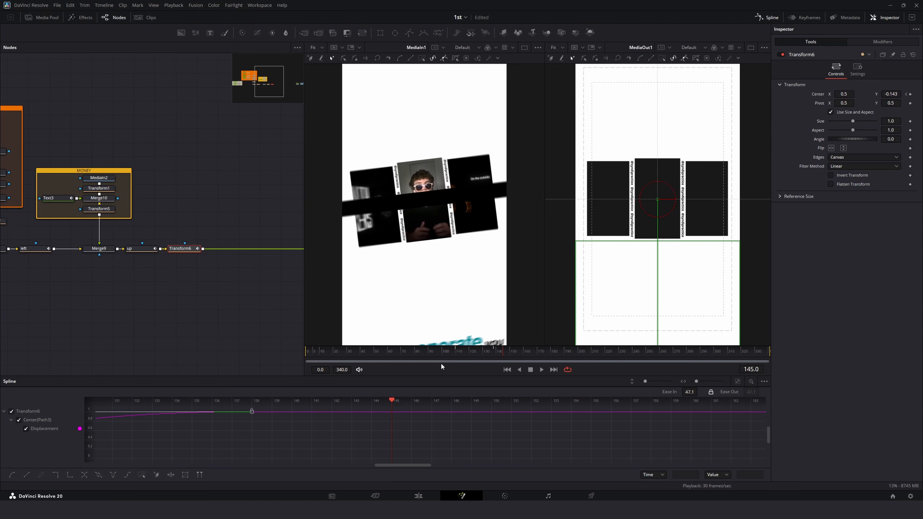
key("space")
left_click_drag(699, 392, 691, 392)
left_click(441, 354)
key("space")
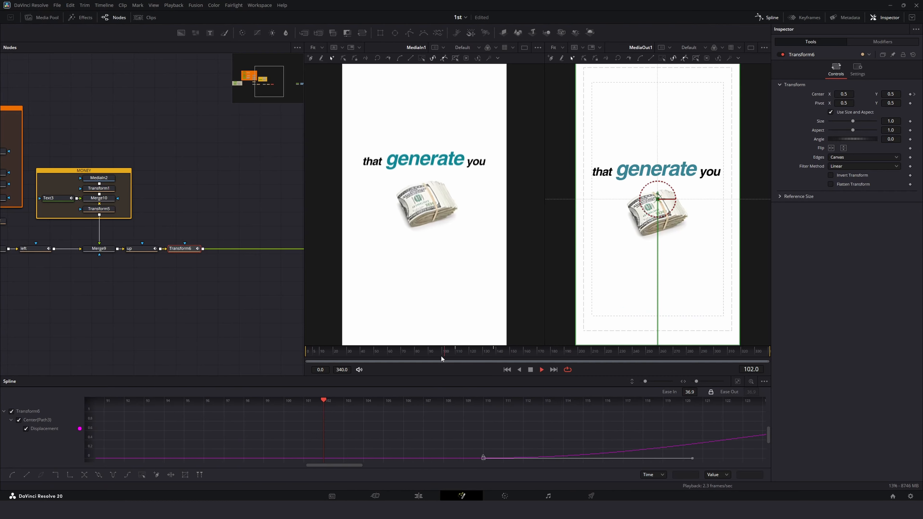
left_click(479, 355)
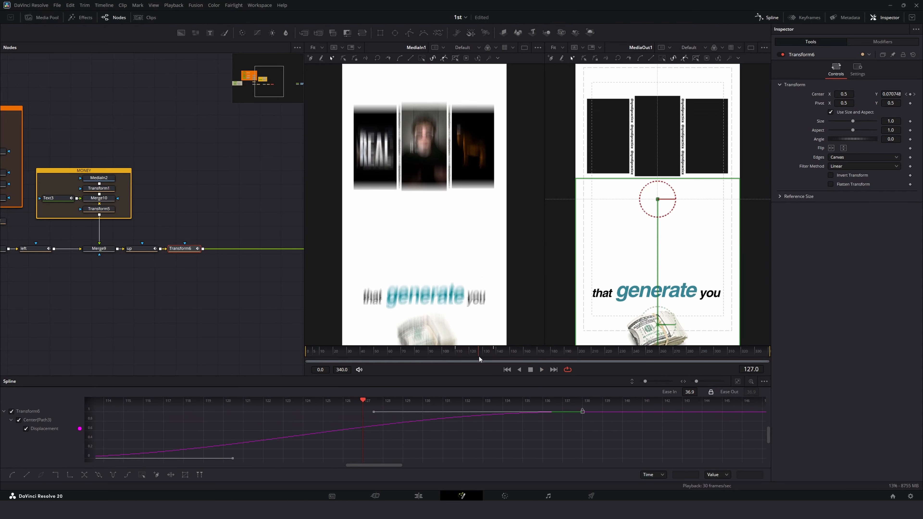
left_click_drag(691, 392, 699, 391)
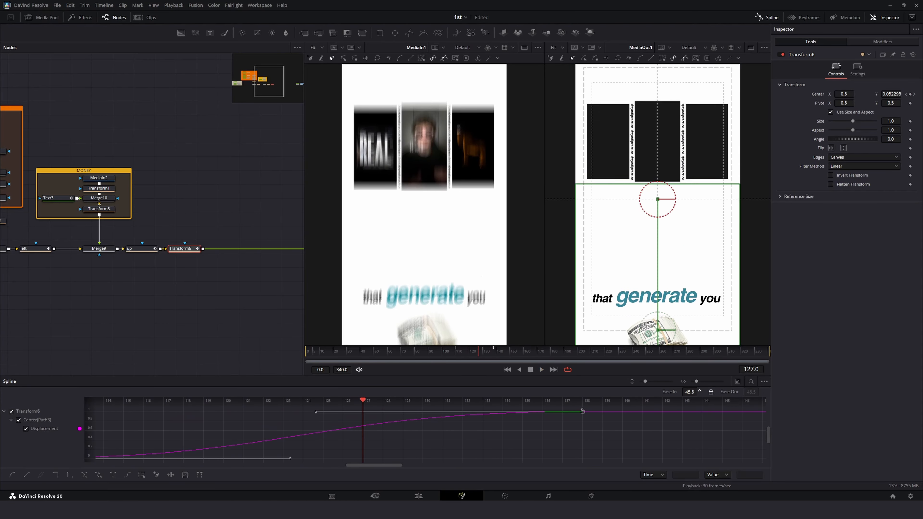
left_click(454, 355)
key("space")
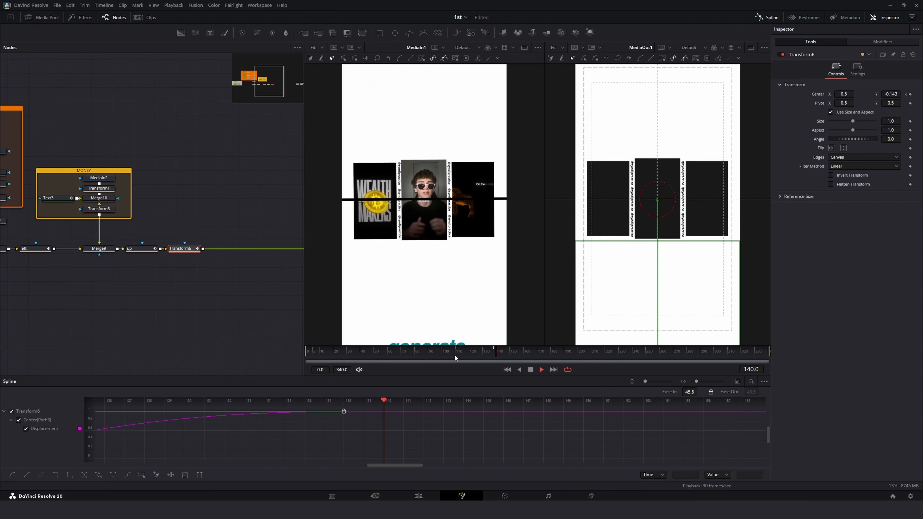
left_click(455, 356)
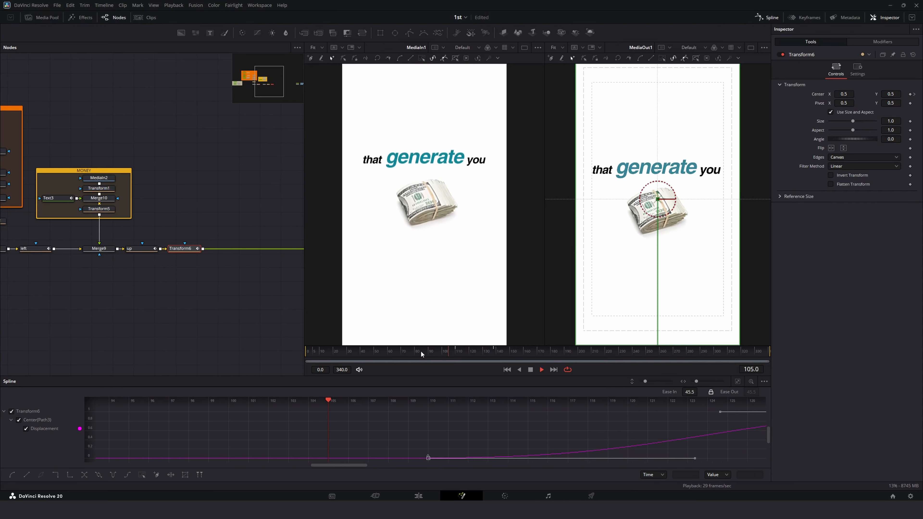
key("space")
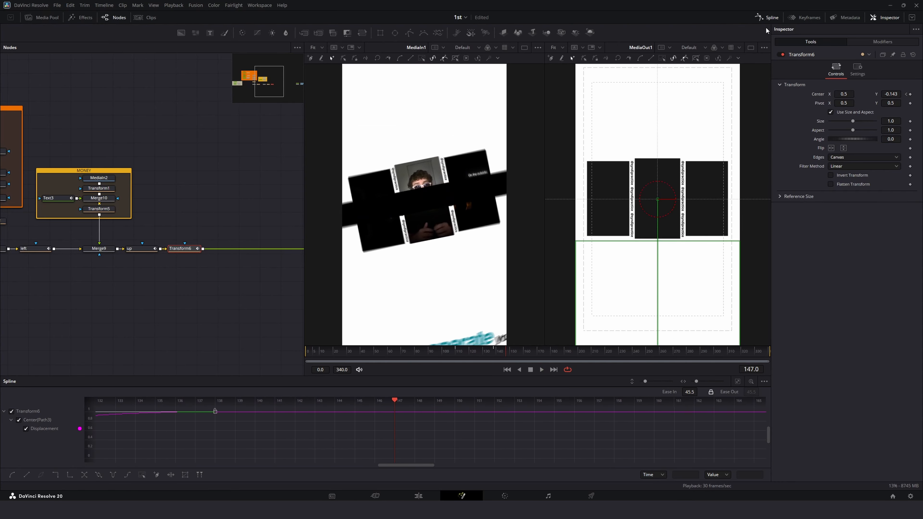
Step: Replay the downward slide around frames 125 to 140 and close the Spline editor
left_click(431, 350)
key("space")
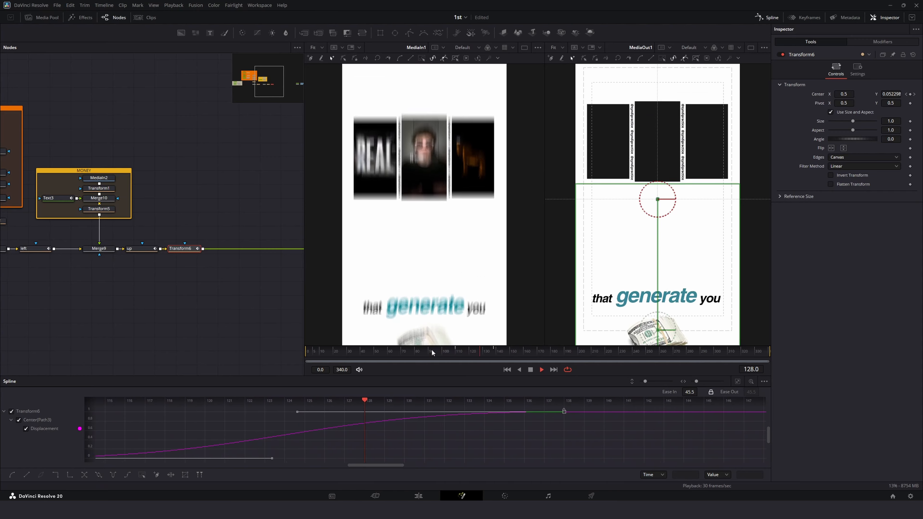
left_click(432, 350)
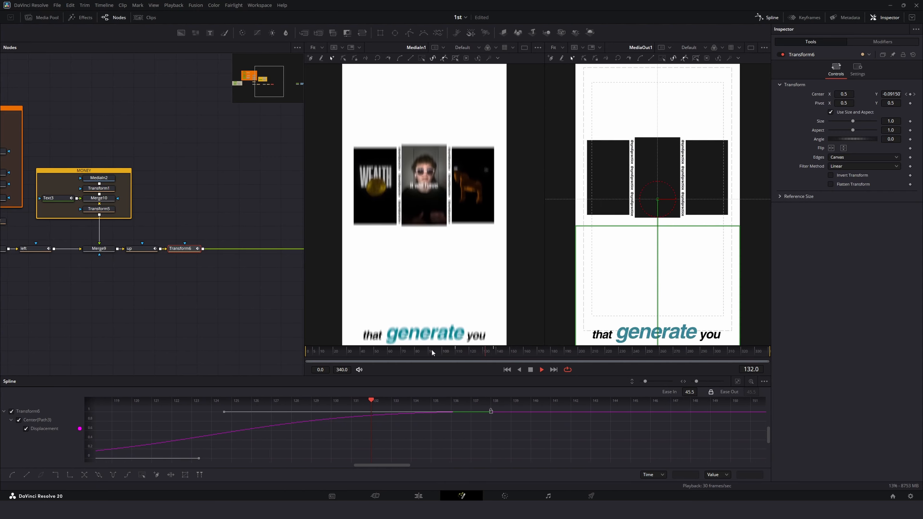
left_click_drag(432, 350, 490, 354)
left_click(451, 353)
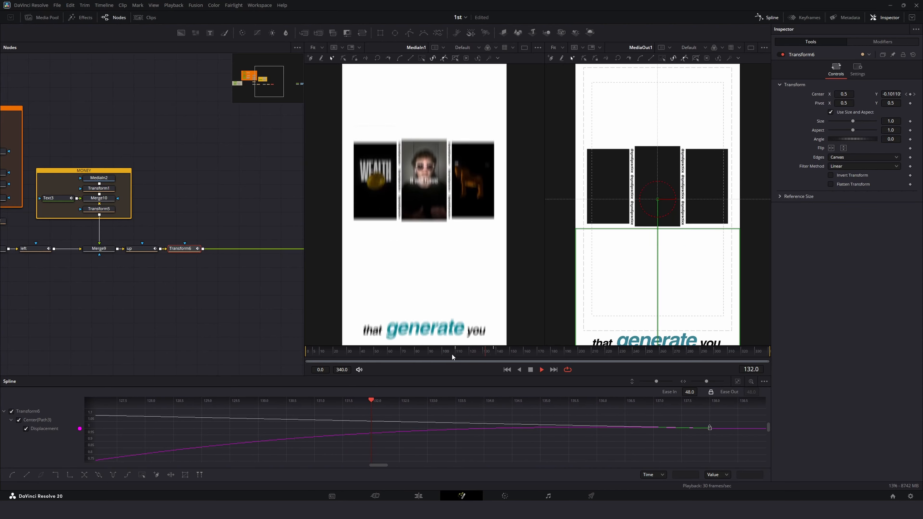
left_click(404, 359)
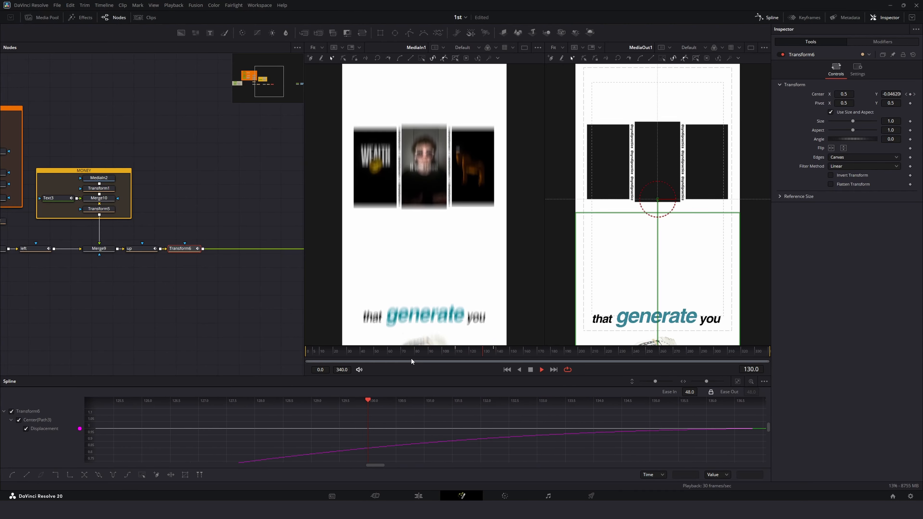
key("space")
left_click(768, 18)
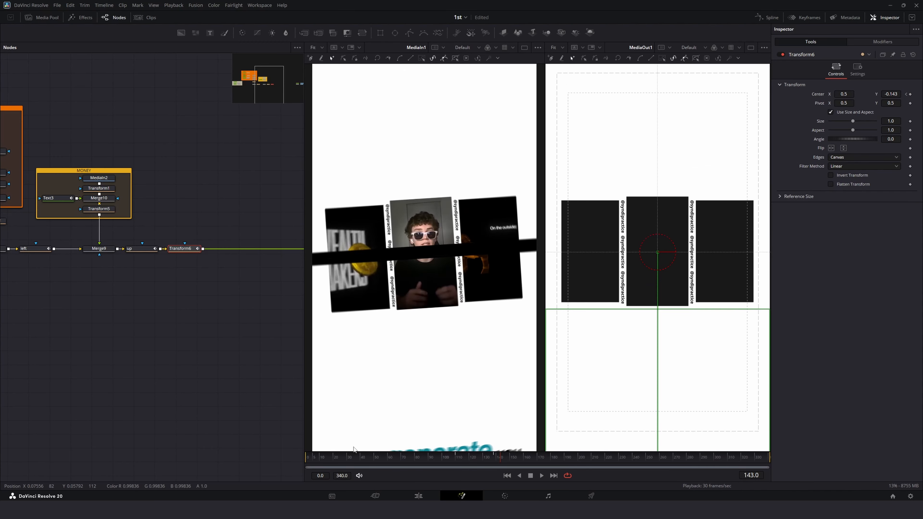
Step: Rename the new Transform node to down
left_click_drag(458, 462, 493, 462)
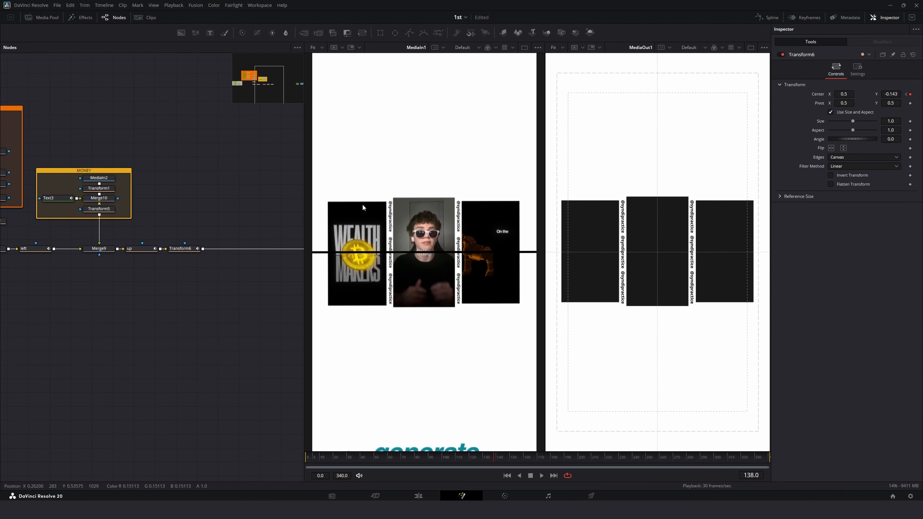
key("F2")
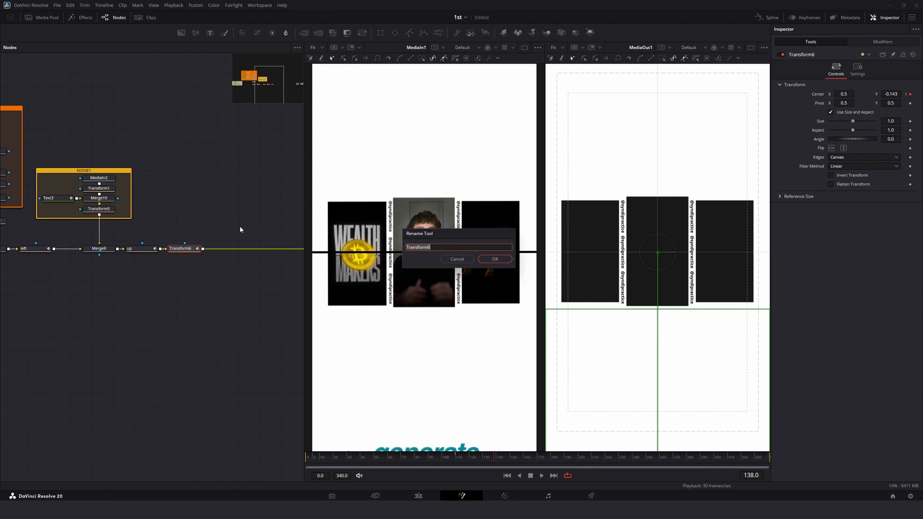
type("down")
key("Return")
Step: Add another Transform node after the down node and rename it rotate
left_click(125, 319)
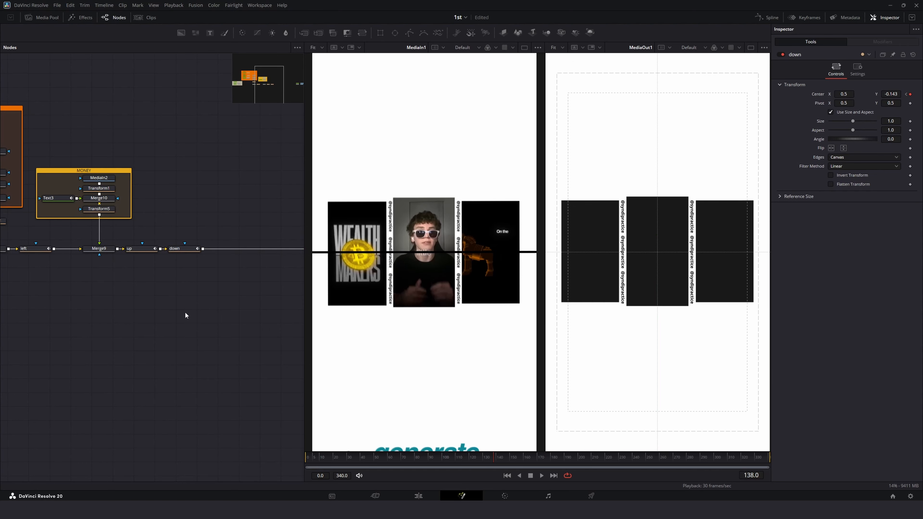
left_click_drag(361, 32, 229, 248)
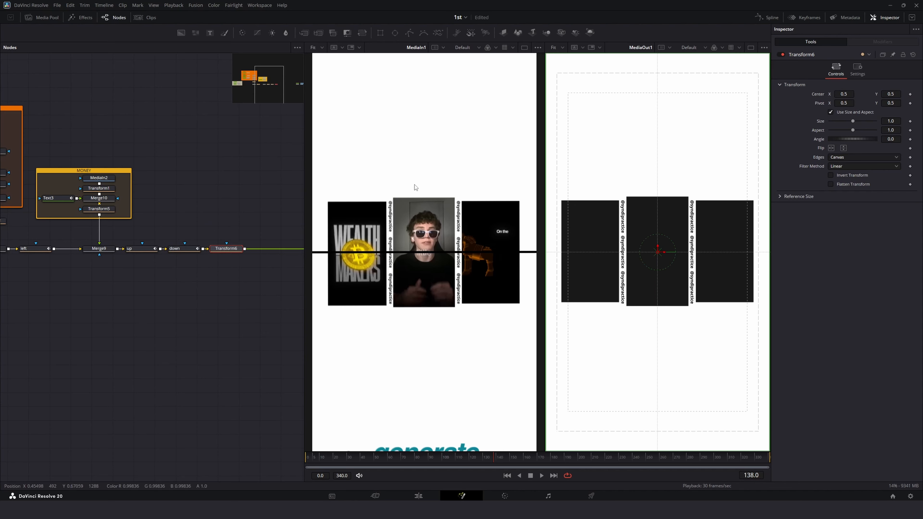
key("F2")
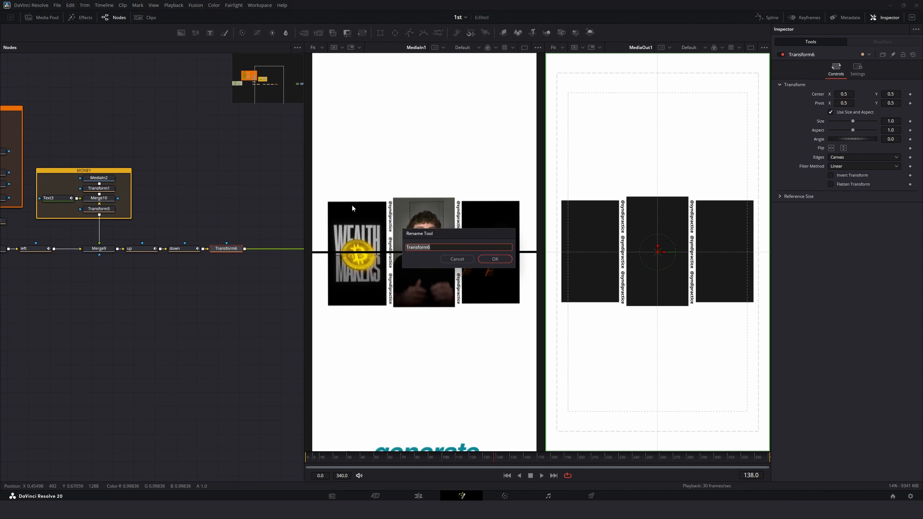
type("rotate")
key("Return")
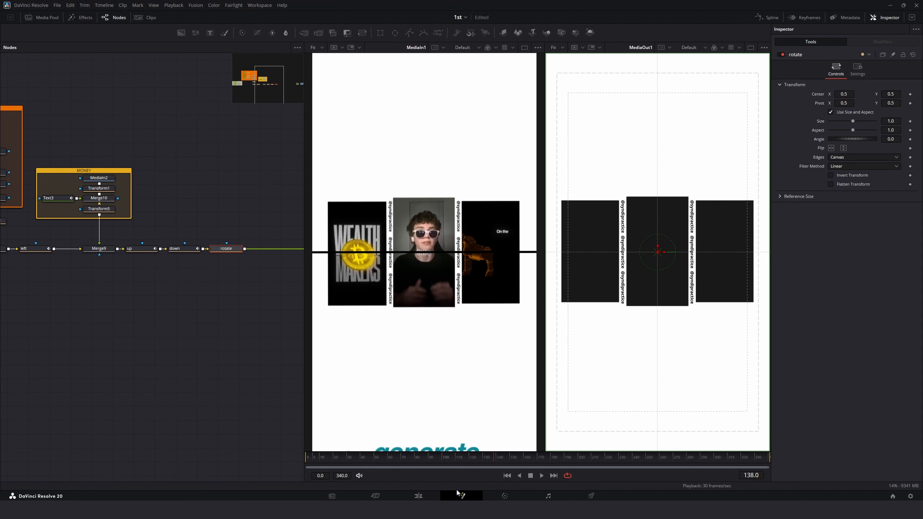
Step: Keyframe the rotate node's Angle at about frame 138, then set Angle to 90 at frame 172
left_click_drag(495, 461, 494, 461)
left_click(910, 139)
left_click_drag(496, 458, 540, 466)
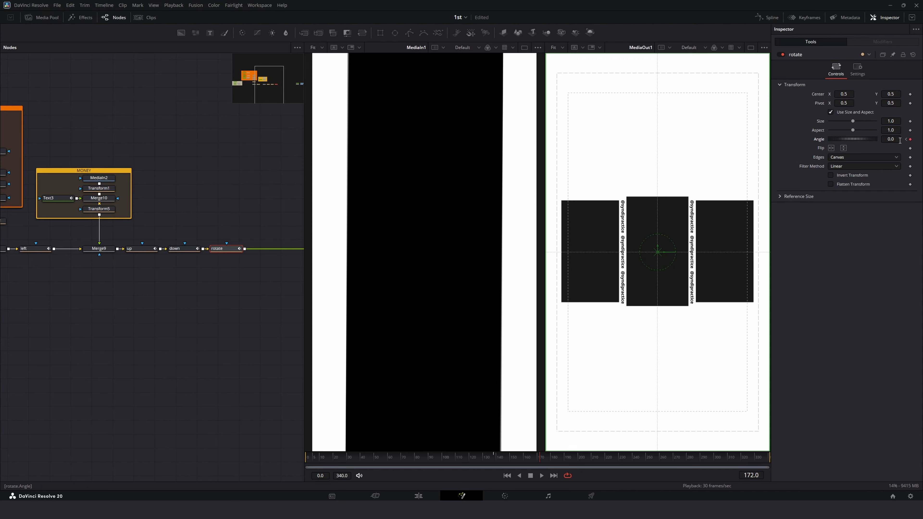
left_click(892, 139)
key("Tab")
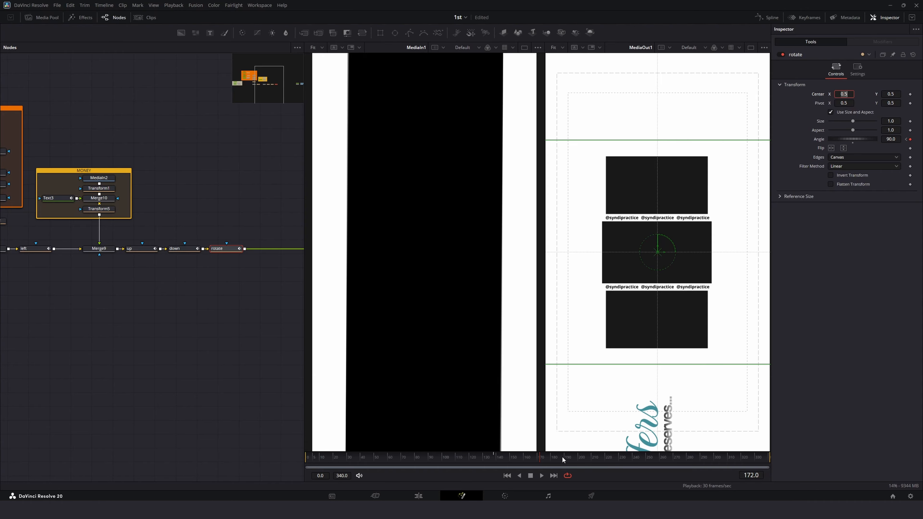
Step: Replay the rotation section of the animation around frames 125 to 172 to review the motion
left_click_drag(561, 455, 506, 465)
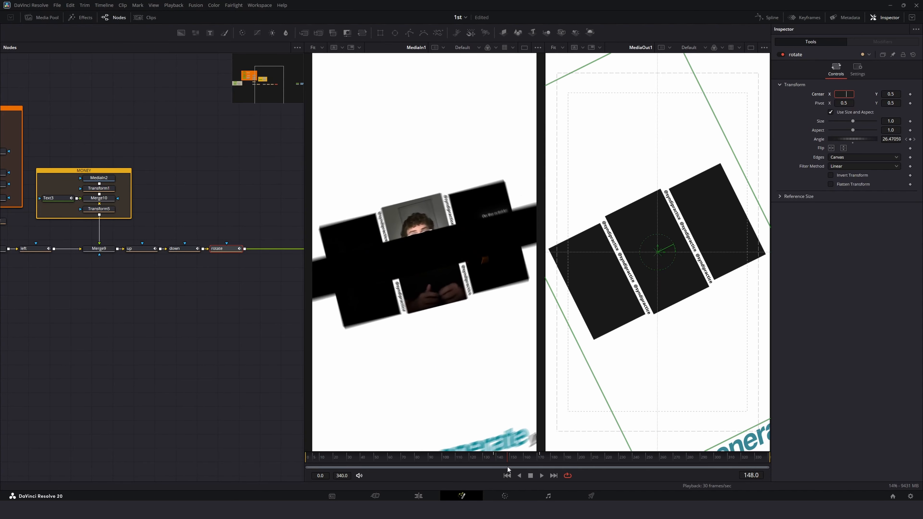
key("super")
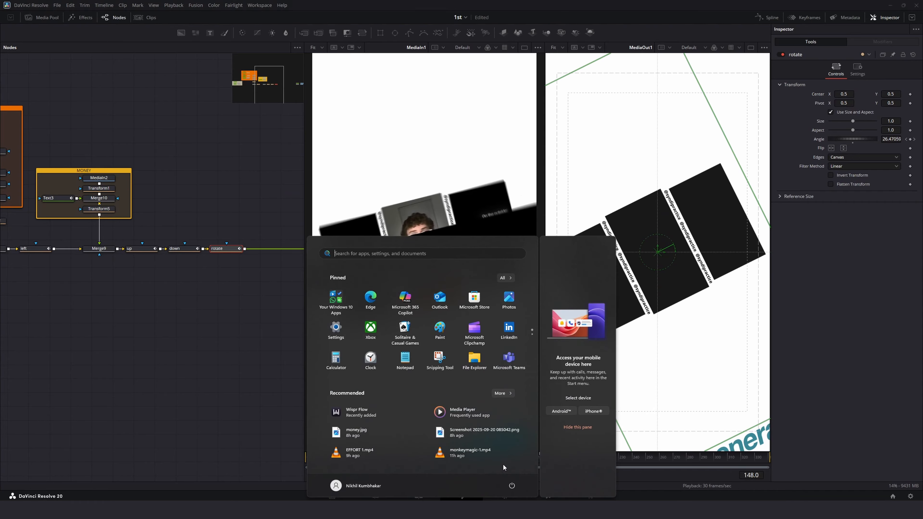
key("super")
left_click_drag(480, 457, 304, 452)
left_click(134, 409)
key("space")
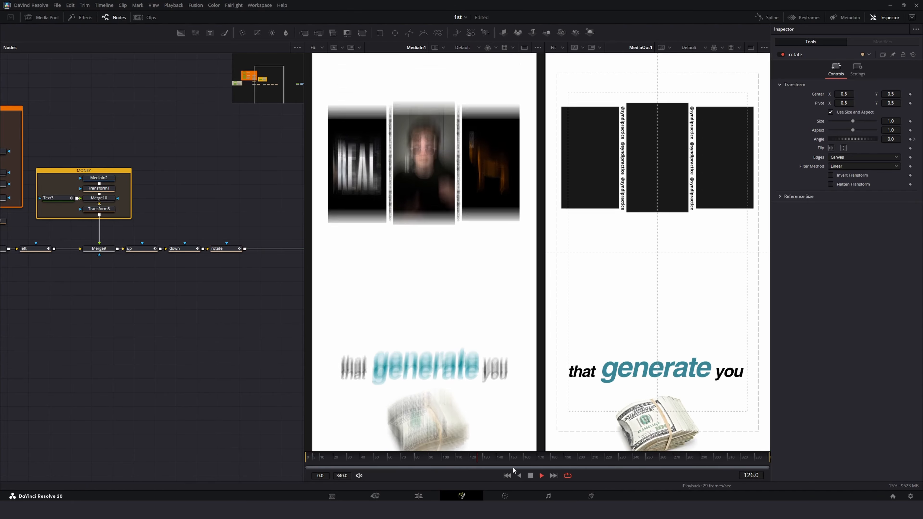
left_click(512, 466)
key("space")
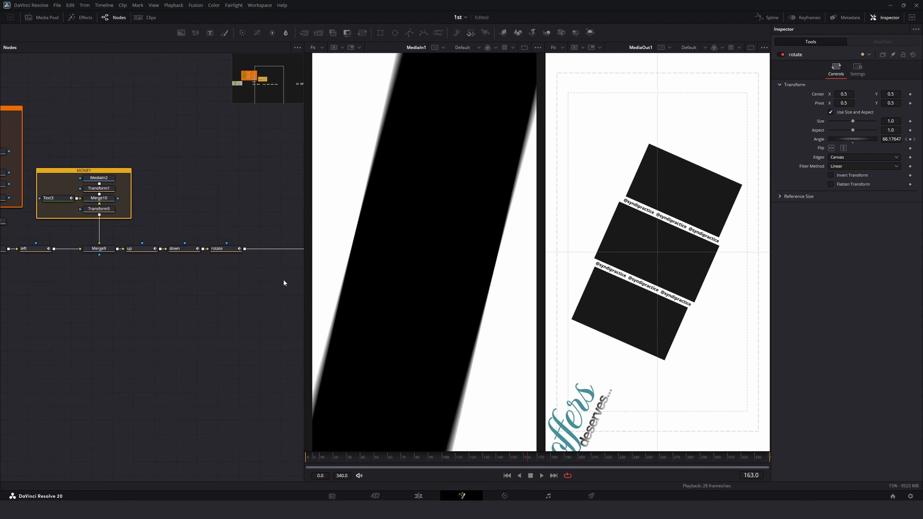
Step: Set the Ease In of the rotate node's Angle keyframes to 60.5 while replaying the rotation
left_click(222, 248)
left_click(767, 17)
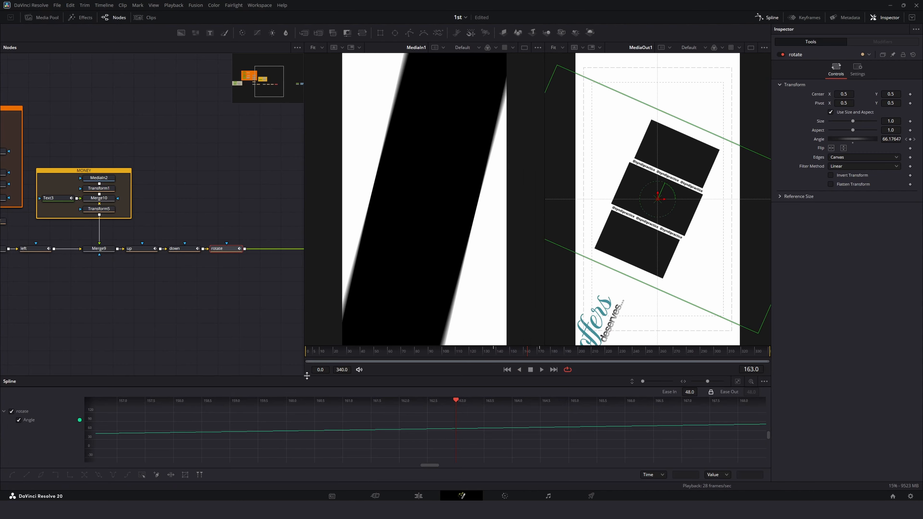
left_click(738, 381)
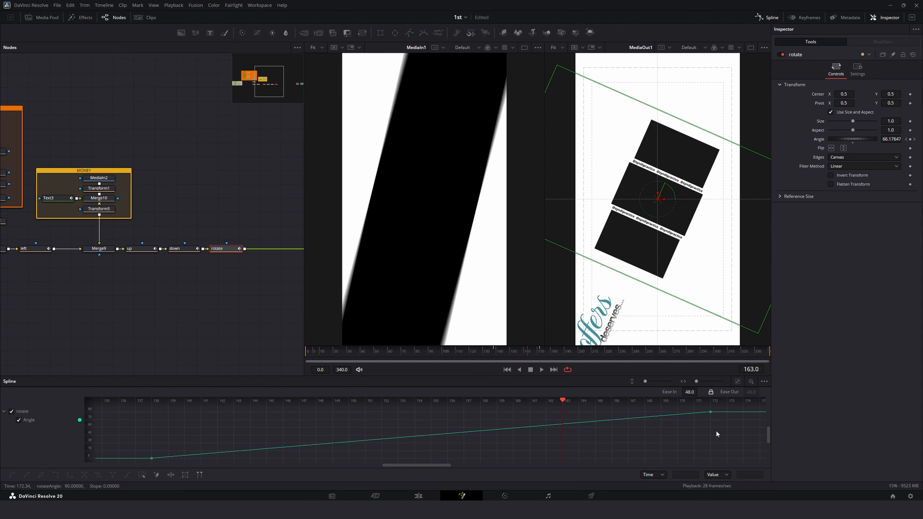
left_click_drag(689, 391, 695, 392)
left_click_drag(506, 351, 483, 352)
key("space")
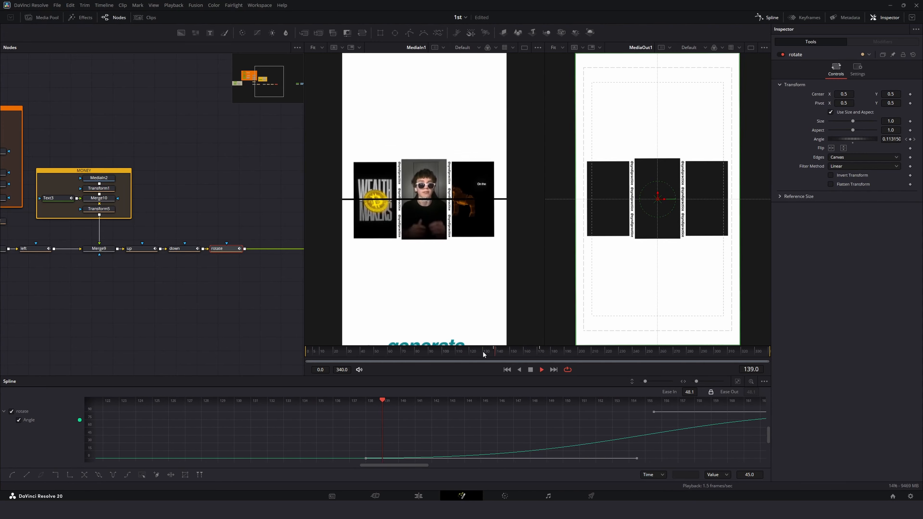
left_click(482, 352)
key("space")
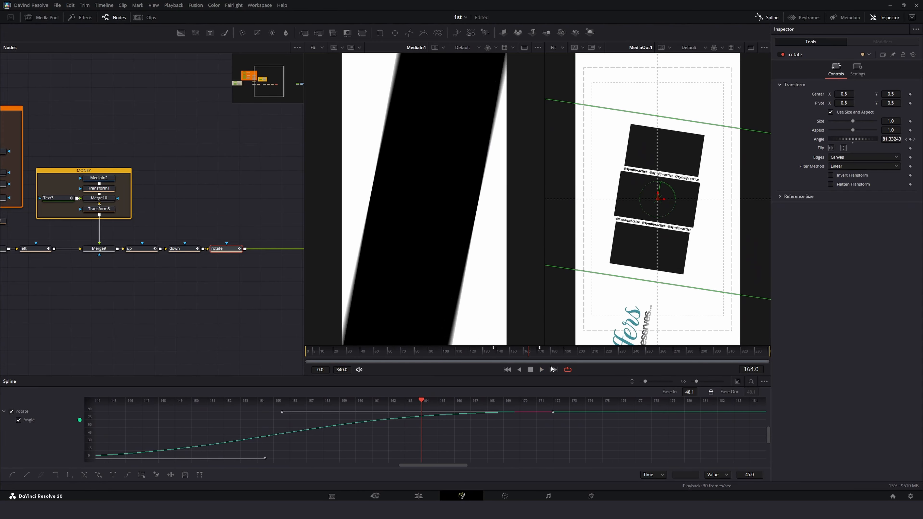
left_click_drag(689, 392, 694, 392)
left_click(485, 352)
key("space")
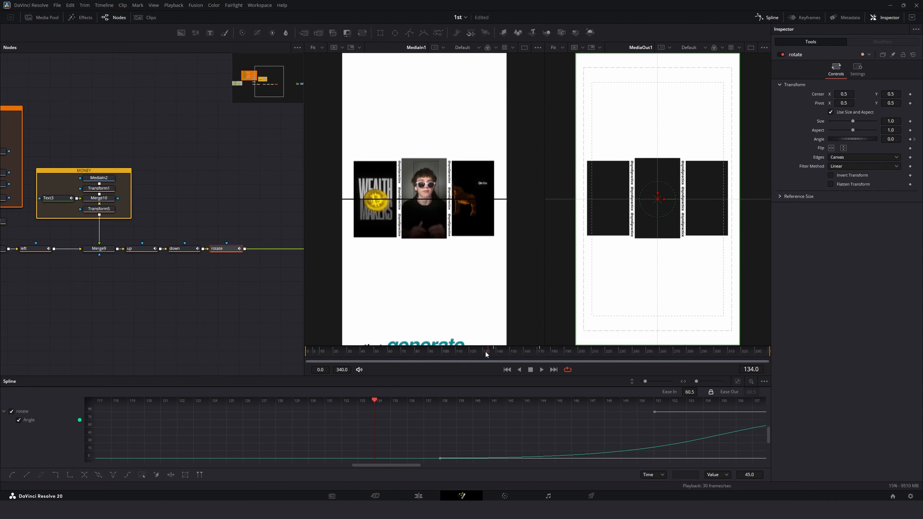
key("space")
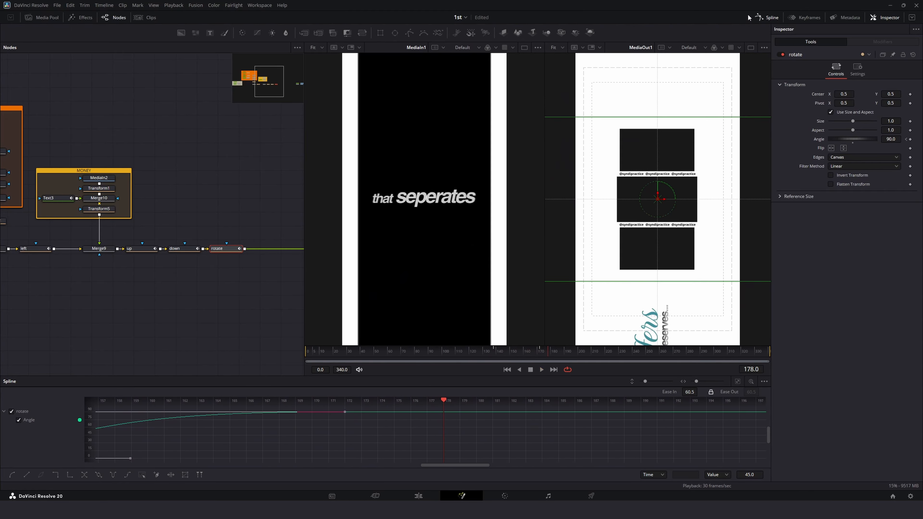
Step: Close the Spline editor and replay the animation from the start through the rotation
left_click(760, 16)
left_click(354, 457)
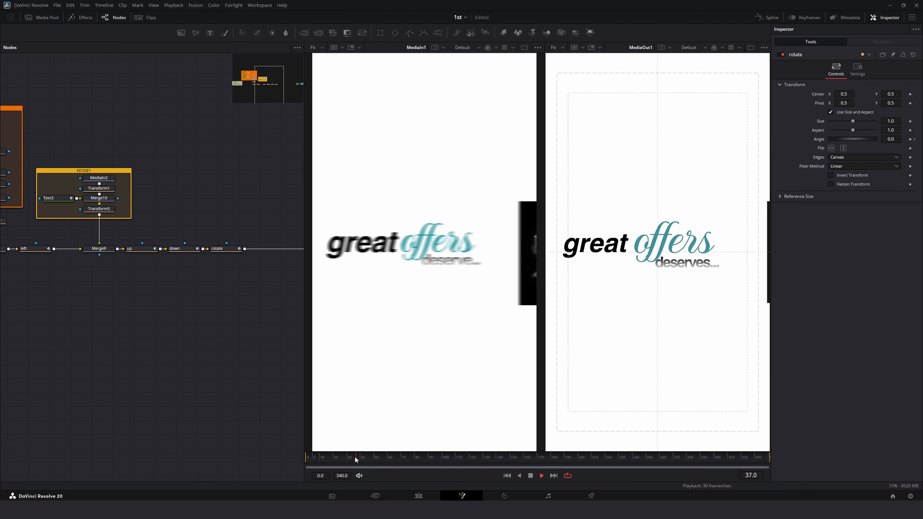
key("space")
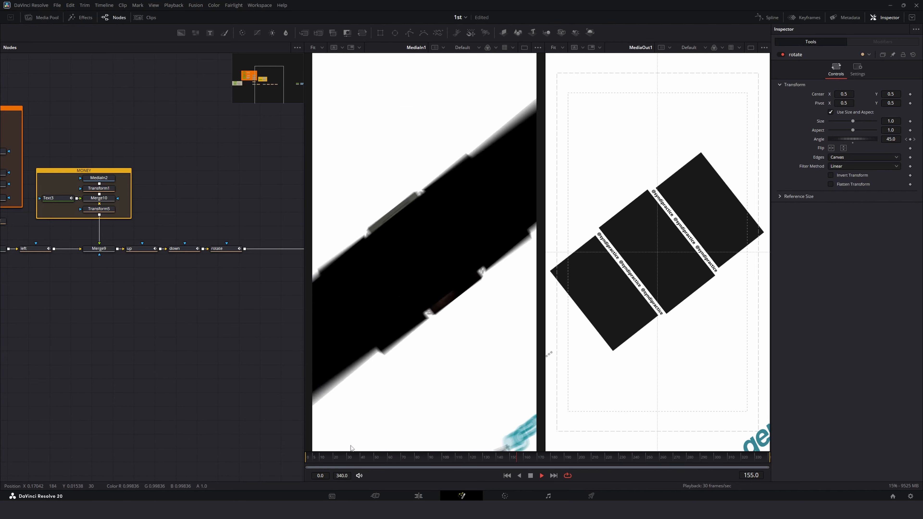
key("space")
left_click_drag(472, 460, 515, 472)
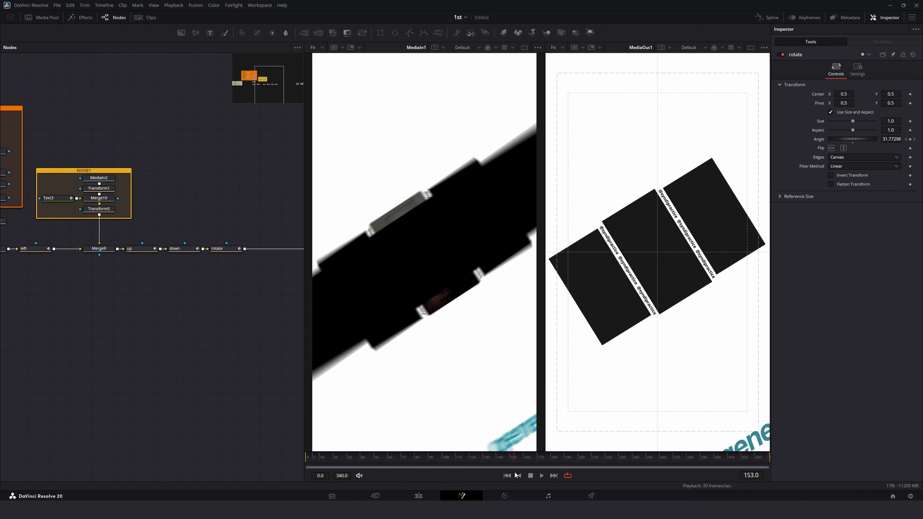
Step: Add a Background node merged after the rotate node and give it a Rectangle mask
left_click_drag(265, 184, 193, 181)
left_click_drag(182, 32, 222, 210)
left_click_drag(305, 34, 208, 248)
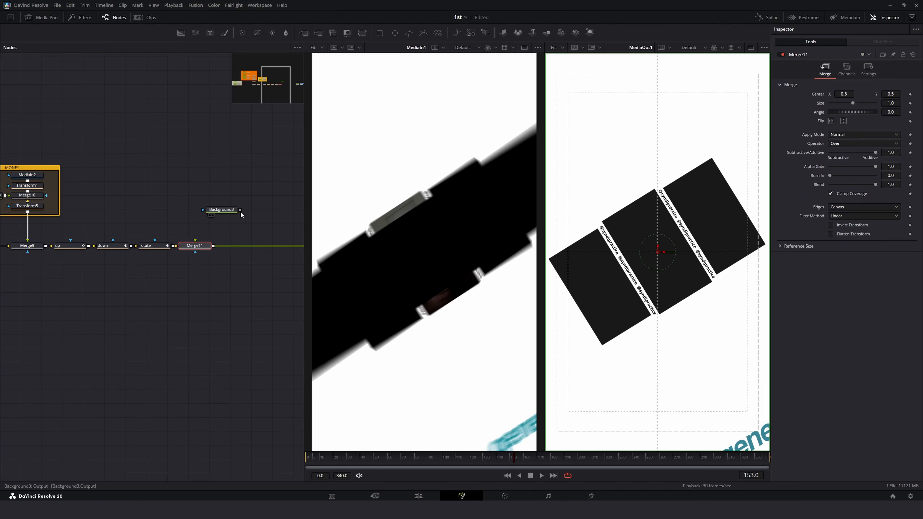
left_click_drag(239, 210, 198, 239)
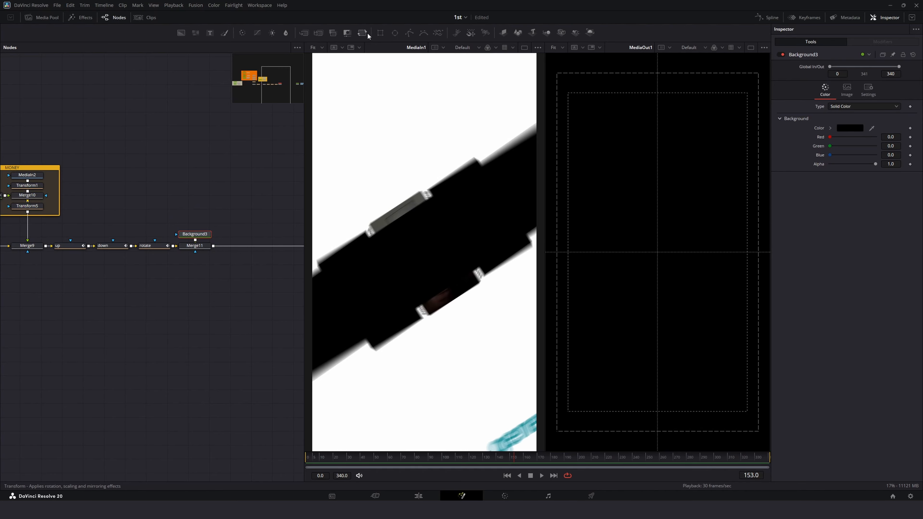
left_click(380, 32)
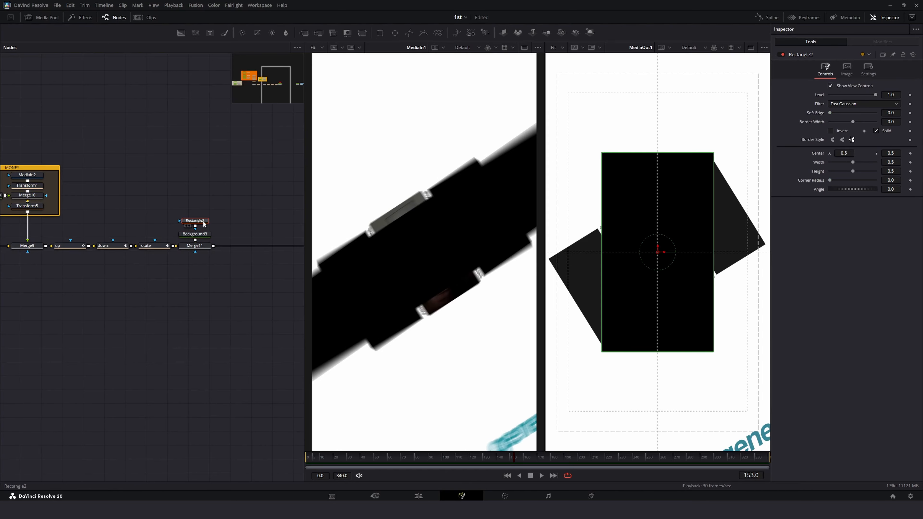
left_click_drag(205, 224, 205, 227)
Step: Set the rectangle mask's Width to 1.0 and its Height to 0
mouse_move(481, 462)
left_mouse_down()
mouse_move(440, 458)
mouse_move(505, 464)
mouse_move(489, 463)
left_mouse_up()
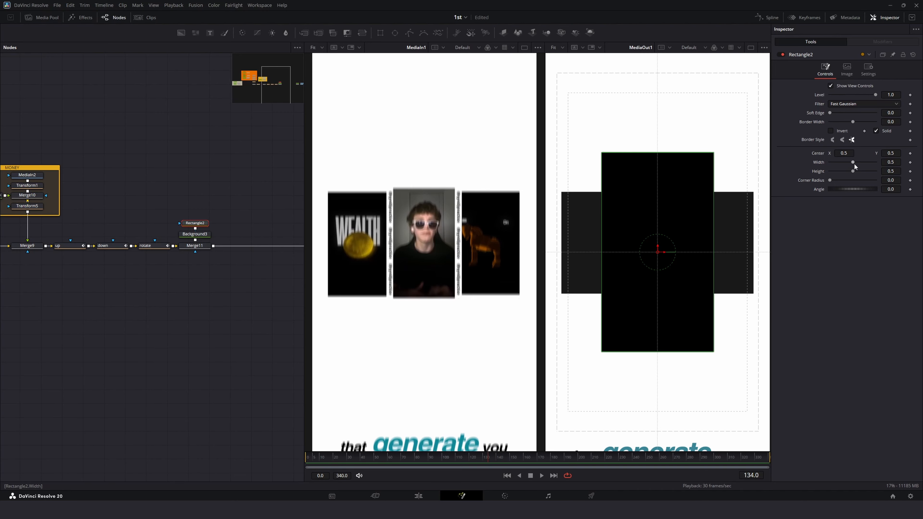
left_click_drag(853, 162, 877, 169)
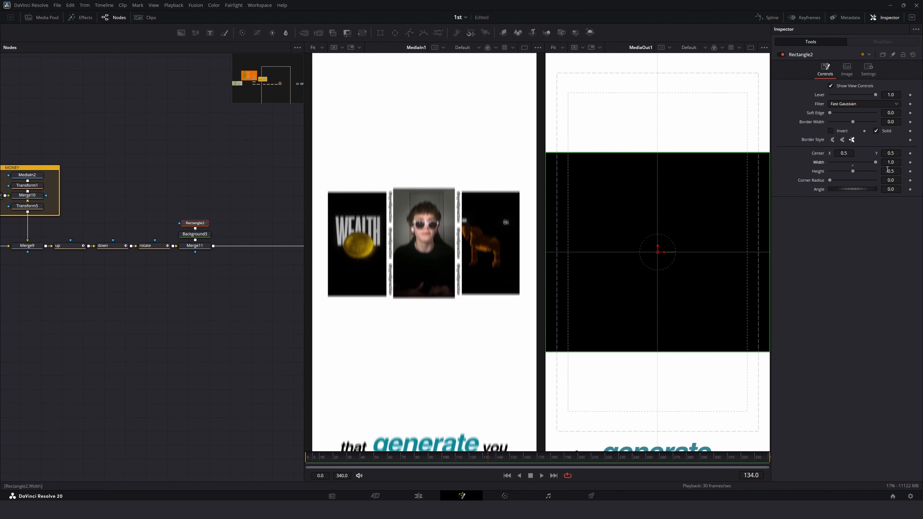
left_click_drag(854, 169, 810, 170)
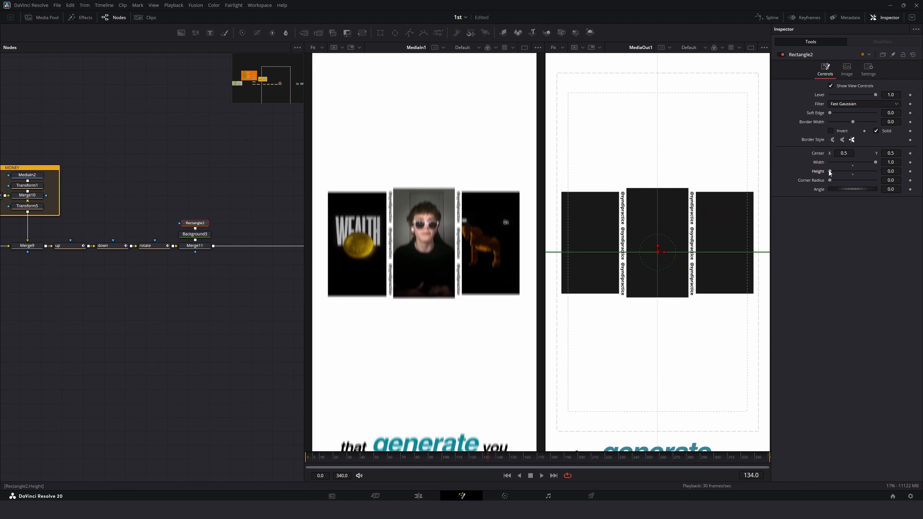
left_click_drag(829, 170, 757, 173)
Step: Animate the rectangle's Height growing to full between about frames 138 and 172, and replay it
left_click(496, 461)
left_click_drag(496, 461, 540, 464)
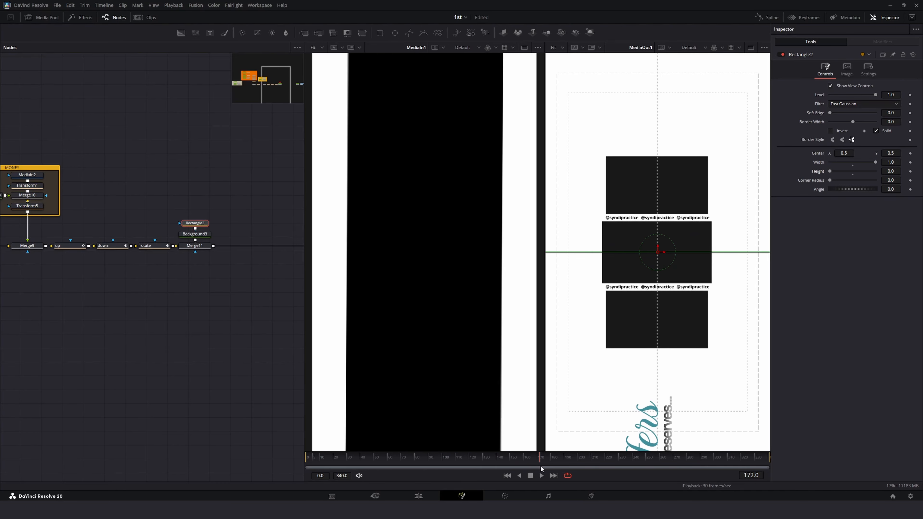
left_click_drag(540, 466, 500, 465)
left_click_drag(831, 171, 882, 179)
left_click_drag(535, 461, 461, 457)
key("space")
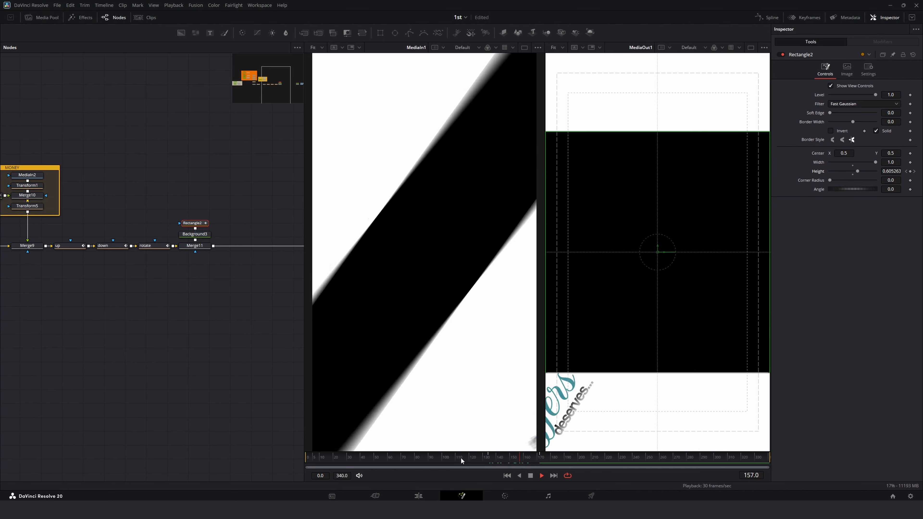
key("space")
Step: Move the Background merge so it sits between the down and rotate nodes, and replay
left_click_drag(228, 210, 146, 219)
left_click(153, 233)
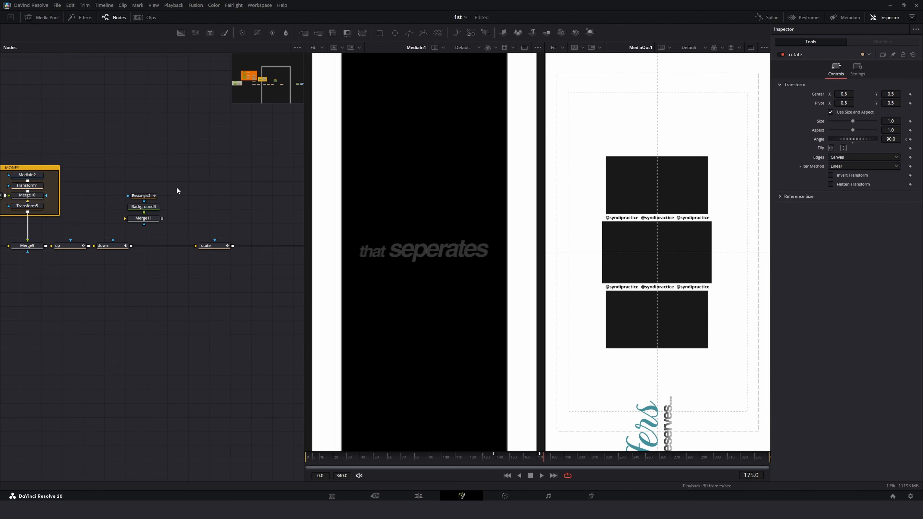
left_click_drag(177, 187, 164, 249)
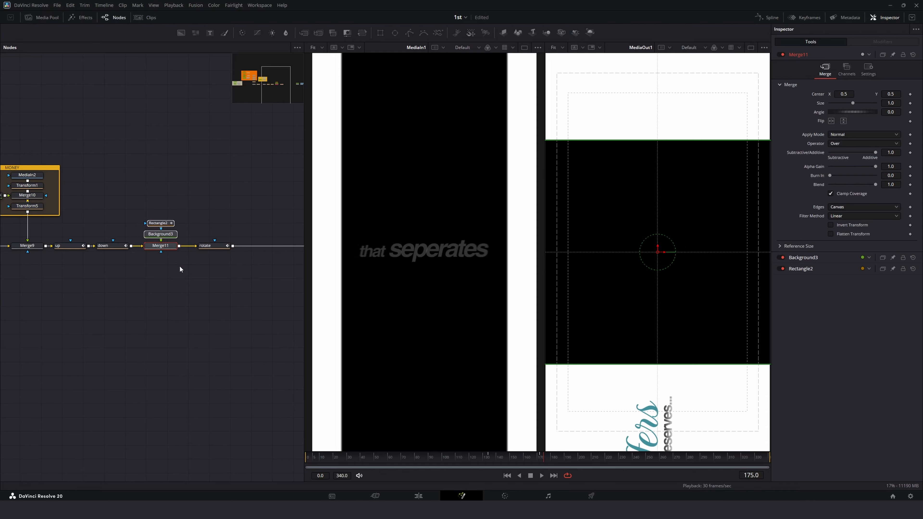
key("space")
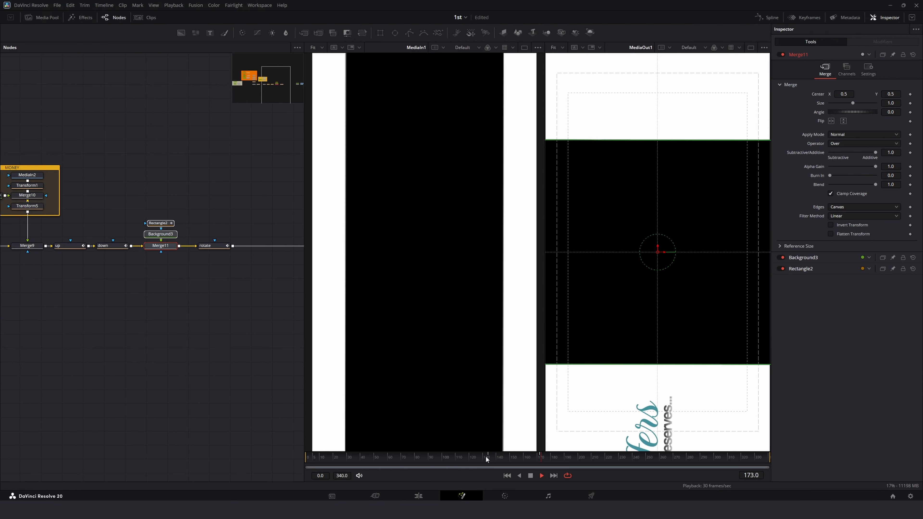
key("space")
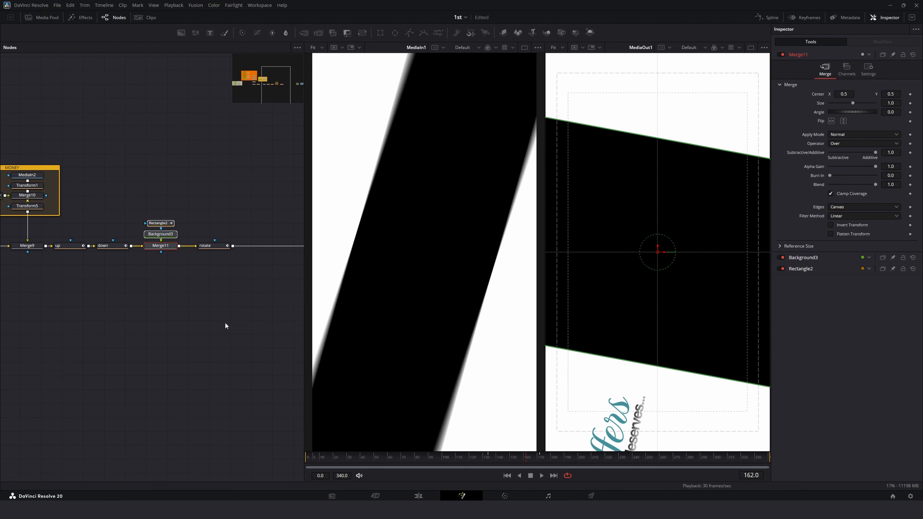
Step: Set the Ease In of the rectangle's Height keyframes to 48.6 and replay the black panel growing
left_click(233, 316)
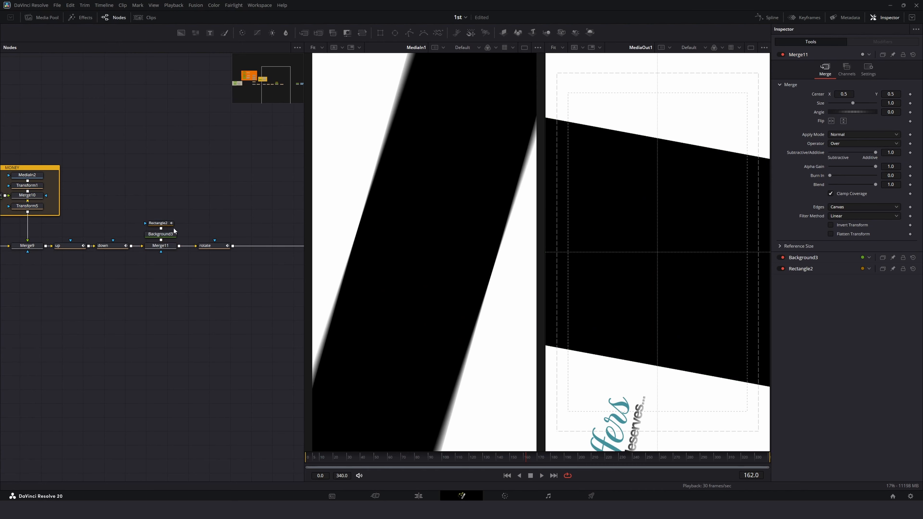
left_click(166, 225)
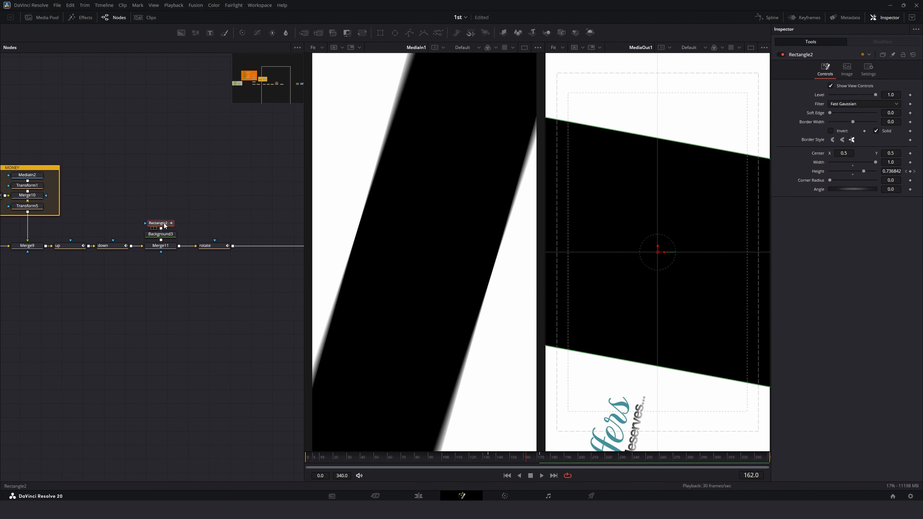
left_click(767, 17)
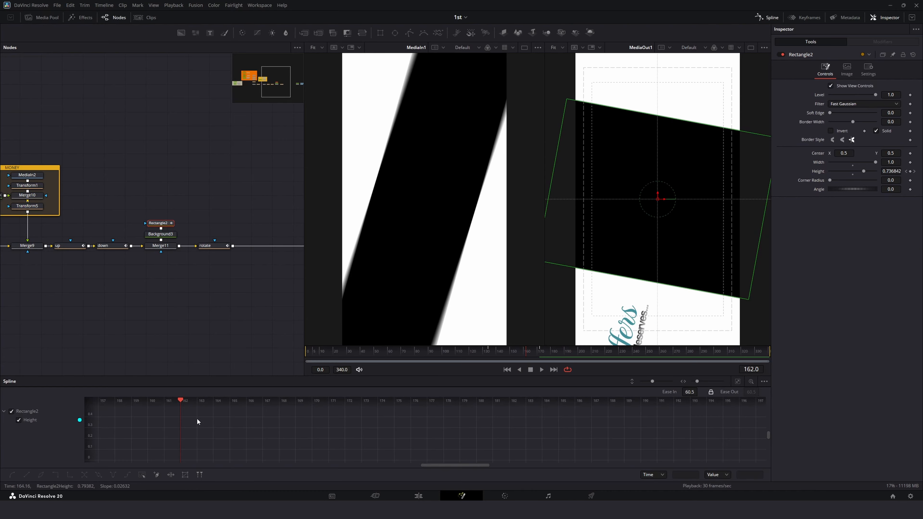
left_click(736, 381)
key("ctrl+a")
key("f")
right_click(701, 428)
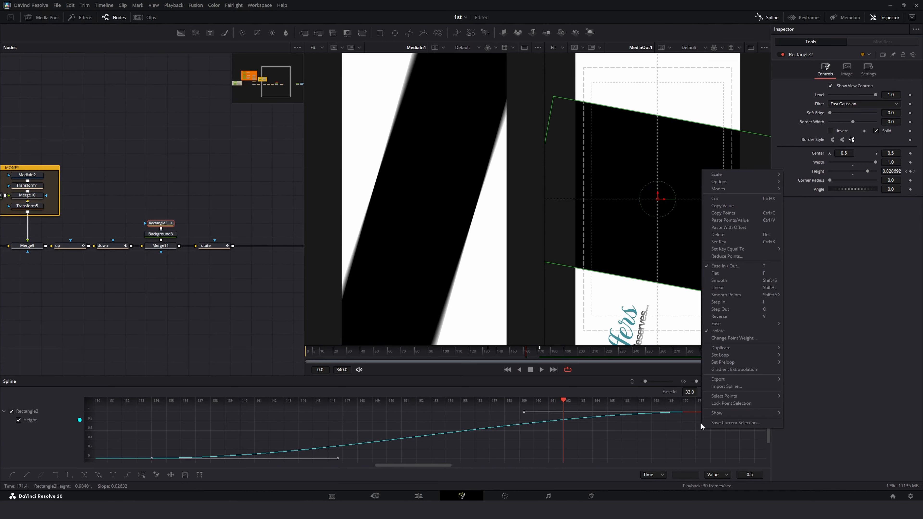
left_click(681, 421)
key("ctrl+a")
right_click(687, 421)
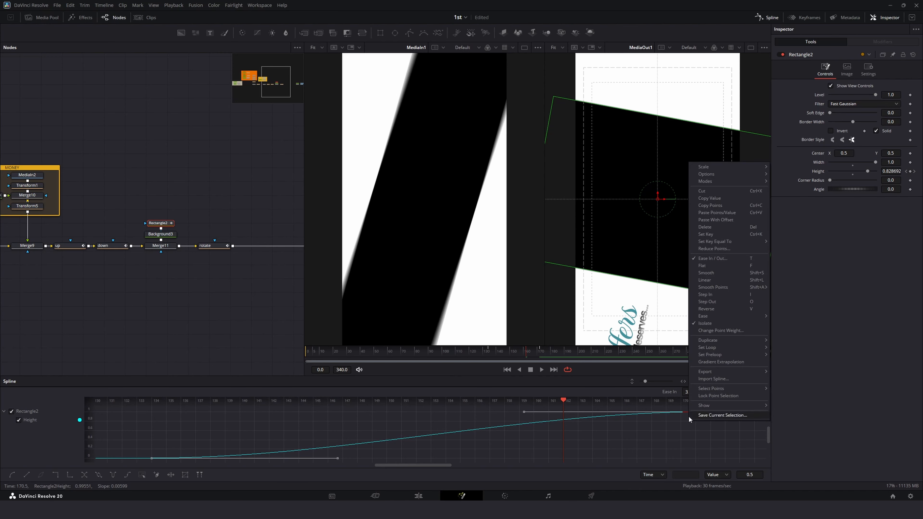
left_click(687, 405)
left_click(692, 418)
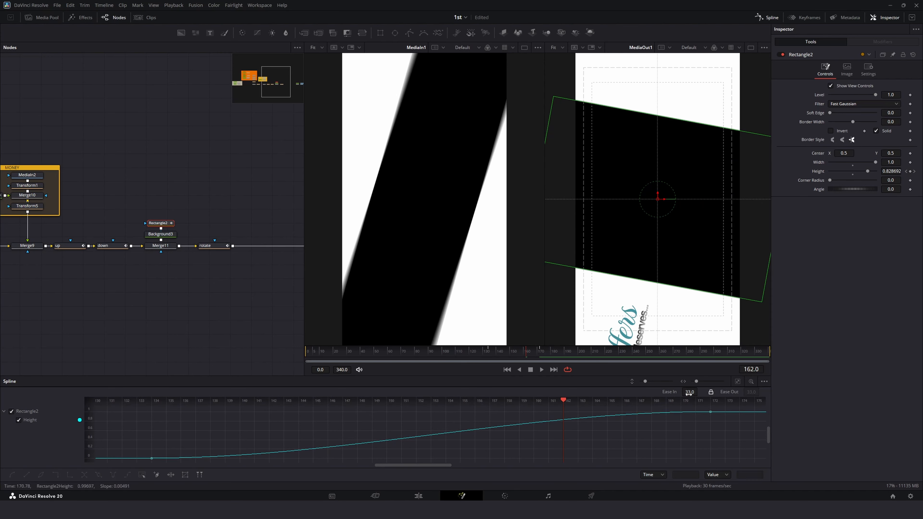
key("ctrl+a")
left_click_drag(689, 392, 717, 392)
left_click(541, 369)
left_click(481, 354)
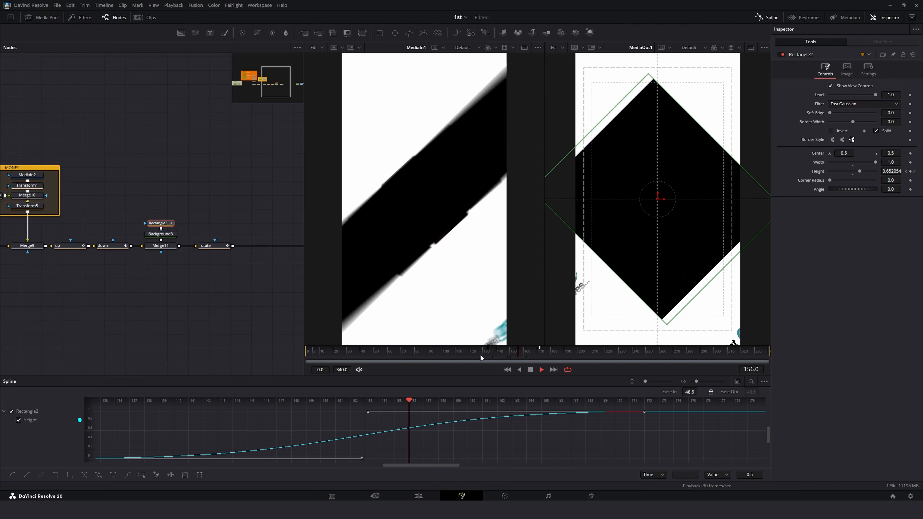
left_click(480, 354)
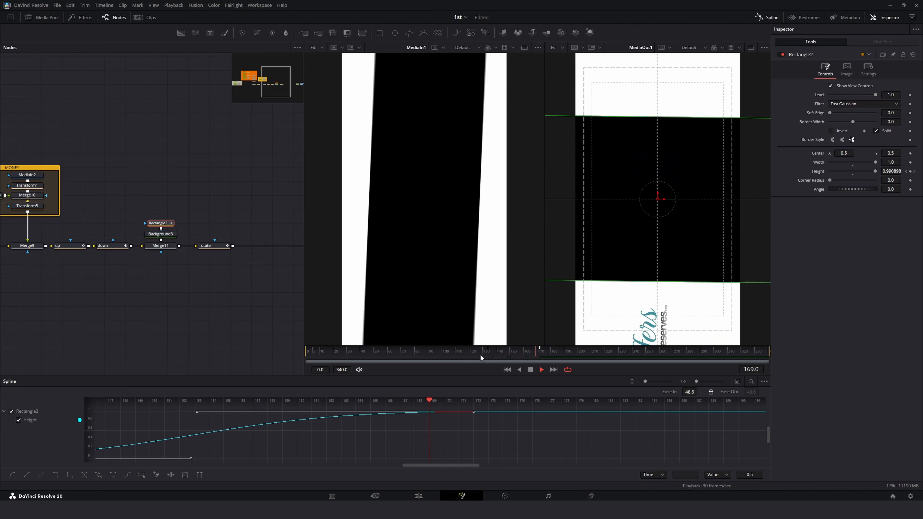
Step: On the Background3 node, turn off Auto Resolution and widen its image to about 3193 pixels
left_click(162, 236)
left_click(846, 88)
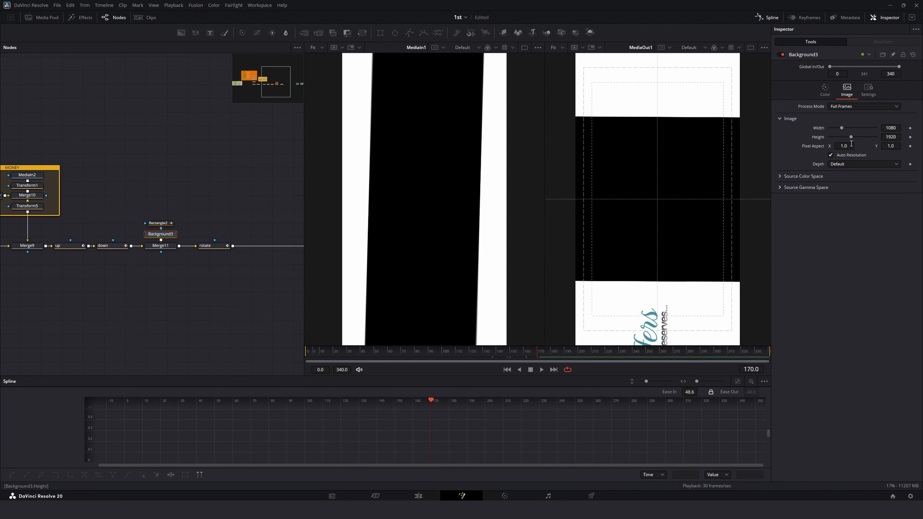
left_click(831, 155)
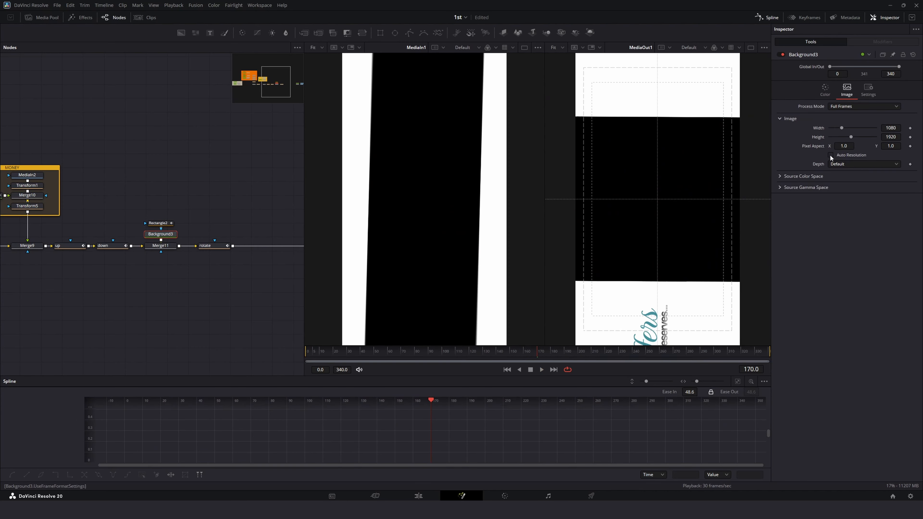
left_click_drag(850, 137, 865, 129)
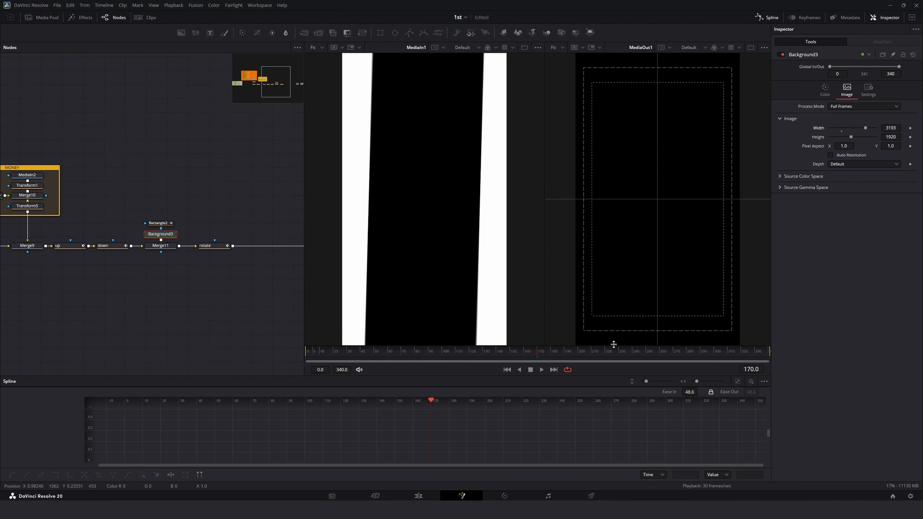
Step: Scrub and replay the section where the black panel grows to review the wipe
left_click(502, 351)
key("space")
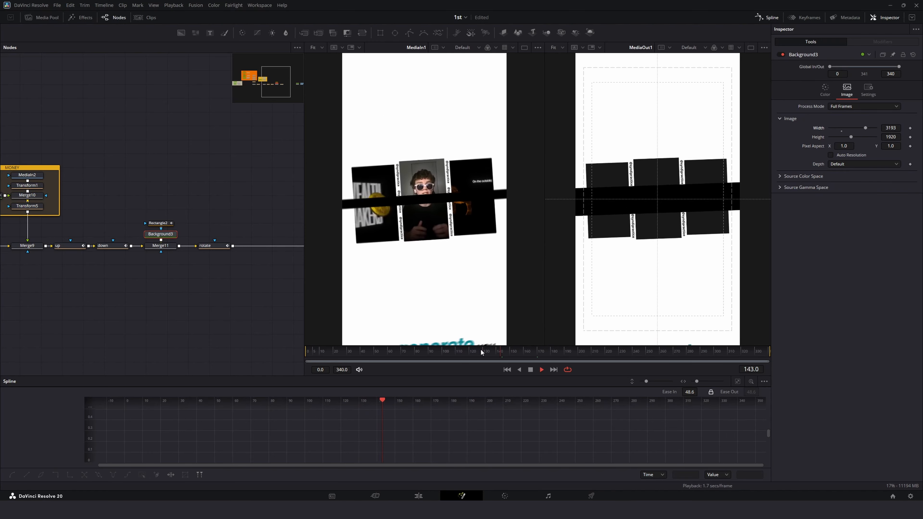
key("space")
mouse_move(491, 350)
left_mouse_down()
mouse_move(515, 351)
mouse_move(507, 351)
left_mouse_up()
key("space")
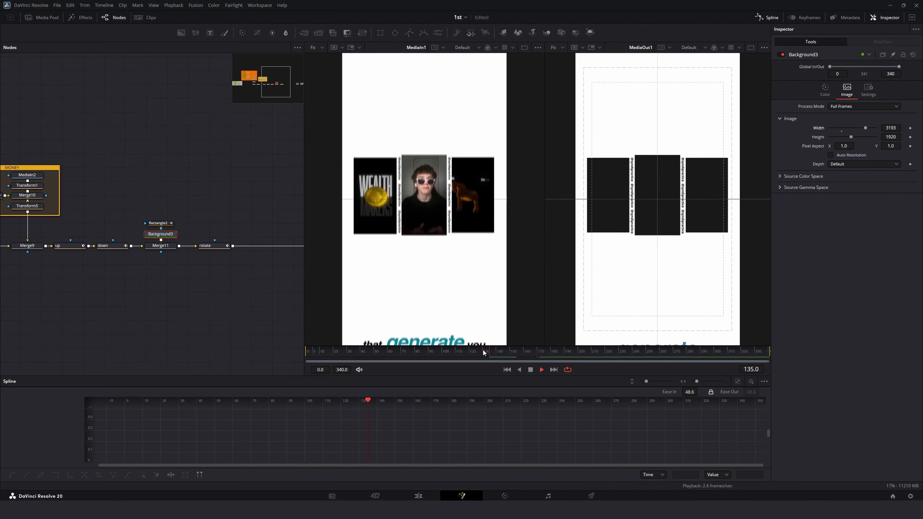
left_click(460, 349)
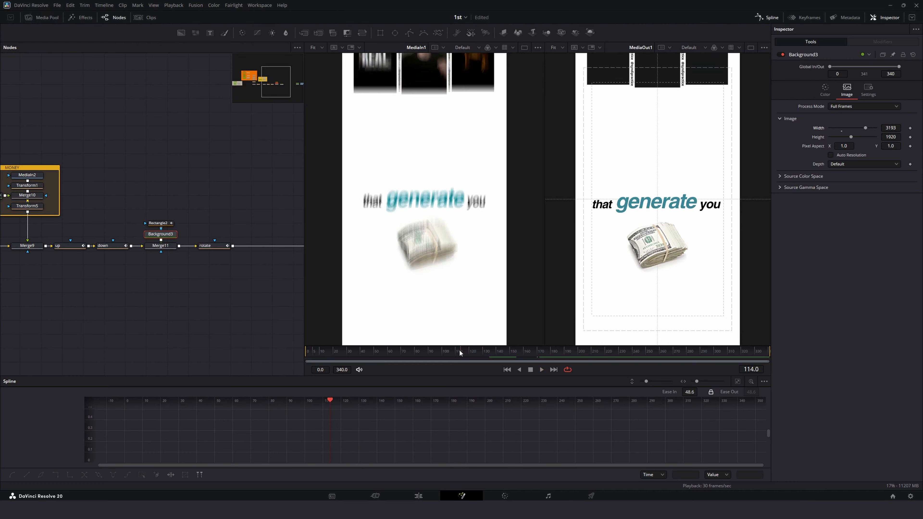
key("space")
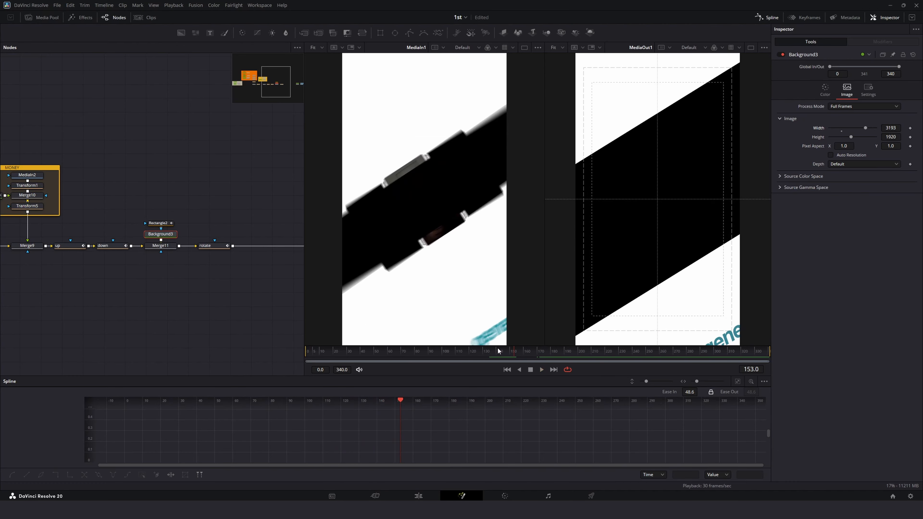
left_click(495, 348)
key("Left")
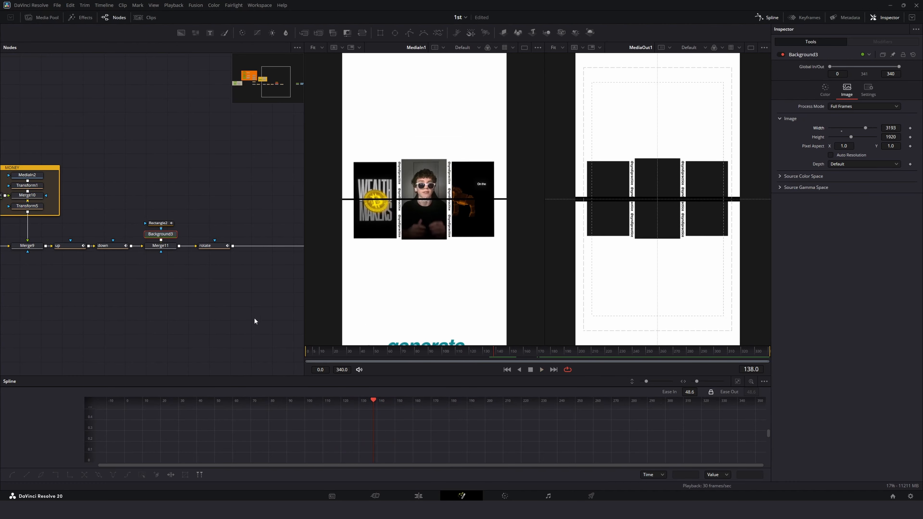
Step: Set the rectangle mask's Width to about 0.339 and replay the panel growth
left_click(162, 225)
mouse_move(487, 352)
left_mouse_down()
mouse_move(513, 357)
mouse_move(488, 356)
left_mouse_up()
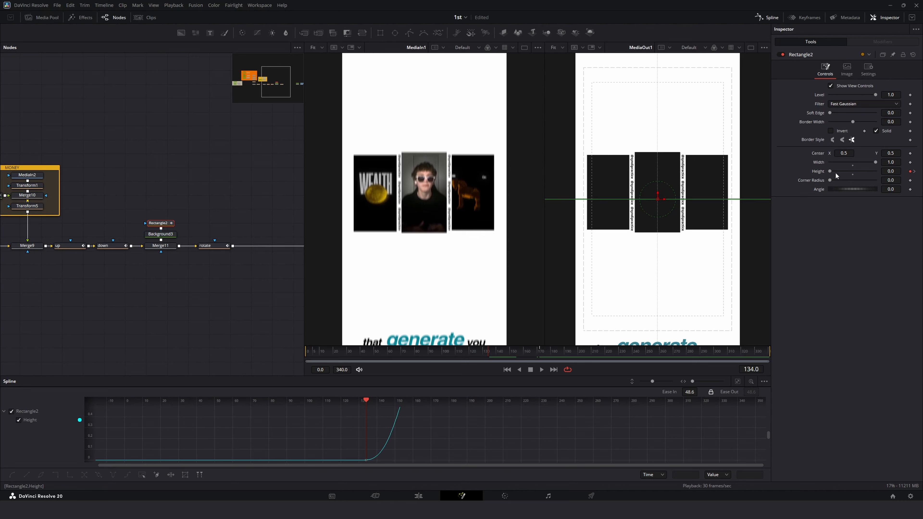
mouse_move(830, 171)
left_mouse_down()
mouse_move(871, 162)
mouse_move(843, 164)
left_mouse_up()
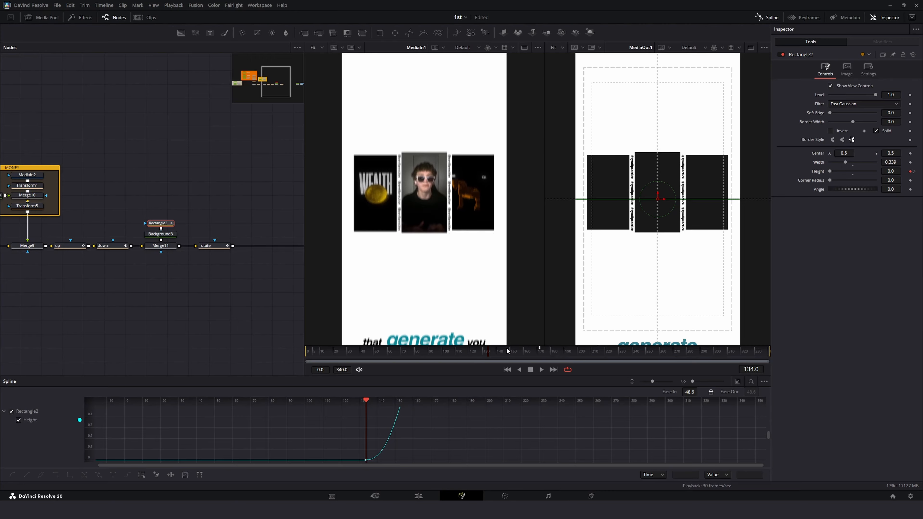
key("space")
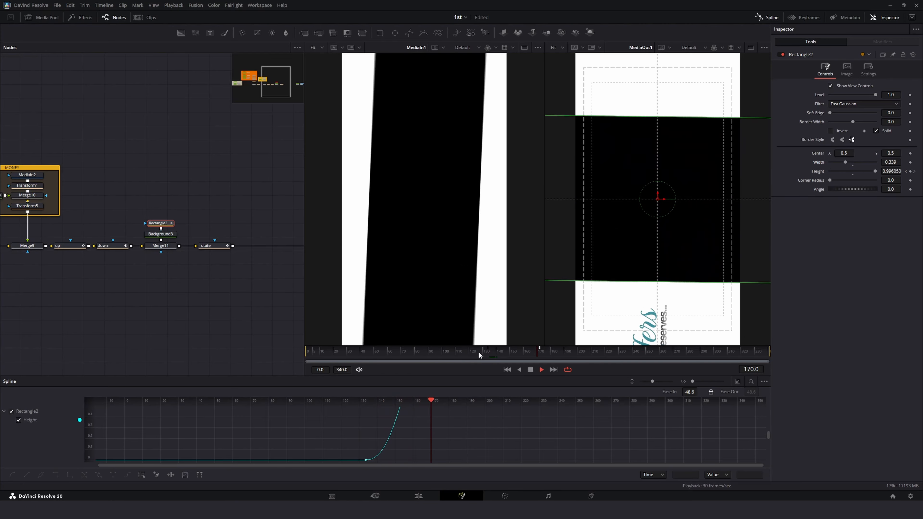
key("space")
Step: Set the Background3 image Width to 4096 and replay the wipe
left_click(163, 234)
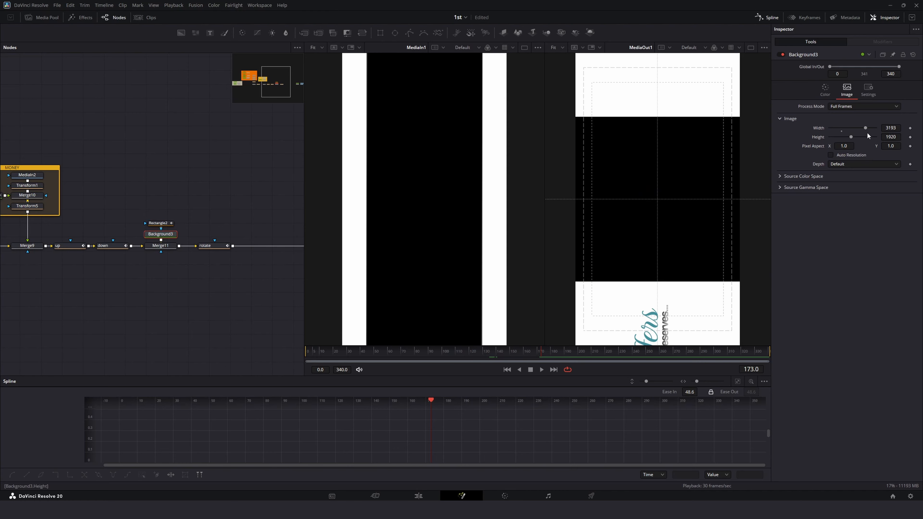
left_click_drag(864, 128, 909, 135)
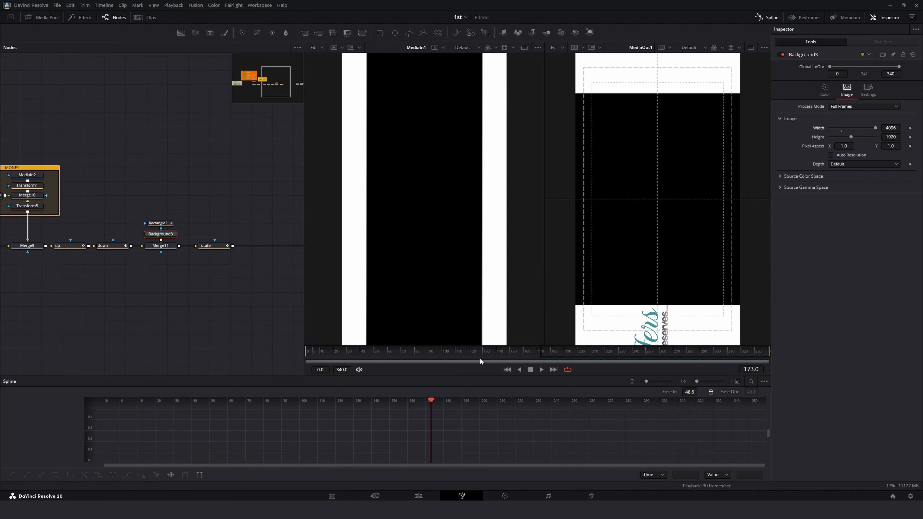
left_click(432, 351)
key("space")
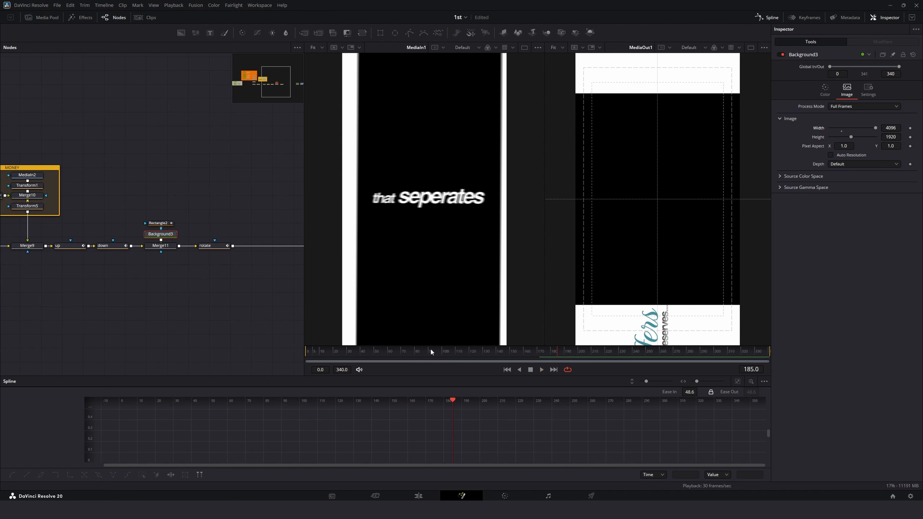
Step: Select the rectangle mask and scrub and replay the black panel's growth
left_click(158, 221)
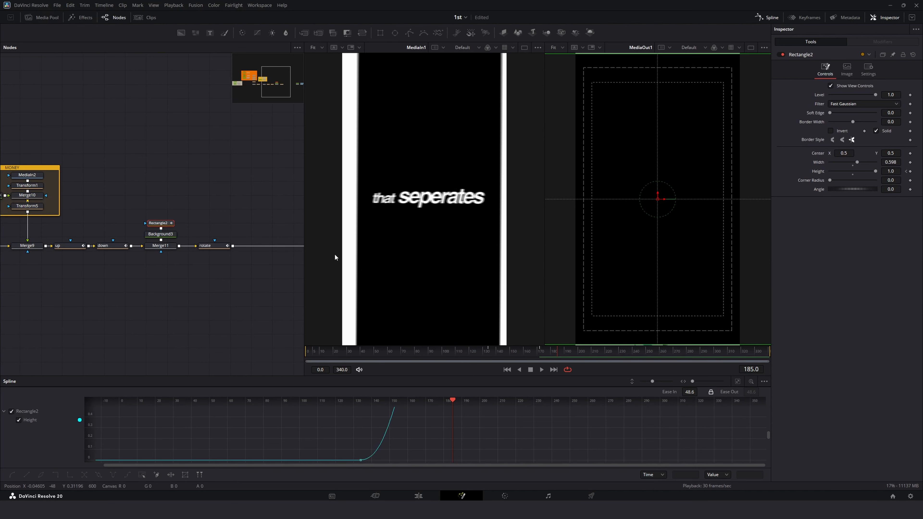
left_click(470, 348)
key("space")
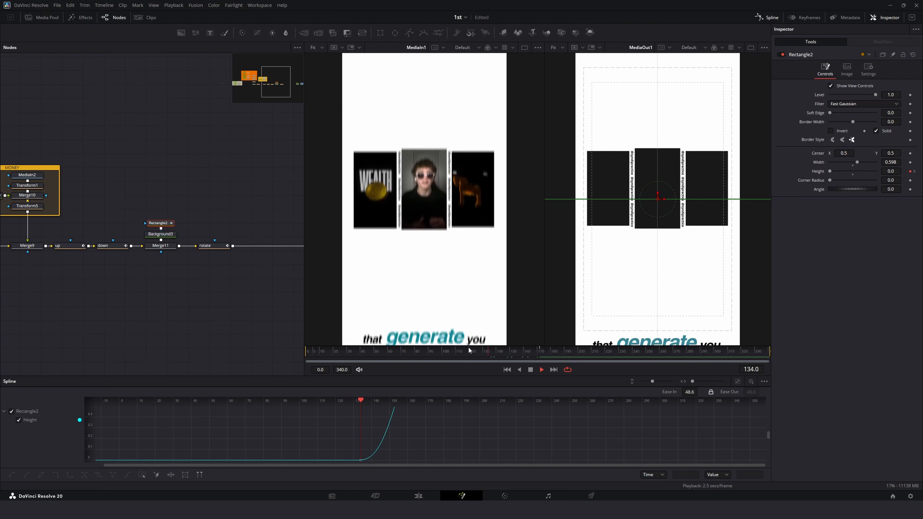
key("space")
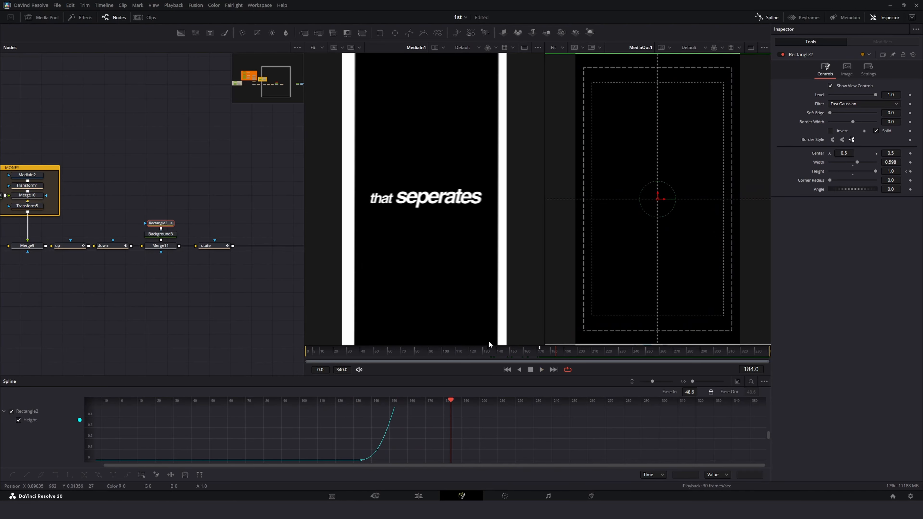
left_click(491, 351)
mouse_move(490, 351)
left_mouse_down()
mouse_move(542, 353)
mouse_move(487, 351)
left_mouse_up()
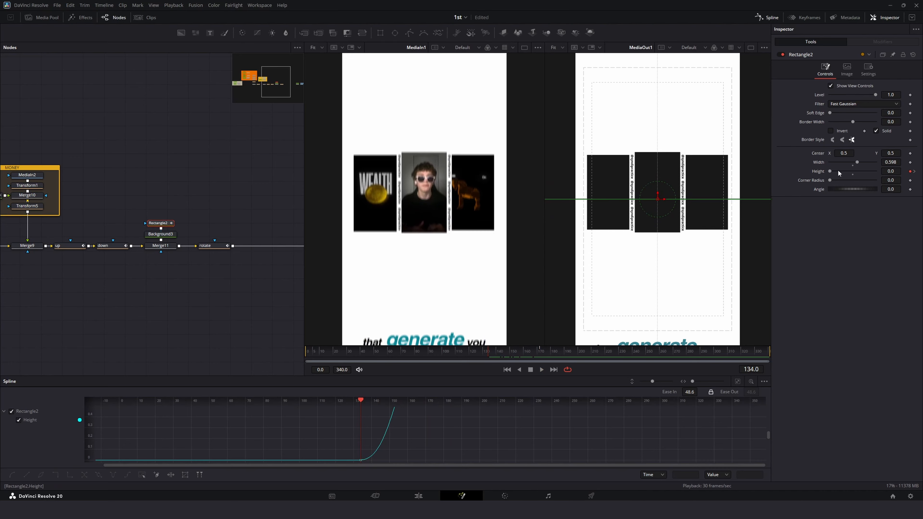
key("space")
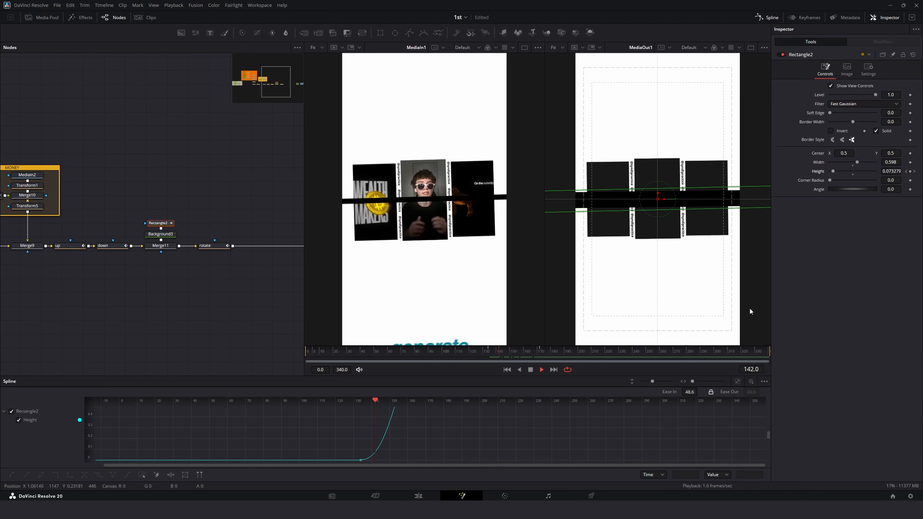
left_click_drag(533, 350, 540, 353)
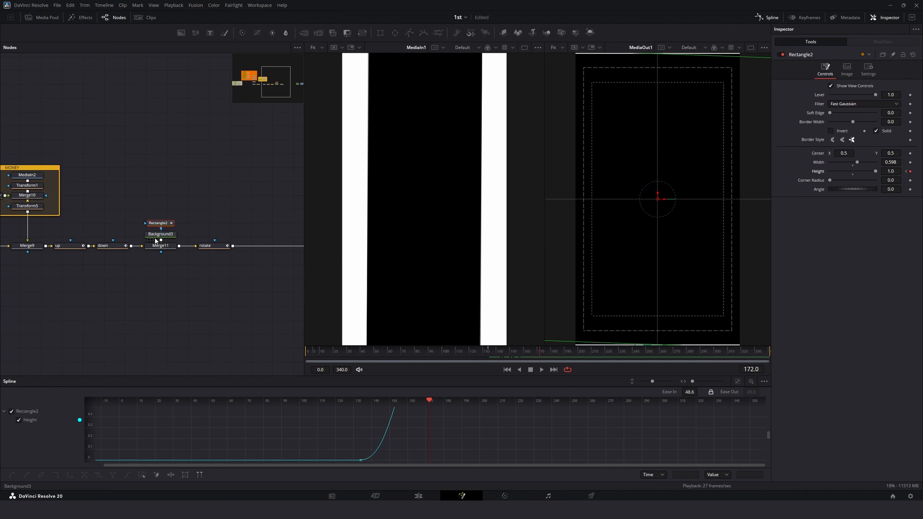
Step: Set the rectangle mask's Width to 1.0 and replay the wipe
left_click_drag(859, 162, 860, 163)
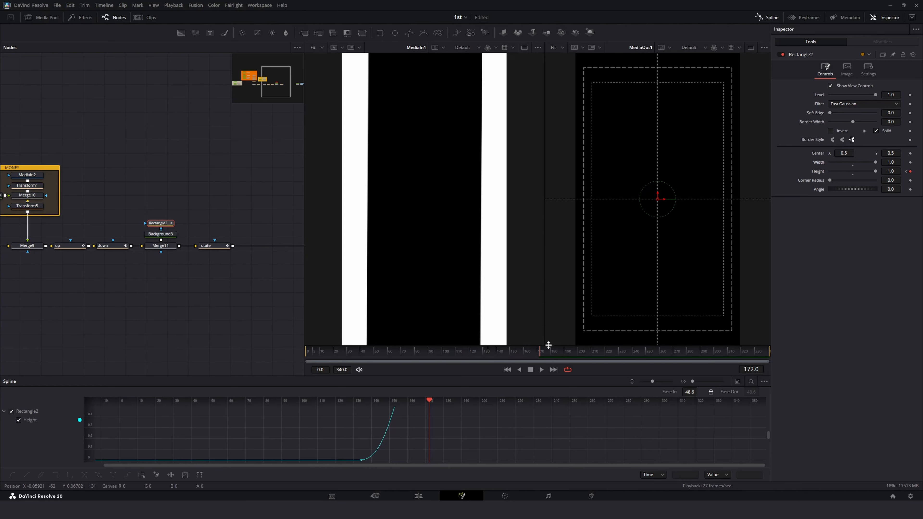
left_click_drag(541, 353, 459, 356)
key("space")
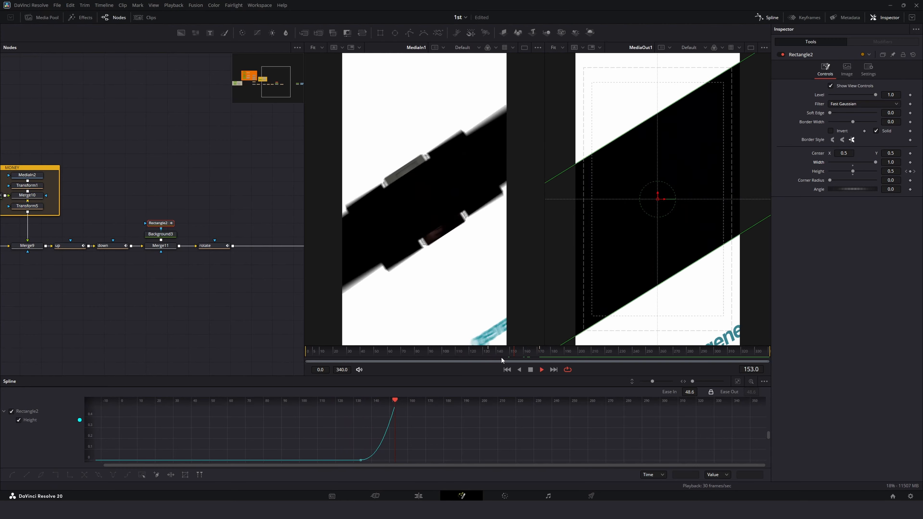
left_click(473, 351)
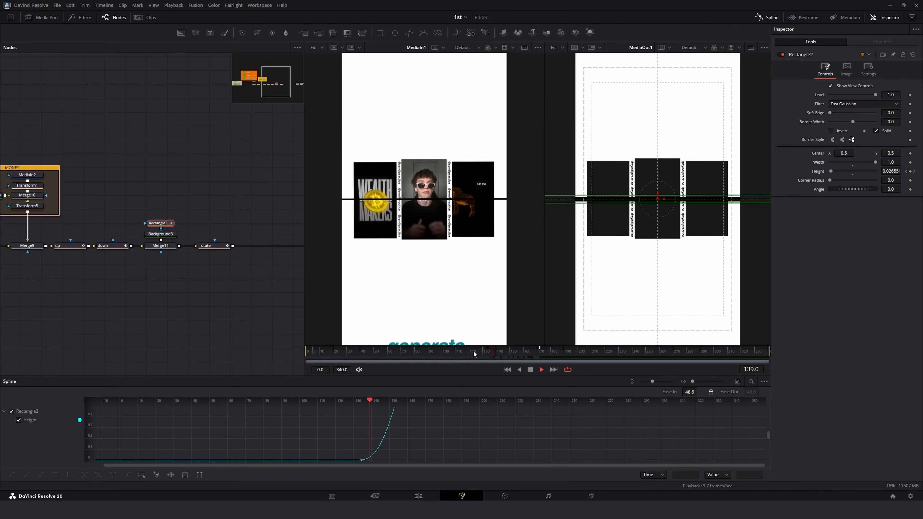
Step: Hide the spline editor to enlarge the viewers and replay the black panel growing
left_click(771, 19)
left_click_drag(421, 461, 440, 461)
left_click_drag(519, 459, 540, 463)
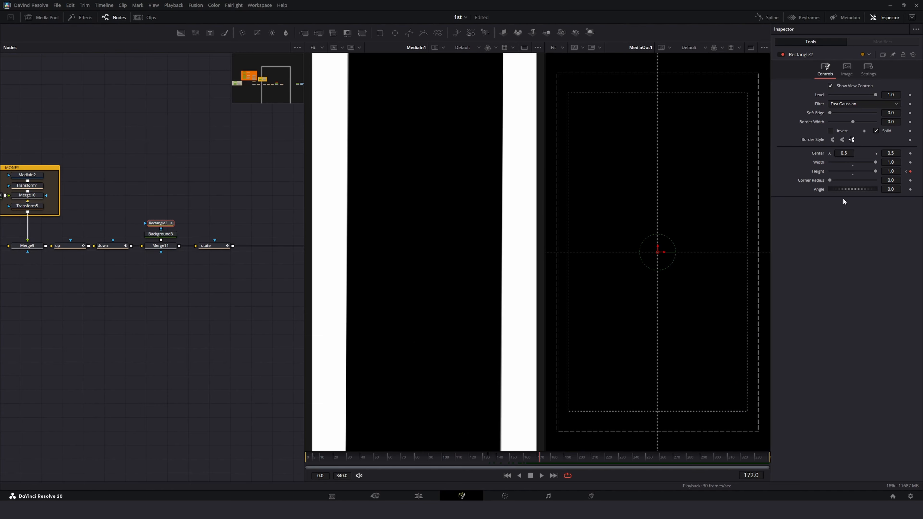
left_click_drag(893, 169, 674, 183)
left_click(468, 460)
key("space")
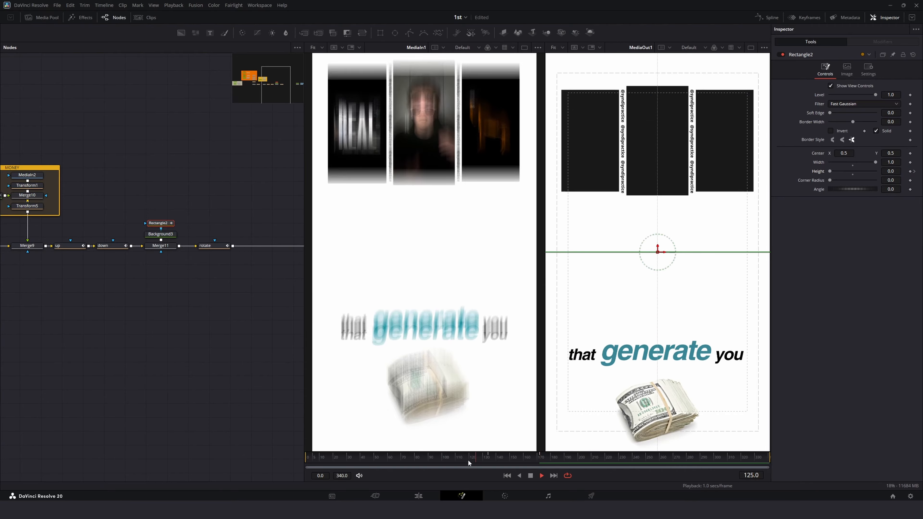
left_click(491, 460)
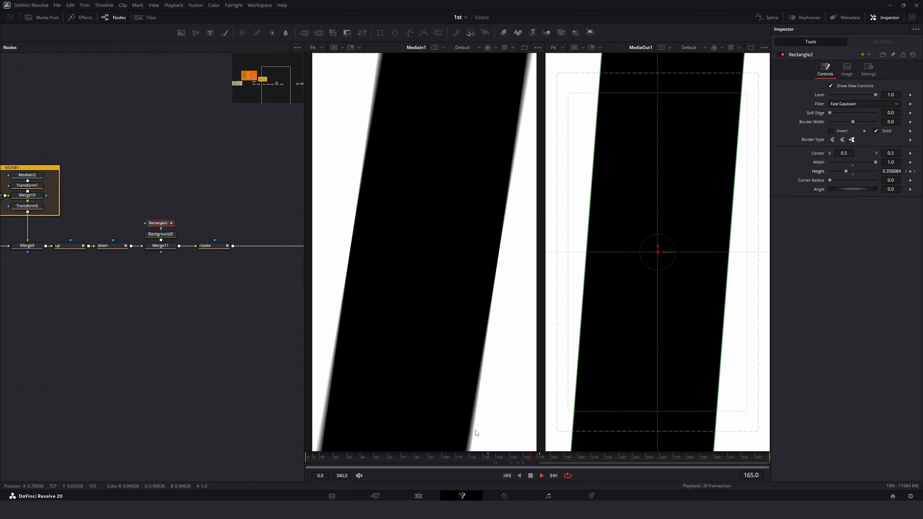
key("space")
Step: Reopen the spline editor, select all Height keyframes, set Ease In to 51.4, and replay
left_click(764, 19)
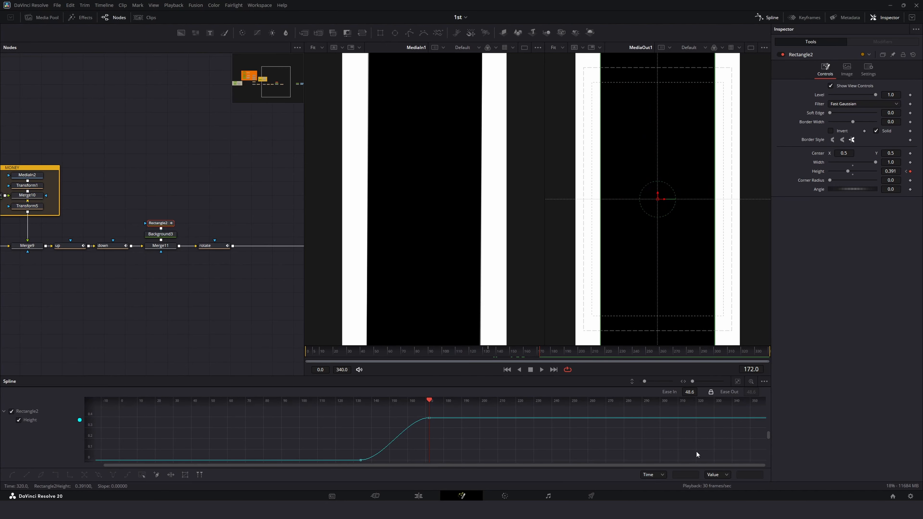
key("ctrl+a")
left_click(737, 382)
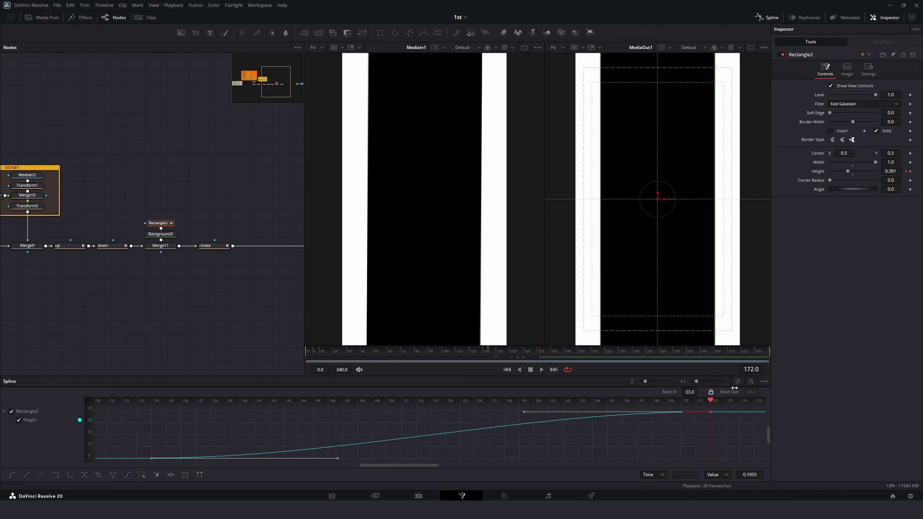
left_click_drag(690, 393, 699, 391)
key("space")
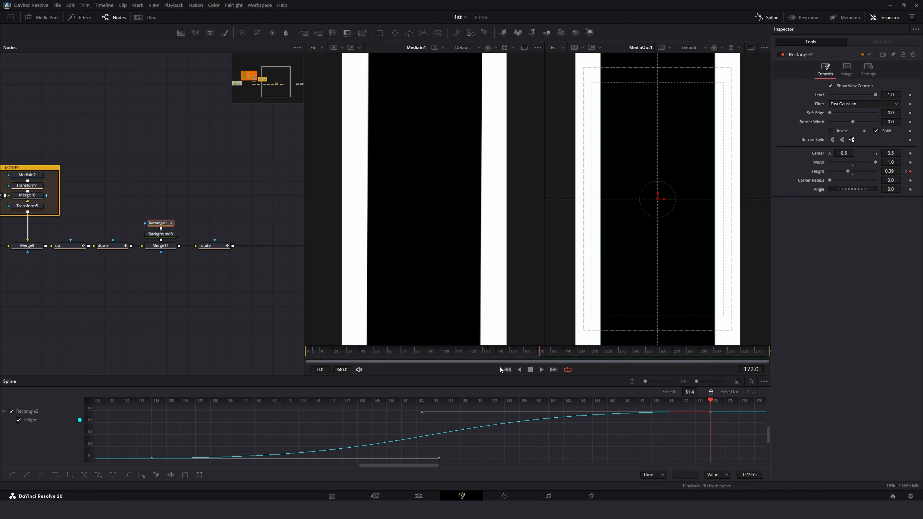
left_click(485, 353)
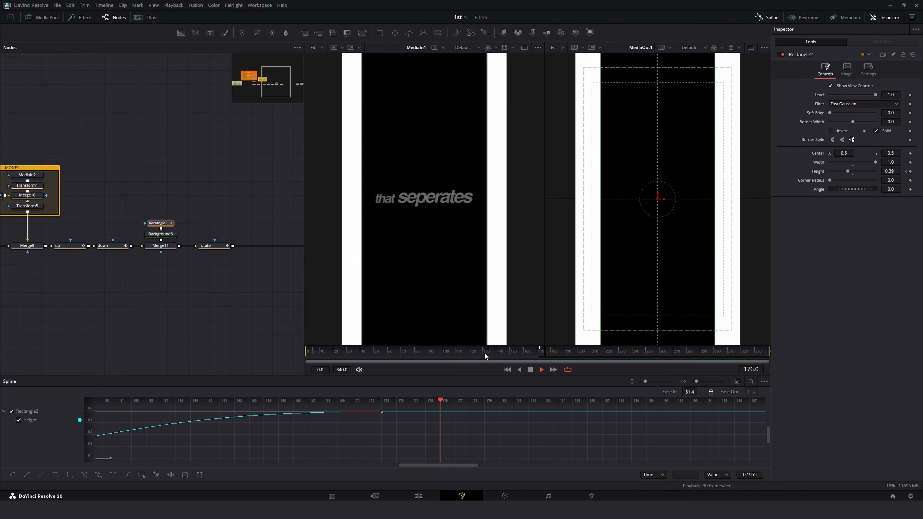
key("space")
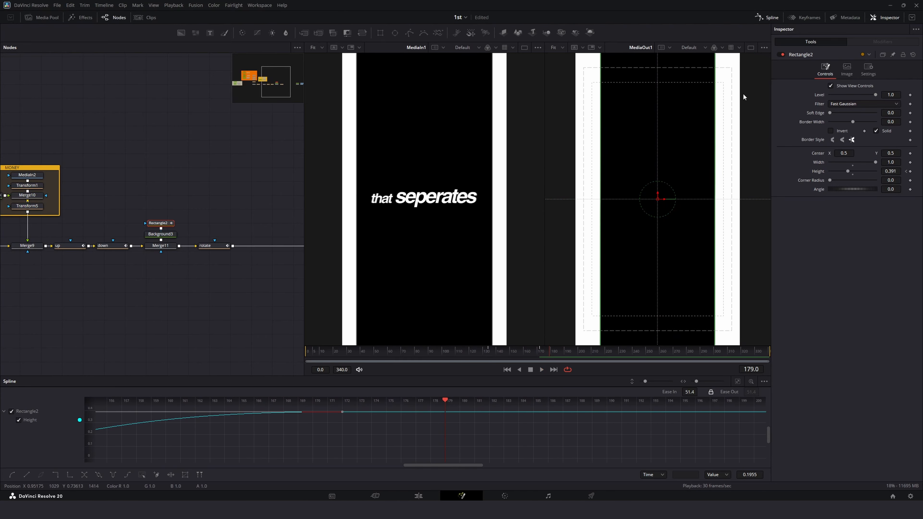
Step: Hide the spline editor and replay the wipe in the enlarged viewers
left_click(763, 17)
left_click(286, 307)
left_click(446, 463)
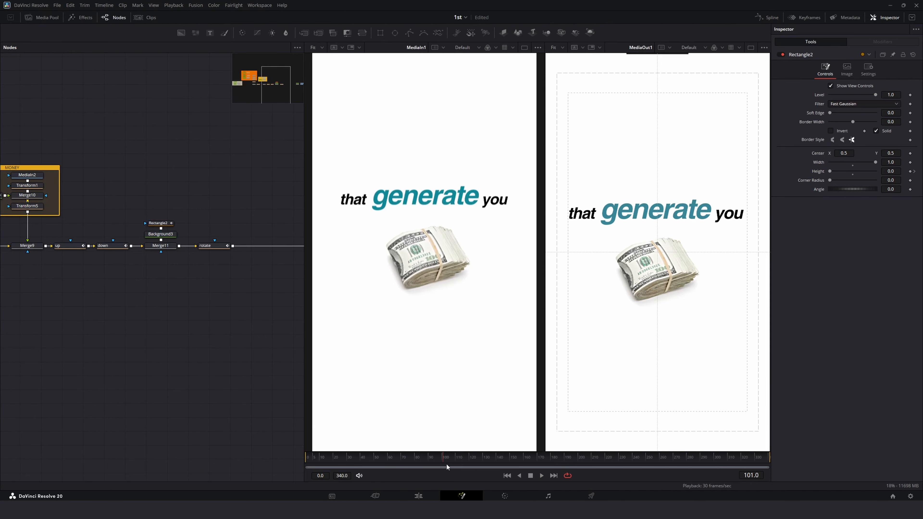
key("space")
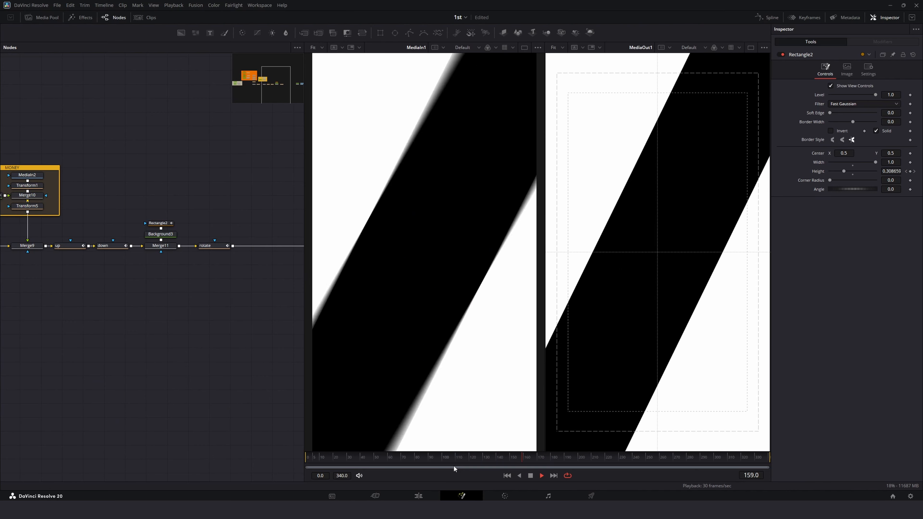
left_click(526, 457)
mouse_move(527, 458)
left_mouse_down()
mouse_move(518, 458)
mouse_move(543, 458)
left_mouse_up()
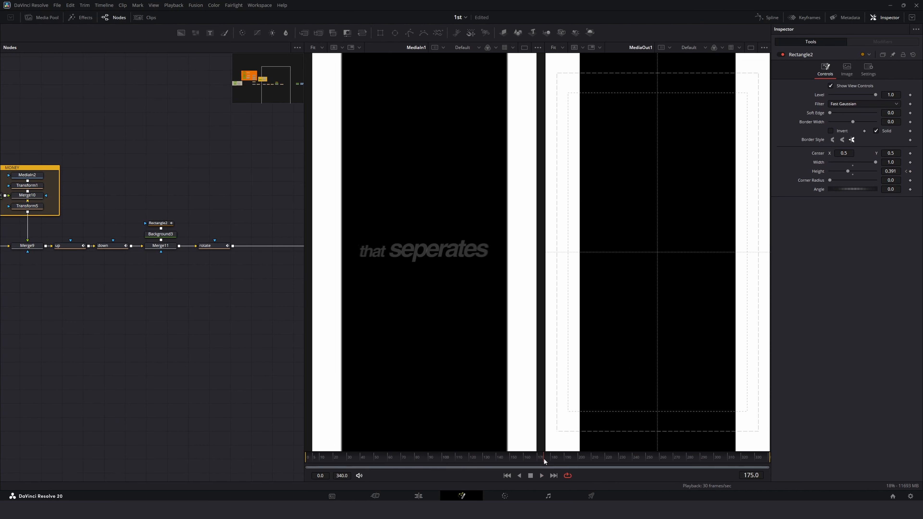
Step: Add a Transform node after the rotate node and rename it "zoom"
left_click(212, 249)
scroll(212, 265, "right", 3)
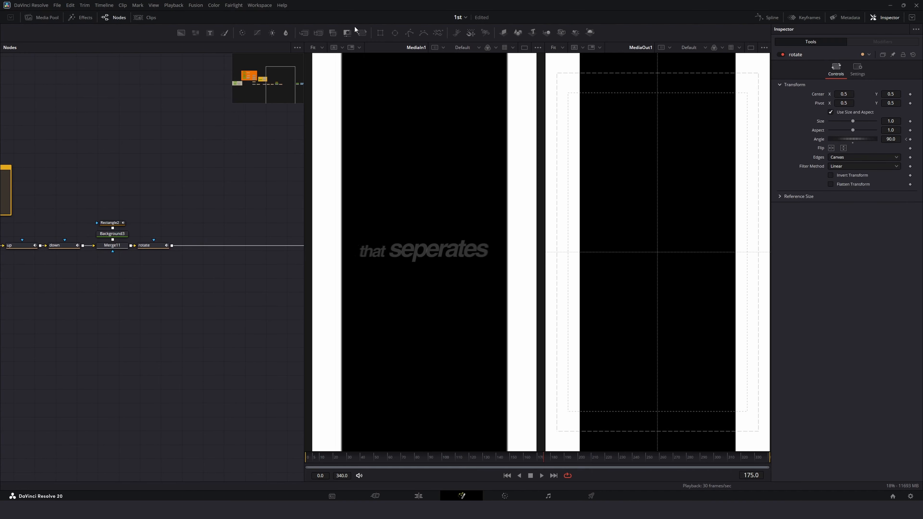
left_click_drag(221, 238, 217, 246)
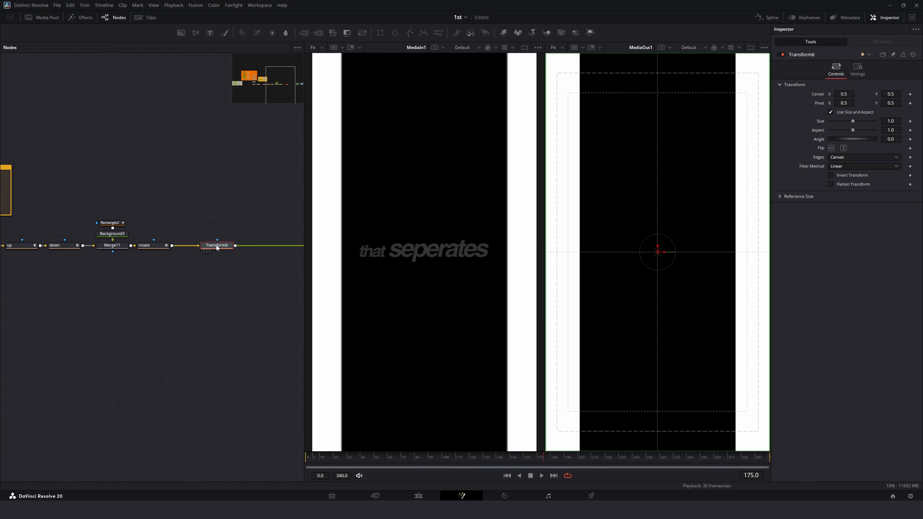
key("F2")
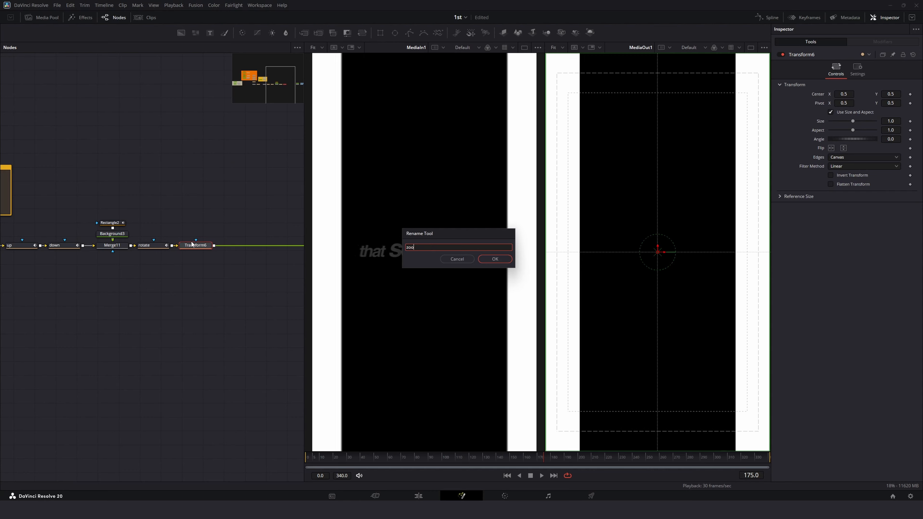
key("Return")
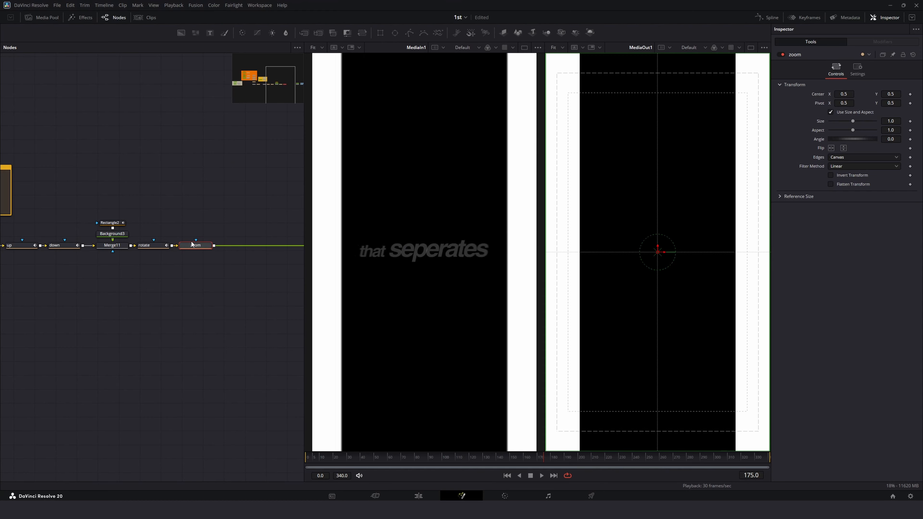
Step: Keyframe the zoom node's Size between frames 172 and 183, raising it to 1.256
left_click(205, 276)
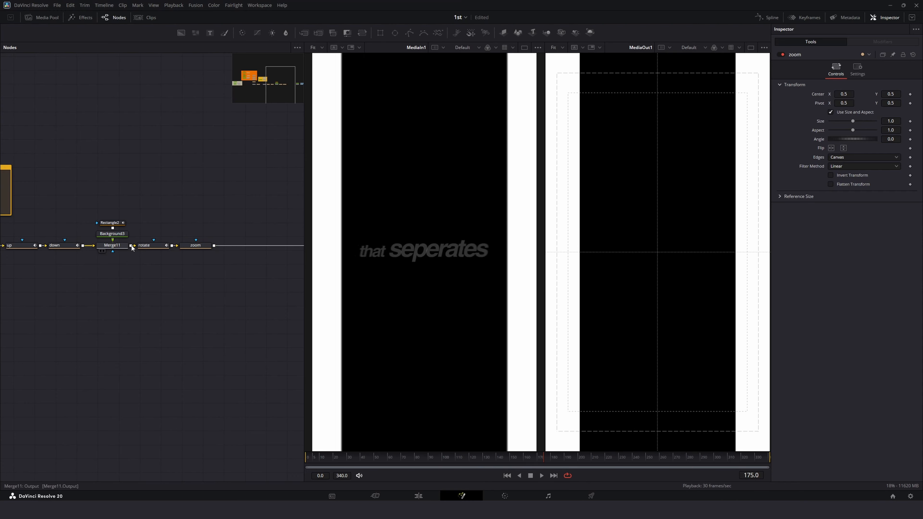
left_click(196, 245)
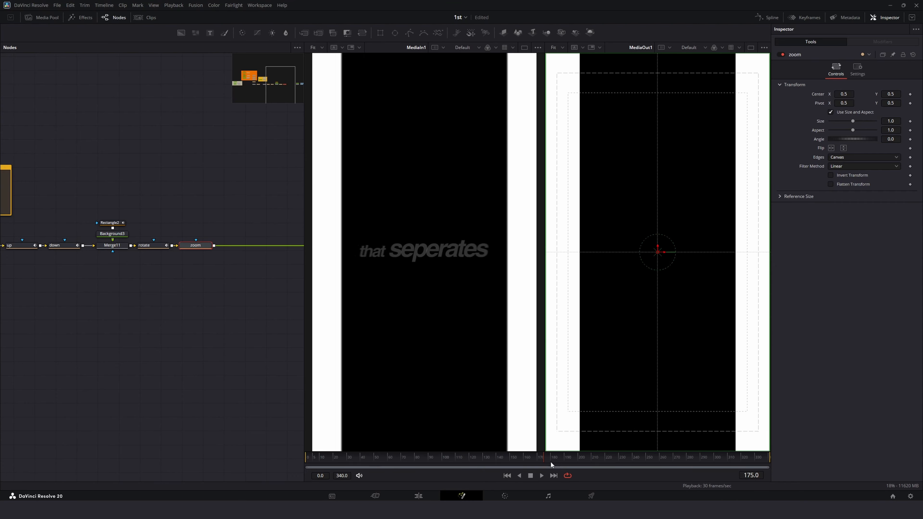
left_click_drag(550, 461, 539, 458)
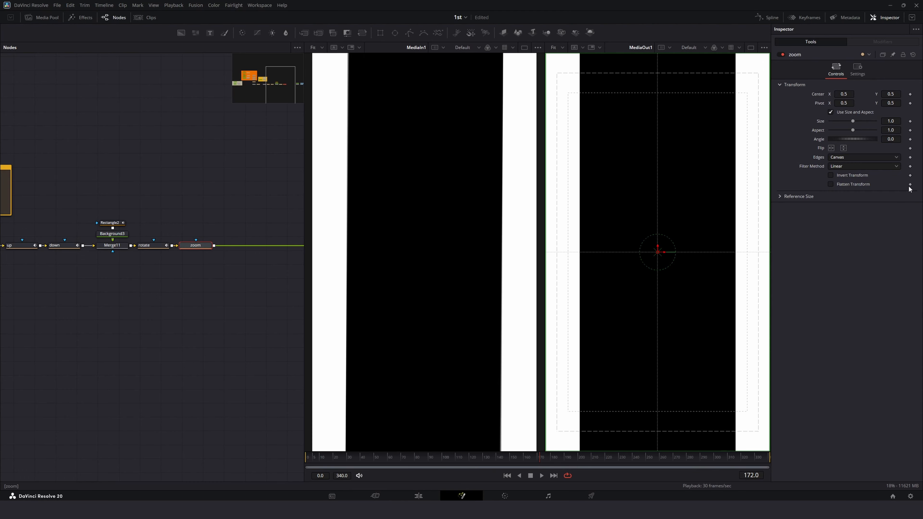
mouse_move(542, 459)
left_mouse_down()
mouse_move(556, 463)
mouse_move(535, 464)
mouse_move(555, 464)
left_mouse_up()
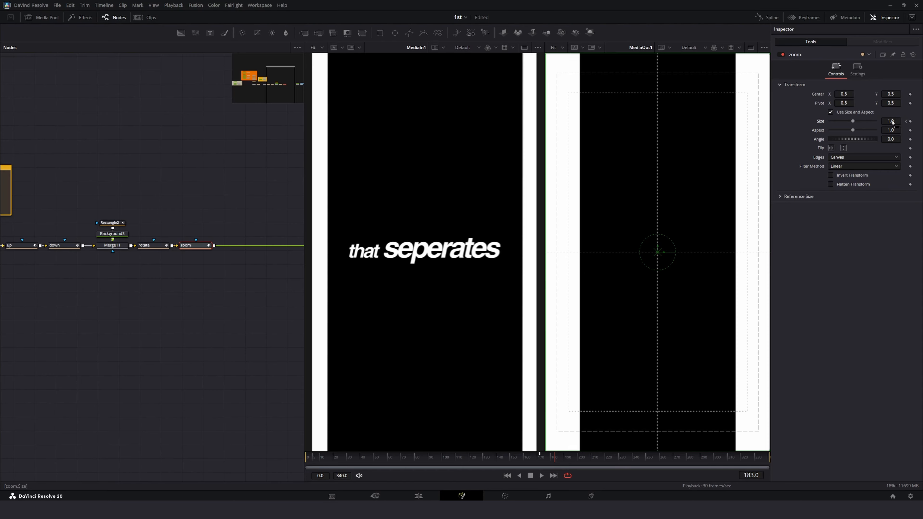
left_click_drag(893, 122, 917, 123)
Step: Replay the zoom transition around frame 180
left_click_drag(513, 461, 507, 457)
key("space")
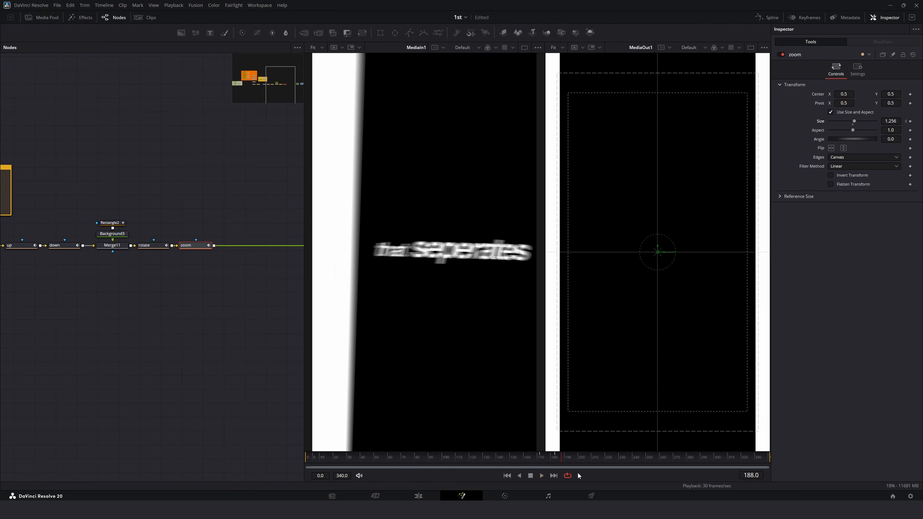
key("space")
Step: Inspect the zoom Size curve in the spline editor with all its keyframes selected
left_click(767, 17)
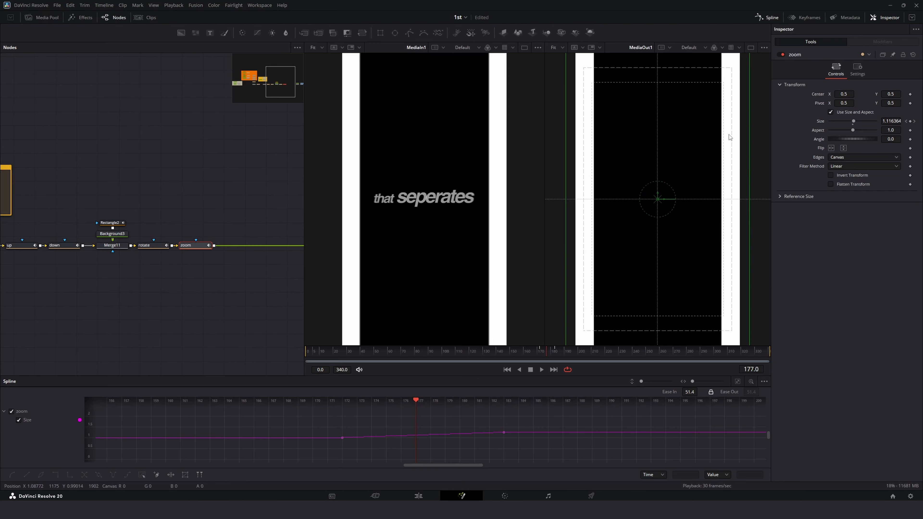
key("ctrl+a")
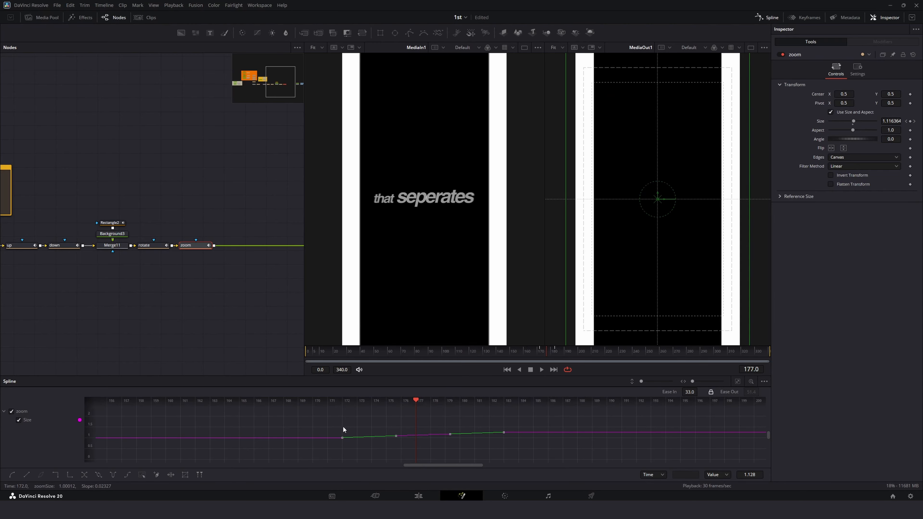
left_click(737, 381)
key("f")
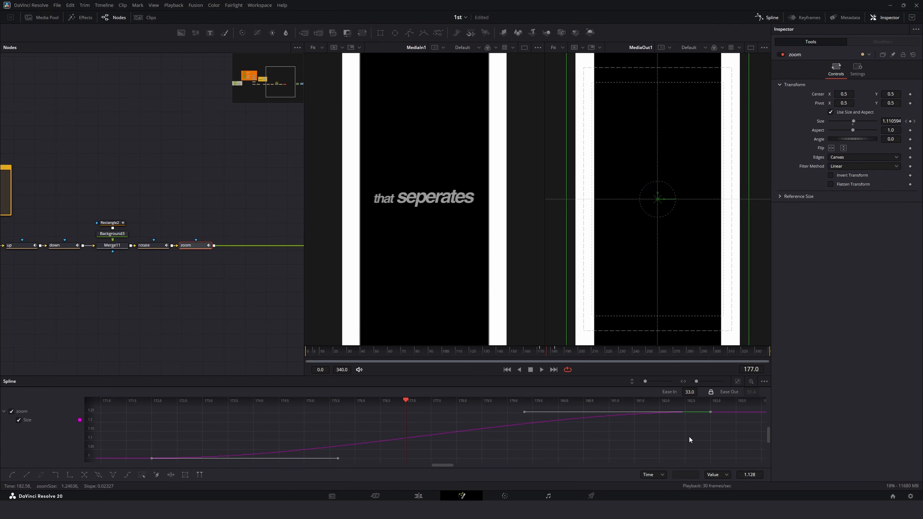
left_click(768, 17)
Step: Replay the zoom transition and scrub to frame 184
left_click(262, 290)
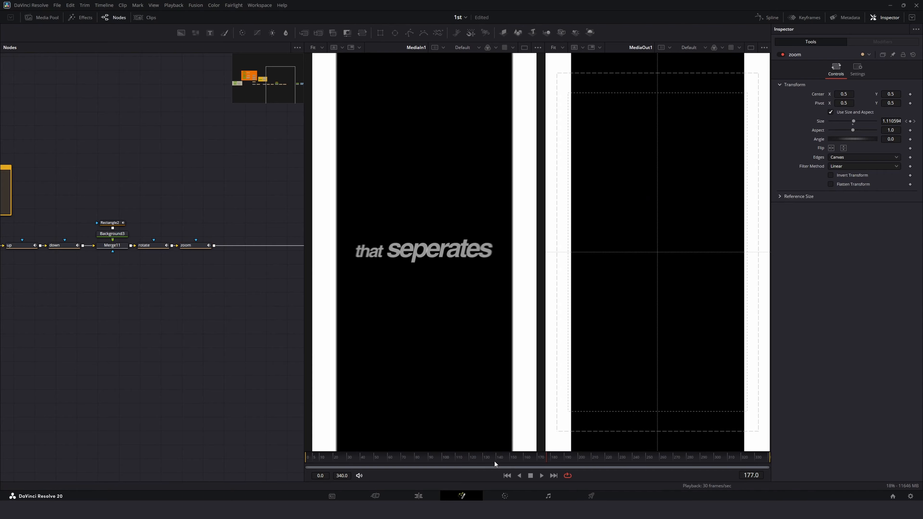
left_click(469, 458)
key("space")
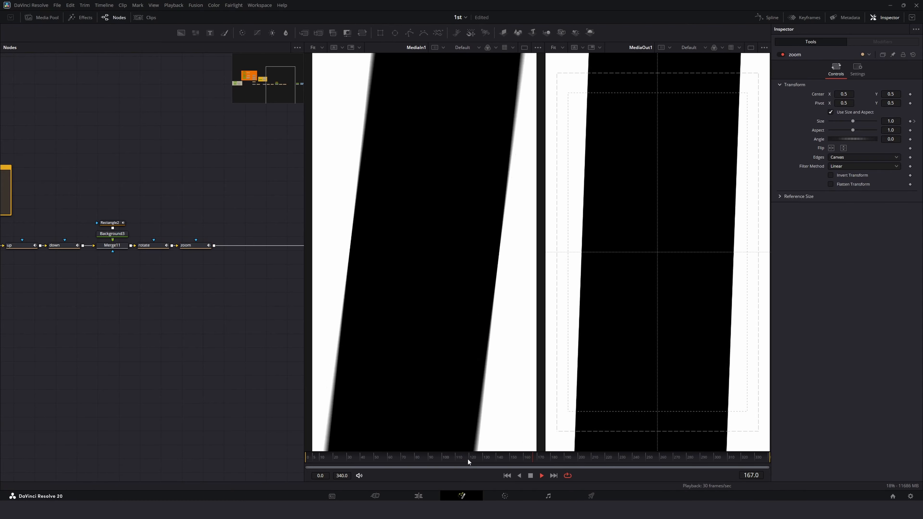
key("space")
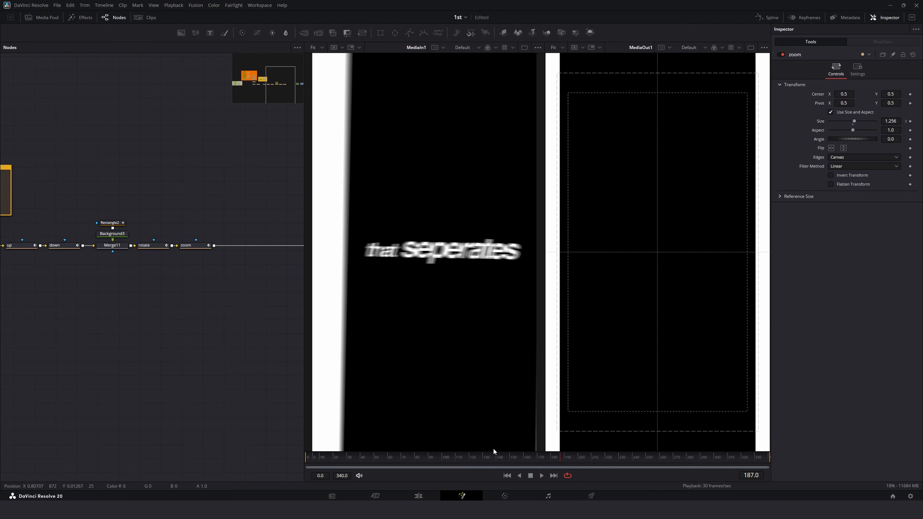
left_click_drag(516, 459, 556, 459)
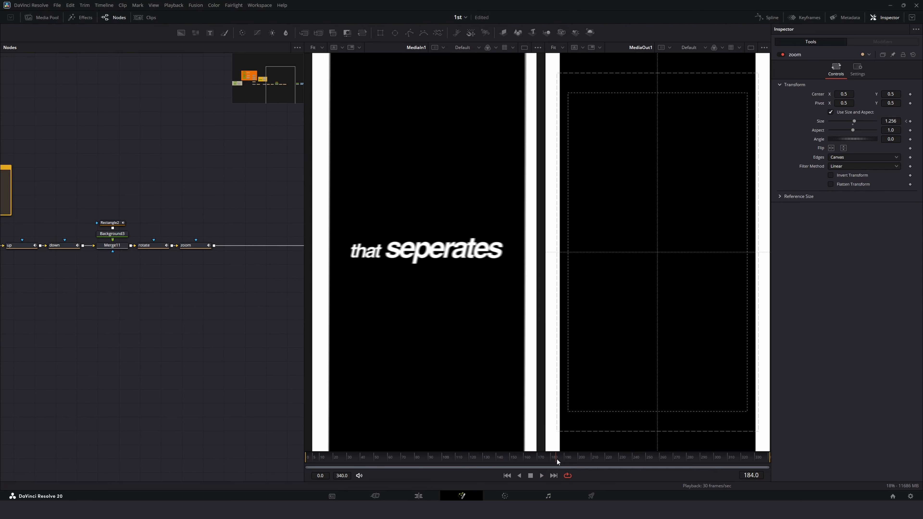
Step: Paste a copy of the Text3 node below the zoom node and merge it into the main chain
left_click_drag(232, 289, 266, 292)
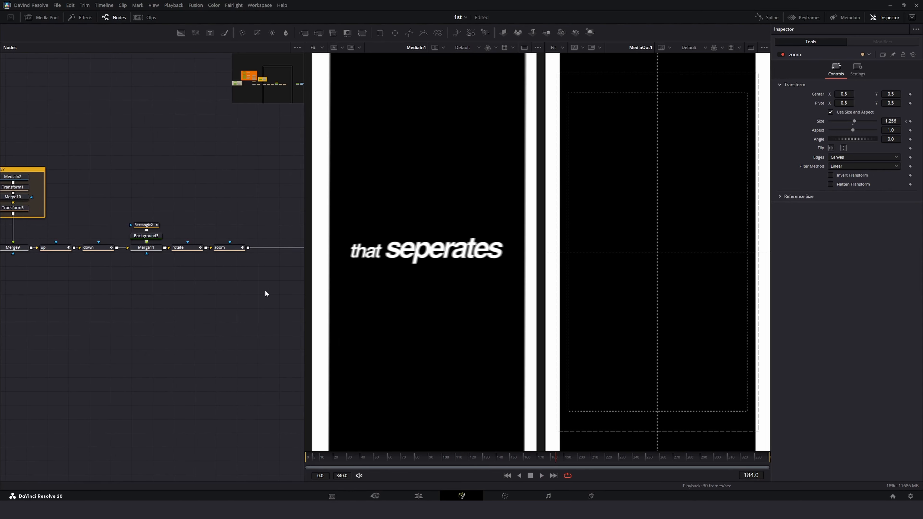
mouse_move(109, 296)
left_mouse_down()
mouse_move(202, 296)
mouse_move(119, 294)
left_mouse_up()
mouse_move(229, 304)
left_mouse_down()
mouse_move(123, 309)
mouse_move(242, 314)
left_mouse_up()
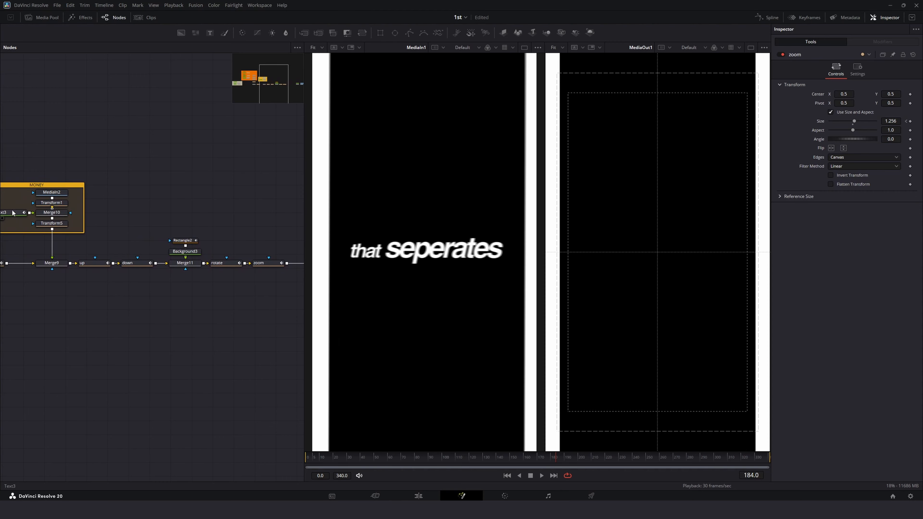
left_click(2, 212)
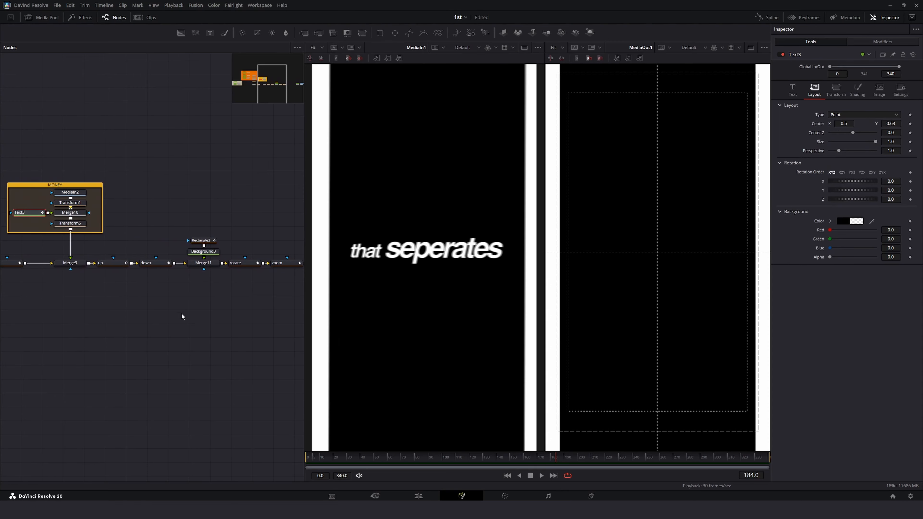
left_click_drag(182, 314, 93, 331)
left_click(131, 228)
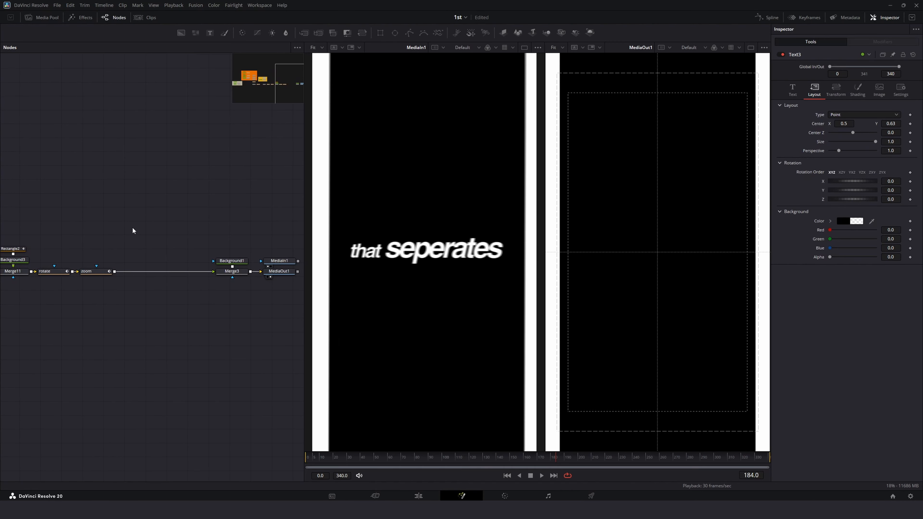
key("ctrl+v")
left_click_drag(177, 316, 91, 332)
left_click_drag(124, 259, 279, 290)
left_click(162, 311)
left_click_drag(119, 340, 206, 346)
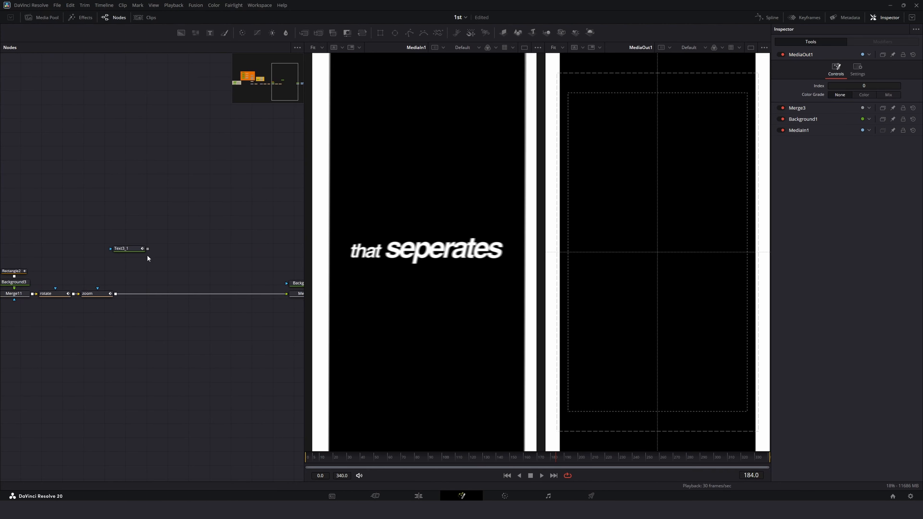
left_click_drag(149, 251, 158, 268)
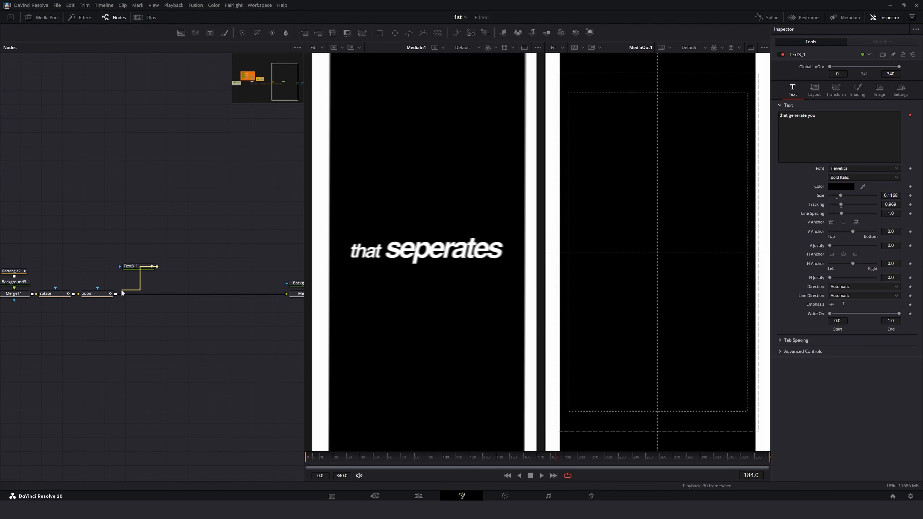
left_click_drag(122, 293, 116, 294)
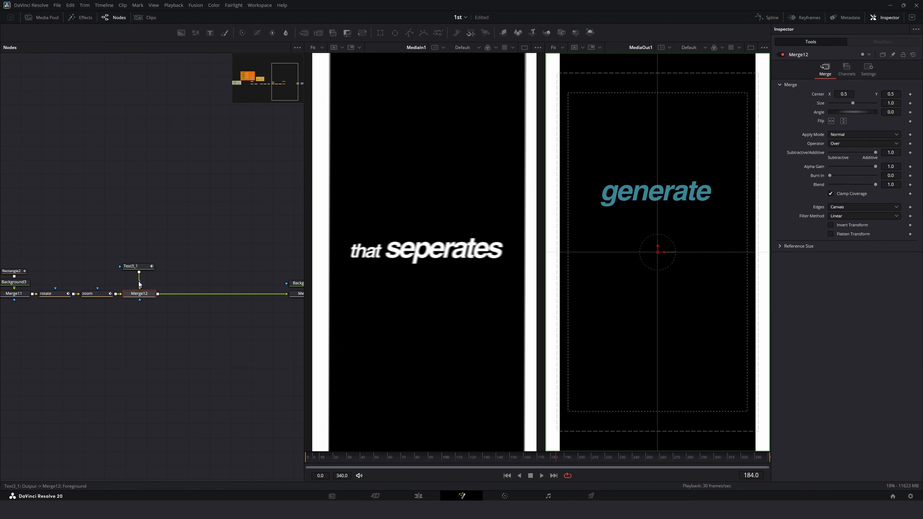
Step: Delete the pasted text node and add a new Text node into Merge12's foreground
left_click(152, 268)
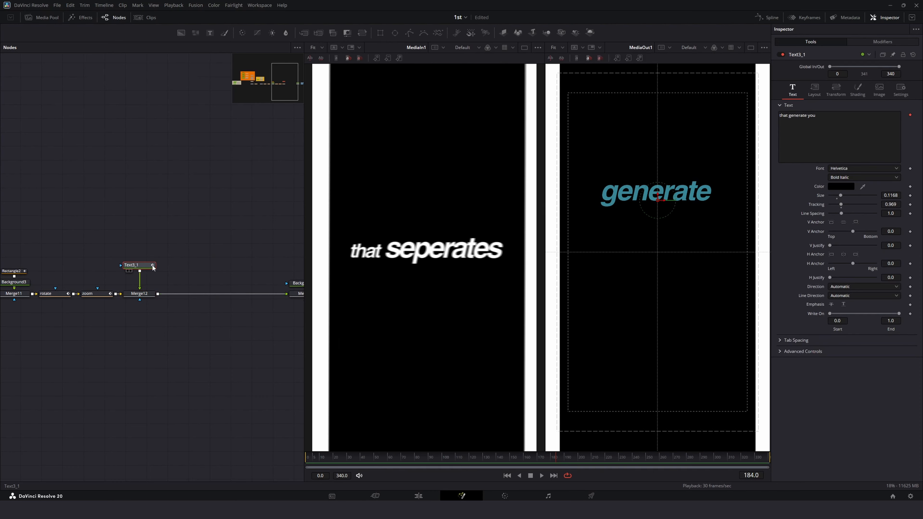
key("Delete")
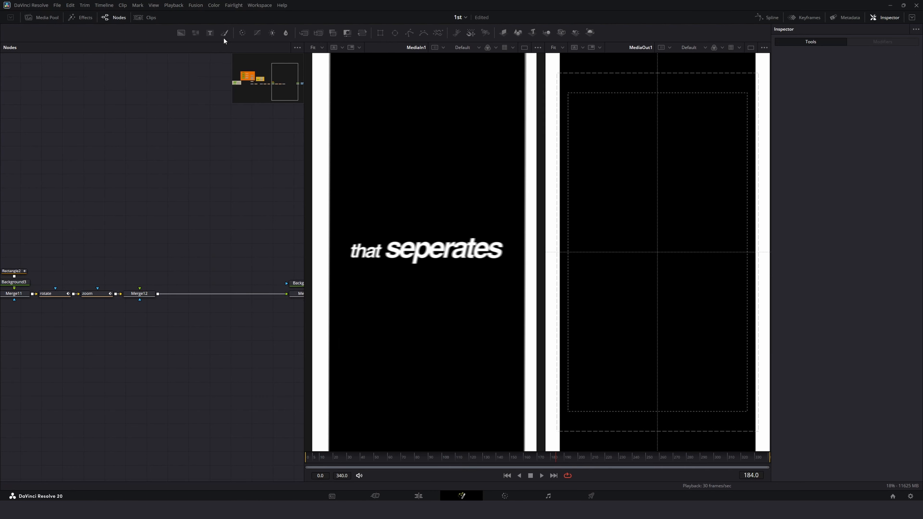
left_click_drag(209, 32, 139, 266)
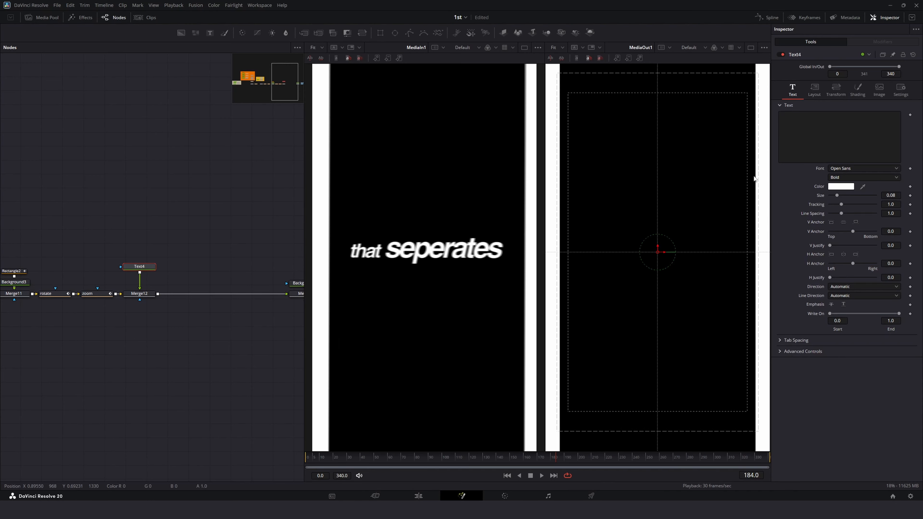
Step: Set the new text node's colour to black
left_click(841, 186)
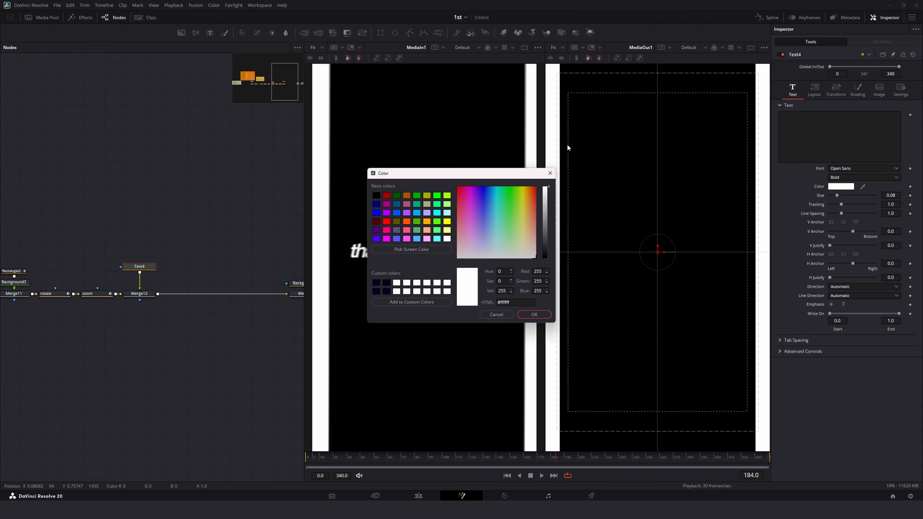
left_click(534, 315)
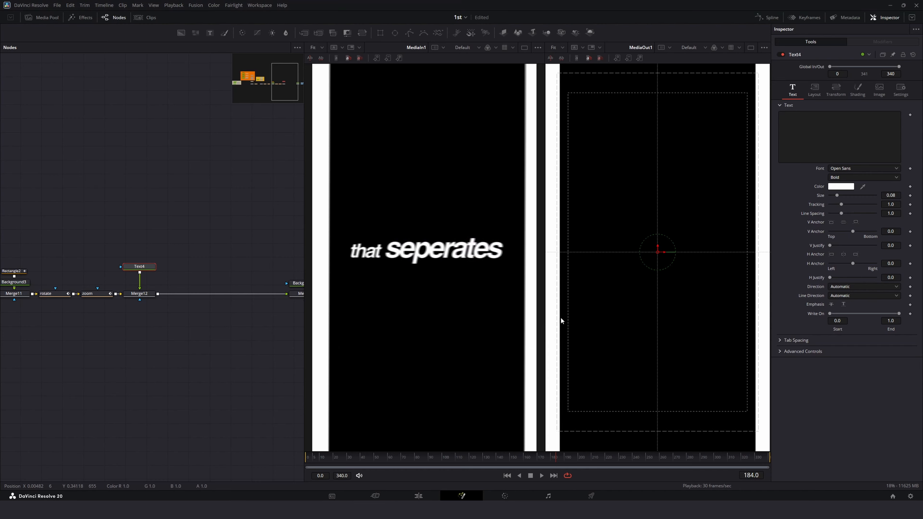
left_click(841, 186)
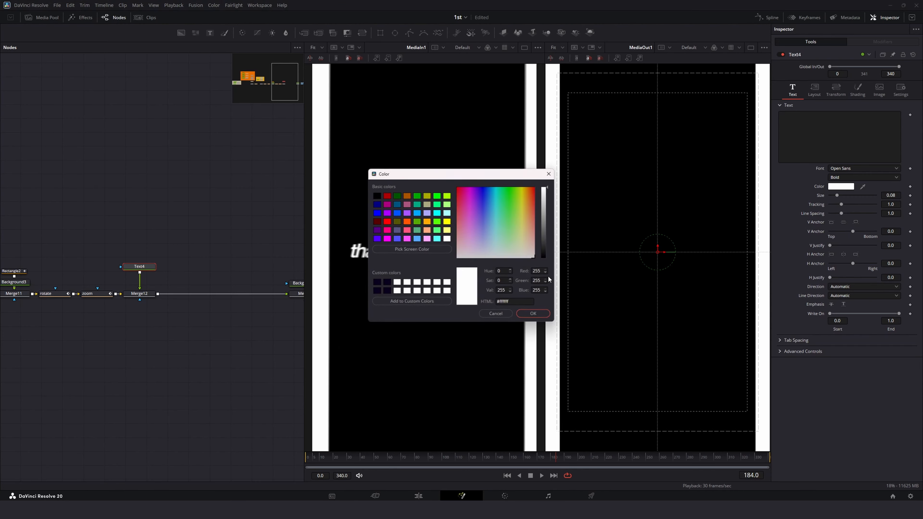
left_click_drag(549, 233, 543, 327)
left_click(542, 317)
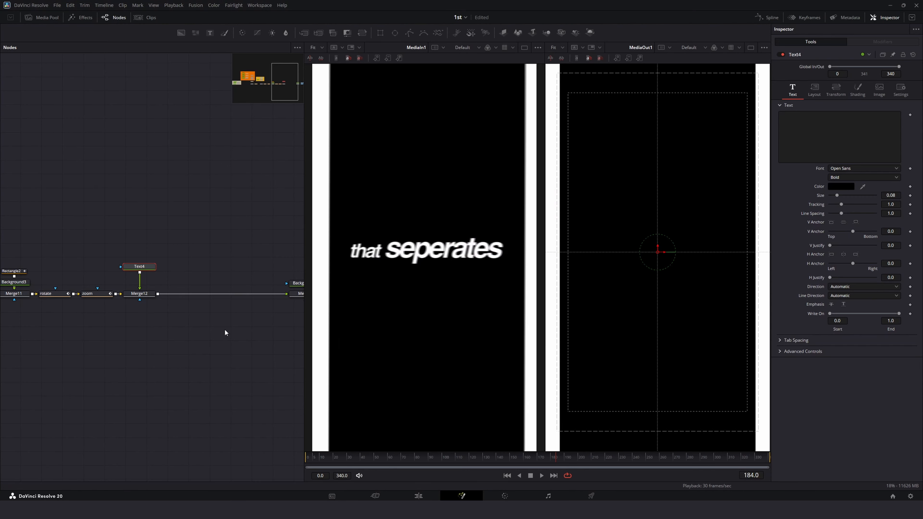
Step: Enter "that seperates" as the new text node's content
left_click(802, 123)
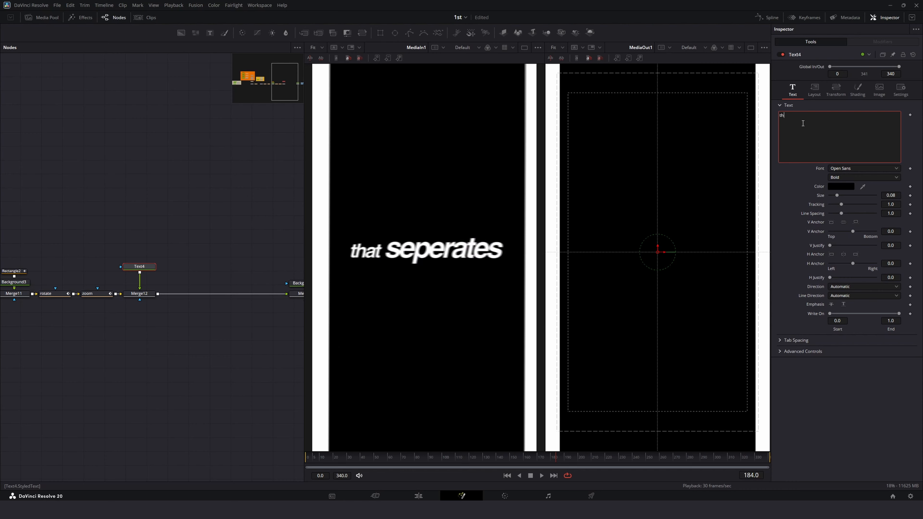
type("that seperates")
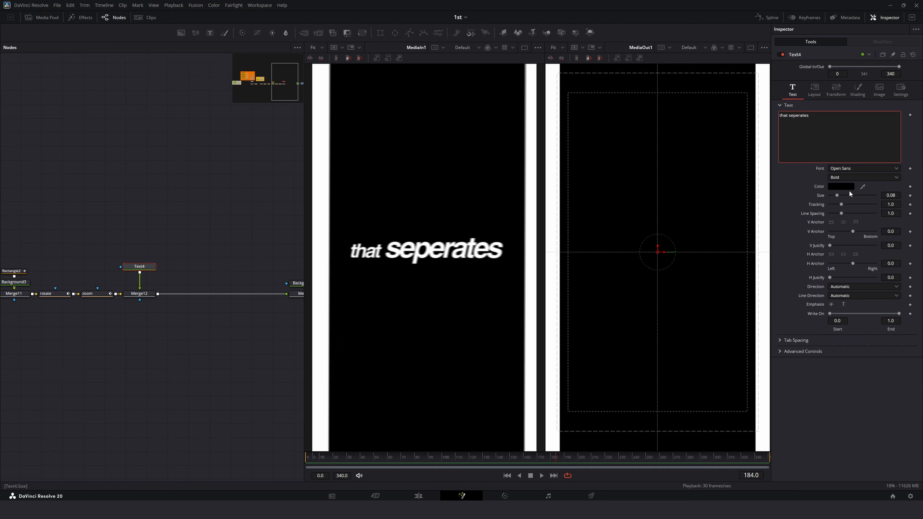
Step: Set the text colour back to white
left_click(849, 187)
left_click(535, 224)
left_click_drag(546, 226, 559, 150)
left_click(420, 290)
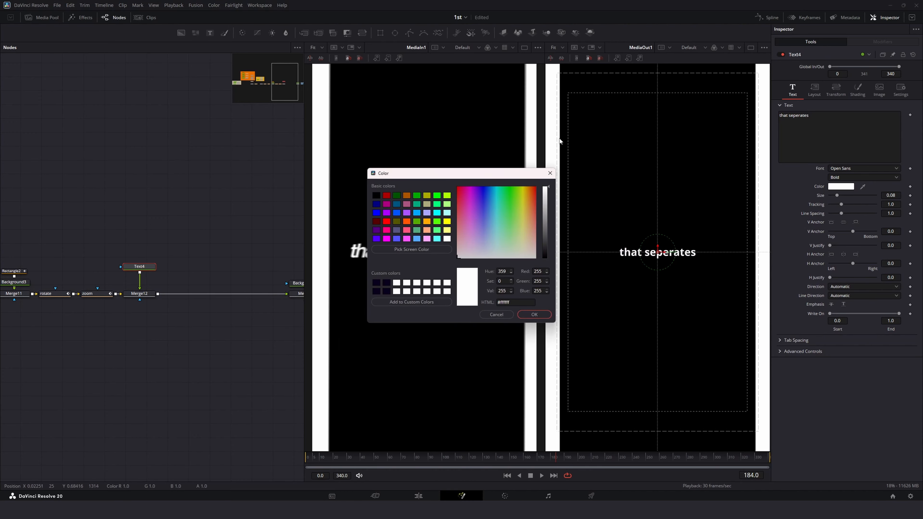
left_click(549, 316)
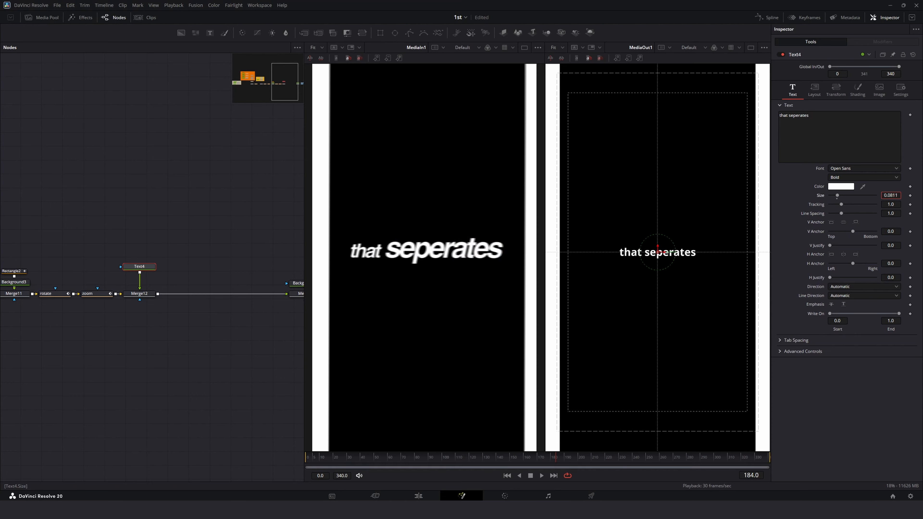
Step: Enlarge the new text to size 0.173 and change its font to Helvetica
left_click_drag(890, 195, 896, 195)
left_click(852, 169)
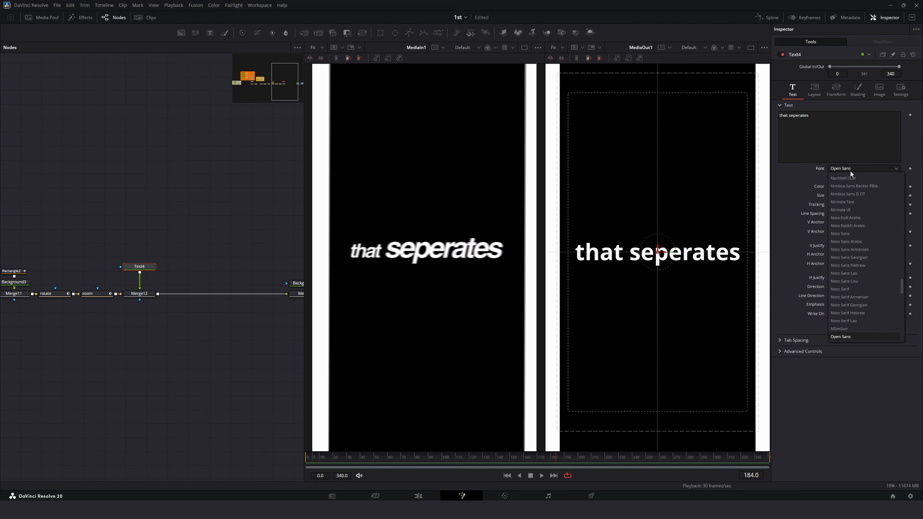
type("helvetica")
left_click(845, 178)
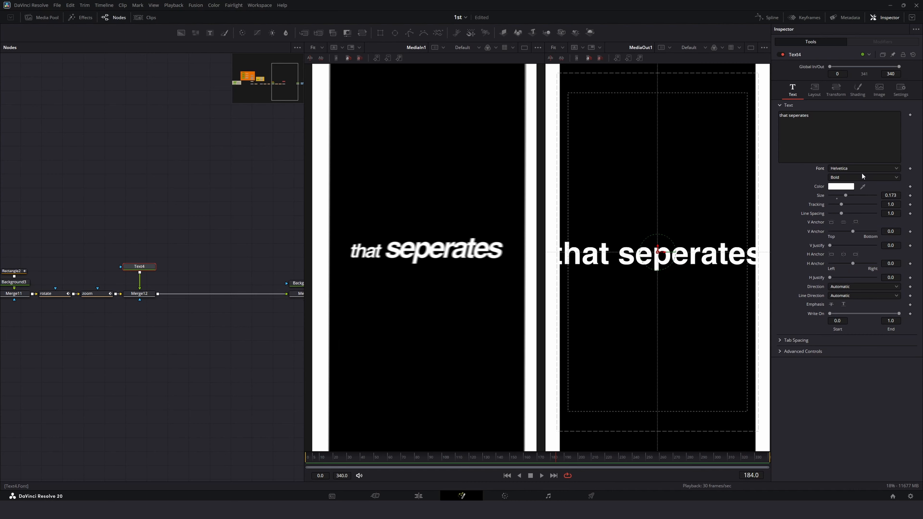
Step: Set the text style to Bold Italic, with size 0.1326 and tracking 0.97
left_click(862, 175)
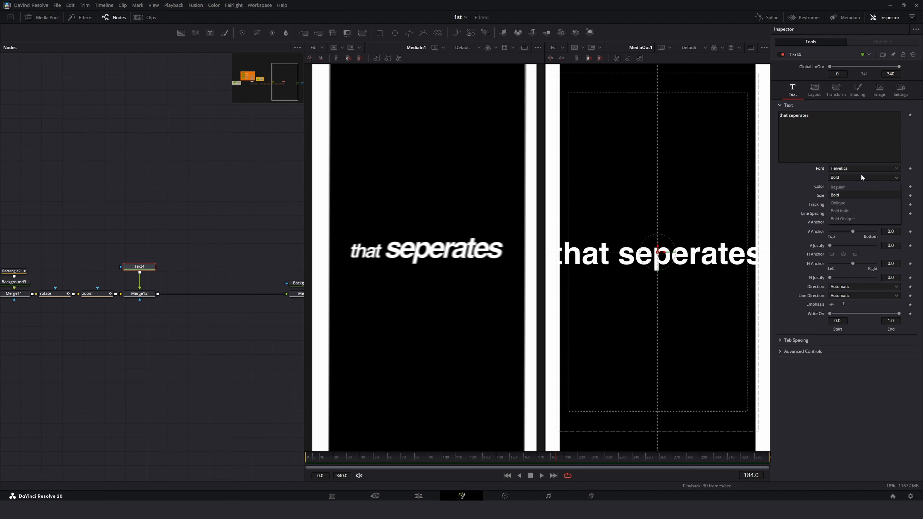
left_click(856, 210)
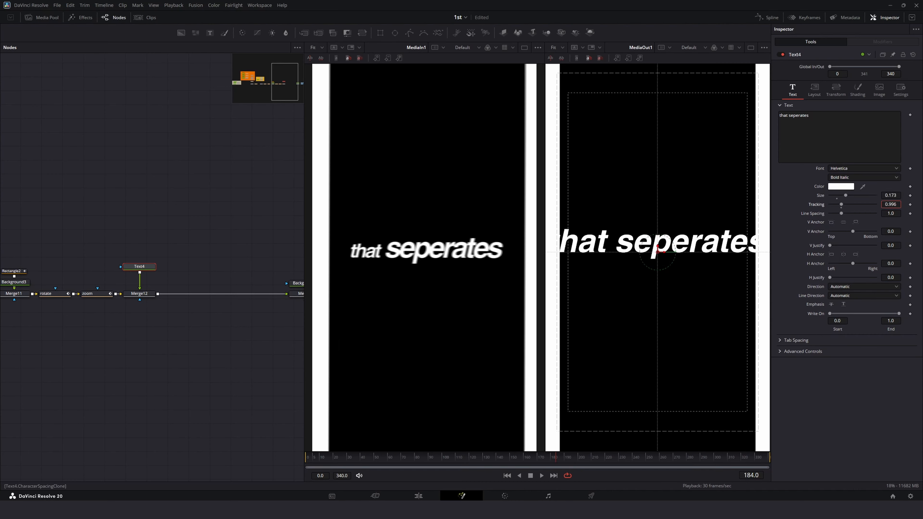
scroll(892, 204, "down", 3)
scroll(891, 195, "down", 5)
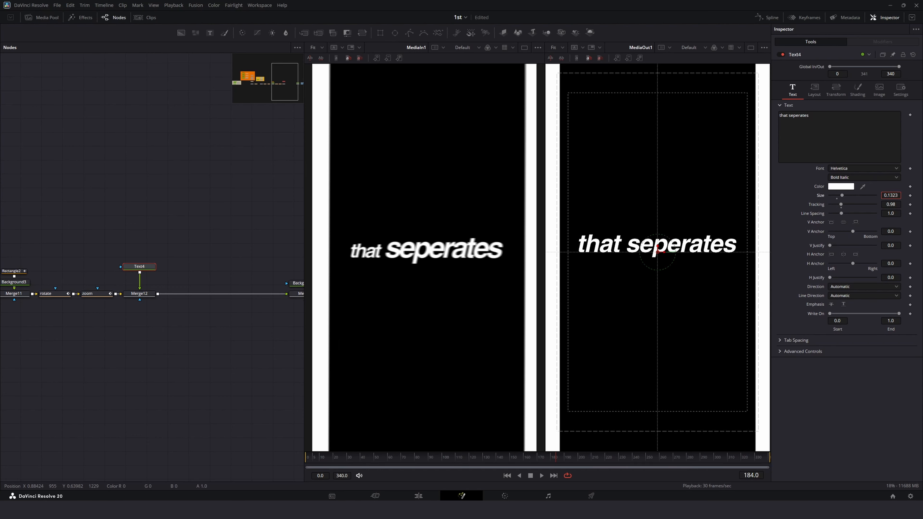
scroll(891, 195, "up", 1)
scroll(890, 204, "down", 2)
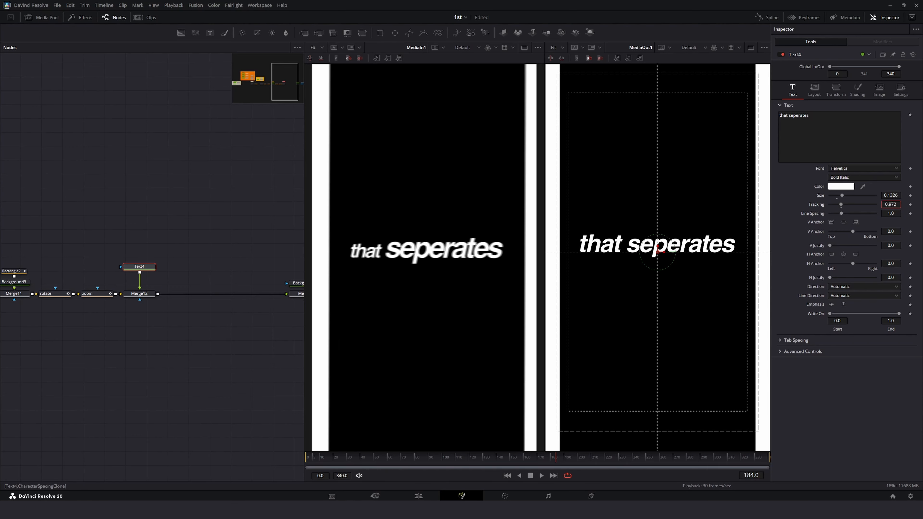
scroll(890, 205, "down", 2)
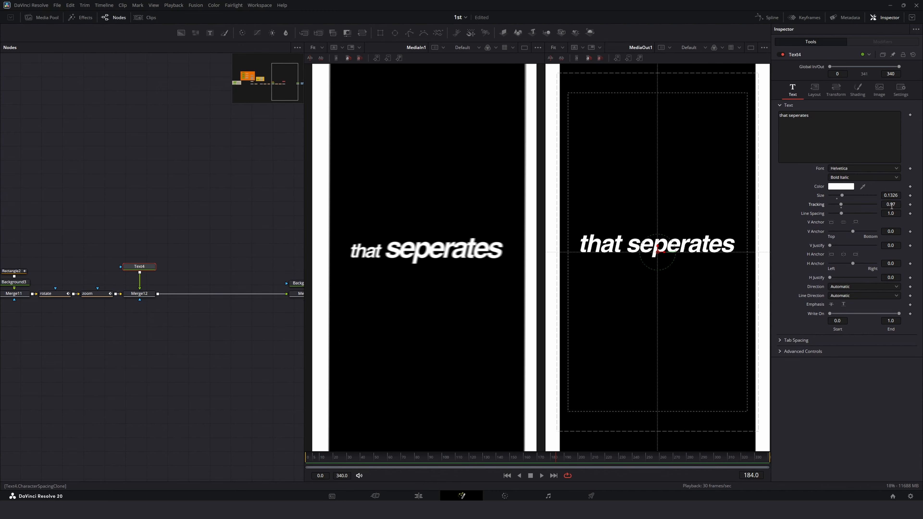
Step: Add Character Level Styling to the text and shrink the word "that" to size 0.0986
right_click(842, 141)
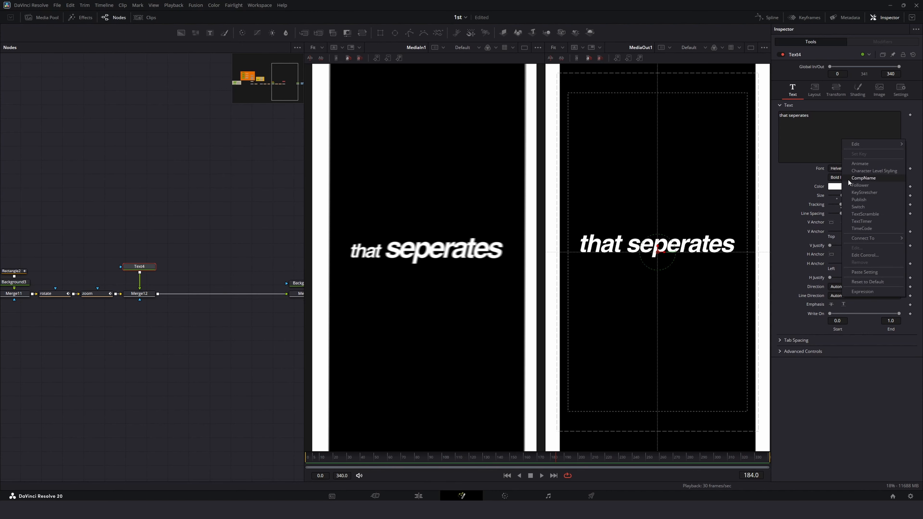
left_click(850, 171)
left_click(880, 42)
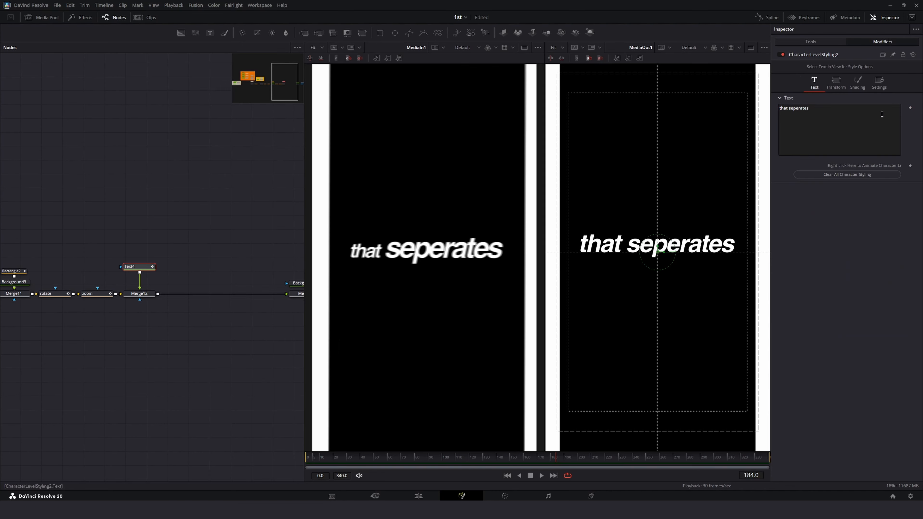
left_click_drag(606, 252, 616, 267)
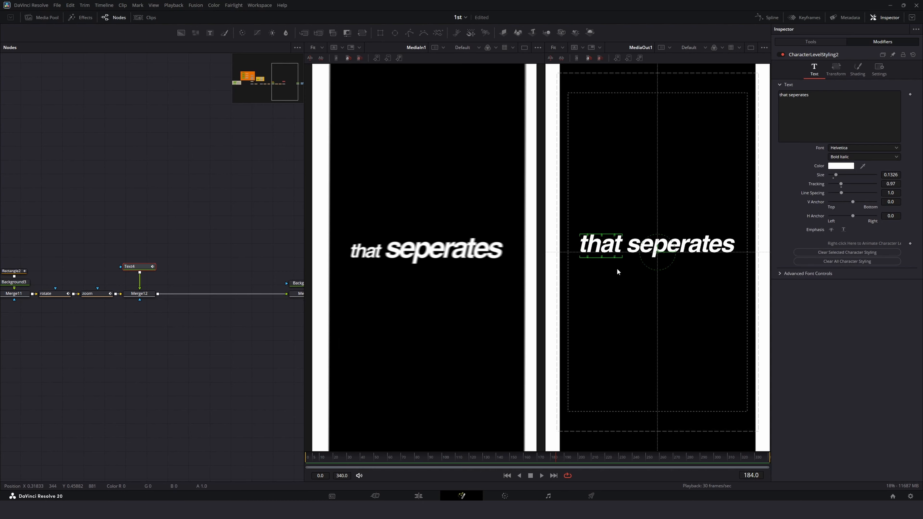
left_click_drag(890, 176, 881, 176)
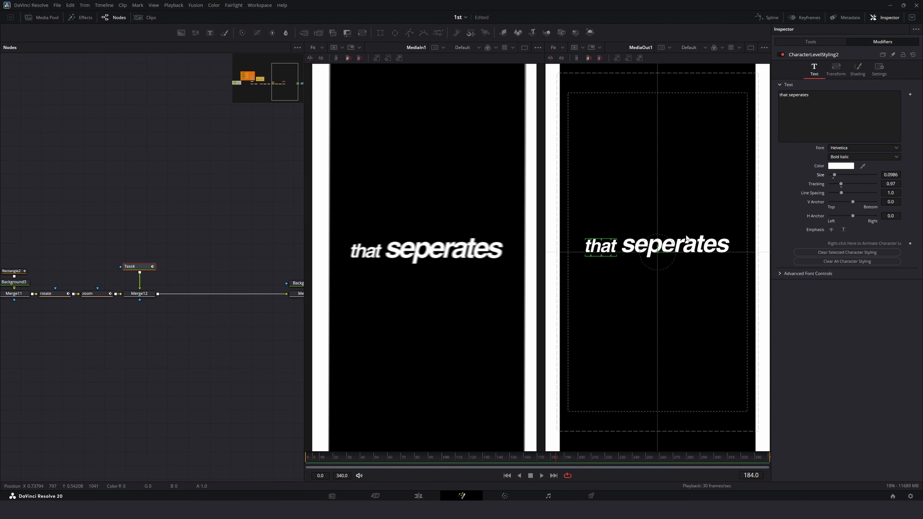
Step: Select the word "seperates" and enlarge it to size 0.1556
left_click_drag(638, 238, 733, 264)
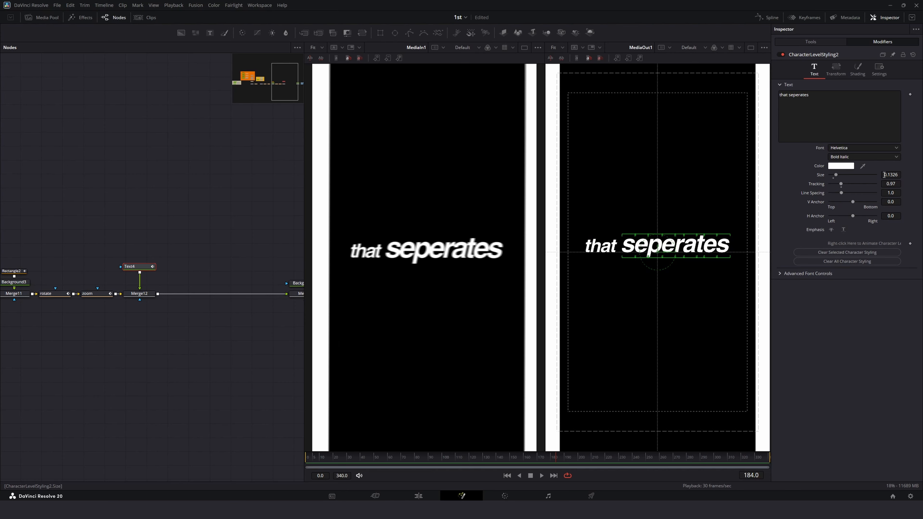
left_click_drag(884, 175, 893, 175)
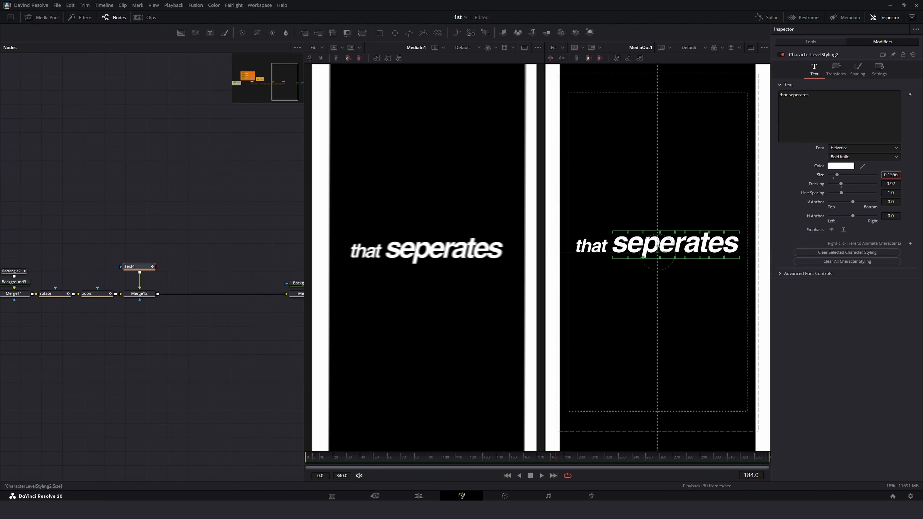
left_click(835, 68)
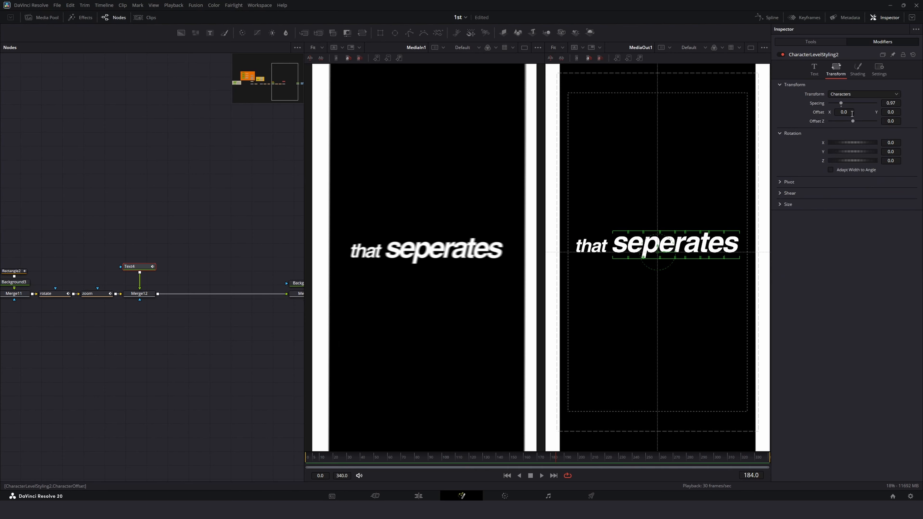
left_click_drag(850, 113, 850, 113)
Step: Play back the animation around the text's appearance to check its timing
left_click(235, 207)
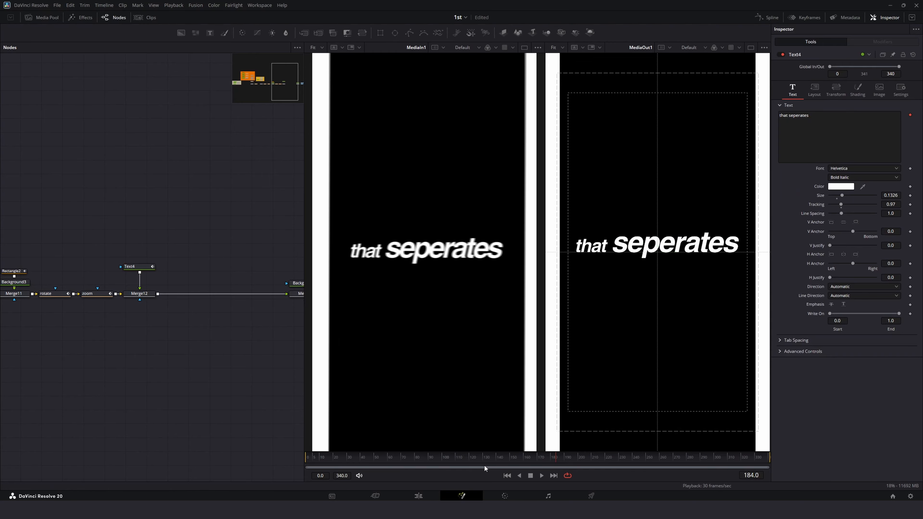
left_click(443, 458)
key("space")
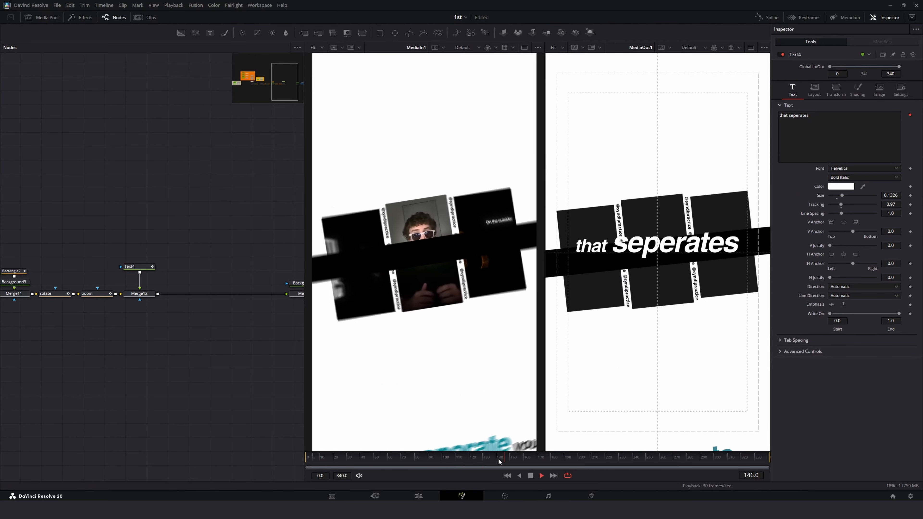
left_click(559, 460)
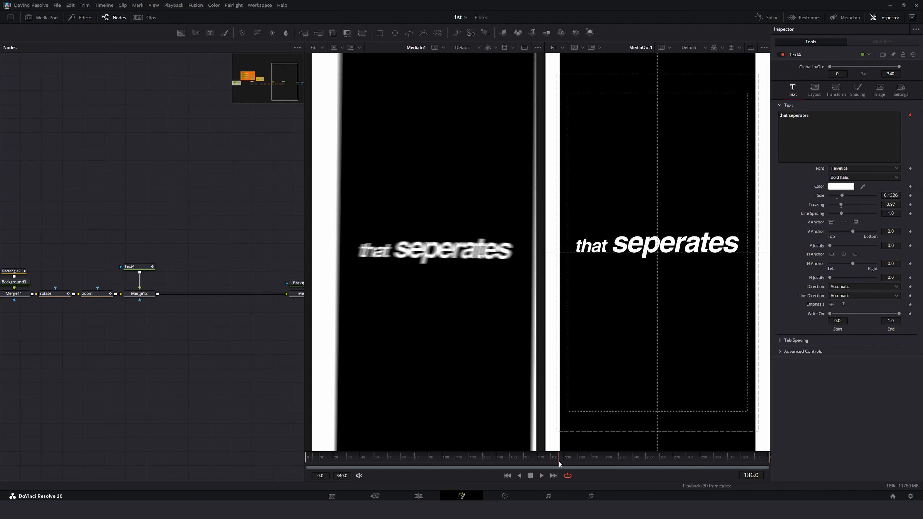
left_click_drag(559, 461, 543, 466)
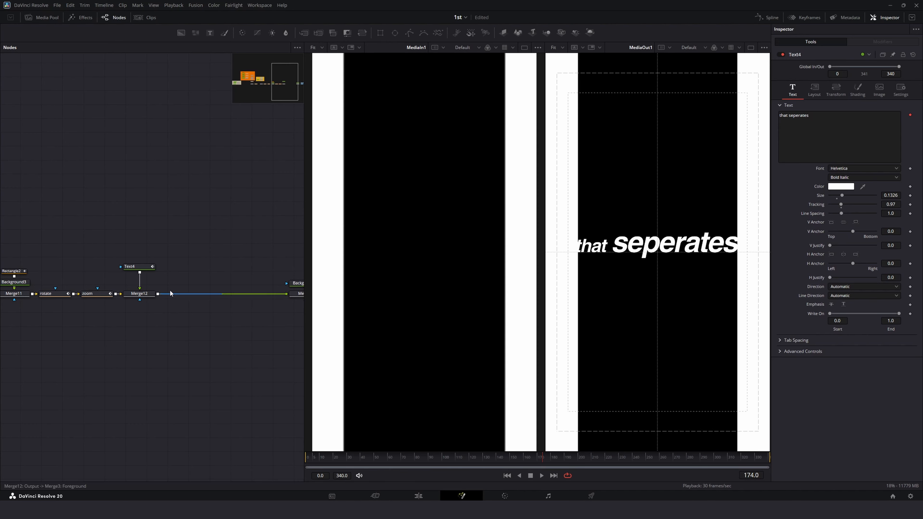
Step: Keyframe the text fill's opacity to fade from 0 at frame 174 to 1.0 at frame 180
left_click(145, 267)
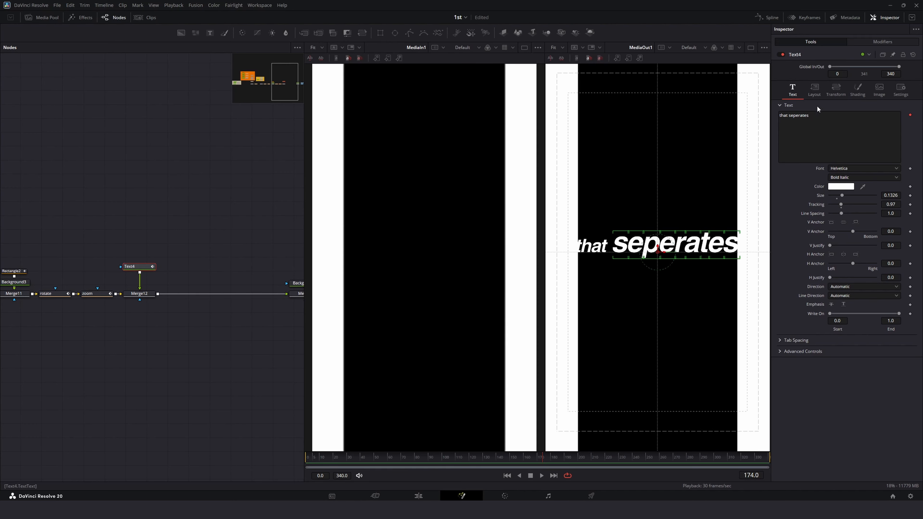
left_click(856, 88)
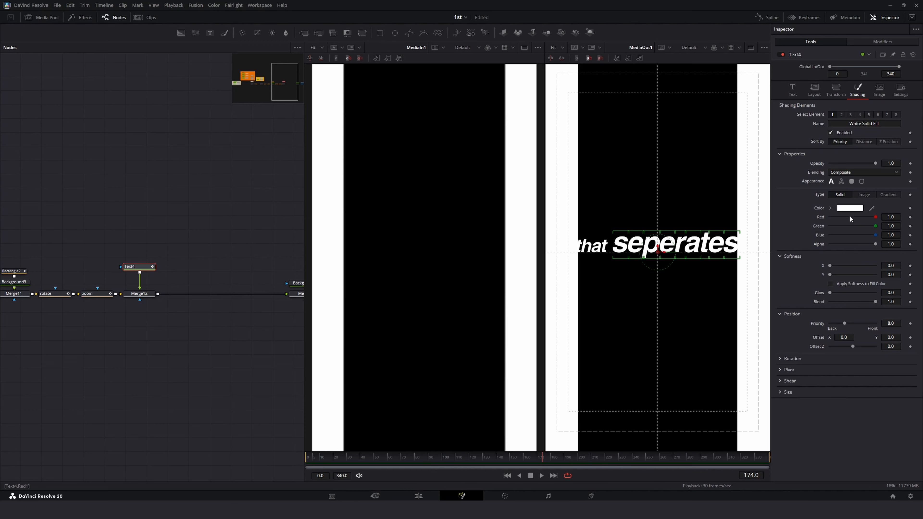
left_click(909, 163)
left_click_drag(546, 458, 552, 461)
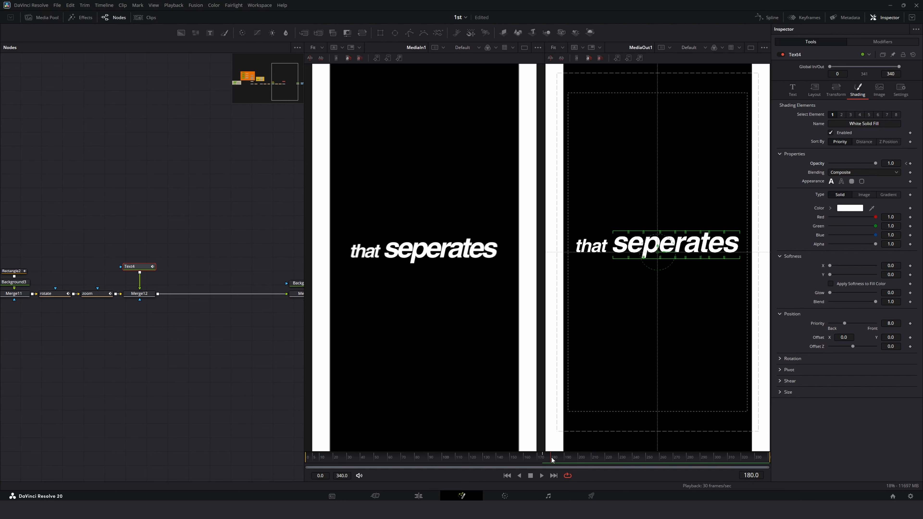
key("Left")
key("Left")
key("Right")
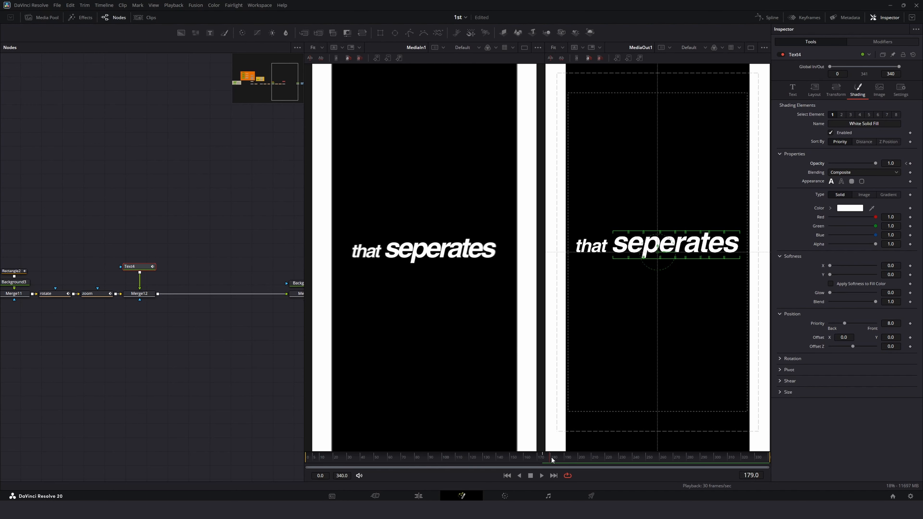
key("Right")
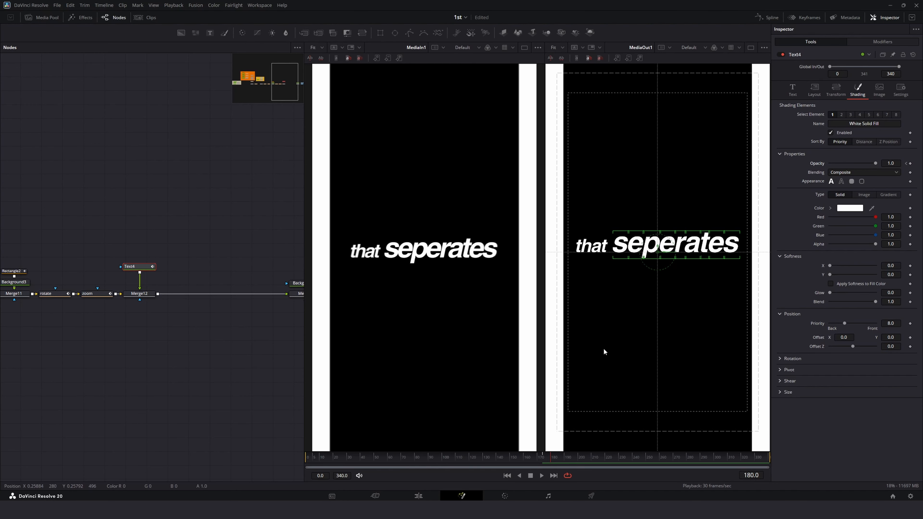
left_click(910, 164)
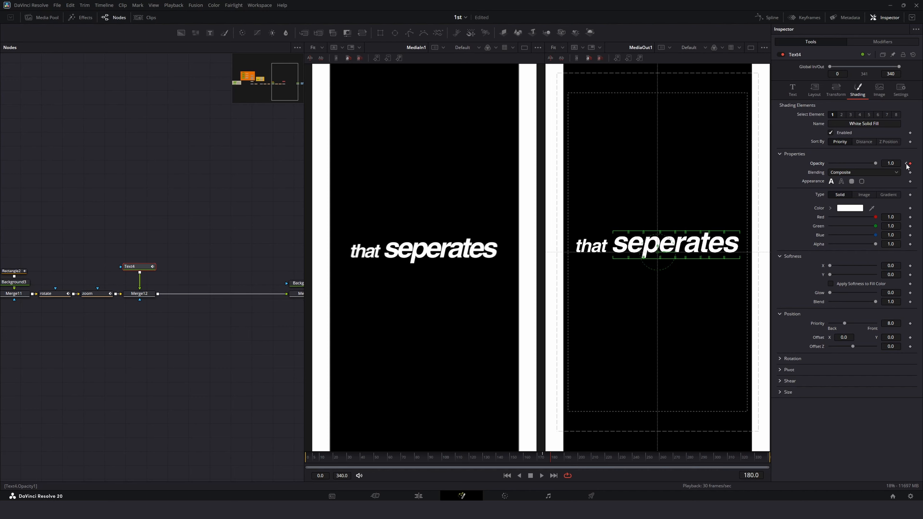
left_click(905, 164)
left_click_drag(875, 163, 682, 180)
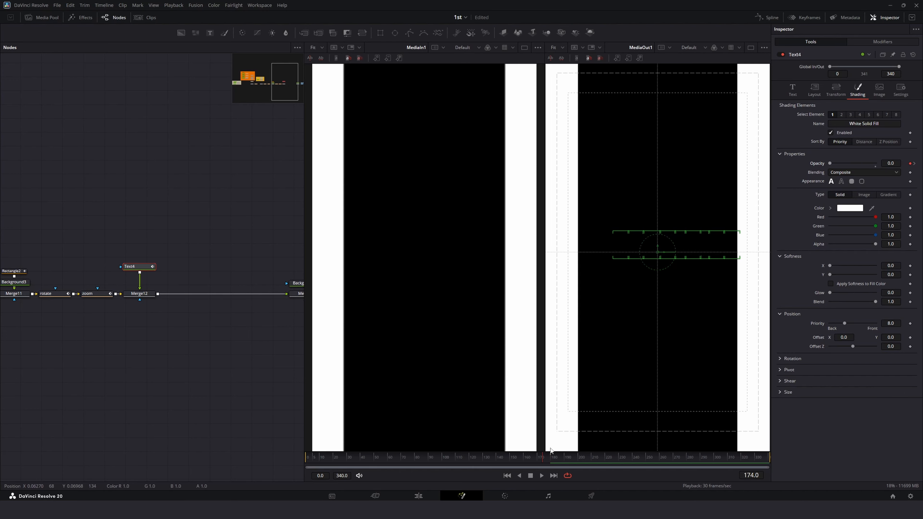
Step: Move Merge12 with its text node into the chain ahead of the rotate and zoom nodes
key("space")
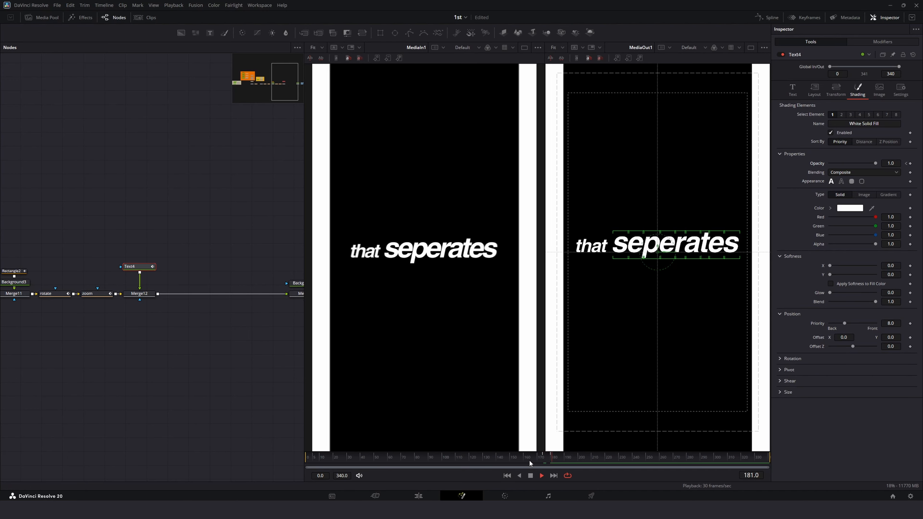
key("space")
left_click_drag(164, 252, 122, 260)
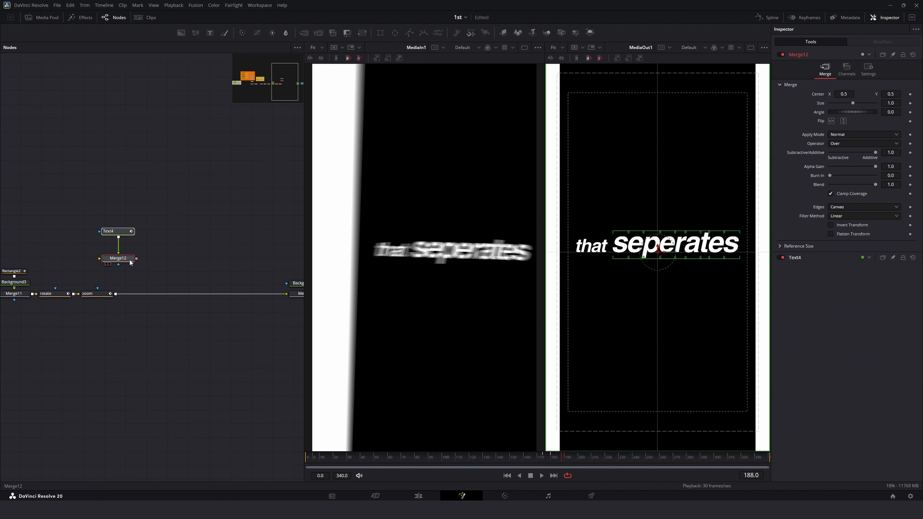
left_click(92, 294)
left_click_drag(54, 275, 174, 295)
left_click_drag(146, 221, 180, 300)
left_click(89, 282)
left_click_drag(179, 295, 153, 298)
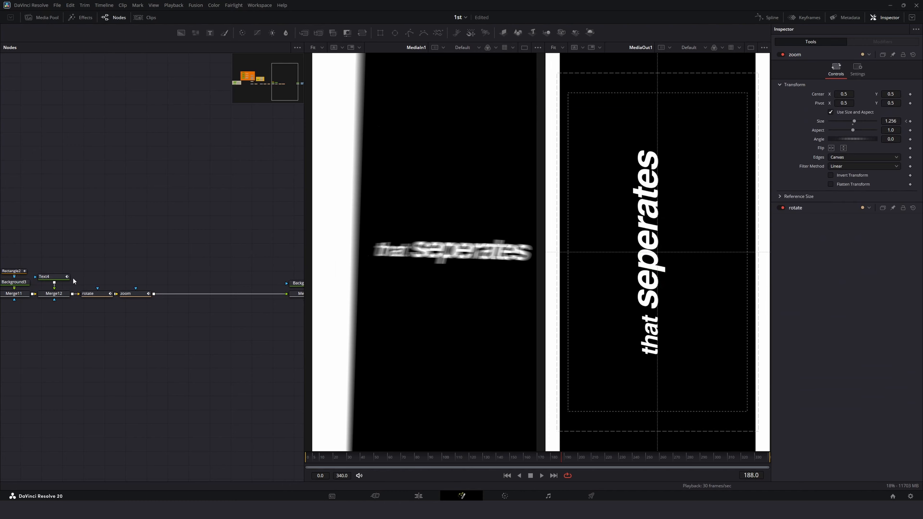
Step: Rotate the text -90 degrees around Z in its layout to counter the rotate node
left_click(45, 277)
left_click(813, 91)
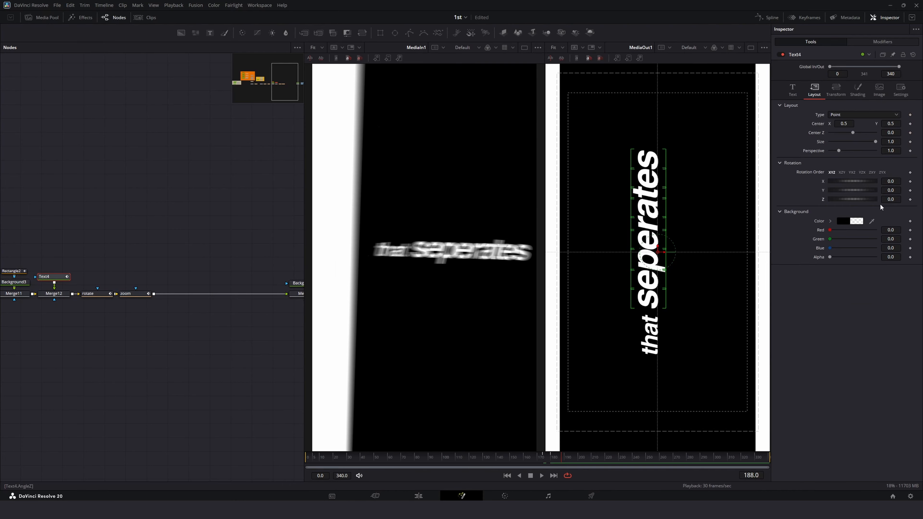
mouse_move(875, 201)
left_mouse_down()
mouse_move(852, 200)
mouse_move(911, 196)
mouse_move(877, 196)
left_mouse_up()
left_click(793, 92)
key("ctrl+z")
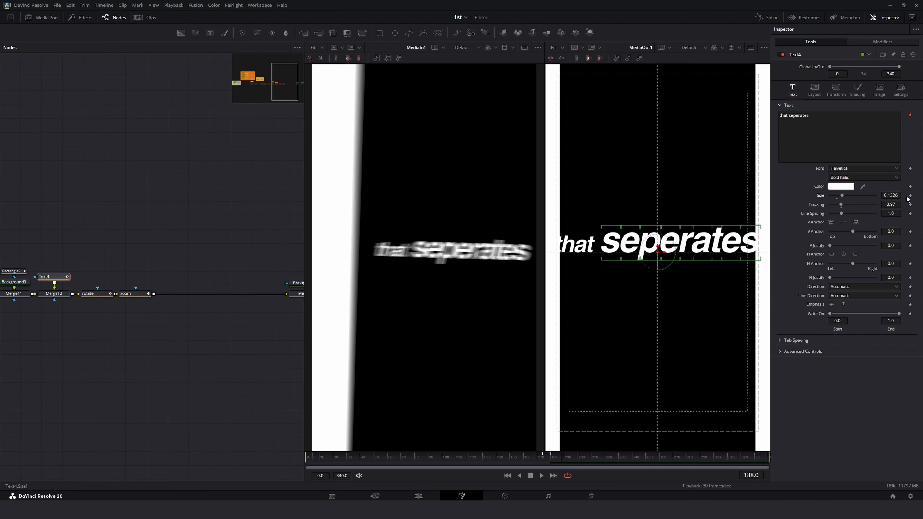
Step: Reduce the text node's size to 0.0932
double_click(850, 129)
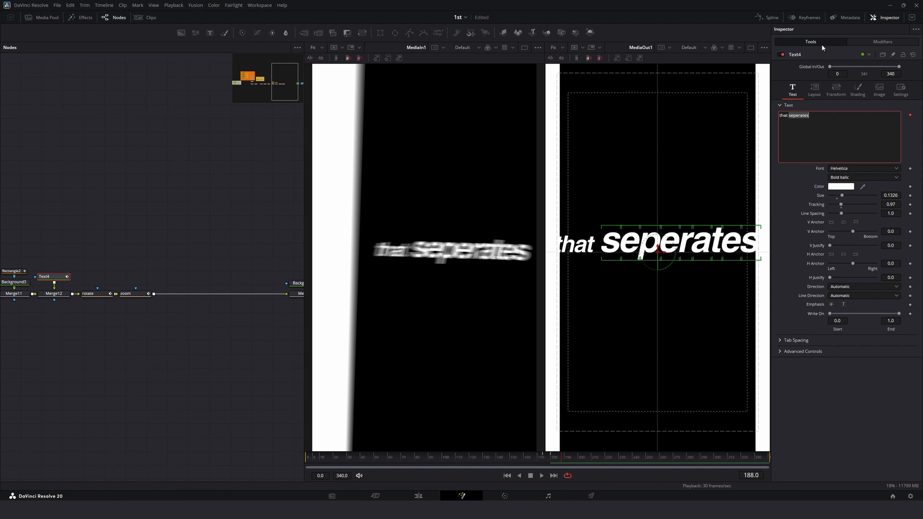
left_click(88, 165)
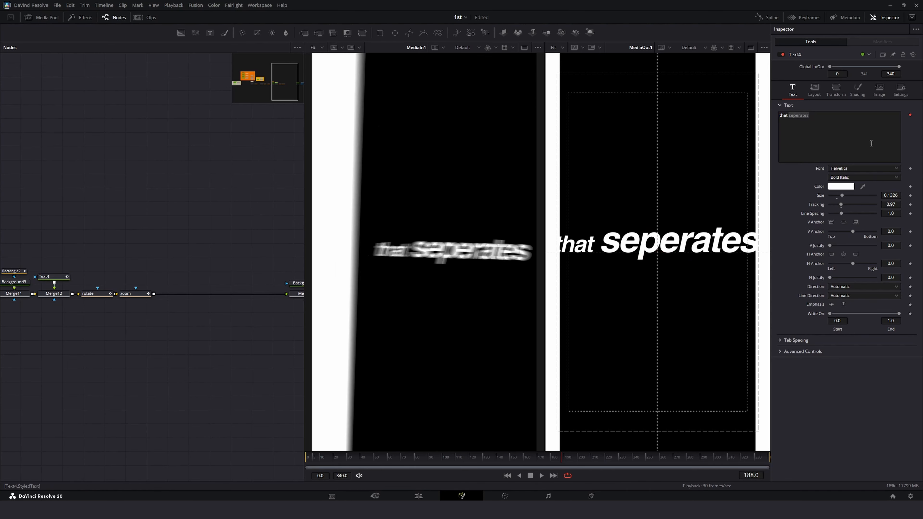
left_click(839, 129)
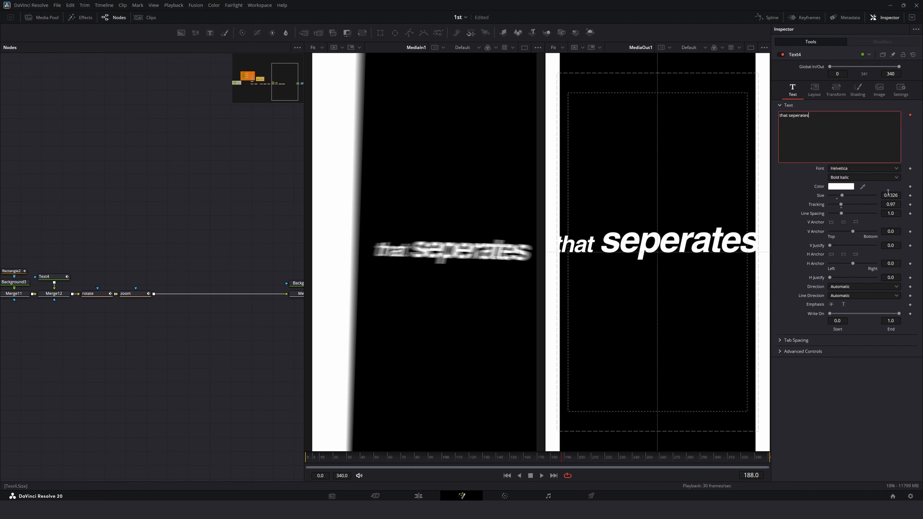
left_click_drag(889, 194, 883, 194)
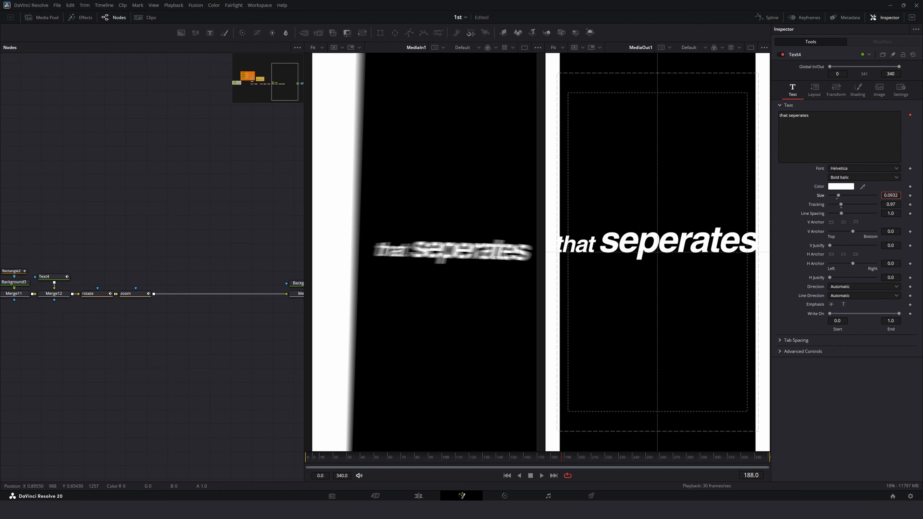
left_click(815, 91)
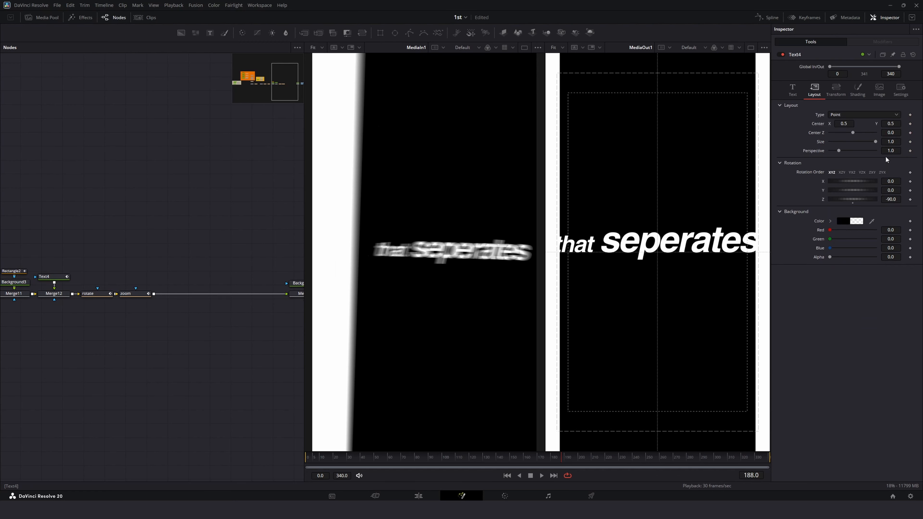
Step: Set the text node's size to 0.812
left_click(890, 141)
type("3")
key("Tab")
left_click(876, 146)
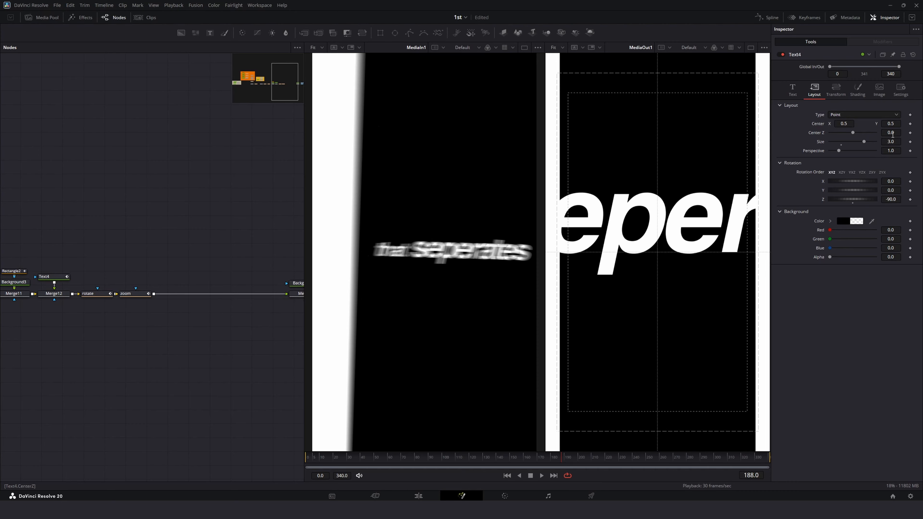
left_click_drag(895, 142, 749, 285)
Step: Play and scrub the timeline around frames 165 to 189 to review the text animation
key("space")
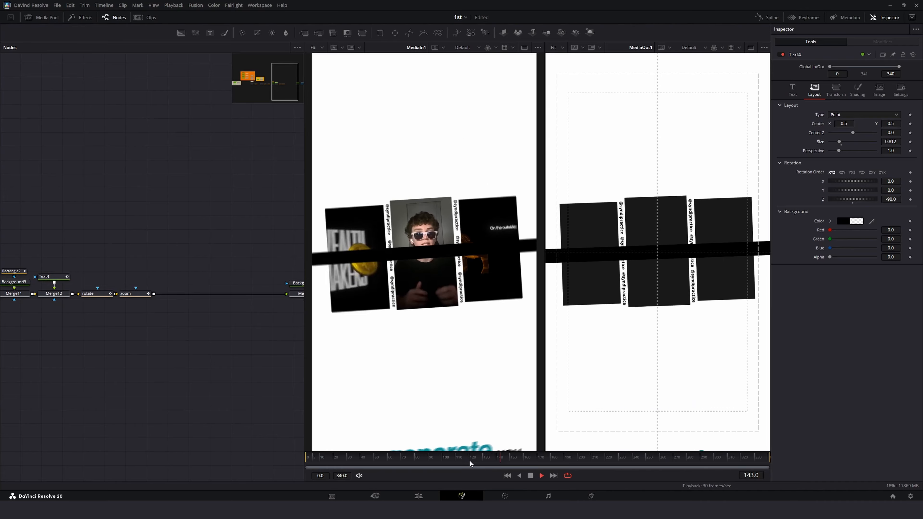
key("space")
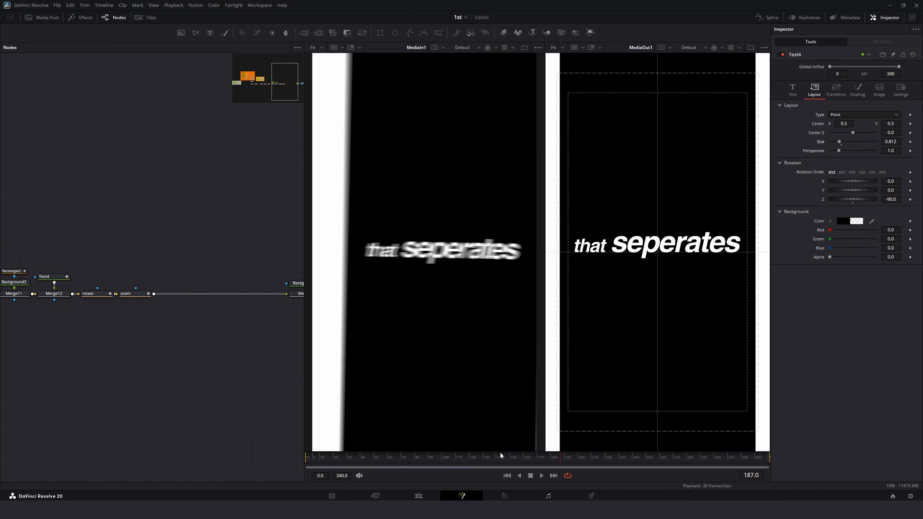
left_click(471, 458)
key("space")
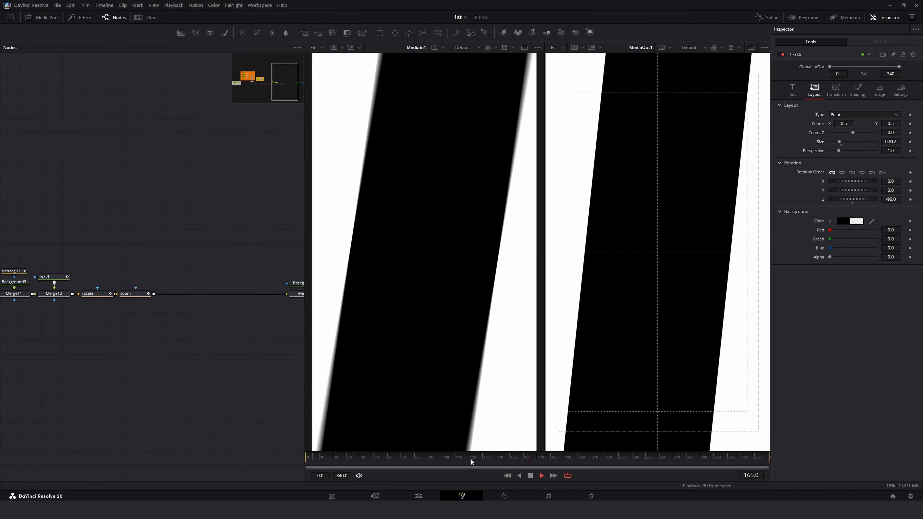
key("space")
left_click_drag(472, 458, 539, 466)
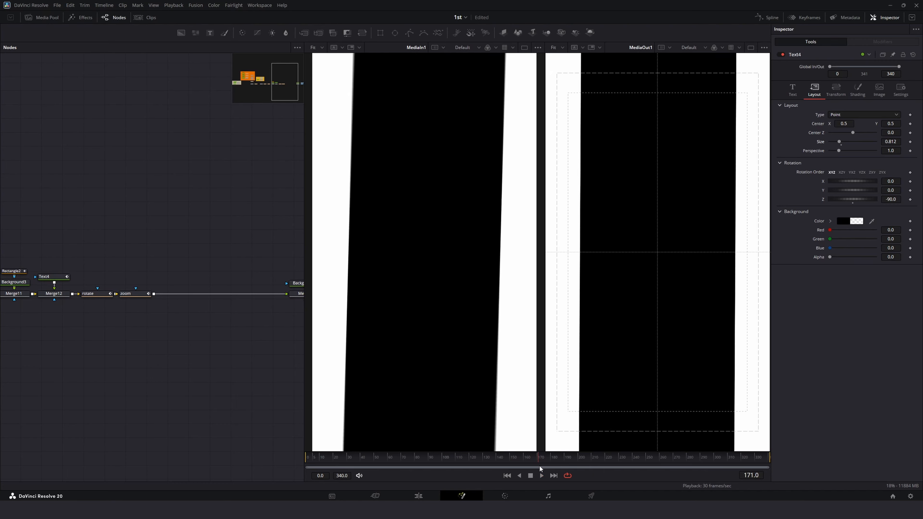
key("space")
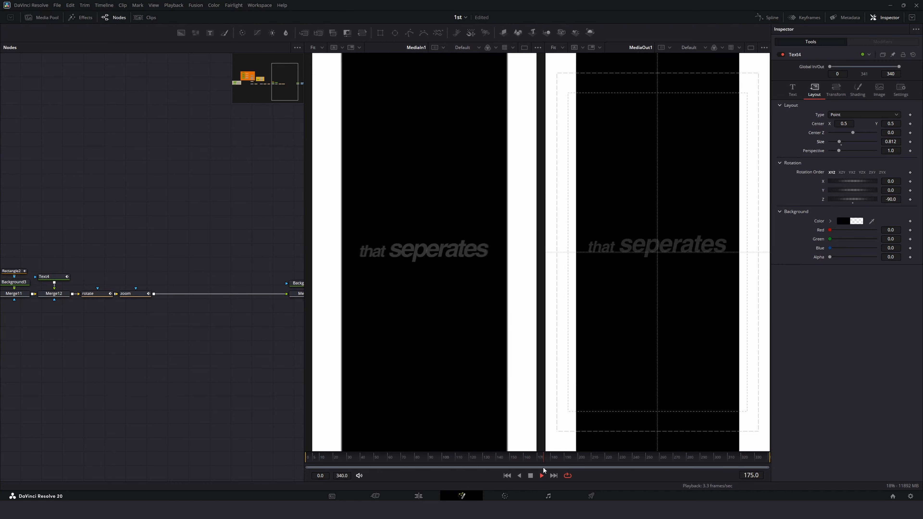
key("space")
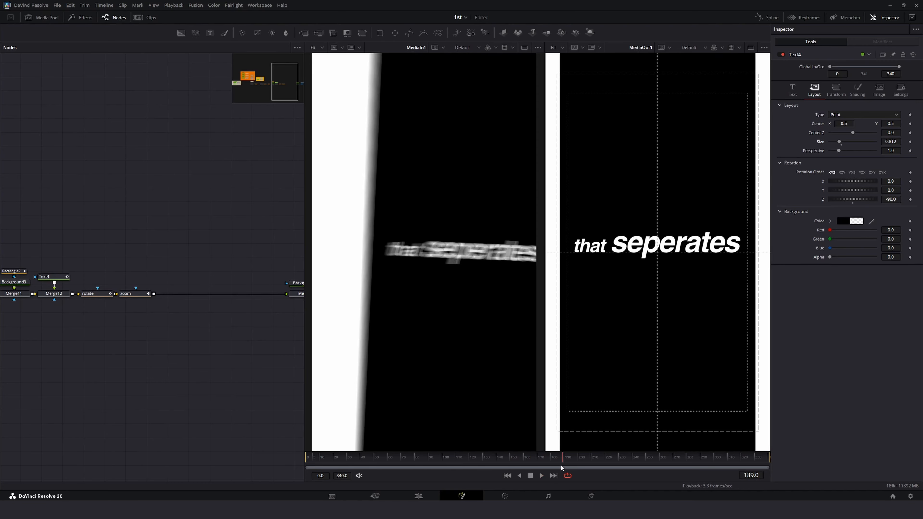
left_click_drag(540, 457, 559, 463)
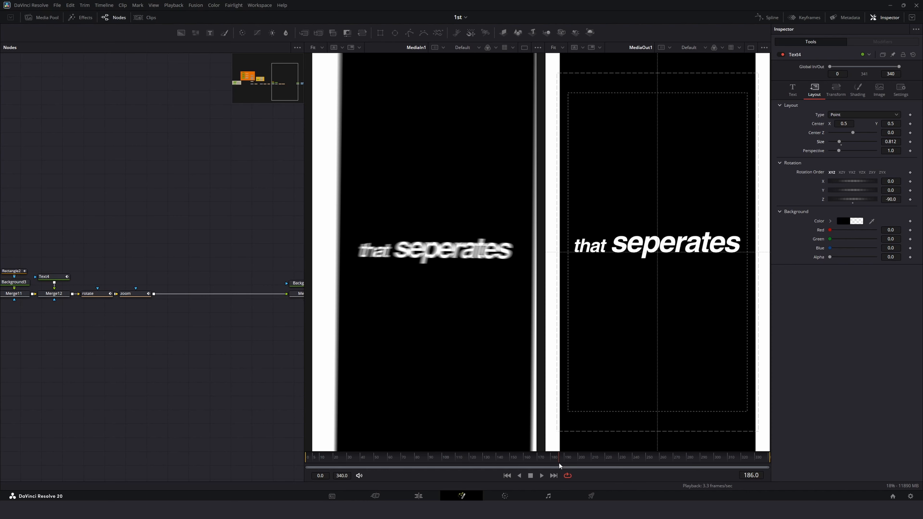
left_click_drag(559, 462, 558, 462)
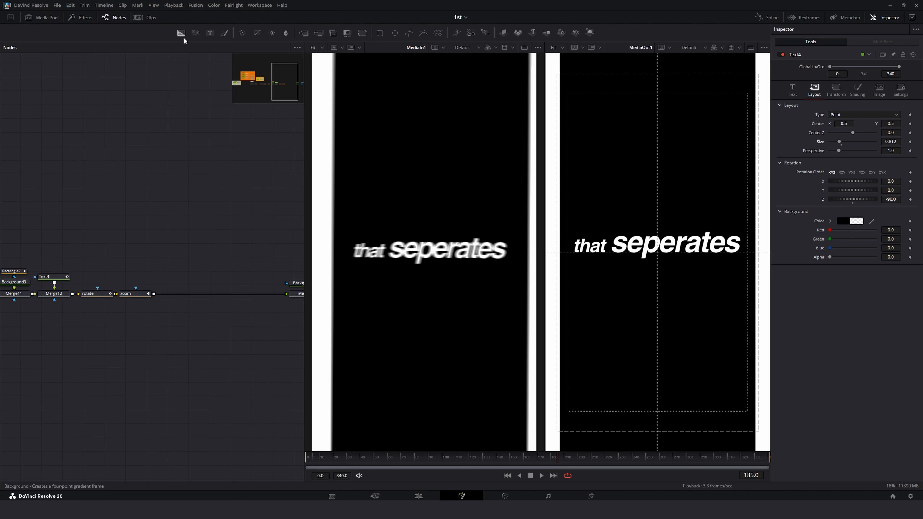
left_click_drag(181, 32, 212, 209)
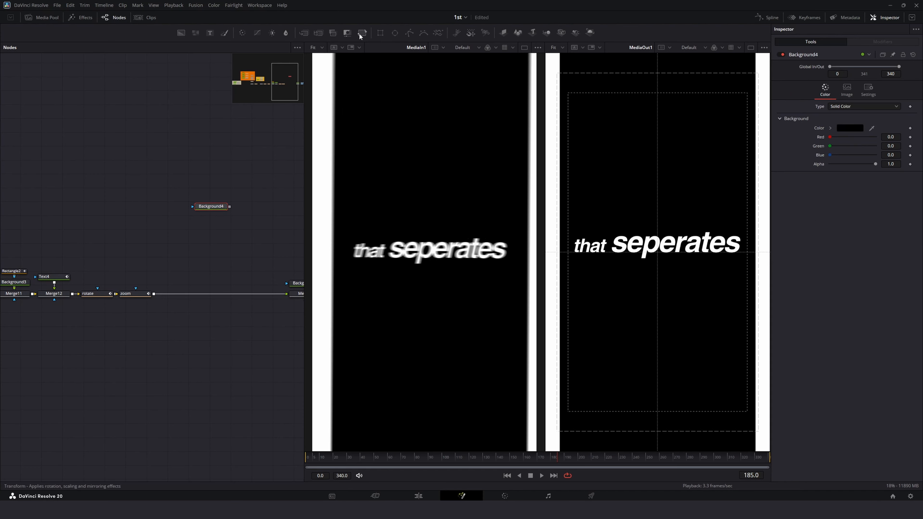
left_click_drag(303, 32, 183, 297)
left_click_drag(211, 207, 191, 272)
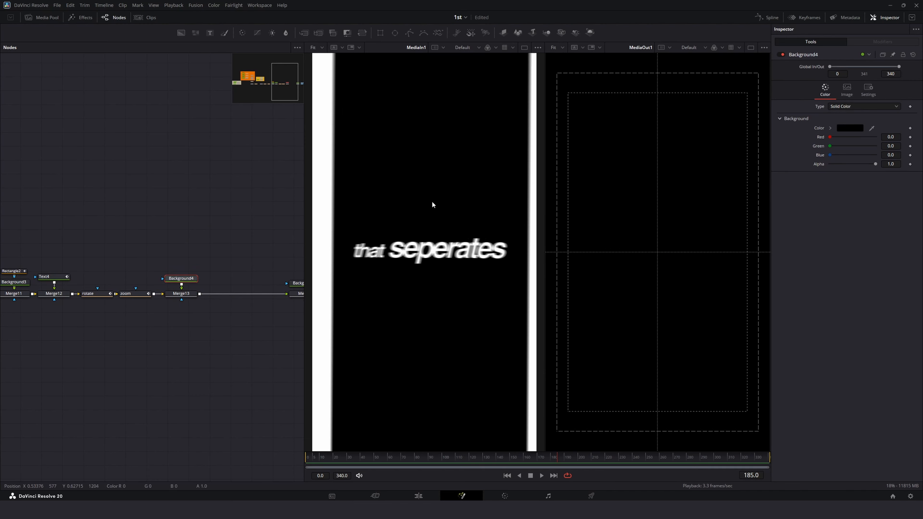
left_click(380, 33)
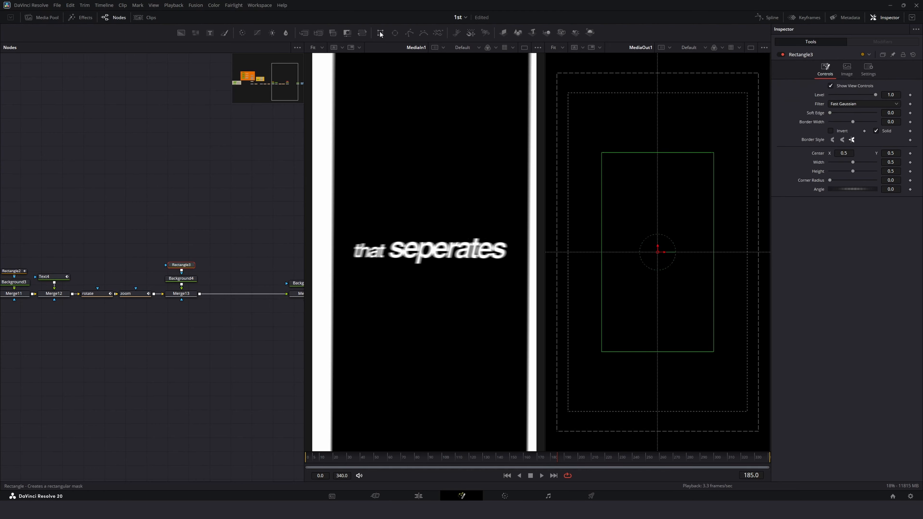
left_click_drag(713, 253, 715, 257)
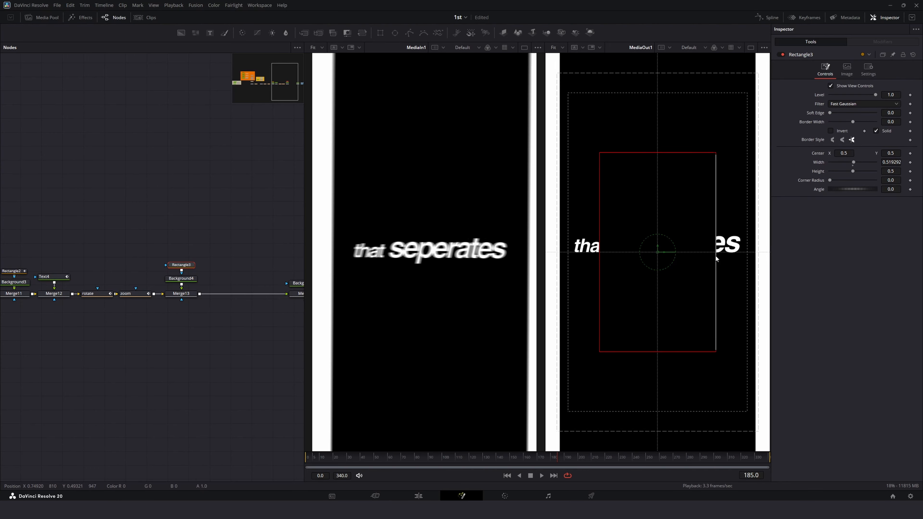
scroll(58, 301, "up", 1)
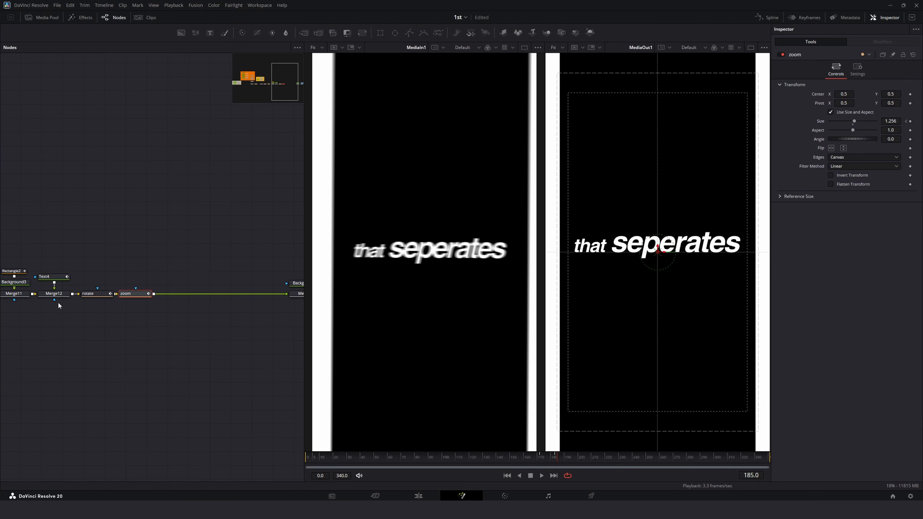
scroll(58, 301, "down", 1)
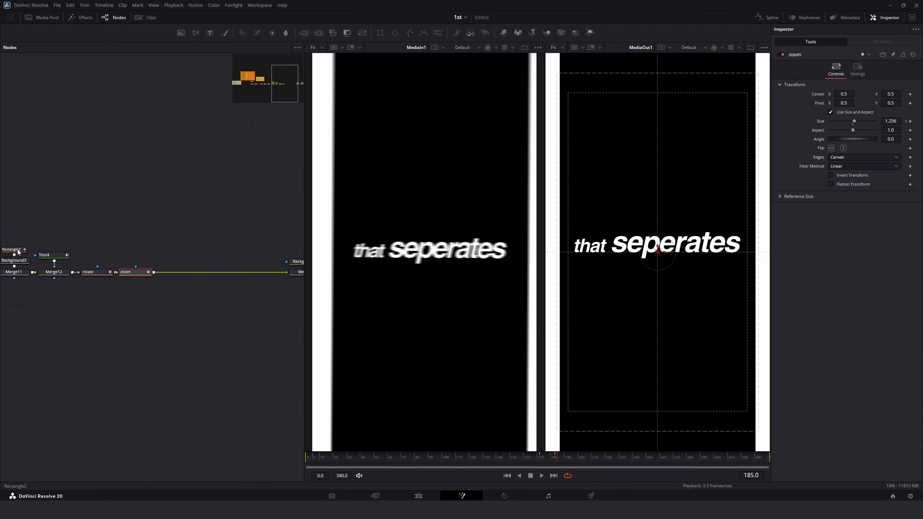
Step: Keyframe the rotate node's Center at frame 202 and its Angle at frame 184
left_click(17, 250)
left_click(27, 274)
left_click(101, 273)
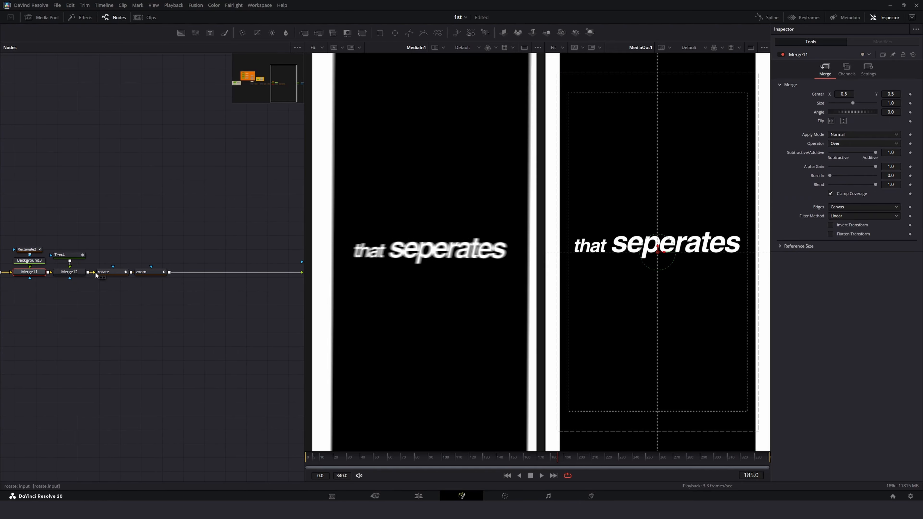
left_click_drag(492, 457, 580, 469)
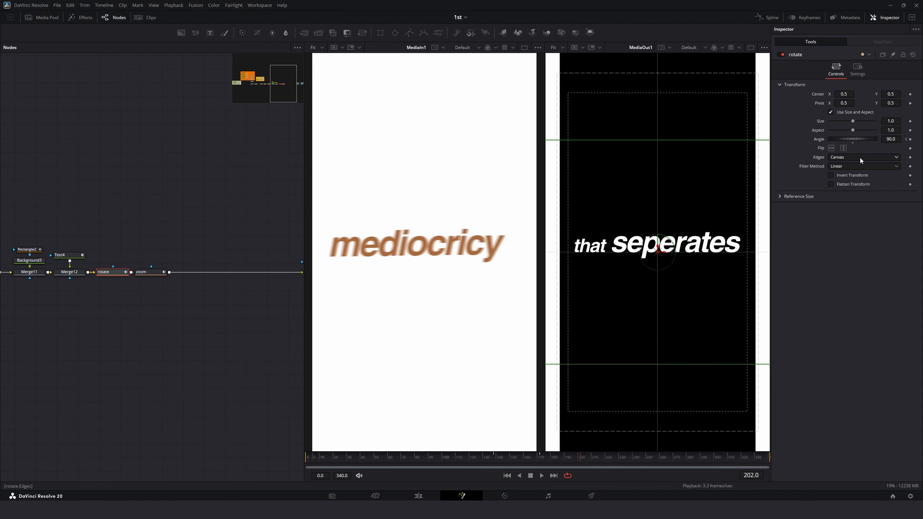
left_click(910, 95)
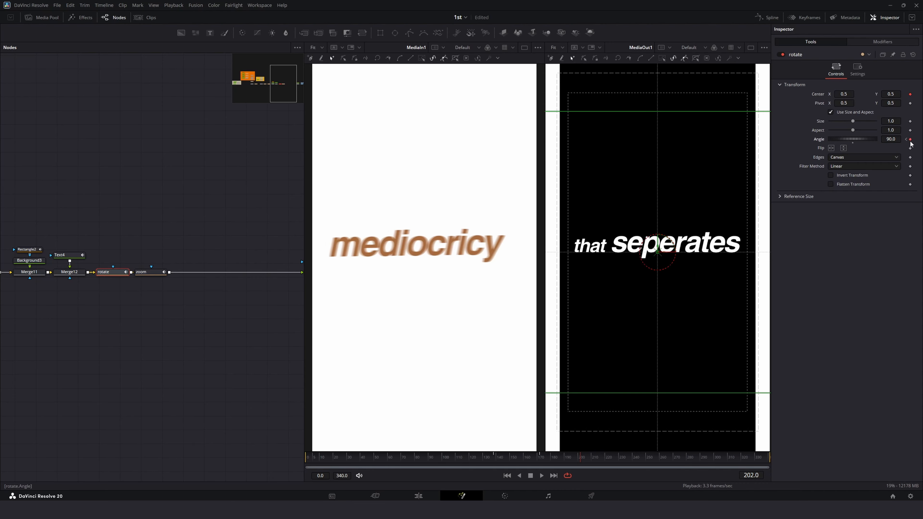
key("Left")
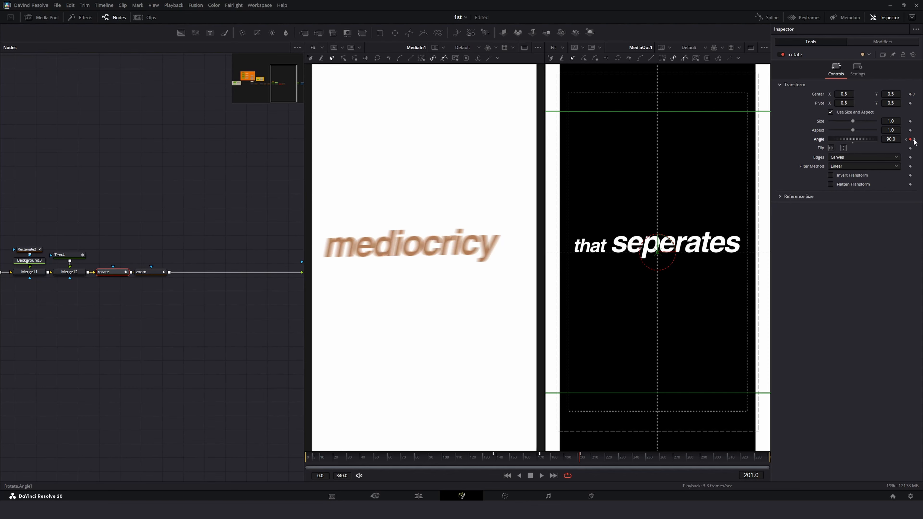
left_click(914, 140)
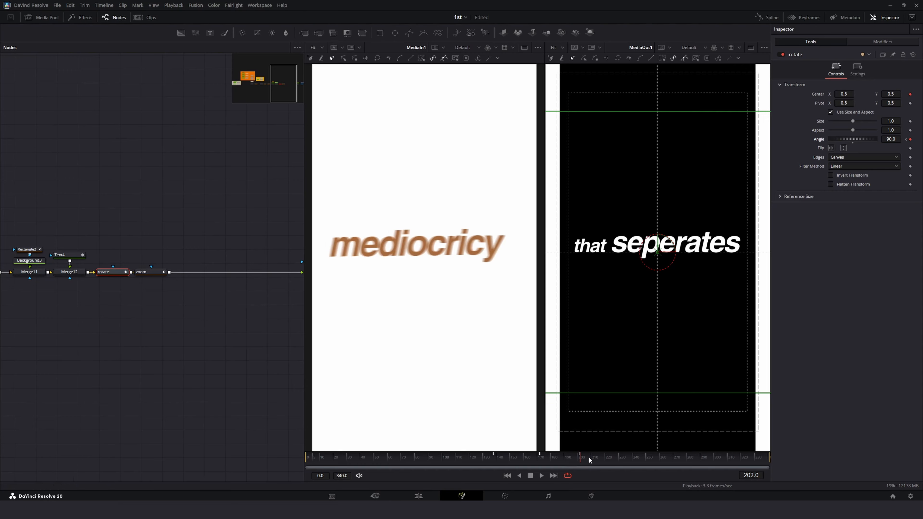
left_click_drag(581, 458, 556, 467)
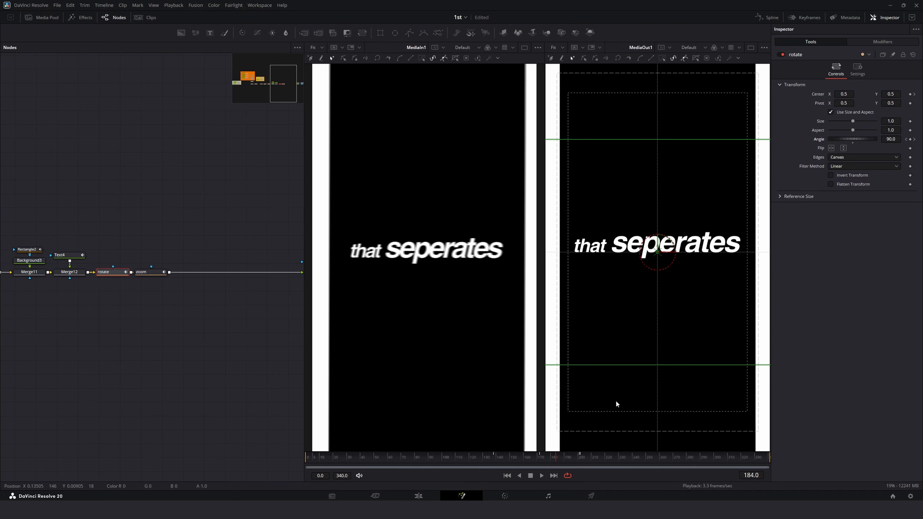
left_click(910, 140)
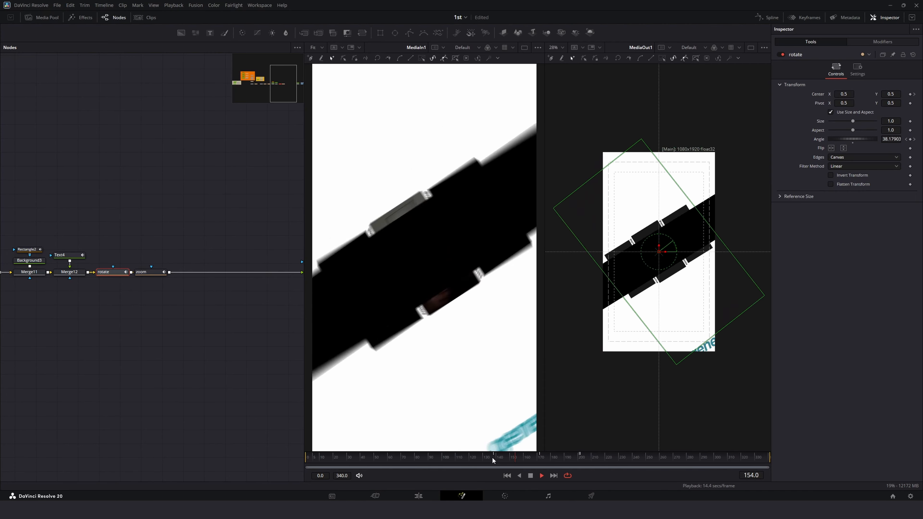
Step: Play back the animation and fit the output viewer to the window
key("space")
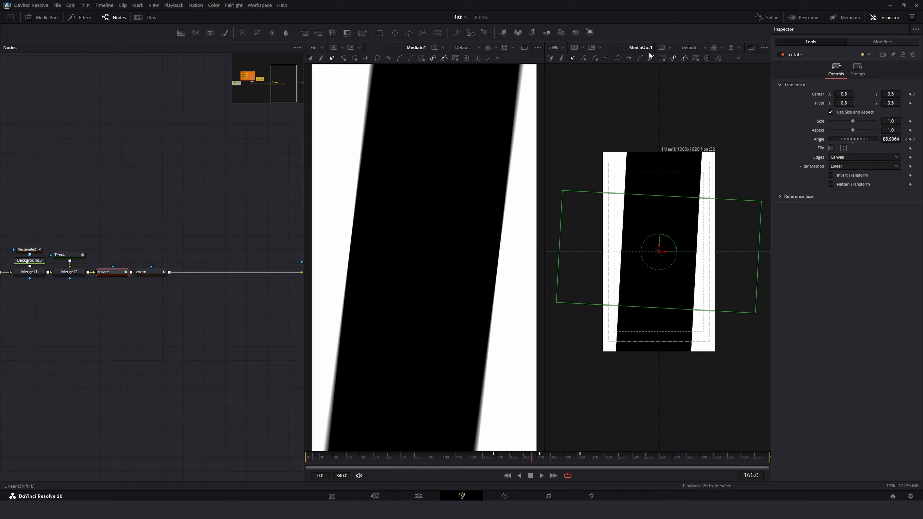
left_click(563, 50)
left_click(555, 61)
key("space")
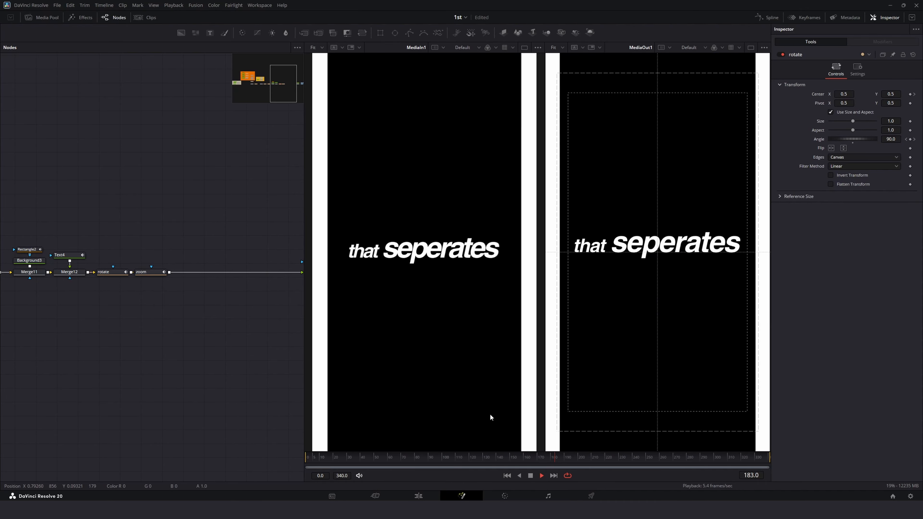
left_click_drag(555, 458, 493, 458)
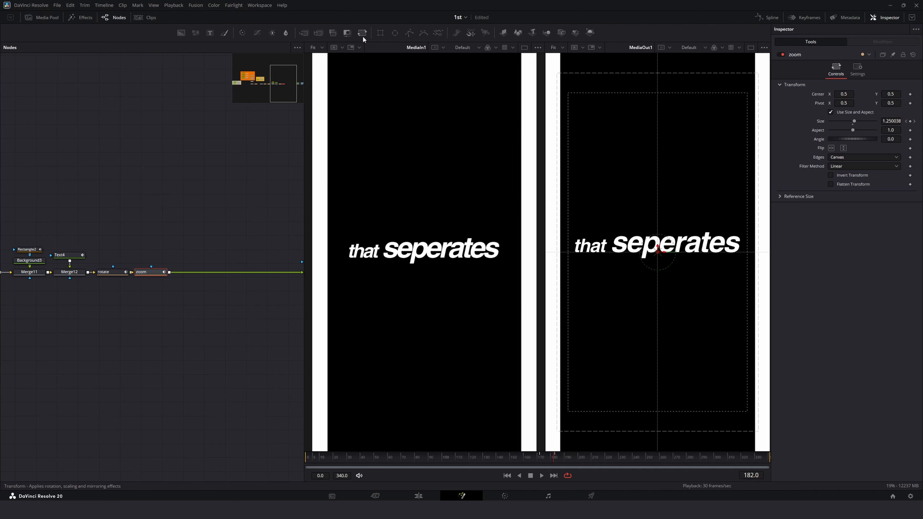
left_click(362, 34)
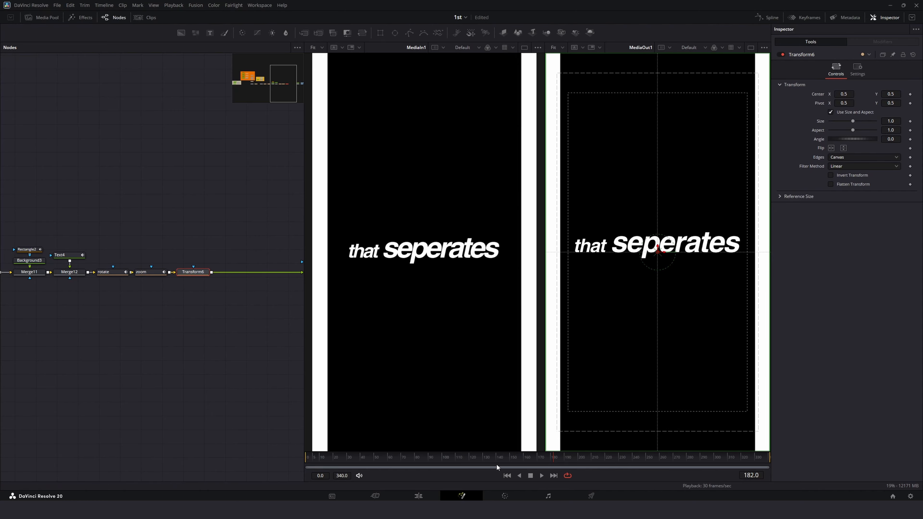
left_click_drag(495, 464, 534, 456)
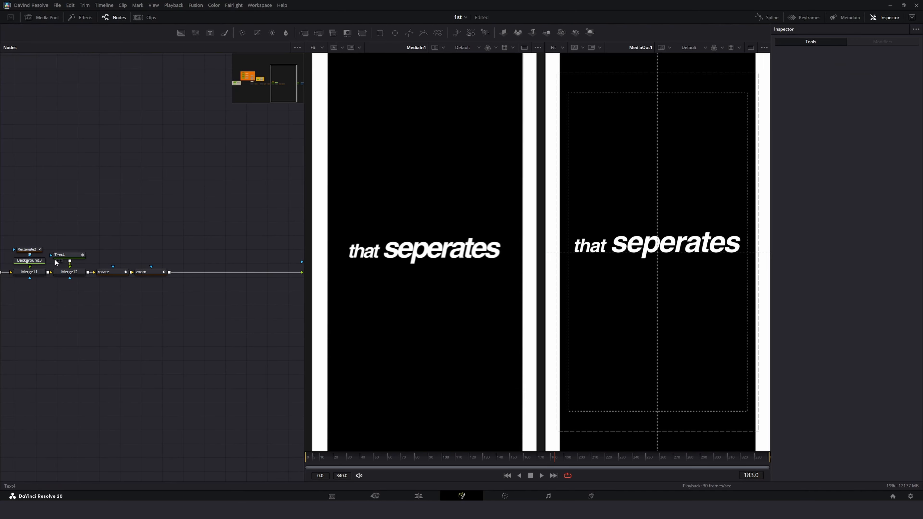
Step: Select the rotate node and step through its angle keyframes on the timeline
left_click(34, 261)
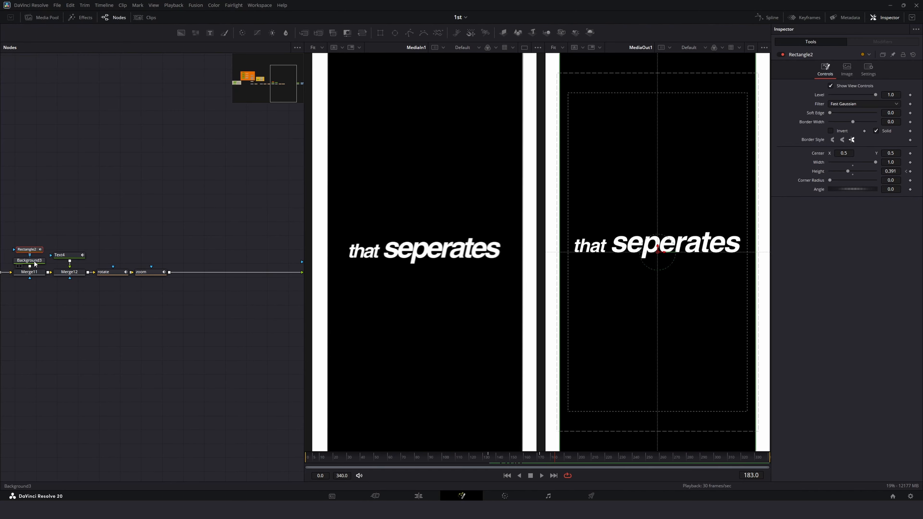
left_click(66, 256)
left_click(69, 272)
left_click(106, 273)
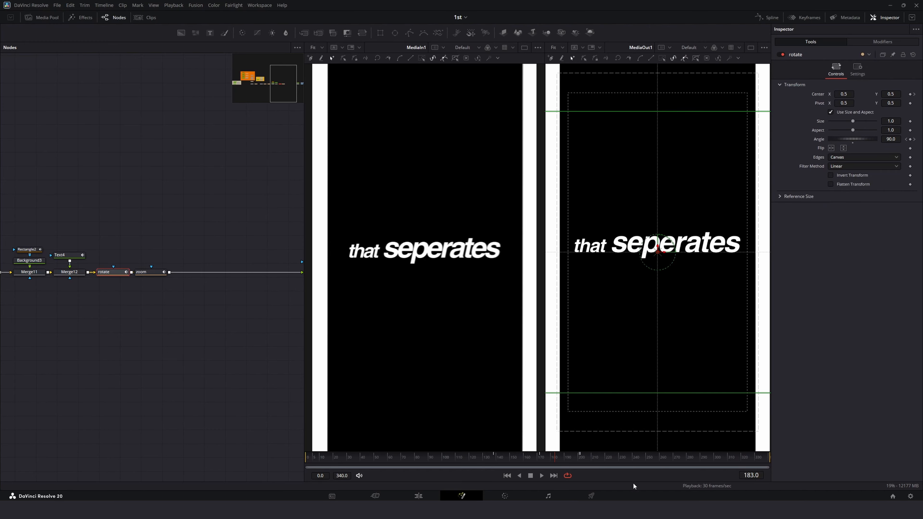
left_click_drag(558, 453, 541, 463)
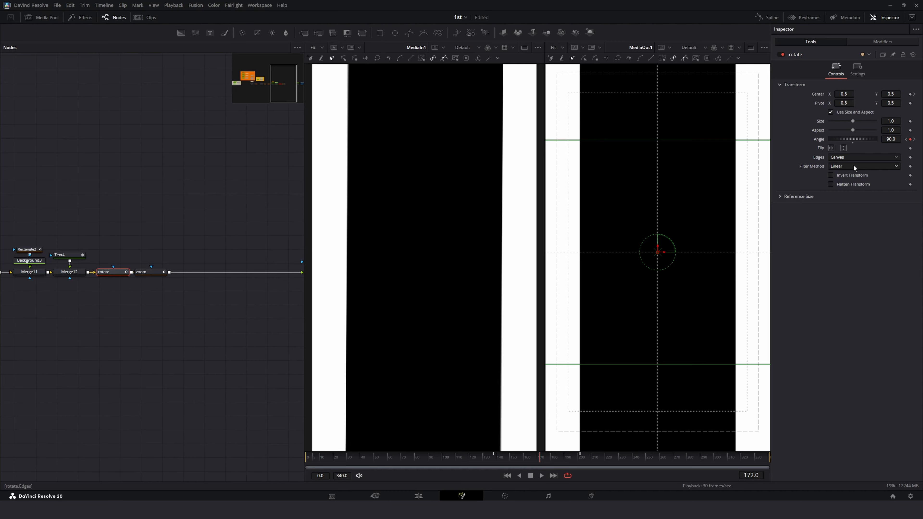
mouse_move(583, 460)
left_mouse_down()
mouse_move(561, 459)
mouse_move(580, 462)
left_mouse_up()
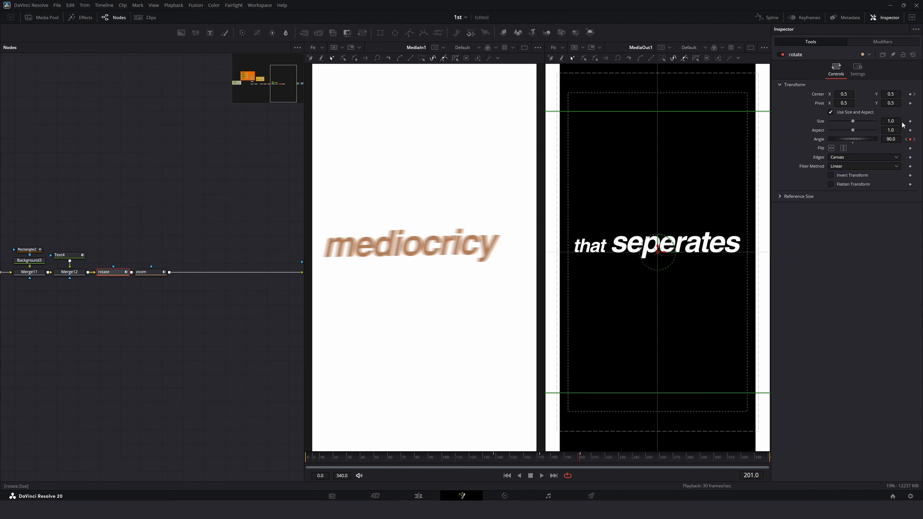
left_click(913, 140)
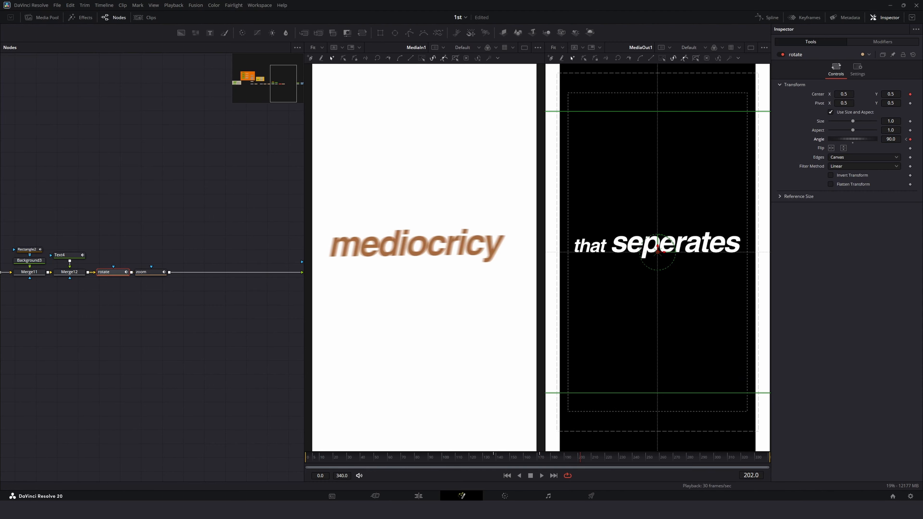
mouse_move(563, 459)
left_mouse_down()
mouse_move(530, 463)
mouse_move(579, 457)
left_mouse_up()
left_click_drag(843, 93, 876, 94)
key("ctrl+z")
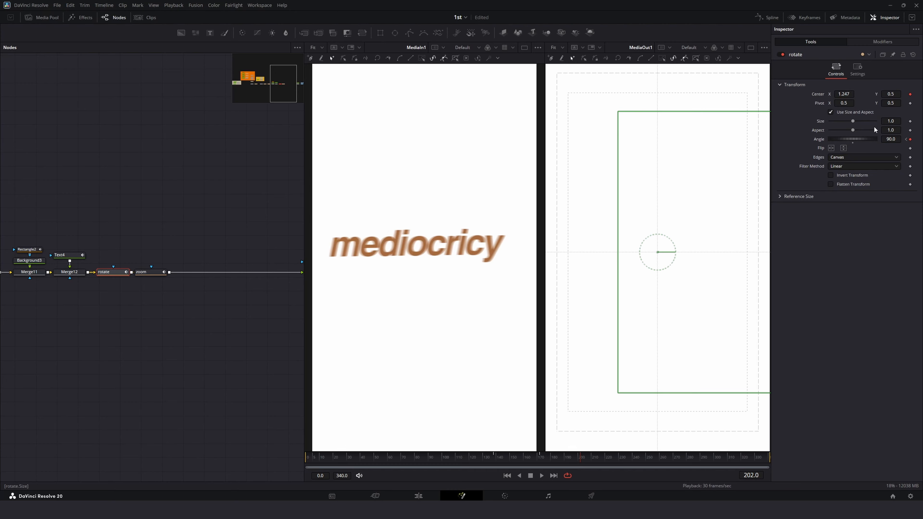
left_click_drag(890, 139, 875, 139)
mouse_move(891, 139)
left_mouse_down()
mouse_move(866, 139)
mouse_move(899, 139)
left_mouse_up()
Step: Scrub the rotation between frames 142 and 172 to review the angle keyframes
left_click_drag(546, 459, 540, 464)
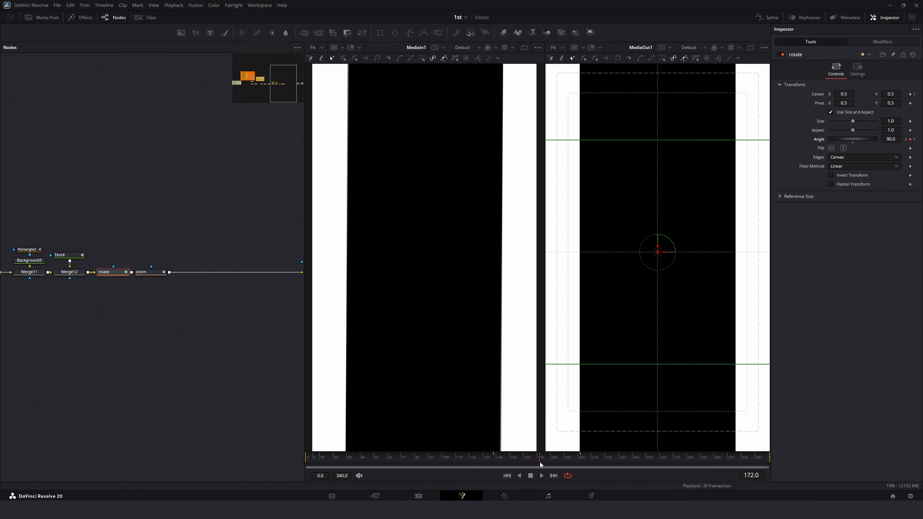
mouse_move(540, 463)
left_mouse_down()
mouse_move(552, 464)
mouse_move(539, 465)
left_mouse_up()
left_click(906, 140)
left_click(536, 458)
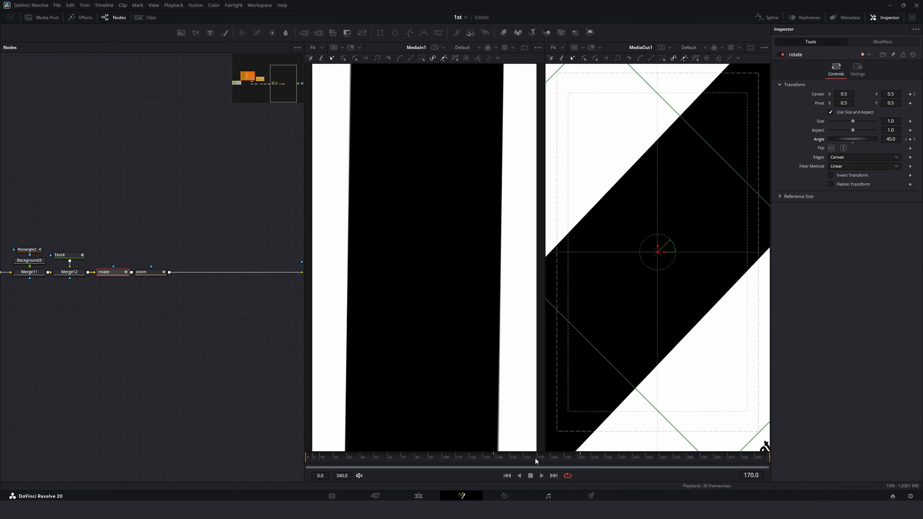
left_click_drag(534, 457, 495, 456)
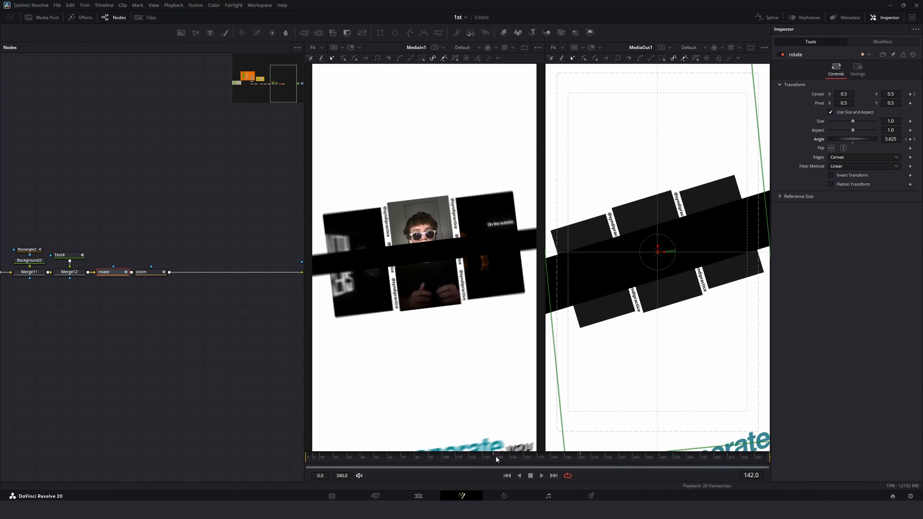
Step: Stop playback and, at frame 202, set the rotate node's Center X to about 1.256
key("space")
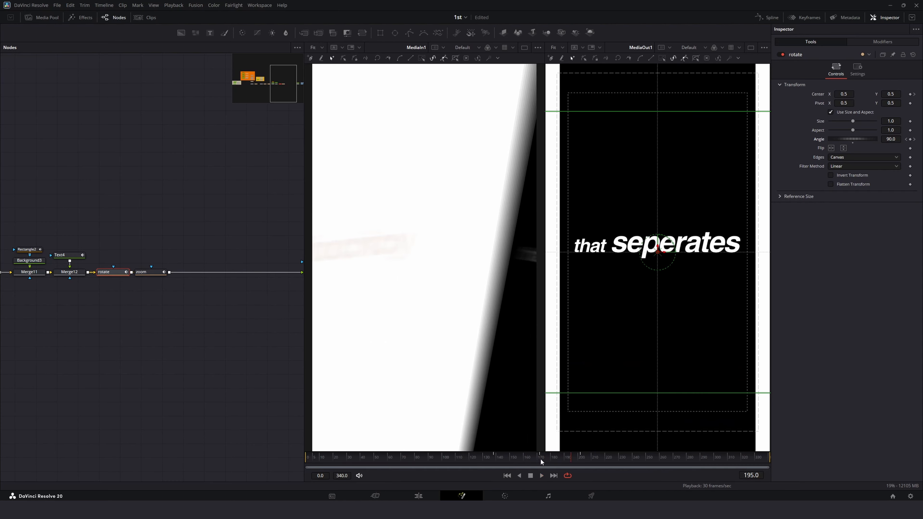
left_click(556, 458)
left_click_drag(556, 460, 580, 468)
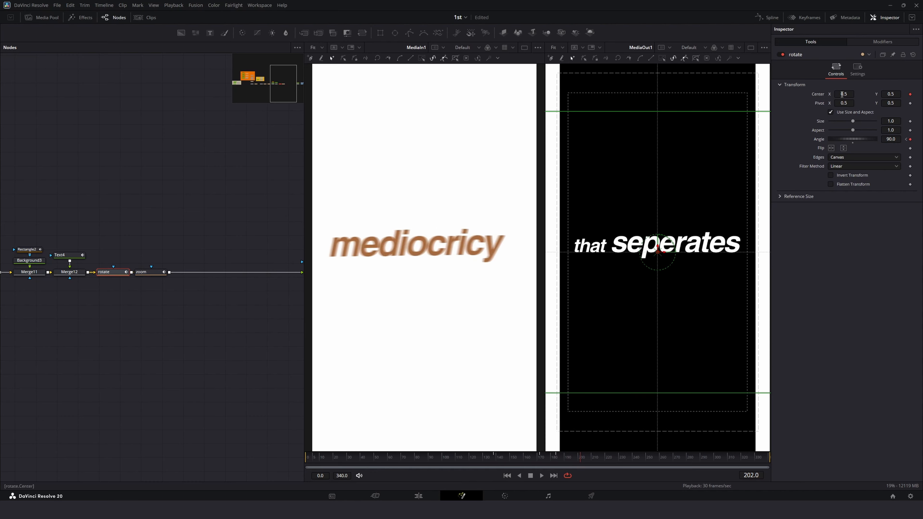
left_click_drag(842, 94, 898, 94)
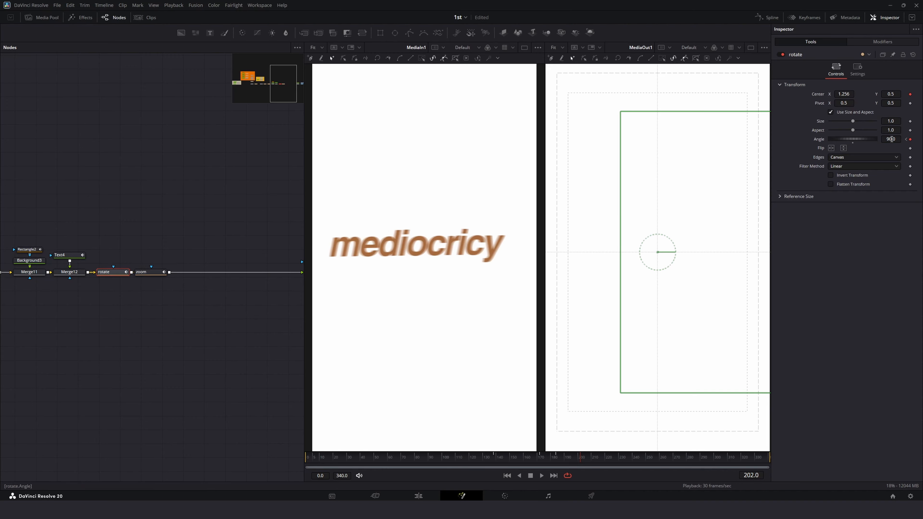
Step: Return to the frame 202 keyframe and set the rotate node's Center X to 1.252
left_click_drag(527, 457, 556, 461)
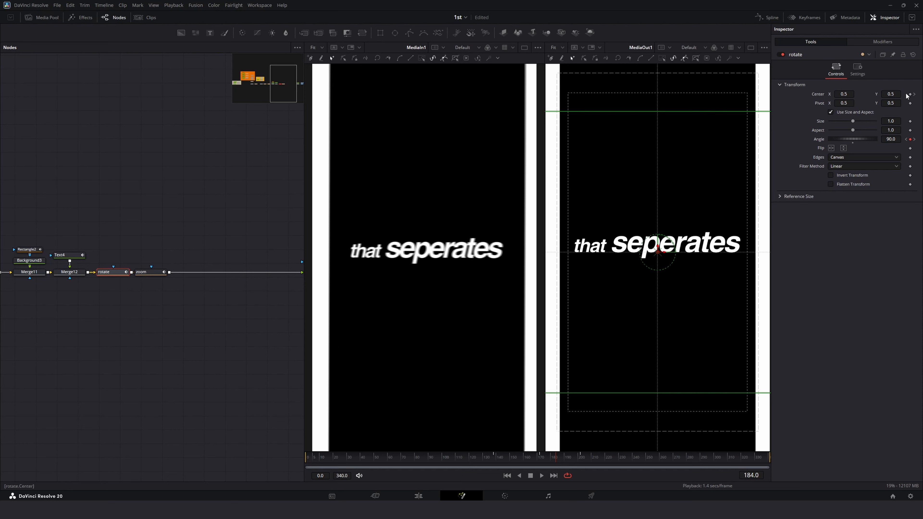
left_click(915, 96)
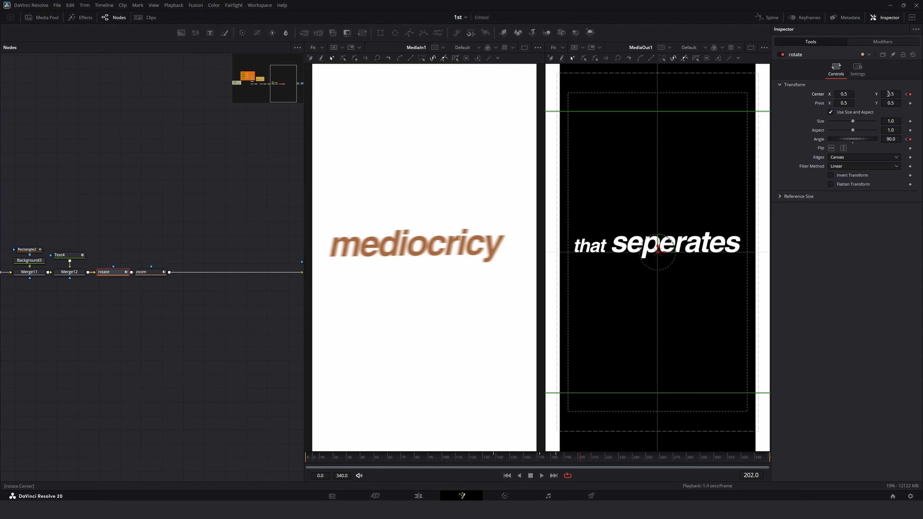
left_click_drag(842, 93, 919, 93)
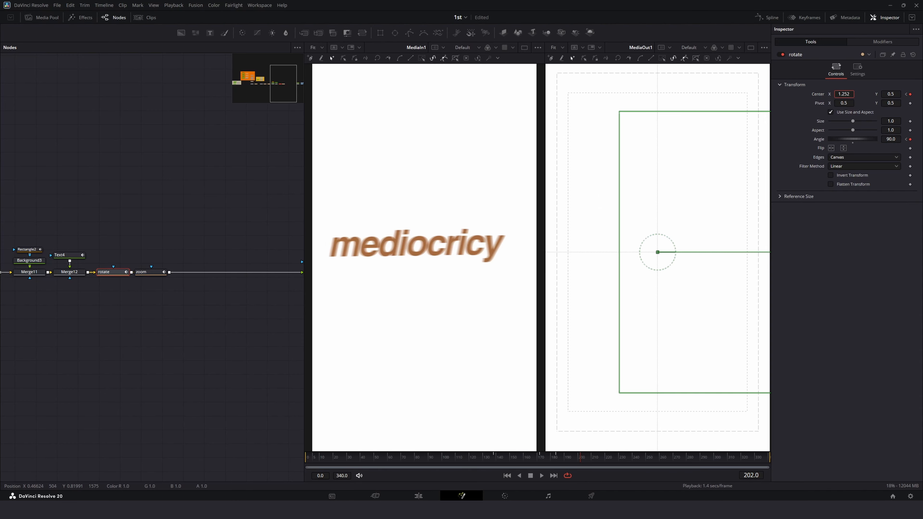
Step: Scrub and play the rotation around frames 178 to 184 to review it
mouse_move(551, 462)
left_mouse_down()
mouse_move(532, 460)
mouse_move(555, 462)
left_mouse_up()
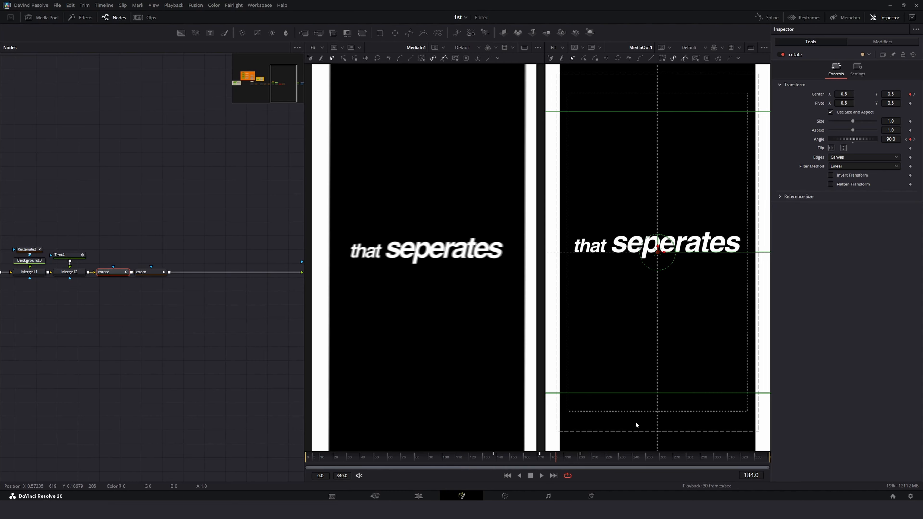
left_click_drag(557, 458, 494, 464)
key("space")
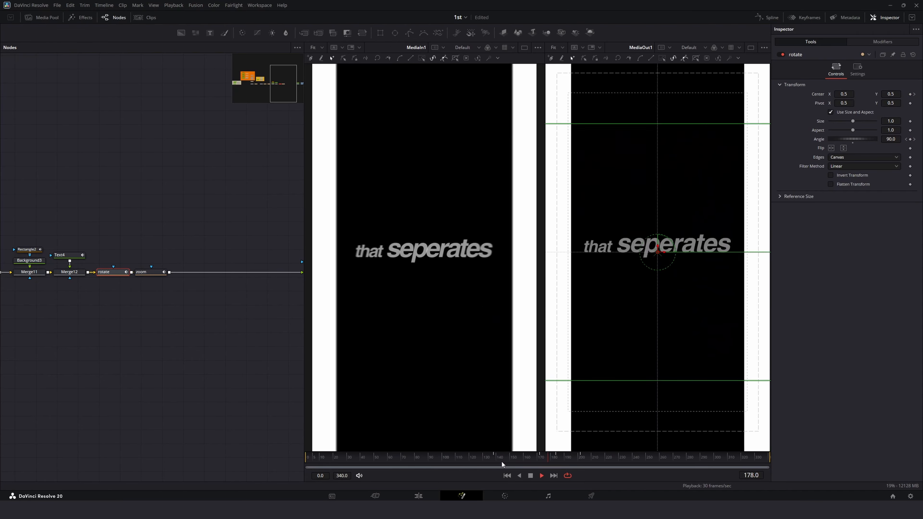
Step: At frame 202, set the rotate node's Angle to 64.4 and lower its Center Y
left_click_drag(542, 459, 582, 466)
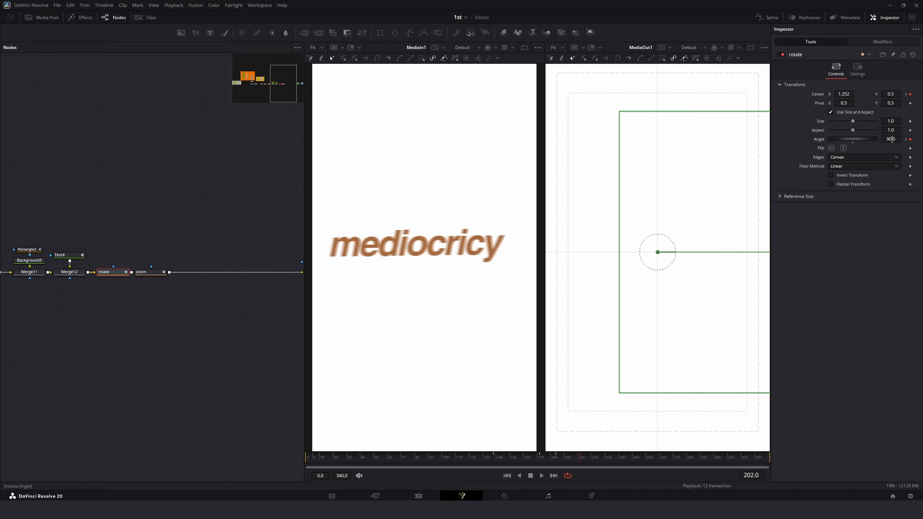
mouse_move(891, 139)
left_mouse_down()
mouse_move(871, 139)
mouse_move(892, 152)
left_mouse_up()
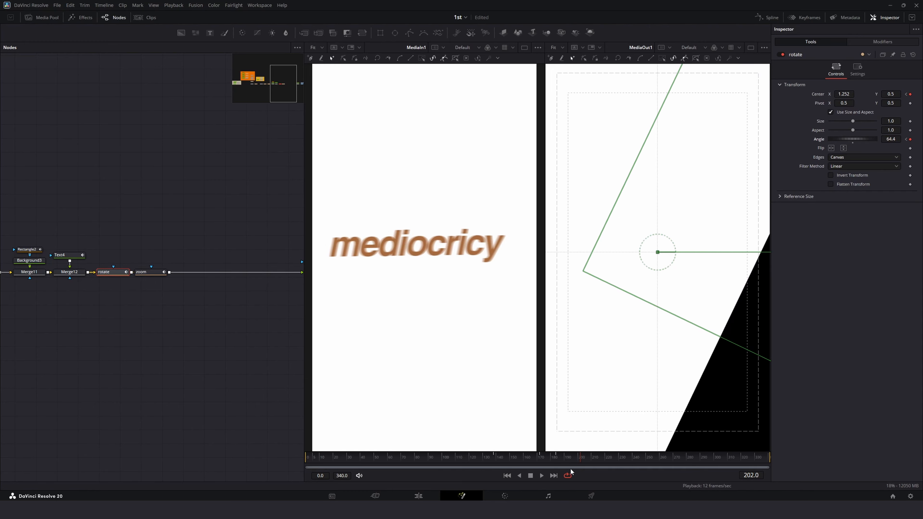
mouse_move(570, 468)
left_mouse_down()
mouse_move(557, 461)
mouse_move(581, 467)
left_mouse_up()
left_click_drag(894, 96, 891, 104)
Step: Try adjusting the rotate node's Pivot Y at frame 185, undoing each change
mouse_move(569, 454)
left_mouse_down()
mouse_move(540, 461)
mouse_move(559, 464)
left_mouse_up()
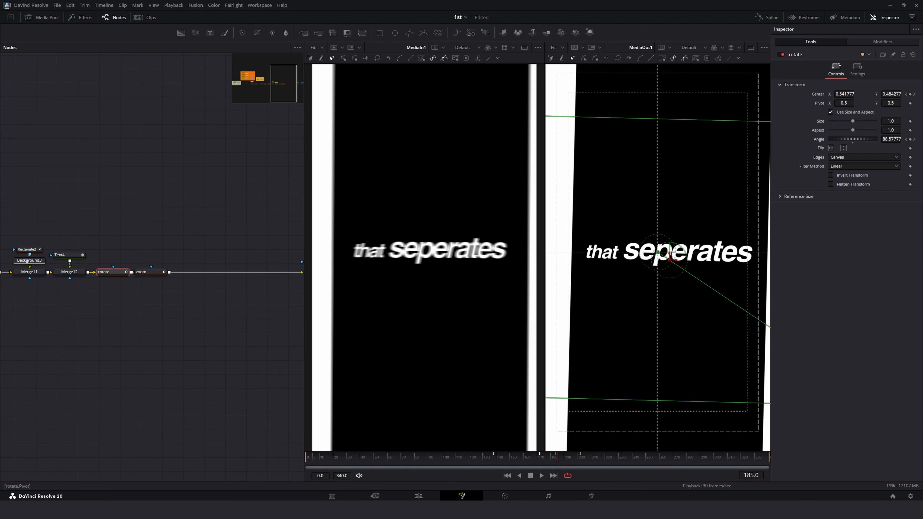
left_click_drag(890, 103, 886, 103)
key("ctrl+z")
left_click_drag(893, 102, 889, 102)
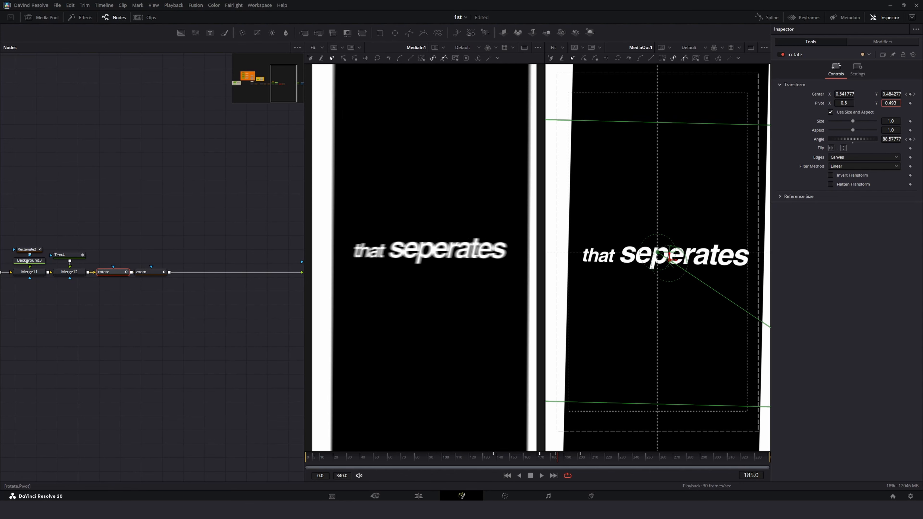
key("ctrl+z")
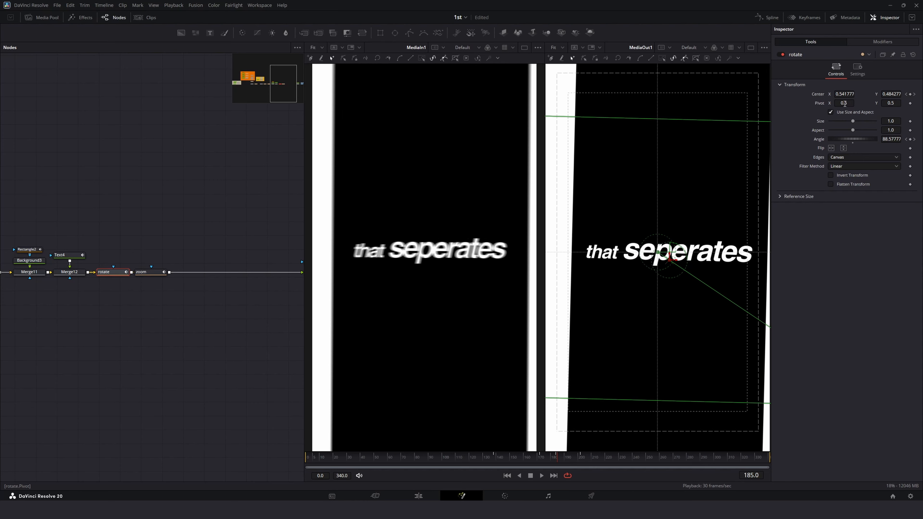
left_click_drag(901, 105, 886, 105)
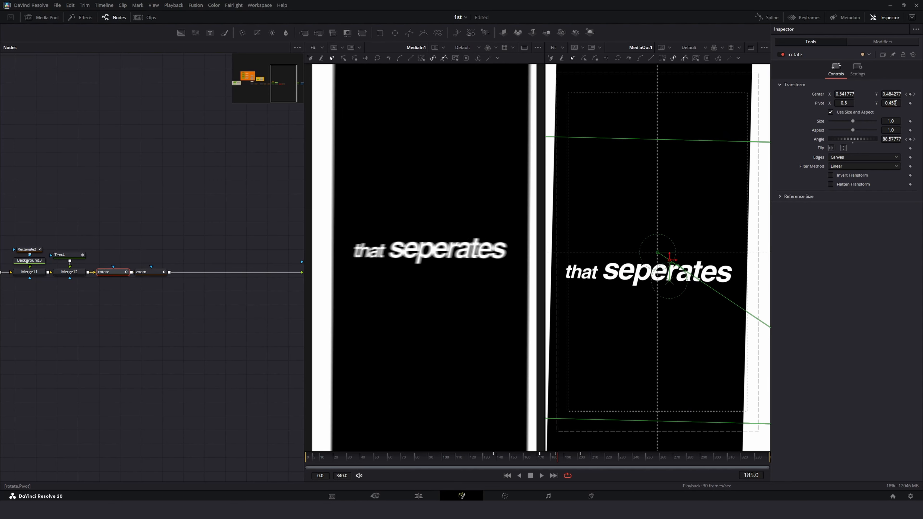
key("ctrl+z")
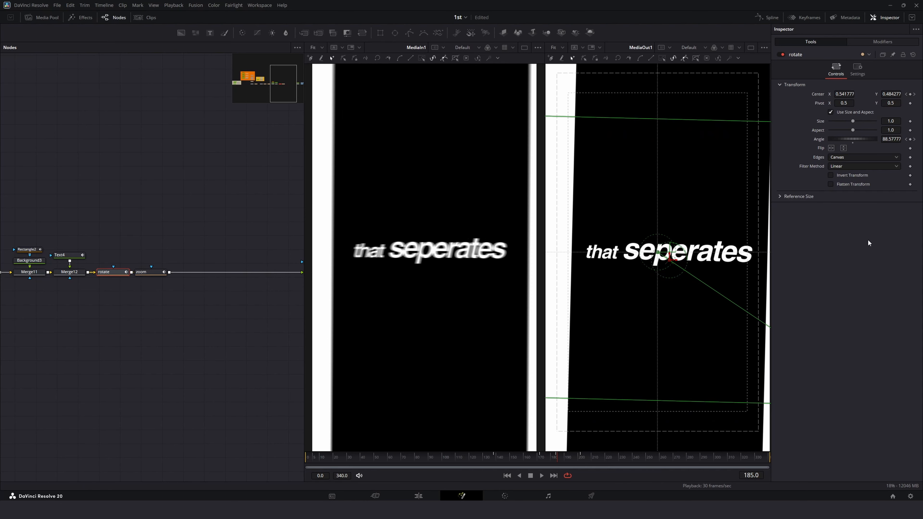
Step: Jump to the frame 202 keyframe and lower the rotate node's Center Y to 0.217
left_click(914, 140)
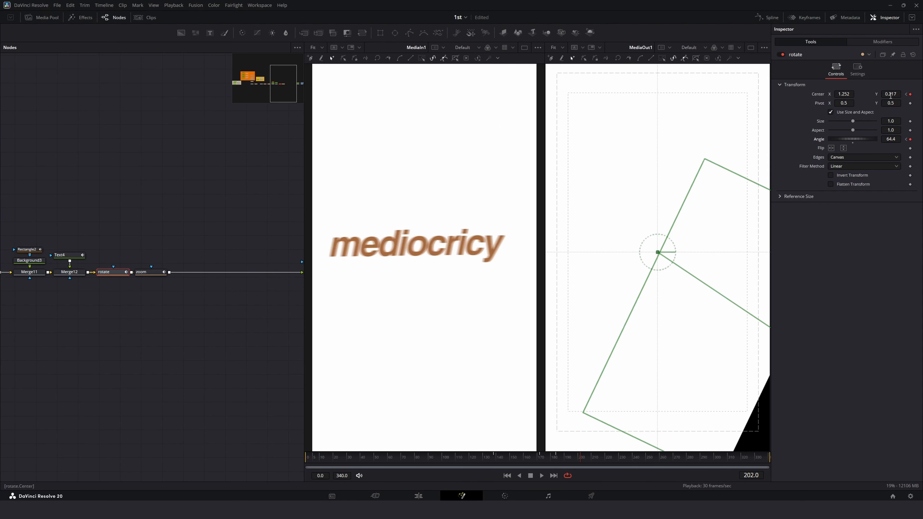
left_click_drag(890, 96, 868, 95)
Step: Play and scrub the rotation between frames 190 and 201 to review it
mouse_move(539, 457)
left_mouse_down()
mouse_move(584, 463)
mouse_move(535, 464)
left_mouse_up()
key("space")
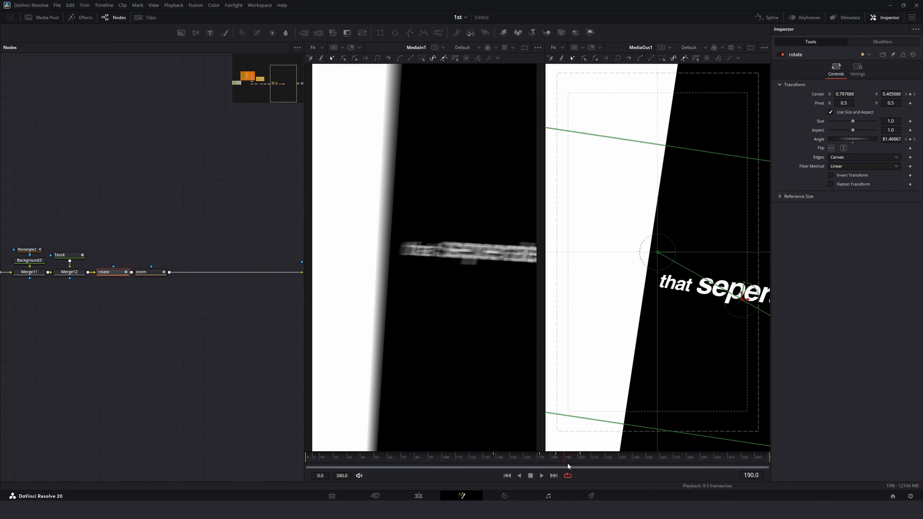
mouse_move(568, 465)
left_mouse_down()
mouse_move(546, 462)
mouse_move(579, 467)
left_mouse_up()
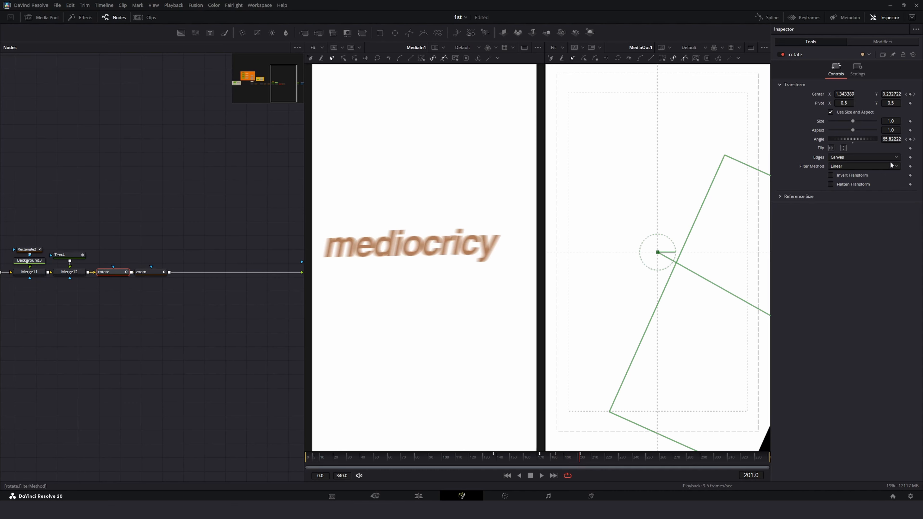
Step: At frame 202, set the rotate node's Angle to 61.2 and Center Y to 0.133
left_click(914, 140)
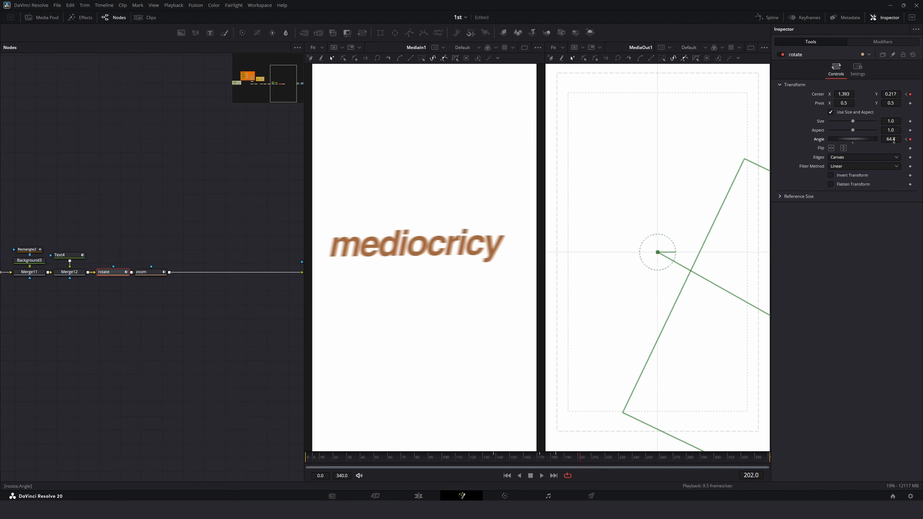
left_click_drag(893, 141, 882, 141)
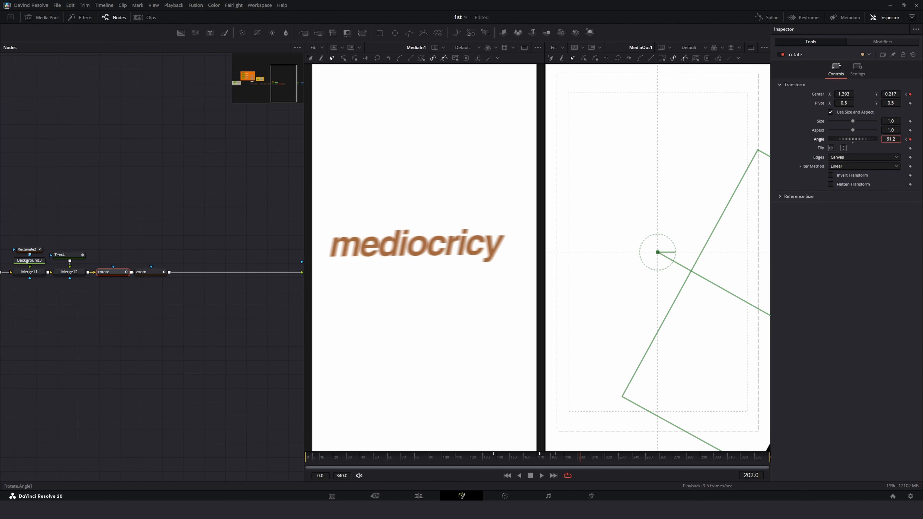
left_click_drag(890, 95, 846, 96)
Step: Raise the rotate node's Center Y at frame 202 and scrub back to frame 193 to check it
left_click_drag(522, 458, 580, 460)
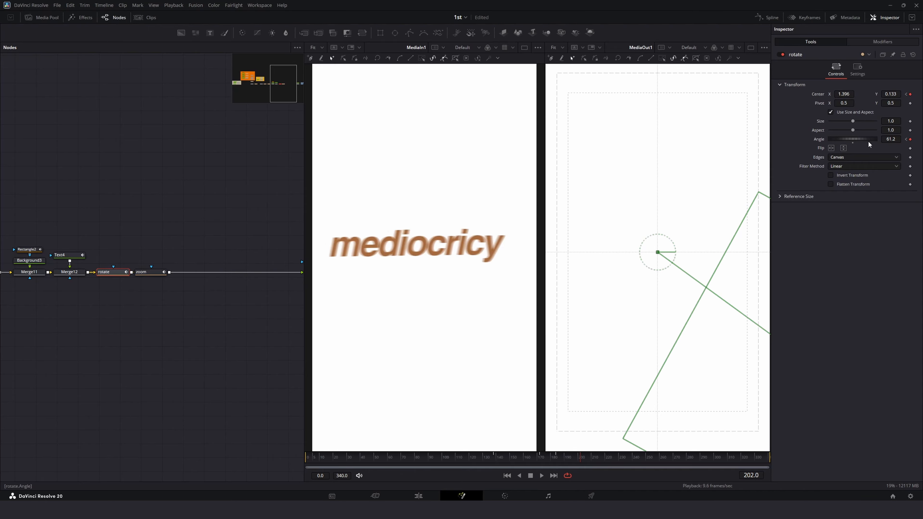
left_click_drag(891, 95, 918, 95)
mouse_move(555, 466)
left_mouse_down()
mouse_move(540, 458)
mouse_move(569, 461)
left_mouse_up()
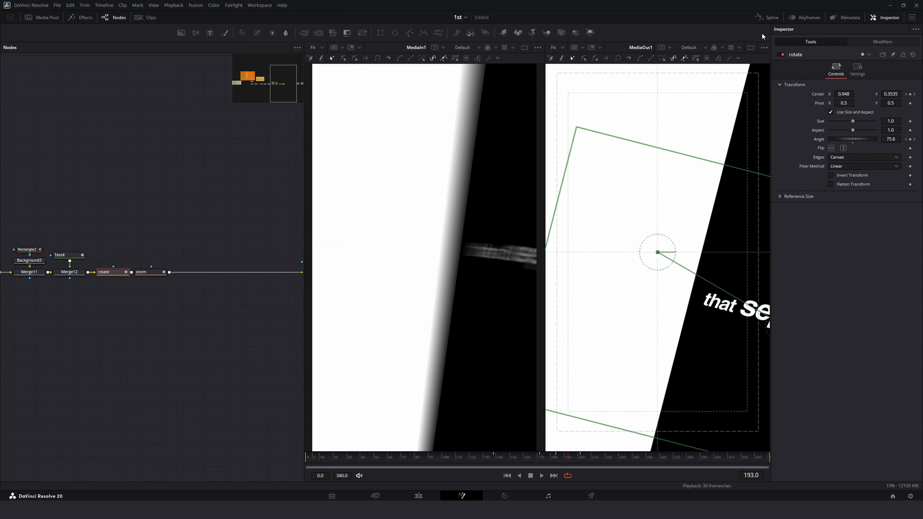
Step: Open the Spline editor and select the end keyframe of the Center displacement curve
left_click(766, 18)
left_click(738, 382)
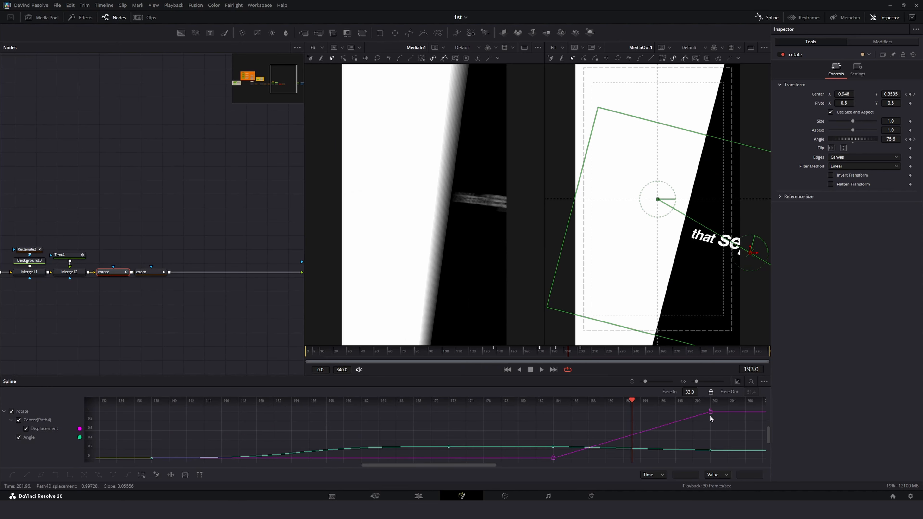
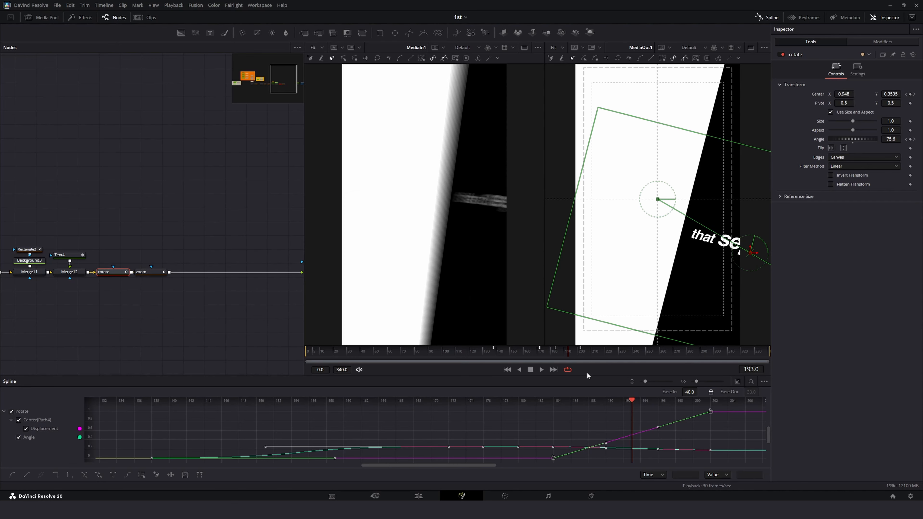
Step: Enlarge the Spline editor, select the rotate node's keyframes and smooth them
left_click_drag(586, 376, 599, 282)
left_click(711, 343)
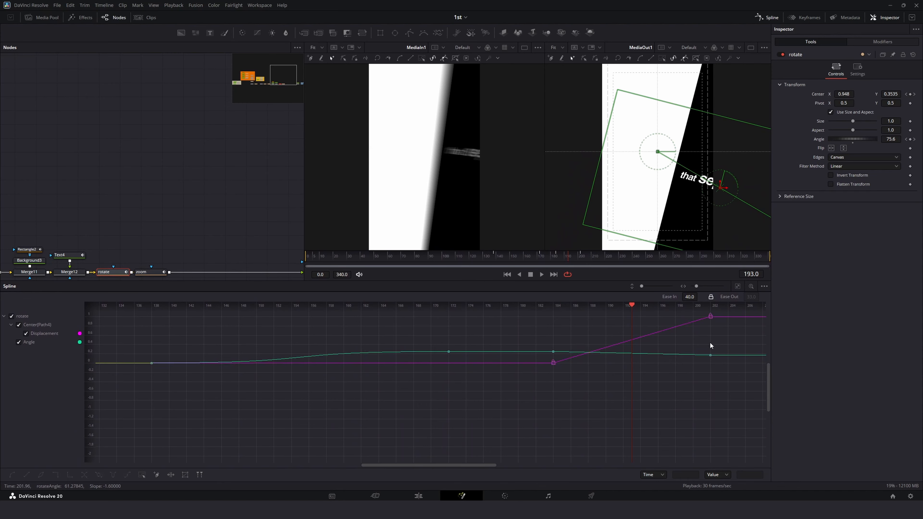
left_click(737, 287)
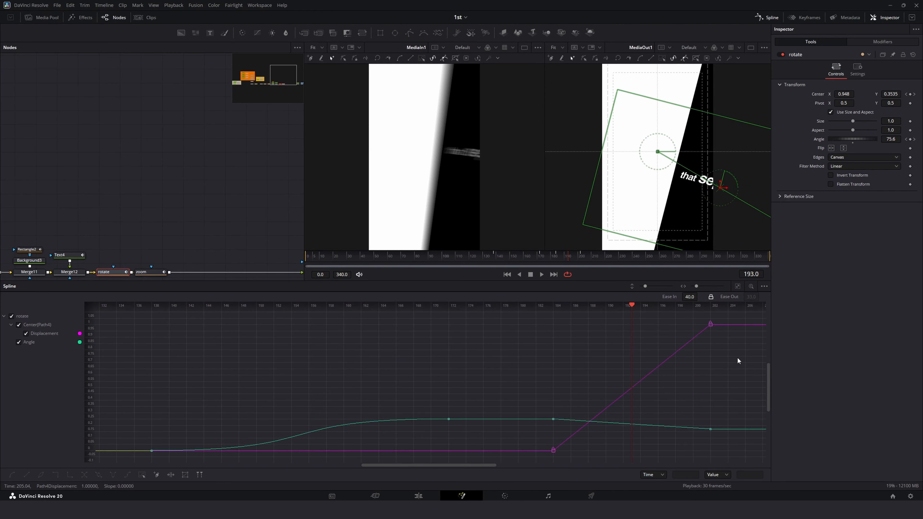
left_click_drag(666, 432, 549, 475)
key("s")
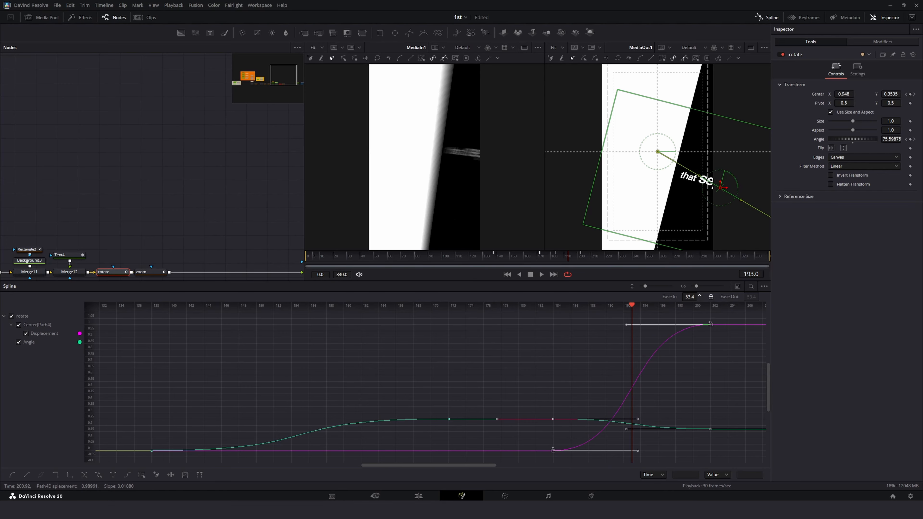
Step: Play the smoothed rotation around frames 184 to 195 to review it
left_click(539, 258)
key("space")
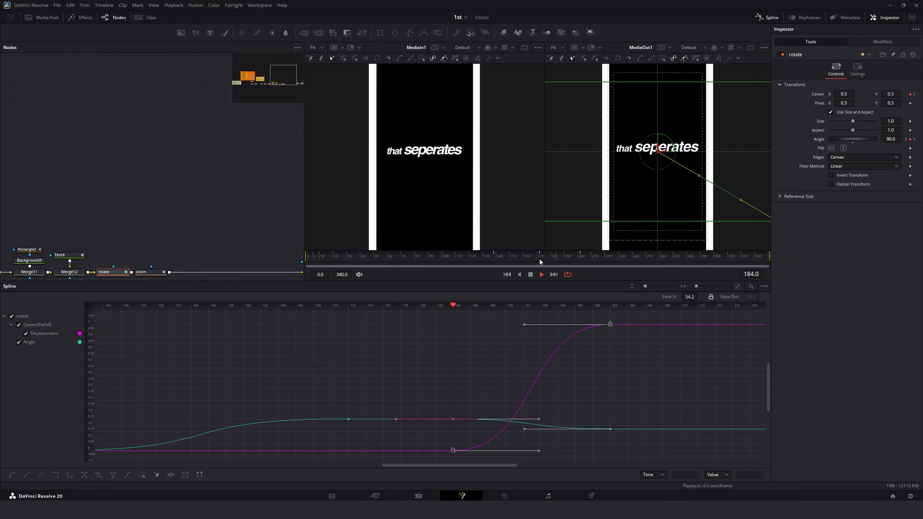
left_click(540, 259)
key("space")
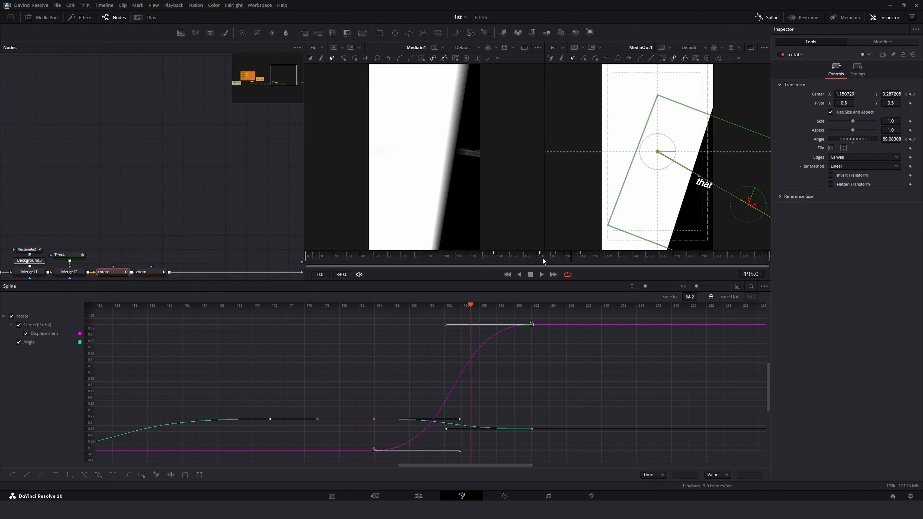
left_click(548, 258)
key("space")
Step: Lower the selected keyframes' Ease In to about 45 and replay the rotation
key("space")
left_click_drag(685, 296, 674, 296)
left_click(551, 259)
key("space")
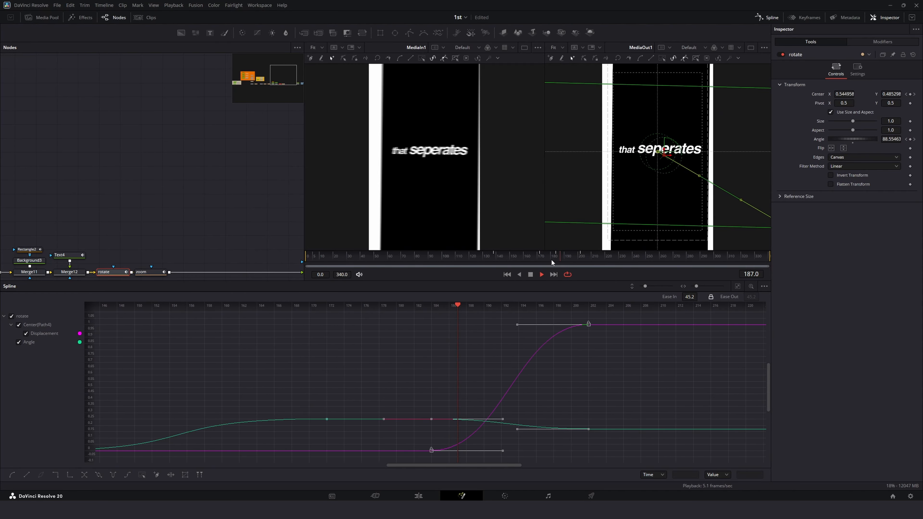
left_click(551, 259)
key("space")
key("space")
Step: Raise the Ease In to about 57 and play the rotation from frame 196
left_click_drag(569, 257, 573, 257)
left_click_drag(689, 296, 699, 295)
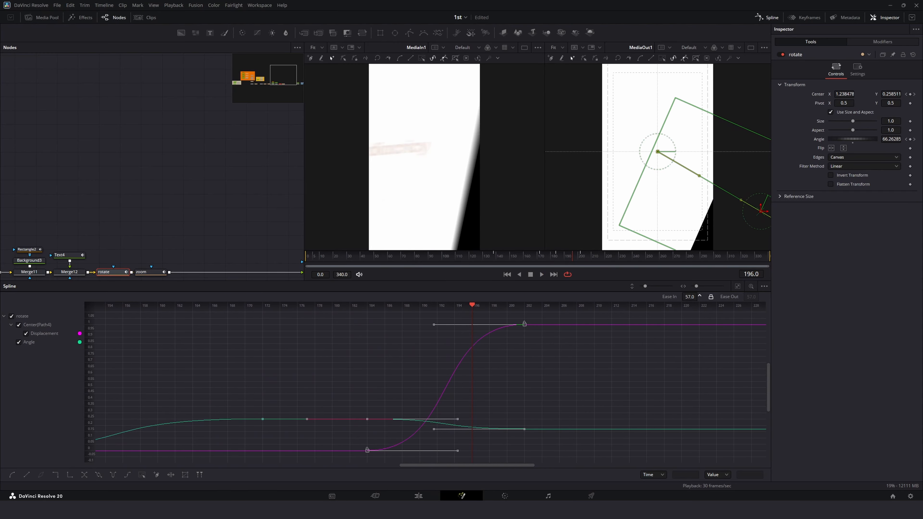
left_click(525, 257)
key("space")
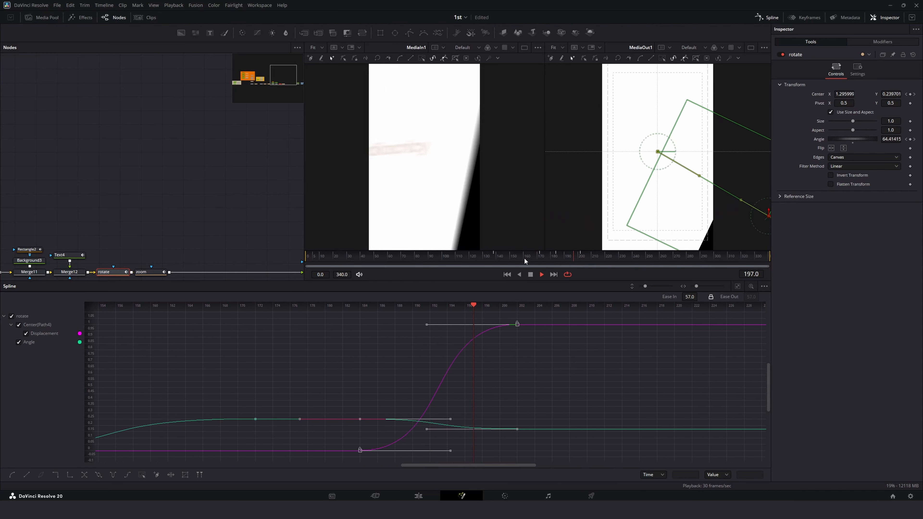
Step: Scrub and play the rotation between frames 183 and 205 to review the easing
left_click(525, 257)
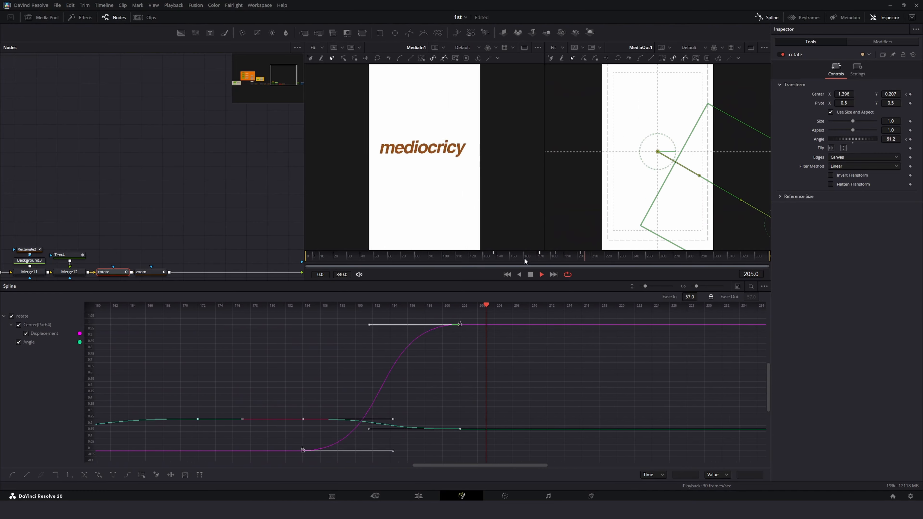
left_click_drag(525, 258, 555, 260)
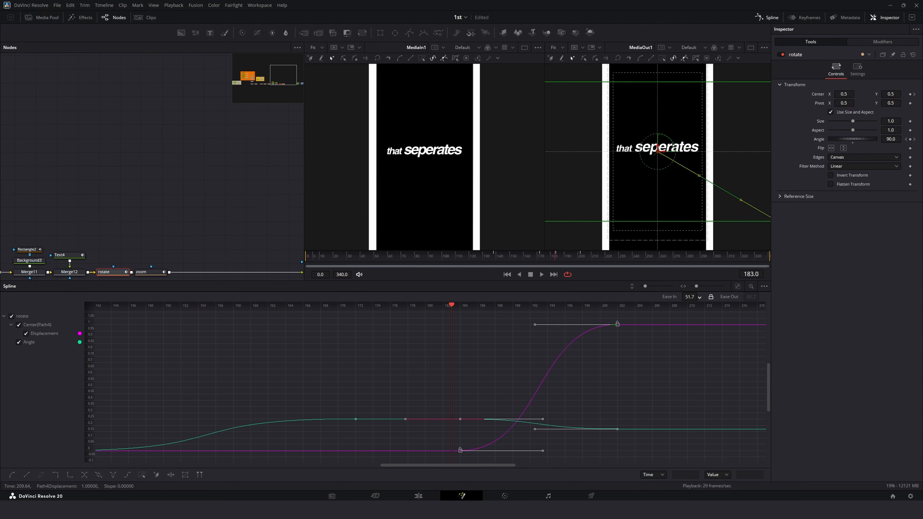
left_click_drag(555, 260, 543, 259)
key("space")
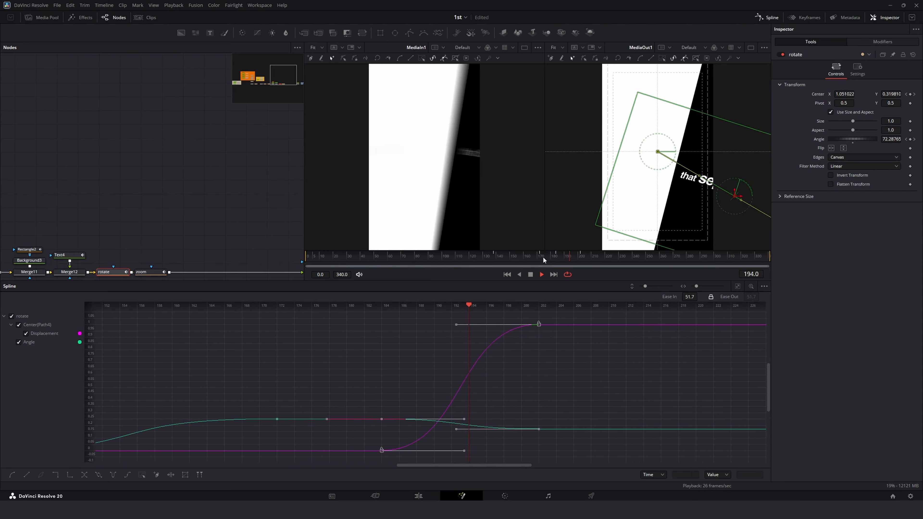
key("space")
Step: Close the Spline editor and play the animation between frames 159 and 213 to review it
left_click(766, 17)
left_click(279, 320)
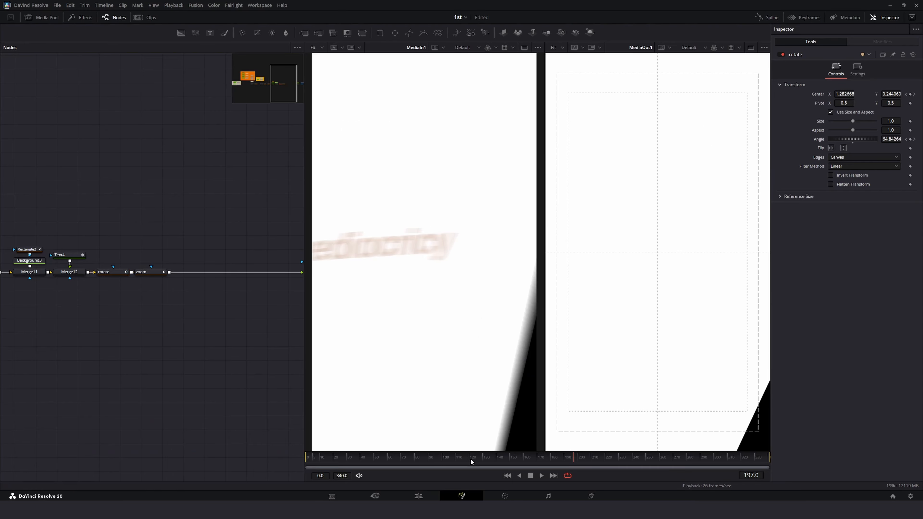
left_click_drag(470, 458, 92, 439)
key("space")
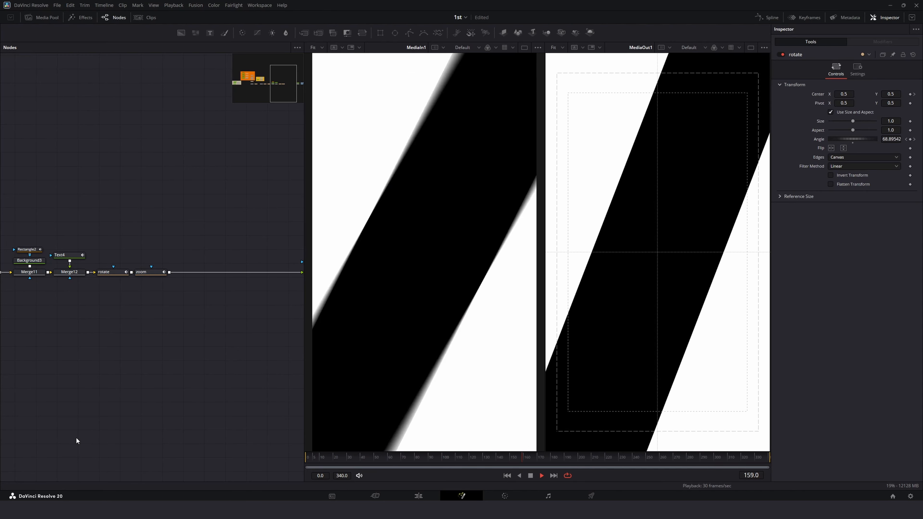
key("space")
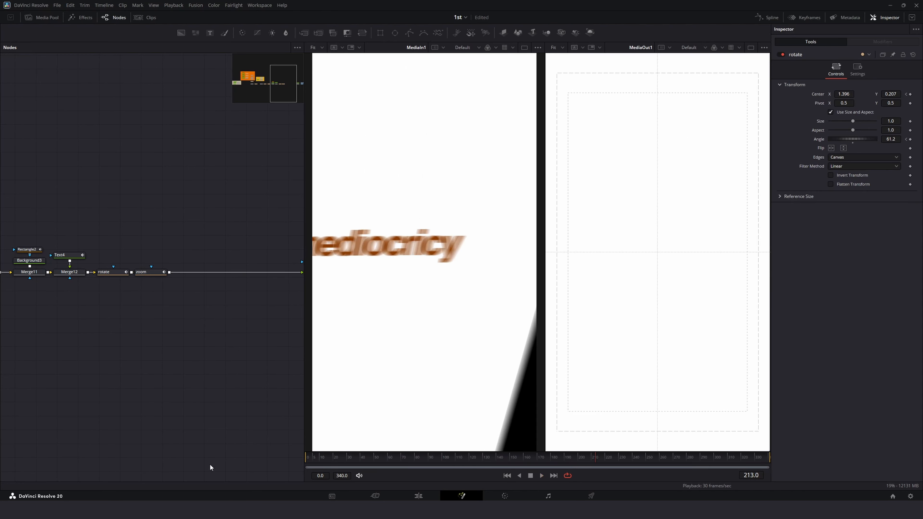
left_click_drag(551, 460, 586, 460)
key("space")
key("space")
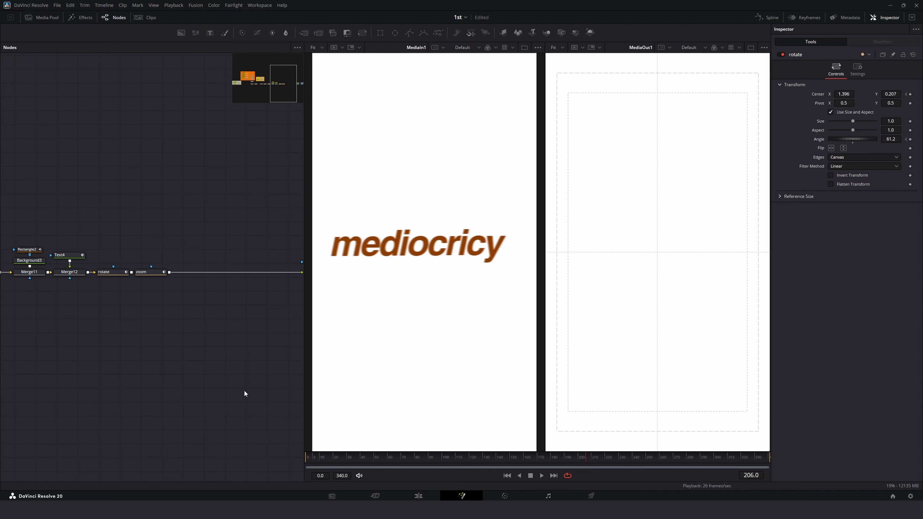
Step: Insert a Merge node after the zoom node, discarding the extra Text node added first
left_click_drag(210, 33, 213, 219)
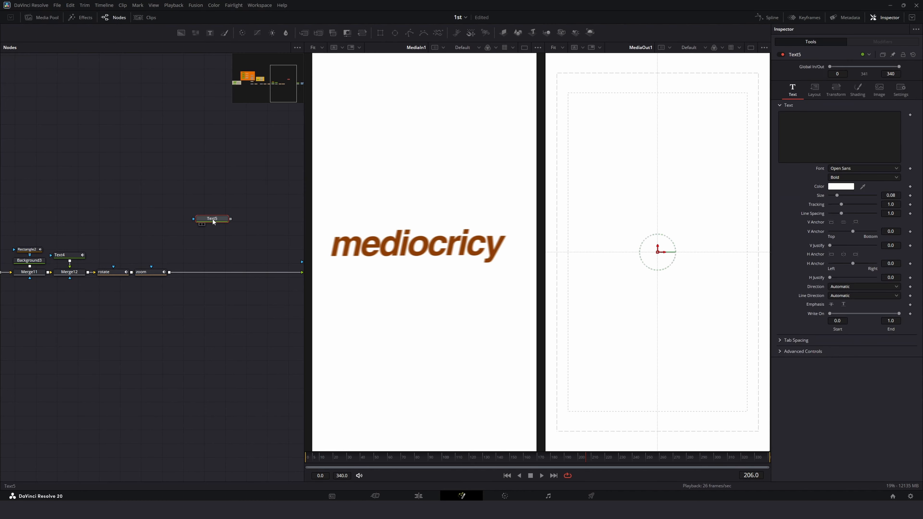
left_click_drag(300, 31, 278, 163)
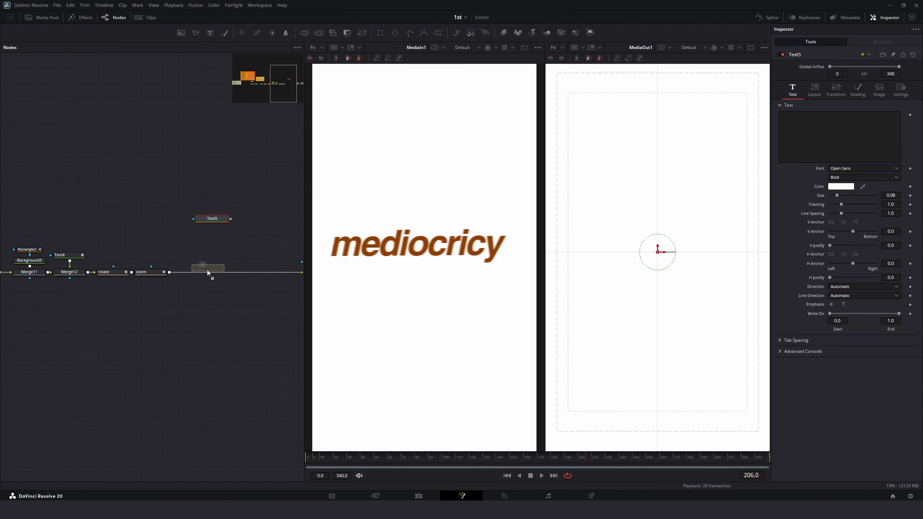
left_click_drag(207, 270, 195, 256)
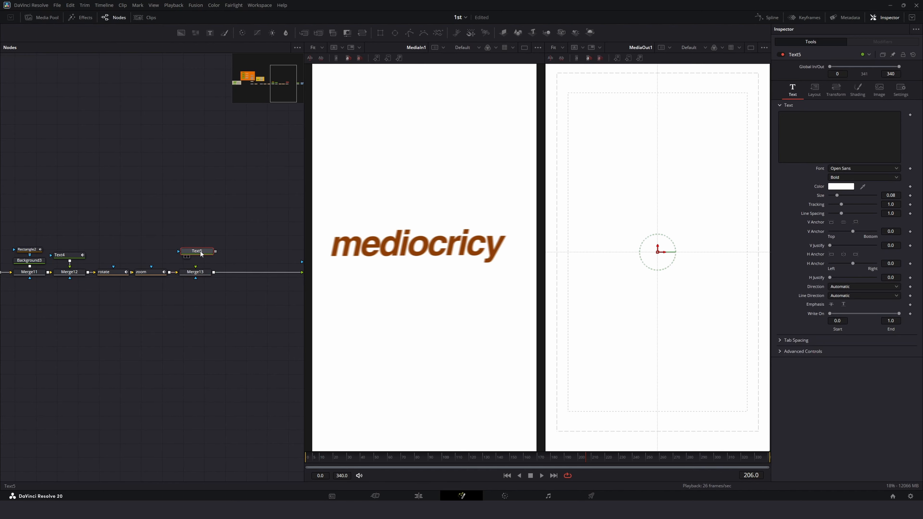
key("Delete")
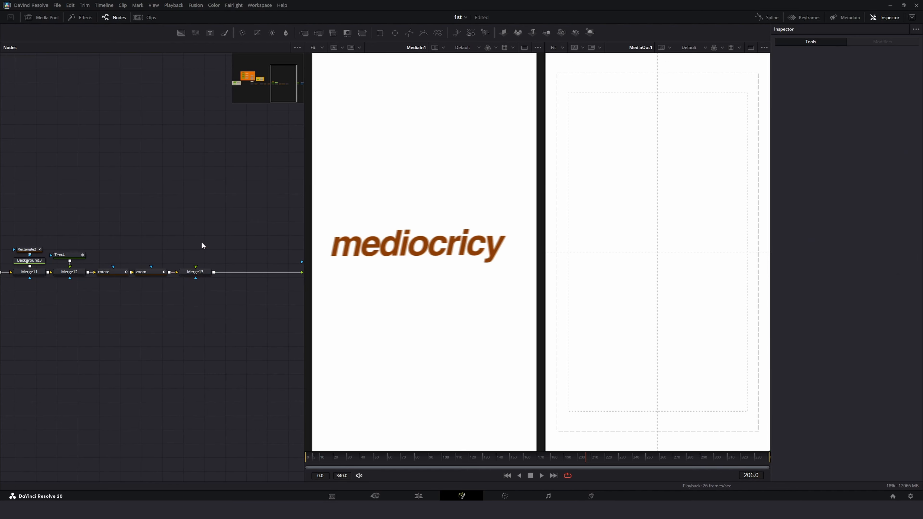
Step: Copy the Text4 node and connect the pasted copy to the new Merge node's foreground
left_click(61, 254)
key("ctrl+c")
key("ctrl+v")
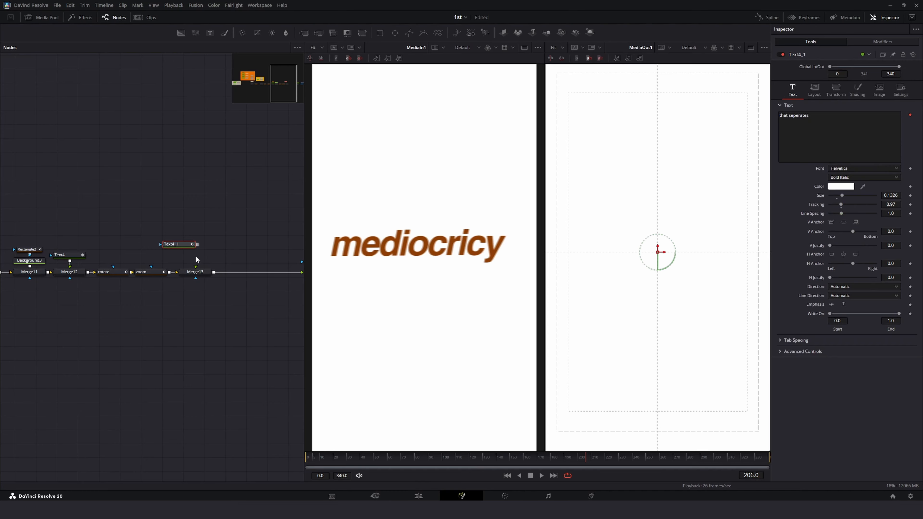
left_click_drag(183, 247, 206, 257)
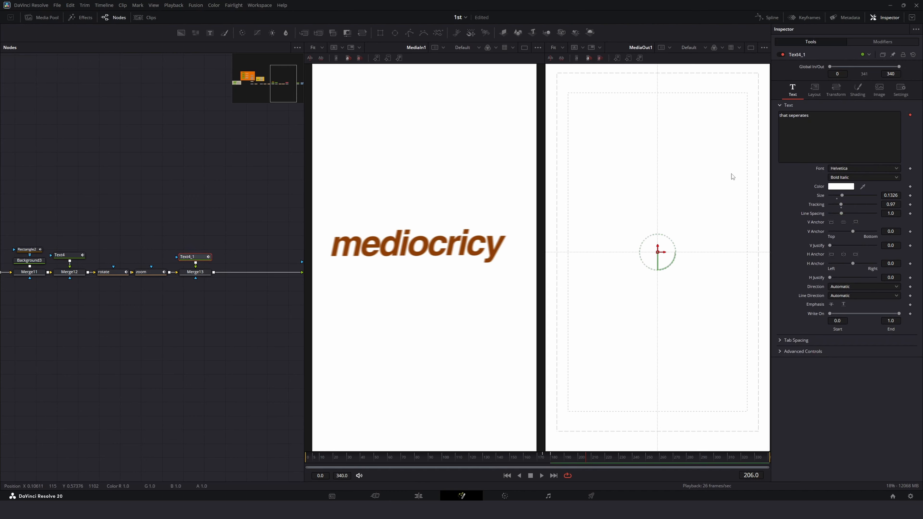
Step: Reset the copied text node to its defaults and enter the text mediocrity
left_click(663, 120)
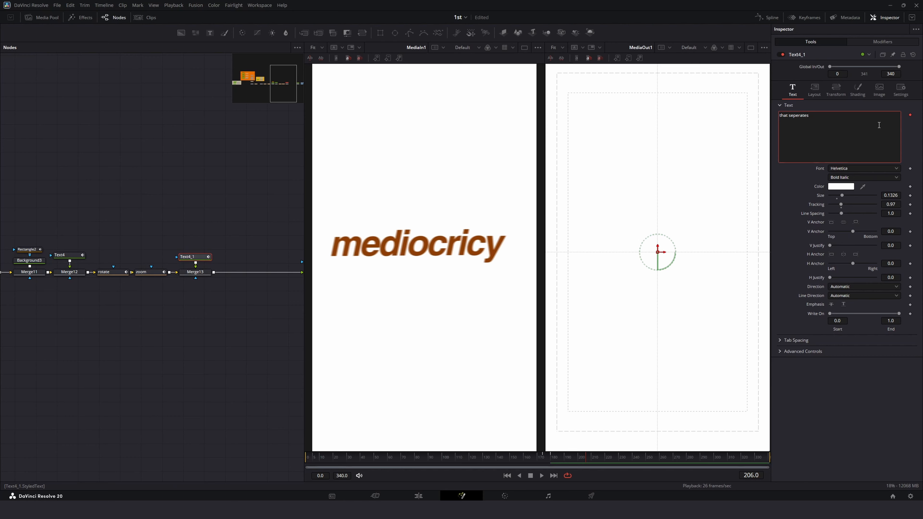
right_click(893, 123)
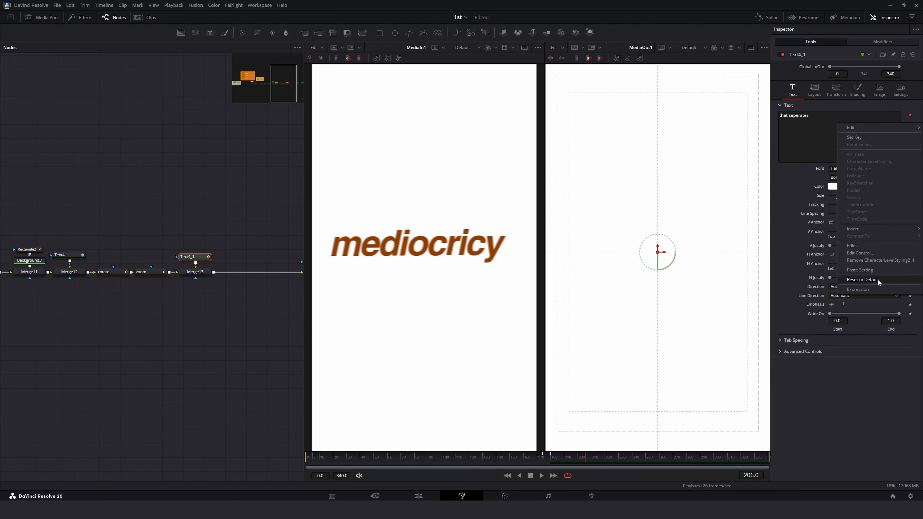
left_click(862, 279)
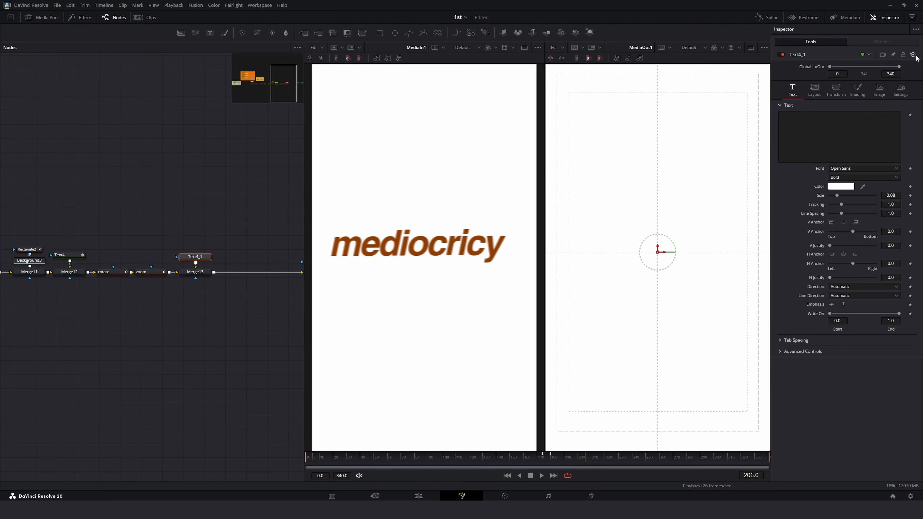
type("m")
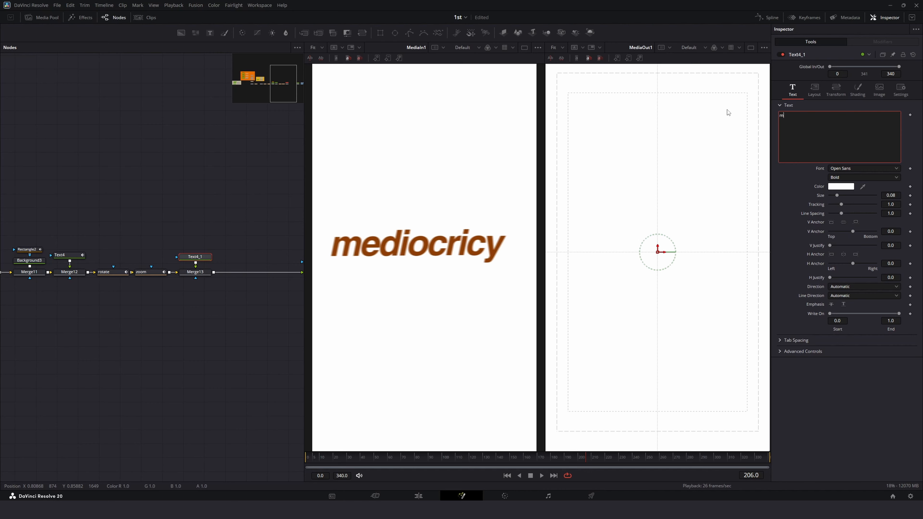
type("ediocrity")
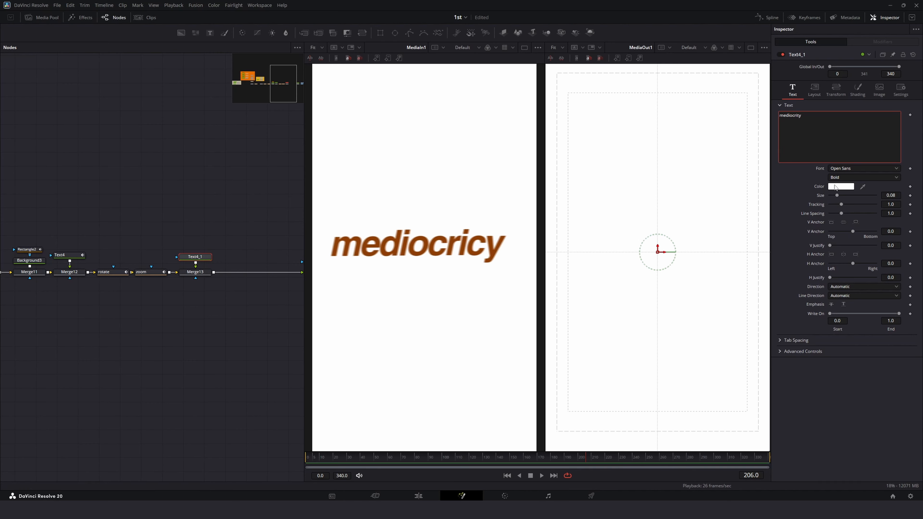
Step: Set the text's font to Helvetica and its color to #a82224
left_click(841, 170)
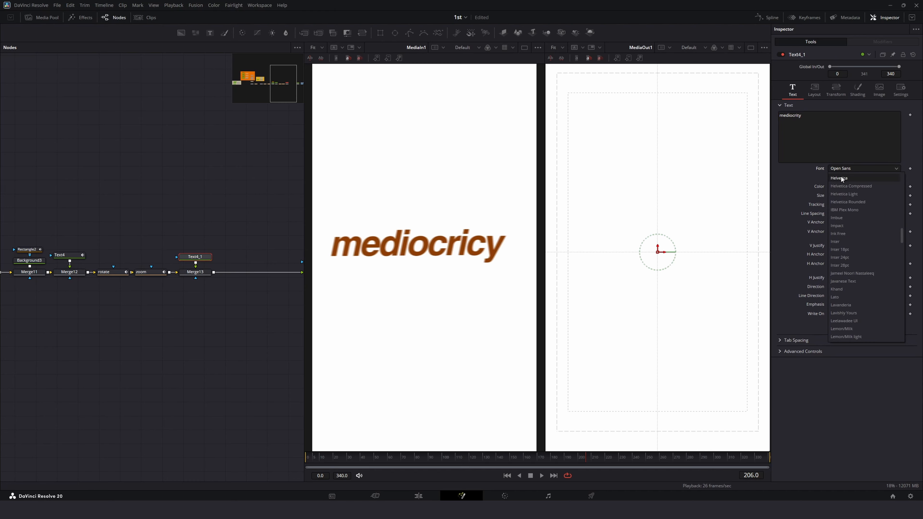
left_click(840, 175)
left_click(840, 187)
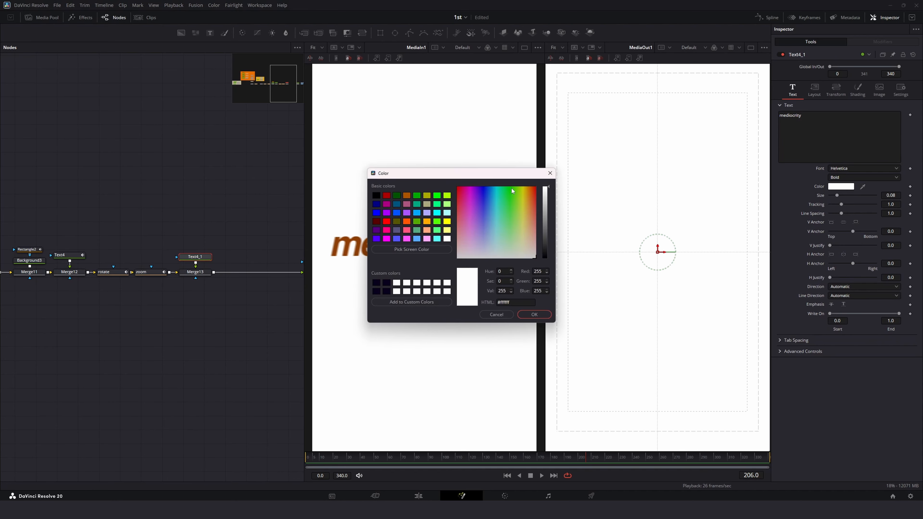
left_click_drag(511, 176, 339, 177)
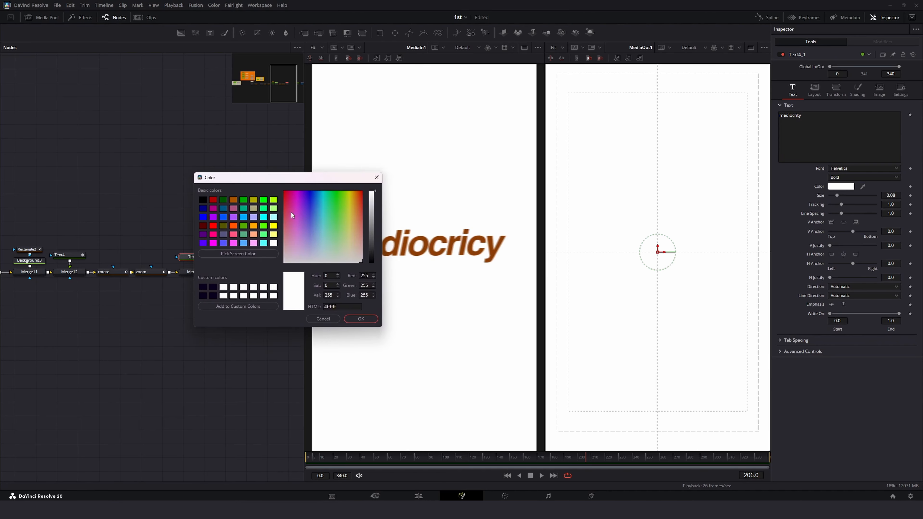
mouse_move(292, 215)
left_mouse_down()
mouse_move(306, 204)
mouse_move(276, 205)
left_mouse_up()
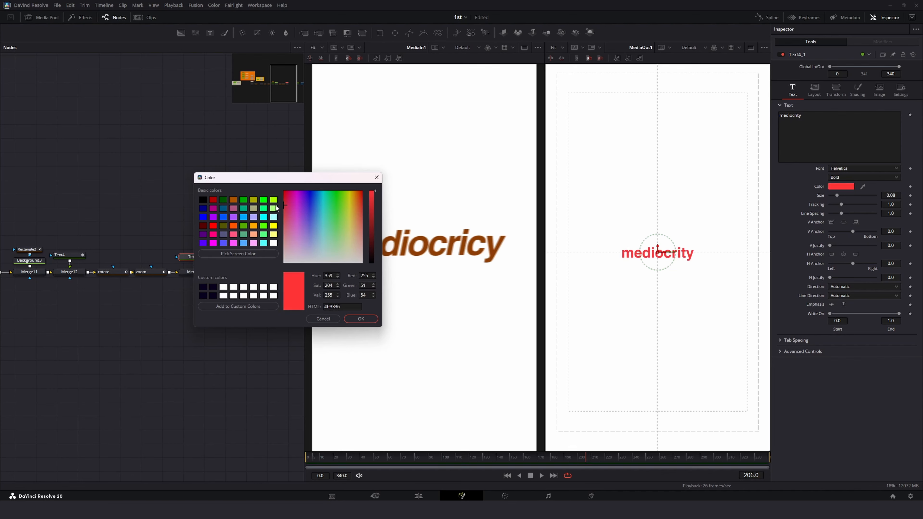
left_click_drag(371, 205, 373, 216)
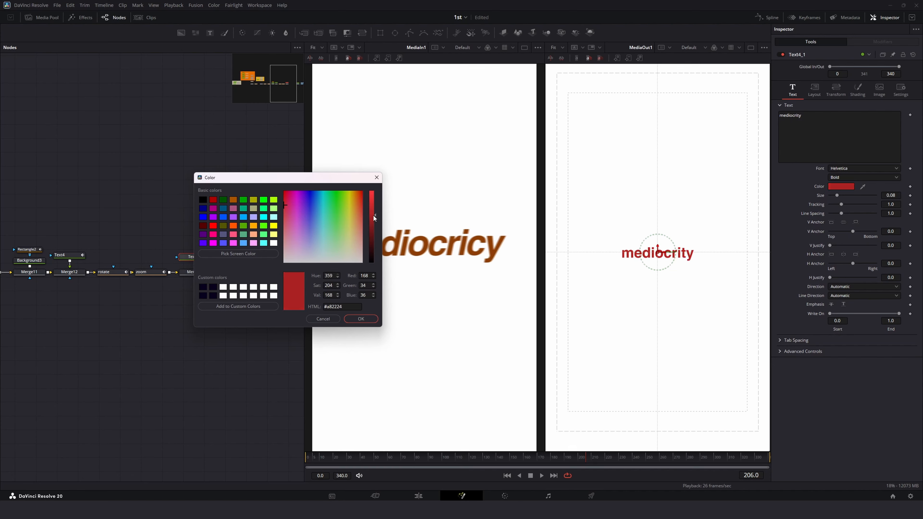
left_click(365, 319)
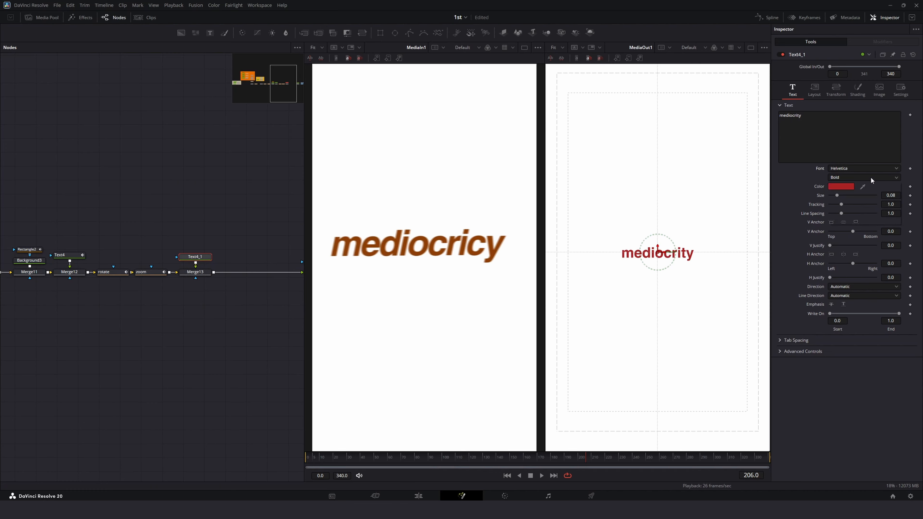
Step: Set the text style to Bold Italic and enlarge its size to about 0.19
left_click(870, 177)
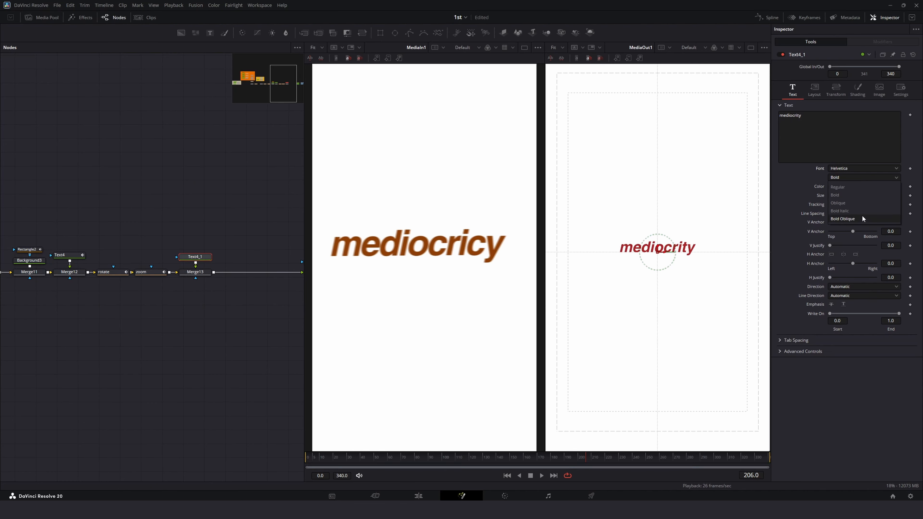
left_click(861, 211)
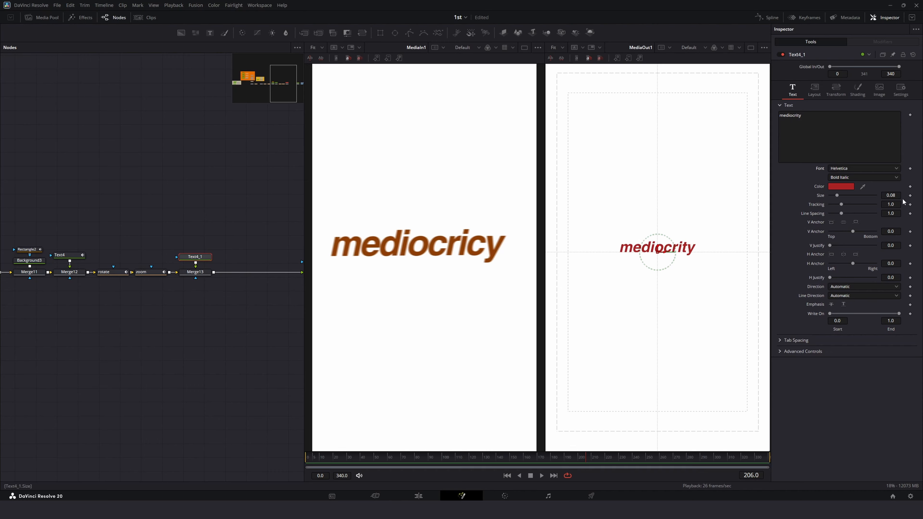
mouse_move(892, 195)
left_mouse_down()
mouse_move(915, 195)
mouse_move(884, 204)
mouse_move(890, 196)
left_mouse_up()
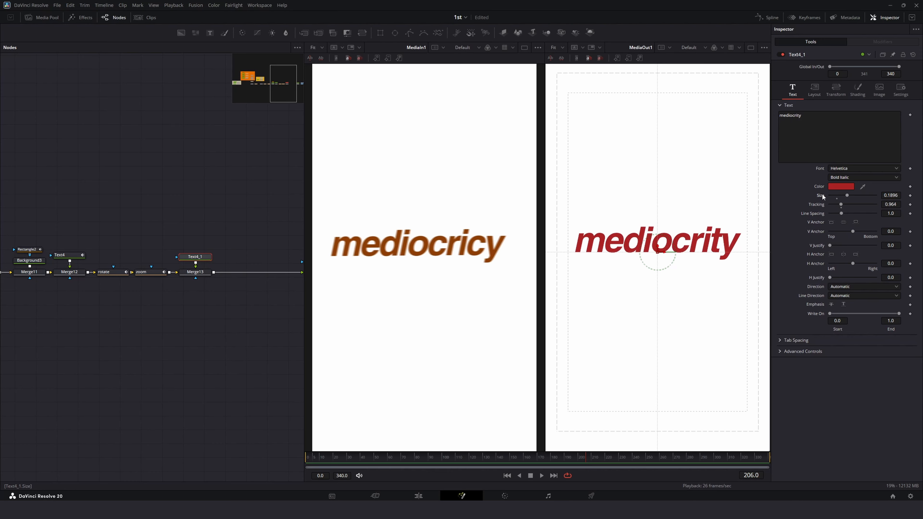
Step: Darken the text's color to #991f21
left_click(840, 187)
left_click_drag(434, 180, 269, 191)
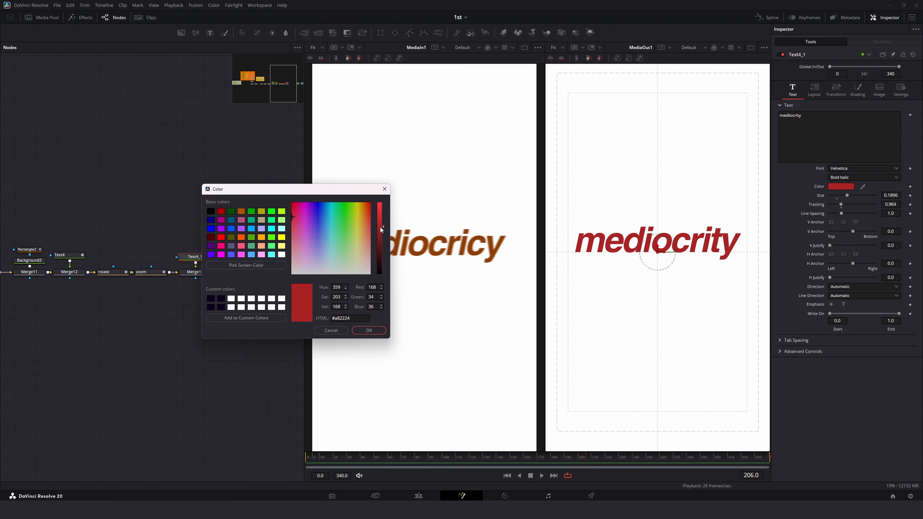
left_click_drag(380, 226, 381, 230)
left_click_drag(357, 193, 265, 203)
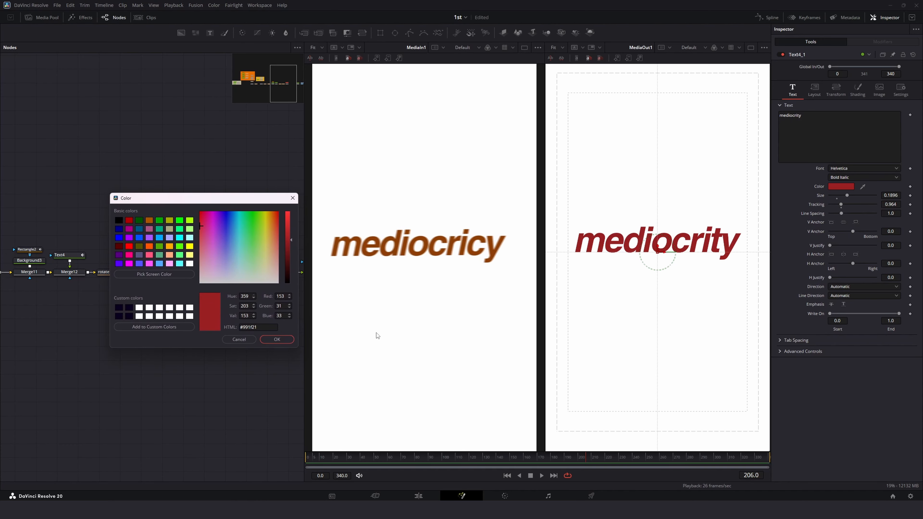
left_click(290, 340)
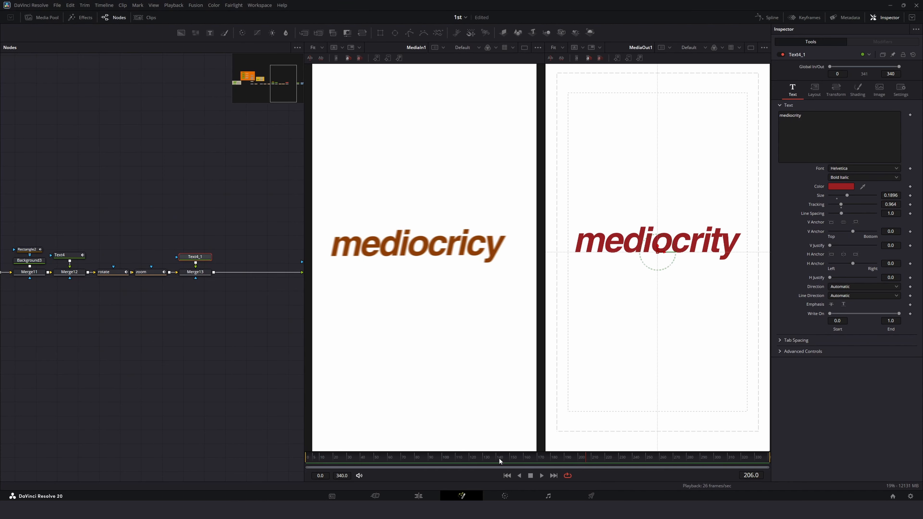
Step: Animate the text's fill opacity to fade in from 0 at frame 194 to 1.0 at frame 203
left_click(511, 457)
left_click_drag(511, 455, 570, 464)
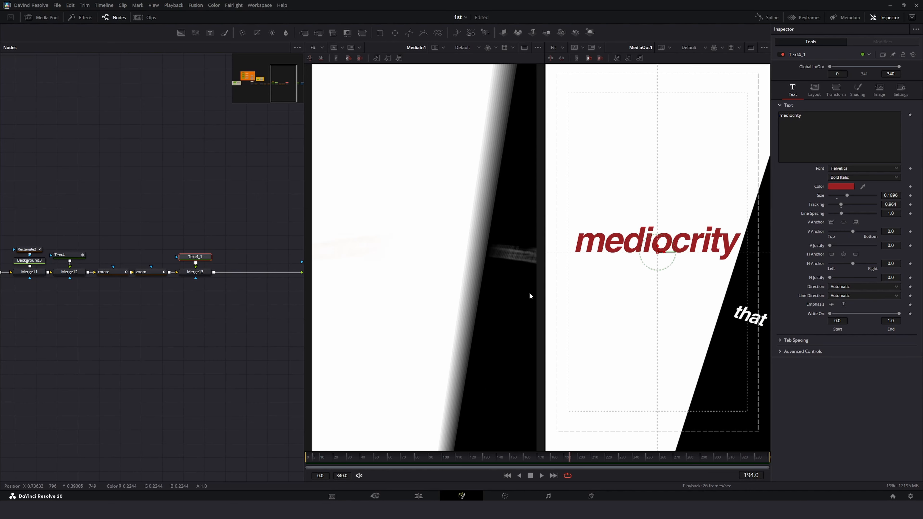
left_click(857, 89)
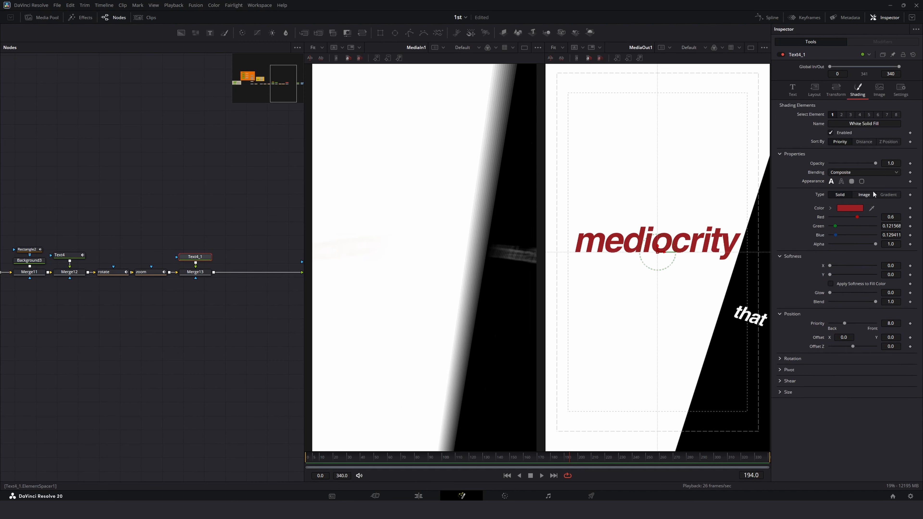
left_click(910, 164)
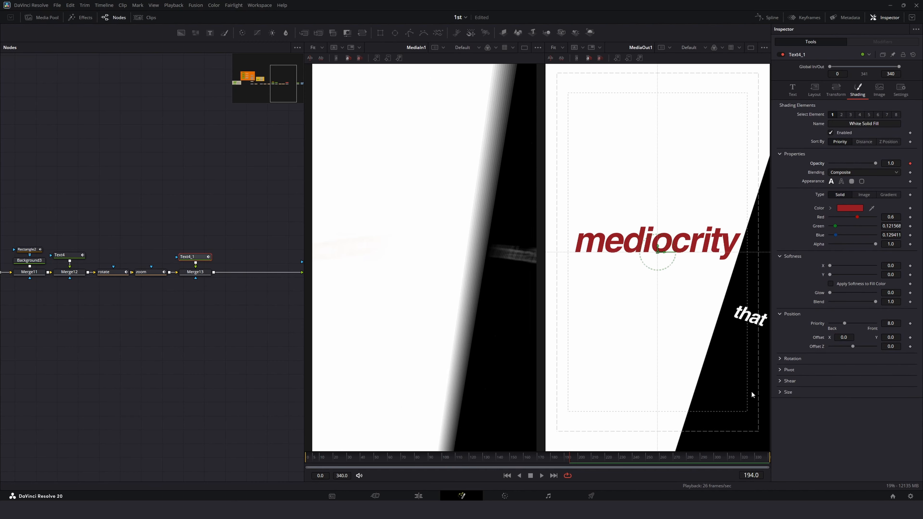
left_click_drag(576, 459, 581, 459)
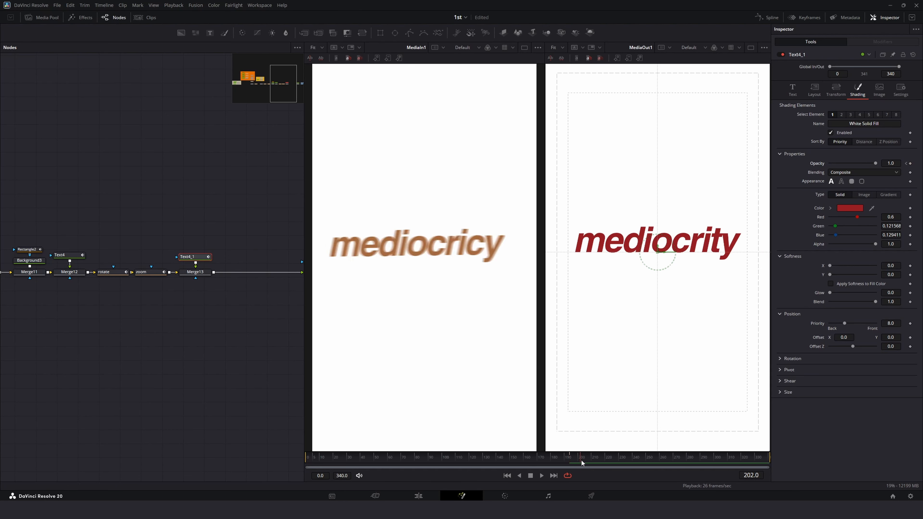
left_click_drag(581, 460, 583, 460)
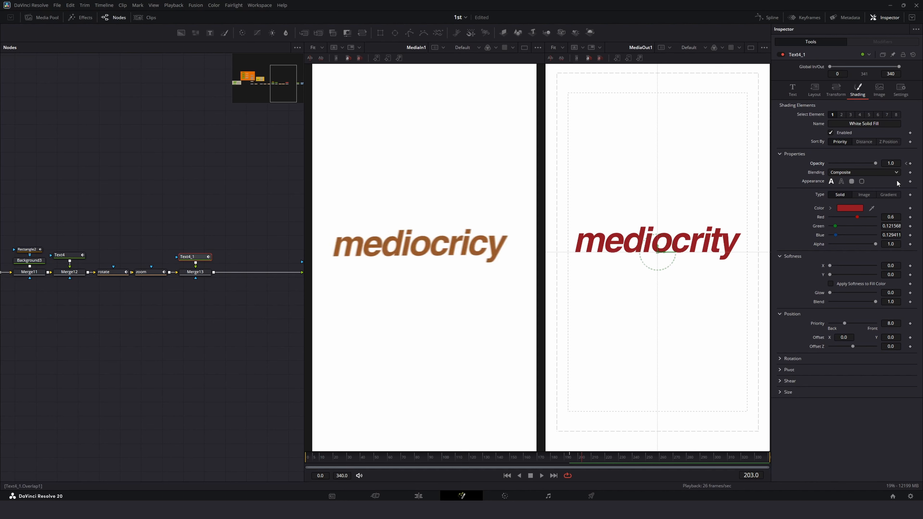
left_click(910, 163)
left_click(906, 163)
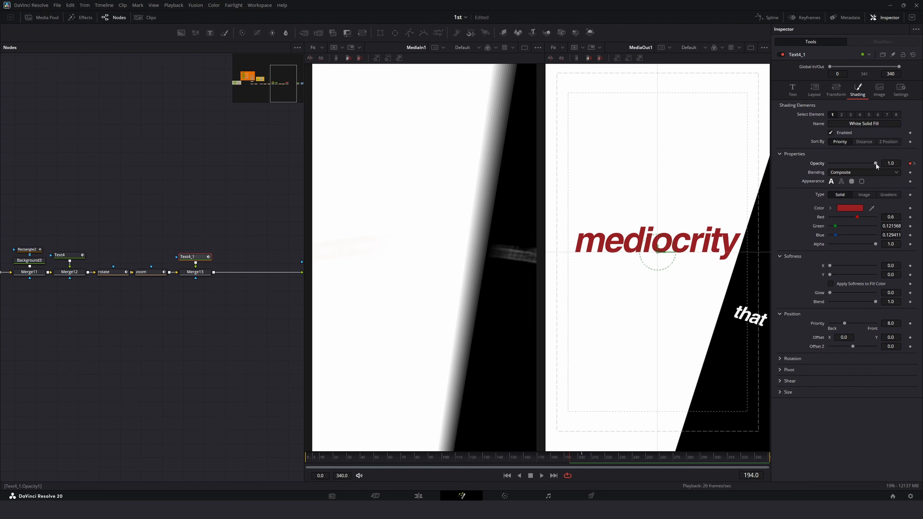
left_click_drag(875, 164, 675, 173)
Step: Play back the frames around 180 to 210 to review the text's fade-in
left_click_drag(565, 459, 537, 460)
key("space")
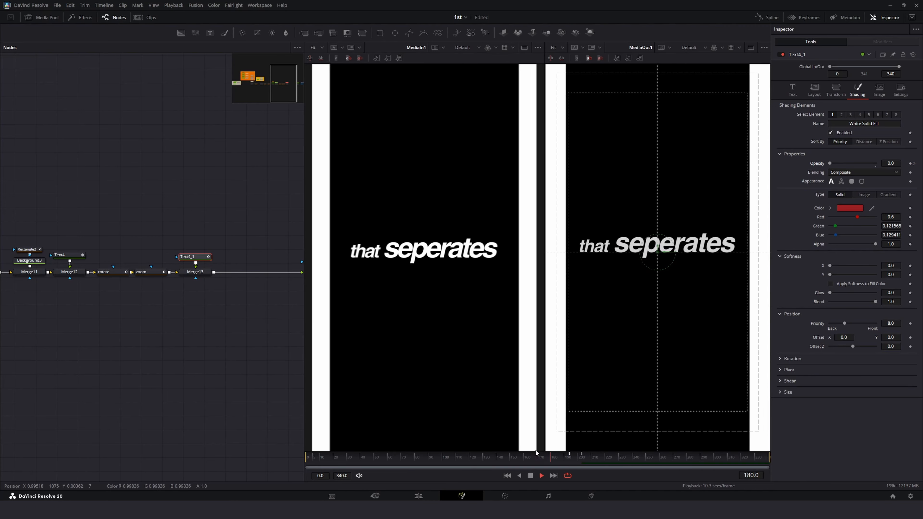
key("space")
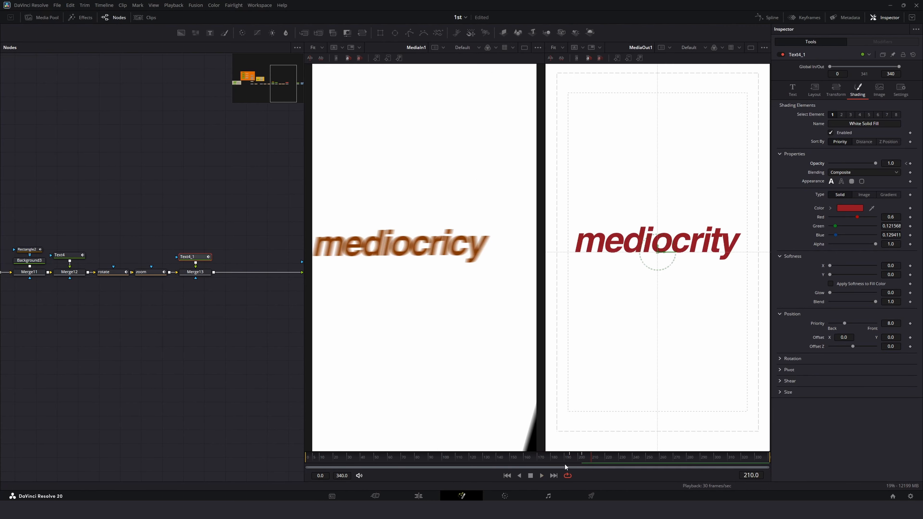
left_click_drag(583, 460, 565, 458)
key("space")
key("space")
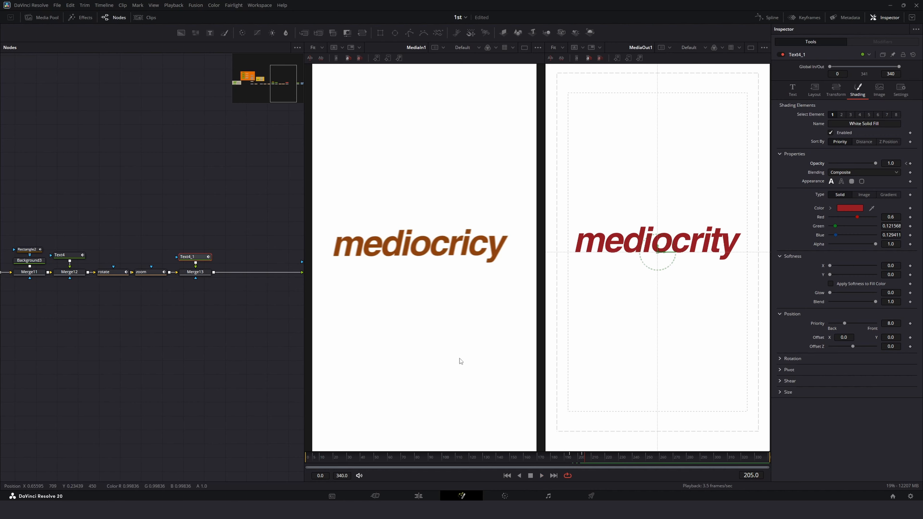
Step: Set the text's fill color to #8b1517
left_click(840, 206)
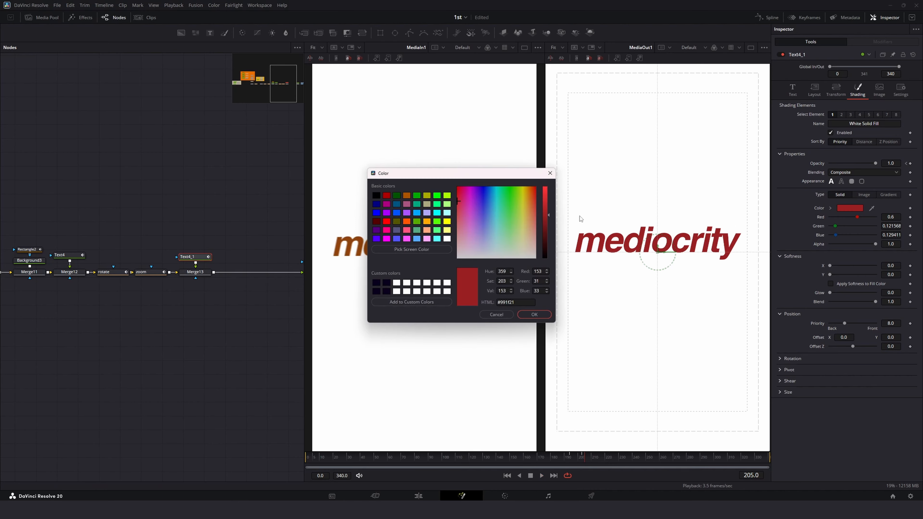
left_click_drag(522, 179, 258, 224)
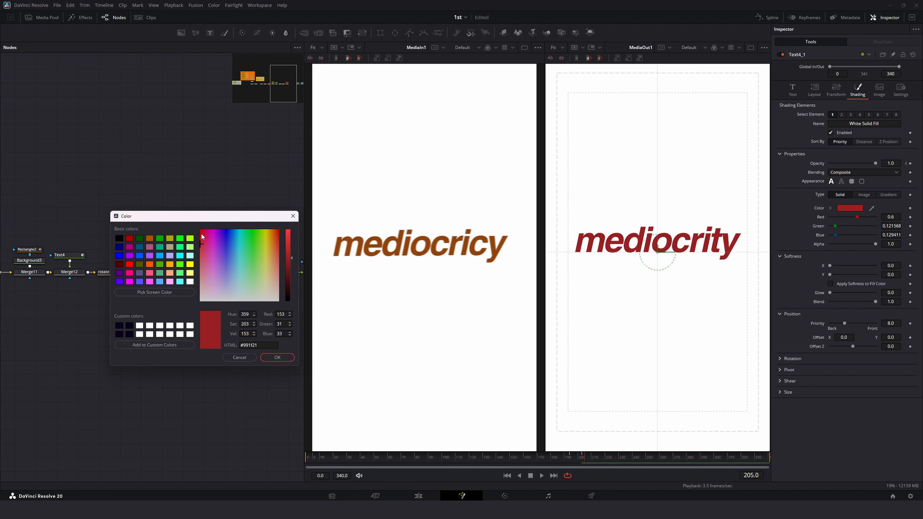
mouse_move(201, 233)
left_mouse_down()
mouse_move(204, 241)
mouse_move(211, 236)
mouse_move(194, 229)
mouse_move(195, 240)
left_mouse_up()
left_click_drag(290, 260, 287, 262)
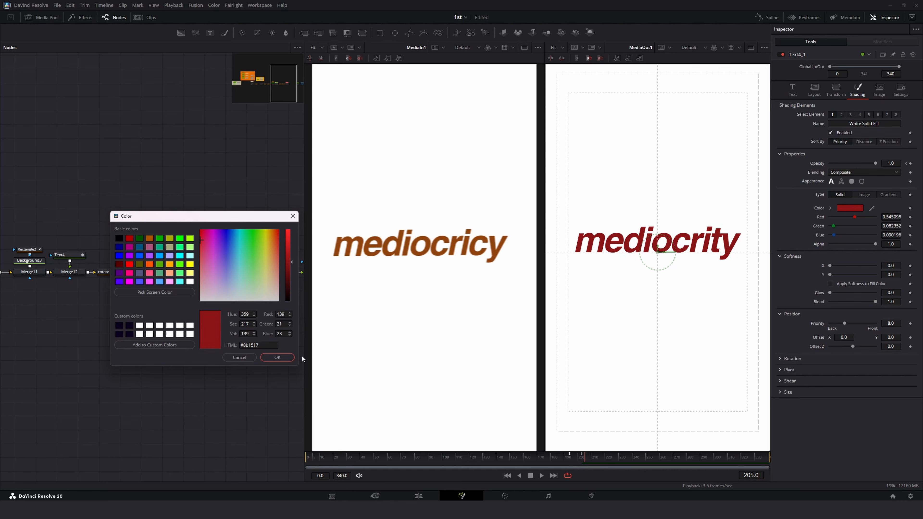
left_click(282, 359)
Step: Play back around frame 197 to review the recolored fade
left_click(554, 460)
key("space")
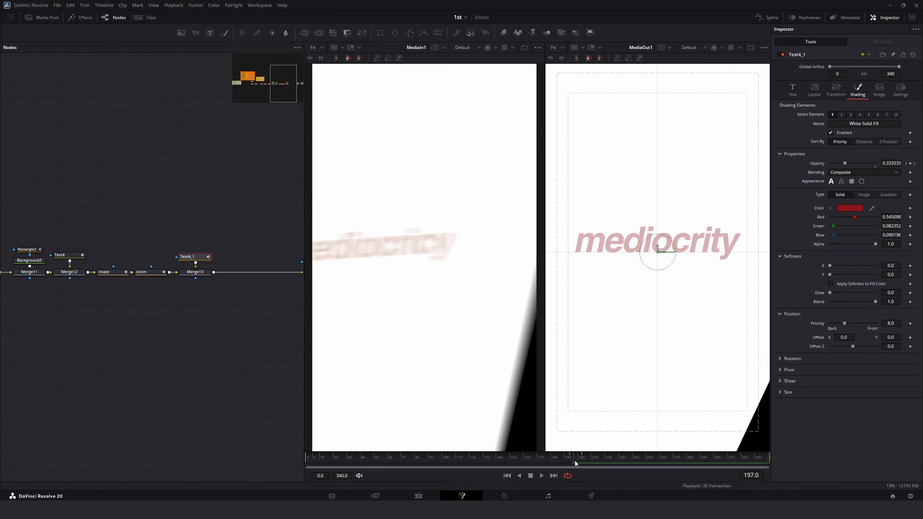
key("space")
Step: Tidy the node graph, moving the new text and Merge13 nodes in line after Merge12 and closing up the rotate and zoom nodes
left_click_drag(232, 235, 226, 273)
left_click(206, 266)
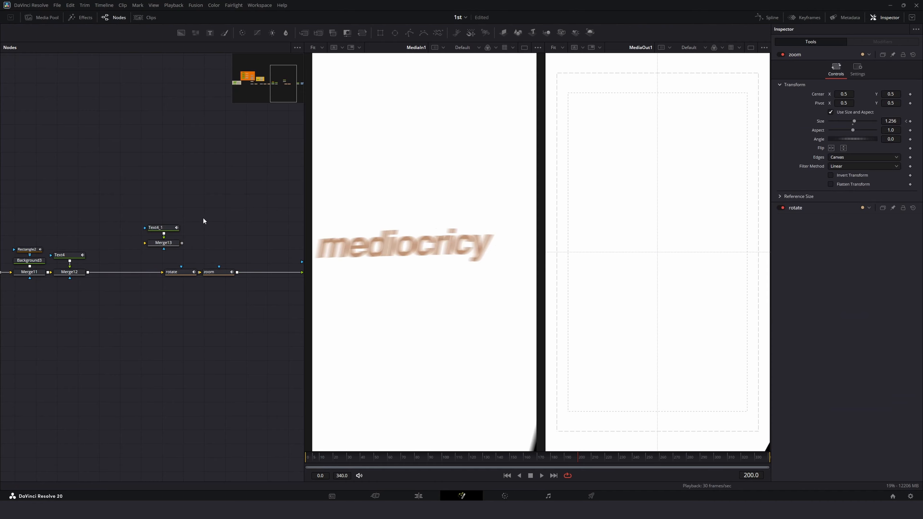
left_click_drag(203, 216, 131, 273)
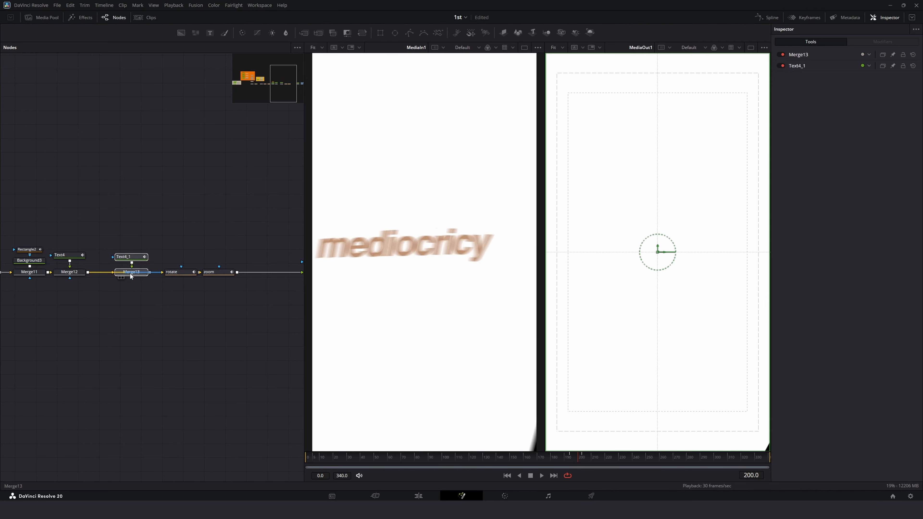
left_click_drag(556, 460, 577, 461)
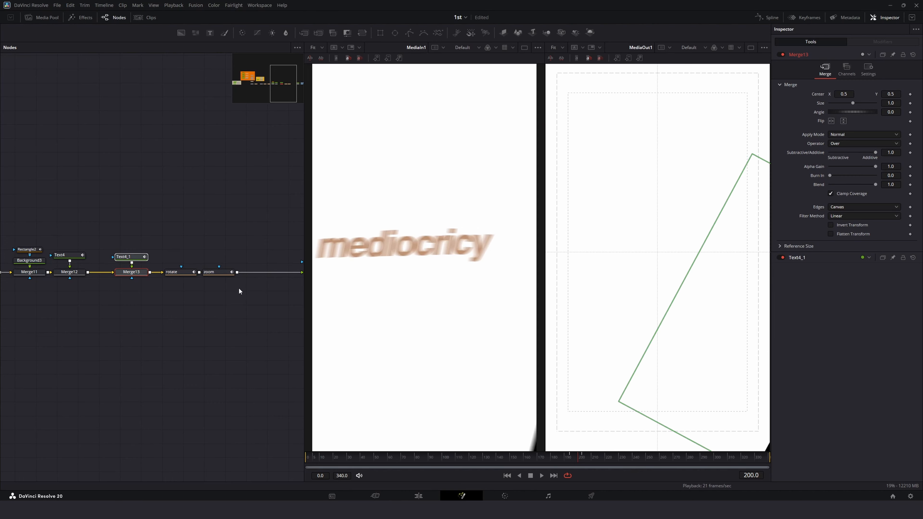
left_click_drag(132, 273, 131, 275)
left_click_drag(130, 274, 109, 275)
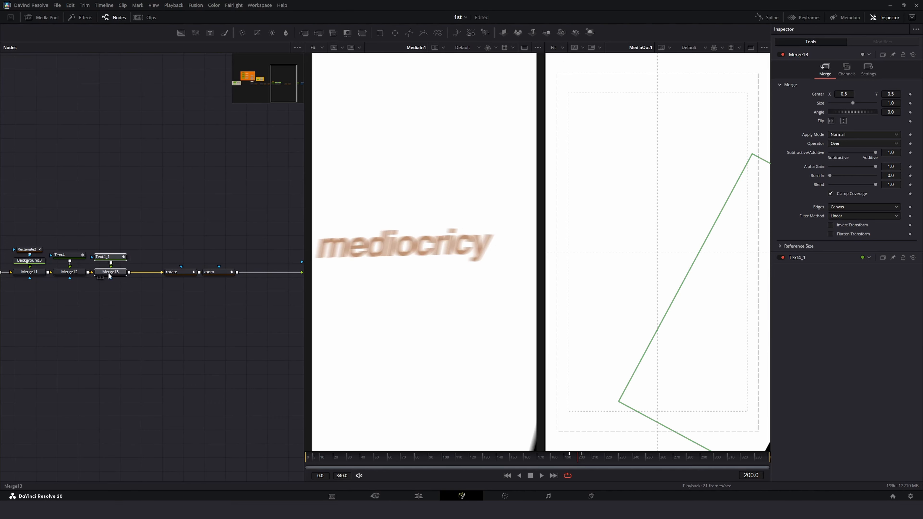
left_click_drag(157, 255, 197, 273)
left_click(214, 261)
left_click(117, 257)
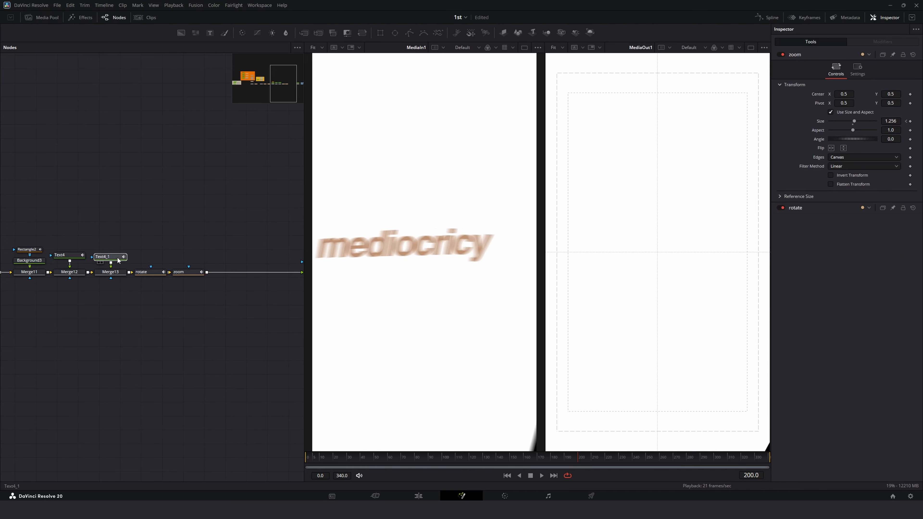
Step: Move the text's center back into the frame, to about 0.59, 1.06
scroll(658, 253, "down", 1)
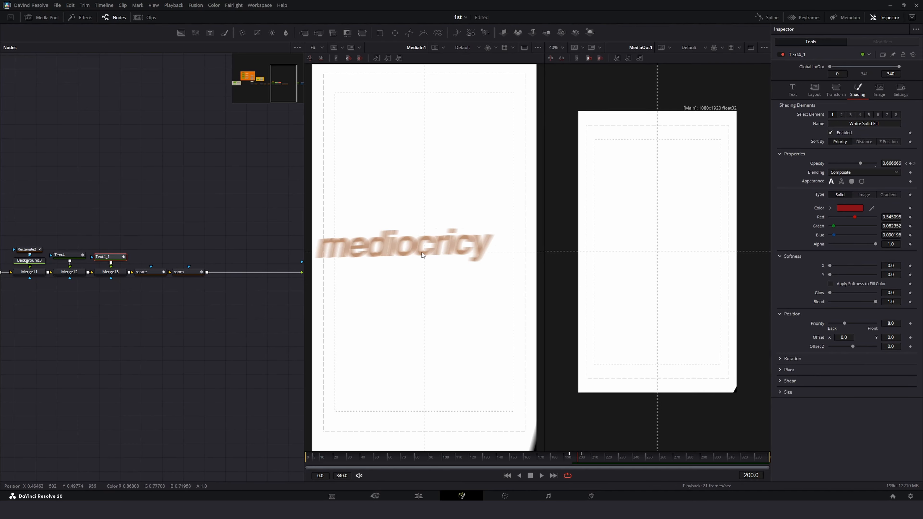
scroll(422, 252, "down", 1)
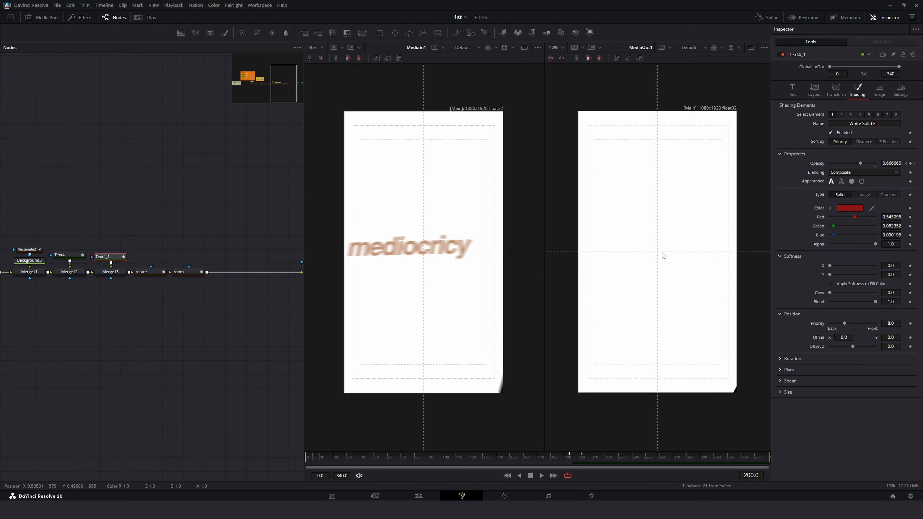
scroll(662, 255, "down", 2)
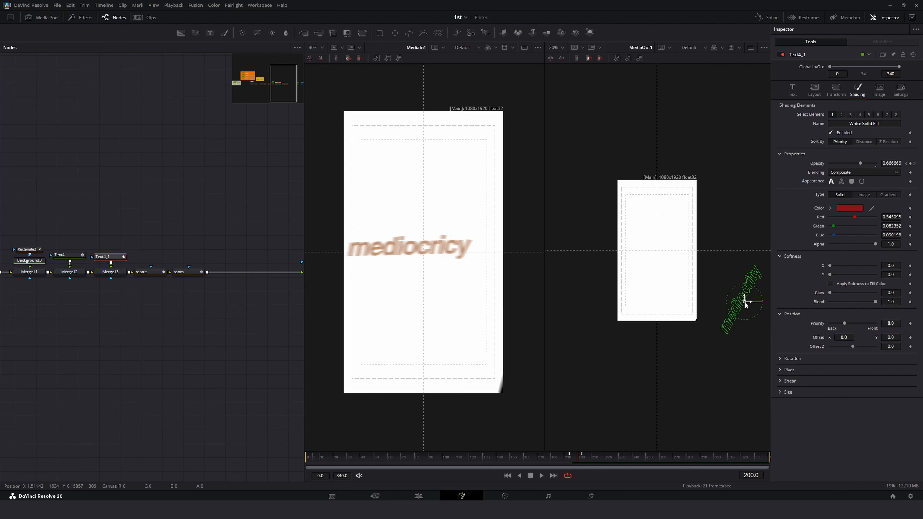
left_click_drag(744, 301, 661, 249)
left_click(552, 47)
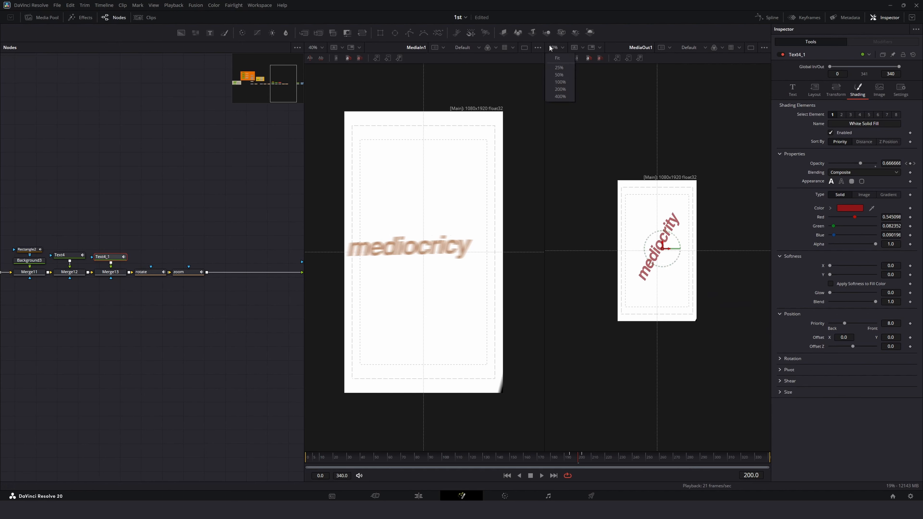
left_click(556, 58)
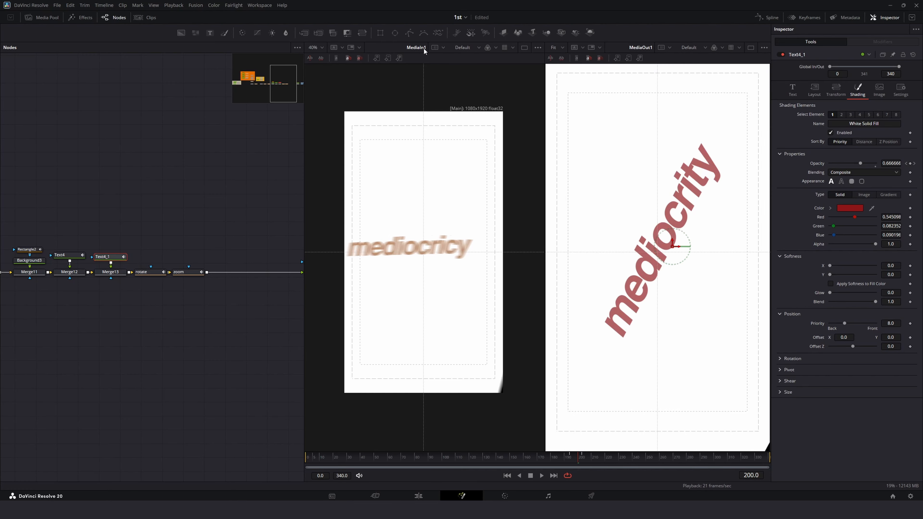
left_click(320, 47)
left_click(317, 58)
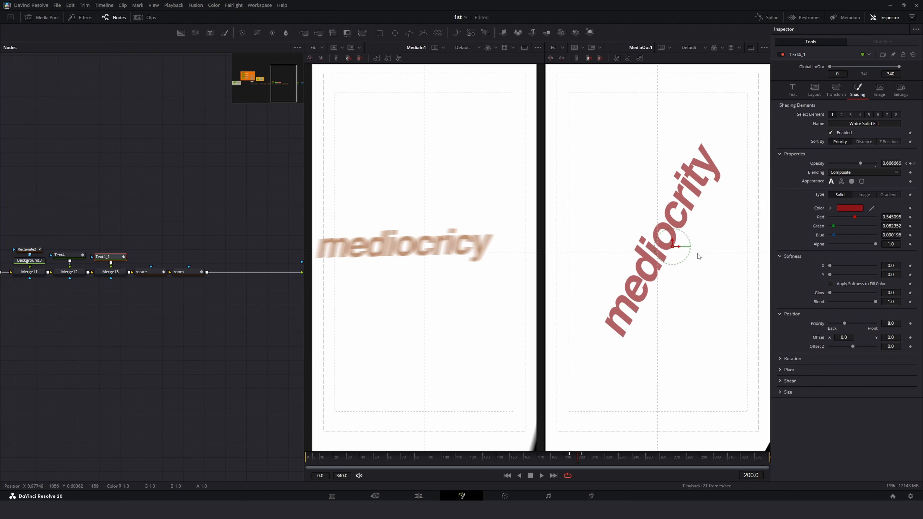
left_click_drag(673, 246, 673, 242)
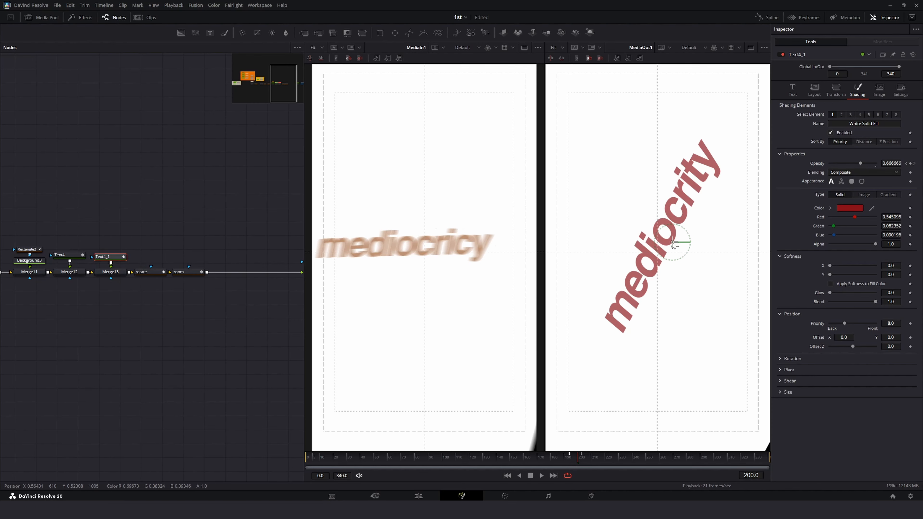
Step: Rotate the text's layout to about -81.2 degrees on Z so it reads horizontally
left_click(813, 90)
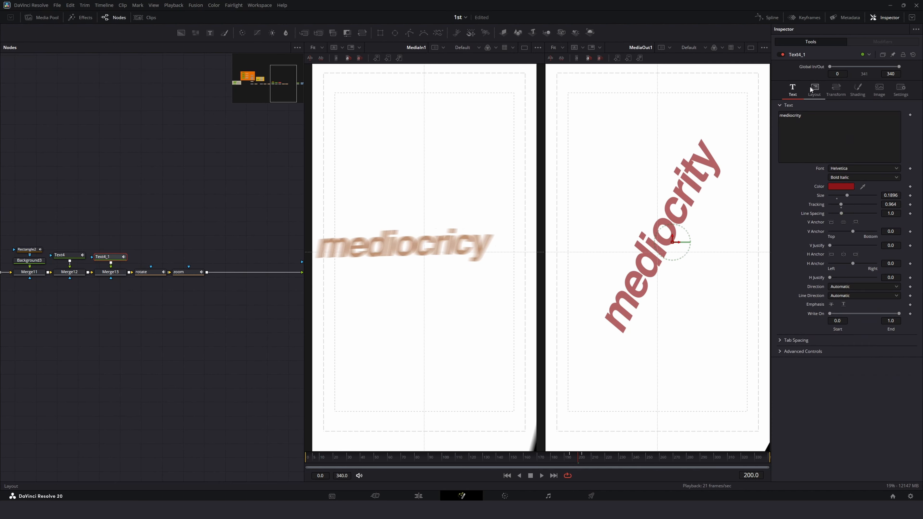
left_click_drag(852, 199, 780, 199)
left_click_drag(890, 200, 885, 199)
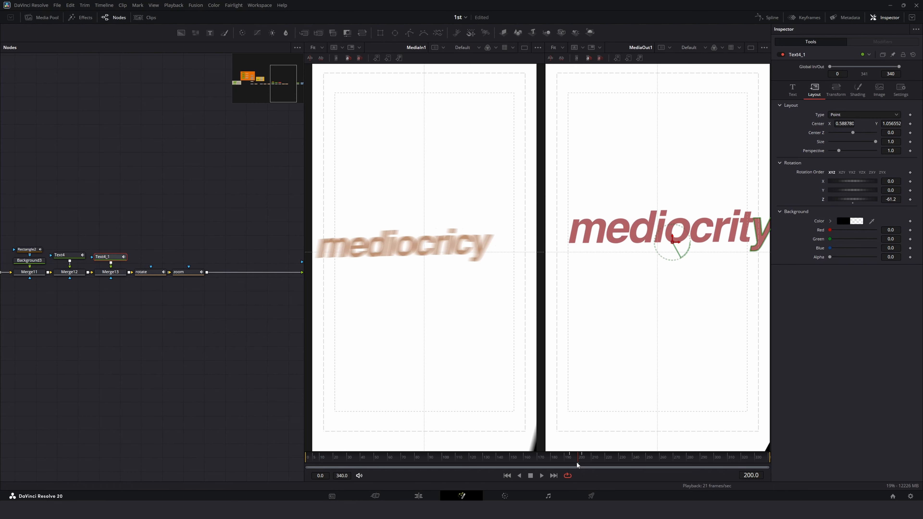
Step: Shift the text's center X to about 0.546
left_click(590, 462)
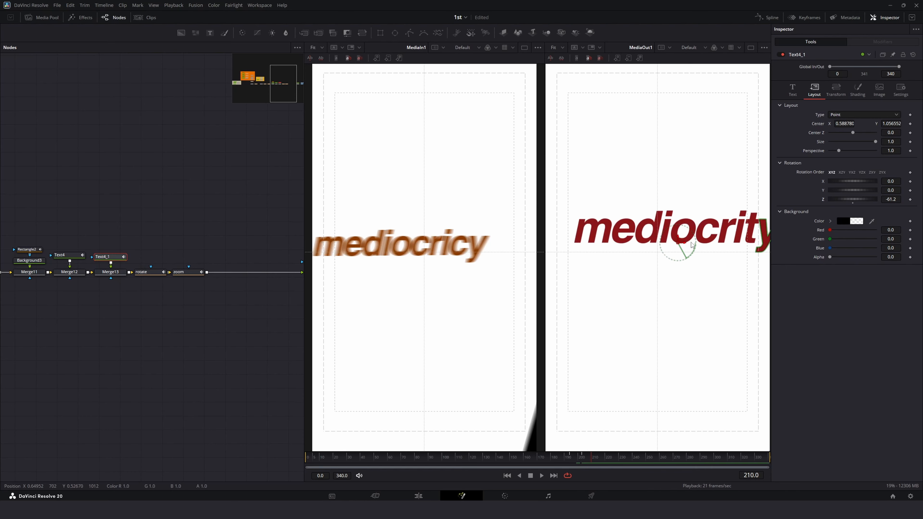
left_click(585, 457)
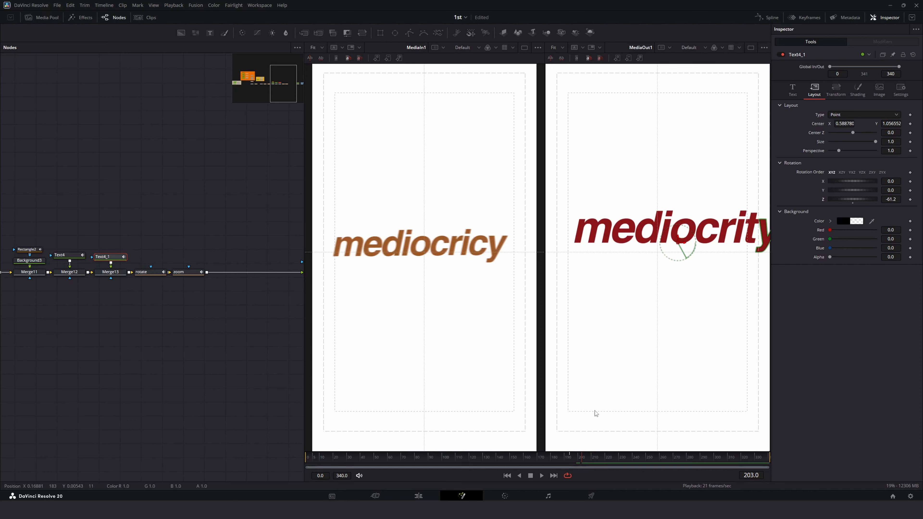
left_click(799, 94)
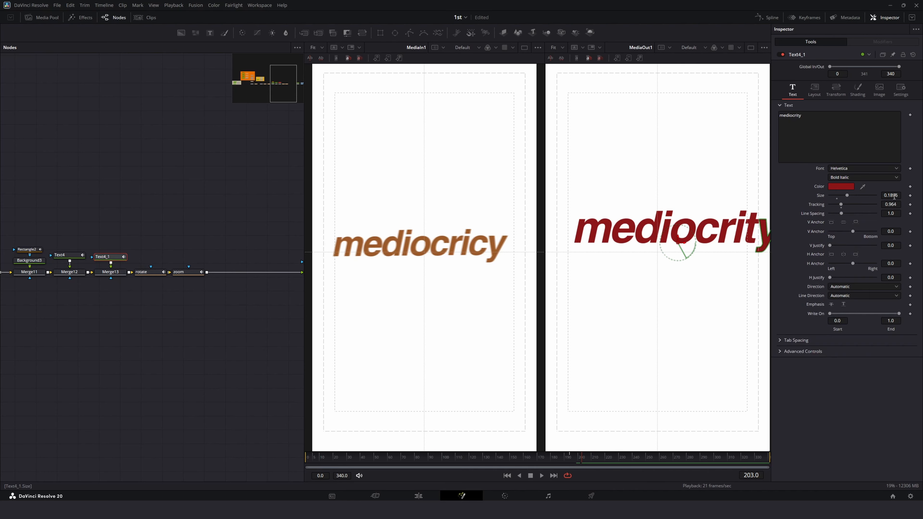
left_click(816, 93)
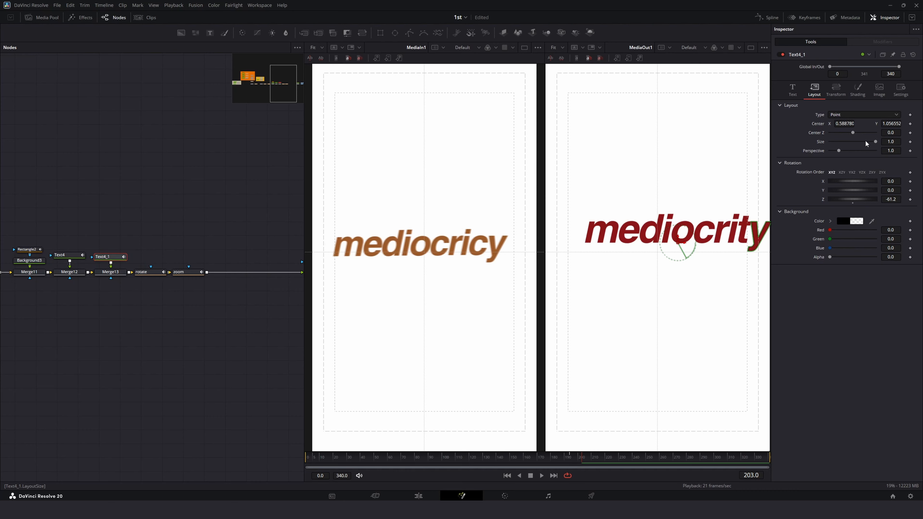
left_click_drag(844, 124, 828, 124)
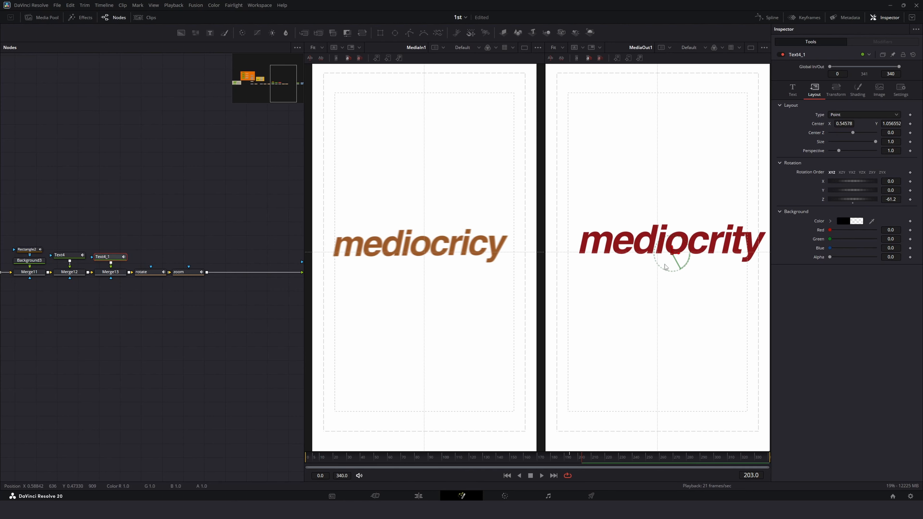
Step: Reduce the text's size slightly and reposition its center to about 0.524, 1.084
mouse_move(671, 254)
left_mouse_down()
mouse_move(666, 244)
mouse_move(660, 250)
left_mouse_up()
left_click(792, 89)
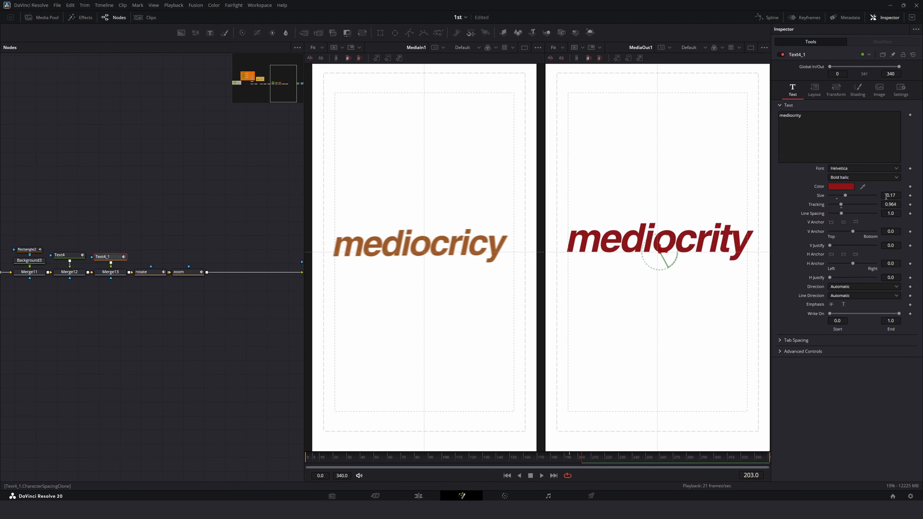
left_click_drag(886, 195, 879, 196)
left_click(814, 90)
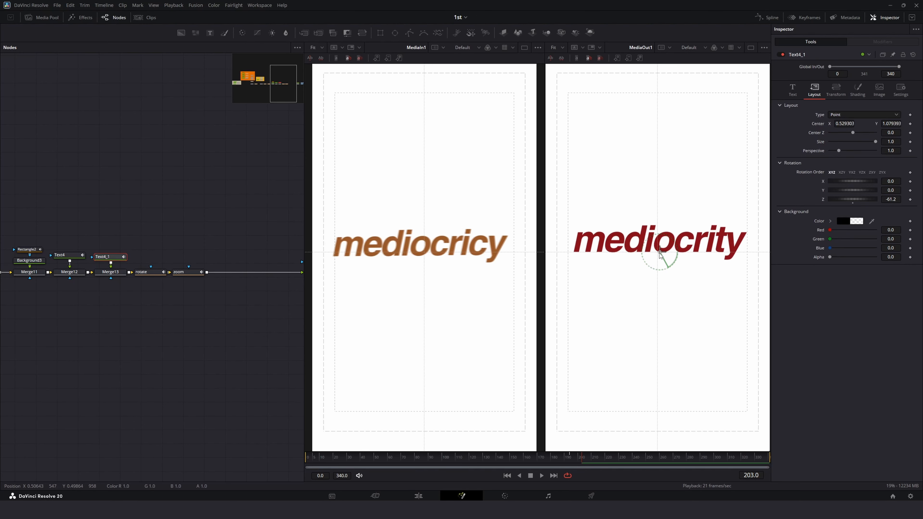
left_click_drag(659, 254, 657, 253)
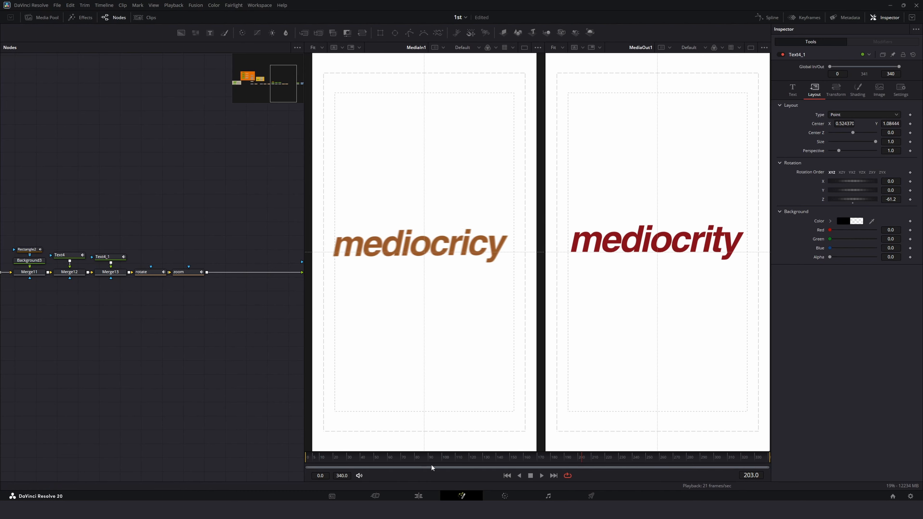
Step: Play back and scrub the animation, checking the background, rotate and text nodes around the text's entrance
left_click_drag(439, 458, 452, 450)
key("space")
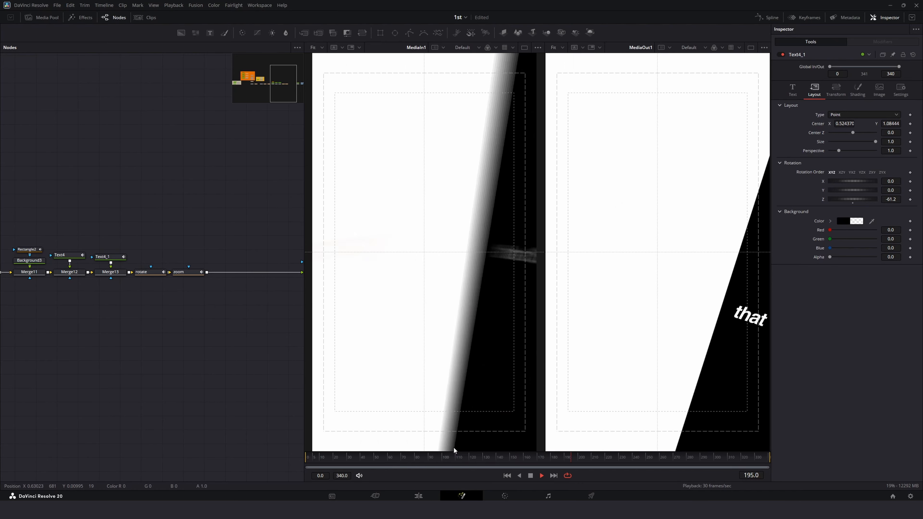
key("space")
mouse_move(589, 451)
left_mouse_down()
mouse_move(551, 462)
mouse_move(576, 463)
mouse_move(545, 460)
mouse_move(590, 462)
left_mouse_up()
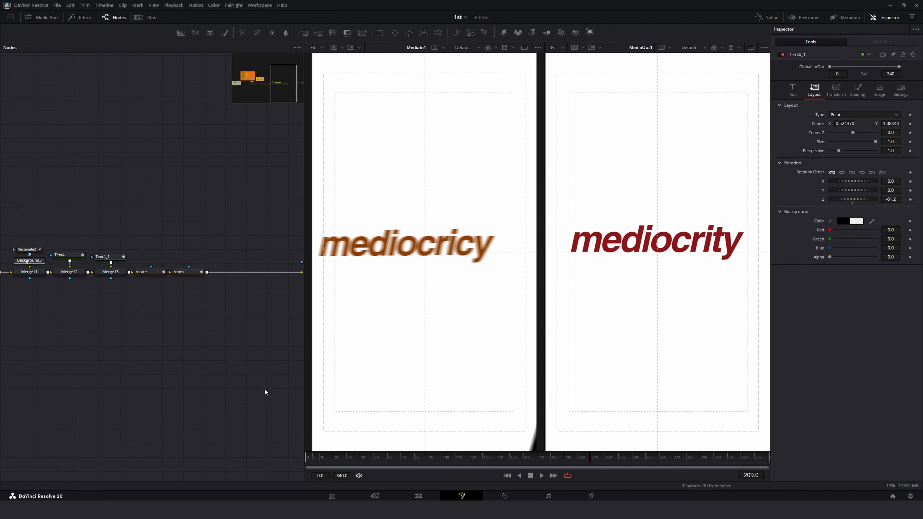
left_click(33, 250)
left_click(30, 260)
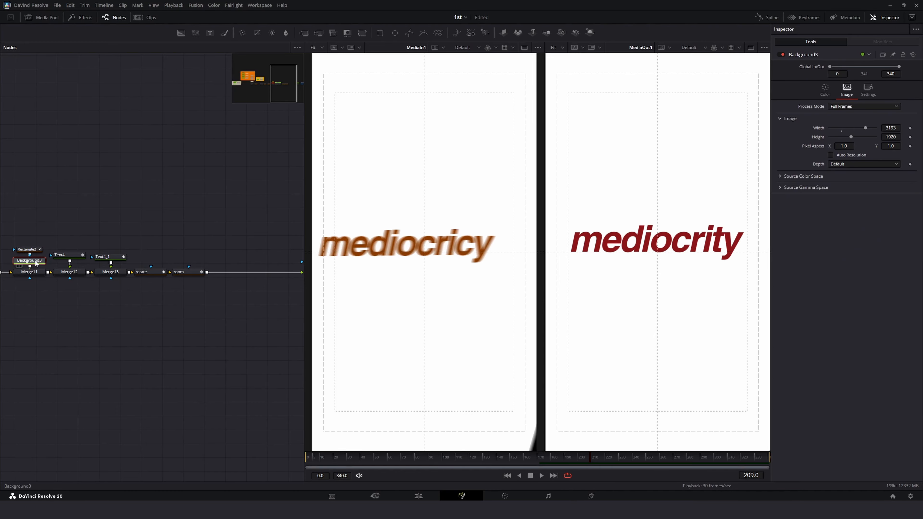
left_click(150, 273)
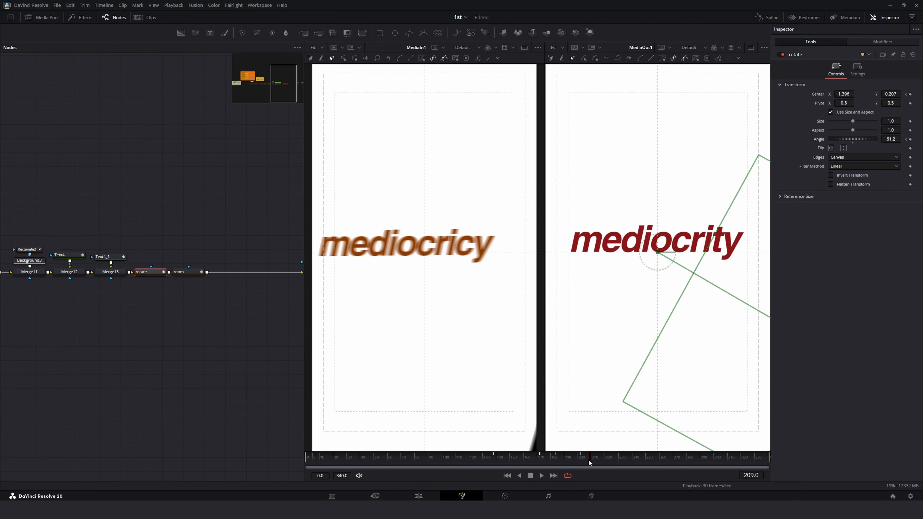
mouse_move(588, 459)
left_mouse_down()
mouse_move(542, 457)
mouse_move(580, 462)
left_mouse_up()
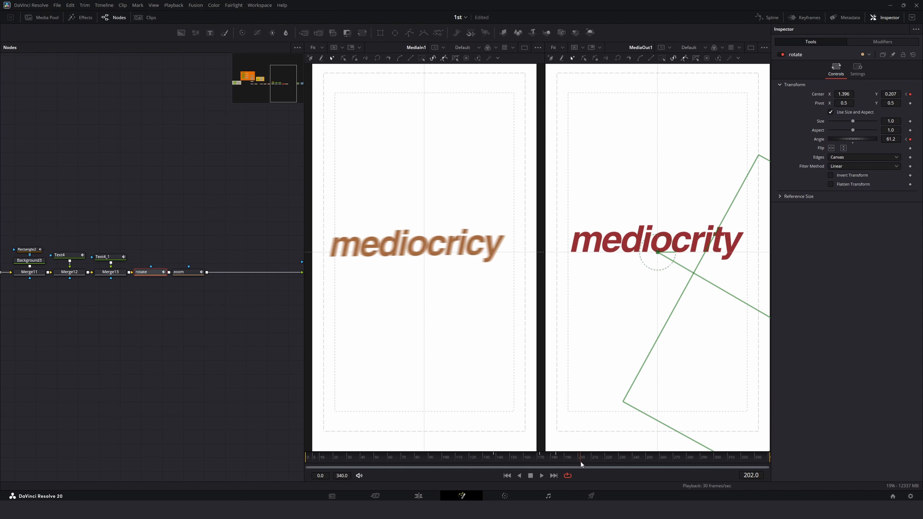
left_click_drag(582, 461, 583, 460)
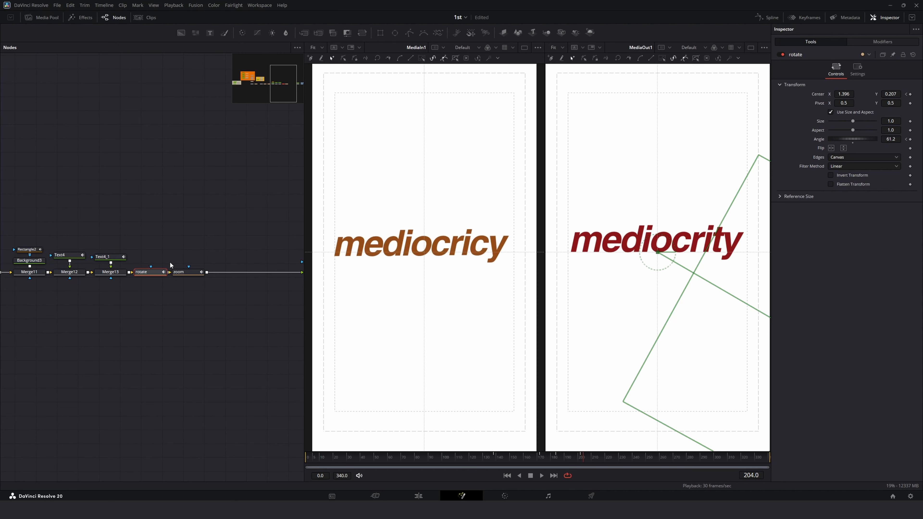
left_click(110, 257)
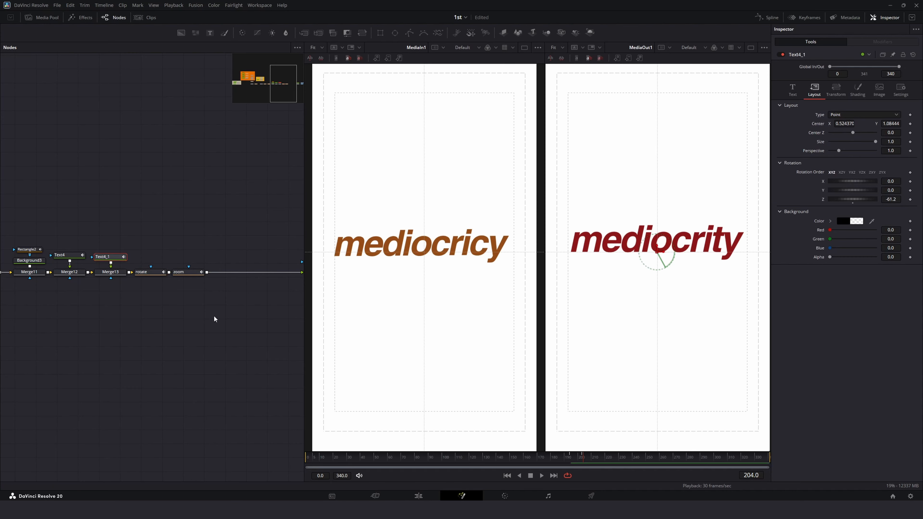
Step: Inspect the text's opacity keyframes in the Keyframes view
left_click(804, 17)
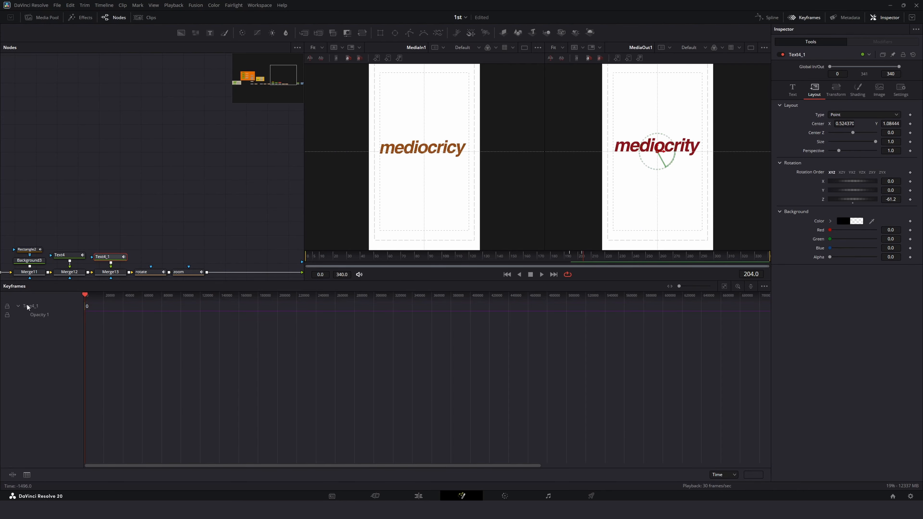
left_click(34, 315)
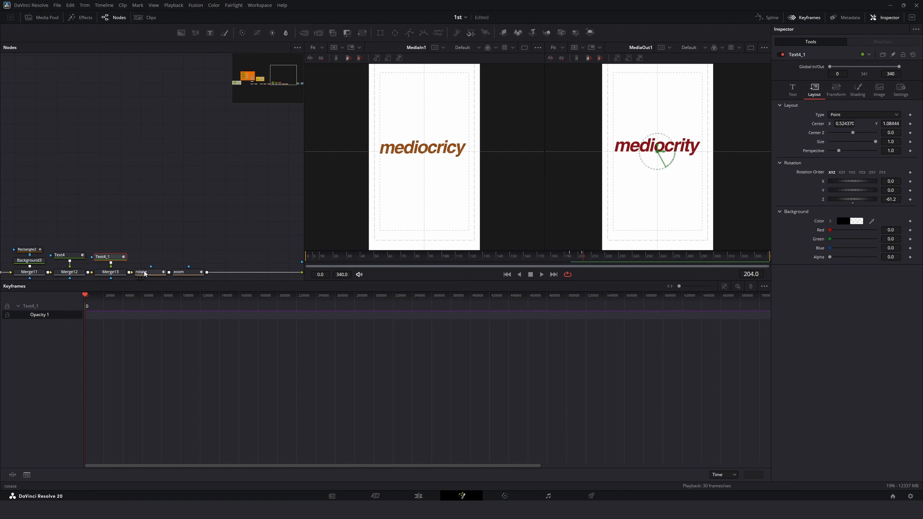
left_click(724, 286)
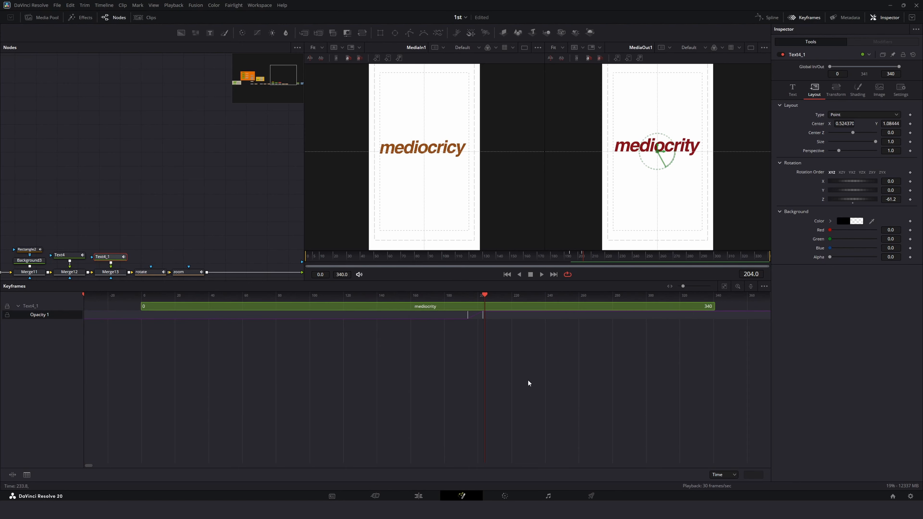
left_click_drag(527, 370, 484, 315)
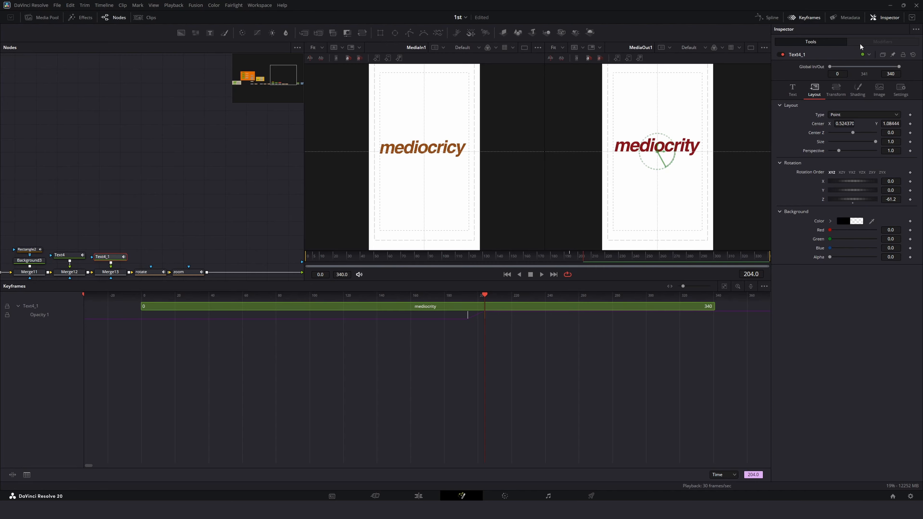
left_click(810, 18)
Step: Play back and scrub through the rotate transition between frames 200 and 240
left_click(290, 382)
left_click(549, 459)
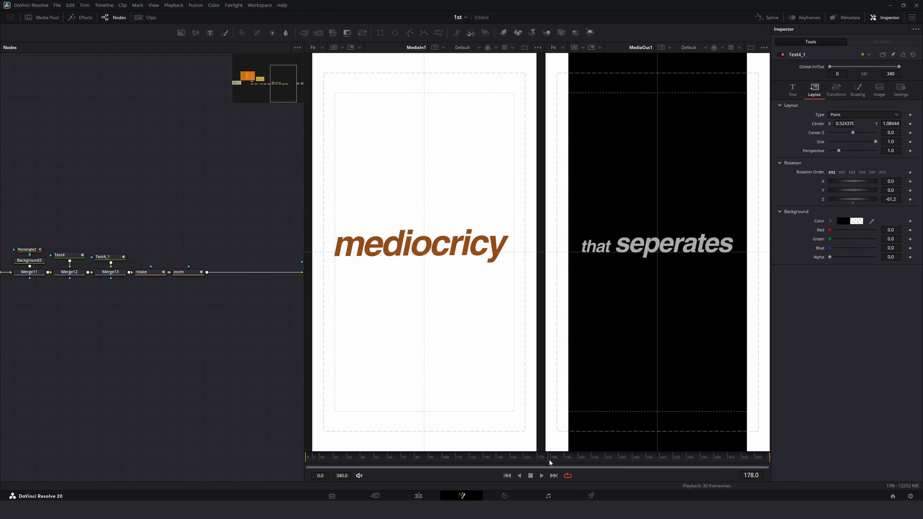
key("space")
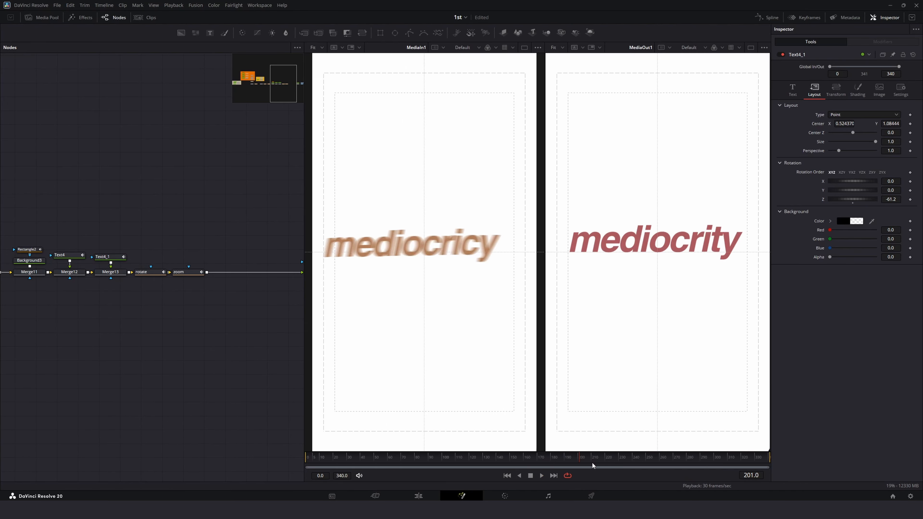
left_click(591, 463)
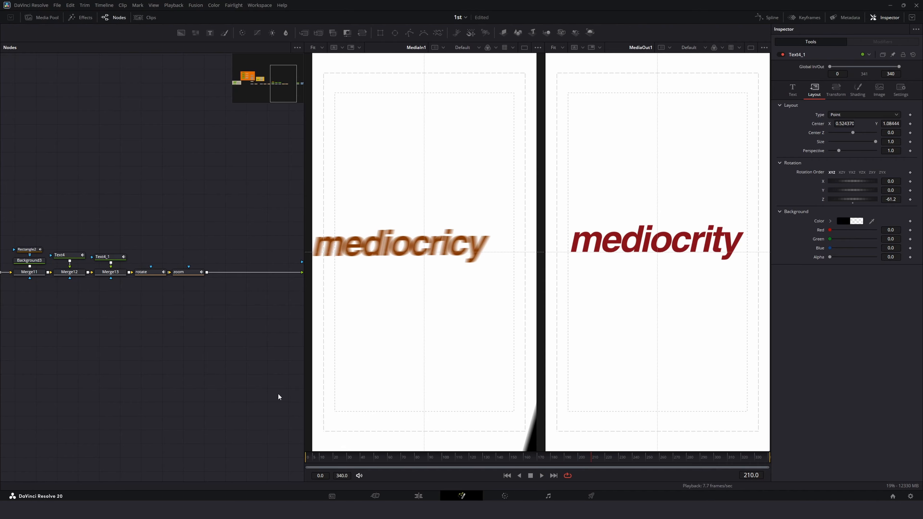
left_click(142, 273)
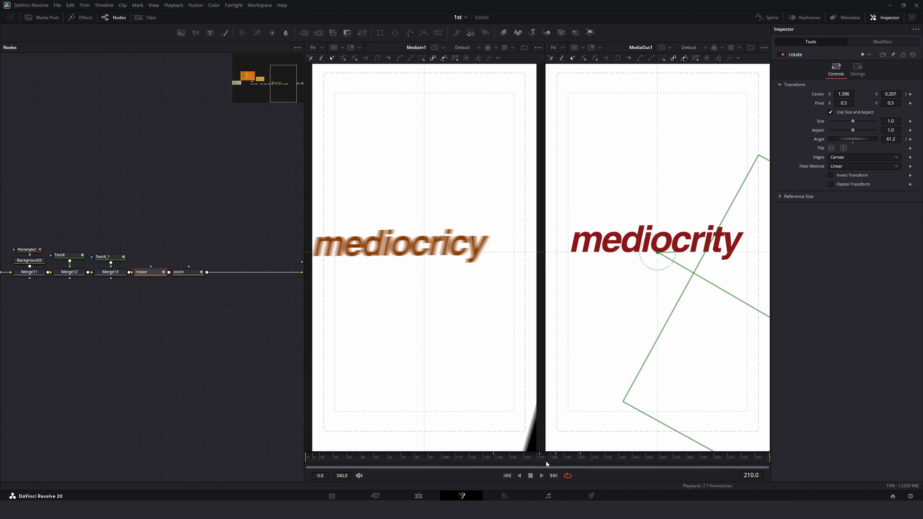
left_click_drag(546, 460, 583, 469)
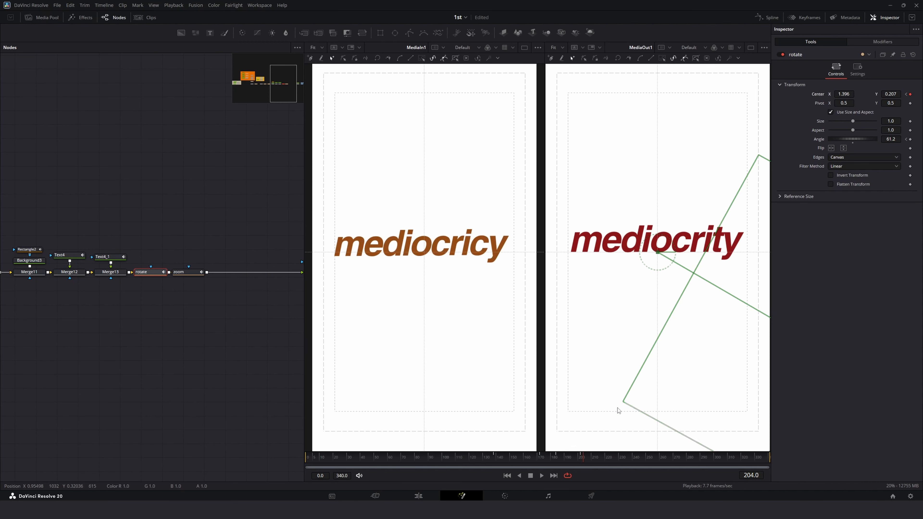
left_click_drag(586, 461, 637, 464)
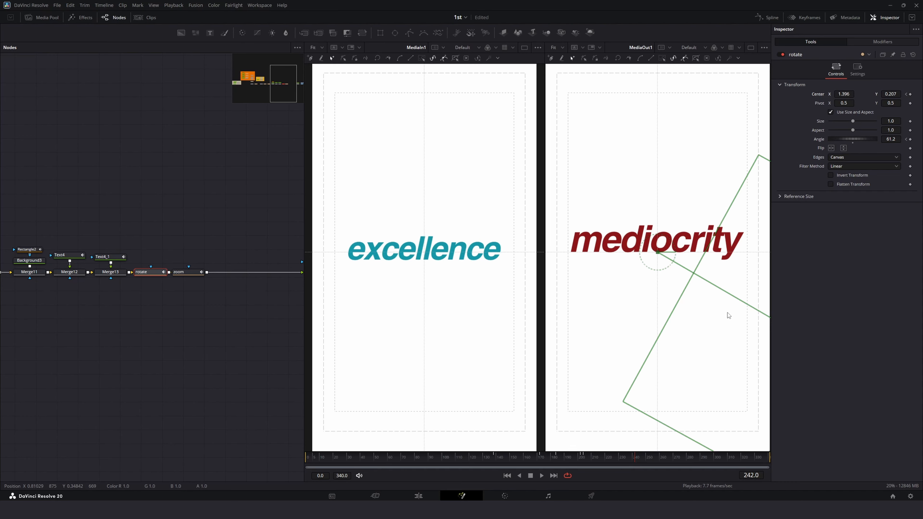
Step: Widen the Background3 wipe panel to 4096 pixels
left_click_drag(848, 93, 276, 133)
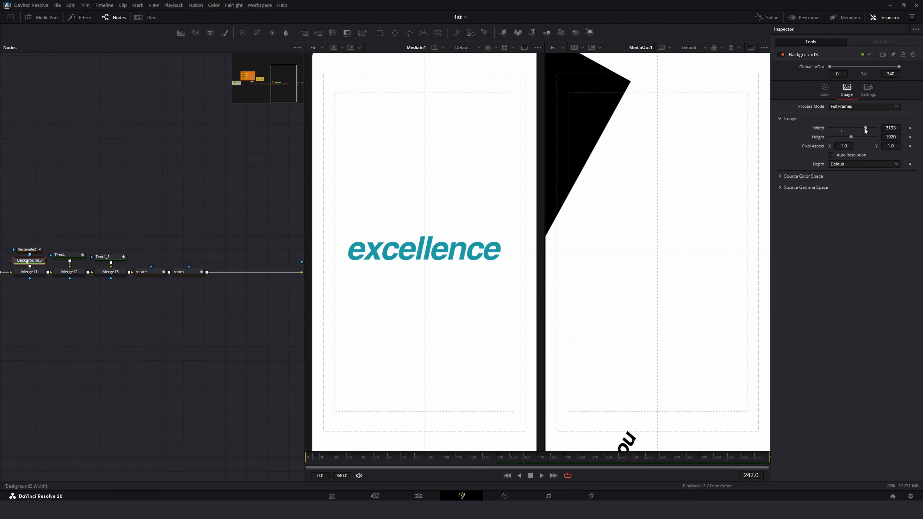
left_click_drag(864, 129, 884, 129)
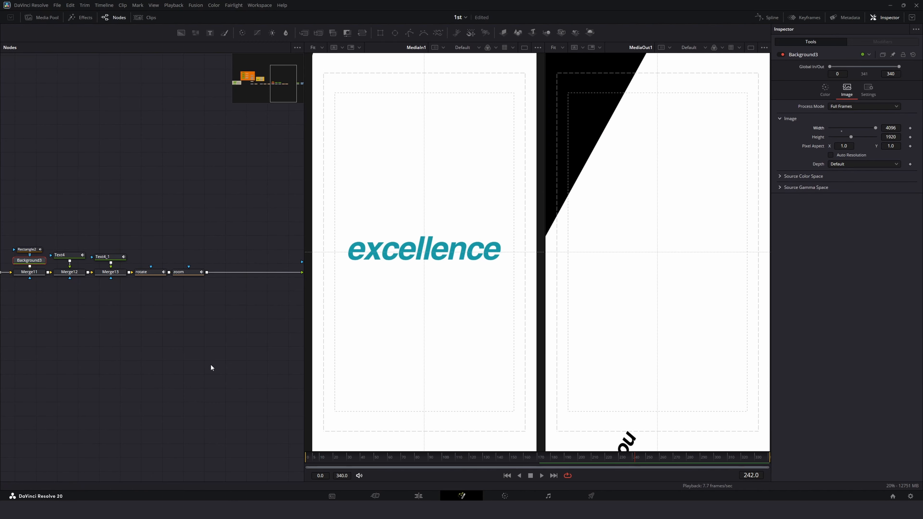
left_click(174, 338)
Step: Play back the wipe transition to review the wider panel
left_click(499, 461)
key("space")
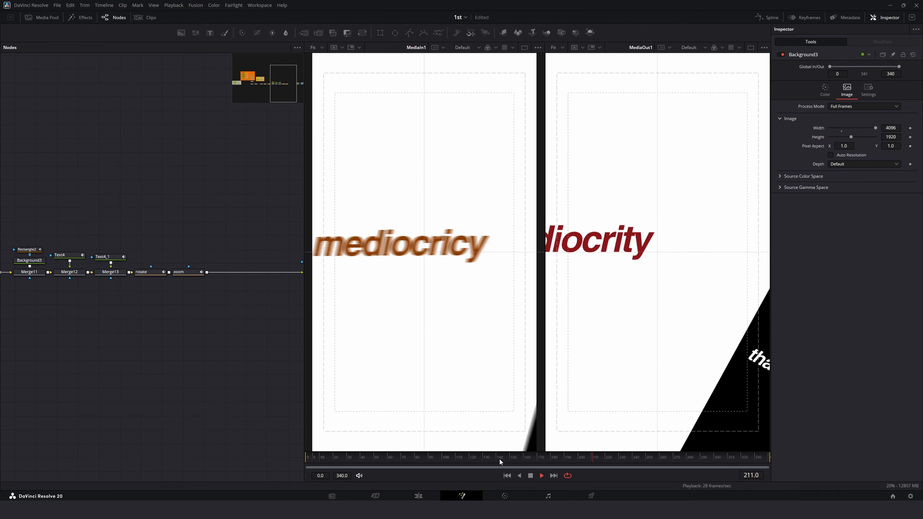
key("space")
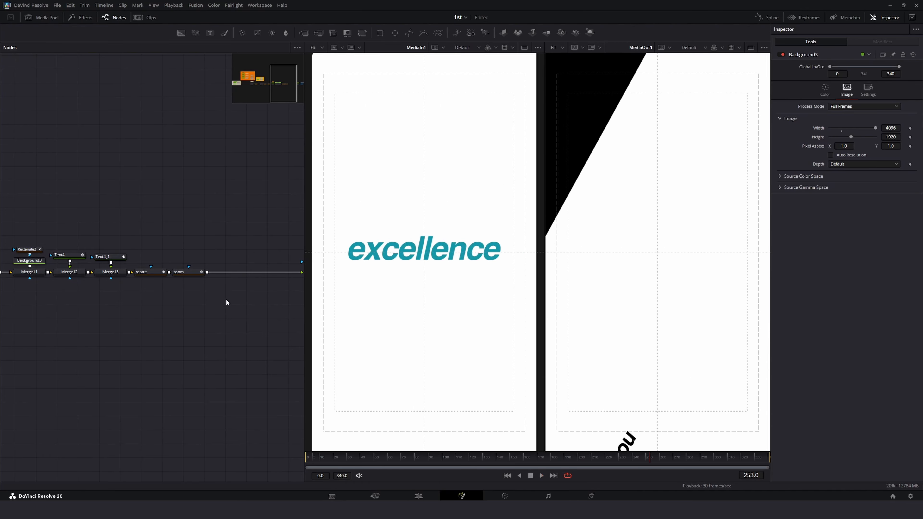
Step: Slide the rotate node's center X to about -0.957 at frame 242
left_click(144, 275)
left_click(641, 459)
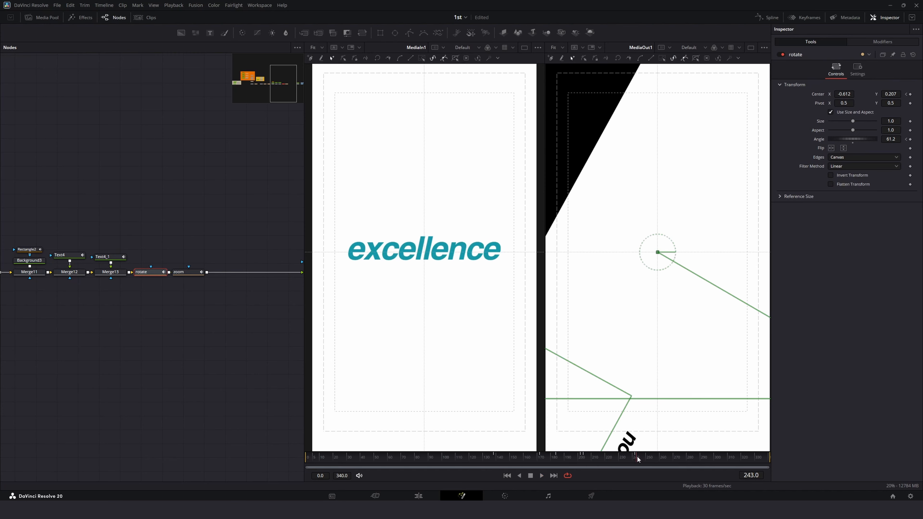
left_click_drag(852, 95, 724, 109)
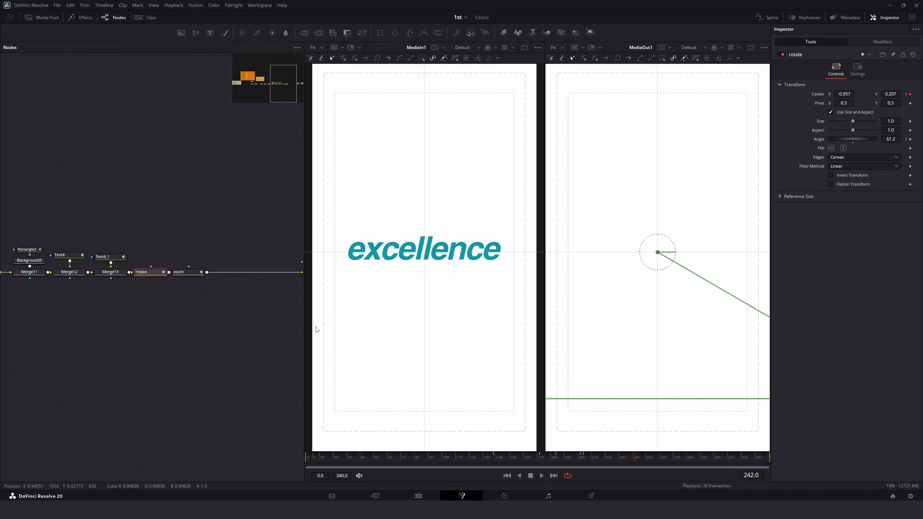
Step: Smooth the rotate node's center displacement keyframes in the Spline editor and play back the result
left_click(766, 18)
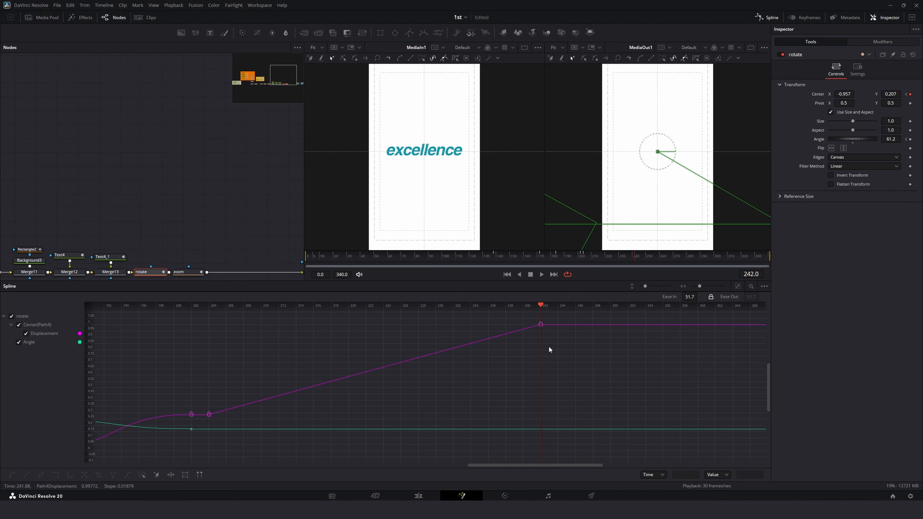
left_click(737, 286)
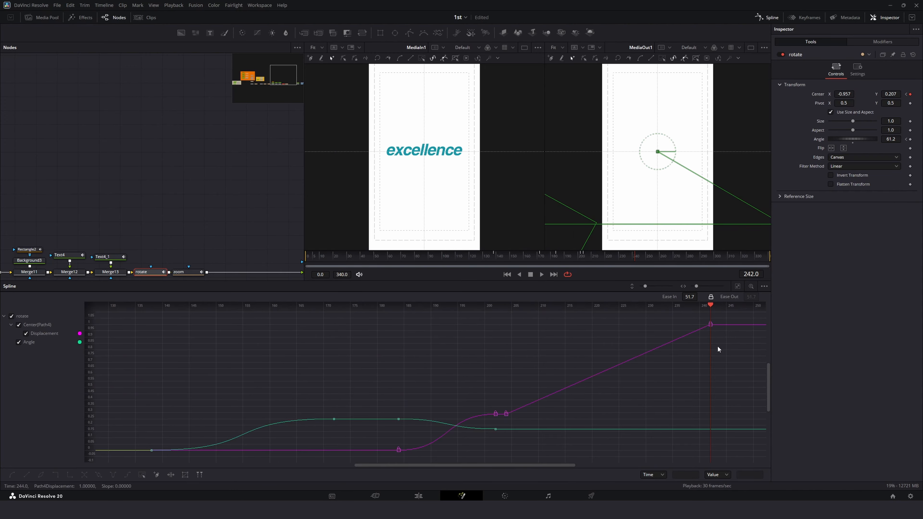
left_click_drag(726, 318, 492, 447)
key("s")
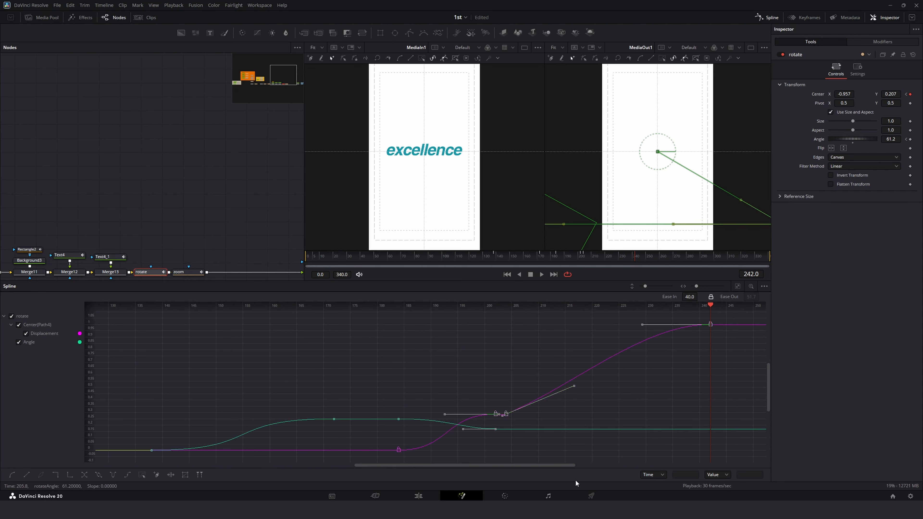
left_click_drag(507, 256, 483, 255)
key("space")
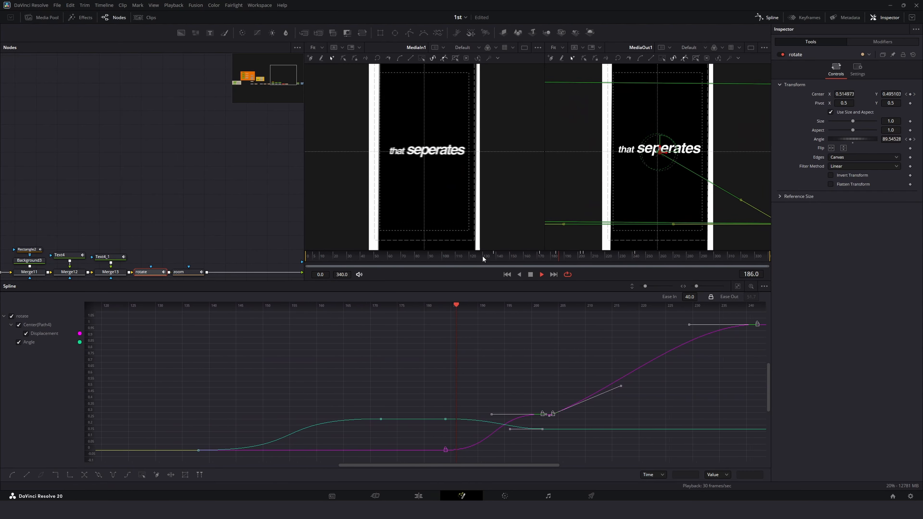
key("space")
Step: Try linear interpolation on the selected displacement keyframes, undoing the last two changes
key("l")
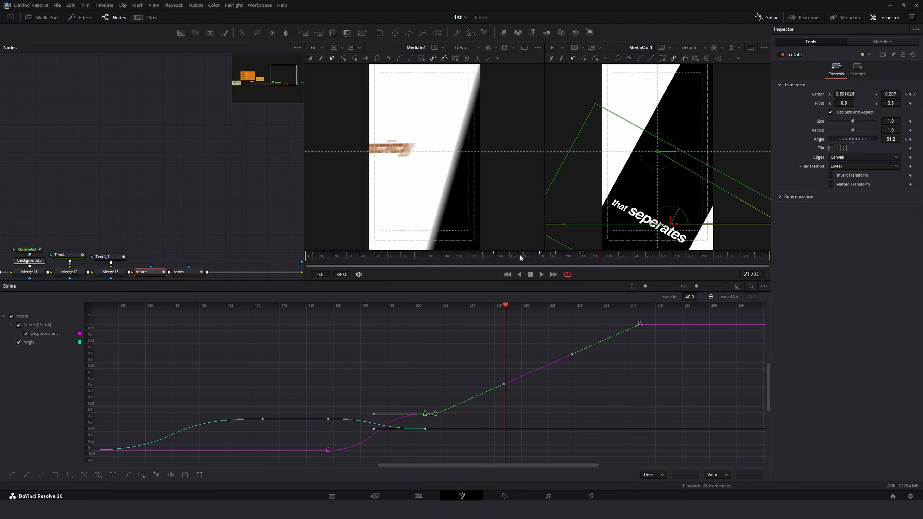
key("ctrl+z")
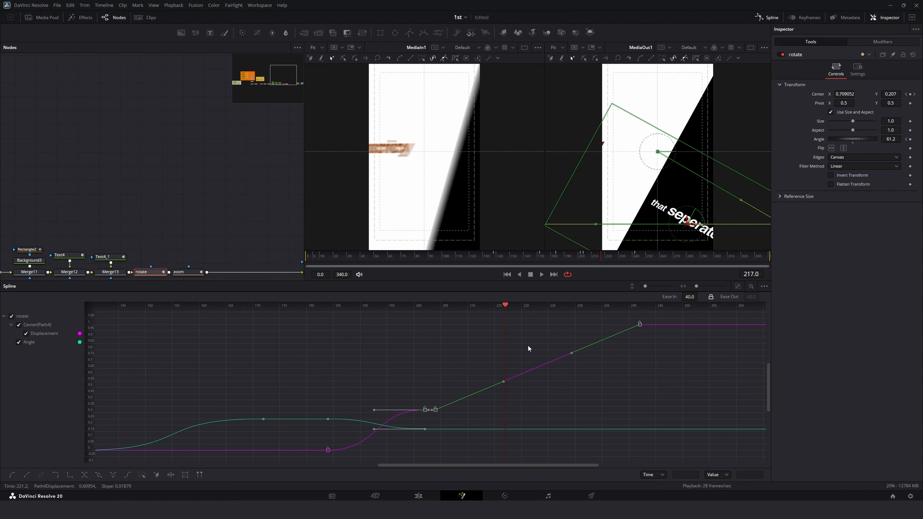
left_click_drag(536, 257, 524, 259)
key("space")
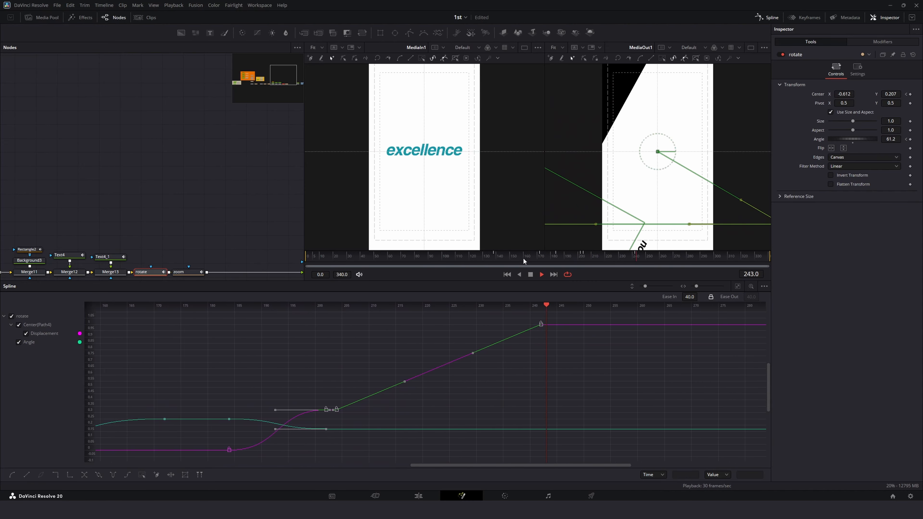
key("space")
key("ctrl+z")
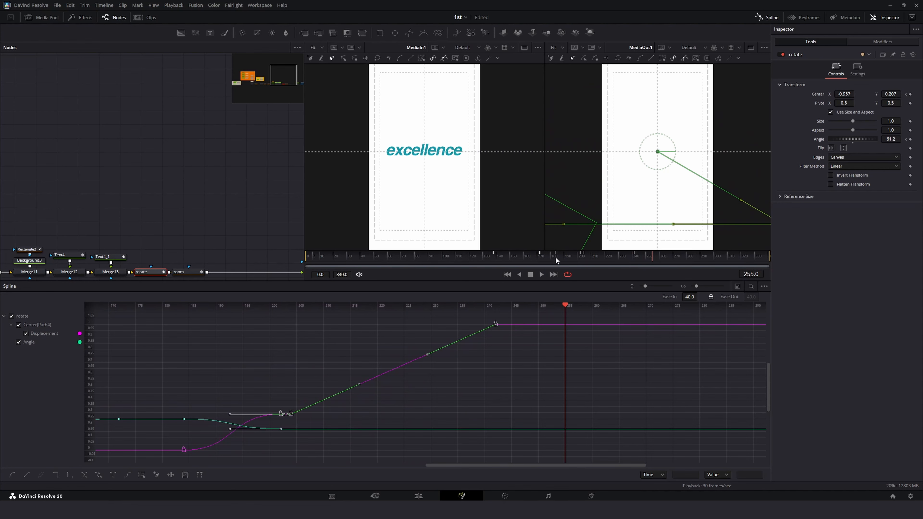
Step: Hide the Angle curve and smooth all of the rotate node's displacement keyframes in the Spline editor
left_click(431, 383)
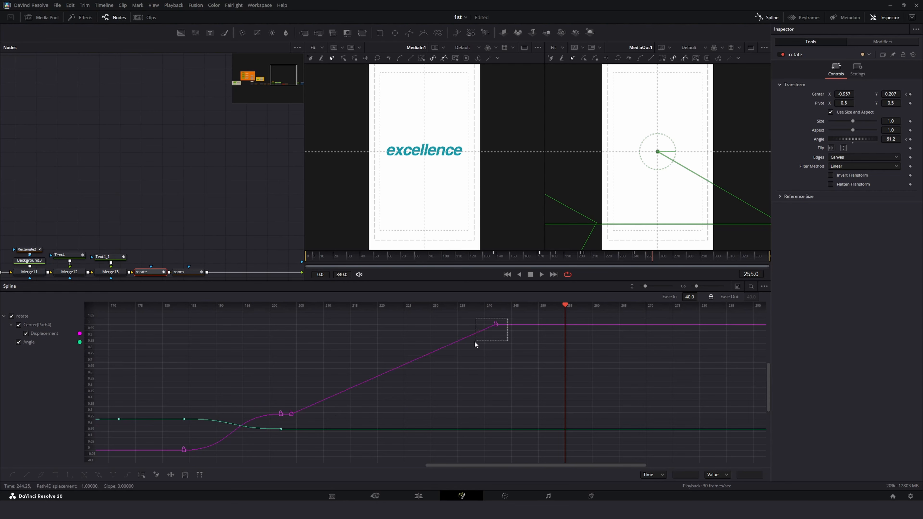
left_click_drag(449, 356, 356, 409)
left_click(18, 342)
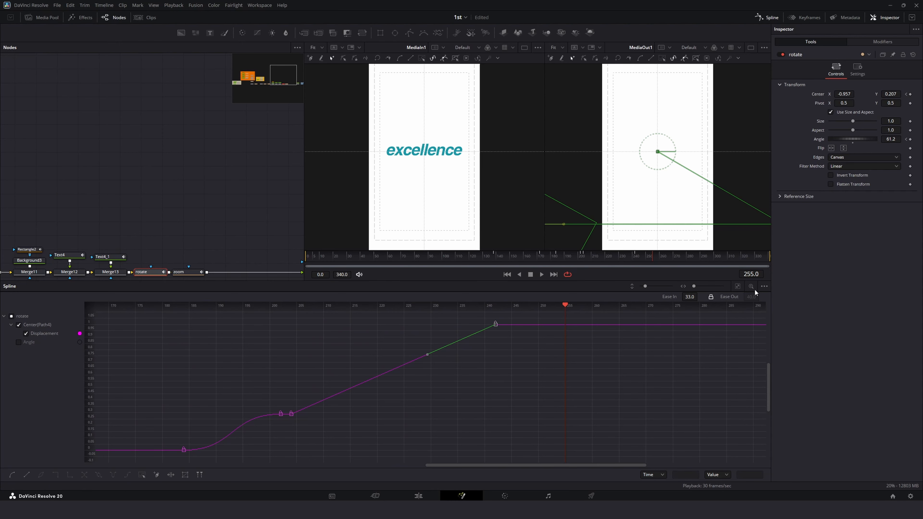
left_click(736, 286)
left_click_drag(728, 315, 339, 443)
key("f")
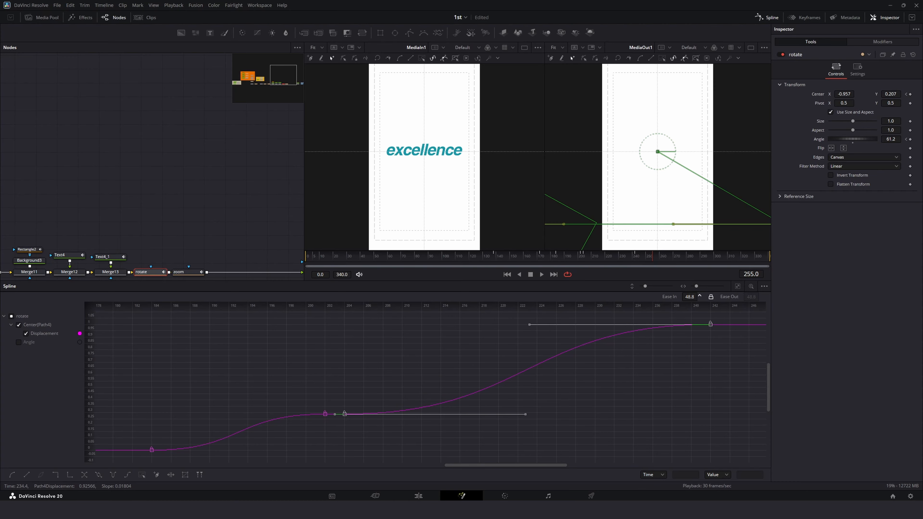
Step: Play back the wipe around frame 240 to review the smoothed displacement
left_click(556, 257)
key("space")
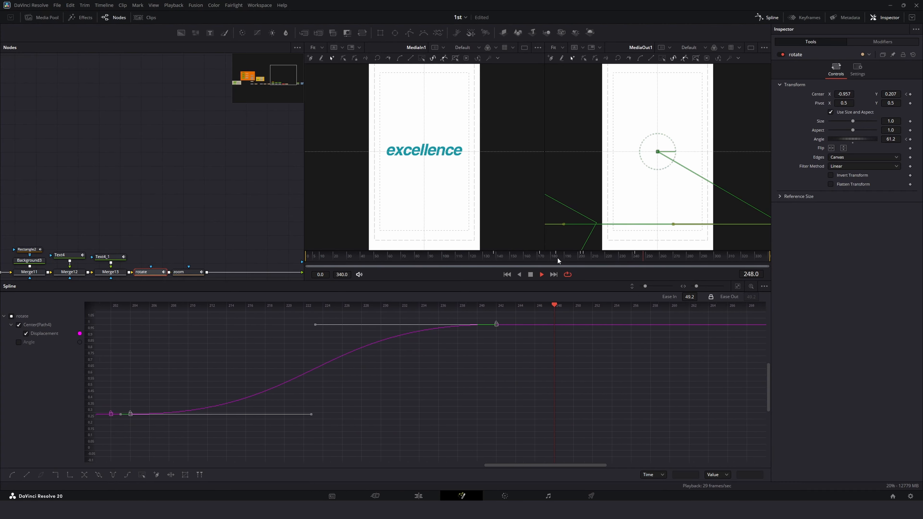
left_click(568, 256)
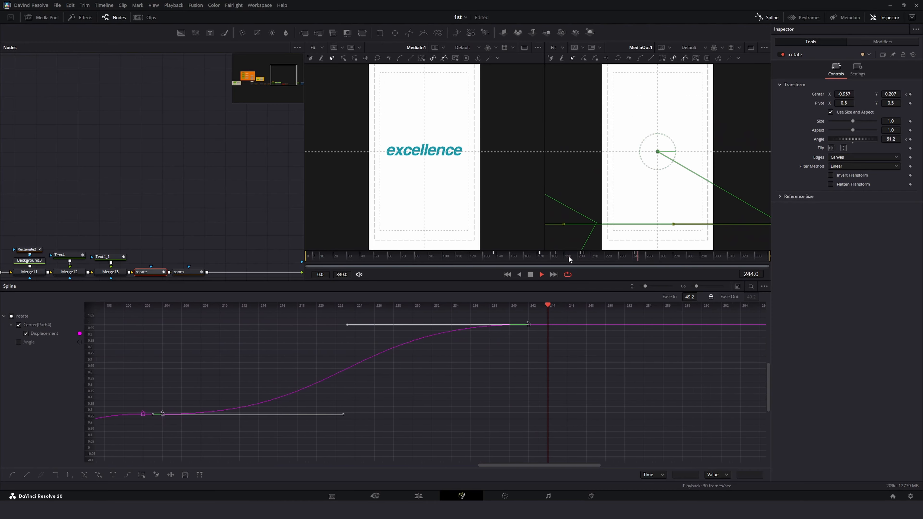
key("space")
left_click(766, 20)
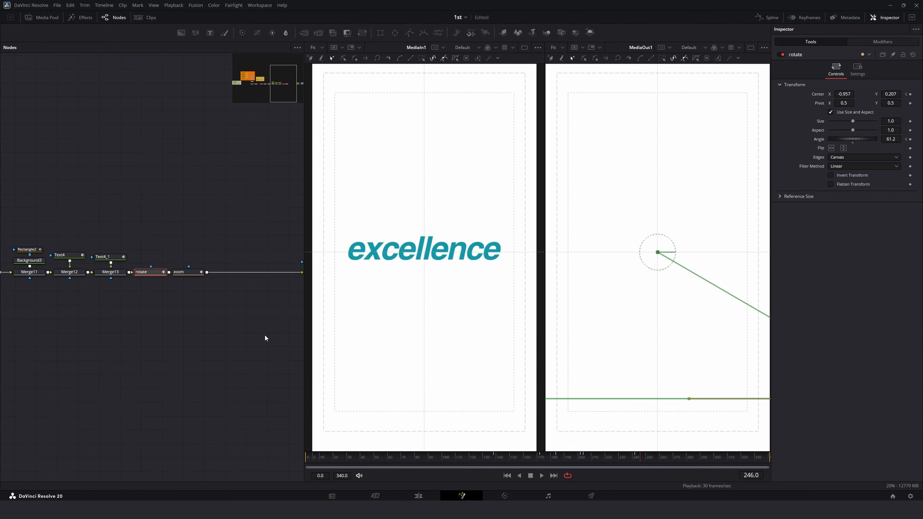
left_click(521, 456)
key("space")
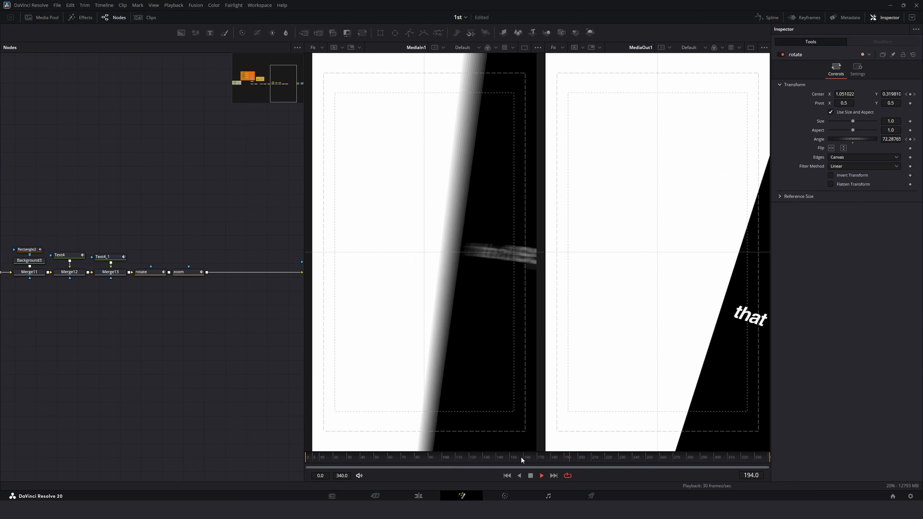
key("space")
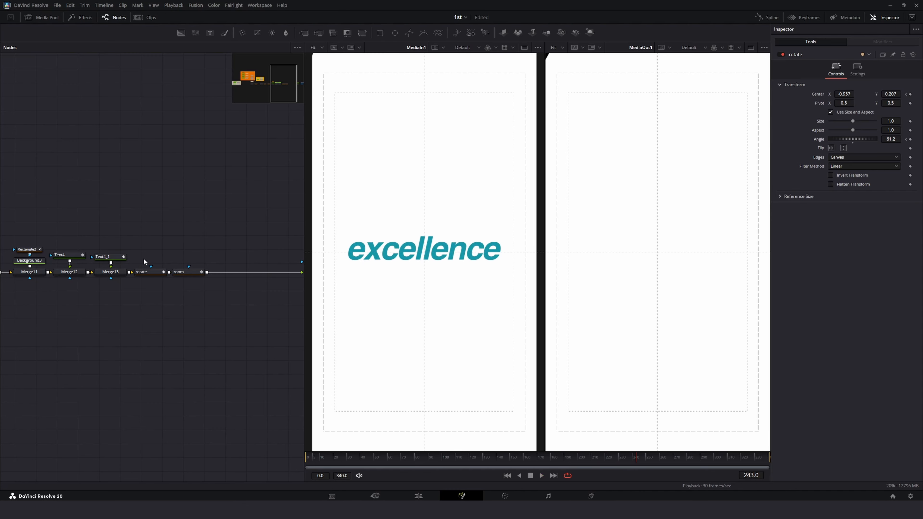
Step: Duplicate the Text4_1 and Merge13 pair and insert the copy between Merge13 and the rotate node
left_click_drag(172, 271, 254, 273)
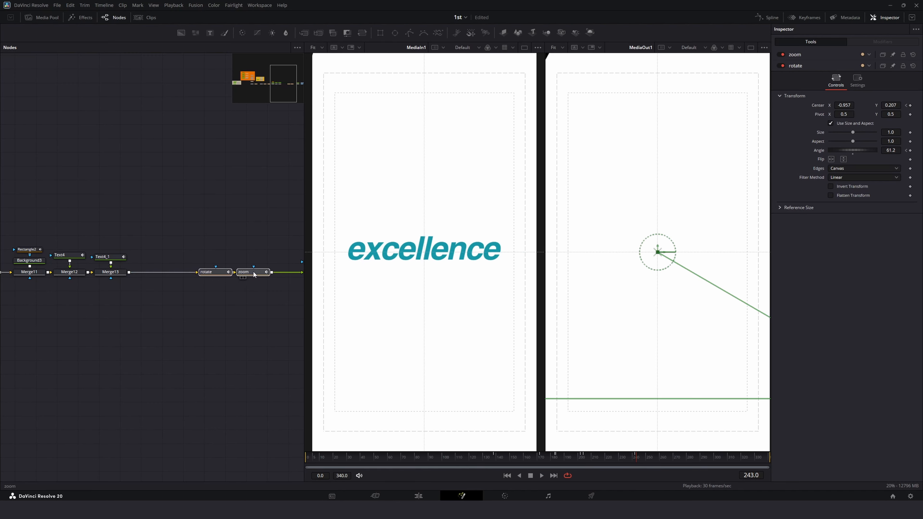
left_click_drag(139, 248, 107, 278)
key("ctrl+c")
key("ctrl+v")
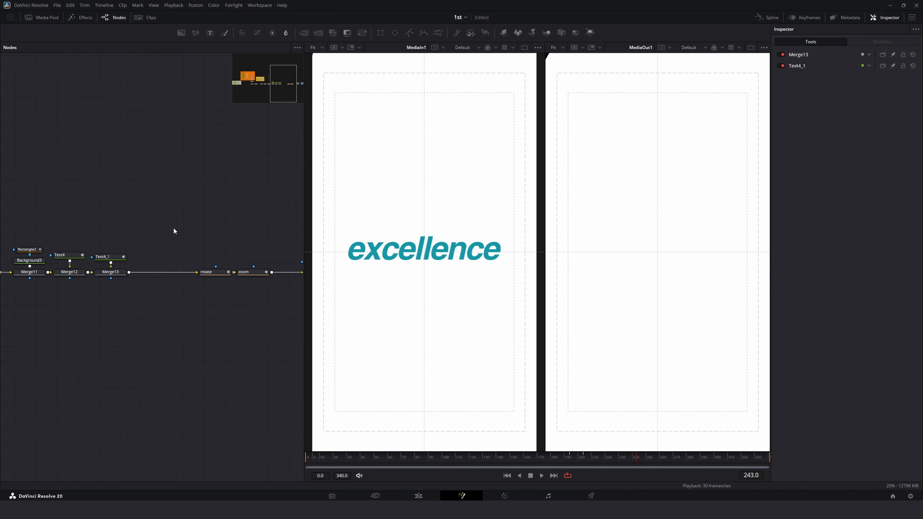
left_click_drag(176, 244, 160, 274)
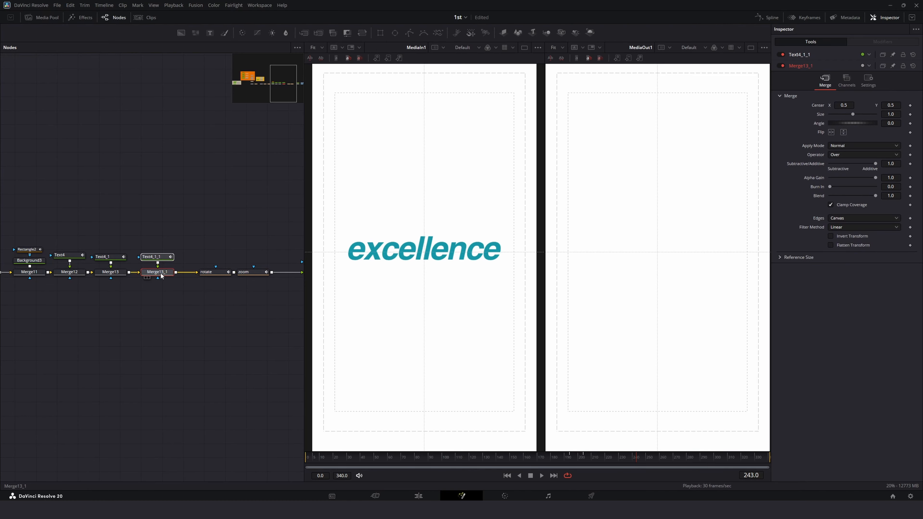
Step: Change the copied text to "excellence" and set its colour to teal #22788b
left_click(160, 256)
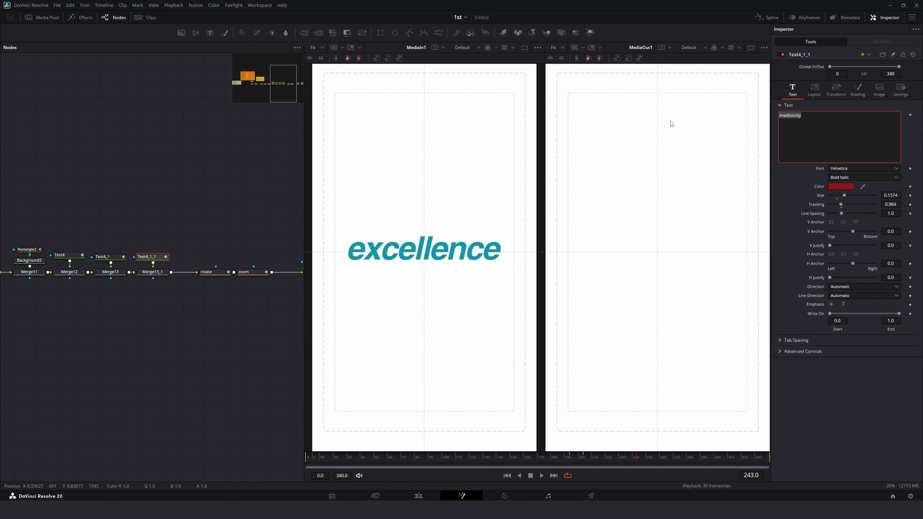
type("excellencew")
left_click(838, 184)
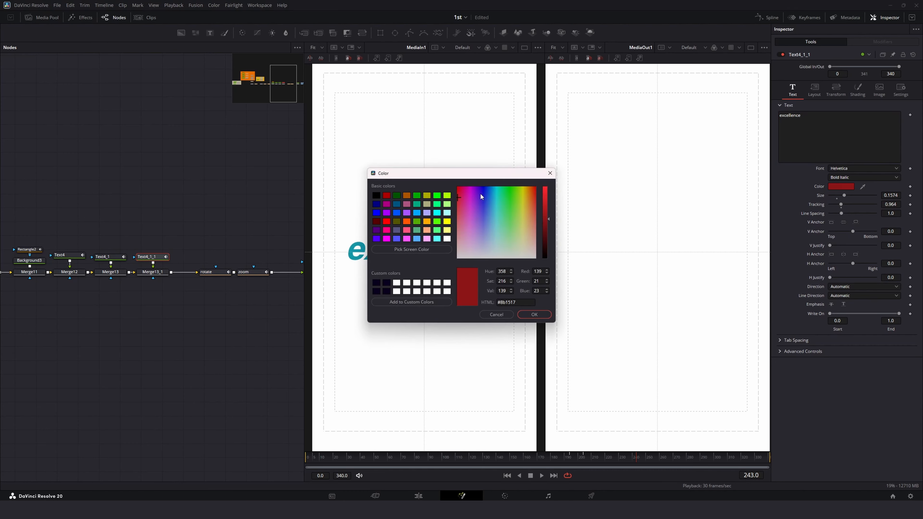
left_click_drag(473, 181, 258, 189)
left_click(276, 217)
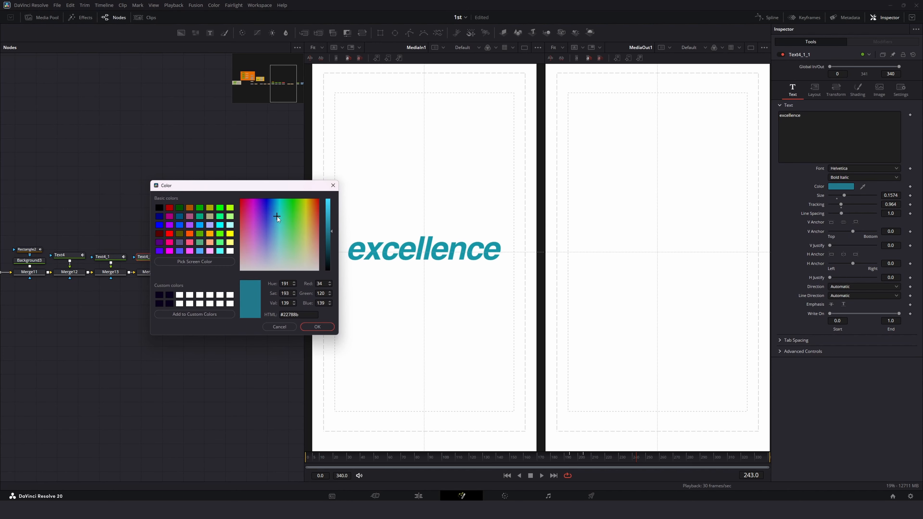
left_click(317, 326)
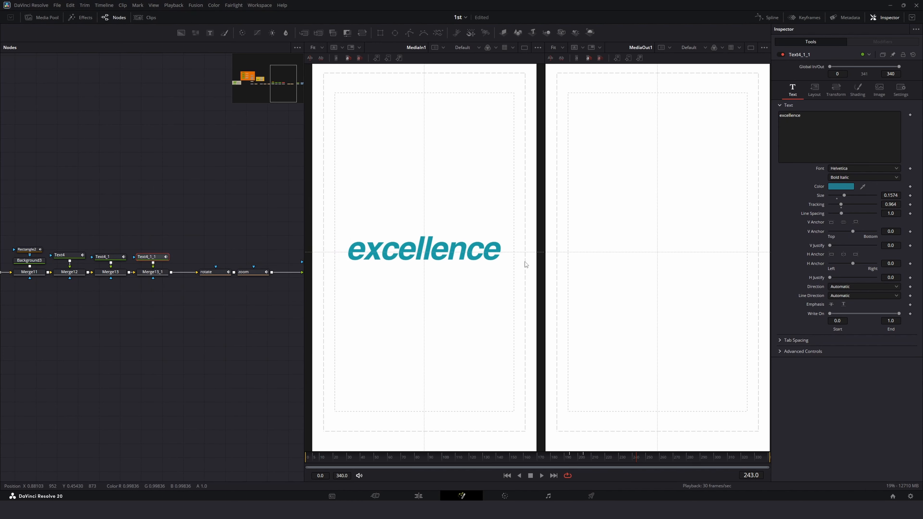
Step: Nudge the excellence text's layout center slightly down and right to about 1.645, -0.082
scroll(663, 260, "down", 5)
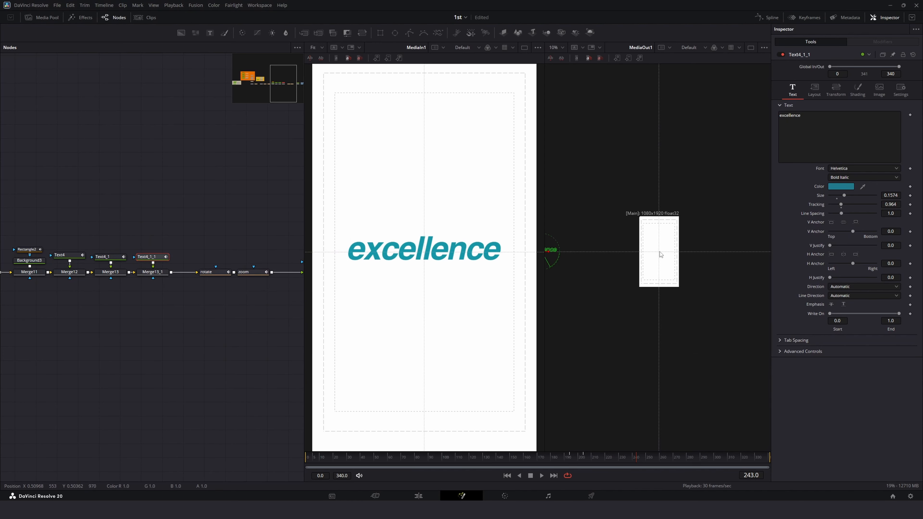
left_click_drag(544, 256, 500, 258)
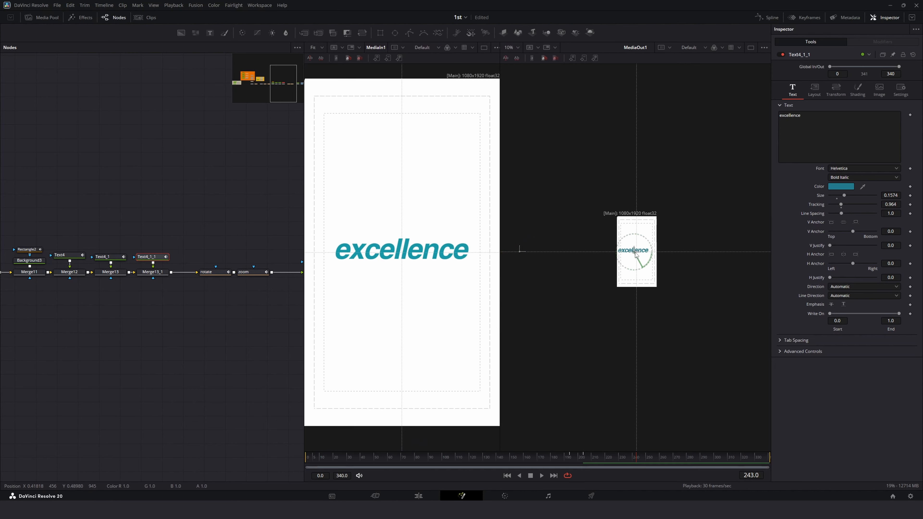
left_click(317, 48)
left_click(317, 58)
left_click(512, 48)
left_click(513, 58)
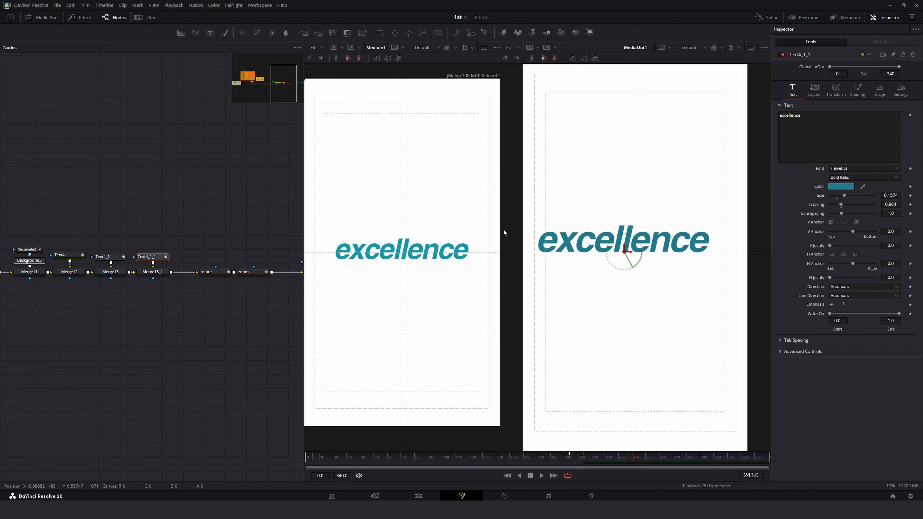
left_click_drag(500, 229, 529, 243)
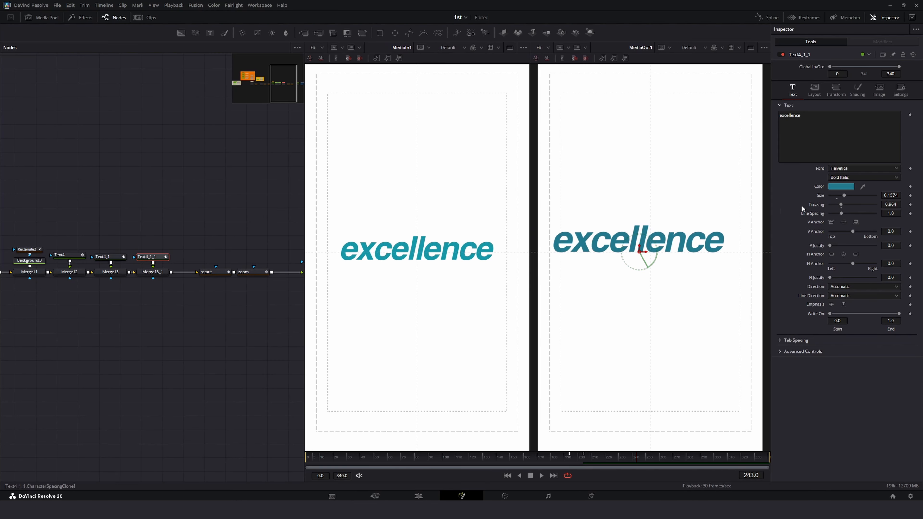
left_click(841, 186)
left_click(316, 327)
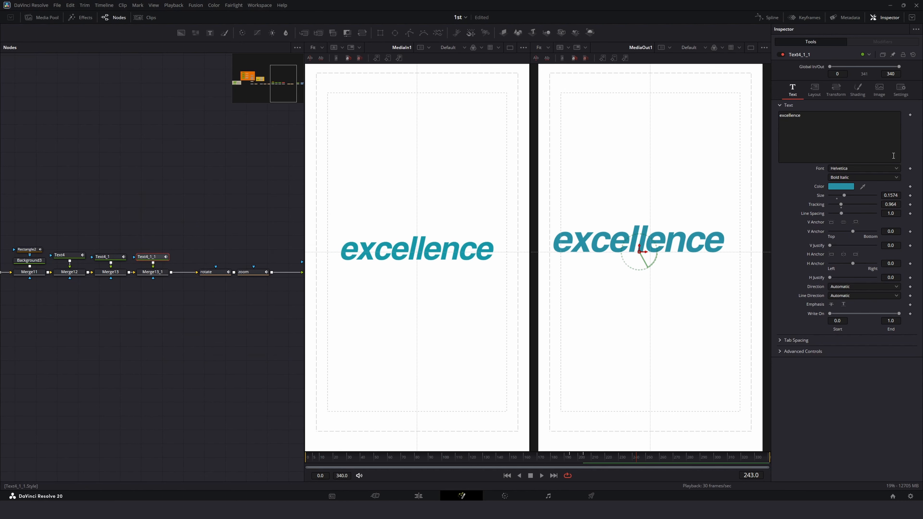
left_click_drag(889, 197, 886, 197)
left_click(820, 92)
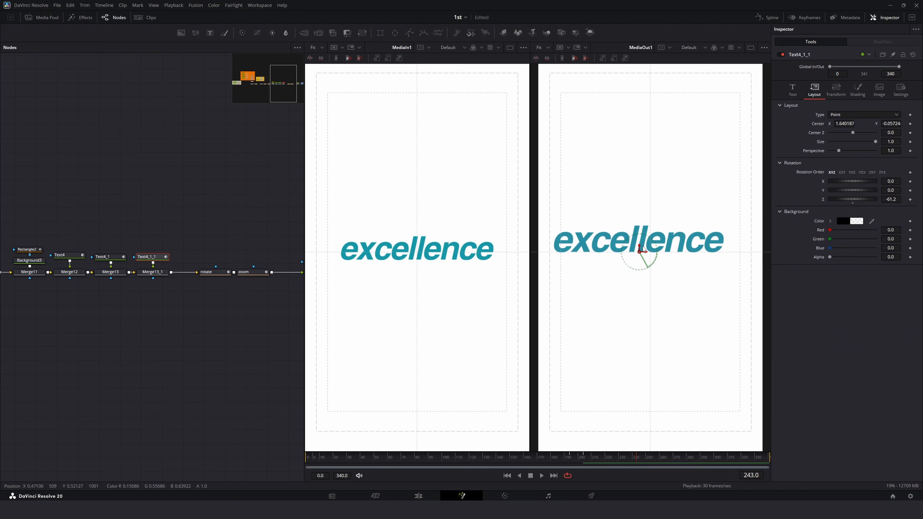
mouse_move(640, 251)
left_mouse_down()
mouse_move(660, 255)
mouse_move(653, 258)
left_mouse_up()
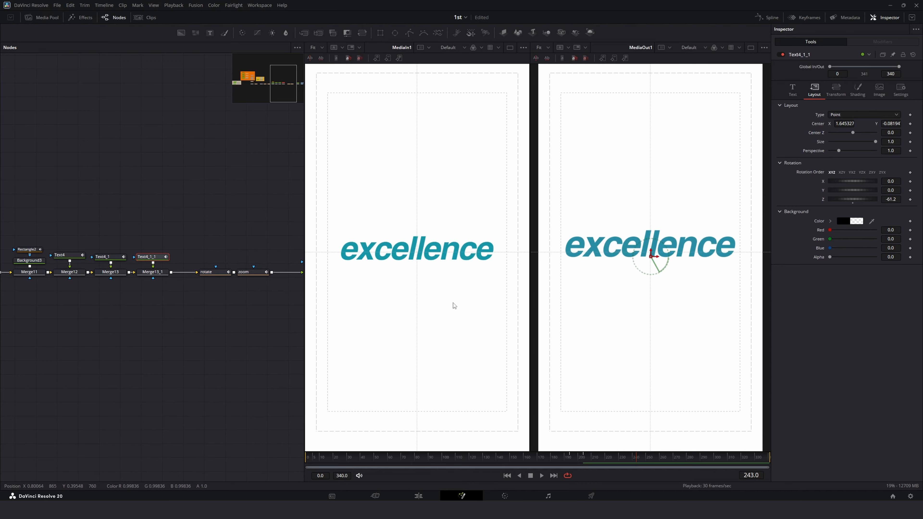
Step: Play back and scrub through the wipe to check the new excellence text
left_click(205, 314)
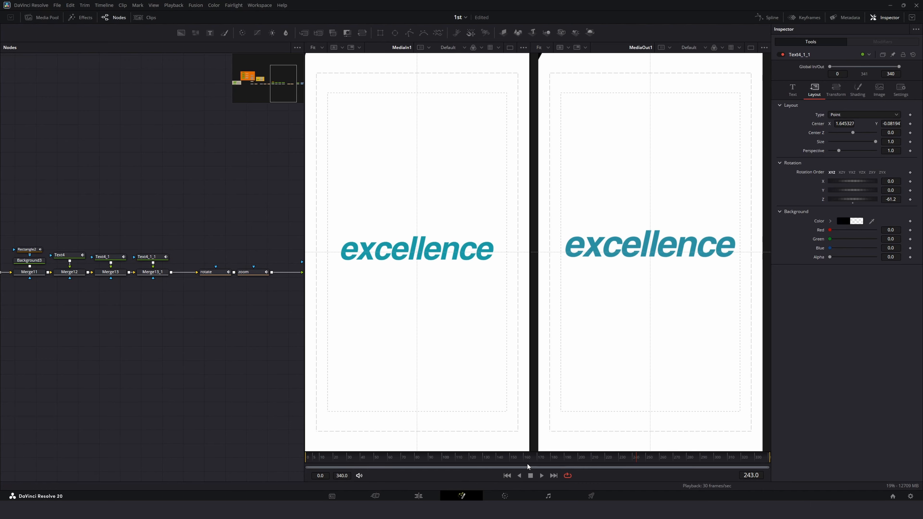
left_click(475, 457)
key("space")
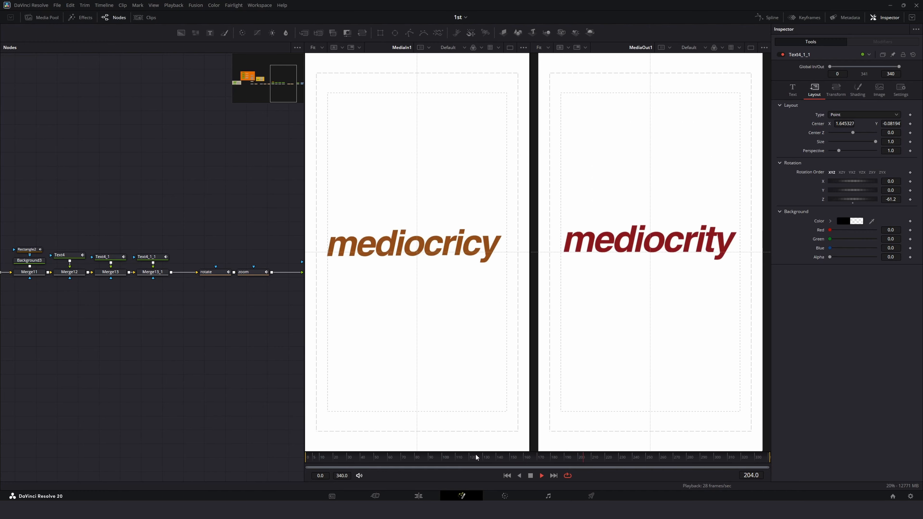
key("space")
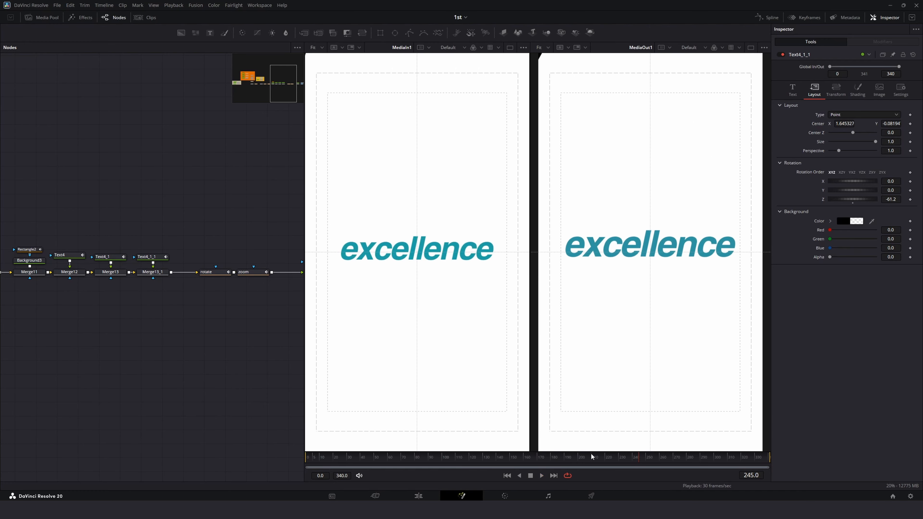
left_click(570, 457)
key("space")
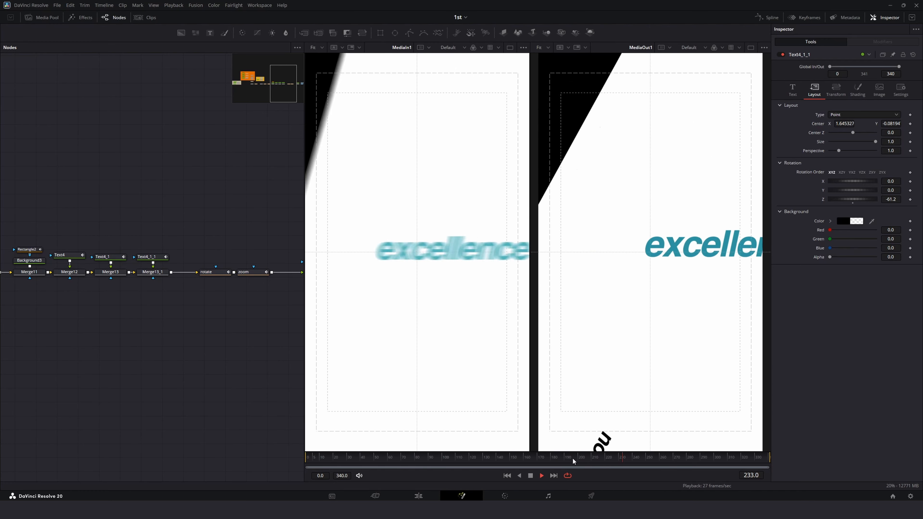
left_click_drag(573, 457, 613, 460)
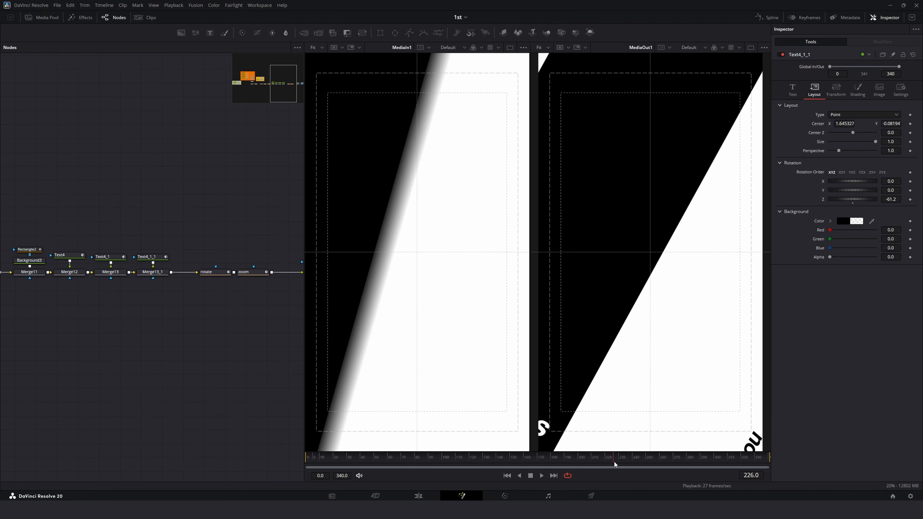
Step: Set keyframes on the excellence text's shading opacity near frame 234
left_click(154, 258)
left_click(857, 90)
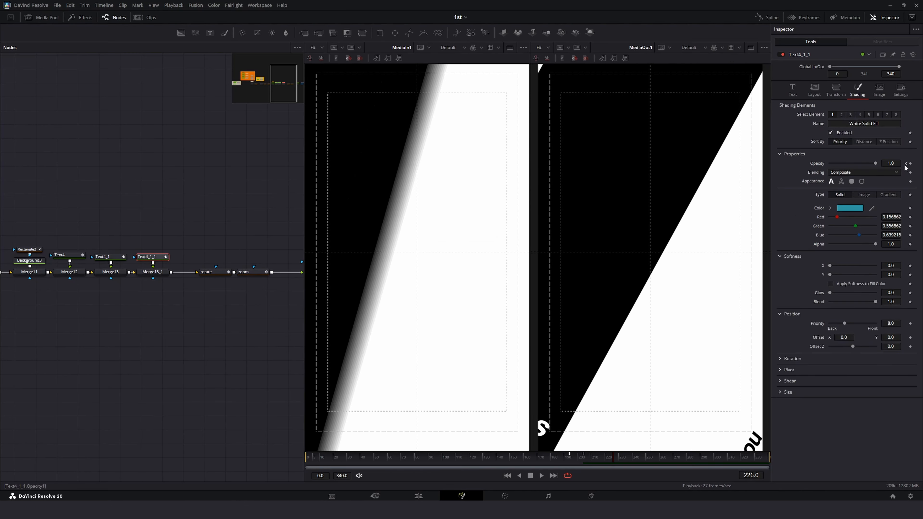
mouse_move(617, 460)
left_mouse_down()
mouse_move(632, 462)
mouse_move(625, 463)
left_mouse_up()
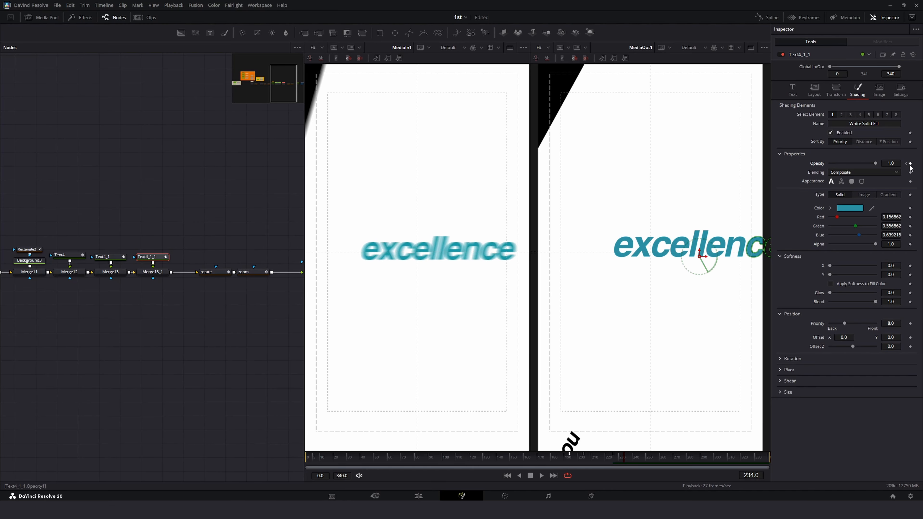
key("space")
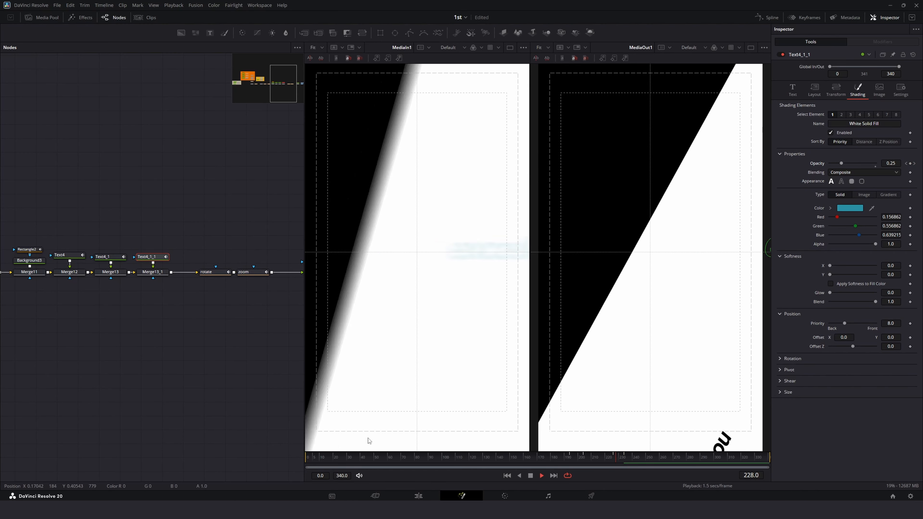
Step: Play back and inspect the excellence text's opacity curve in the Spline editor
left_click(550, 456)
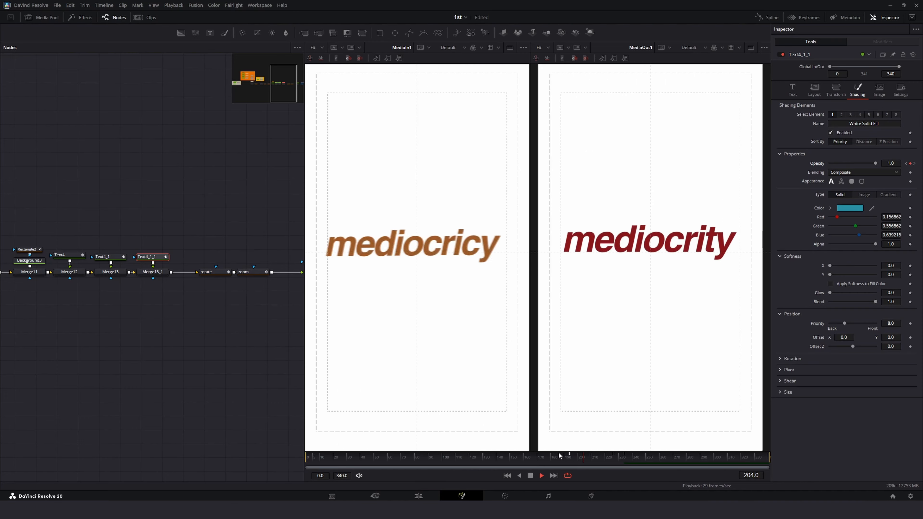
key("space")
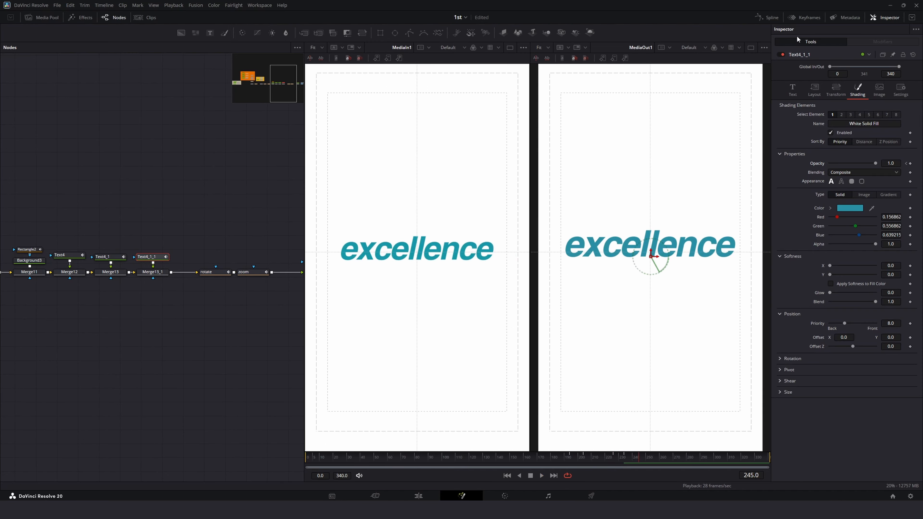
left_click(770, 18)
left_click(880, 18)
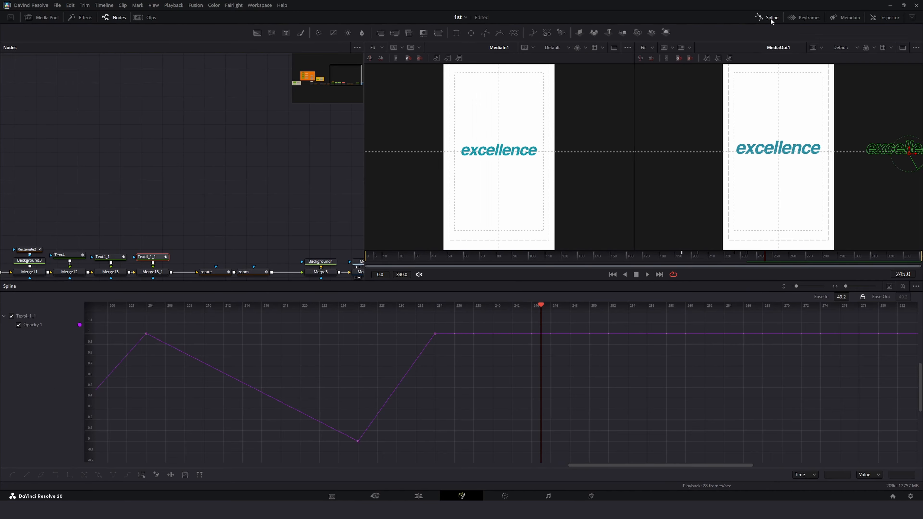
left_click(771, 18)
key("space")
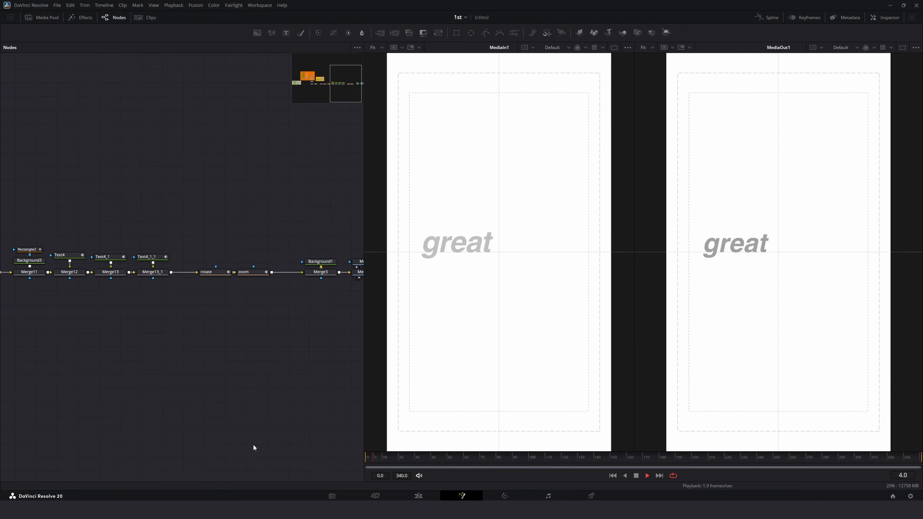
left_click(892, 18)
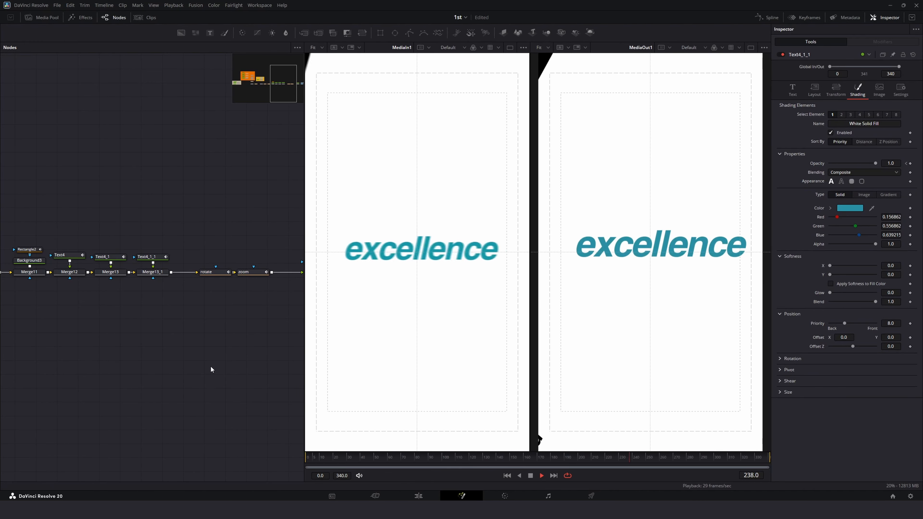
Step: Play back the edited timeline from about 12 seconds to review the composition
key("space")
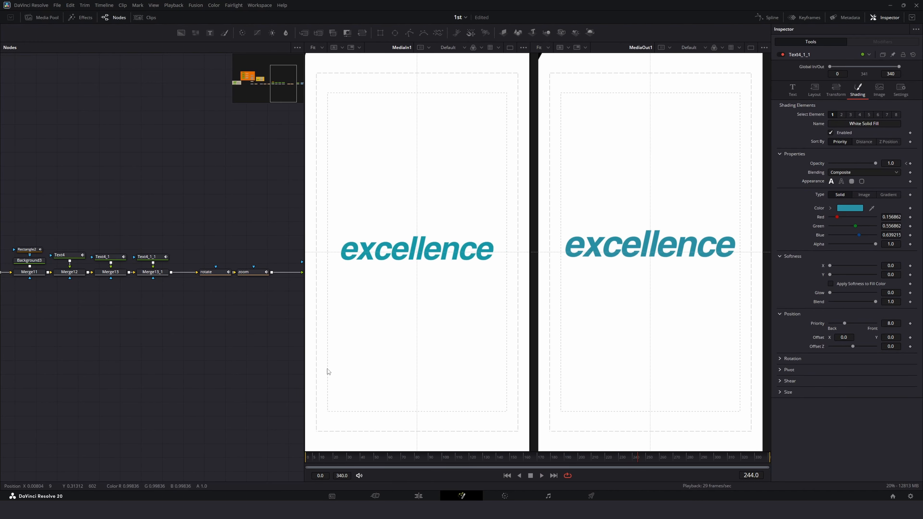
left_click(418, 495)
left_click(280, 263)
key("space")
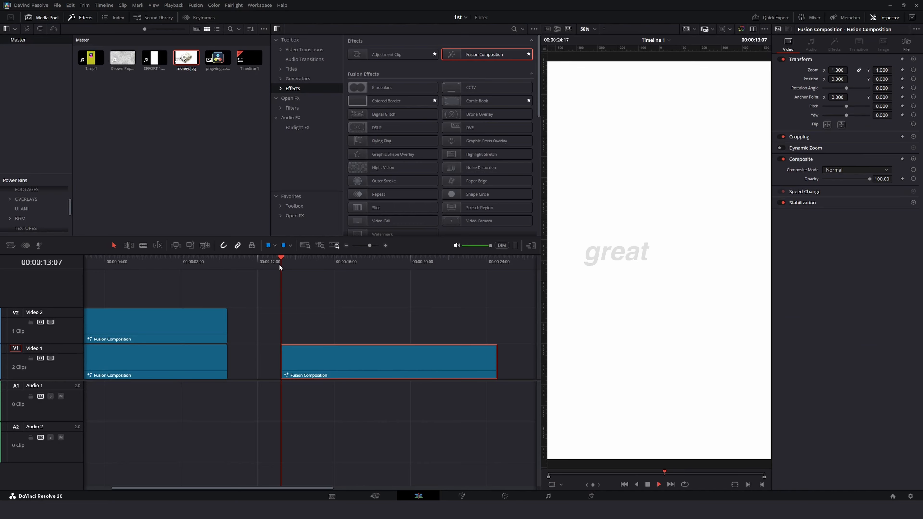
Step: Return to Fusion, select the final Merge3 node and enable Motion Blur in its settings
left_click(461, 494)
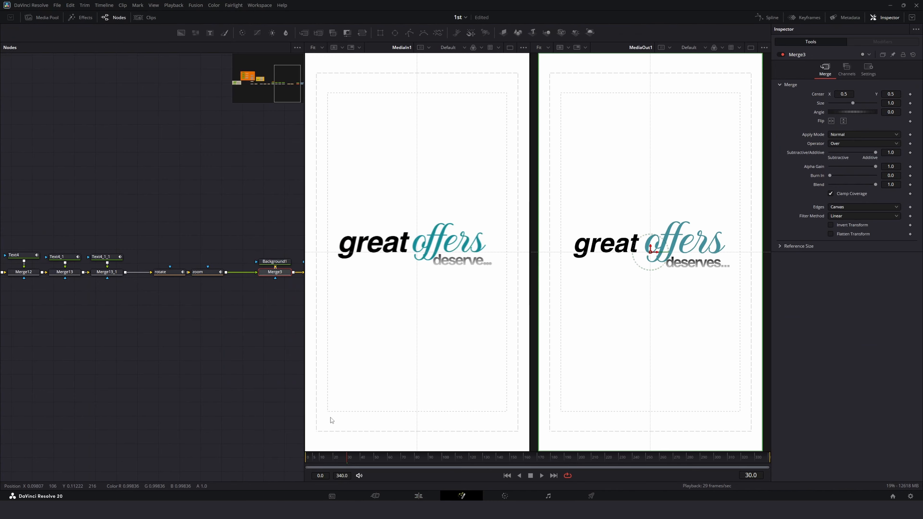
left_click_drag(247, 319, 166, 317)
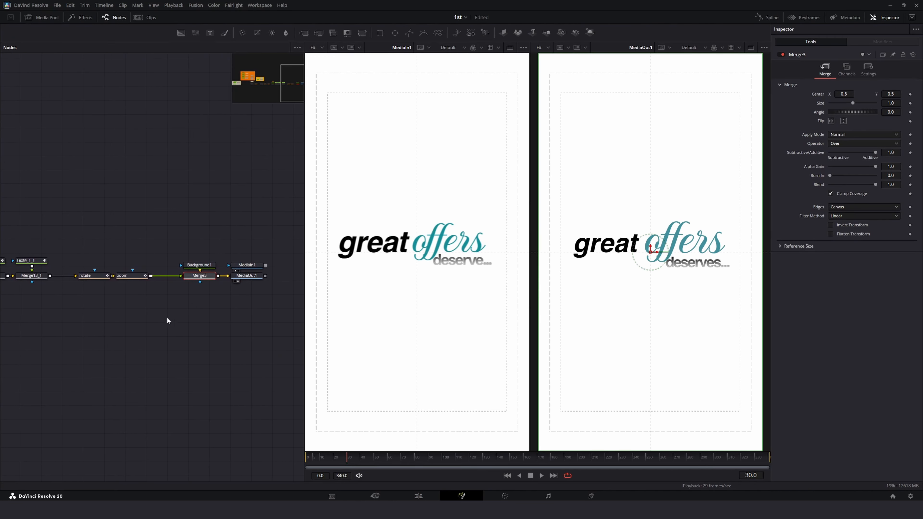
left_click(199, 265)
left_click(201, 276)
left_click(864, 69)
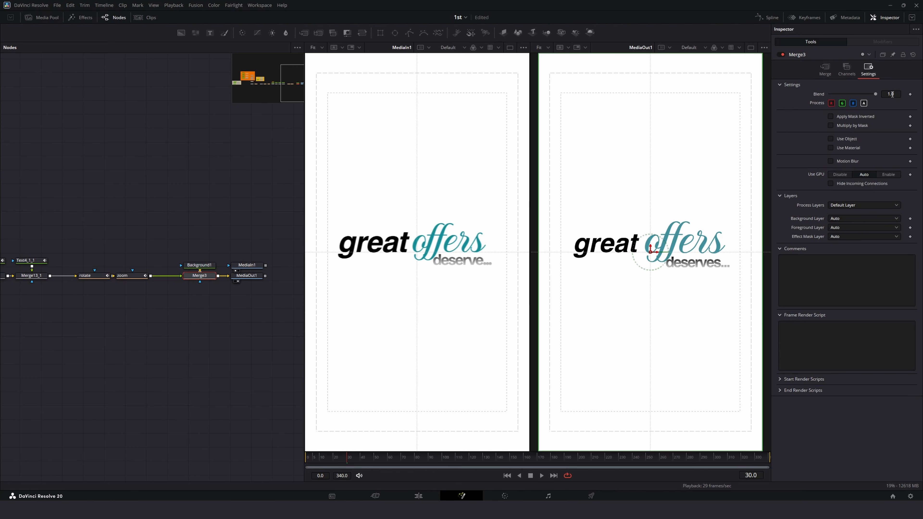
left_click(835, 163)
Step: Scrub to frame 41 and toggle Merge3's motion blur off and on to compare
left_click(312, 459)
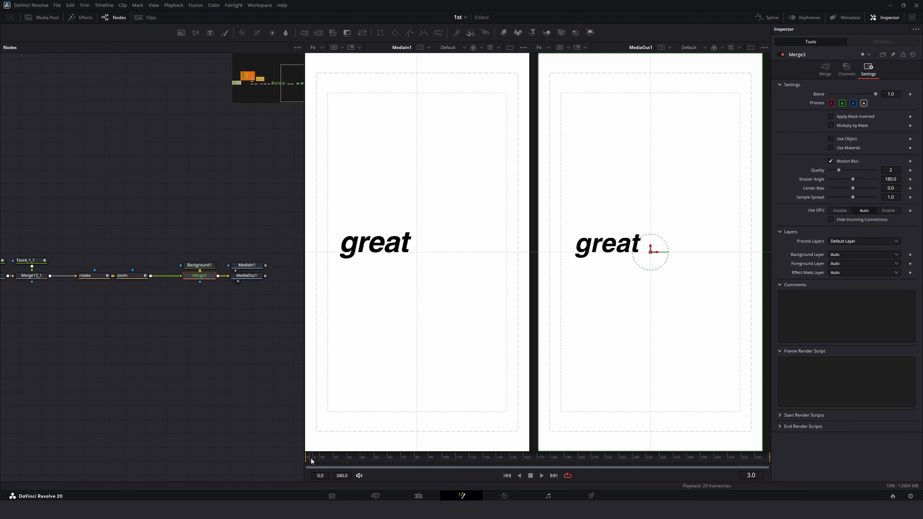
left_click_drag(311, 461, 363, 462)
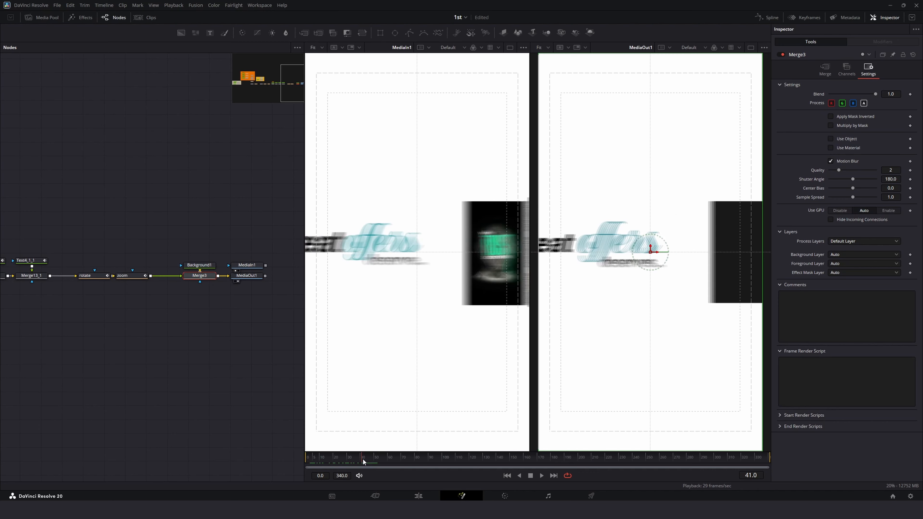
left_click(829, 162)
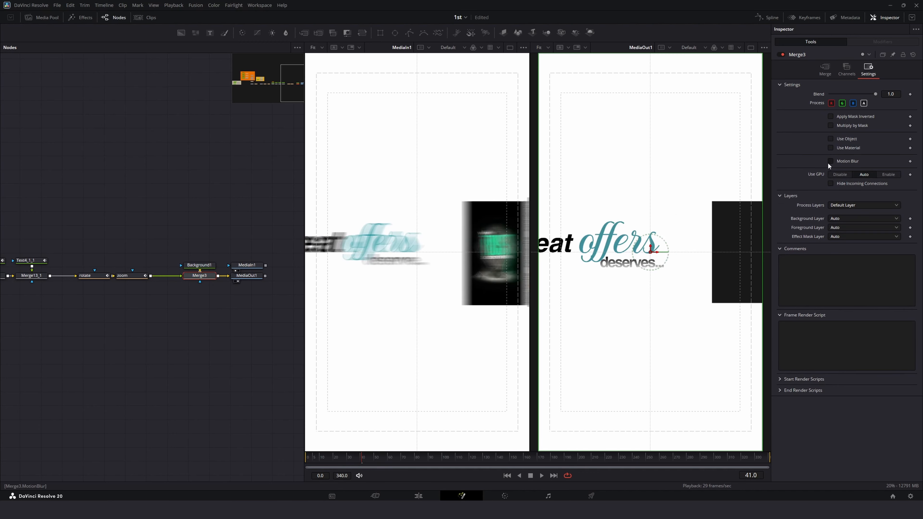
left_click(828, 162)
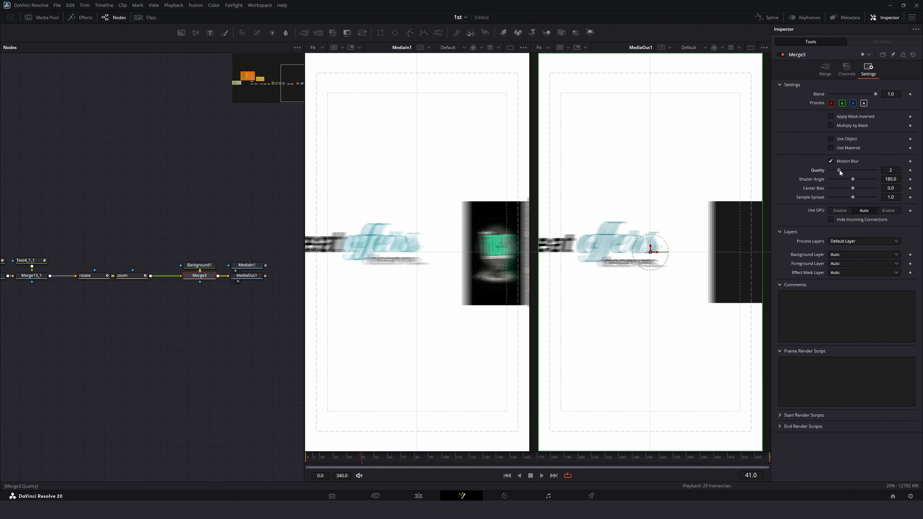
Step: Set Merge3's motion blur quality to 7, shutter angle to 212.6 and center bias to 0.0
left_click_drag(839, 169, 860, 191)
double_click(859, 187)
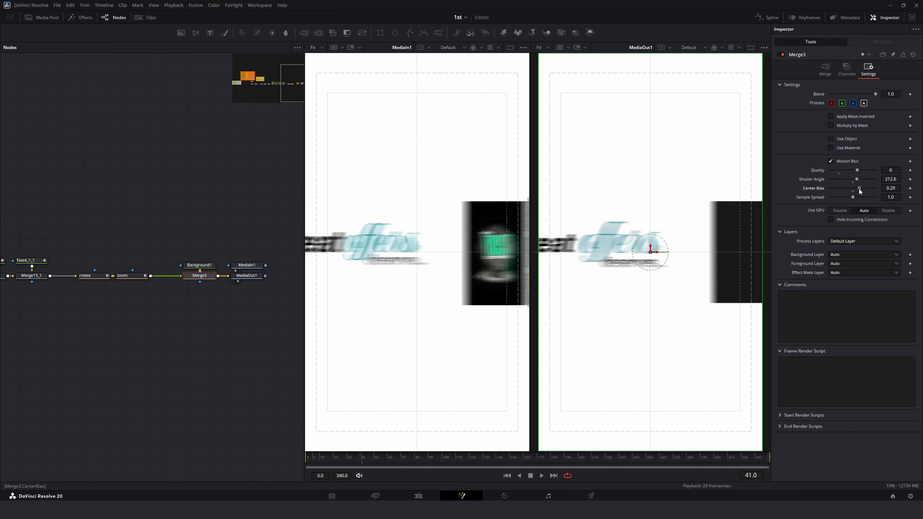
left_click_drag(857, 170, 861, 170)
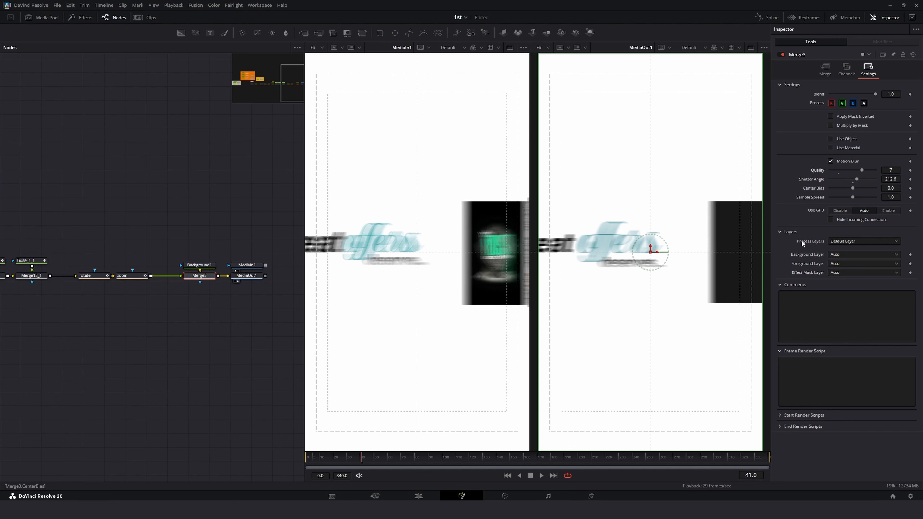
Step: Play back and scrub the timeline on the Edit page to review the motion blur
left_click_drag(467, 458, 296, 454)
key("space")
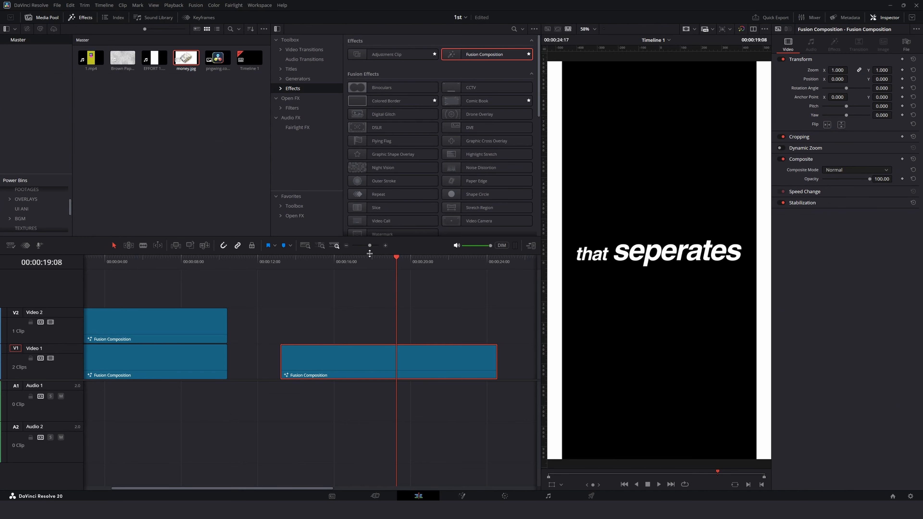
left_click(367, 257)
key("space")
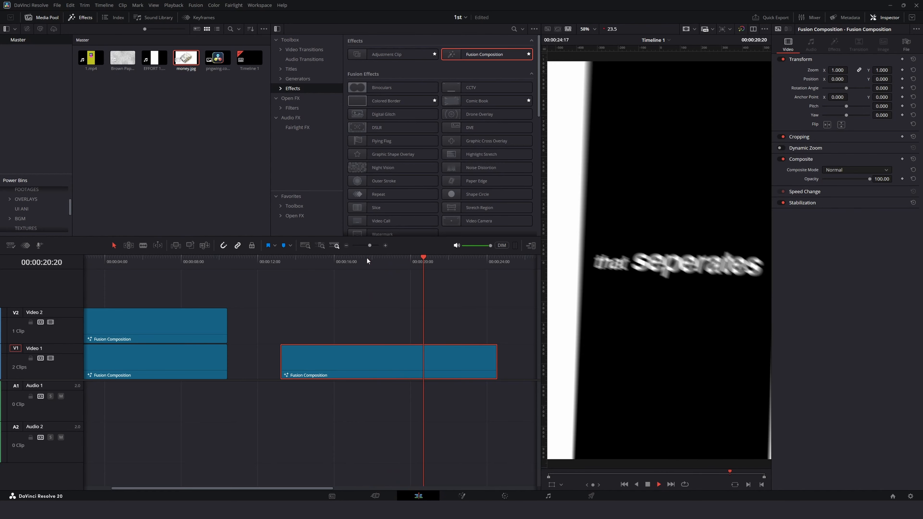
left_click_drag(450, 262, 429, 265)
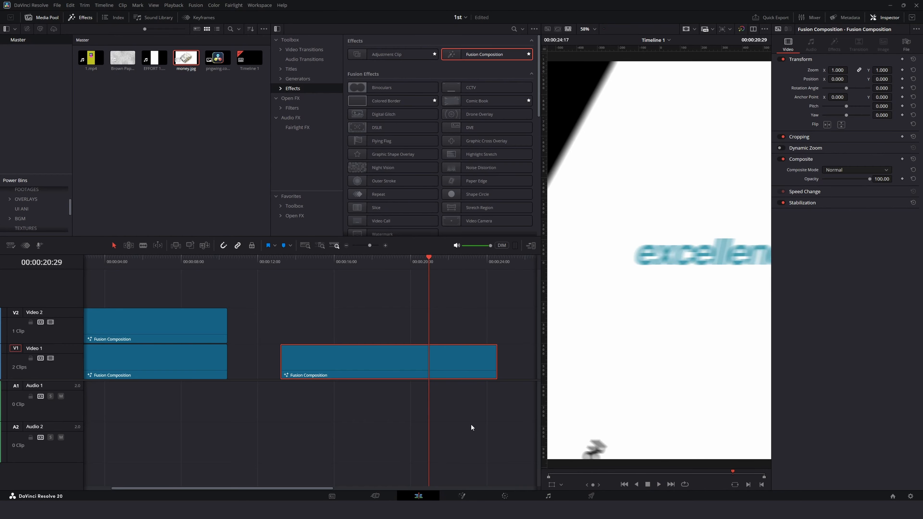
Step: Open the composition in Fusion again and inspect the excellence text nodes one by one
right_click(464, 366)
left_click(491, 462)
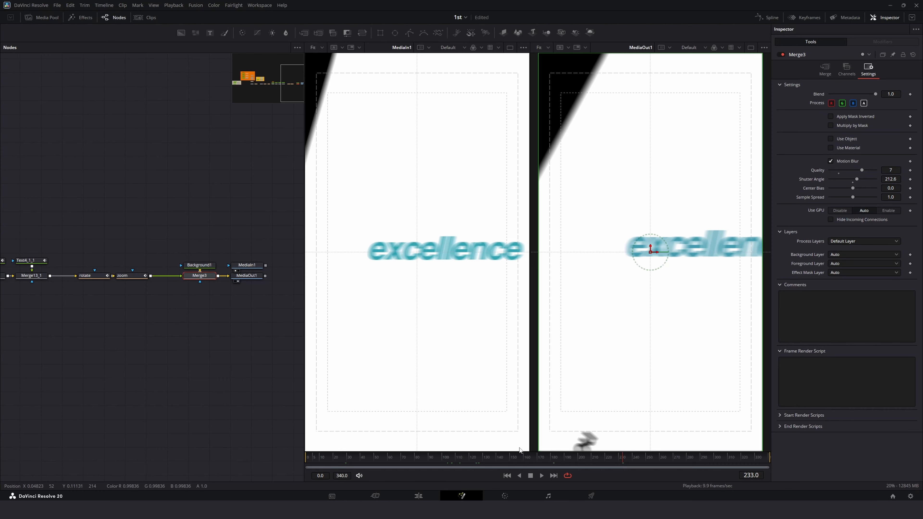
left_click_drag(164, 328, 214, 326)
left_click(121, 257)
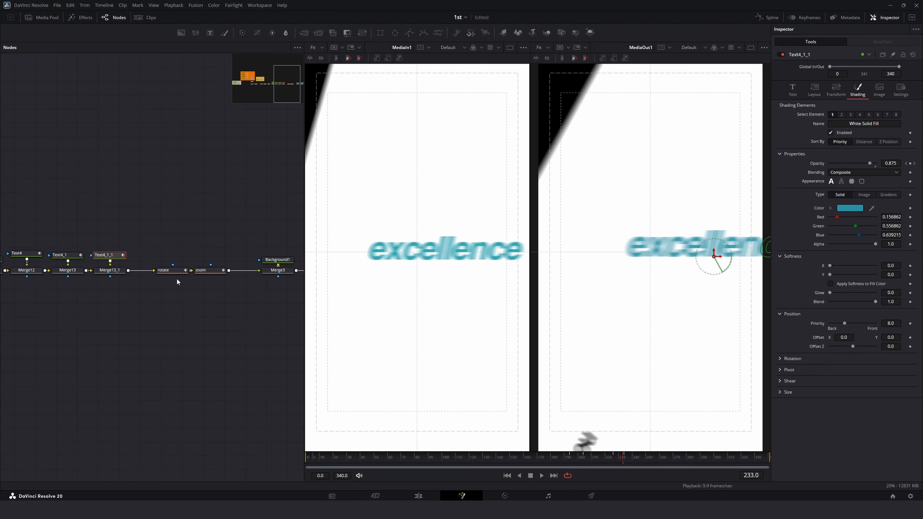
left_click(70, 255)
left_click(40, 251)
left_click(784, 55)
Step: Keyframe the Text3 node's shading opacity at 1.0 on frame 224 and 0.0 on frame 225
left_click_drag(171, 399, 282, 394)
left_click_drag(120, 336, 235, 345)
left_click(31, 229)
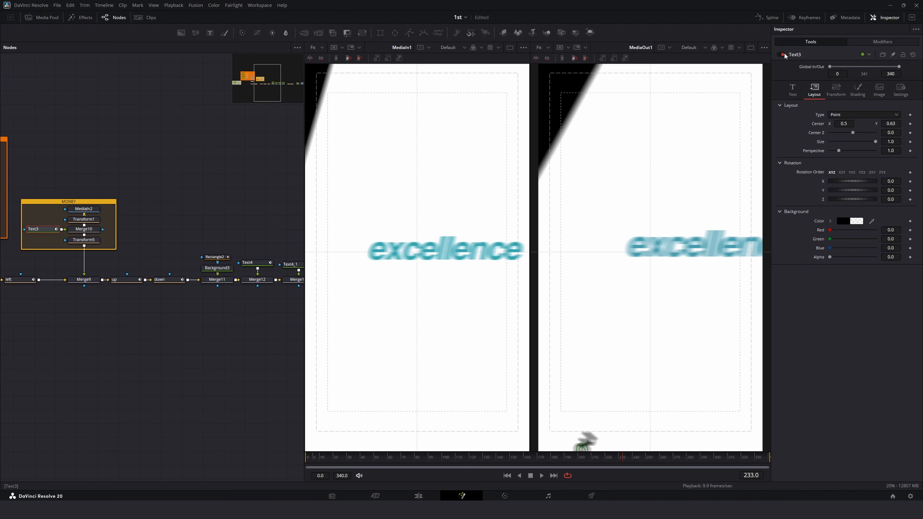
mouse_move(628, 456)
left_mouse_down()
mouse_move(639, 458)
mouse_move(603, 440)
mouse_move(581, 460)
mouse_move(621, 462)
mouse_move(611, 462)
left_mouse_up()
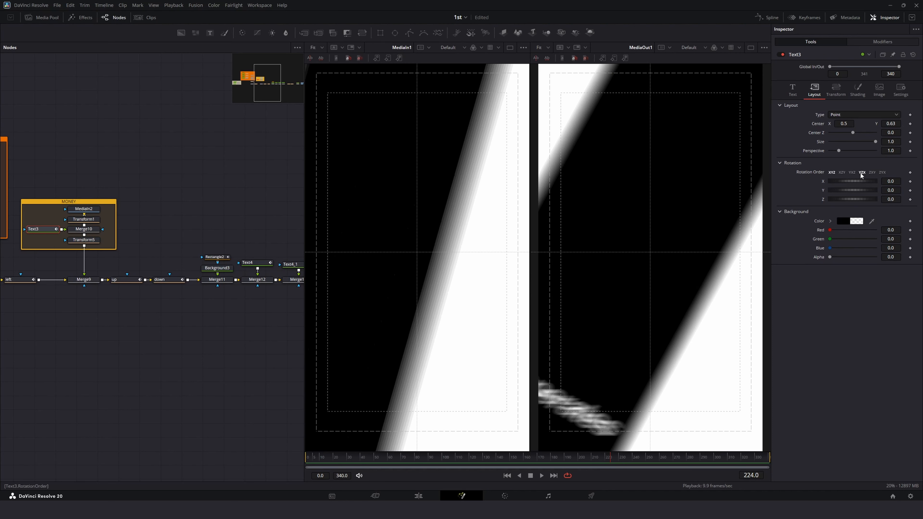
left_click(854, 93)
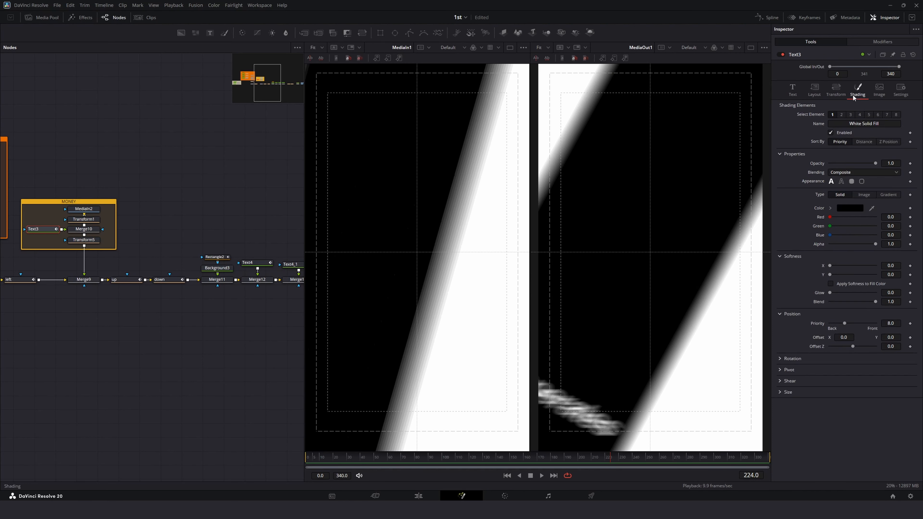
left_click(905, 163)
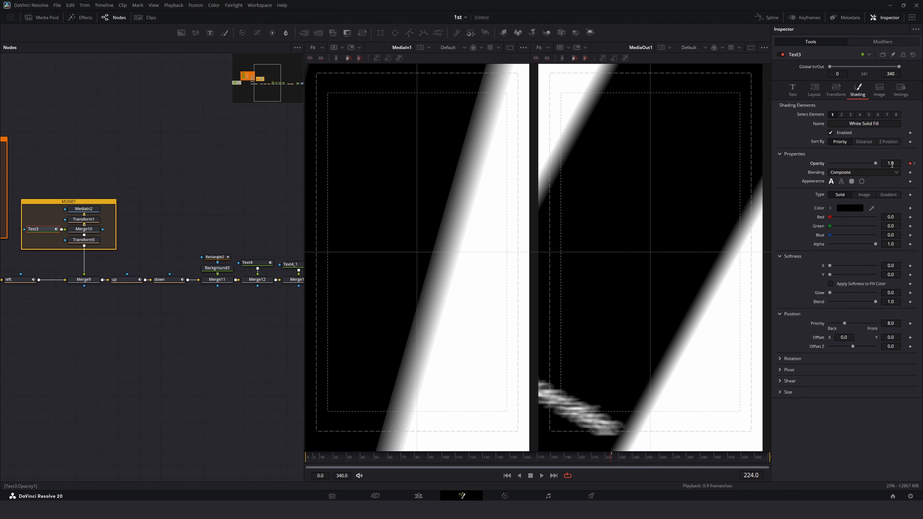
left_click(914, 164)
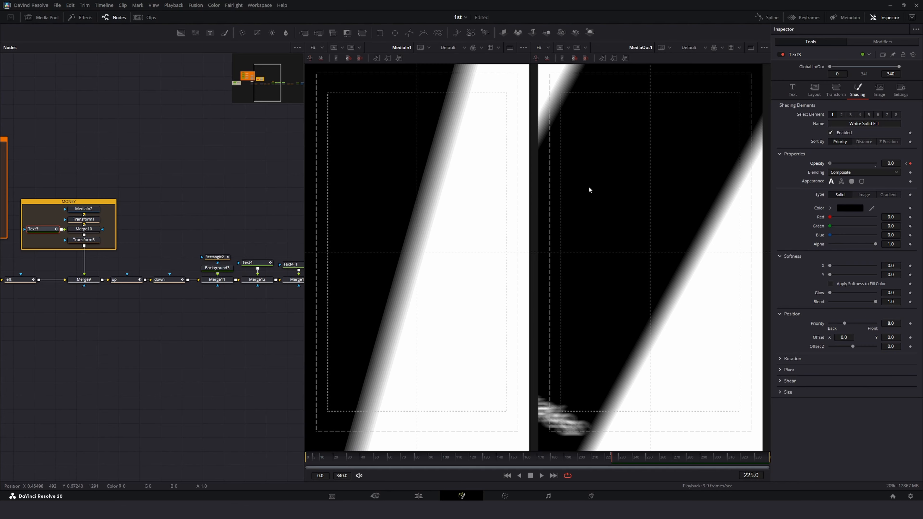
Step: Scrub past the wipe, then play back and scrub the timeline on the Edit page
left_click_drag(598, 462, 645, 460)
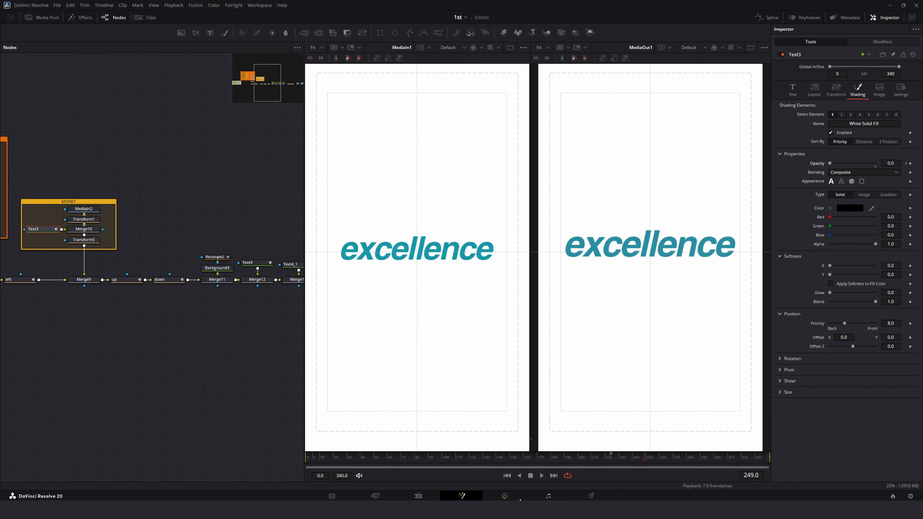
left_click(418, 496)
scroll(383, 393, "down", 3)
scroll(335, 345, "up", 3)
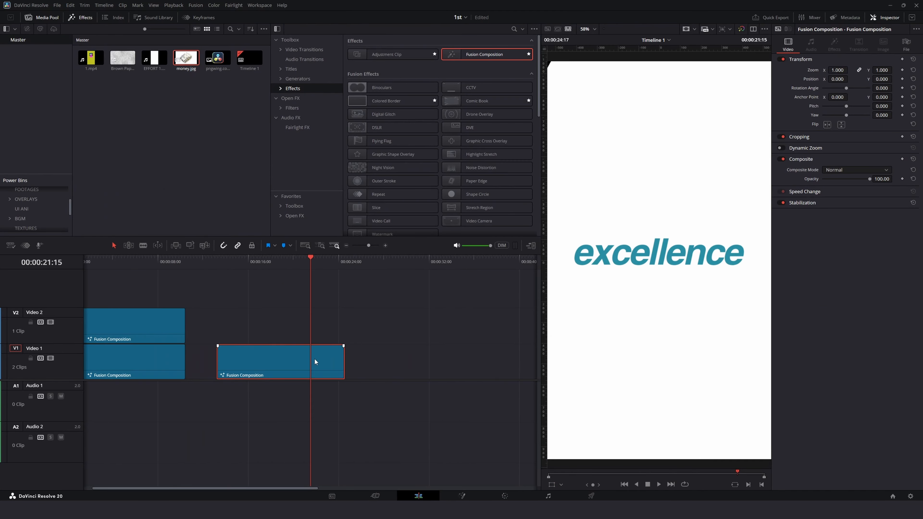
left_click(92, 264)
key("space")
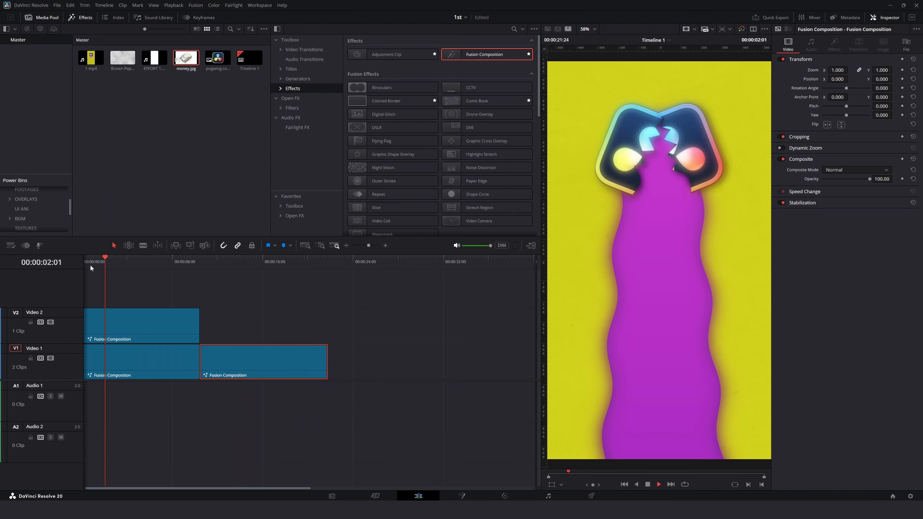
left_click_drag(156, 264, 215, 268)
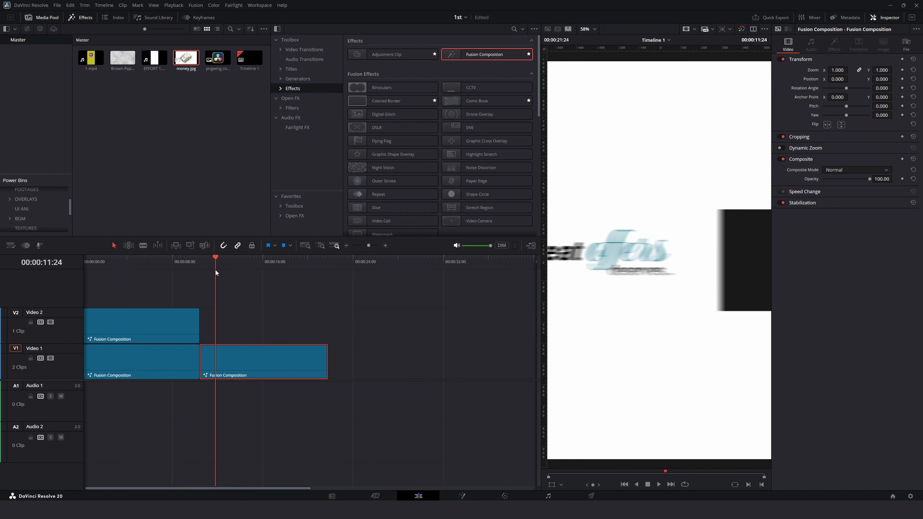
Step: Set the playback render cache to Smart
left_click(173, 5)
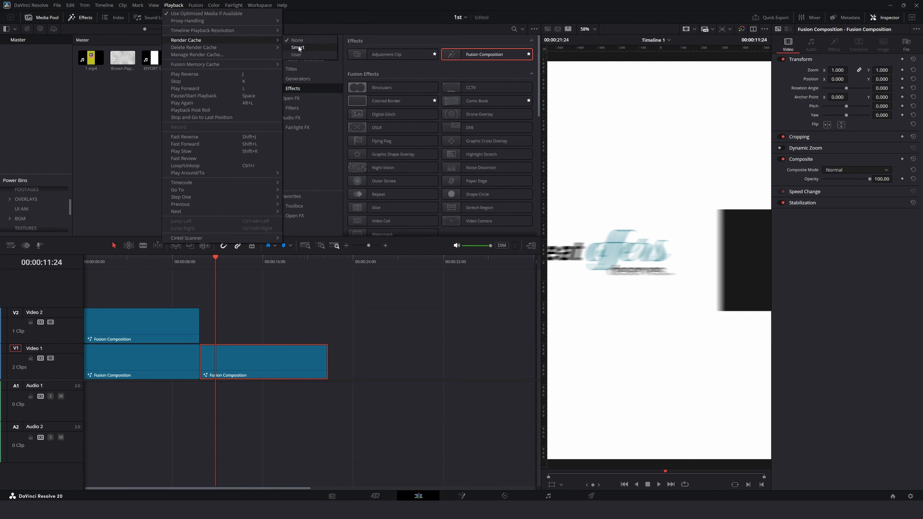
left_click(298, 47)
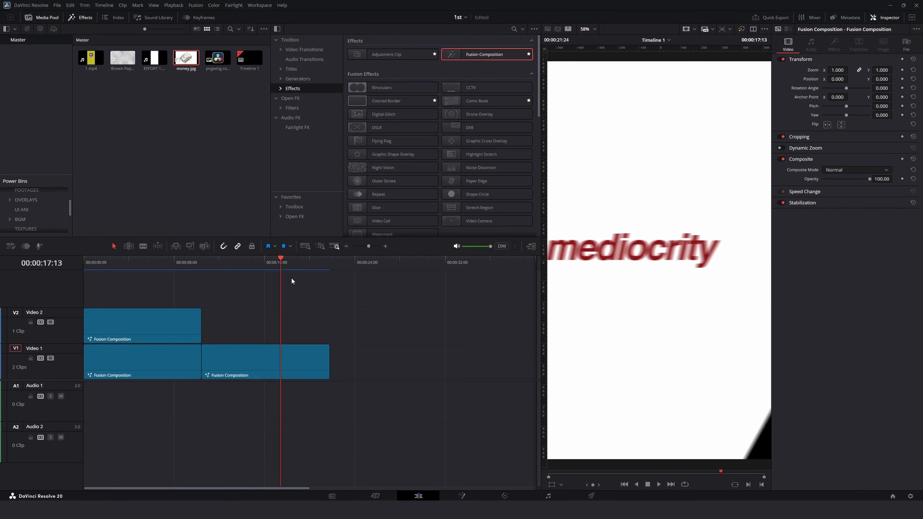
Step: Play the timeline back from the start to review the cached animation
left_click_drag(279, 260, 84, 263)
key("space")
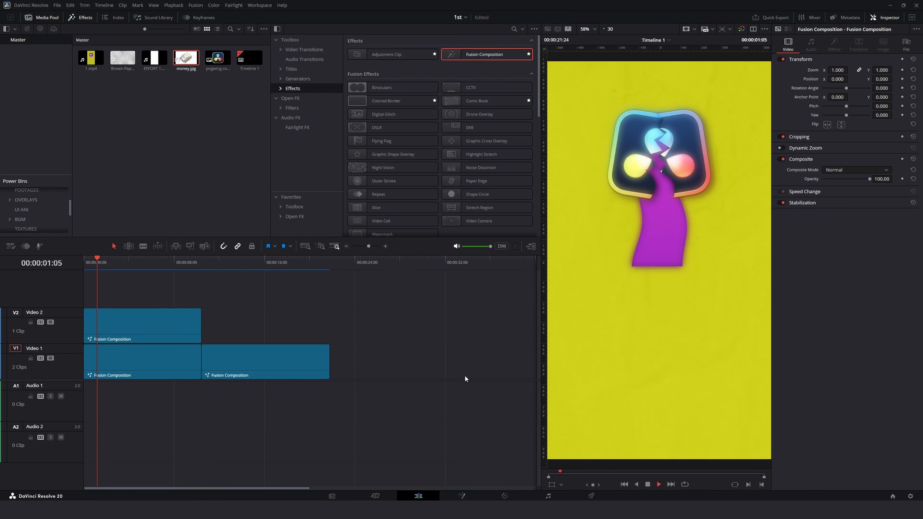
left_click(204, 266)
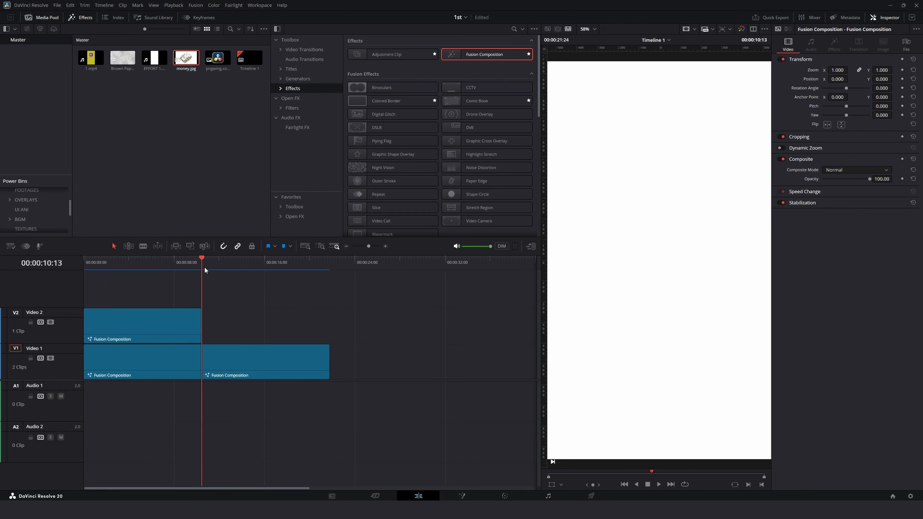